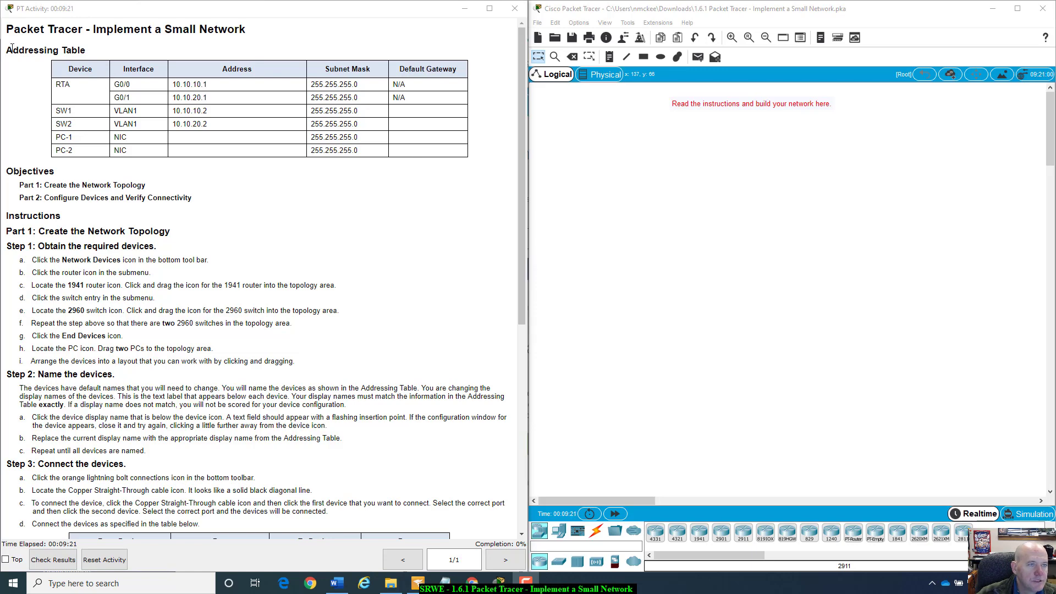
# - Review RTA's interface rows and the SW2, PC-1 and PC-2 rows in the addressing table
pyautogui.moveTo(59, 84); pyautogui.dragTo(215, 86)
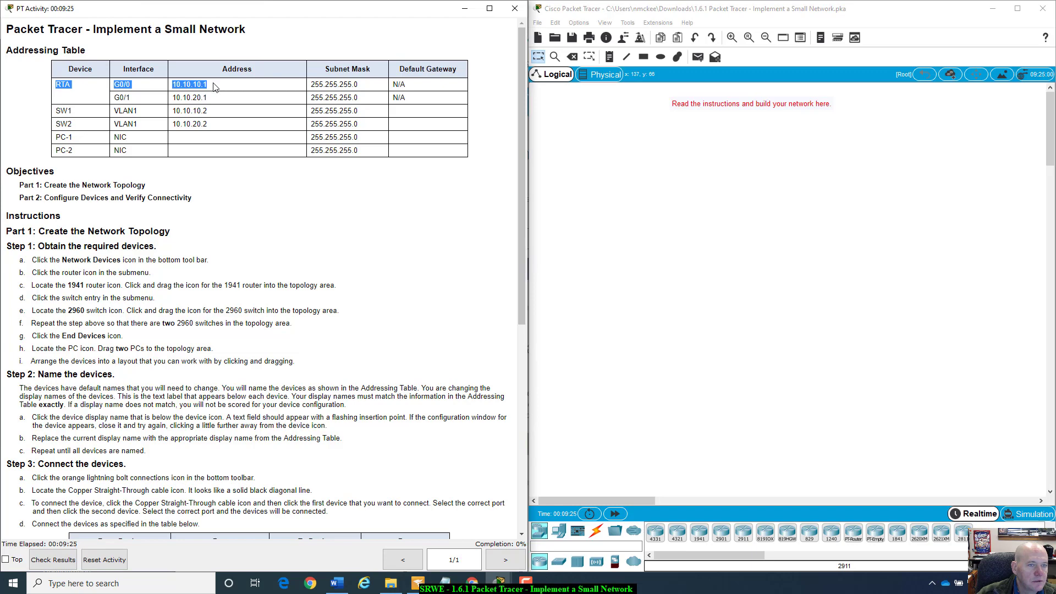
pyautogui.click(139, 82)
pyautogui.moveTo(108, 90); pyautogui.dragTo(420, 102)
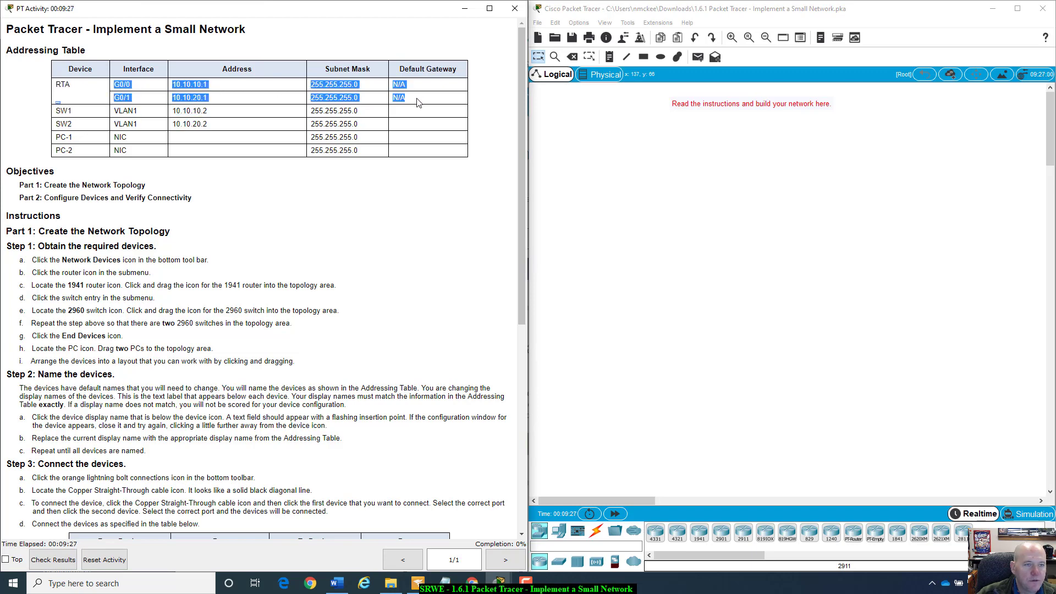
pyautogui.click(62, 123)
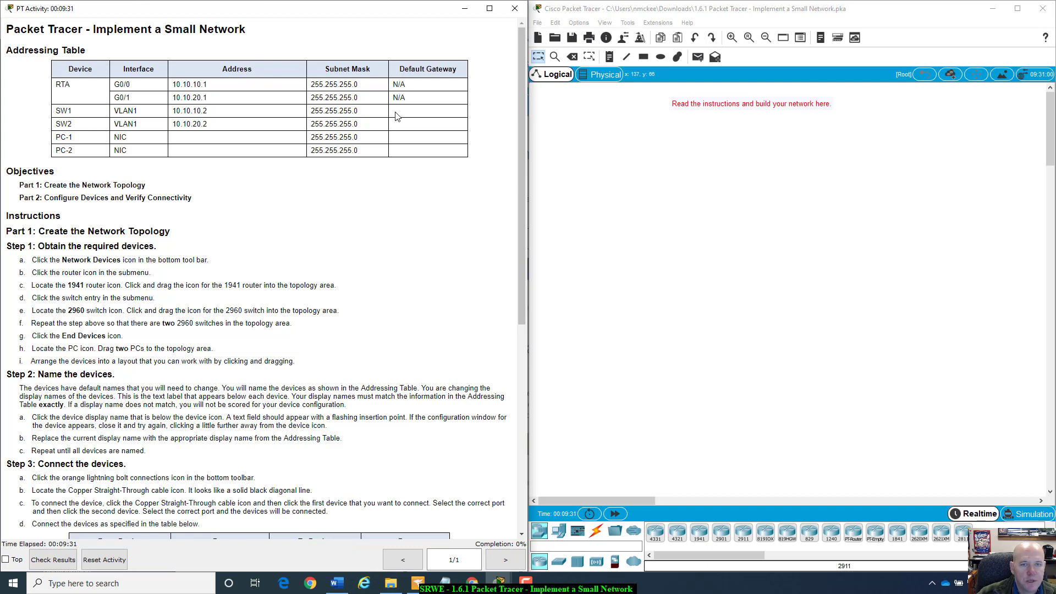
pyautogui.moveTo(396, 115); pyautogui.dragTo(427, 147)
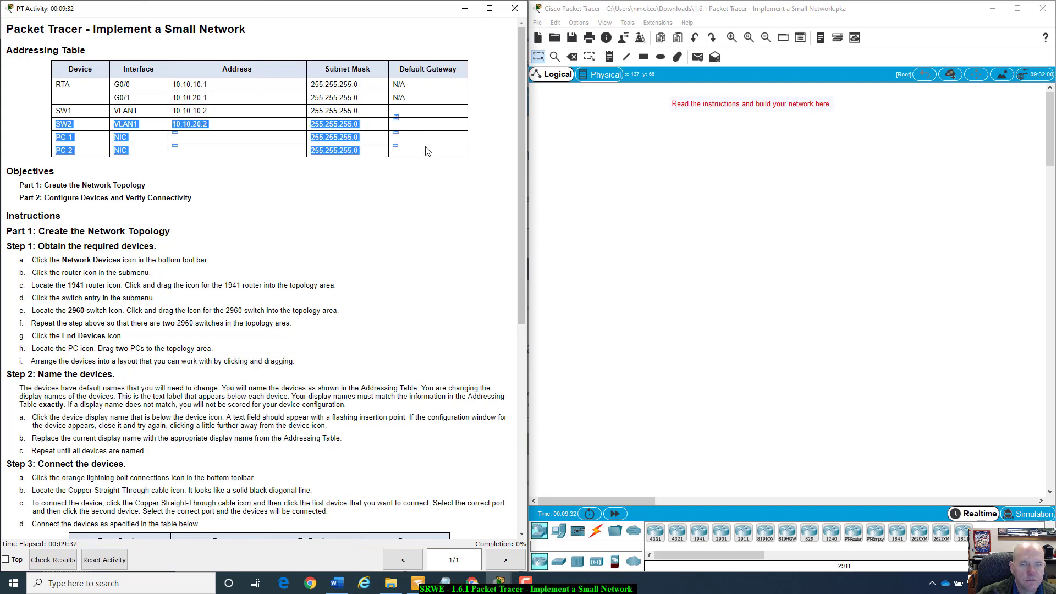
pyautogui.click(197, 144)
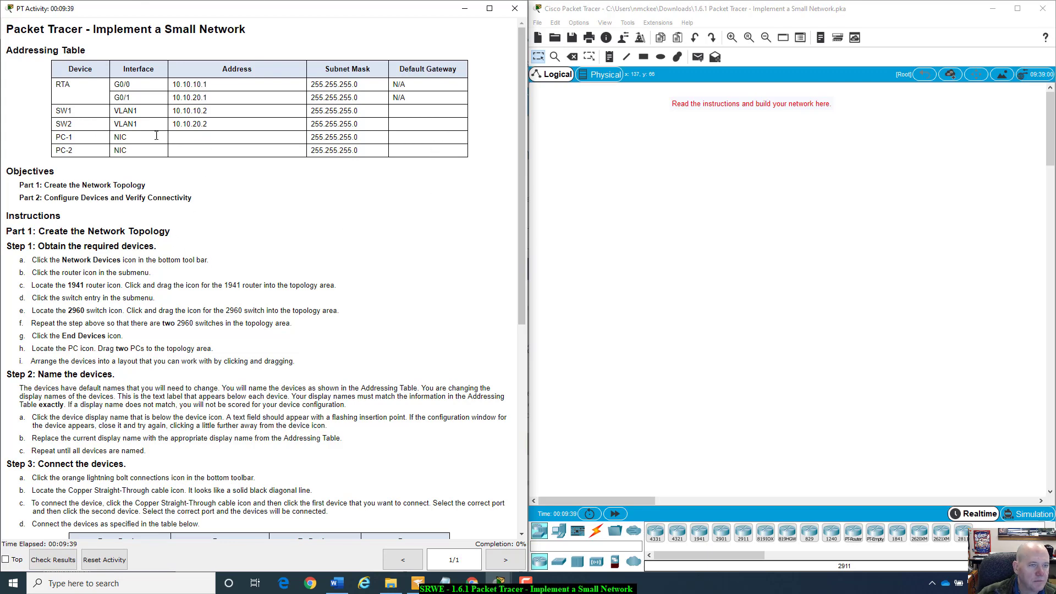
# - Scroll through the instructions and highlight the note about network devices
pyautogui.scroll(-4, 131, 471)
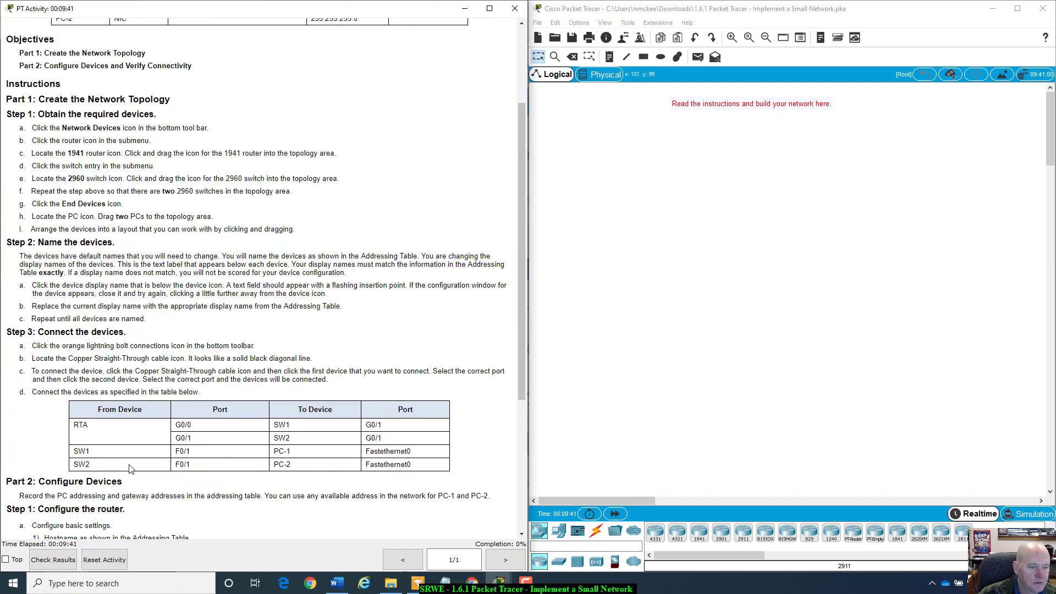
pyautogui.scroll(-1, 132, 458)
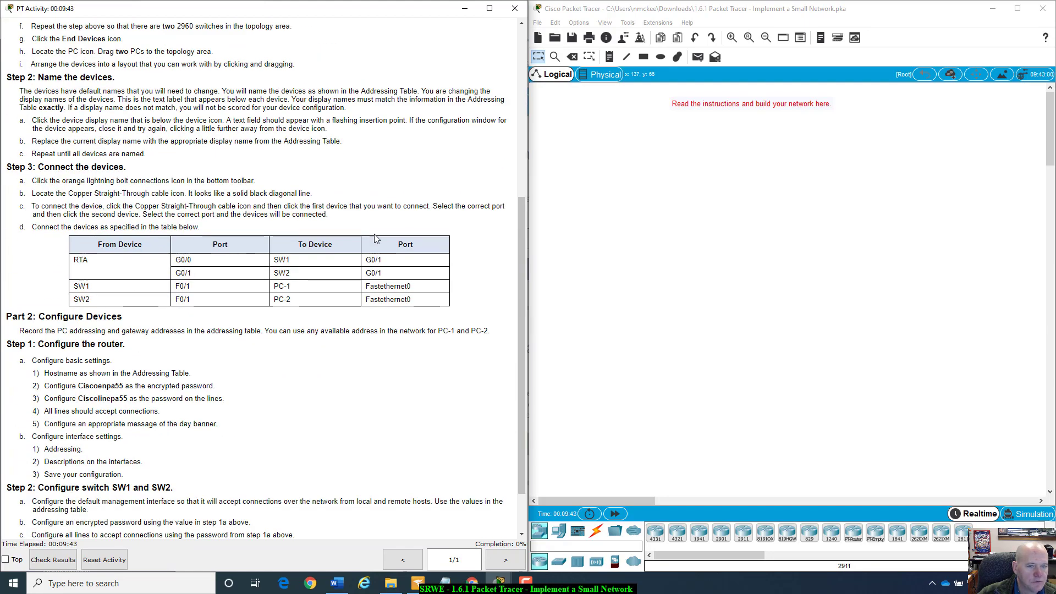
pyautogui.scroll(1, 212, 381)
pyautogui.scroll(4, 211, 381)
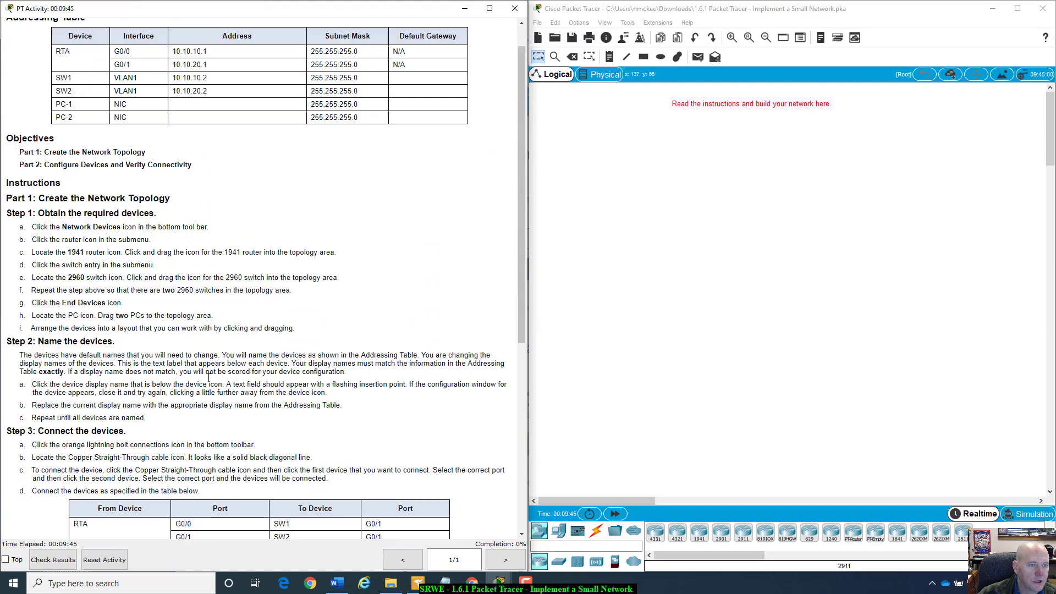
pyautogui.scroll(-5, 209, 381)
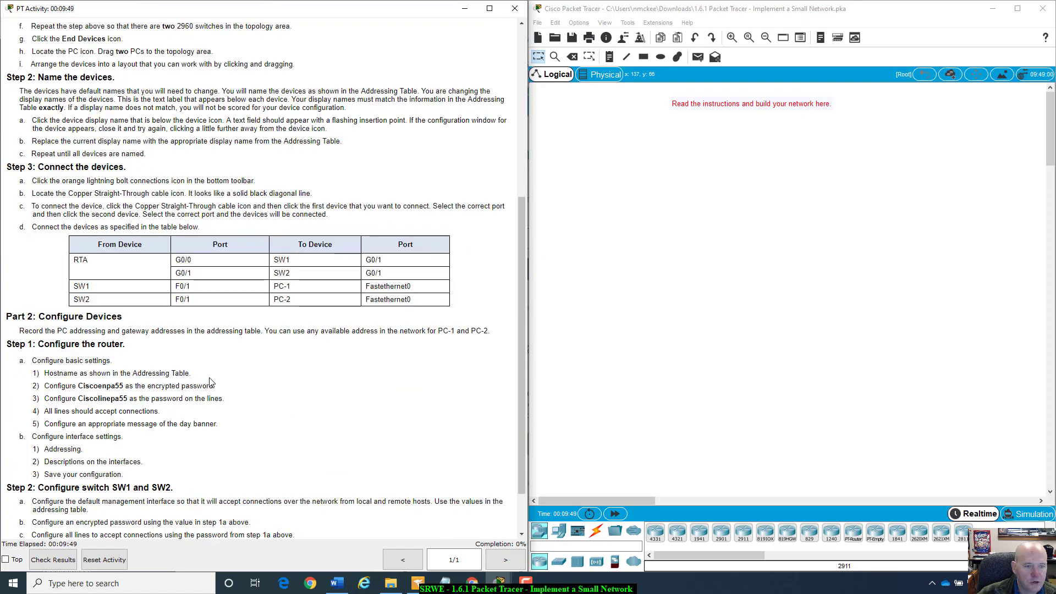
pyautogui.scroll(5, 209, 381)
pyautogui.scroll(-1, 210, 377)
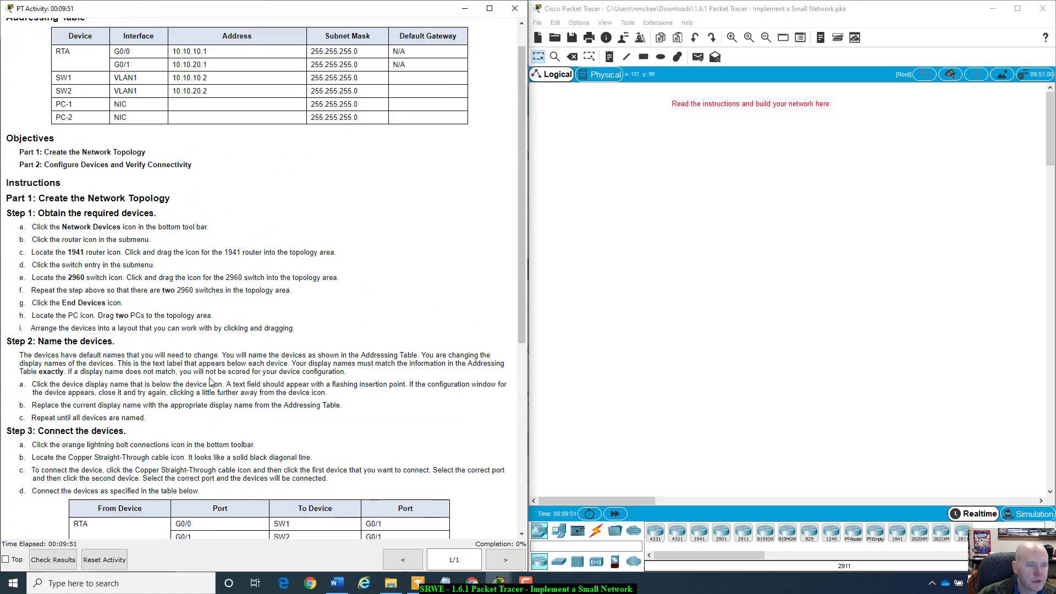
pyautogui.scroll(1, 211, 381)
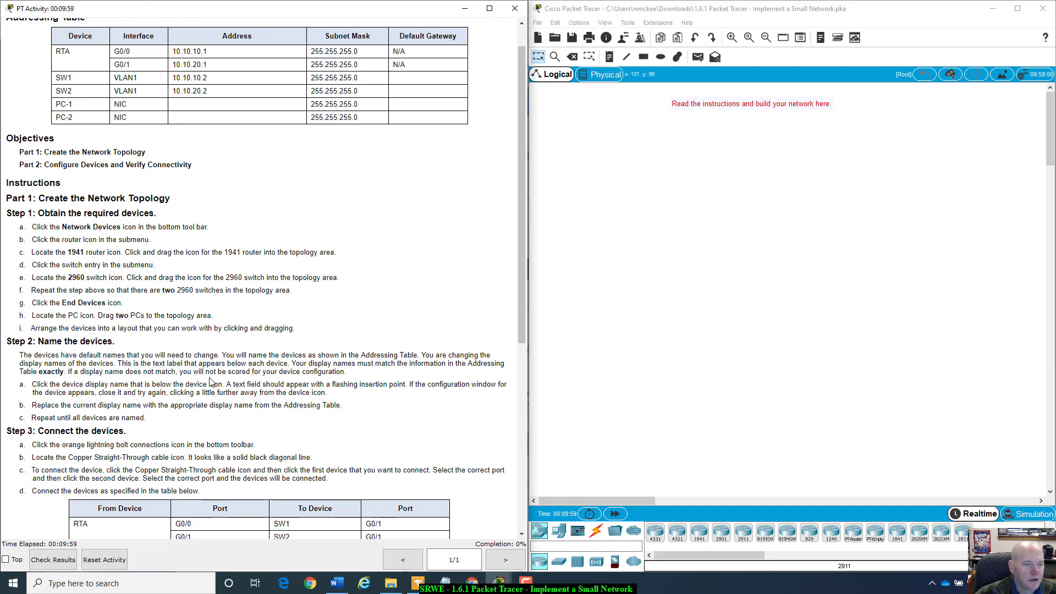
pyautogui.scroll(1, 209, 381)
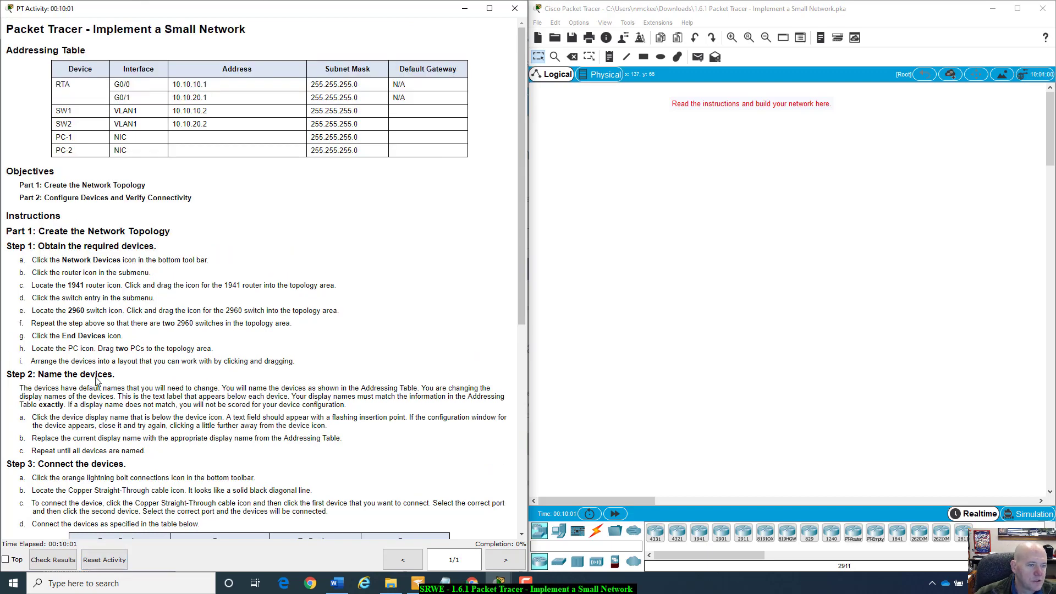
pyautogui.scroll(-3, 99, 382)
pyautogui.scroll(-3, 72, 351)
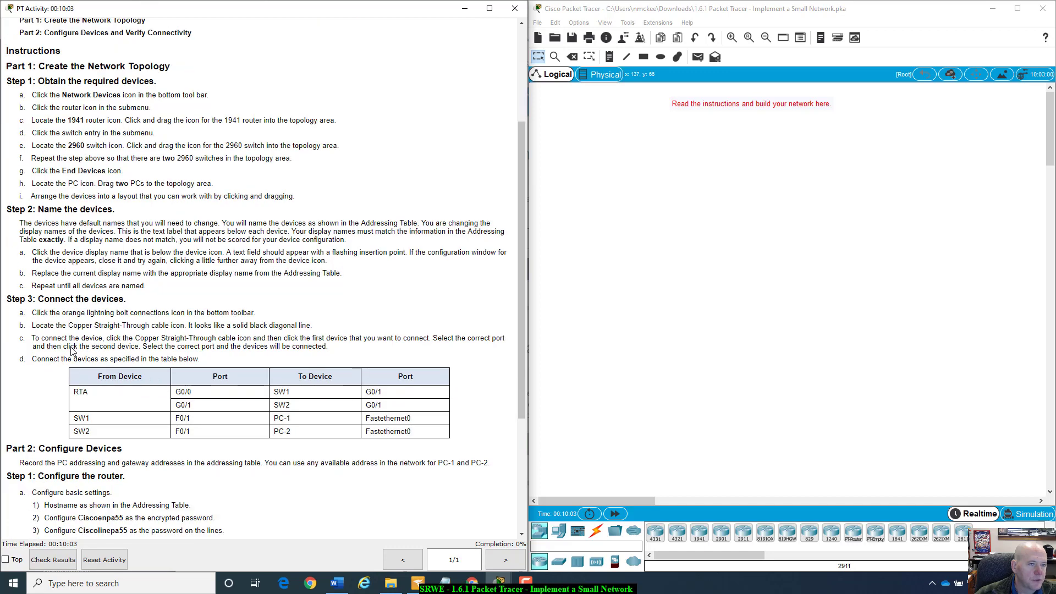
pyautogui.scroll(1, 72, 352)
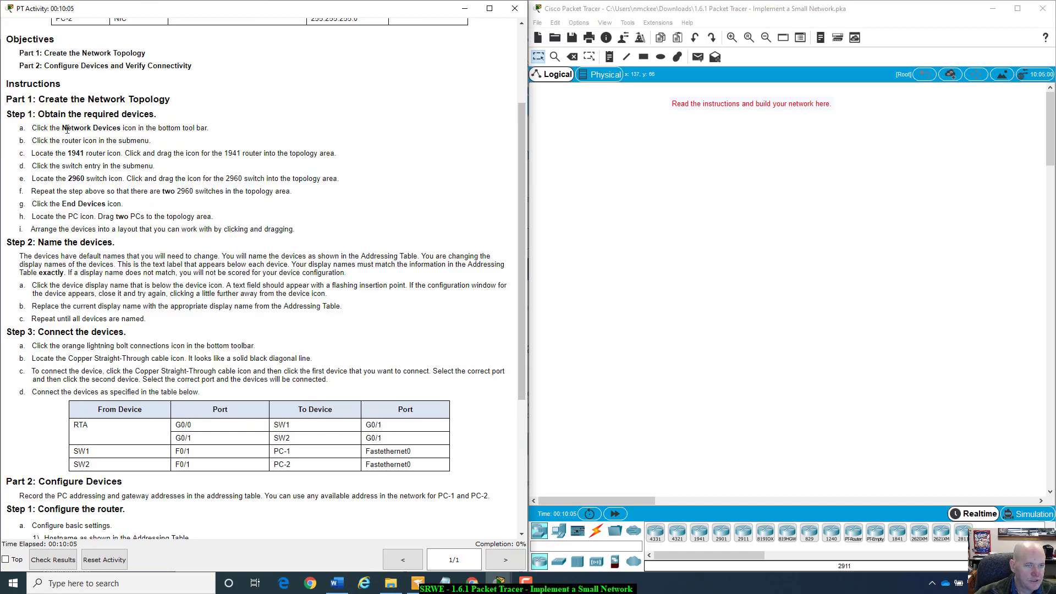
pyautogui.moveTo(63, 128); pyautogui.dragTo(213, 128)
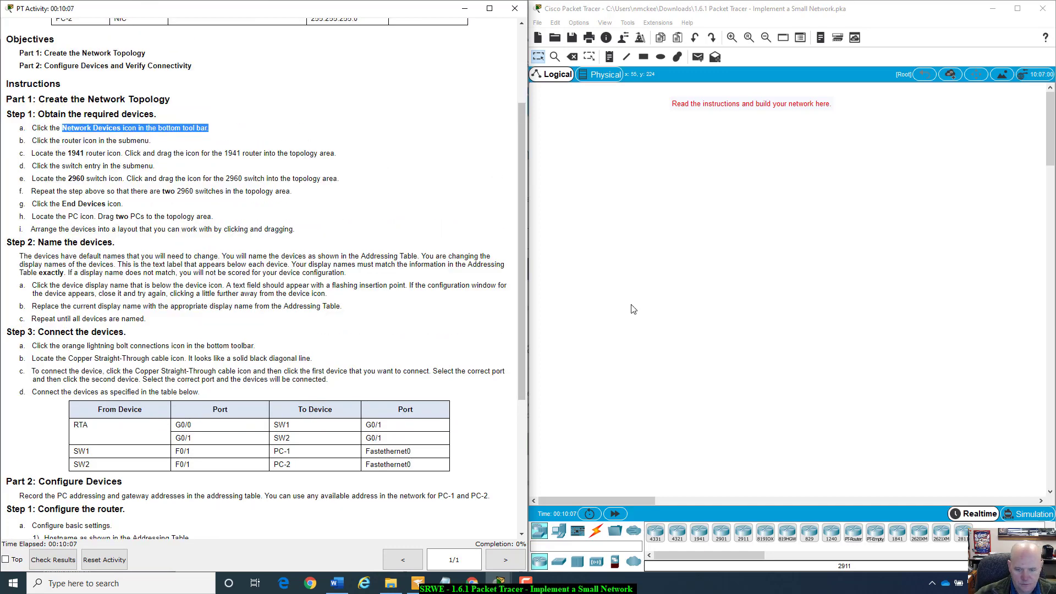
# - Browse the device categories and place a 1941 router, Router0, on the canvas
pyautogui.click(541, 533)
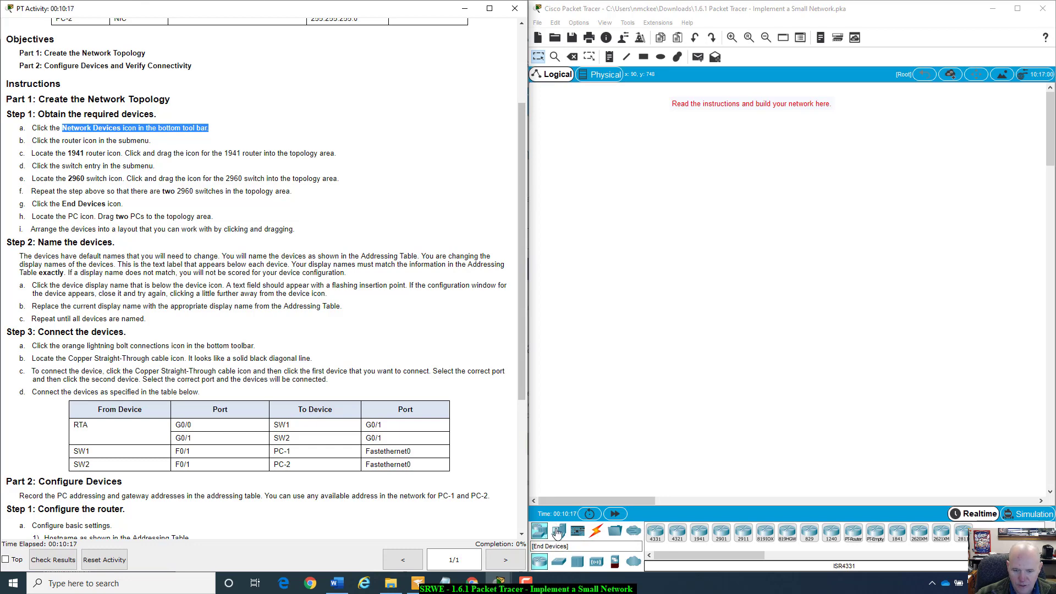
pyautogui.click(598, 533)
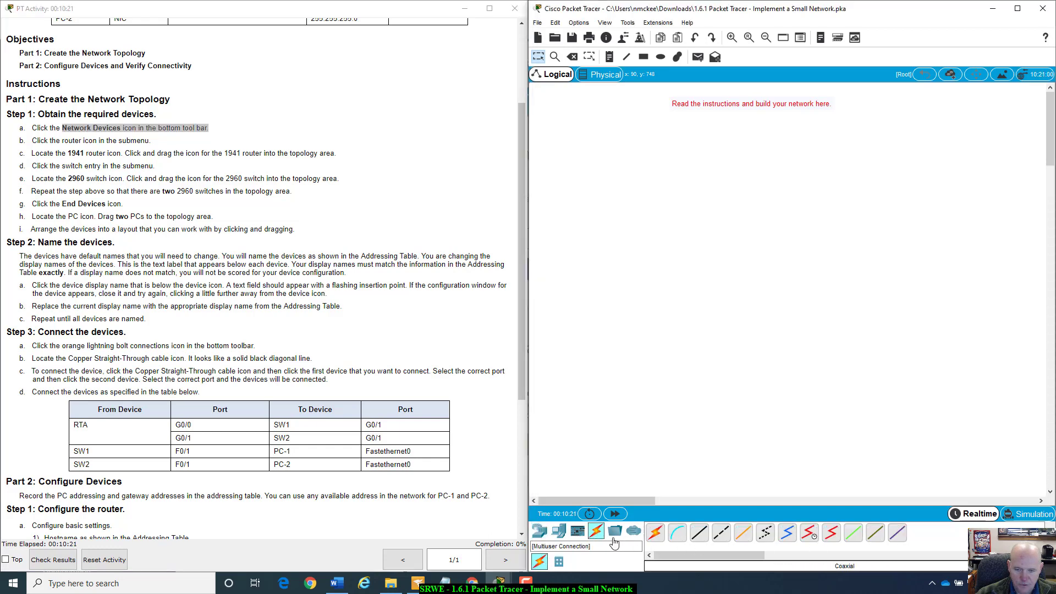
pyautogui.click(540, 531)
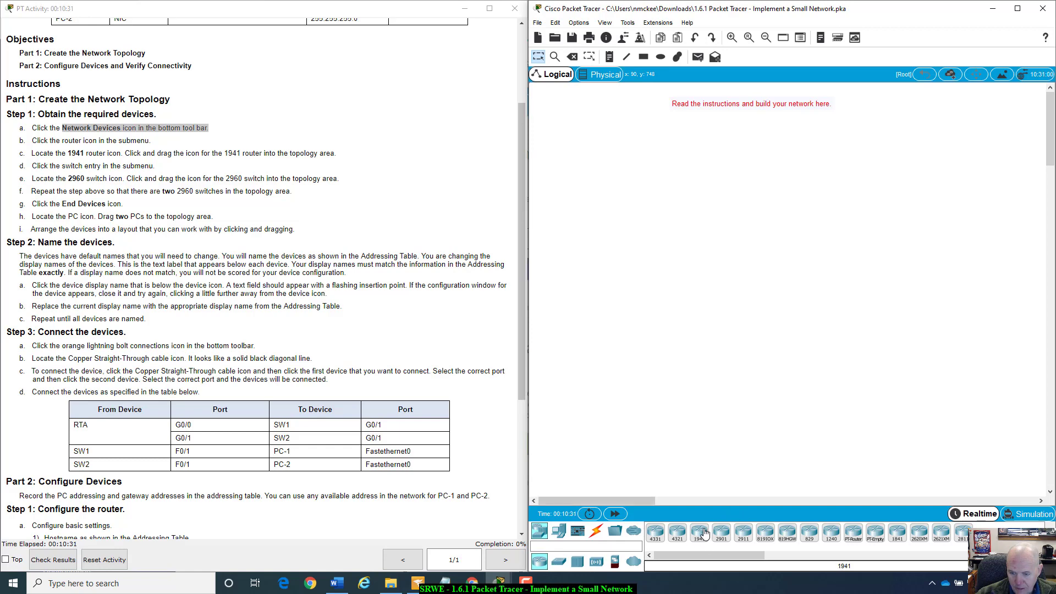
pyautogui.moveTo(705, 534); pyautogui.dragTo(706, 478)
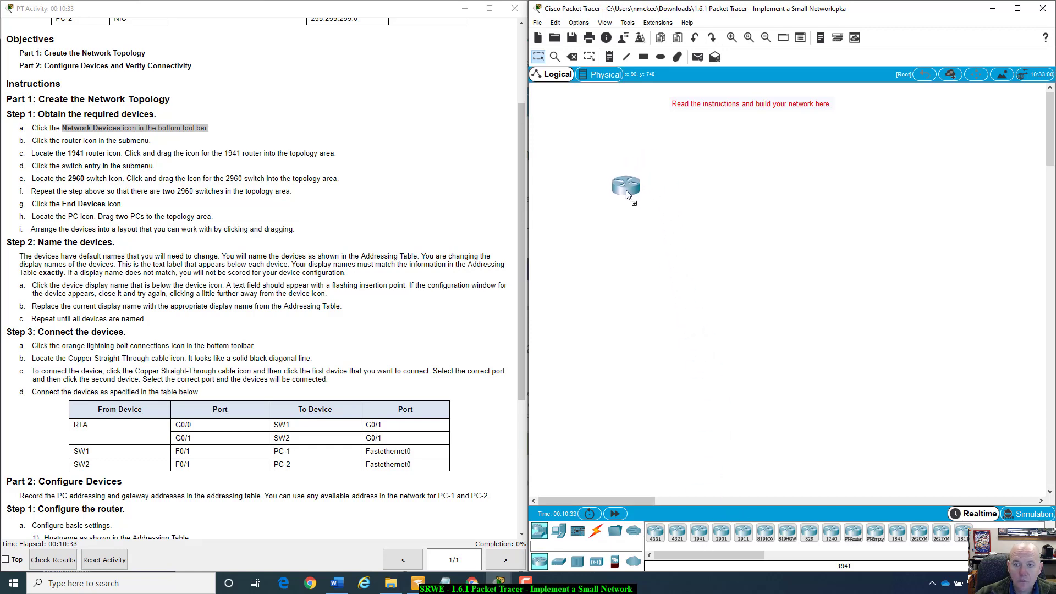
pyautogui.moveTo(625, 190); pyautogui.dragTo(649, 222)
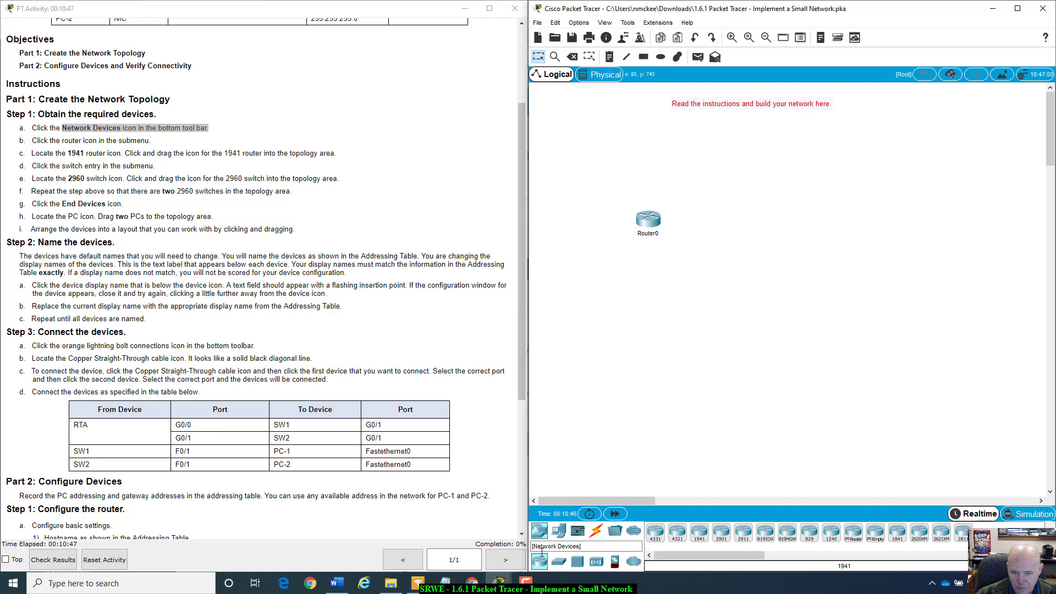
pyautogui.click(555, 568)
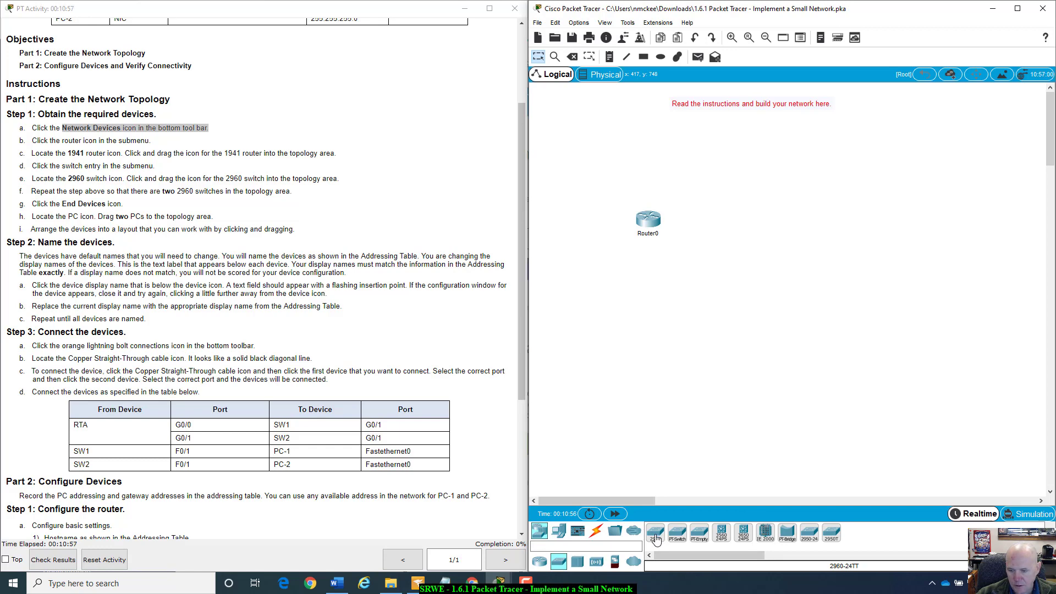
# - Add 2960 switches Switch0 and Switch1, moving Router0 right and Switch0 to the upper left
pyautogui.moveTo(655, 539); pyautogui.dragTo(630, 301)
pyautogui.moveTo(659, 221); pyautogui.dragTo(752, 216)
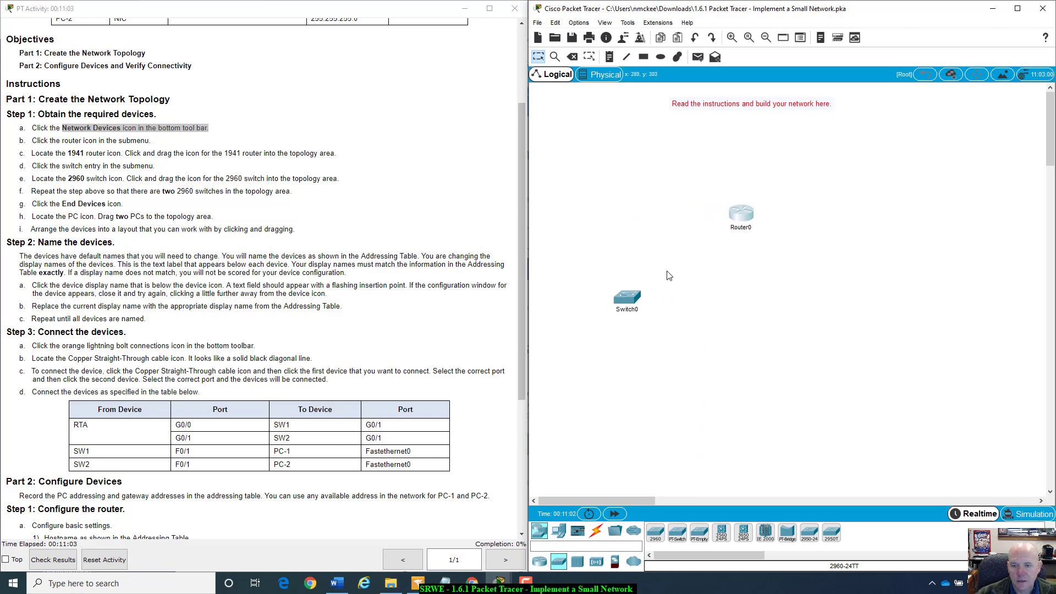
pyautogui.moveTo(633, 304); pyautogui.dragTo(614, 188)
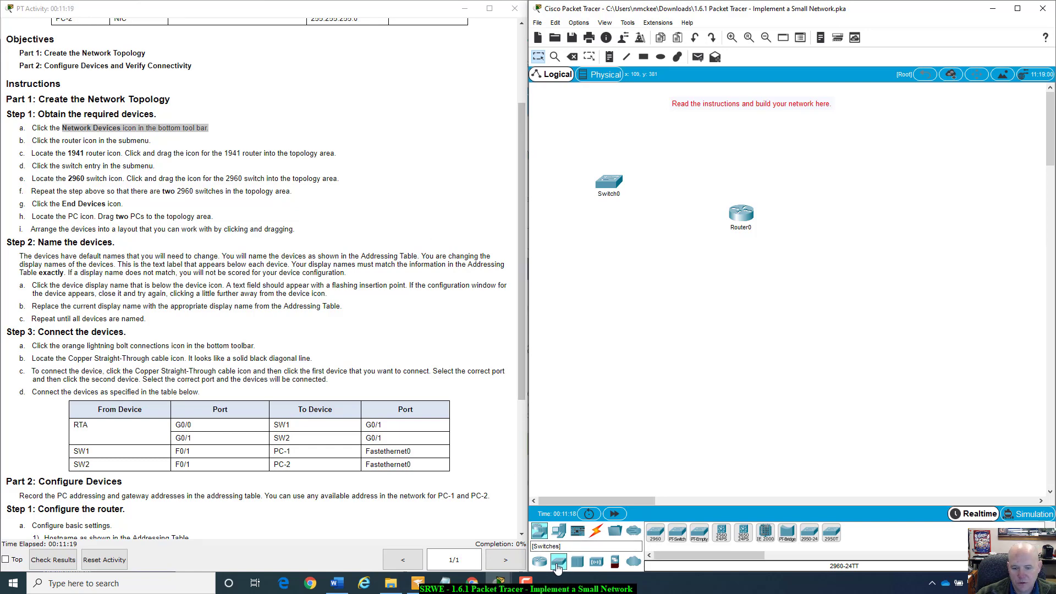
pyautogui.moveTo(565, 567); pyautogui.dragTo(616, 270)
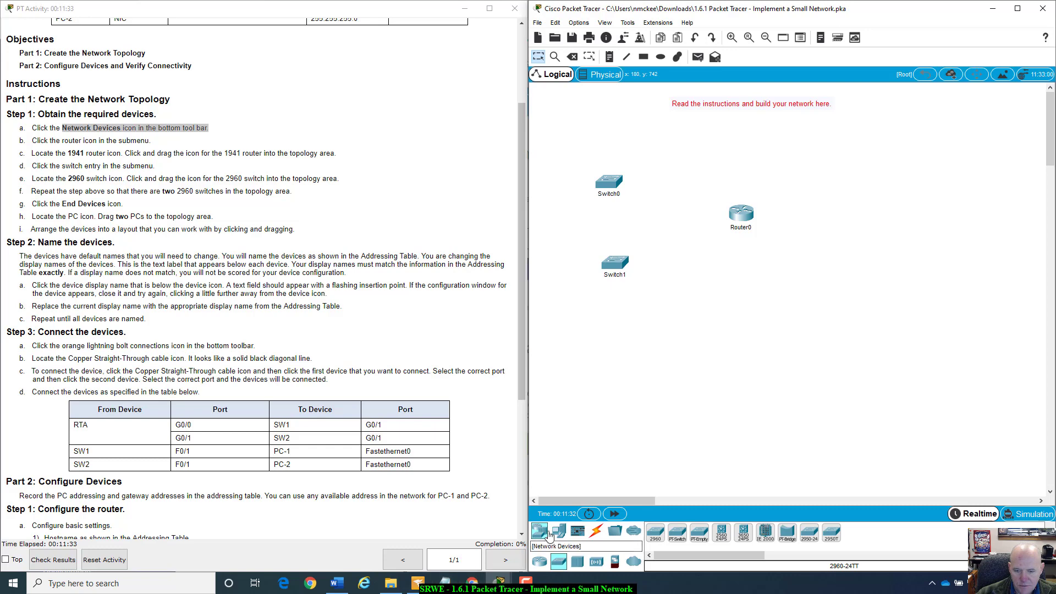
pyautogui.click(566, 533)
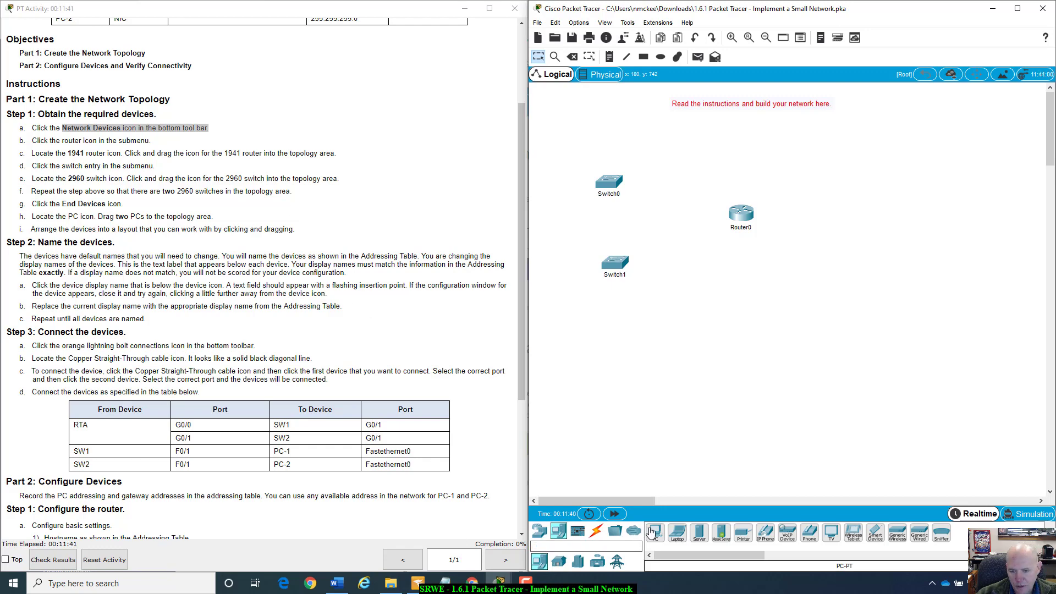
# - Add PC0 and PC1, then rearrange Router0, both switches and the PCs into a compact layout
pyautogui.moveTo(655, 533); pyautogui.dragTo(747, 306)
pyautogui.moveTo(655, 532); pyautogui.dragTo(831, 332)
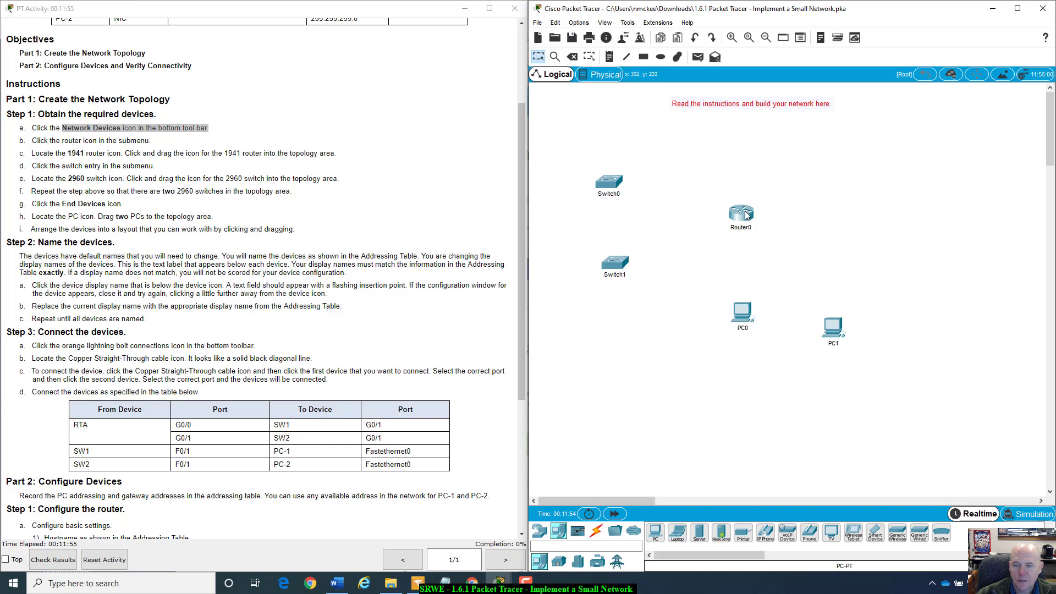
pyautogui.moveTo(747, 216)
pyautogui.moveTo(749, 215); pyautogui.dragTo(776, 197)
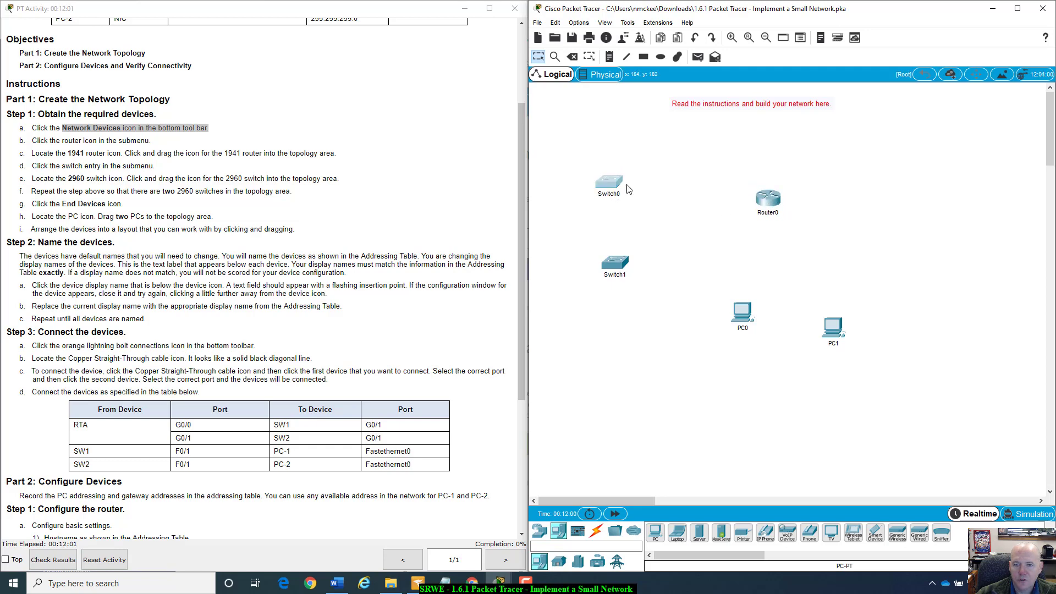
pyautogui.moveTo(626, 186); pyautogui.dragTo(686, 180)
pyautogui.moveTo(629, 265); pyautogui.dragTo(682, 246)
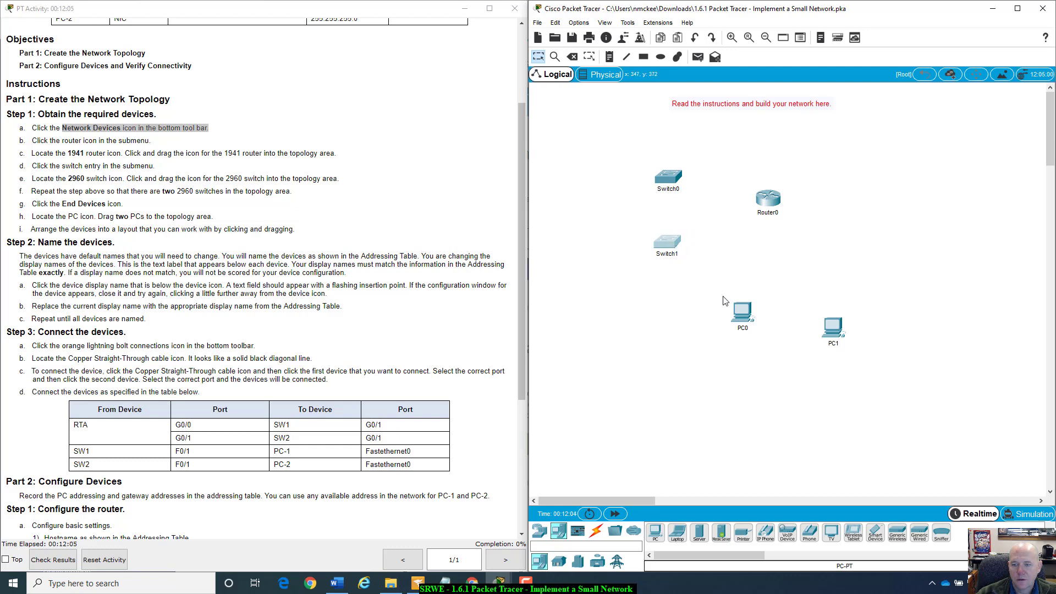
pyautogui.moveTo(742, 314); pyautogui.dragTo(598, 177)
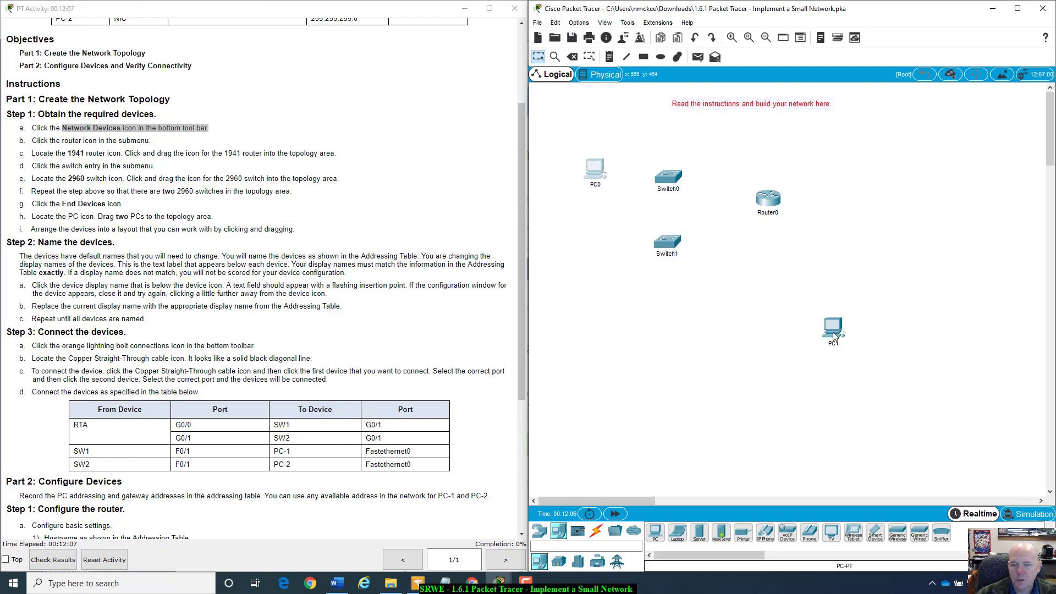
pyautogui.moveTo(833, 335); pyautogui.dragTo(601, 257)
pyautogui.scroll(3, 506, 258)
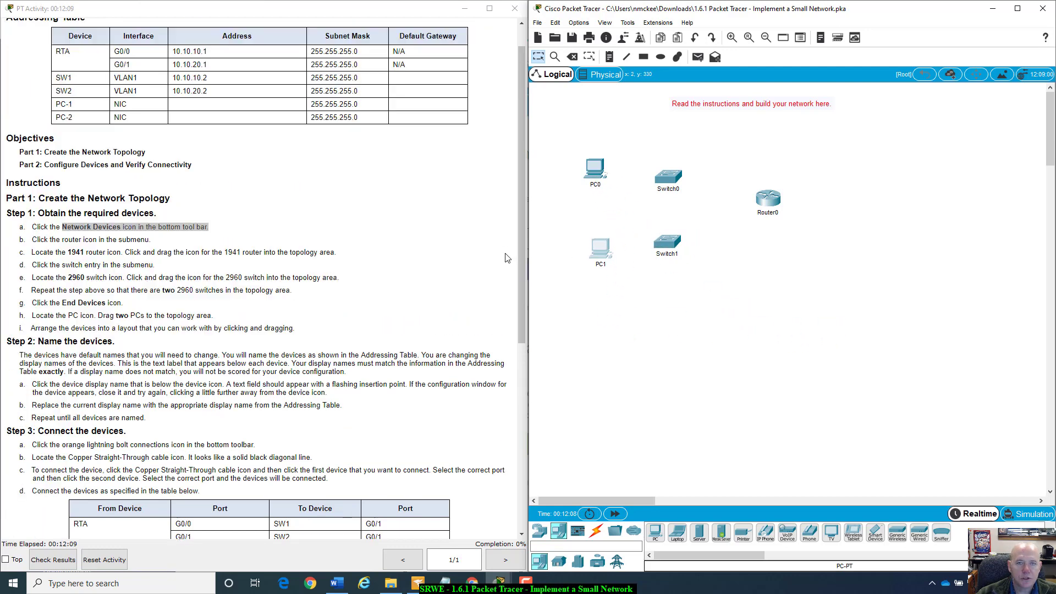
pyautogui.scroll(1, 507, 258)
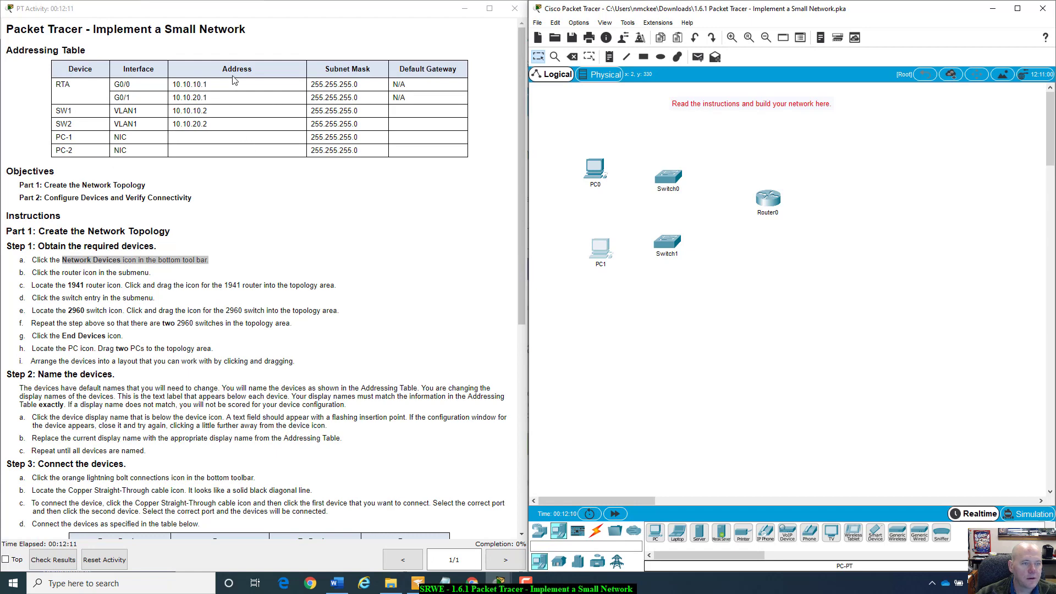
pyautogui.scroll(-3, 269, 297)
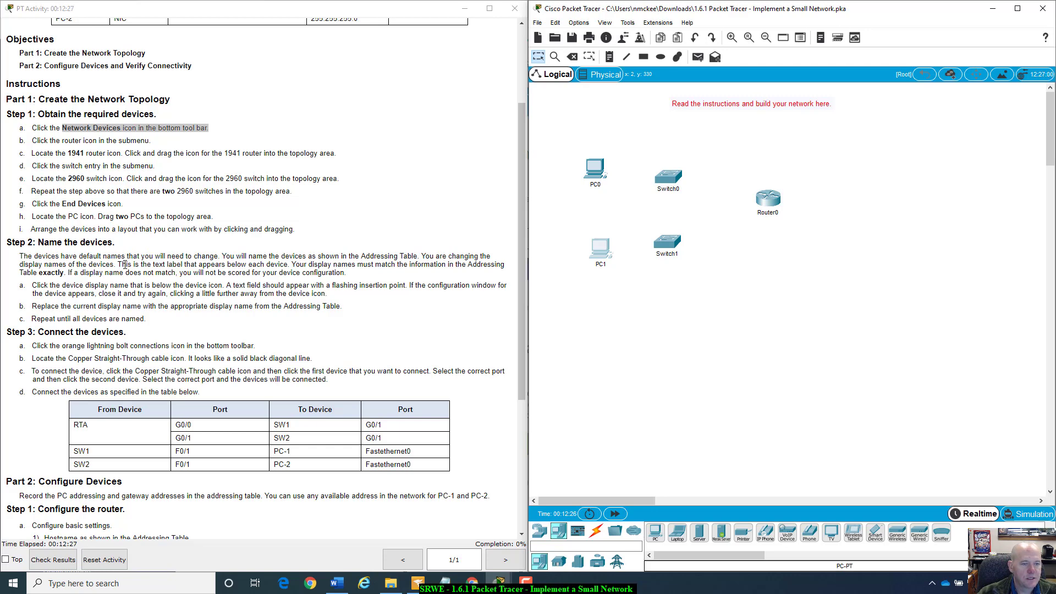
pyautogui.click(592, 186)
pyautogui.click(575, 214)
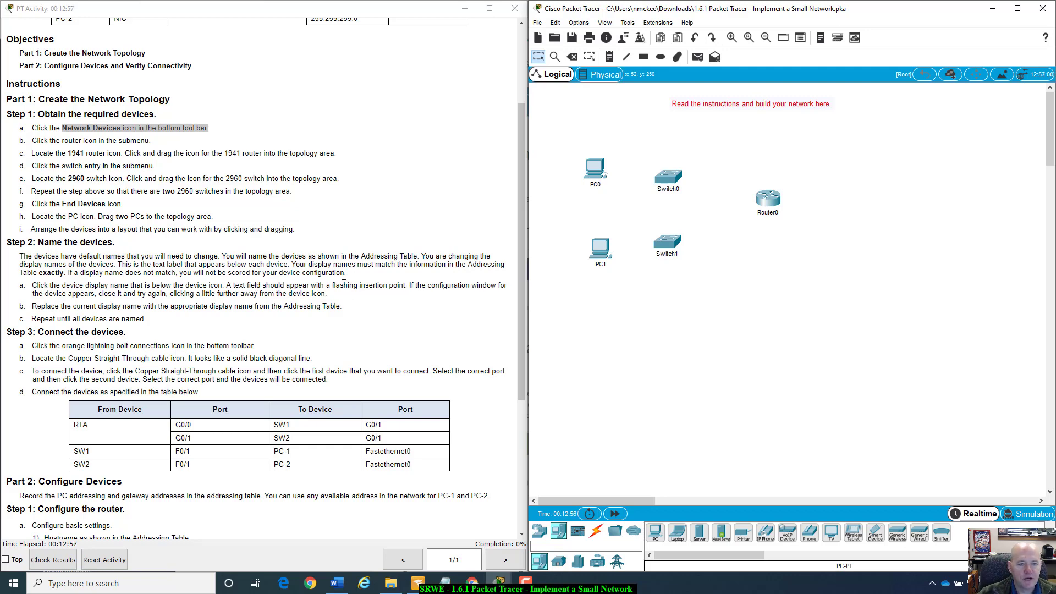
pyautogui.scroll(1, 344, 283)
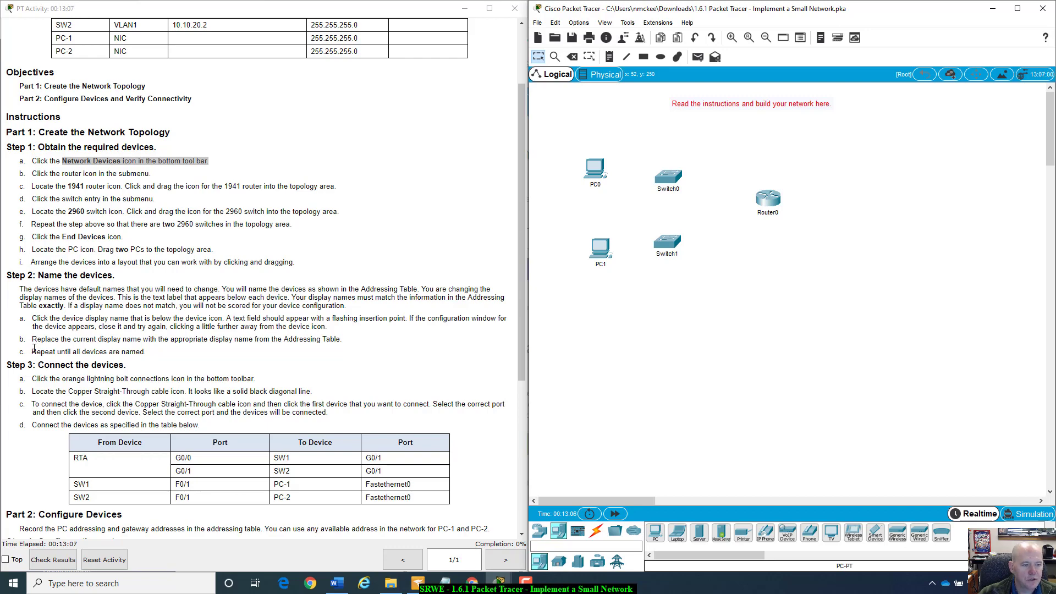
pyautogui.scroll(3, 135, 355)
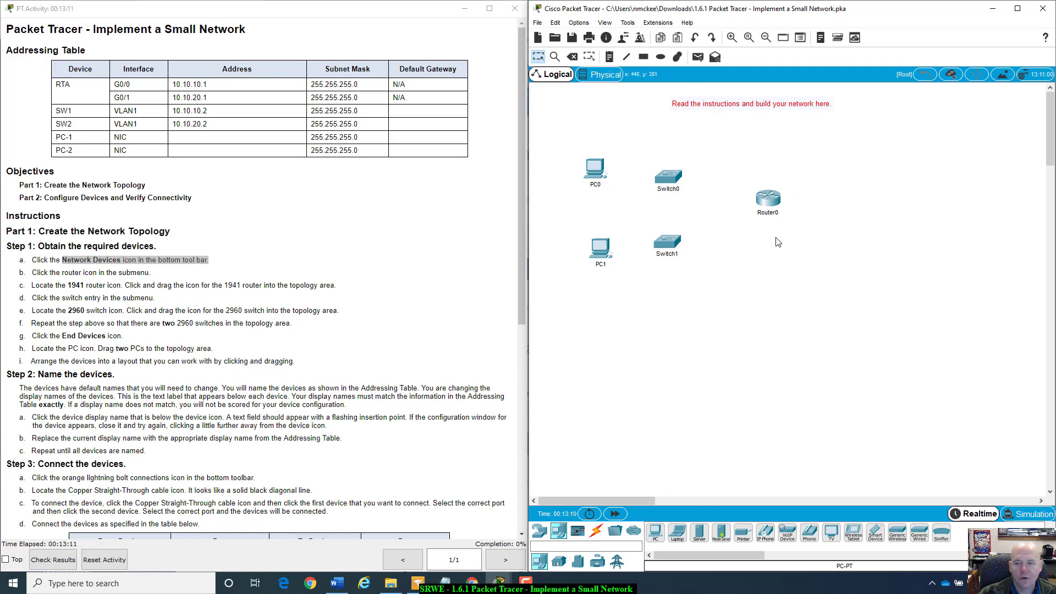
# - Rename Router0 to RTA and Switch0 to SW1
pyautogui.click(780, 212)
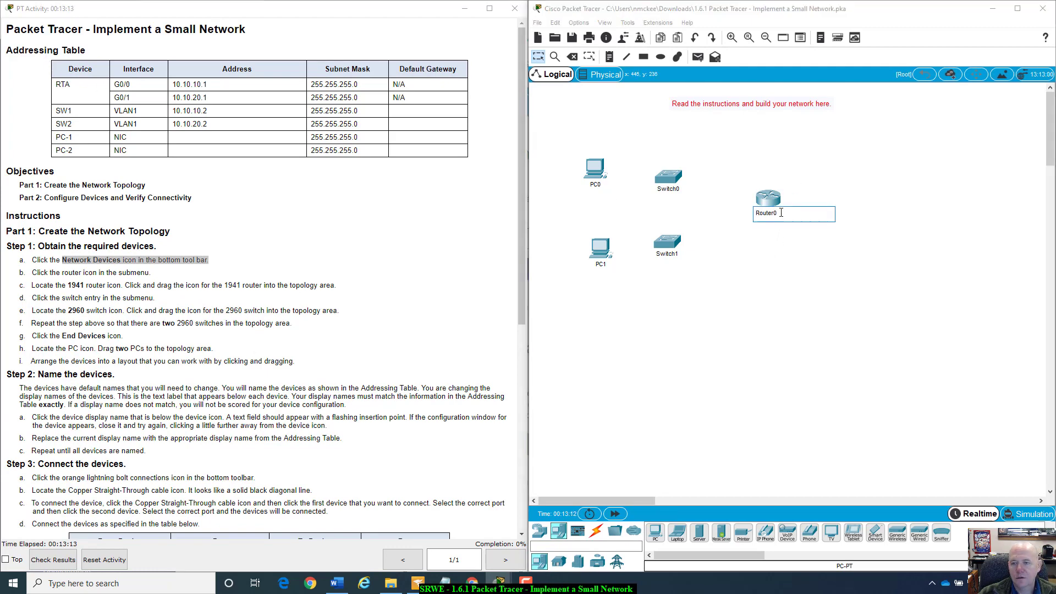
pyautogui.press('BackSpace')
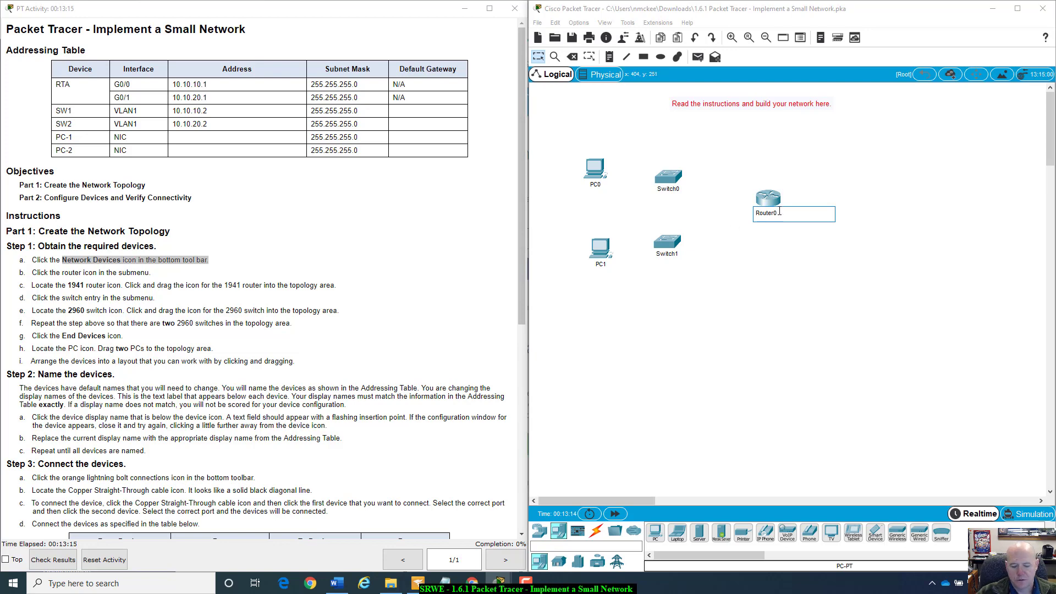
pyautogui.press('BackSpace')
pyautogui.press('BackSpace')
pyautogui.press('BackSpace')
pyautogui.press('BackSpace')
pyautogui.press('BackSpace')
pyautogui.press('BackSpace')
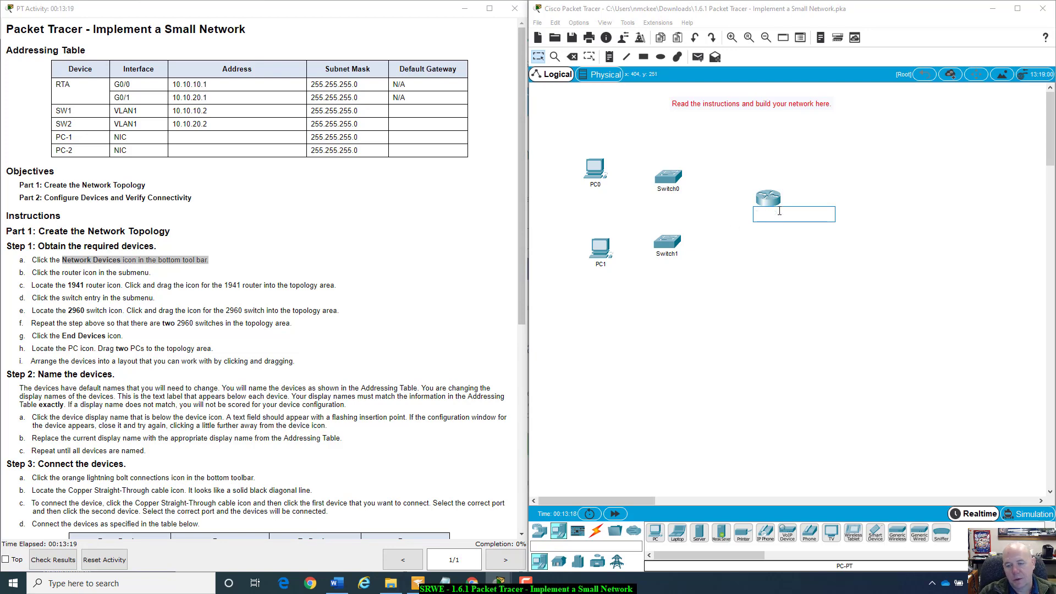
pyautogui.write('RTA')
pyautogui.press('Return')
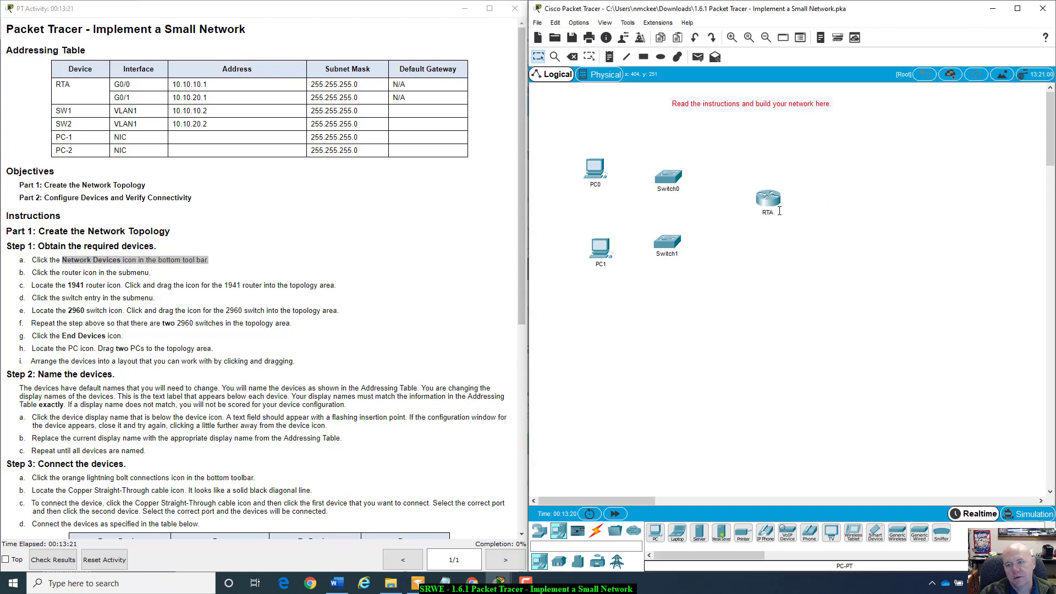
pyautogui.click(671, 190)
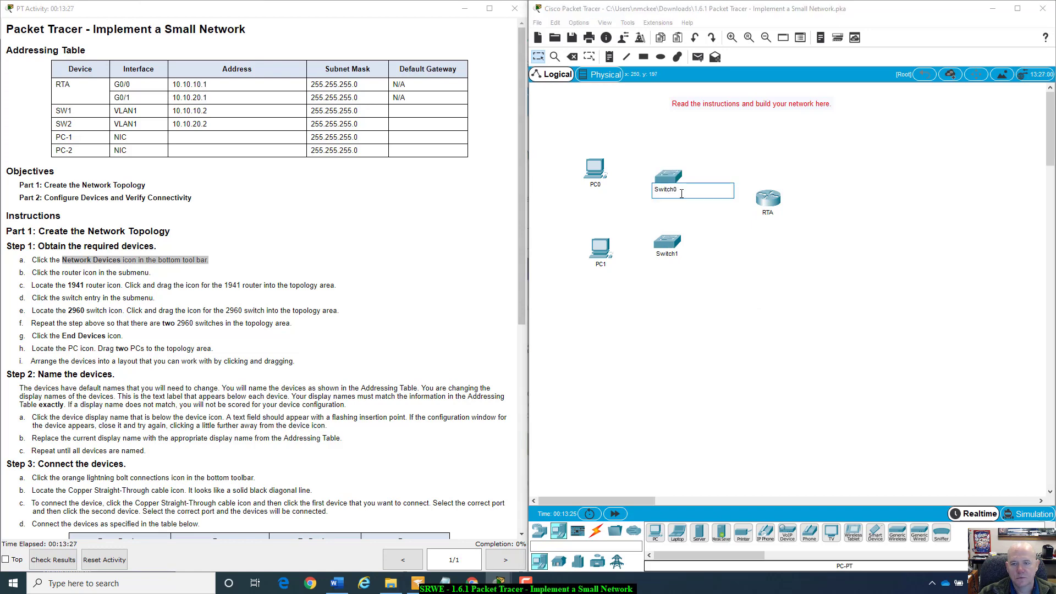
pyautogui.moveTo(681, 193); pyautogui.dragTo(656, 187)
pyautogui.write('S')
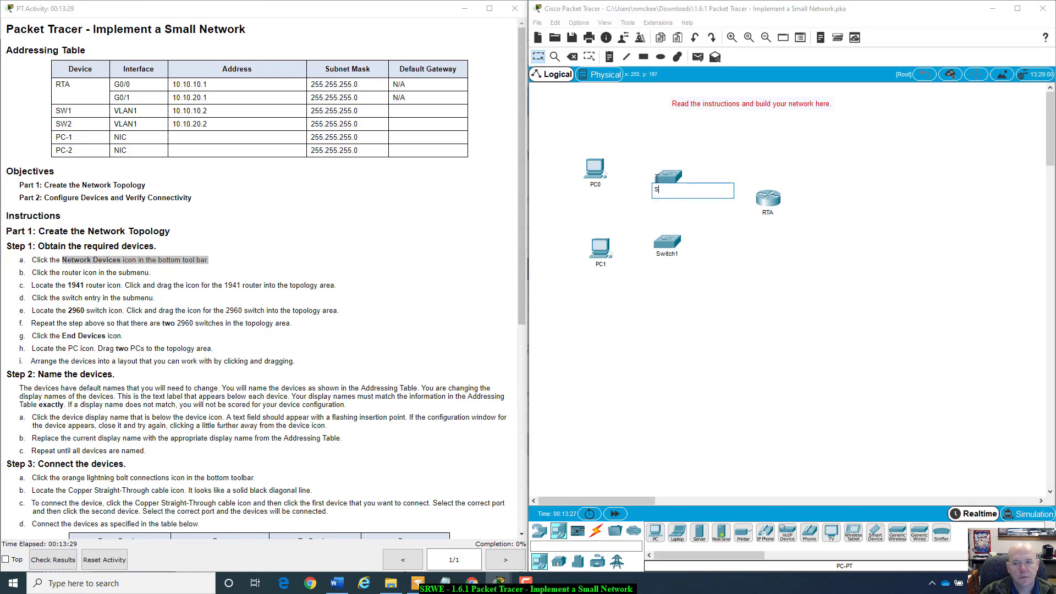
pyautogui.write('W1')
pyautogui.click(716, 224)
# - Rename Switch1 to SW2, PC0 to PC-1 and PC1 to PC-2
pyautogui.click(668, 255)
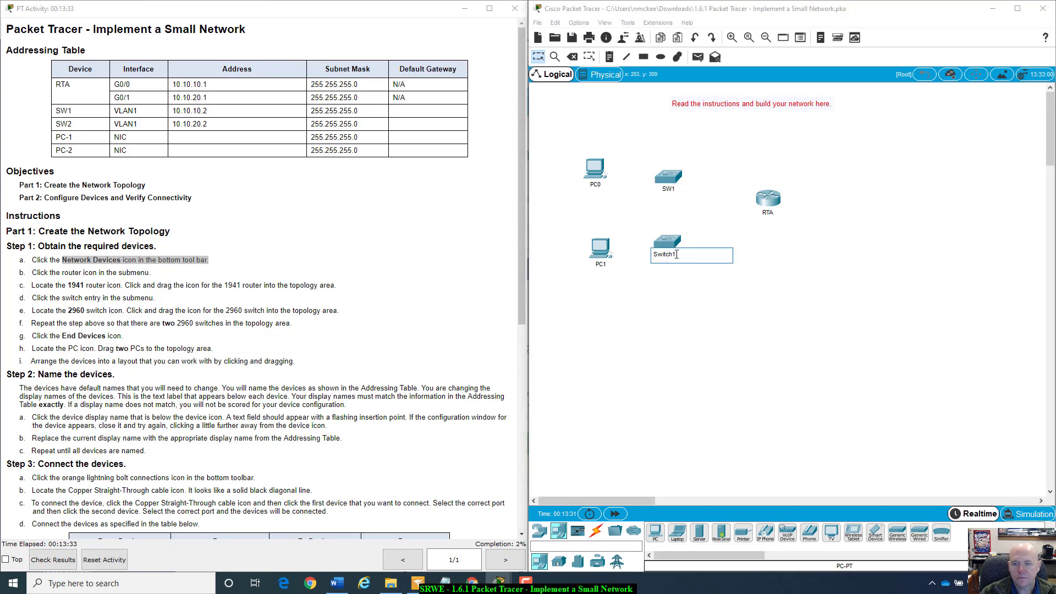
pyautogui.moveTo(678, 254); pyautogui.dragTo(620, 229)
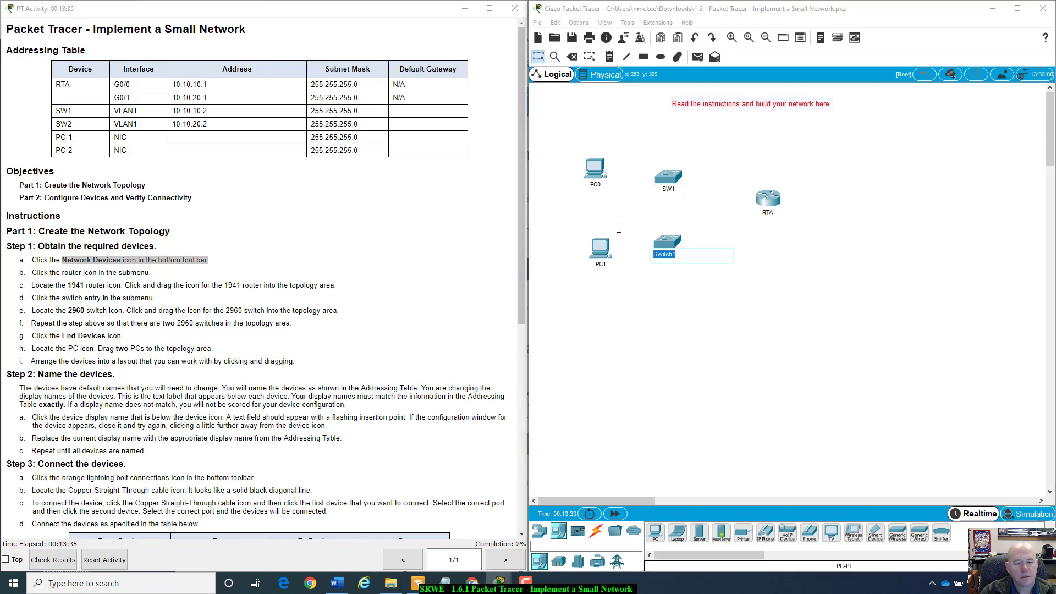
pyautogui.write('SW2')
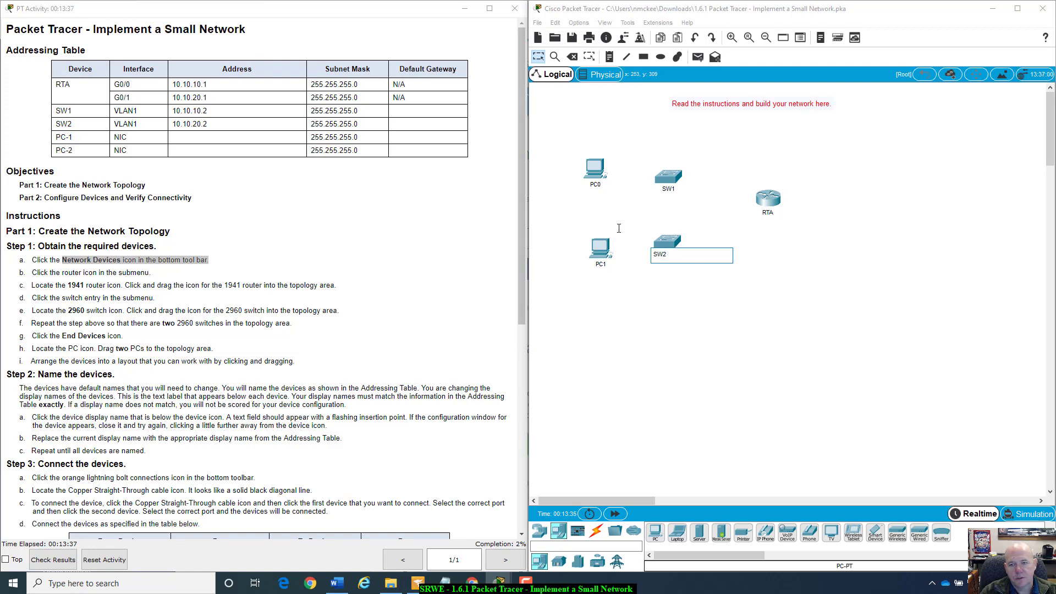
pyautogui.click(692, 283)
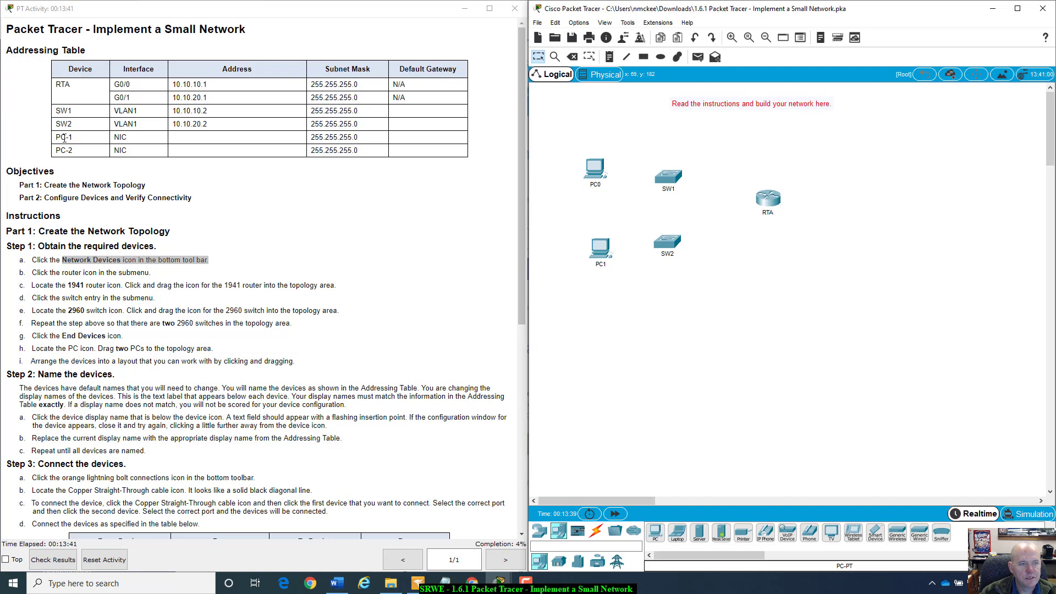
pyautogui.click(599, 185)
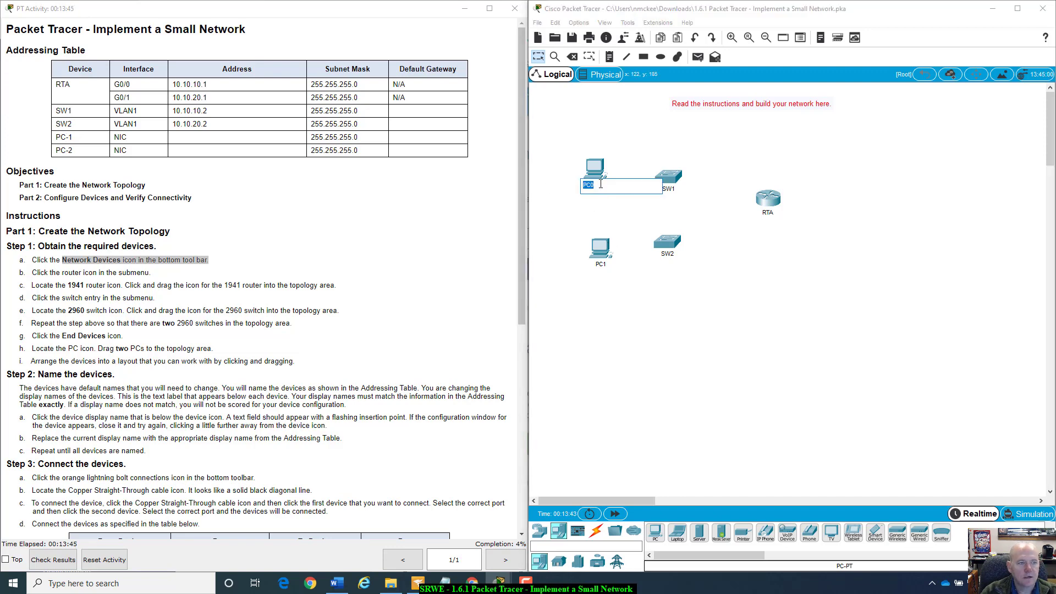
pyautogui.write('P')
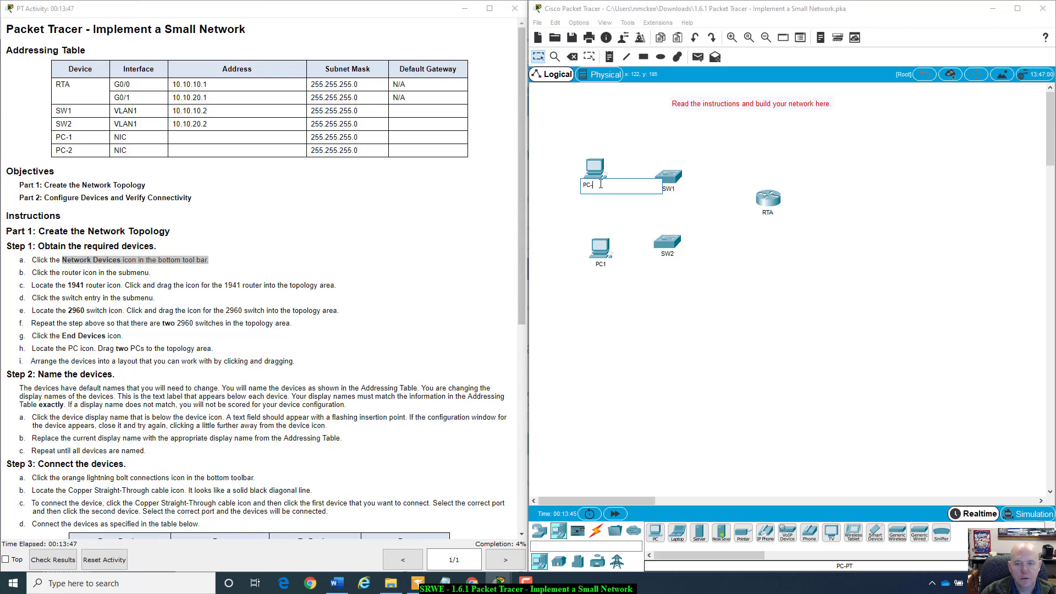
pyautogui.press('Return')
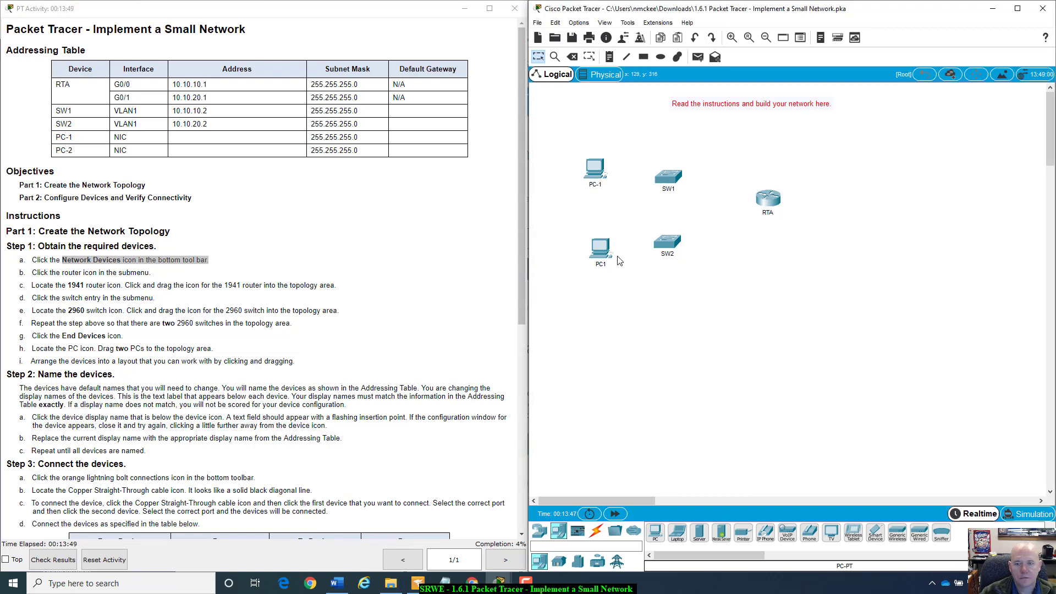
pyautogui.click(600, 265)
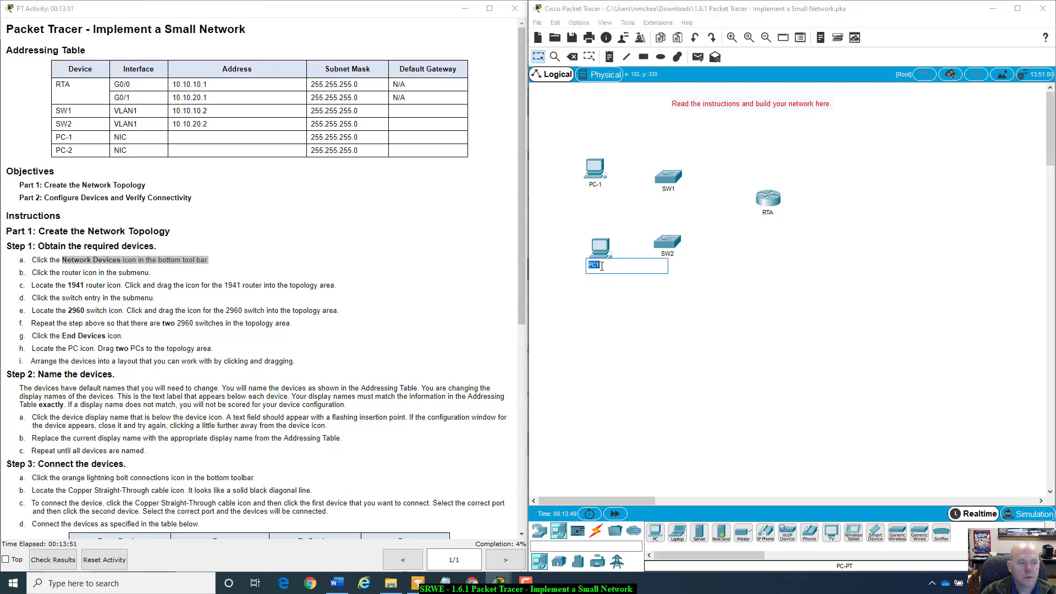
pyautogui.write('PC-')
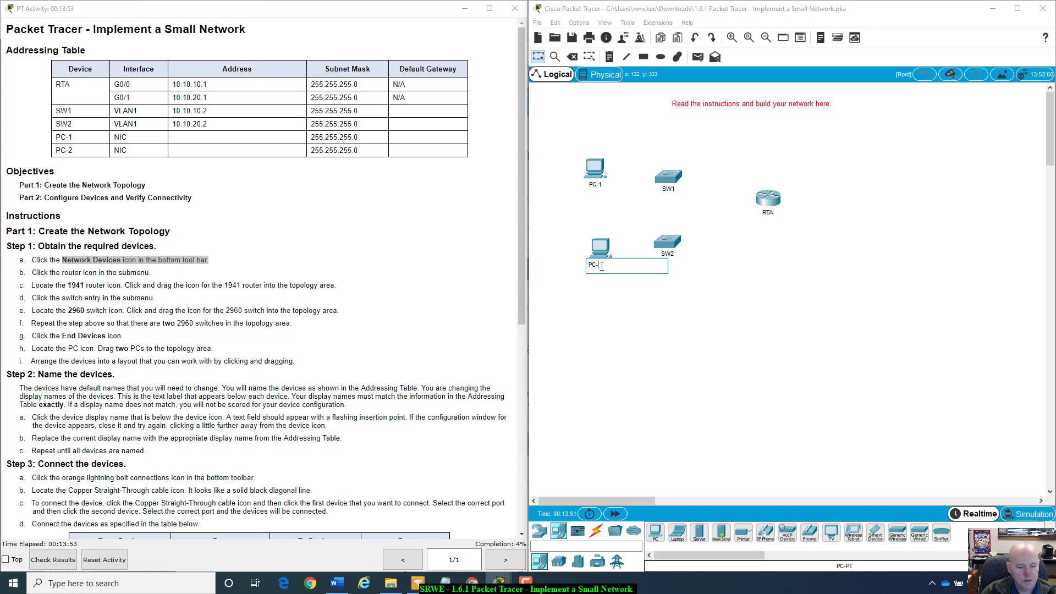
pyautogui.write('2')
pyautogui.press('Return')
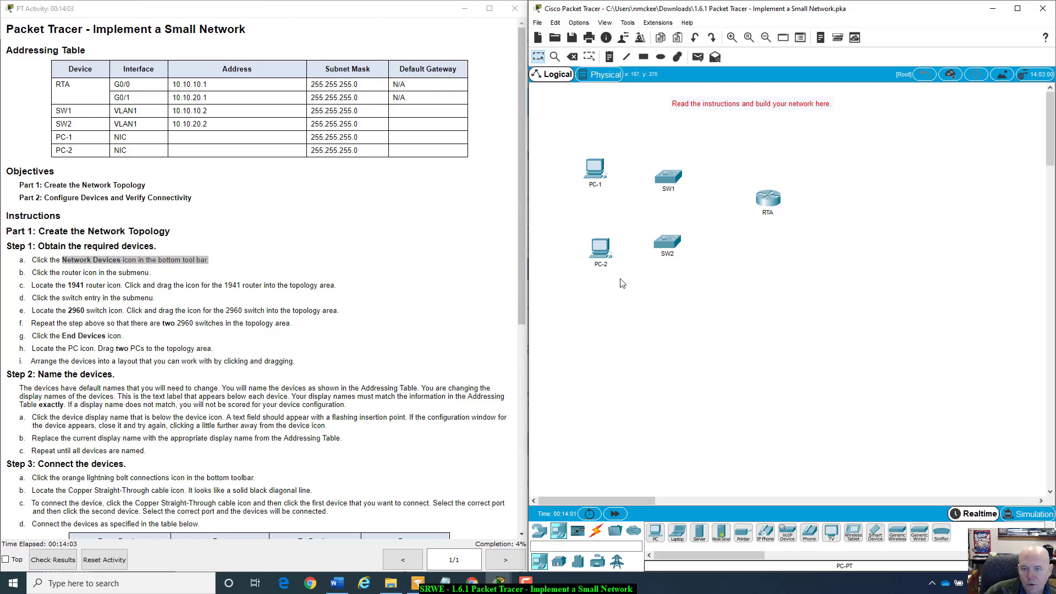
# - Scroll to the connections table and select the automatic connection cable type
pyautogui.scroll(-3, 413, 351)
pyautogui.scroll(-3, 414, 351)
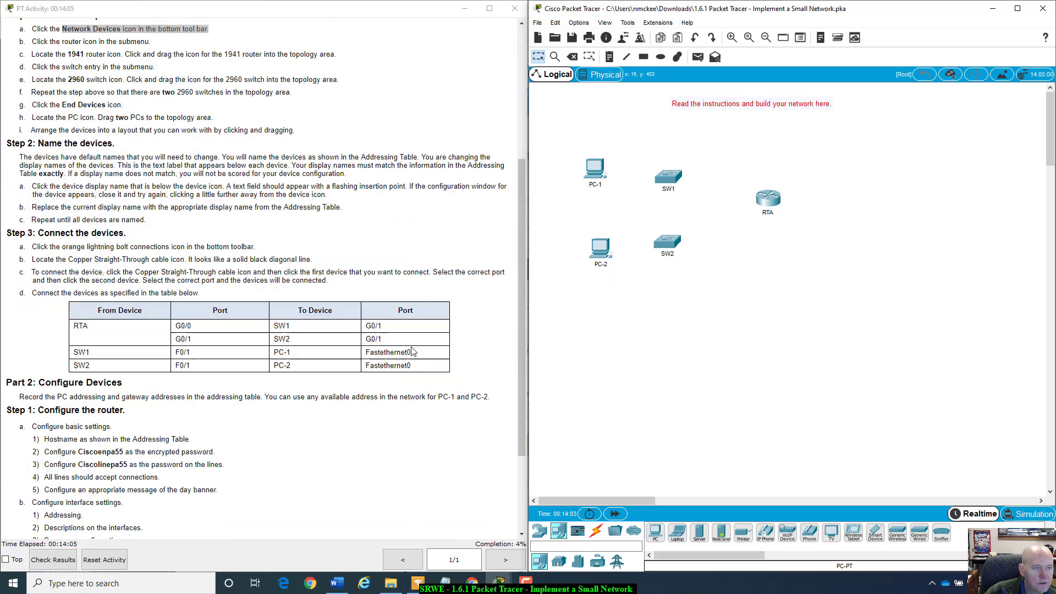
pyautogui.scroll(-1, 42, 228)
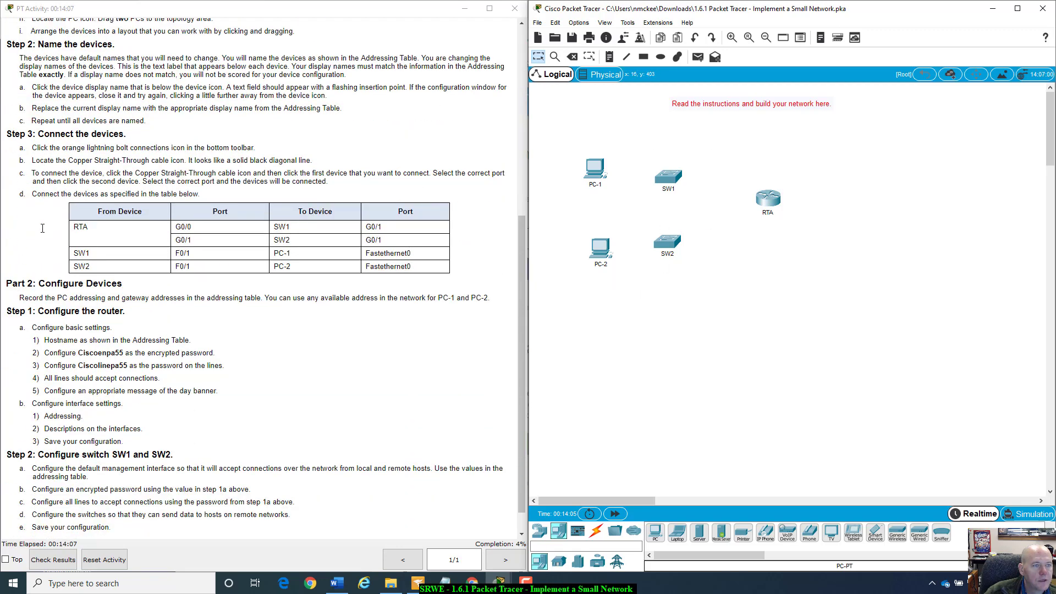
pyautogui.click(597, 532)
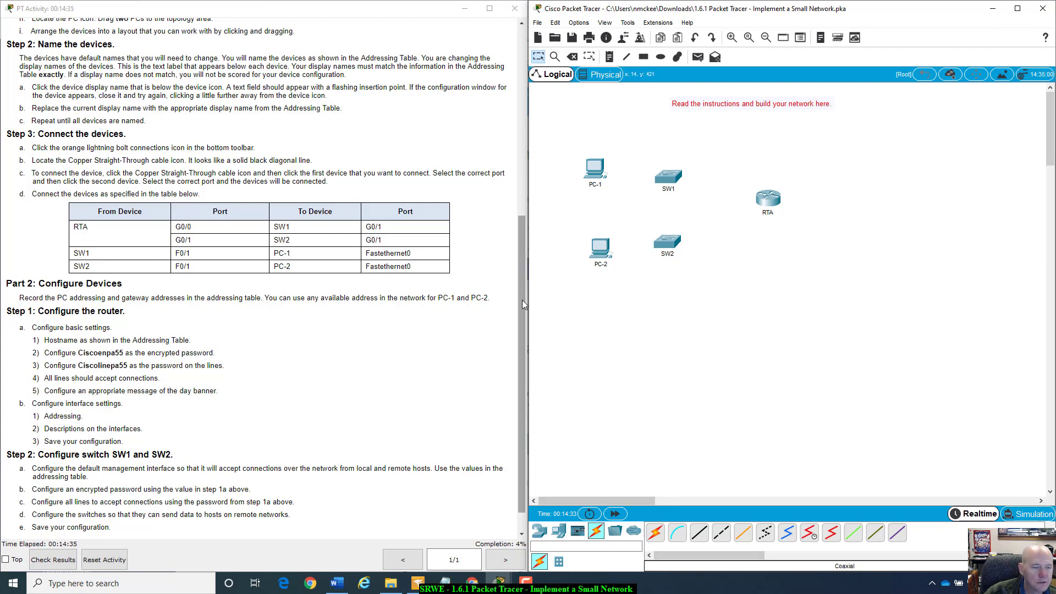
pyautogui.click(653, 536)
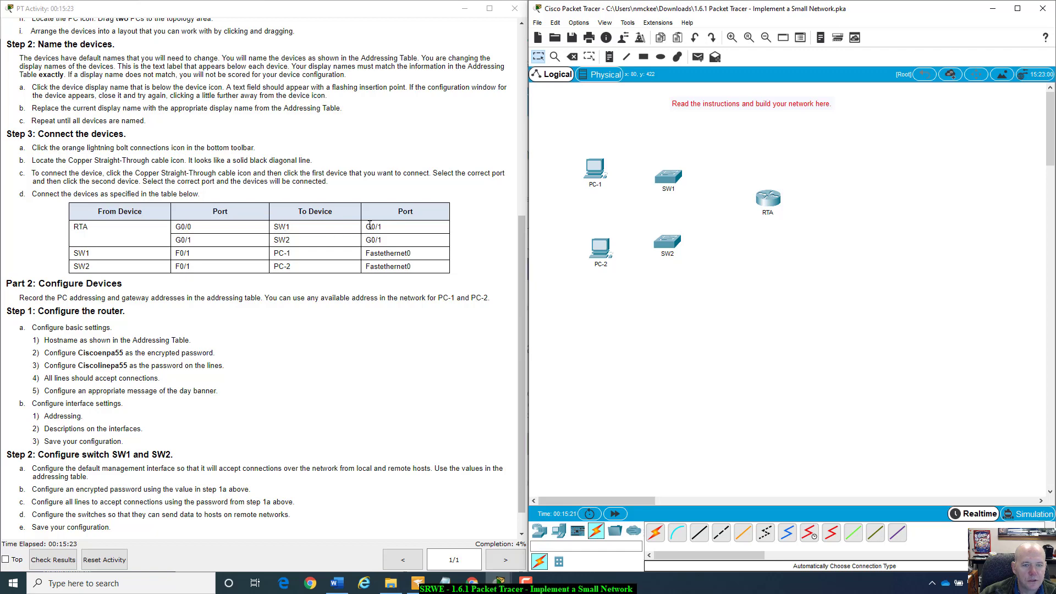
# - Run a Copper Straight-Through cable from RTA G0/0 to SW1 G0/1
pyautogui.moveTo(367, 226); pyautogui.dragTo(394, 235)
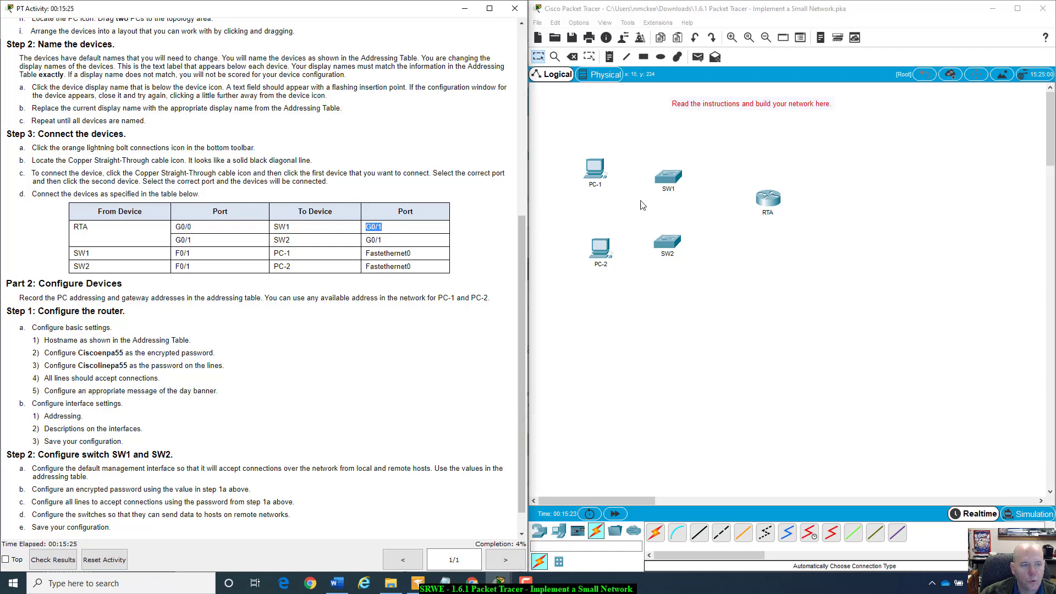
pyautogui.click(699, 532)
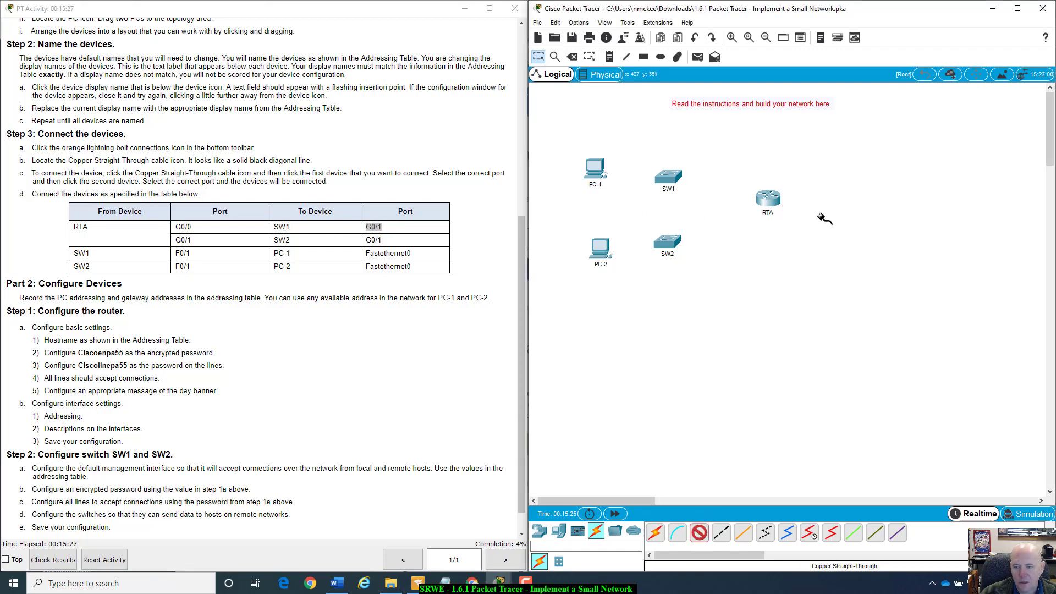
pyautogui.click(764, 195)
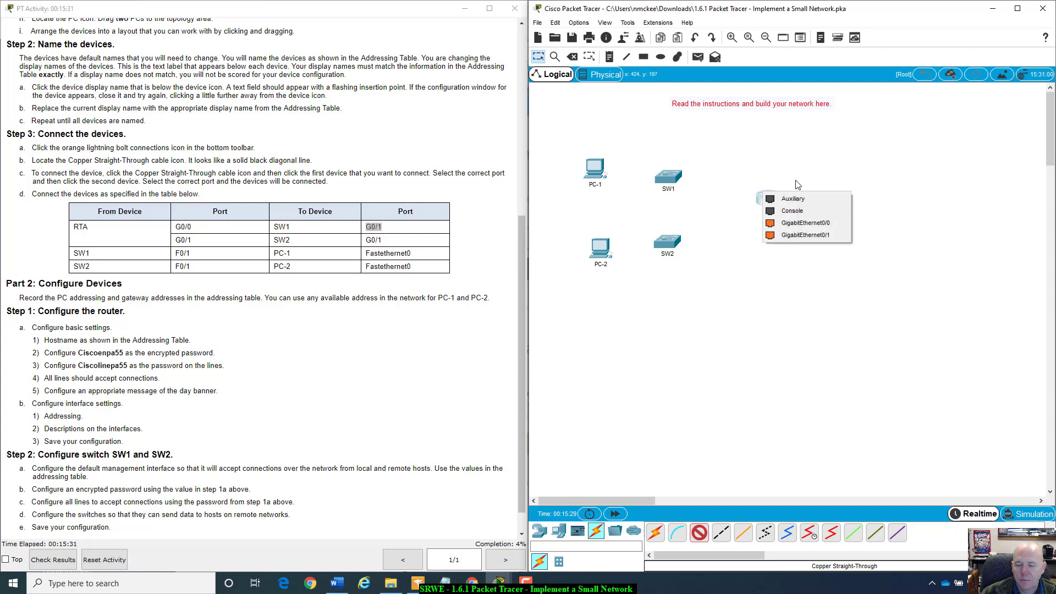
pyautogui.click(775, 226)
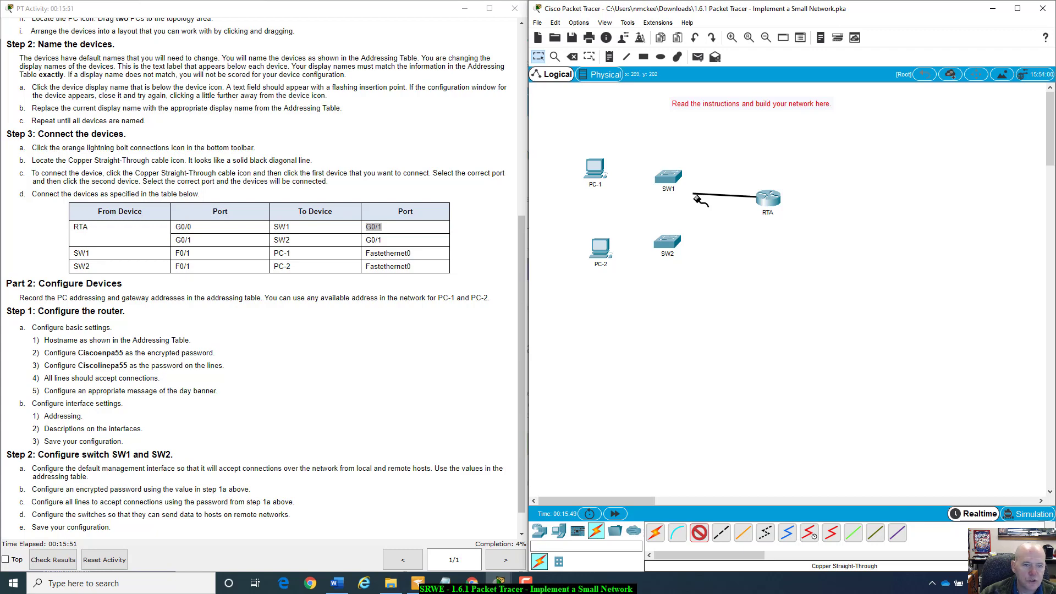
pyautogui.click(676, 178)
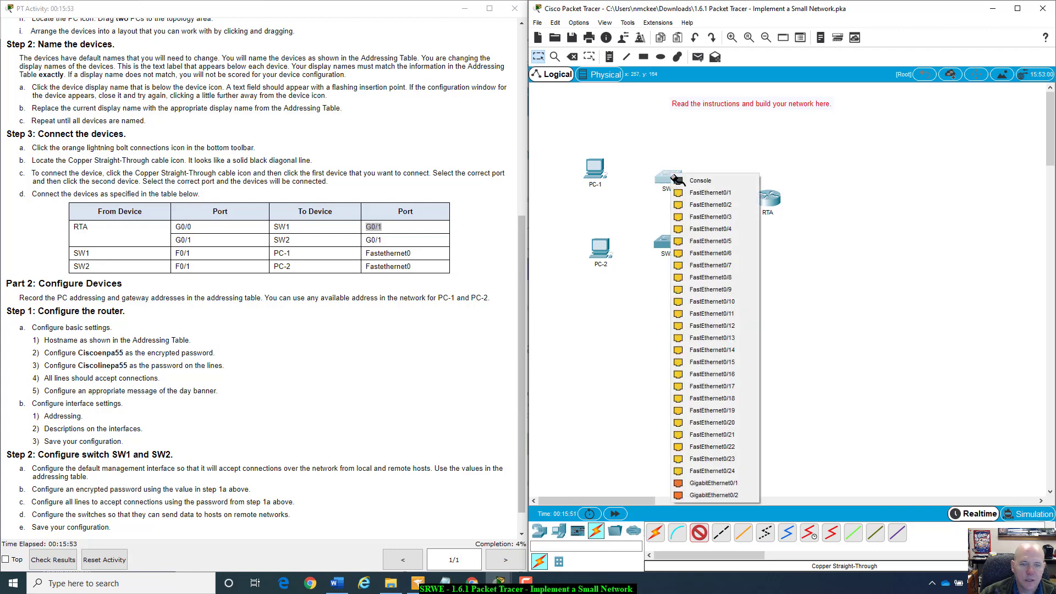
pyautogui.click(734, 484)
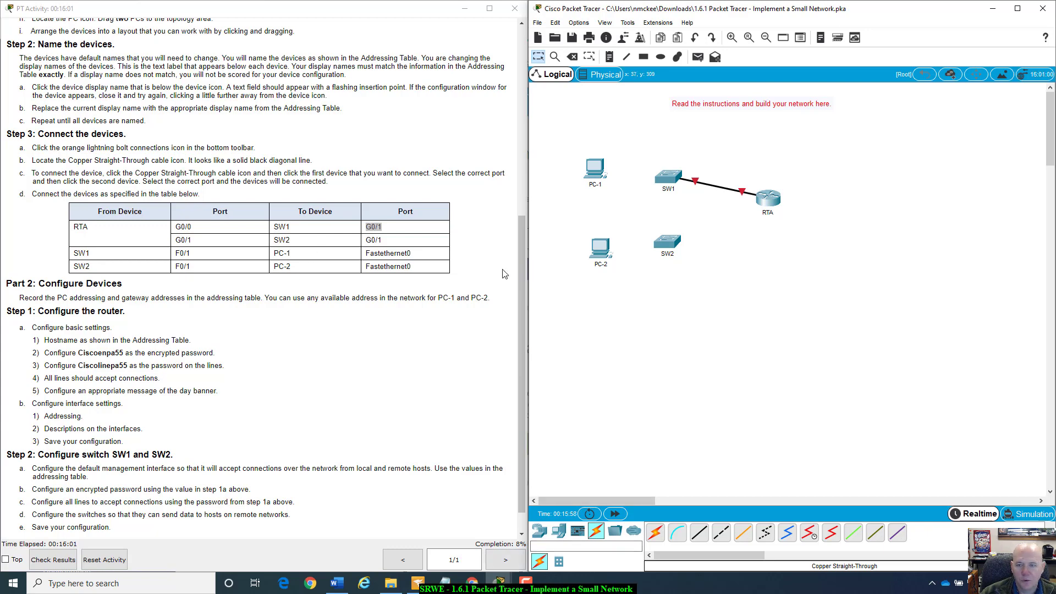
# - Run a second Copper Straight-Through cable from RTA G0/1 to SW2 G0/1
pyautogui.click(699, 532)
pyautogui.click(774, 199)
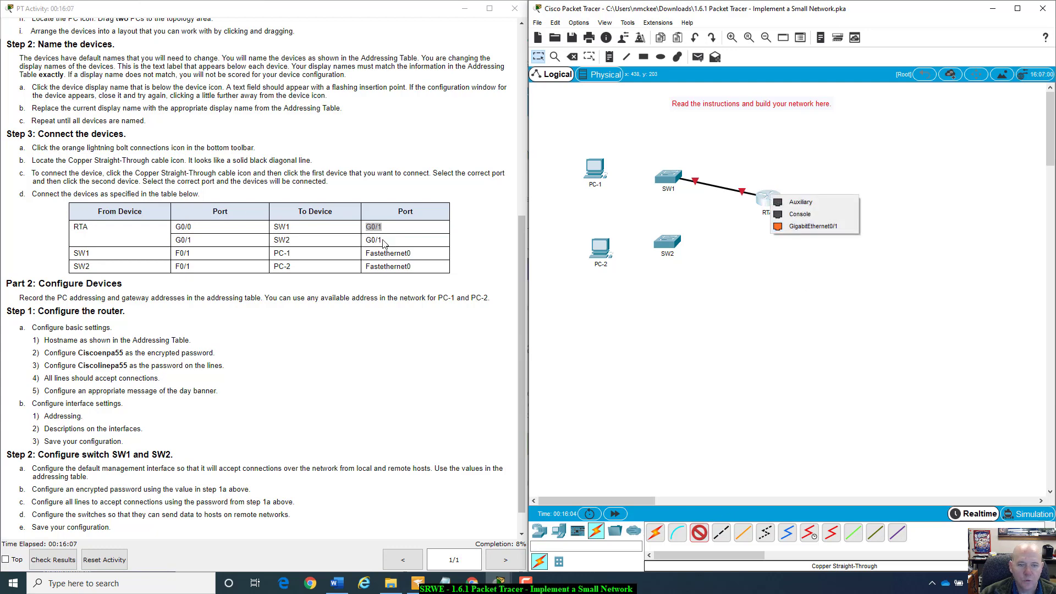
pyautogui.click(825, 226)
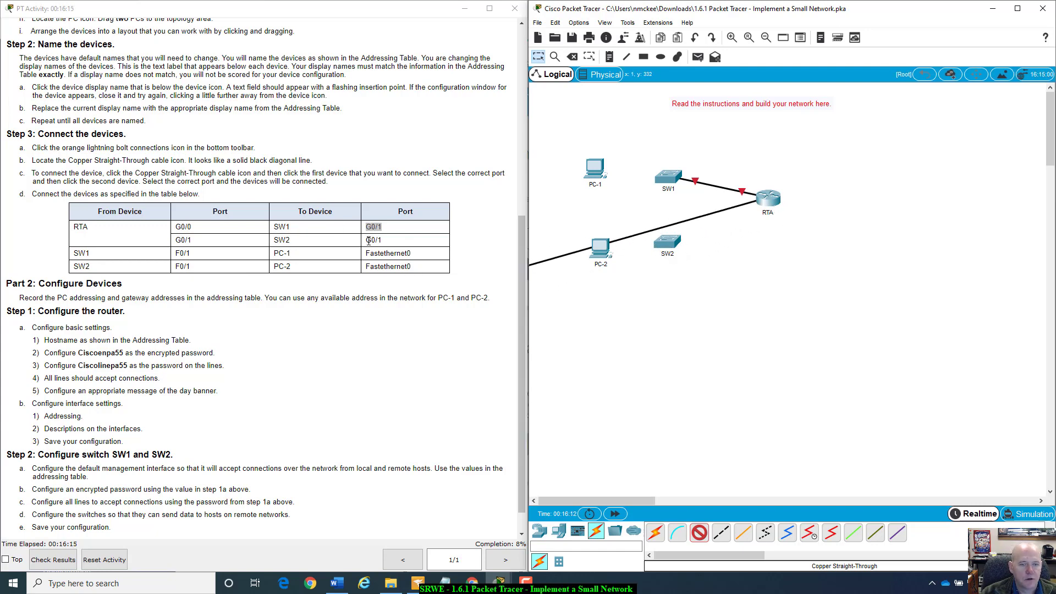
pyautogui.click(667, 245)
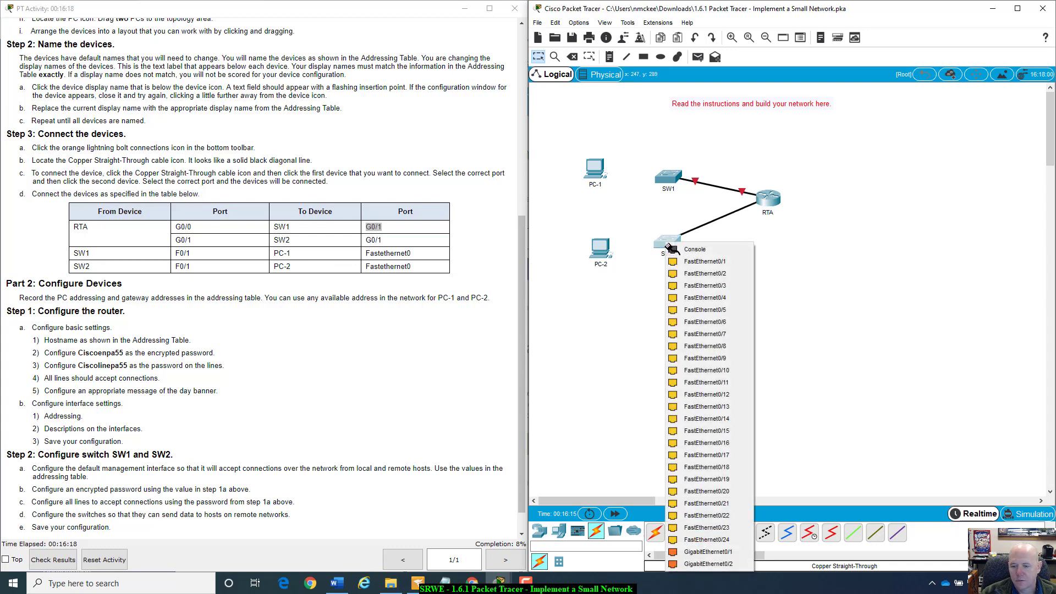
pyautogui.click(707, 552)
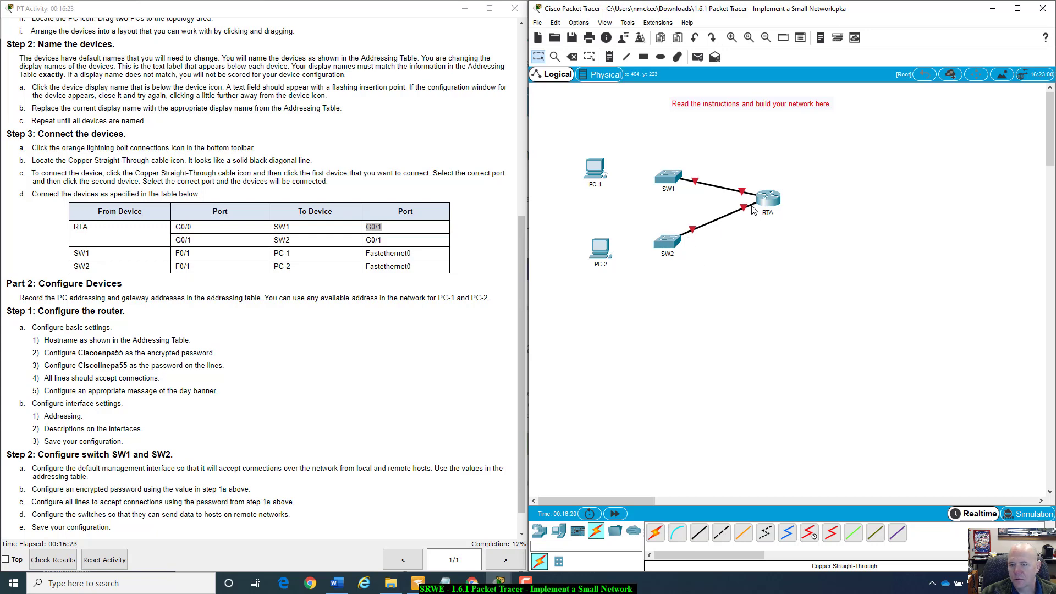
pyautogui.moveTo(753, 209)
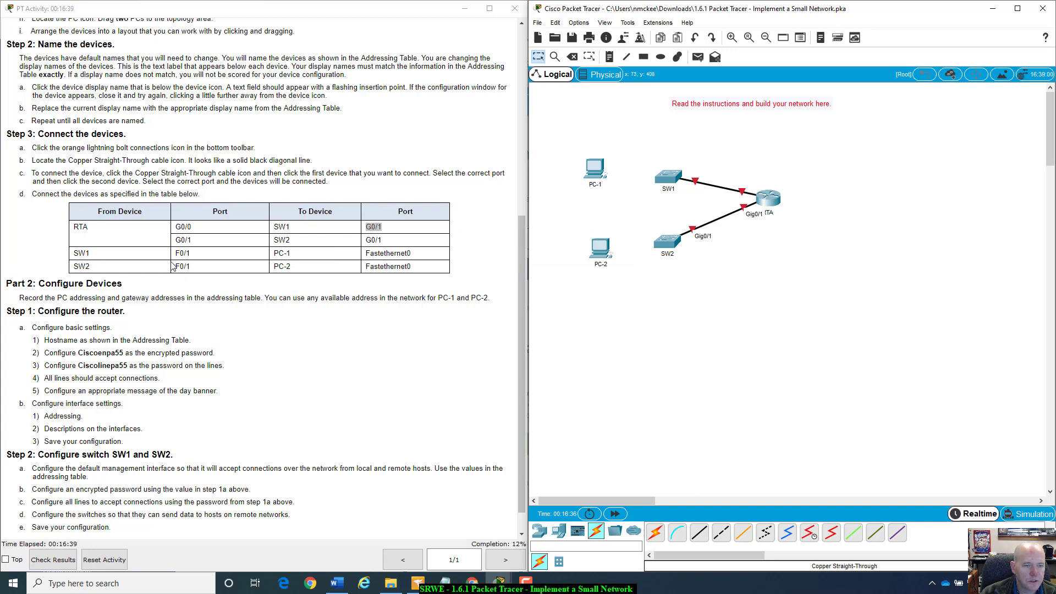
# - Connect SW1 FastEthernet0/1 to PC-1 FastEthernet0 with a Copper Straight-Through cable
pyautogui.click(699, 532)
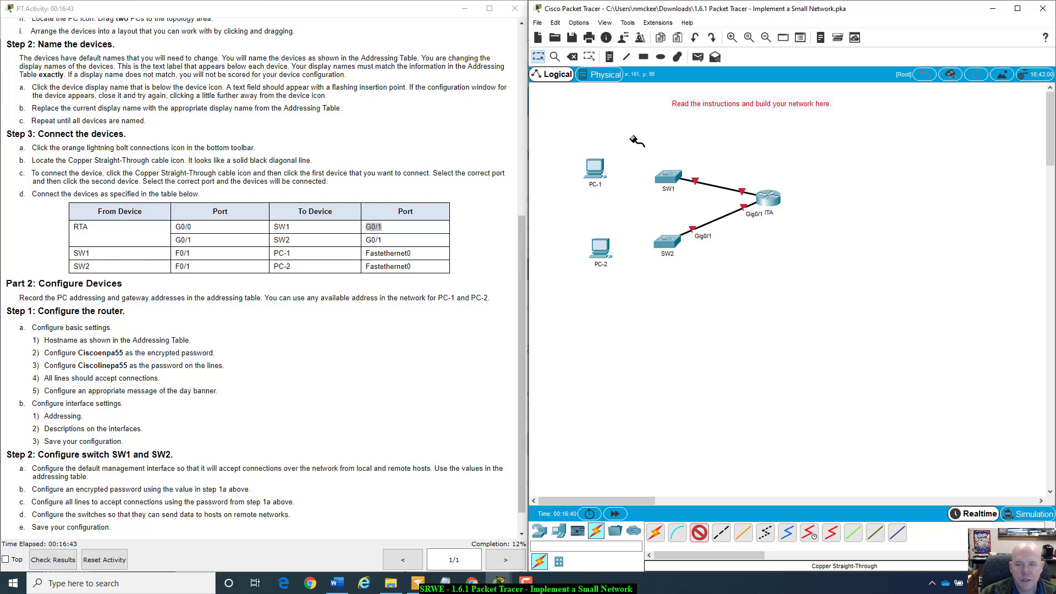
pyautogui.click(668, 176)
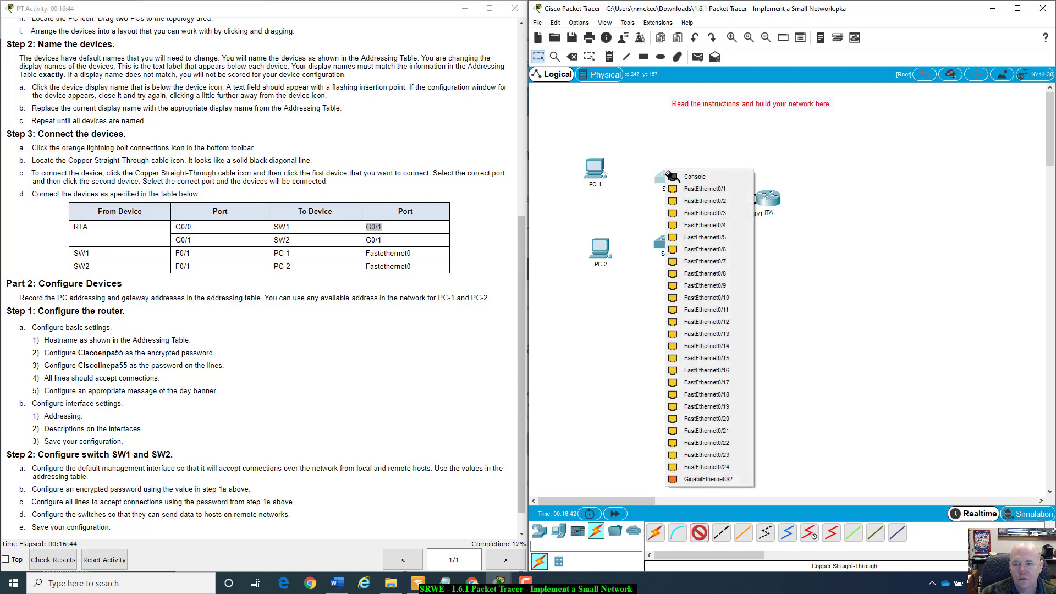
pyautogui.click(695, 192)
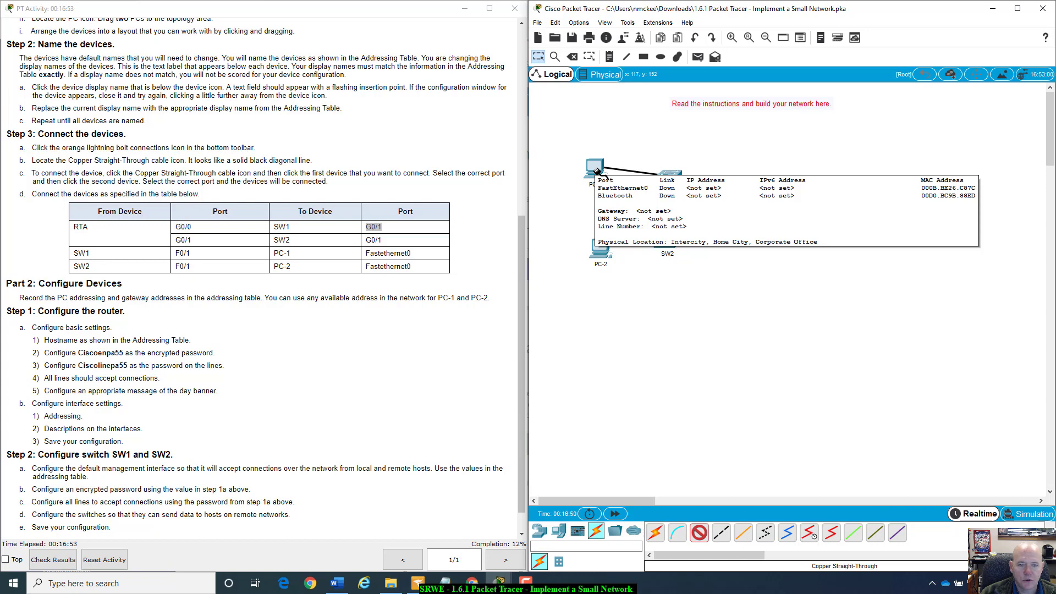
pyautogui.click(596, 171)
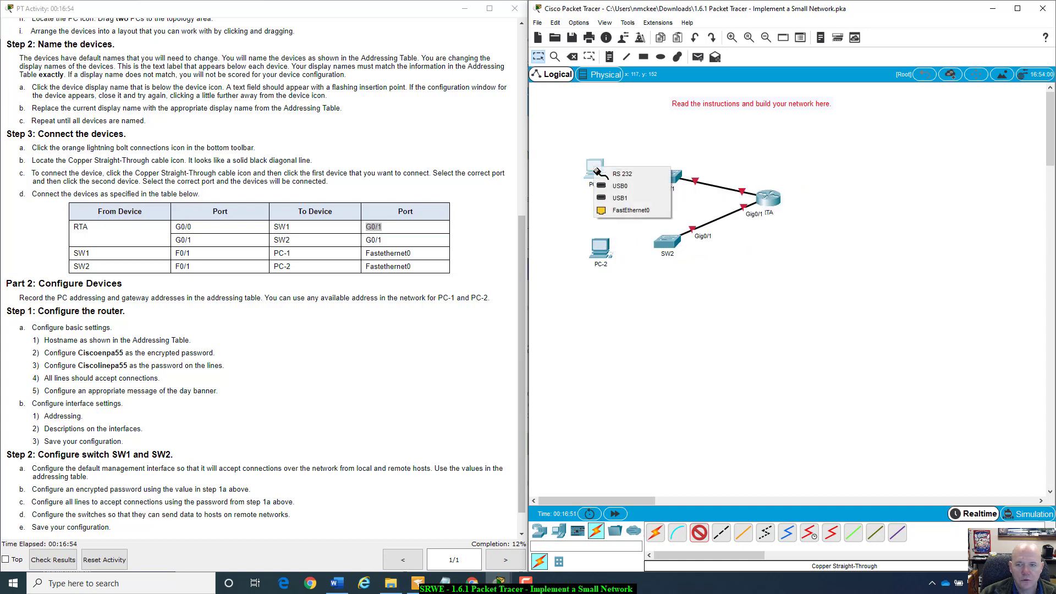
pyautogui.click(633, 212)
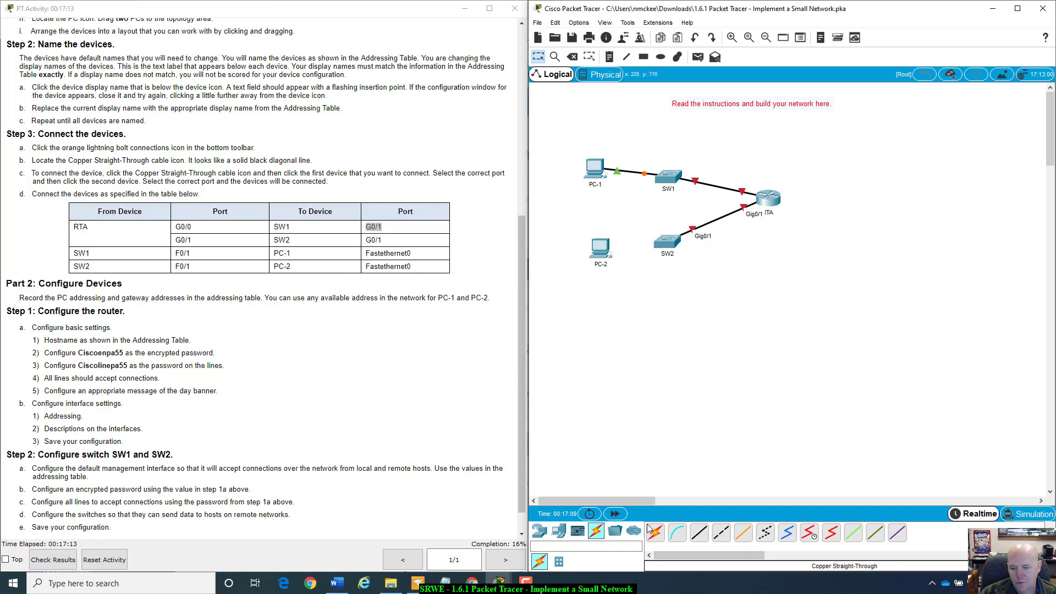
# - Connect SW2 FastEthernet0/1 to PC-2 FastEthernet0 with a Copper Straight-Through cable
pyautogui.click(700, 533)
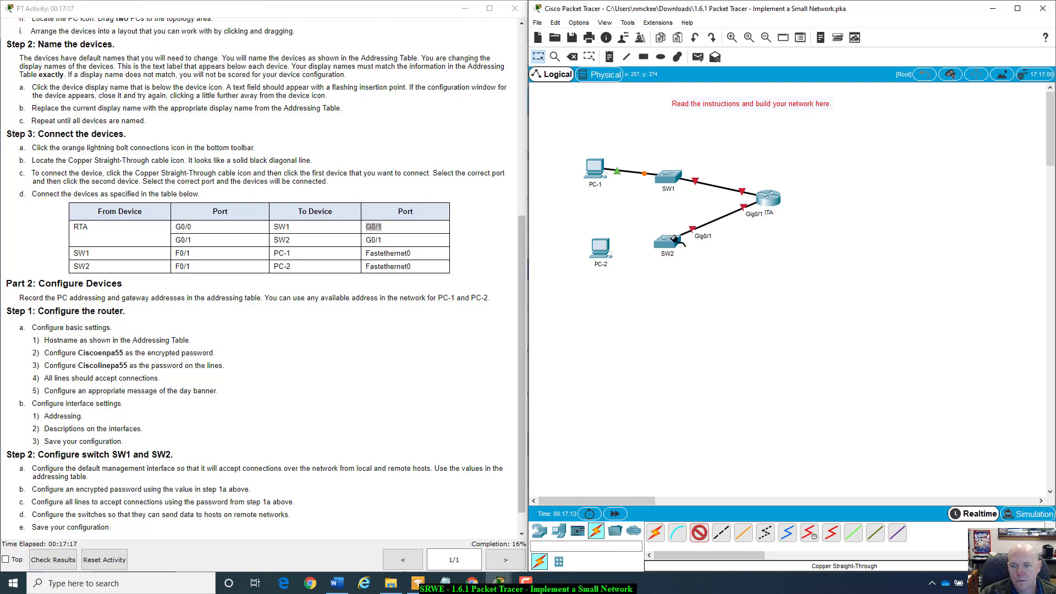
pyautogui.click(668, 240)
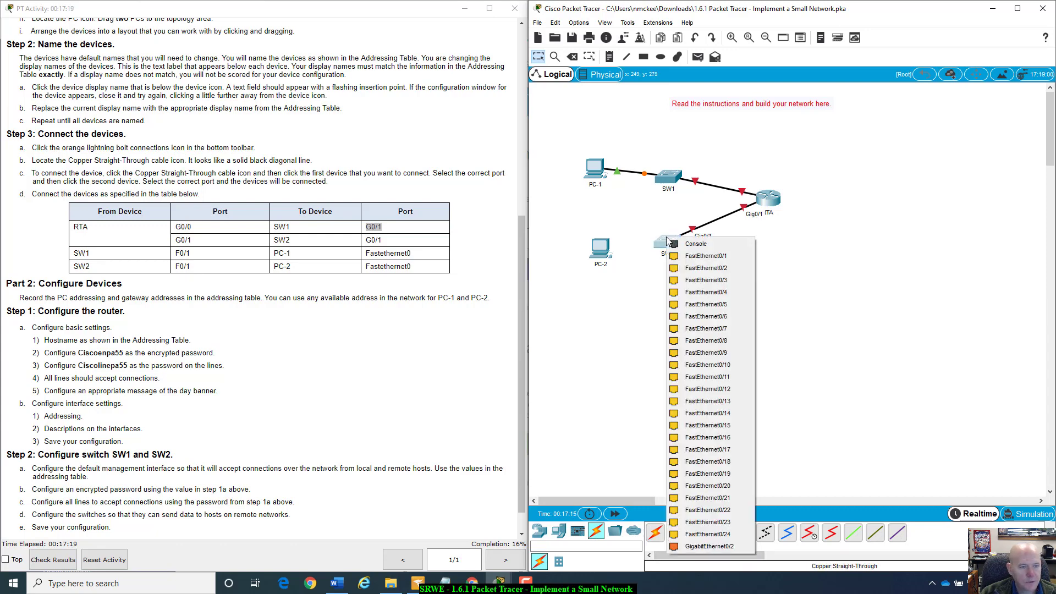
pyautogui.click(708, 257)
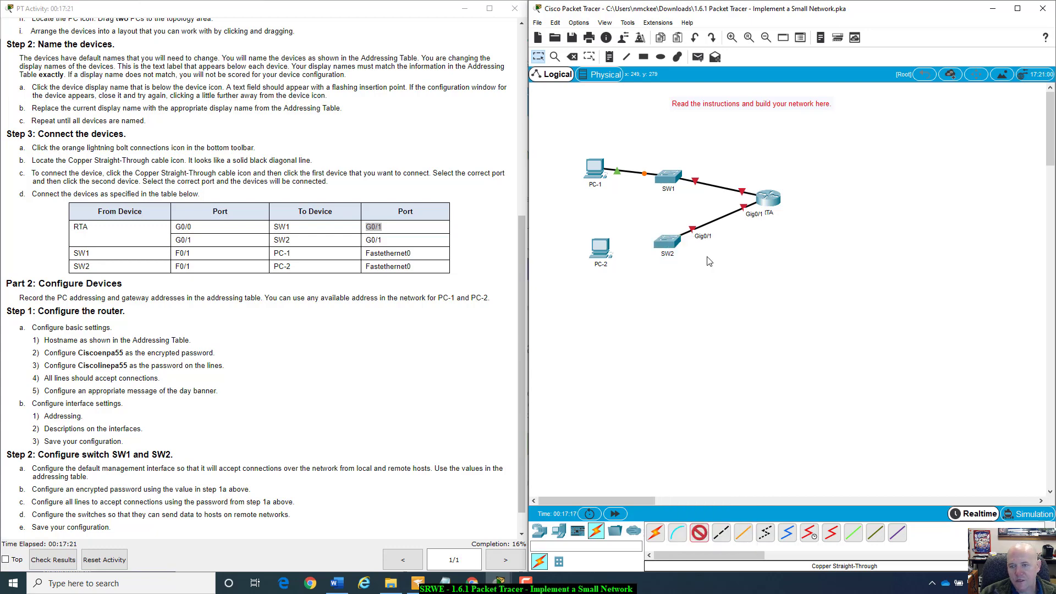
pyautogui.click(657, 252)
pyautogui.click(676, 268)
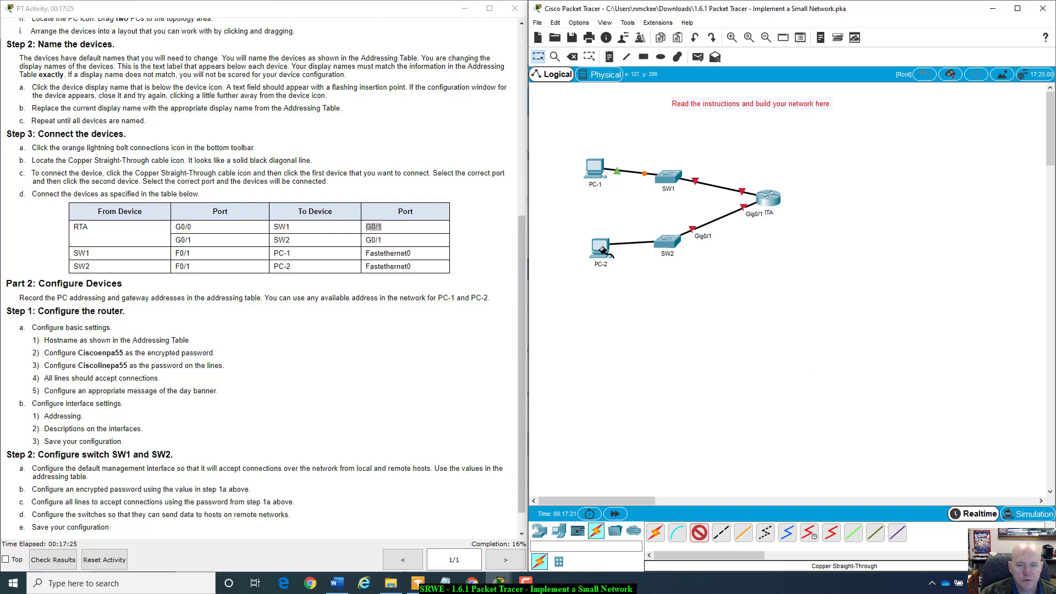
pyautogui.click(604, 249)
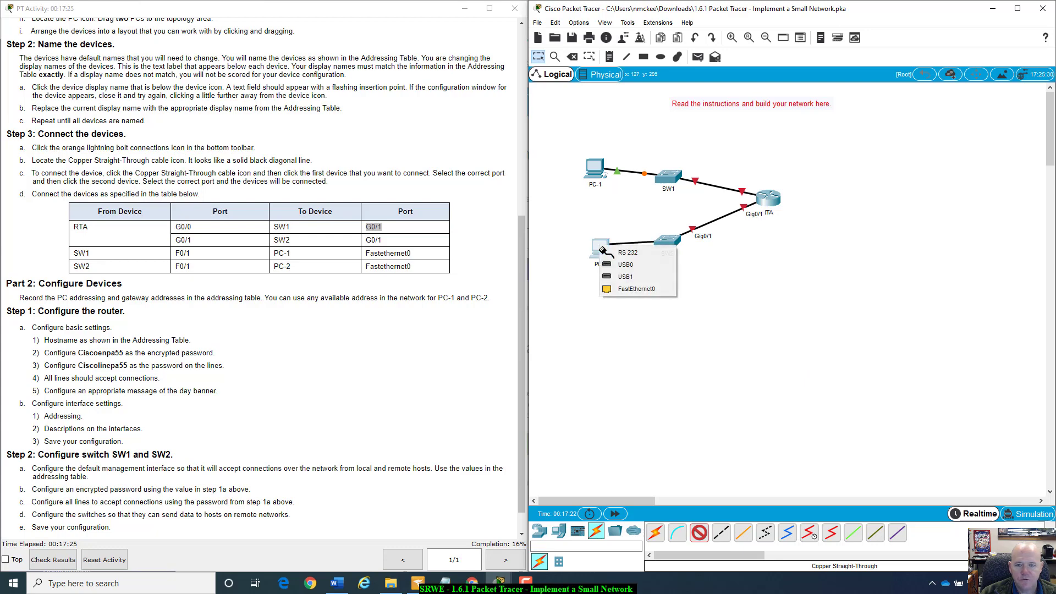
pyautogui.click(651, 289)
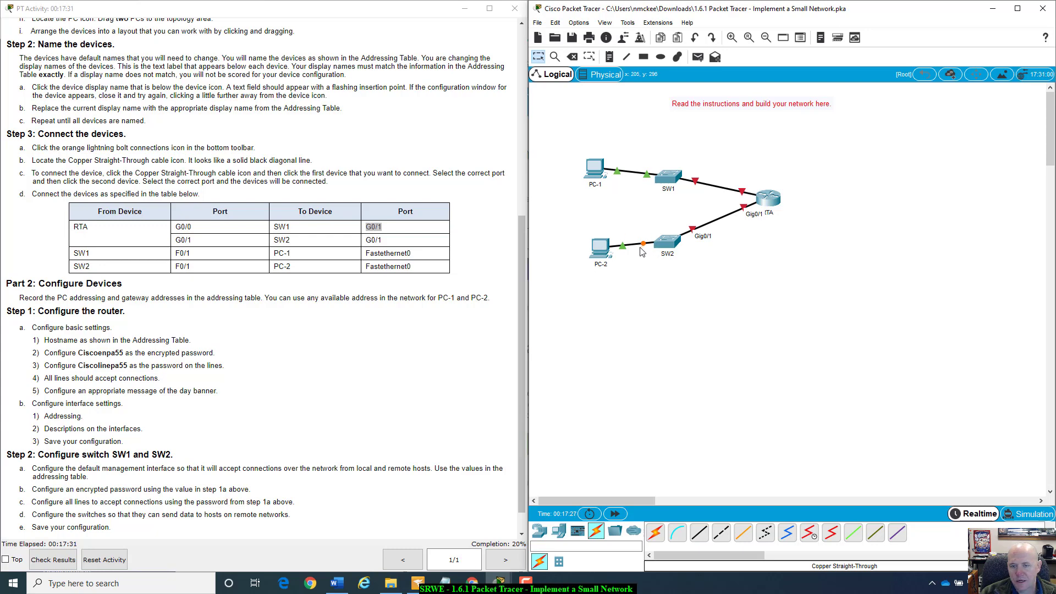
pyautogui.moveTo(644, 250)
# - Fast-forward the simulation time and review the Addressing Table in the instructions window
pyautogui.click(616, 515)
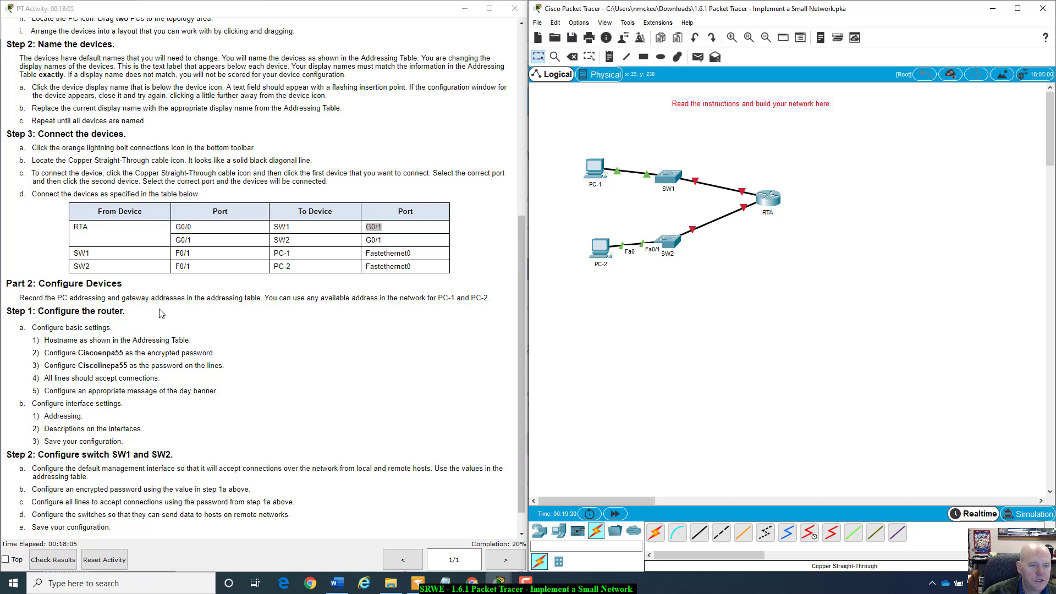
pyautogui.scroll(10, 297, 300)
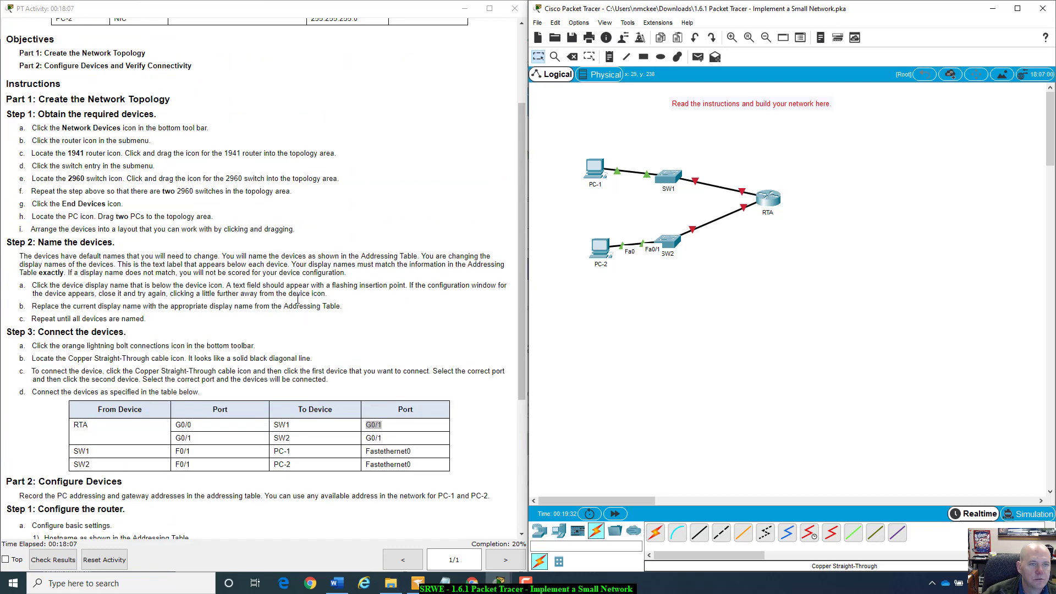
pyautogui.moveTo(181, 144); pyautogui.dragTo(204, 131)
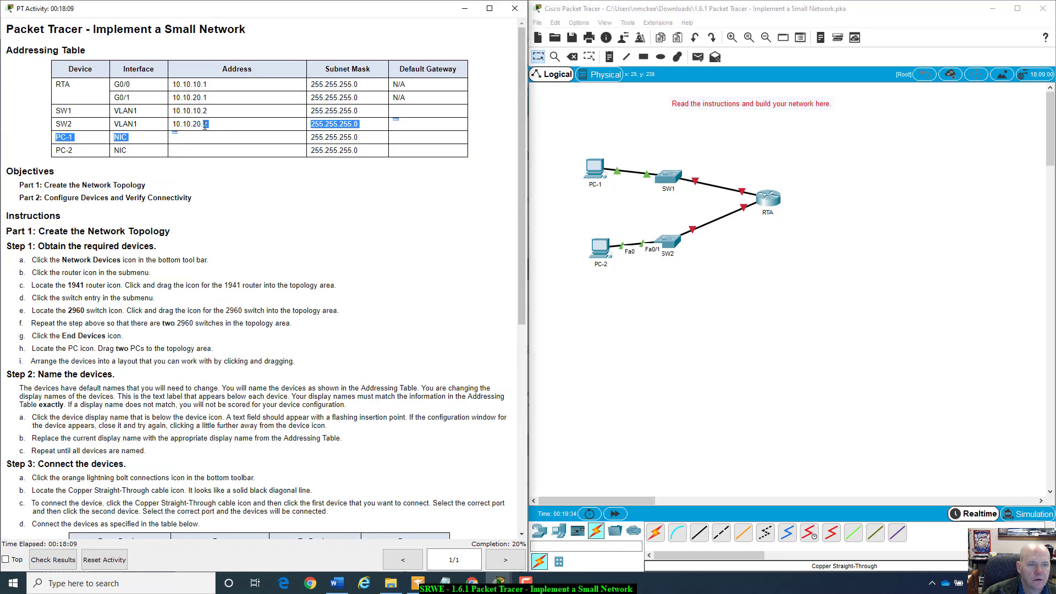
pyautogui.click(211, 137)
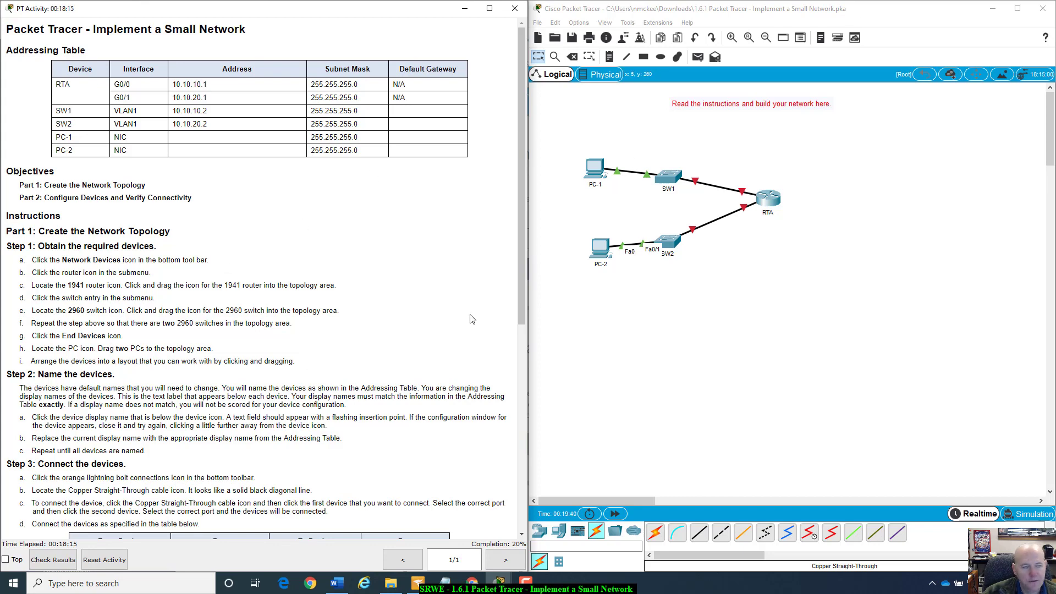
pyautogui.scroll(-4, 223, 329)
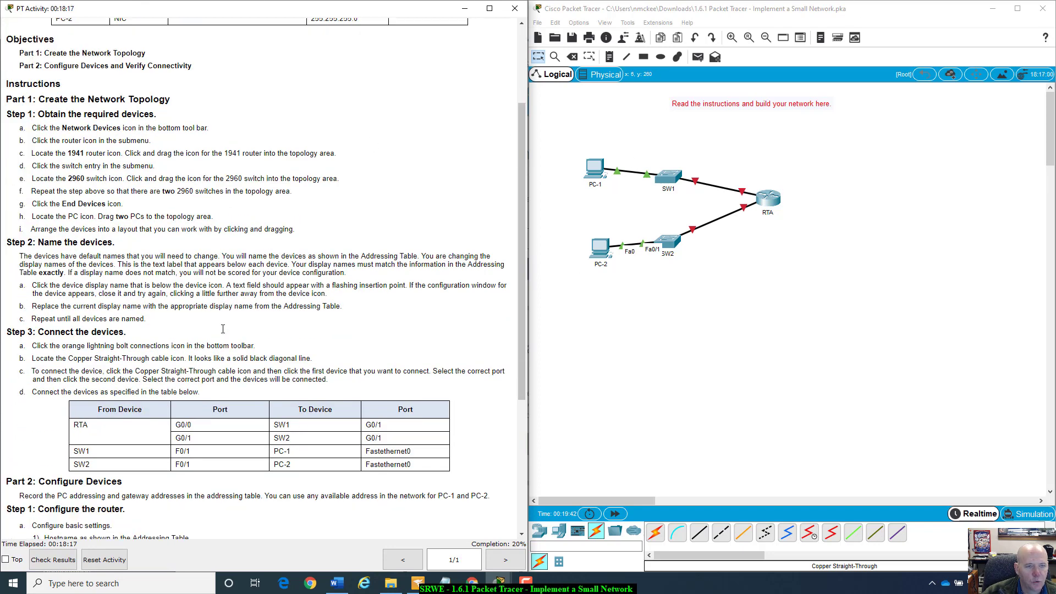
pyautogui.scroll(4, 223, 329)
# - Launch Excel from Windows search and select the whole Addressing Table in the instructions
pyautogui.click(137, 583)
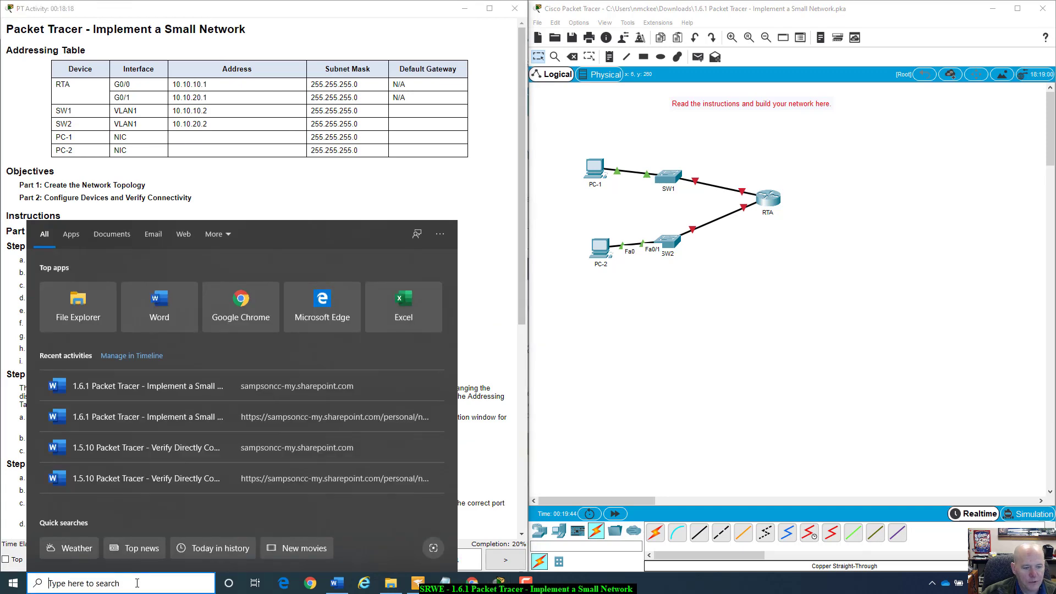
pyautogui.write('e')
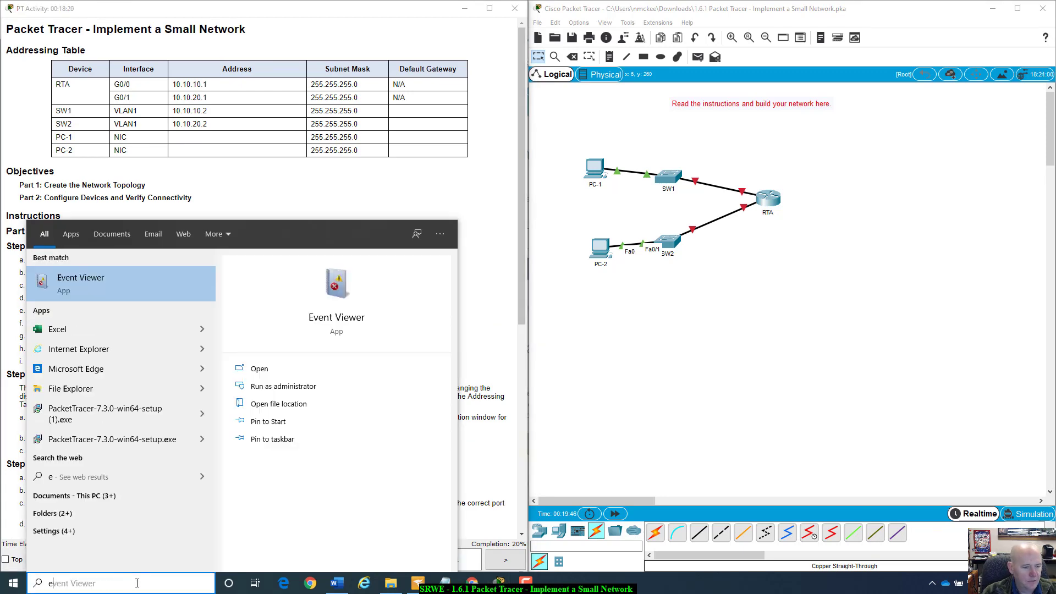
pyautogui.write('xc')
pyautogui.press('Return')
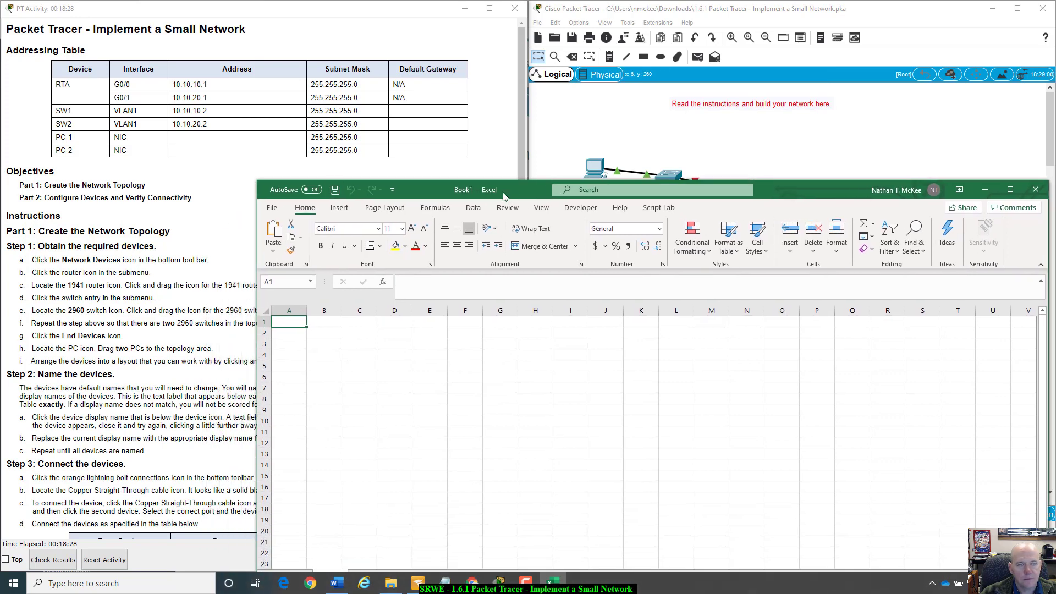
pyautogui.click(62, 73)
pyautogui.moveTo(63, 73); pyautogui.dragTo(446, 157)
pyautogui.hotkey('ctrl', 'c')
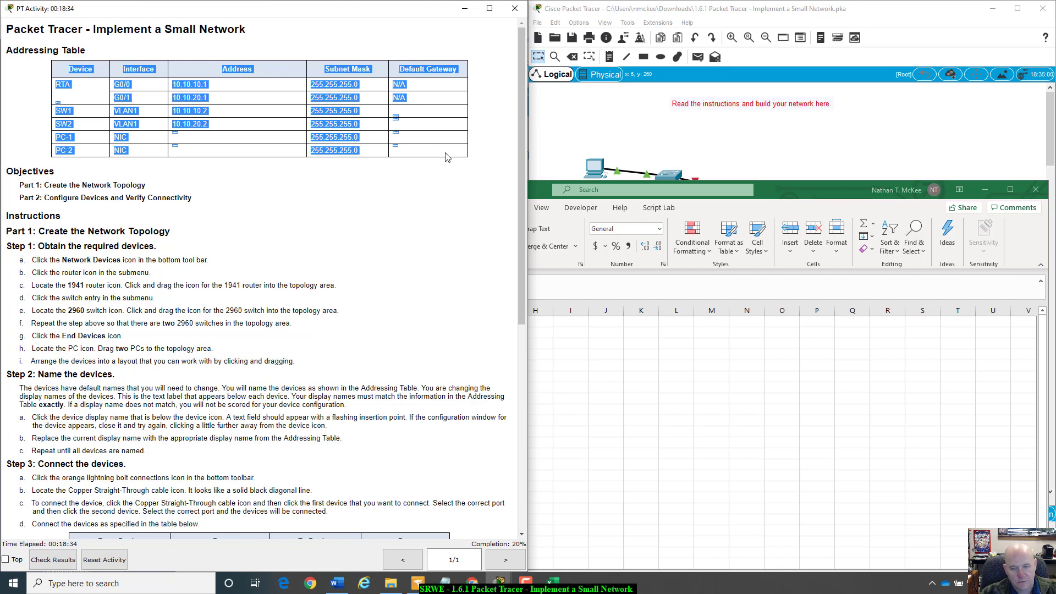
pyautogui.click(573, 334)
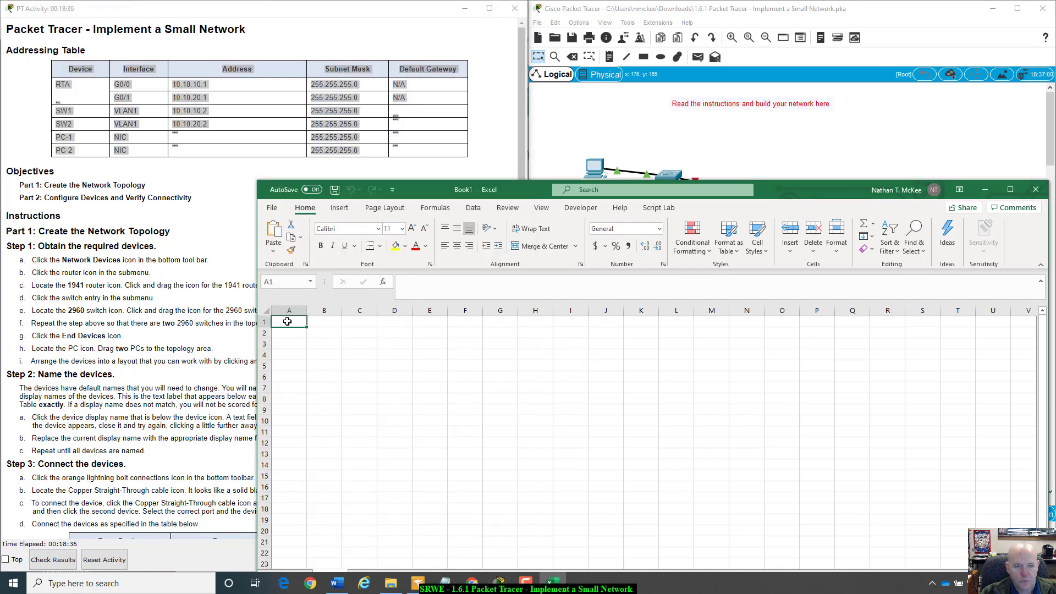
# - Paste the Addressing Table at A1 and widen columns A, C, D and E to fit their contents
pyautogui.hotkey('ctrl', 'v')
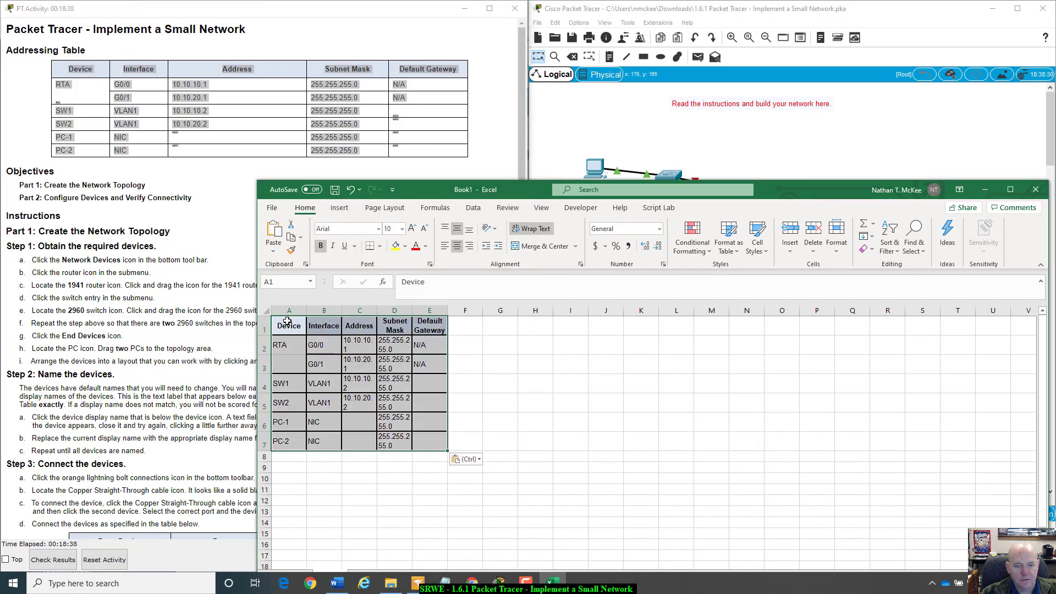
pyautogui.click(298, 494)
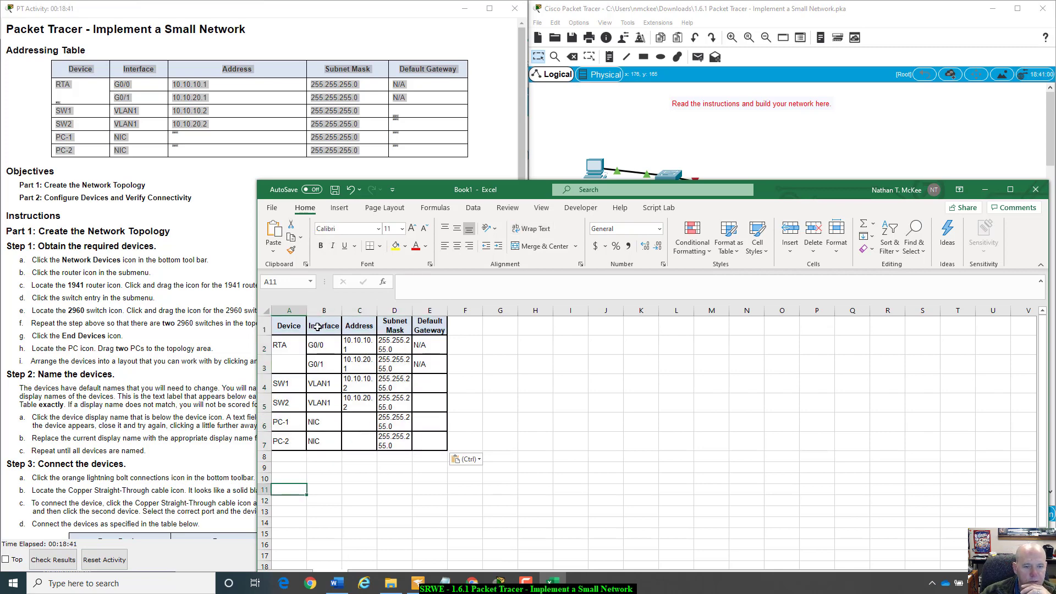
pyautogui.moveTo(307, 311); pyautogui.dragTo(449, 312)
pyautogui.doubleClick(451, 312)
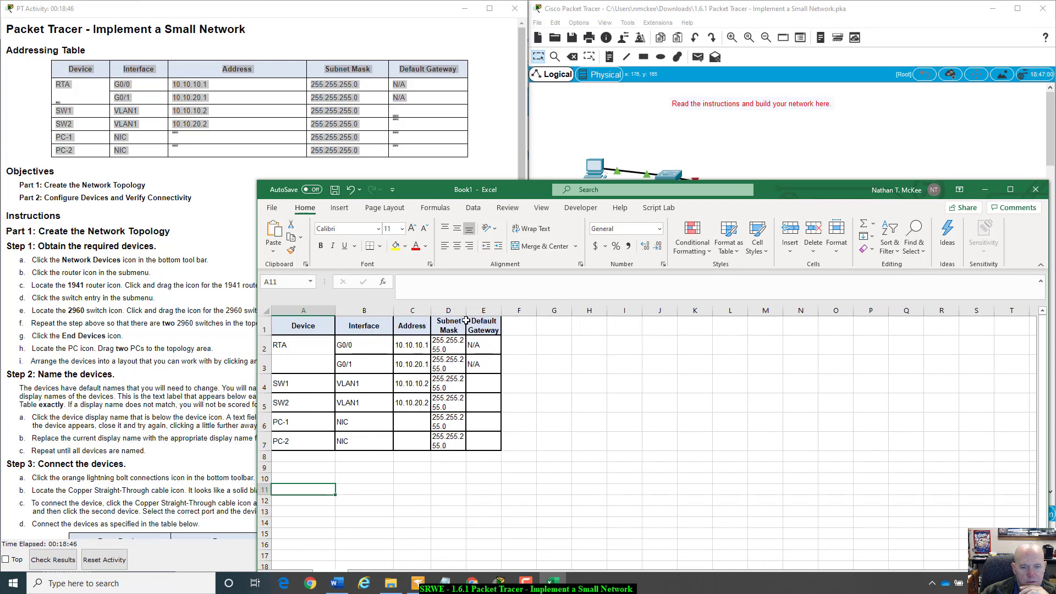
pyautogui.moveTo(466, 312); pyautogui.dragTo(484, 311)
pyautogui.doubleClick(484, 310)
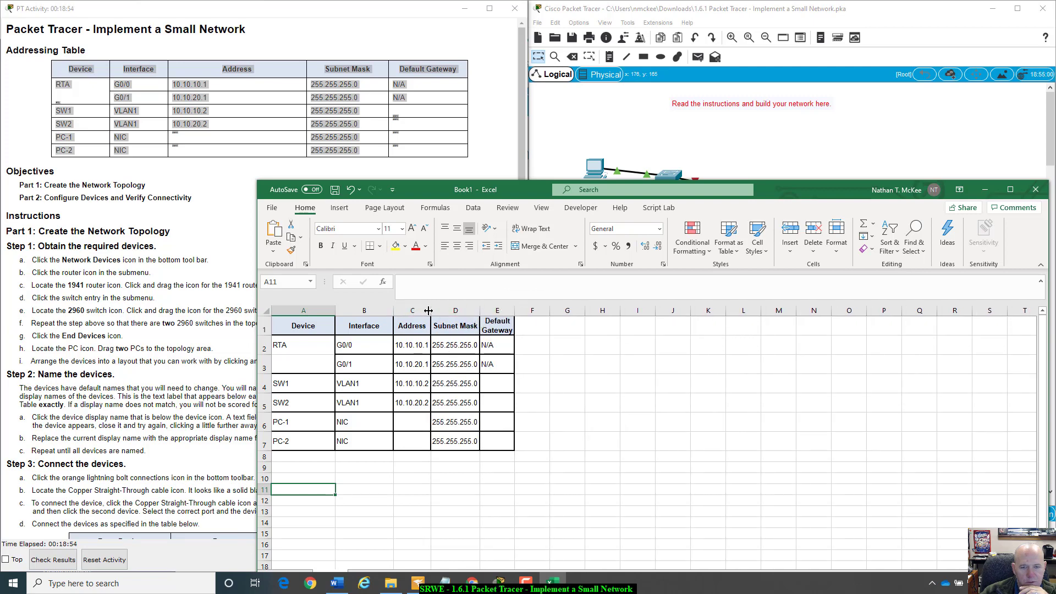
pyautogui.moveTo(431, 314); pyautogui.dragTo(457, 315)
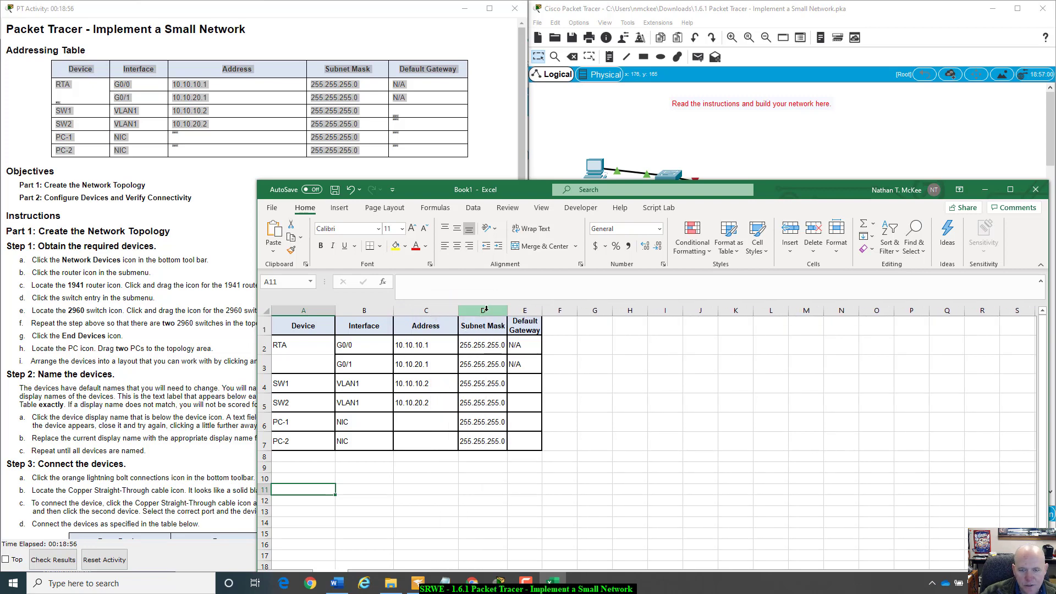
pyautogui.moveTo(542, 310); pyautogui.dragTo(570, 308)
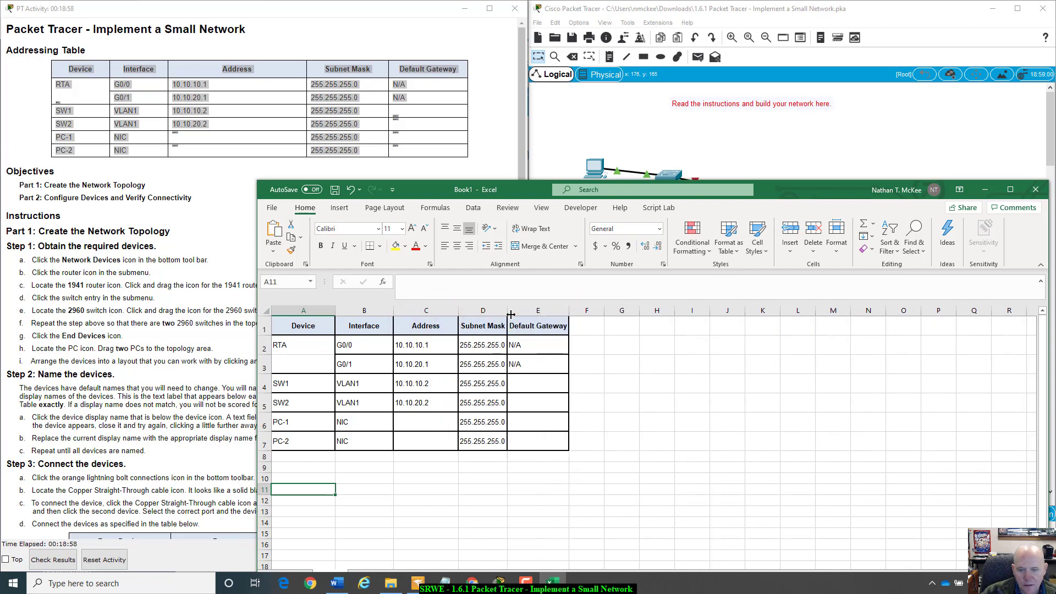
pyautogui.moveTo(507, 315); pyautogui.dragTo(520, 314)
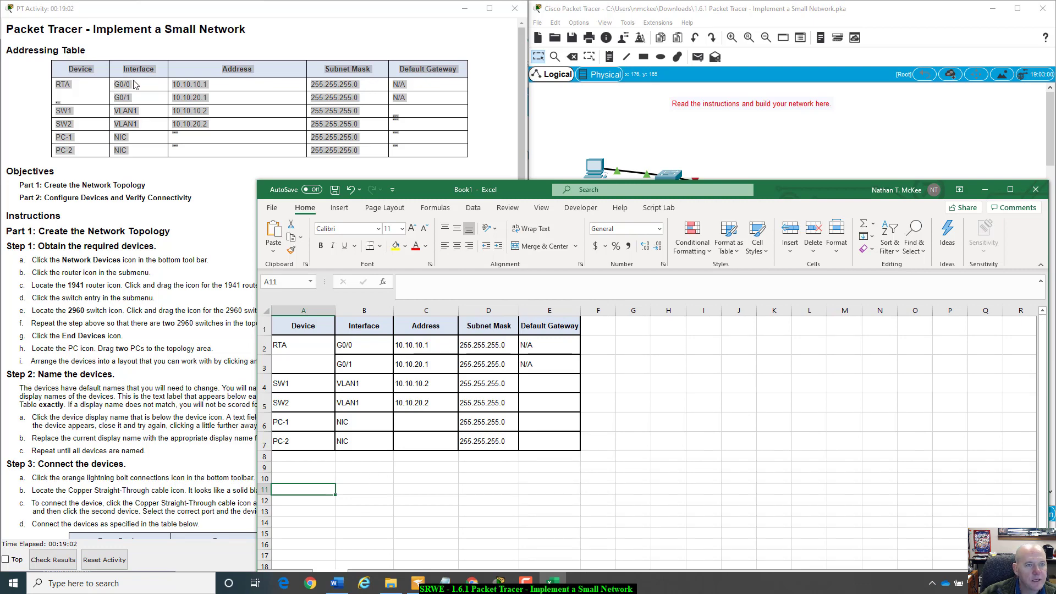
# - Move the Excel workbook off to the left to uncover the Packet Tracer activity
pyautogui.click(403, 114)
pyautogui.click(647, 373)
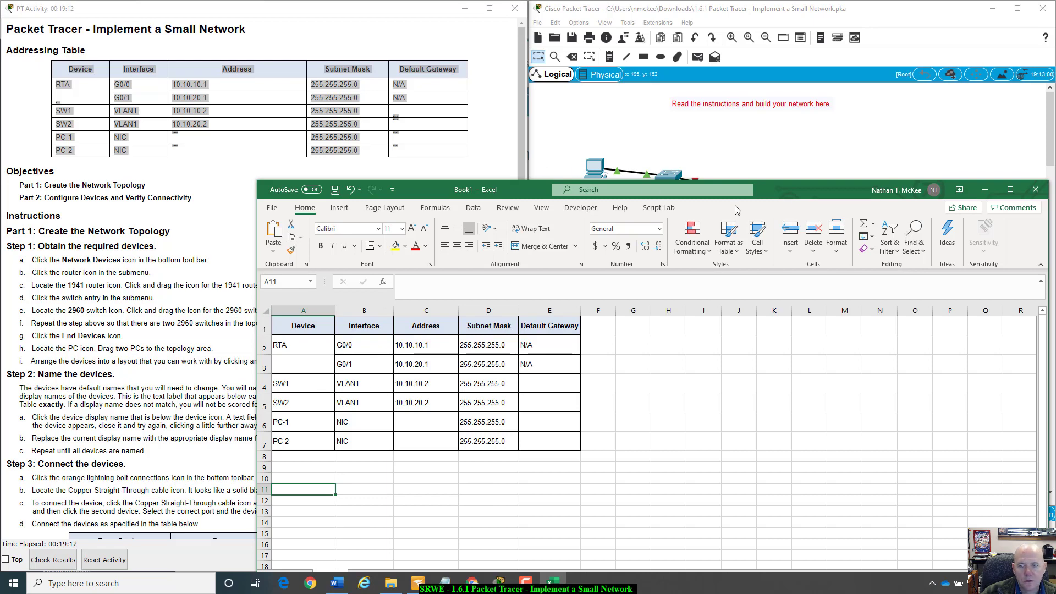
pyautogui.moveTo(784, 190); pyautogui.dragTo(943, 252)
pyautogui.moveTo(984, 222); pyautogui.dragTo(0, 165)
# - Scroll the activity instructions to Part 2 and place the workbook below the network topology
pyautogui.scroll(-2, 478, 345)
pyautogui.scroll(-2, 401, 373)
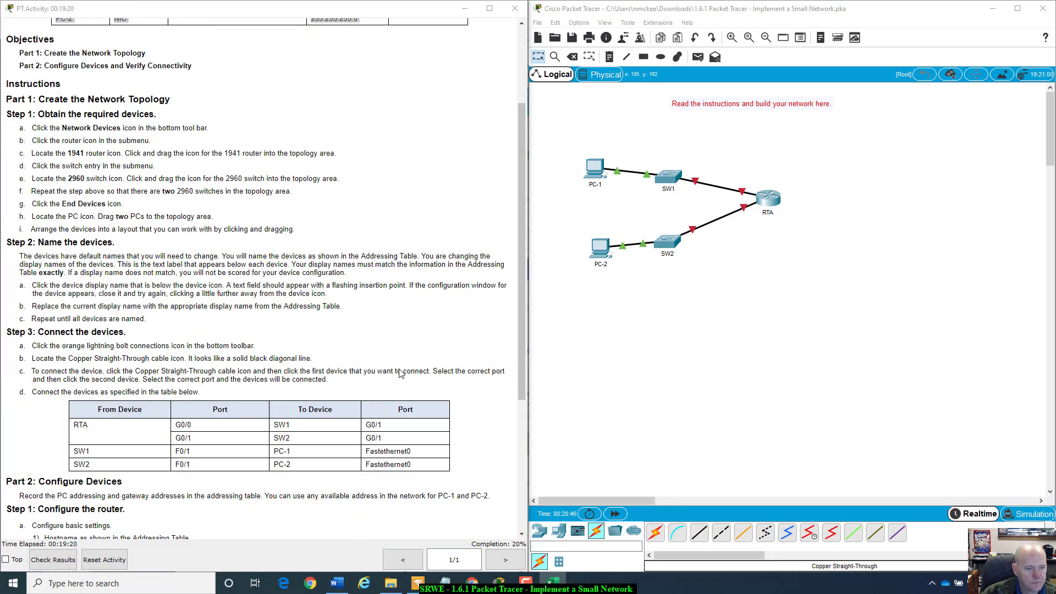
pyautogui.scroll(-5, 400, 373)
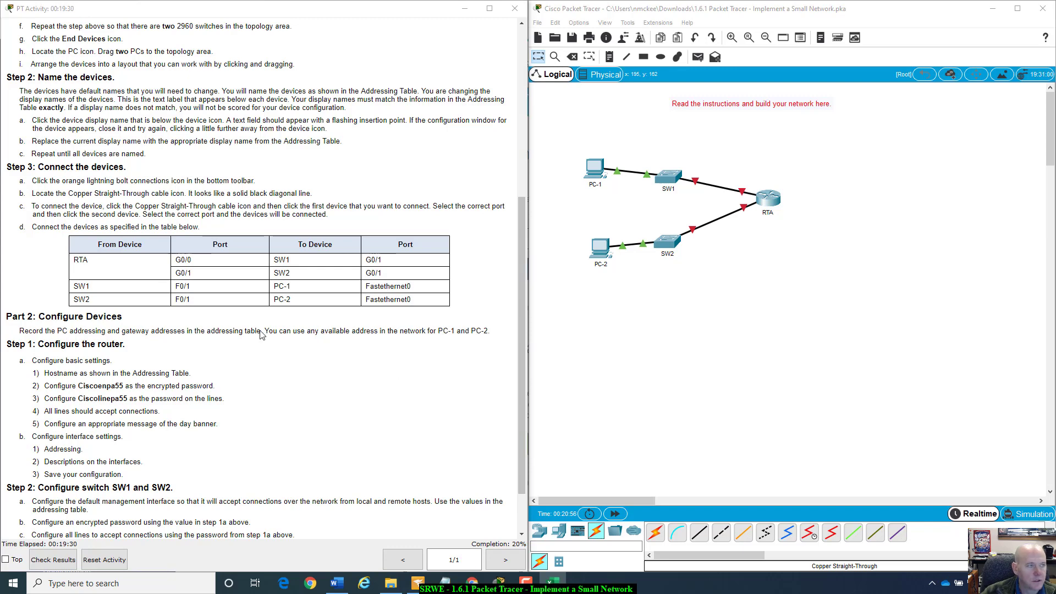
pyautogui.moveTo(0, 330); pyautogui.dragTo(917, 199)
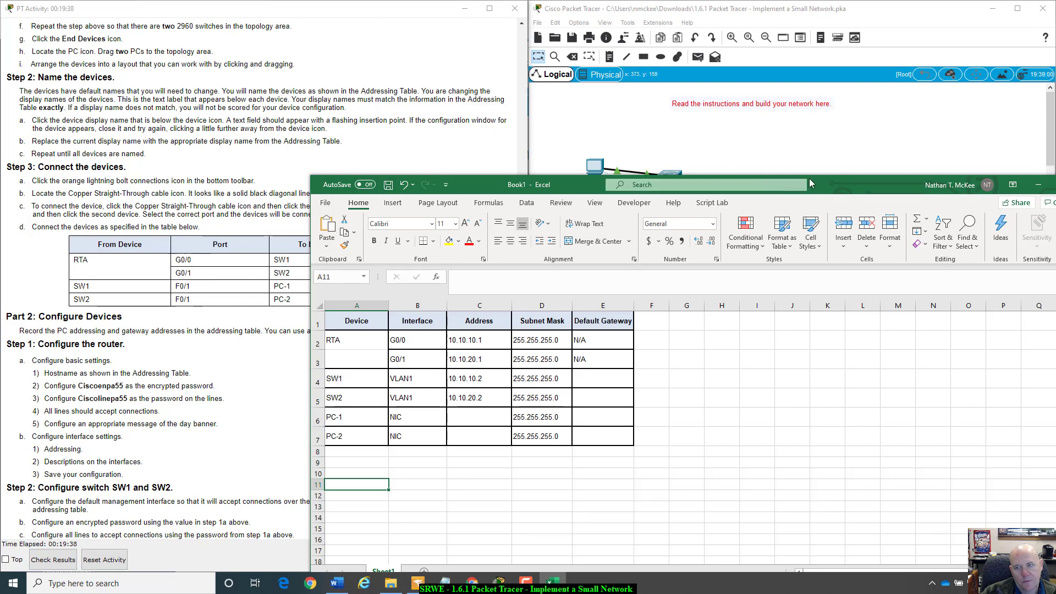
pyautogui.moveTo(809, 179); pyautogui.dragTo(816, 279)
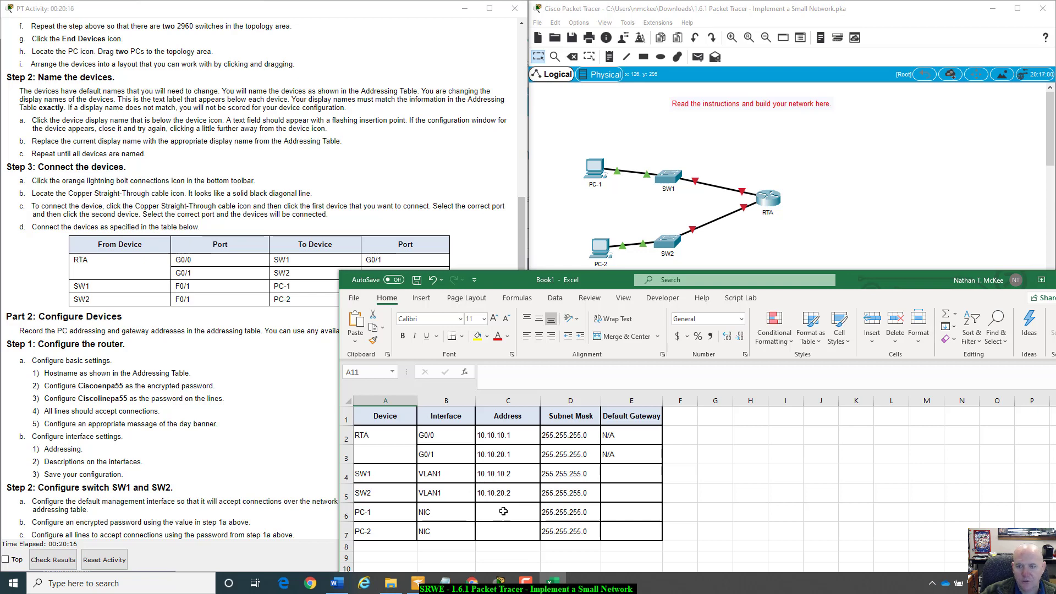
# - Nudge the workbook up and start typing 10 into PC-1's Address cell C6
pyautogui.moveTo(845, 289); pyautogui.dragTo(848, 279)
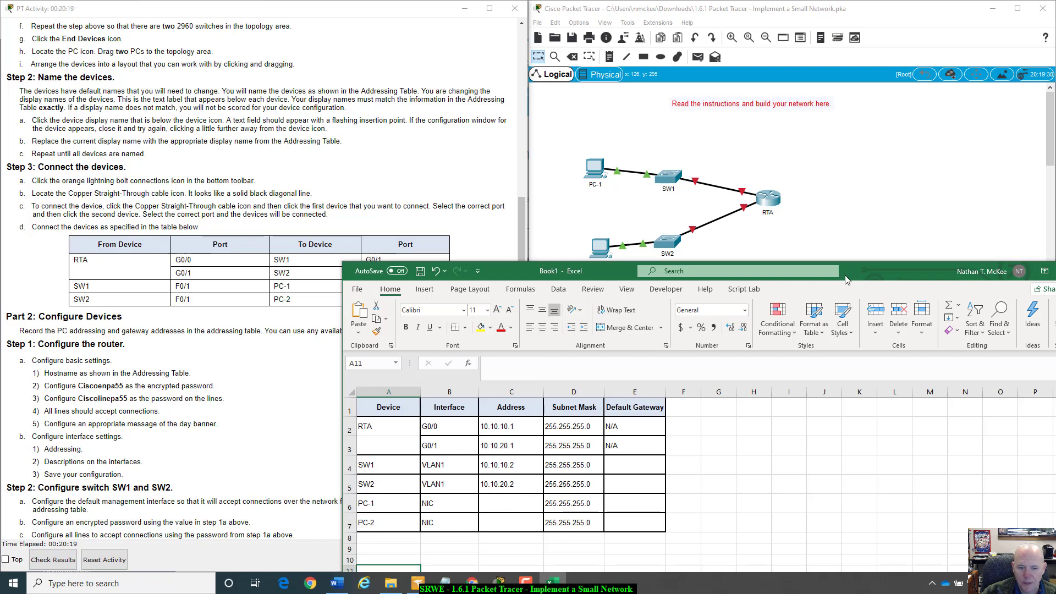
pyautogui.click(527, 503)
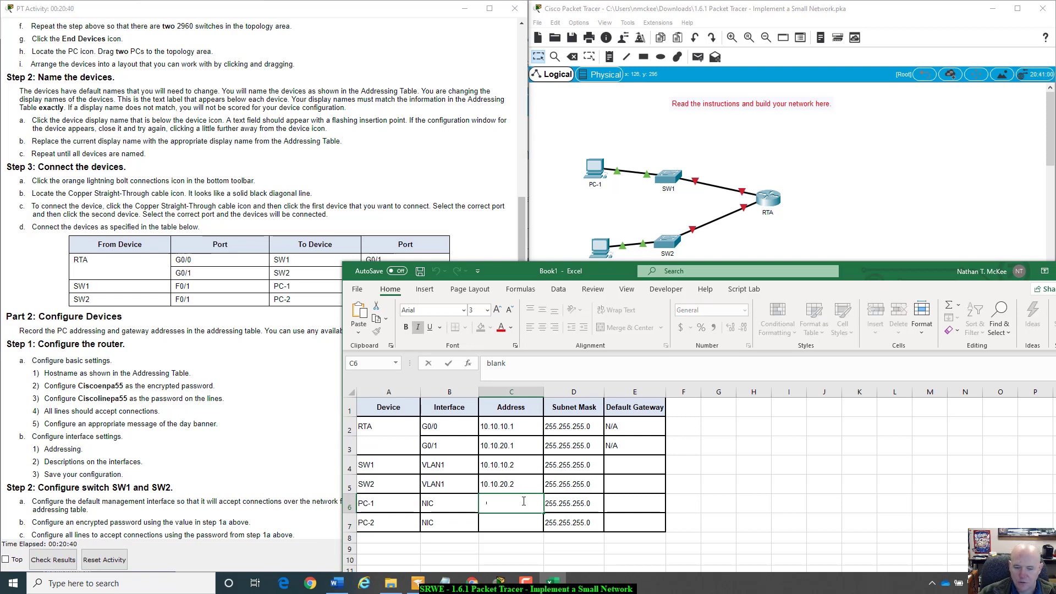
pyautogui.write('10')
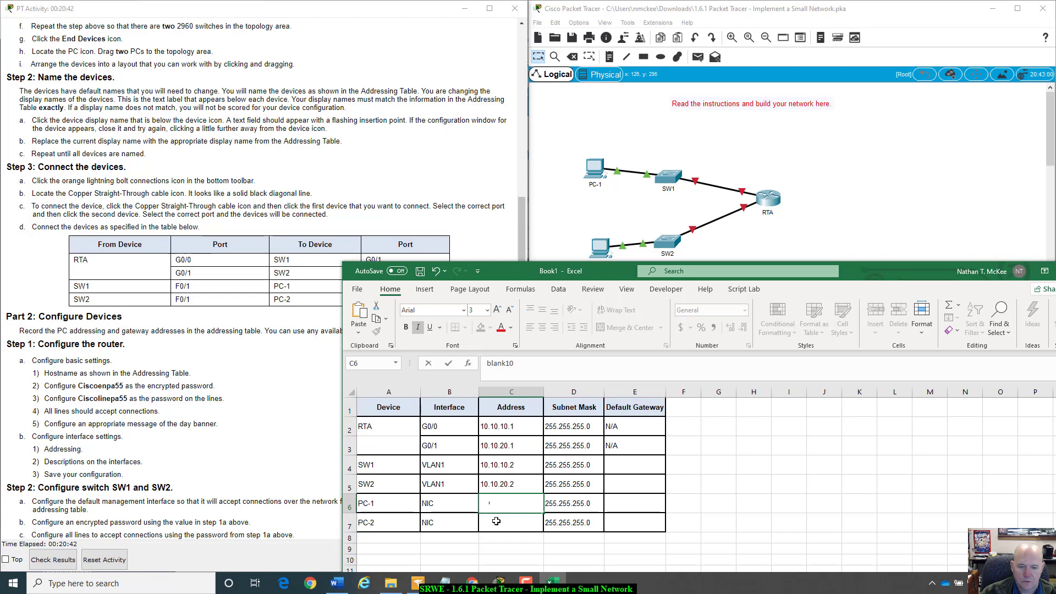
pyautogui.click(496, 521)
# - Give C6 black text and C5's formatting, then clear it and begin typing 10
pyautogui.click(507, 500)
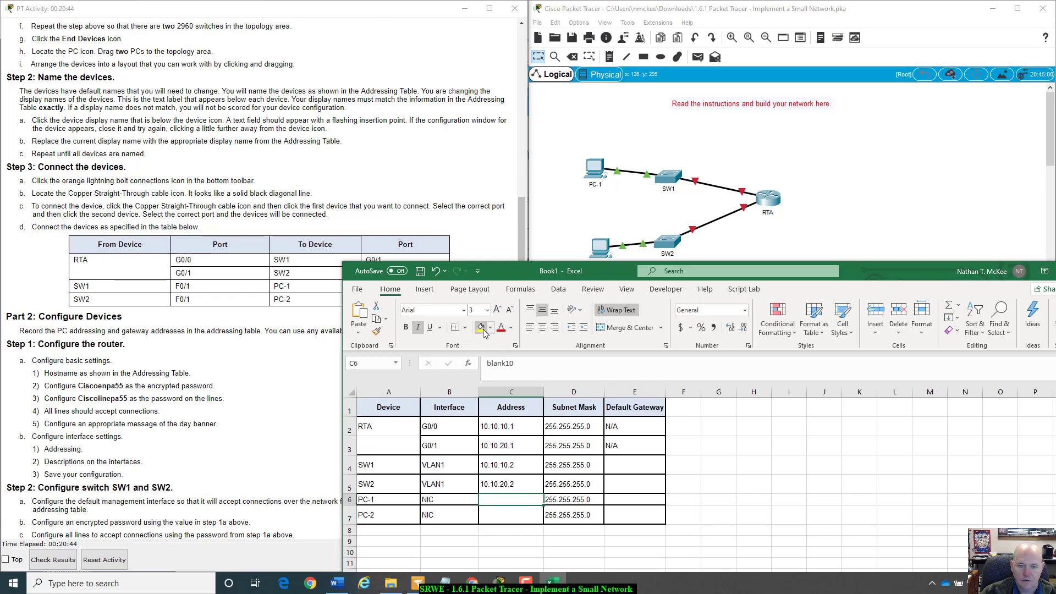
pyautogui.click(511, 328)
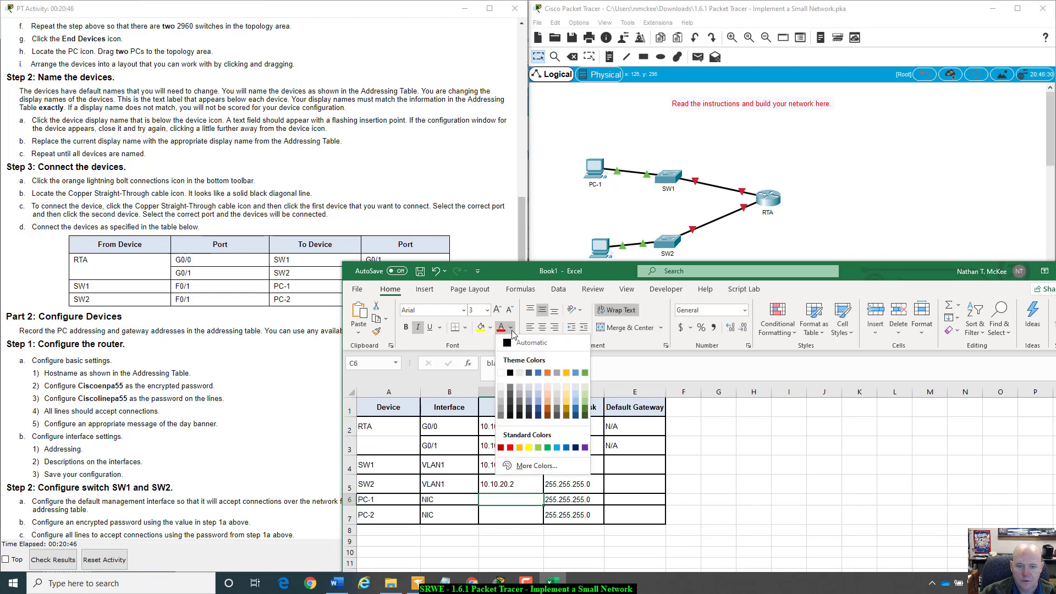
pyautogui.click(509, 374)
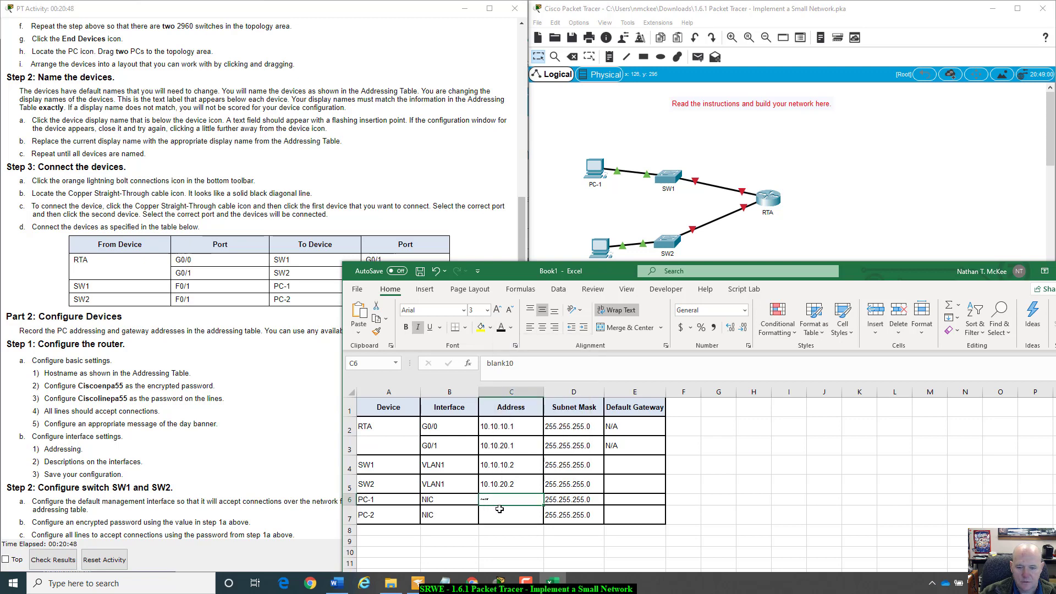
pyautogui.click(506, 490)
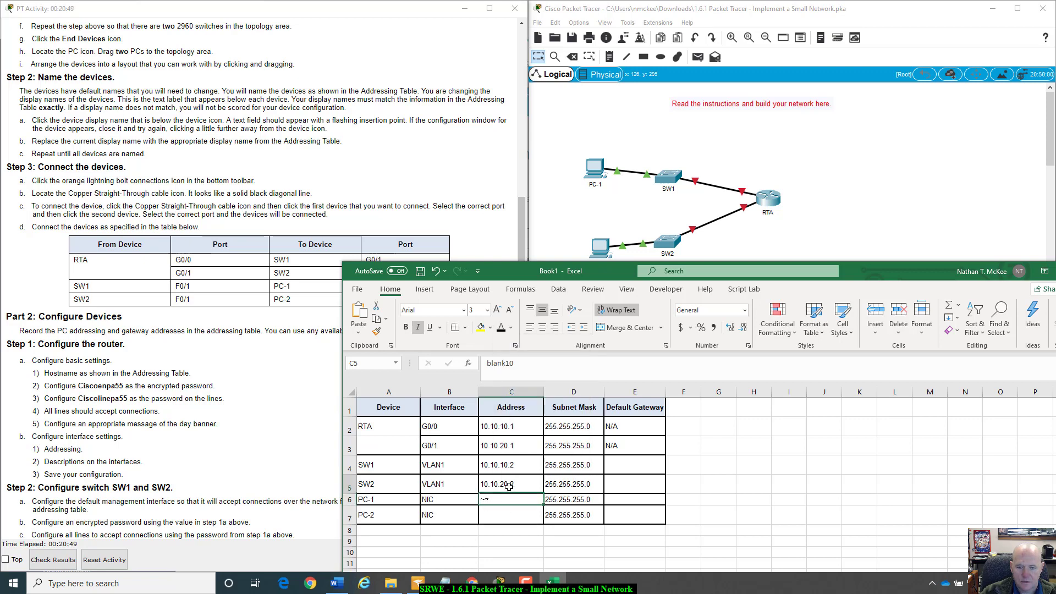
pyautogui.click(377, 332)
pyautogui.click(497, 501)
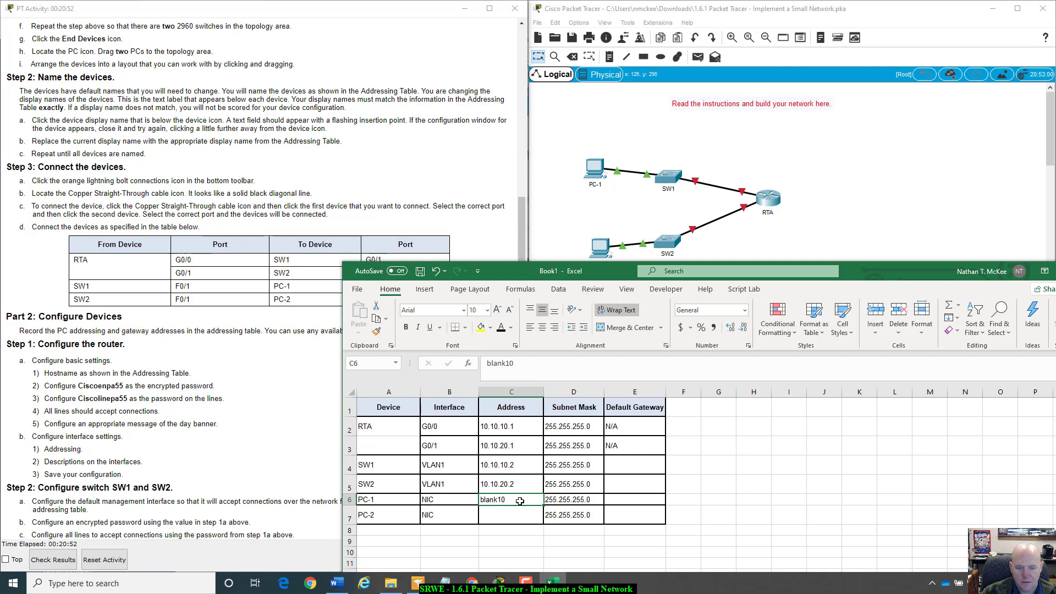
pyautogui.press('BackSpace')
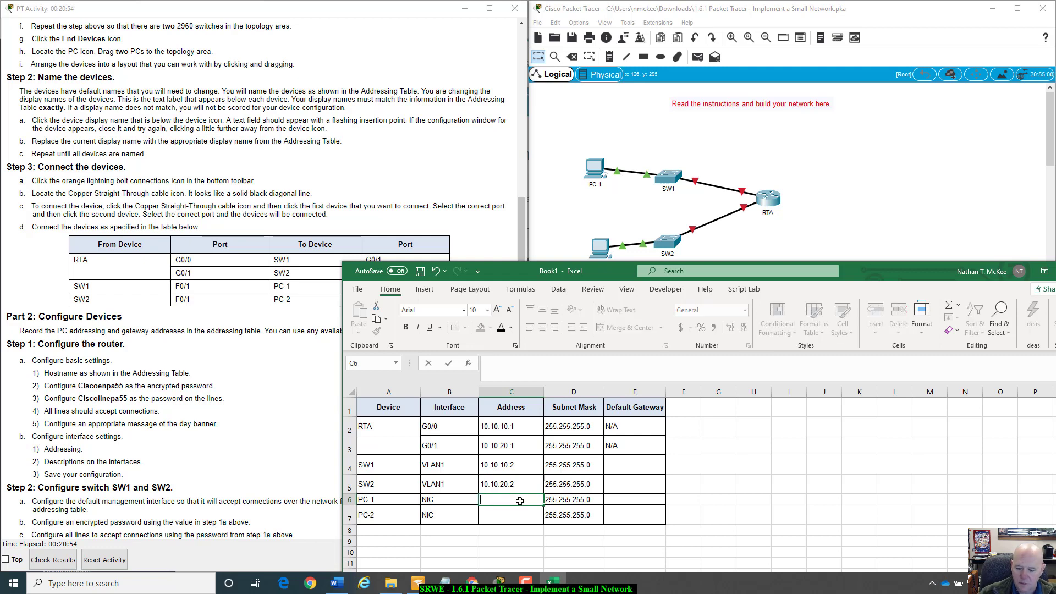
pyautogui.write('10.10.')
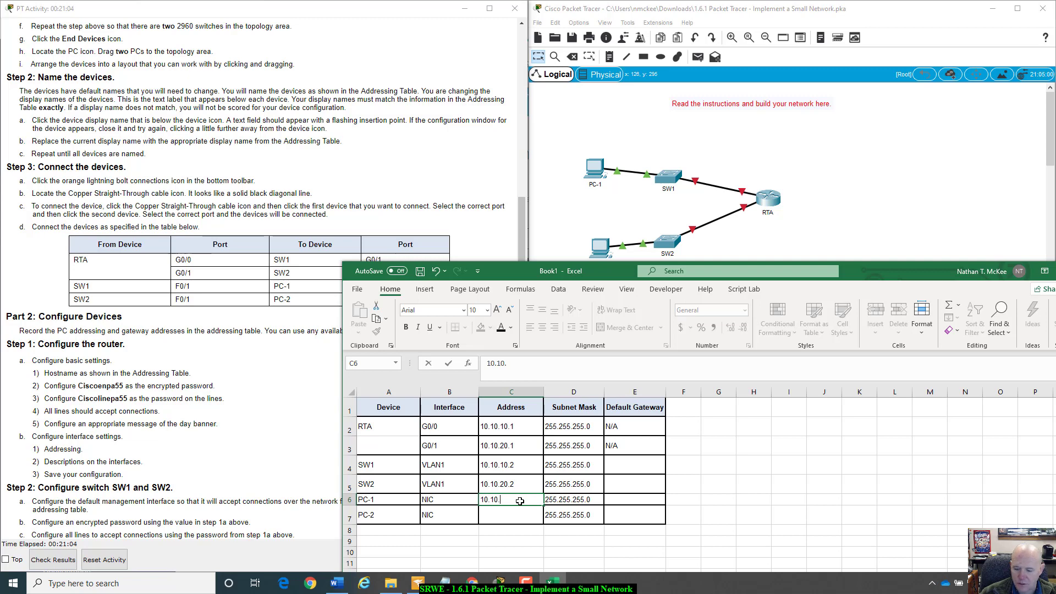
# - Finish PC-1's address as 10.10.10.21 in cell C6
pyautogui.write('10.')
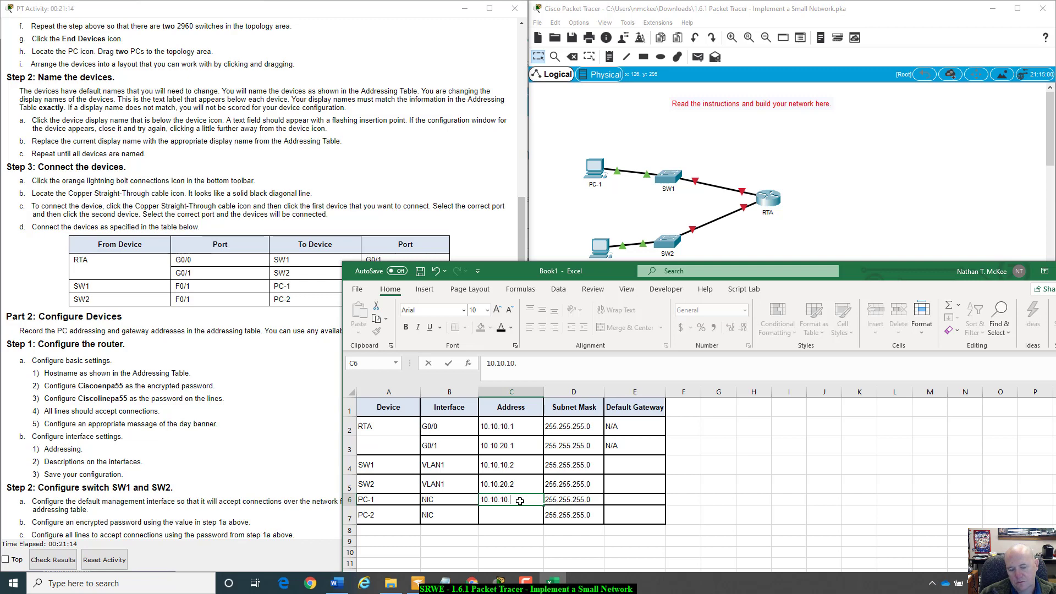
pyautogui.write('21')
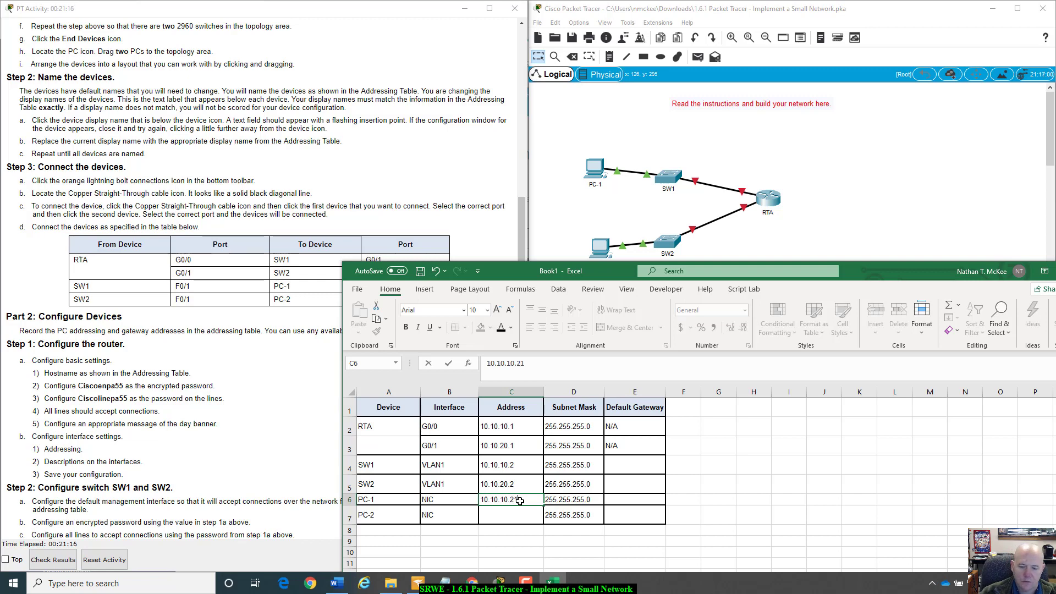
pyautogui.press('Return')
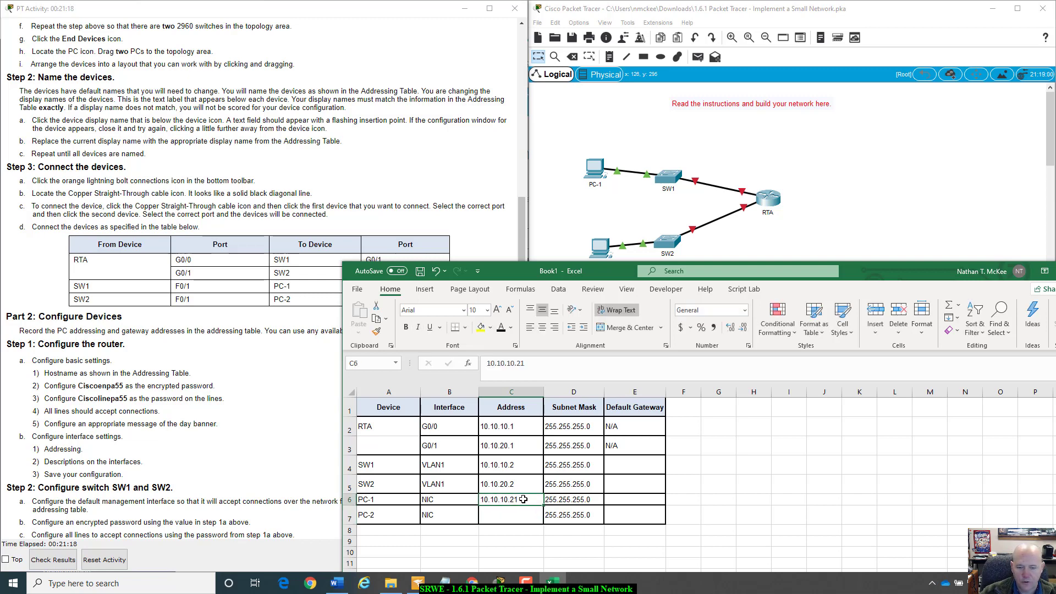
pyautogui.click(523, 499)
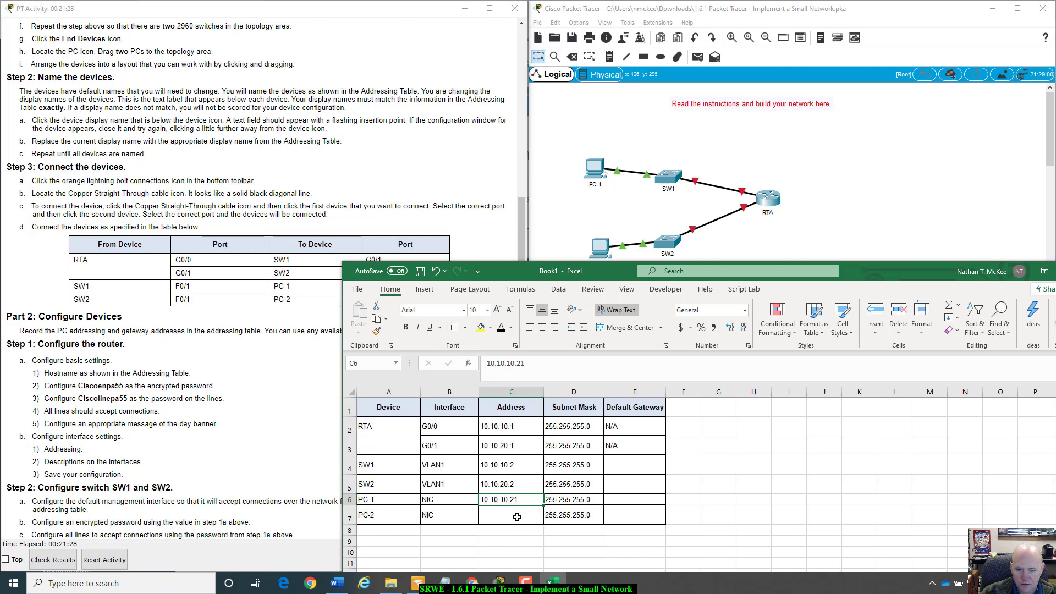
# - Copy the address formatting onto C7 and enter PC-2's address 10.10.20.21
pyautogui.click(517, 517)
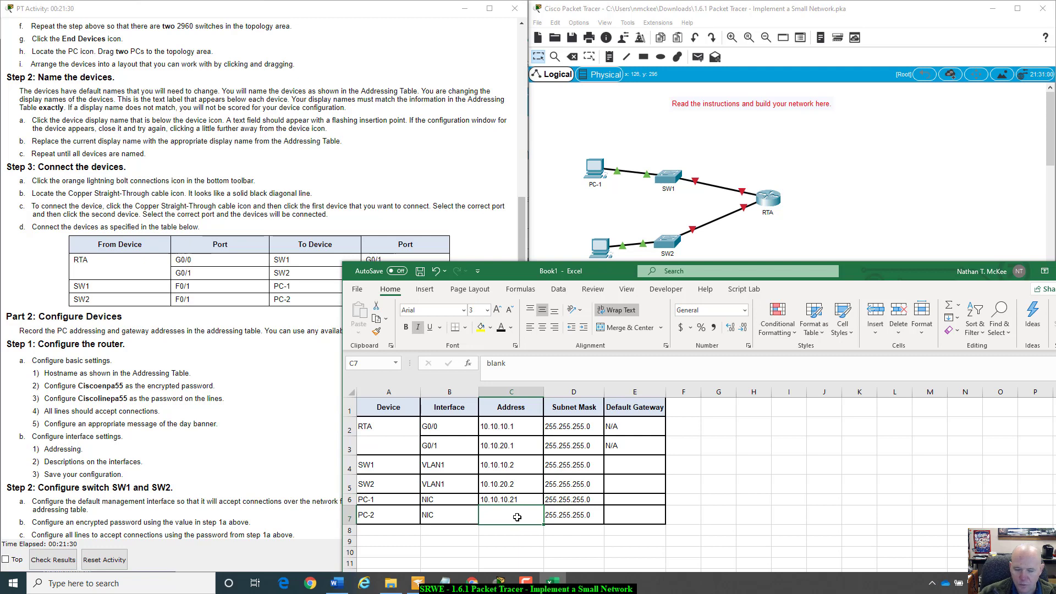
pyautogui.write('10.')
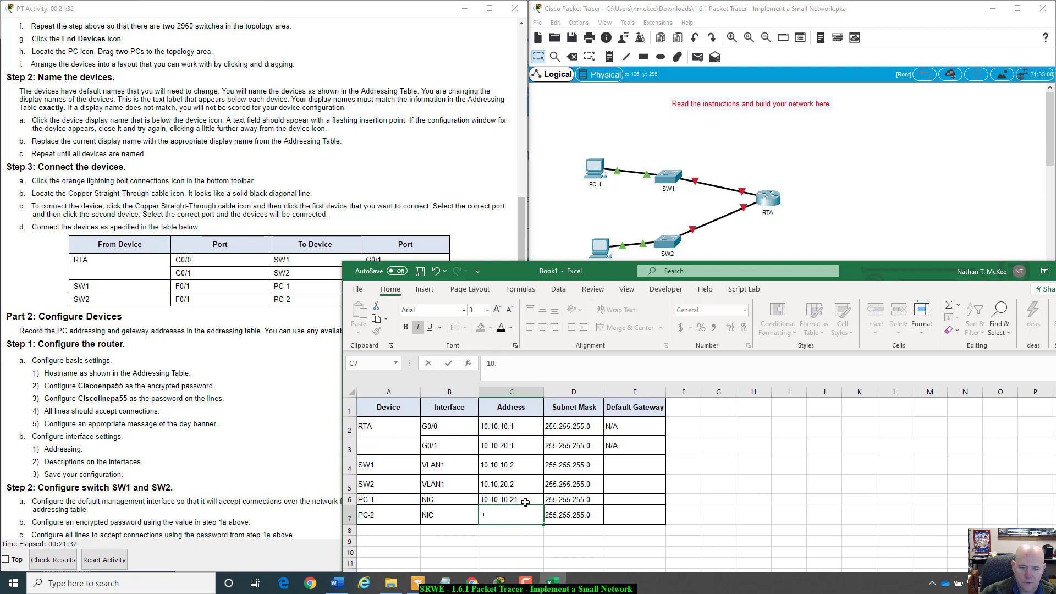
pyautogui.press('Escape')
pyautogui.click(525, 502)
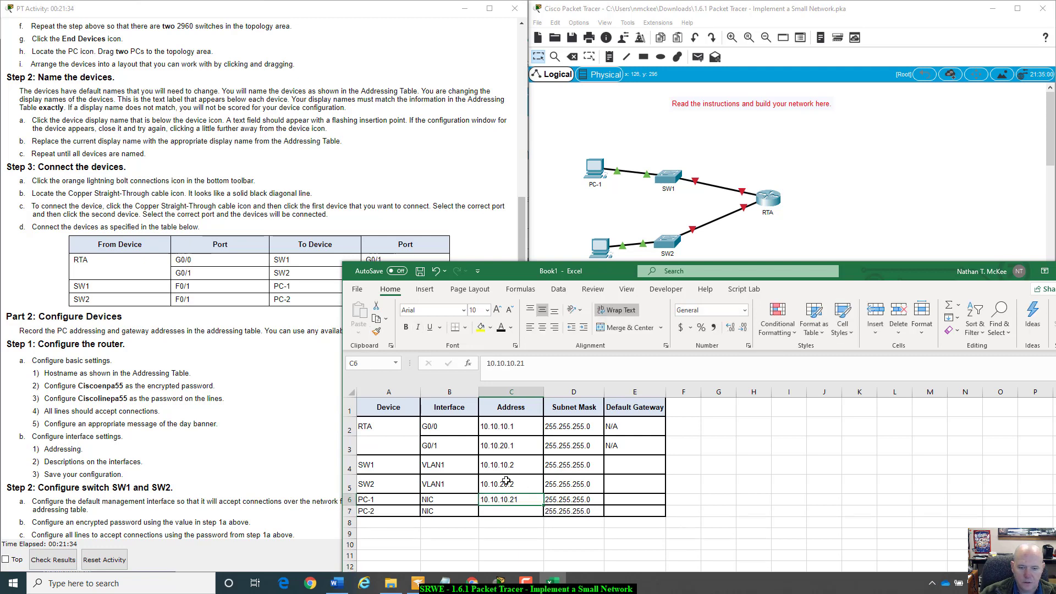
pyautogui.click(506, 484)
pyautogui.click(377, 331)
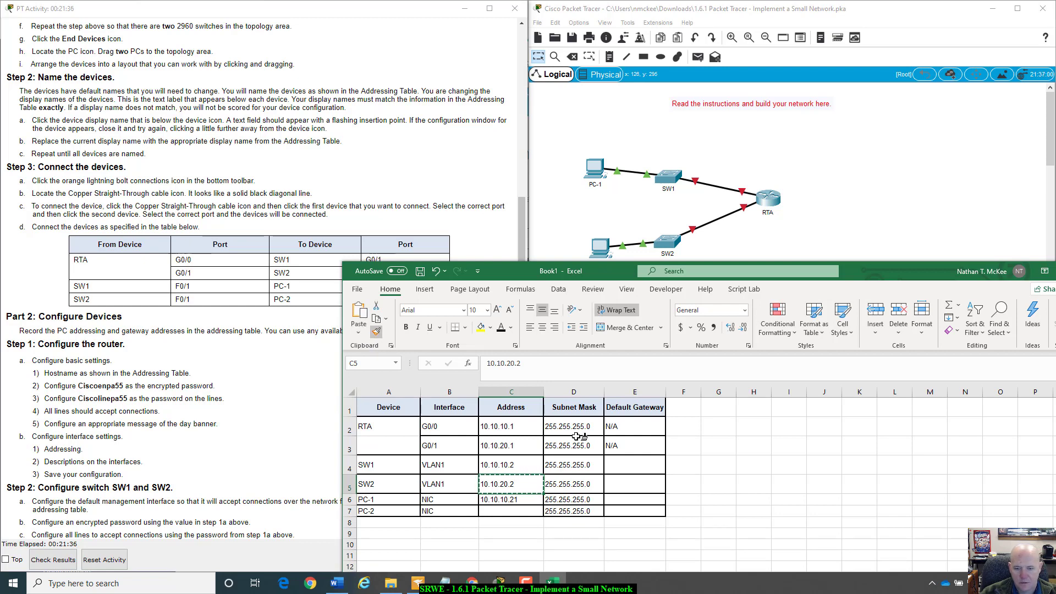
pyautogui.click(512, 513)
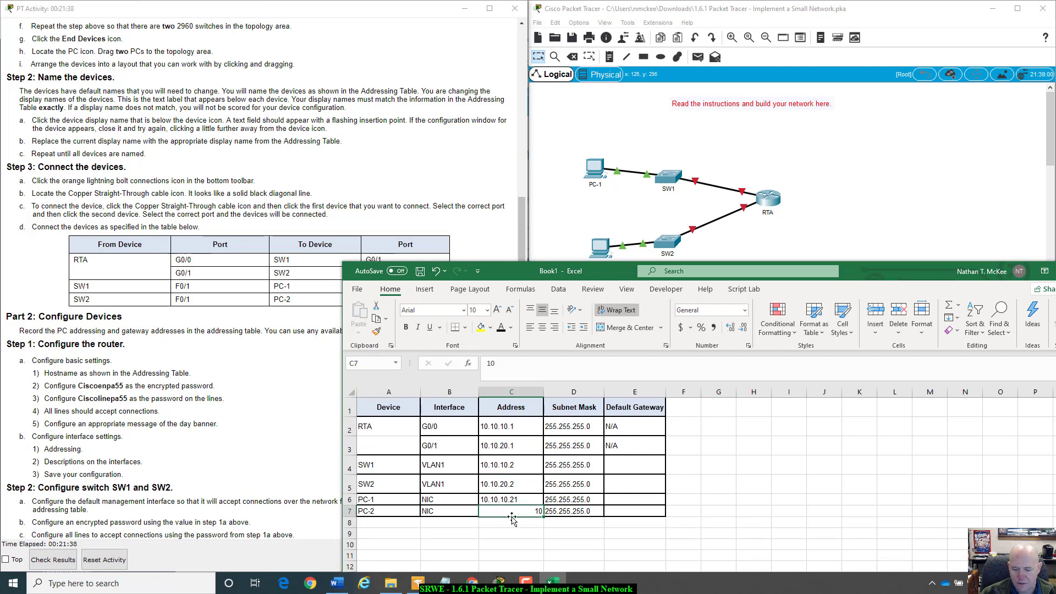
pyautogui.write('10.')
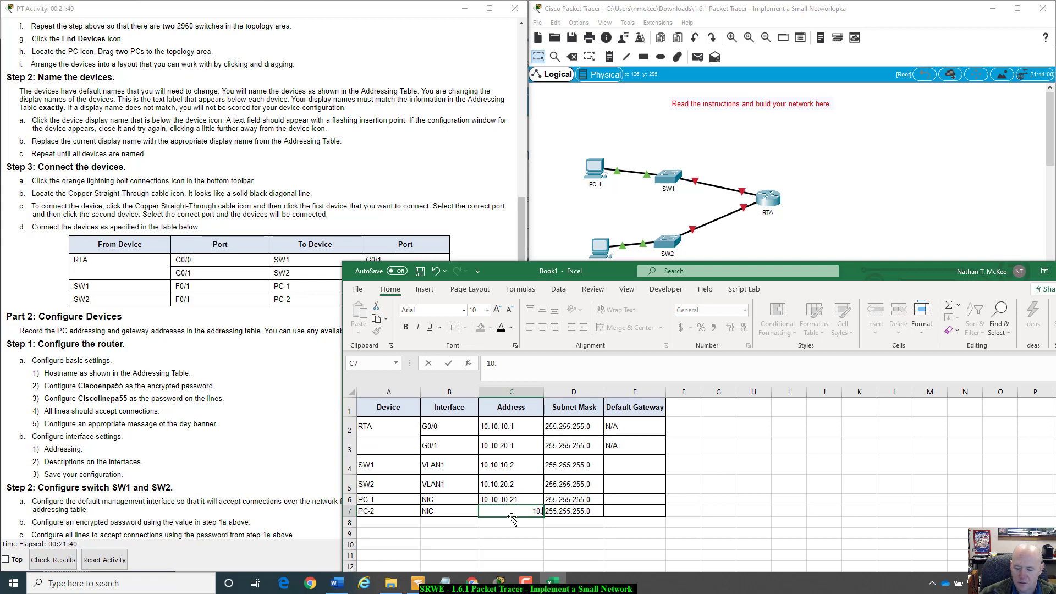
pyautogui.write('10.10.')
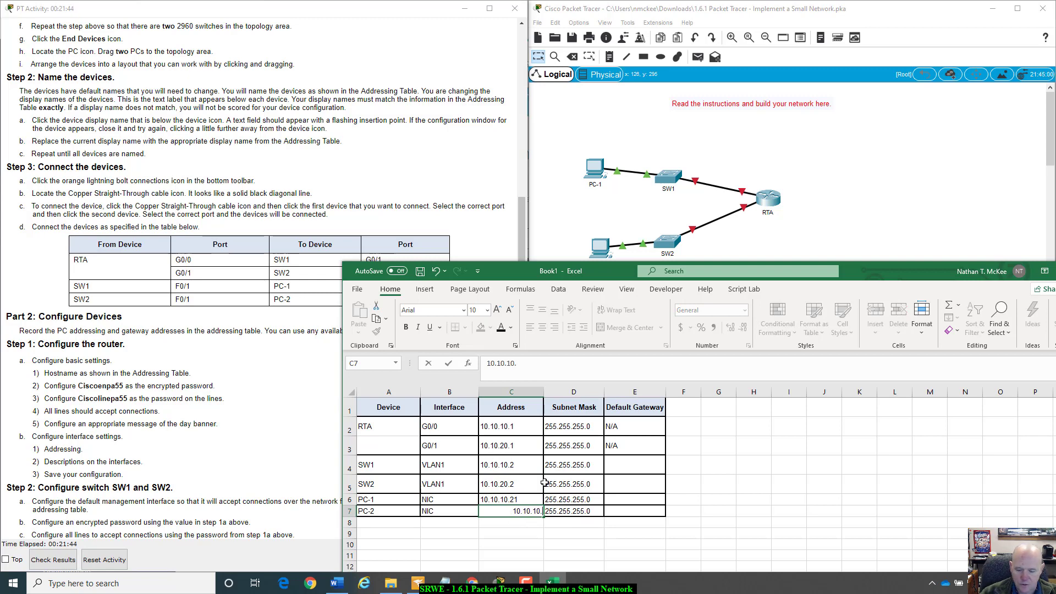
pyautogui.press('BackSpace')
pyautogui.press('BackSpace')
pyautogui.press('BackSpace')
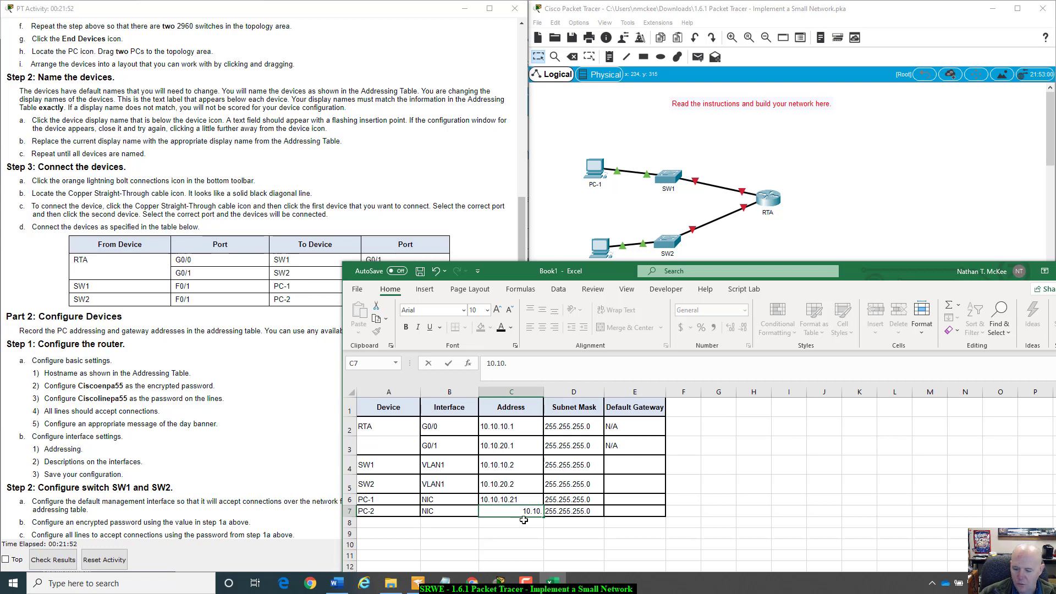
pyautogui.write('20.21')
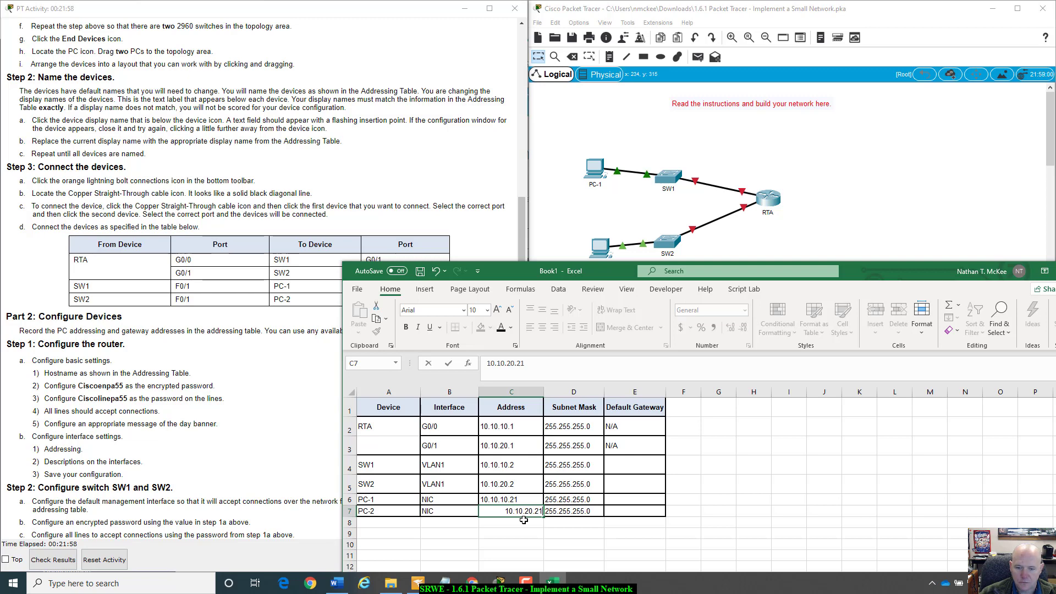
pyautogui.press('Tab')
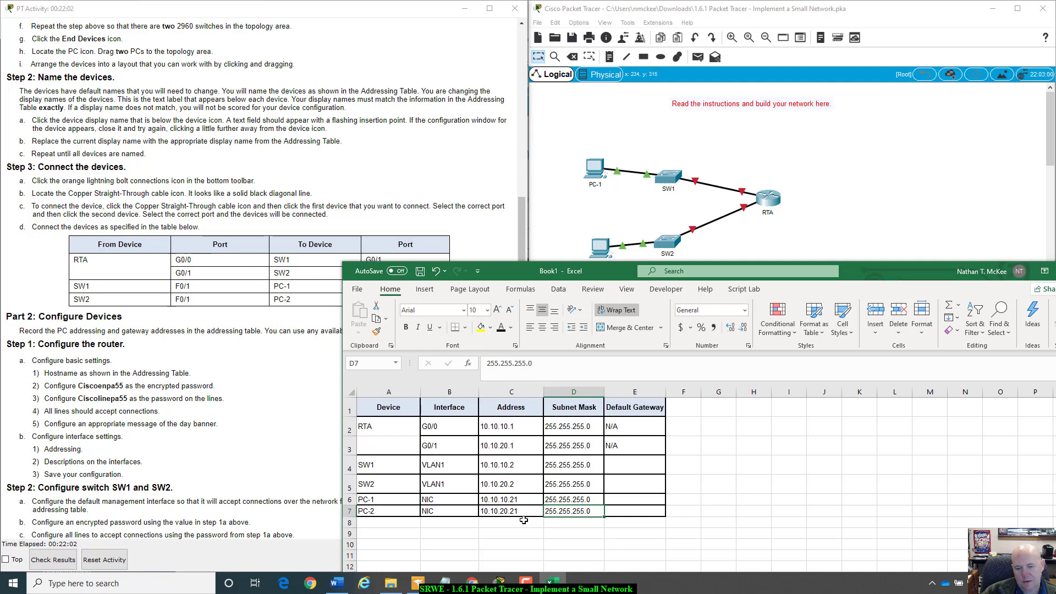
pyautogui.click(613, 510)
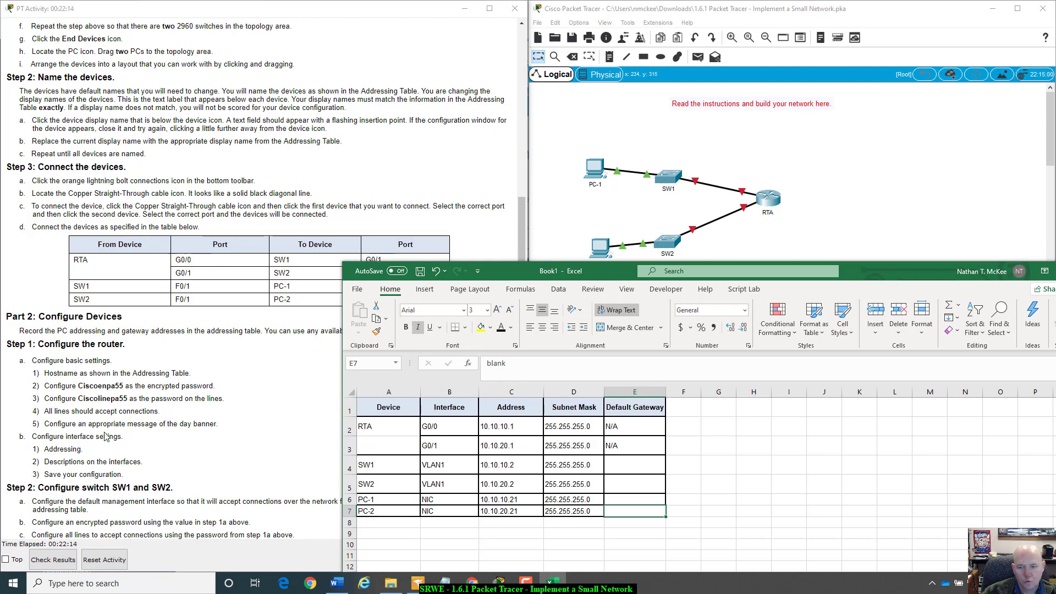
# - Copy RTA's addresses in as gateways: 10.10.10.1 for SW1 and 10.10.20.1 for SW2
pyautogui.click(501, 426)
pyautogui.hotkey('ctrl', 'c')
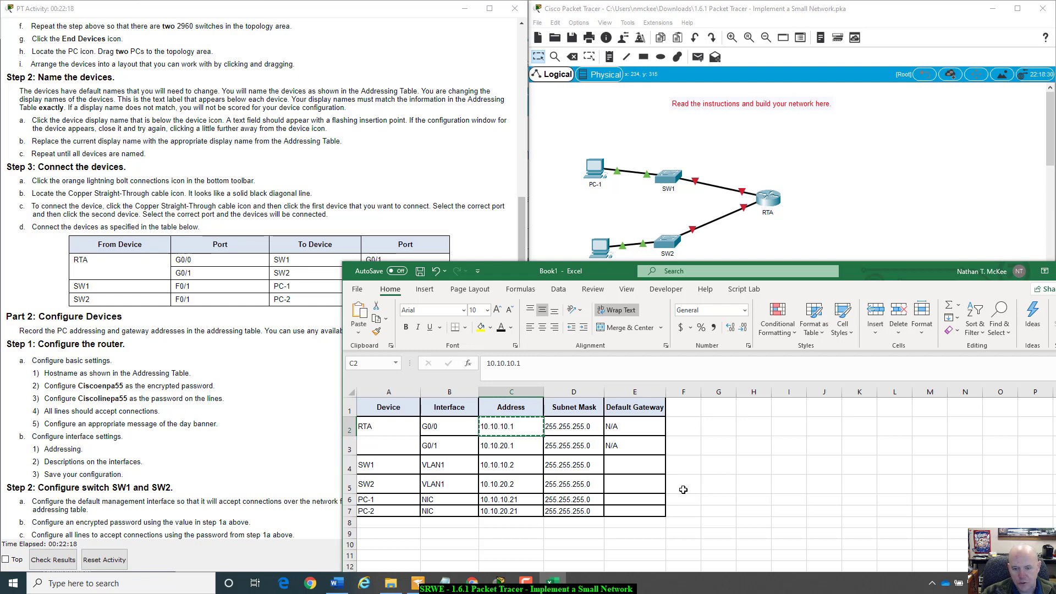
pyautogui.click(634, 465)
pyautogui.hotkey('ctrl', 'v')
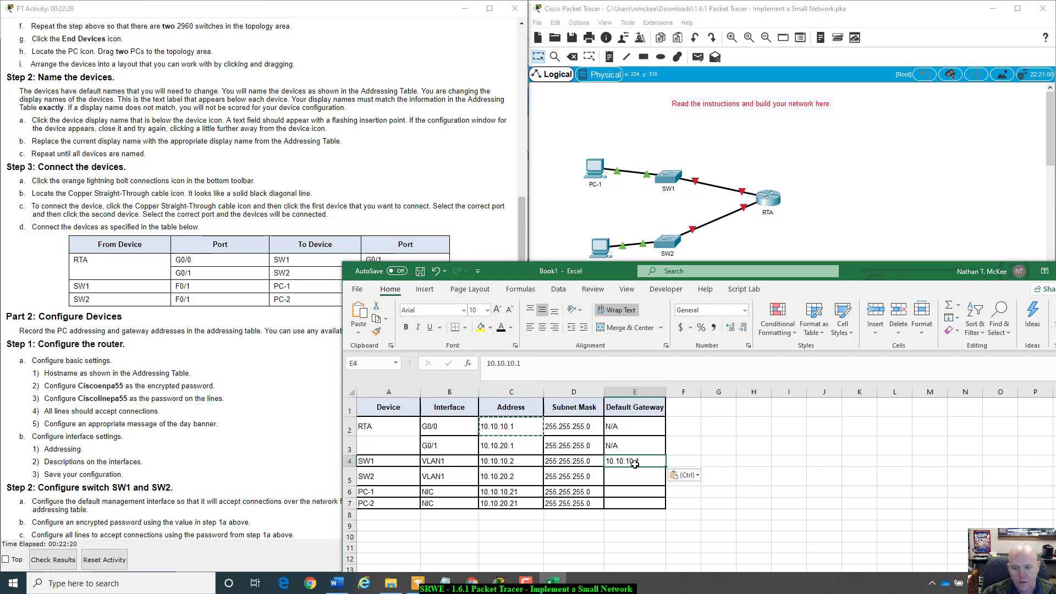
pyautogui.press('Escape')
pyautogui.click(511, 446)
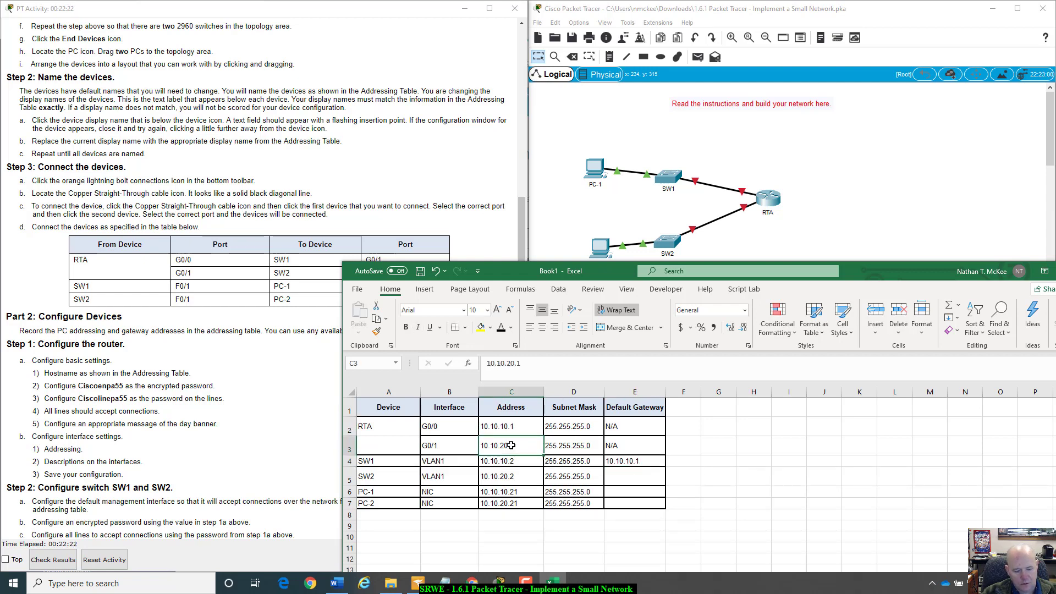
pyautogui.hotkey('ctrl', 'c')
pyautogui.click(624, 477)
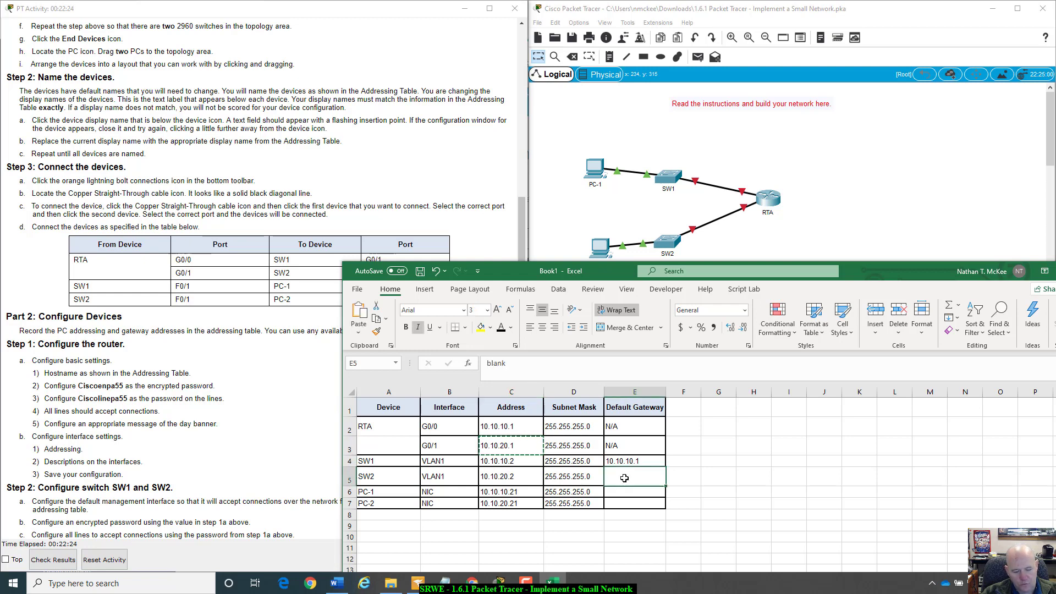
pyautogui.hotkey('ctrl', 'v')
pyautogui.press('Escape')
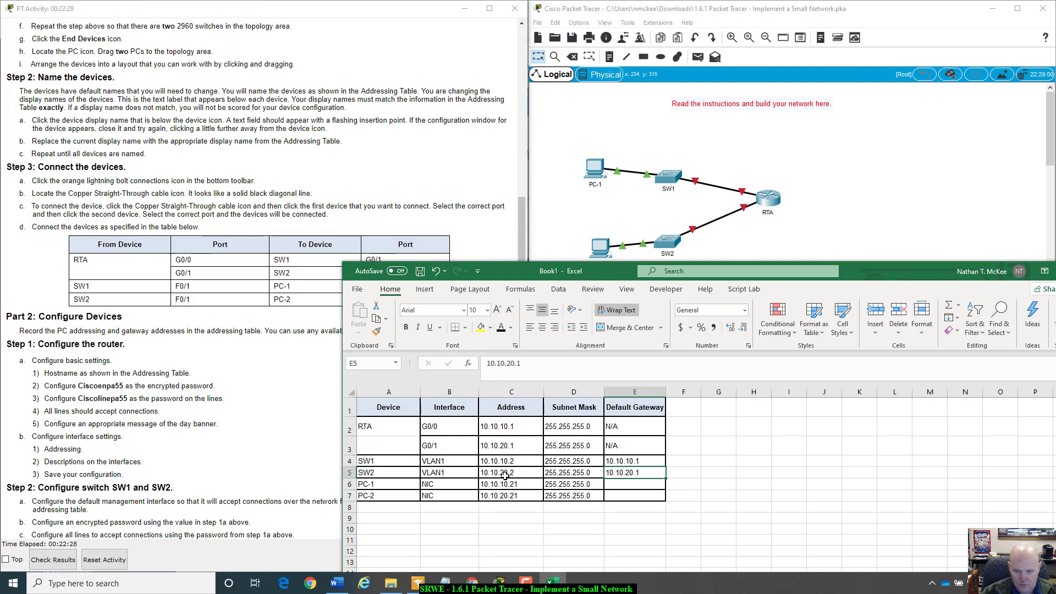
# - Copy the switch gateways to PC-1 (10.10.10.1) and PC-2 (10.10.20.1)
pyautogui.moveTo(505, 462); pyautogui.dragTo(640, 462)
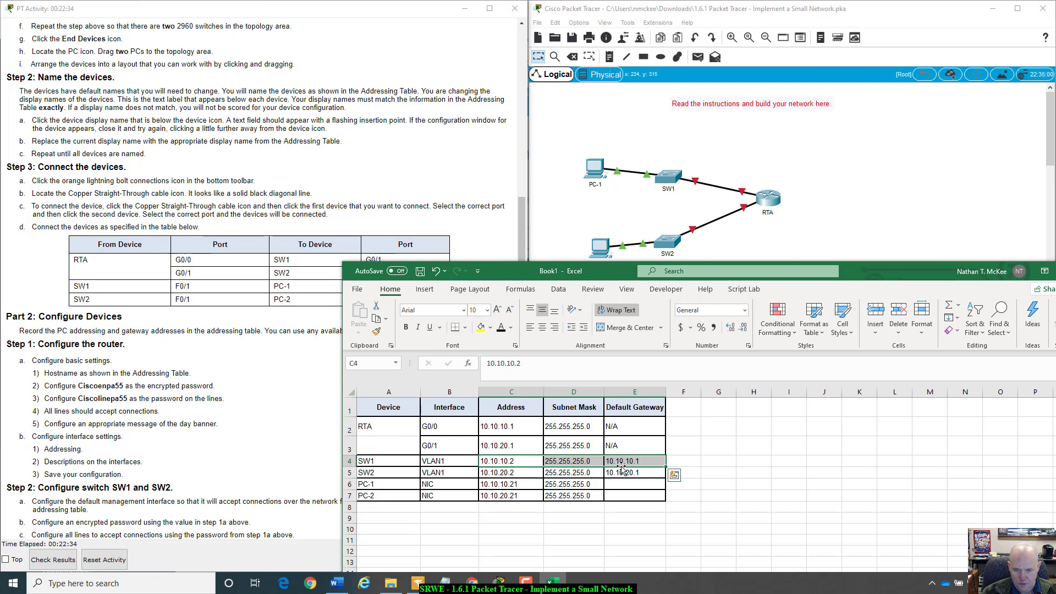
pyautogui.click(619, 462)
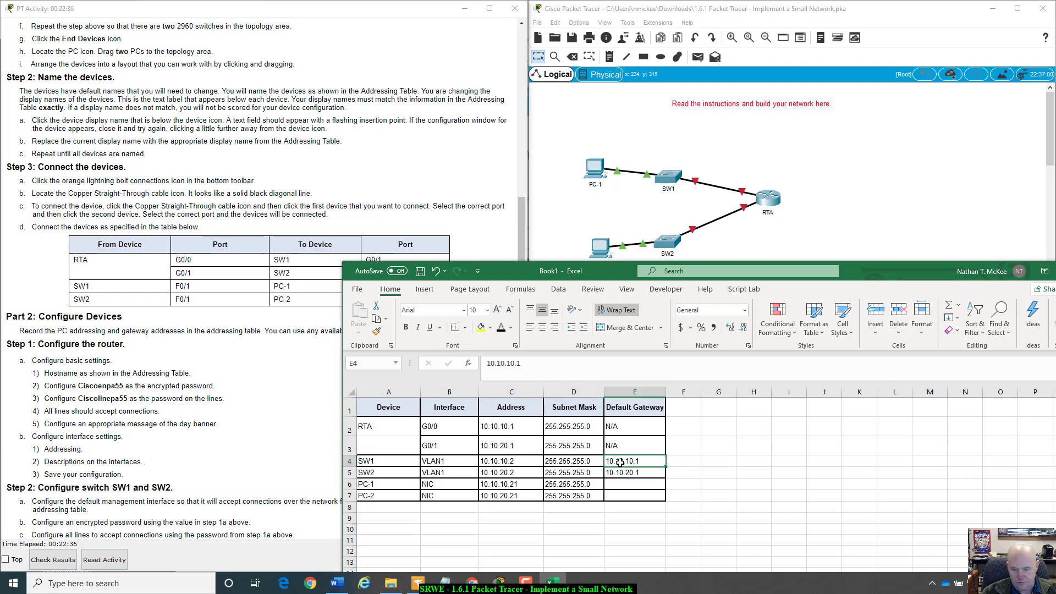
pyautogui.hotkey('ctrl', 'c')
pyautogui.click(628, 484)
pyautogui.hotkey('ctrl', 'v')
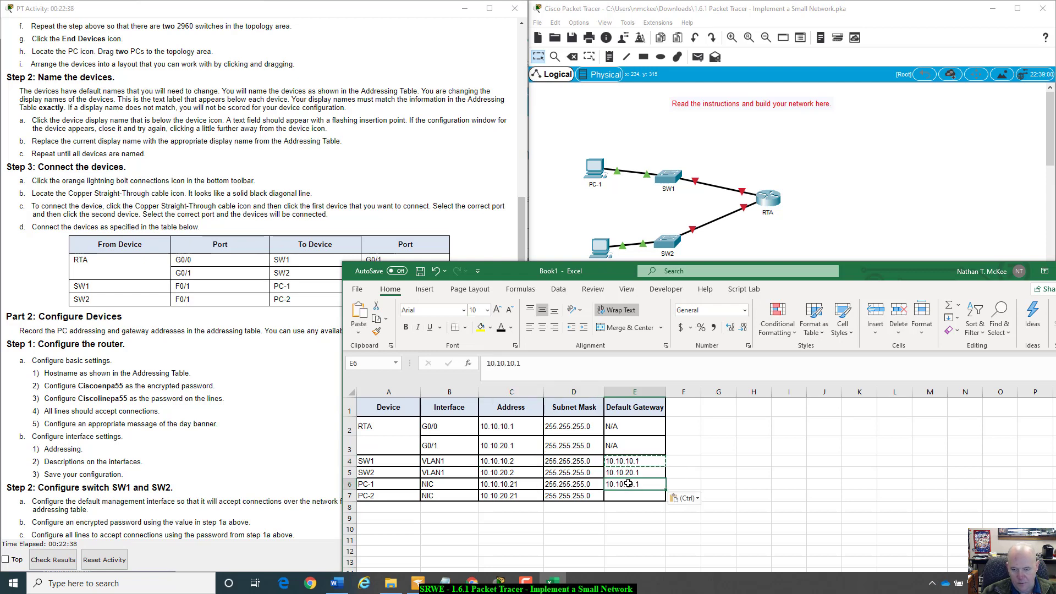
pyautogui.click(630, 472)
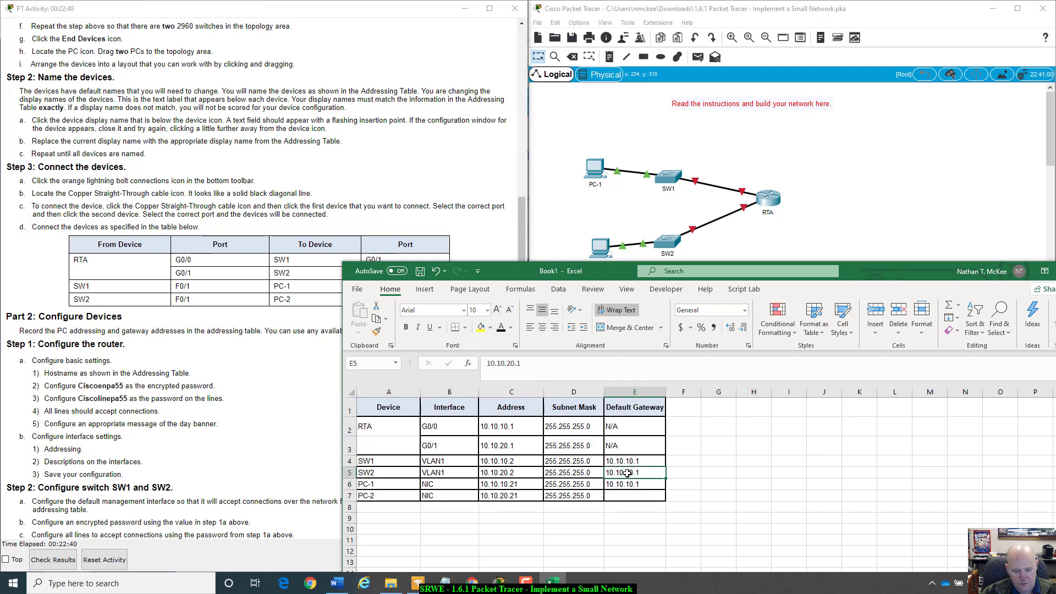
pyautogui.hotkey('ctrl', 'c')
pyautogui.click(626, 495)
pyautogui.hotkey('ctrl', 'v')
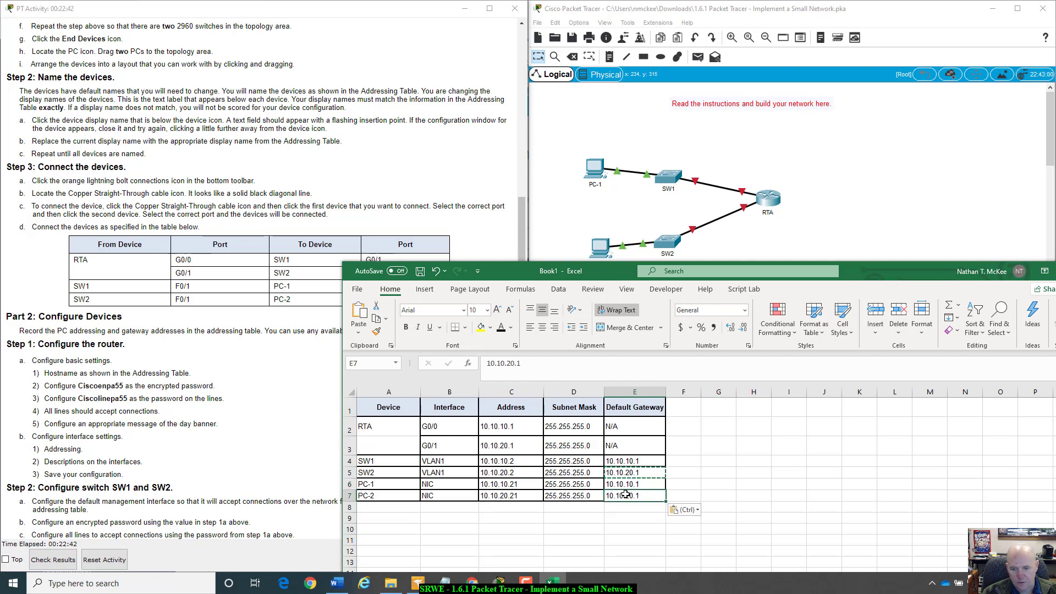
pyautogui.press('Escape')
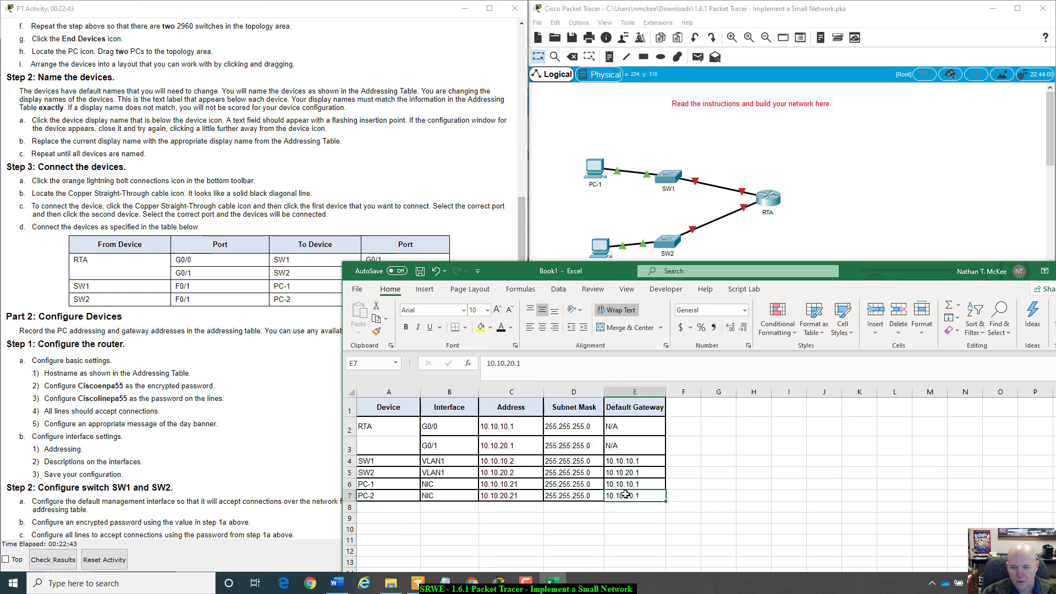
pyautogui.click(561, 495)
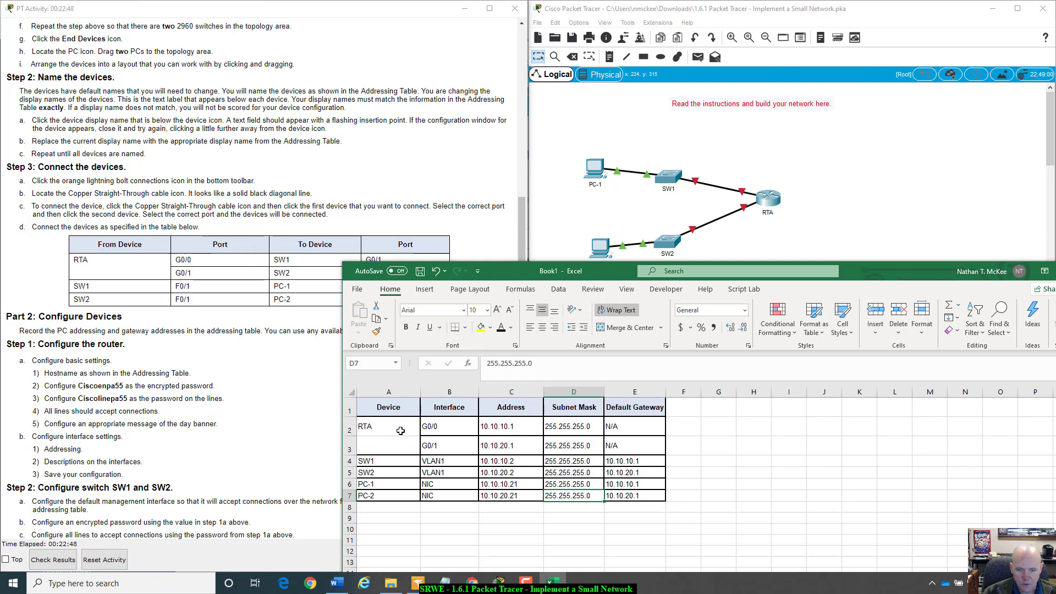
# - Shade RTA's rows orange and SW1's row gold, undoing a mistaken format-paint
pyautogui.moveTo(382, 433); pyautogui.dragTo(619, 446)
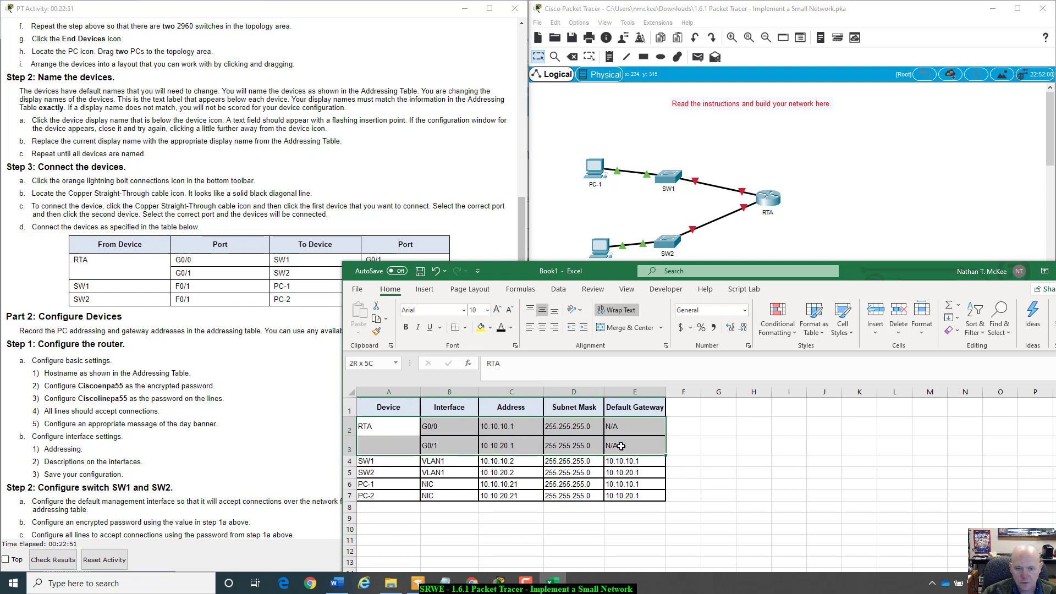
pyautogui.click(490, 328)
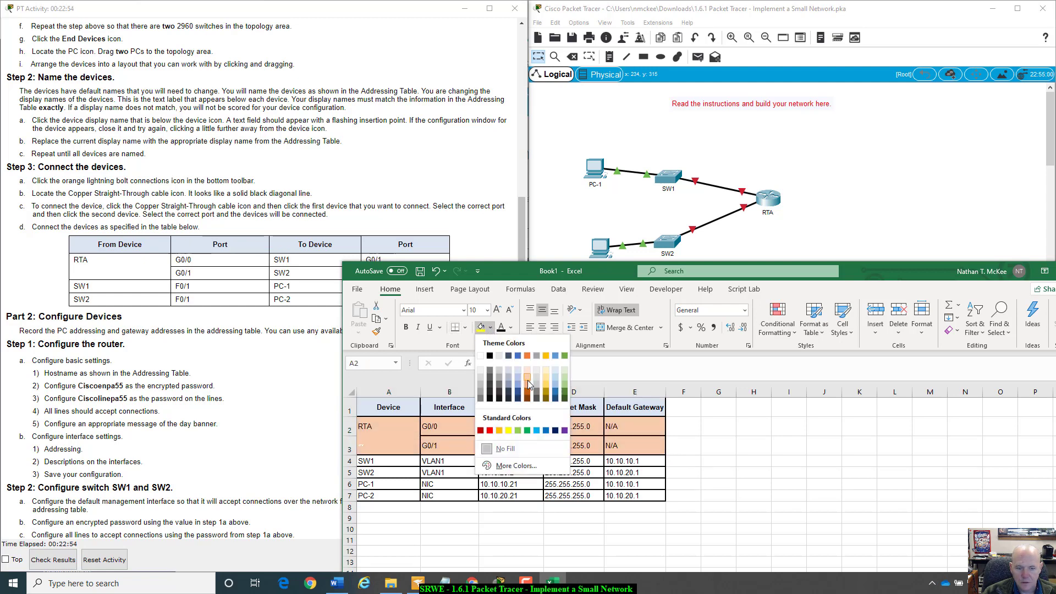
pyautogui.click(526, 379)
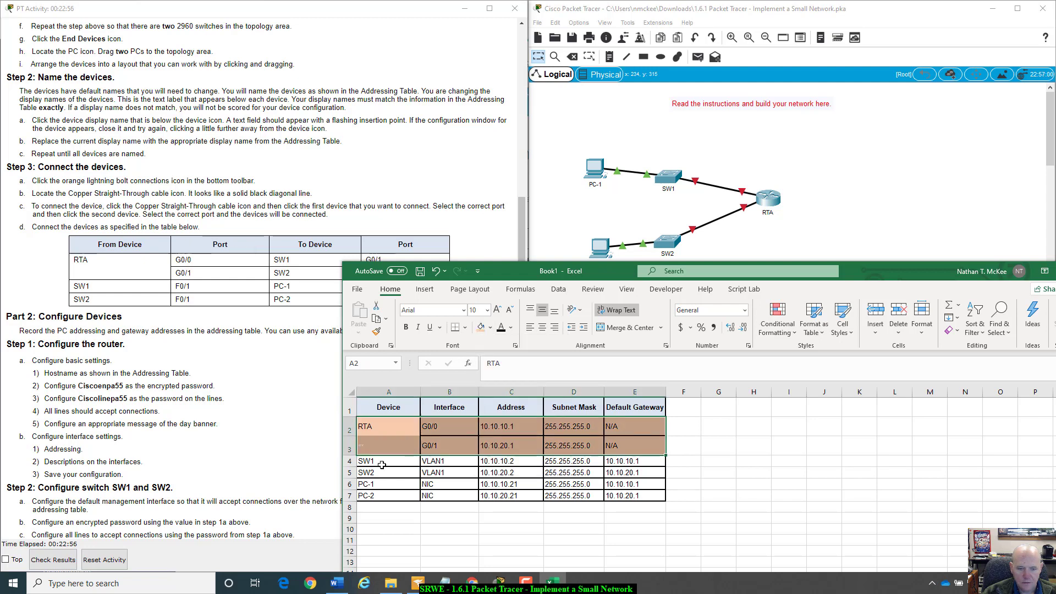
pyautogui.moveTo(381, 466); pyautogui.dragTo(629, 460)
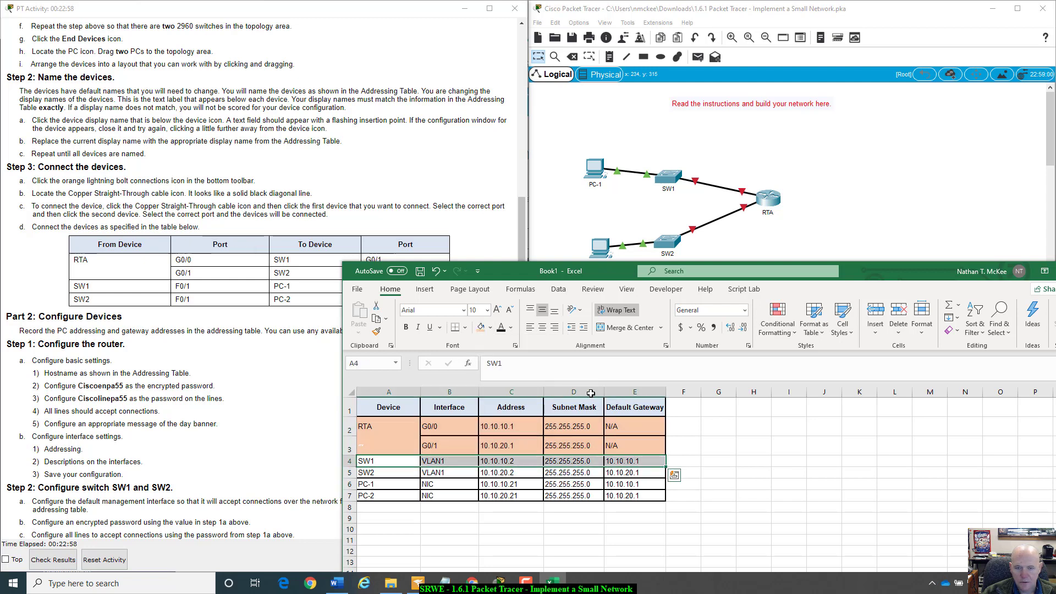
pyautogui.click(490, 327)
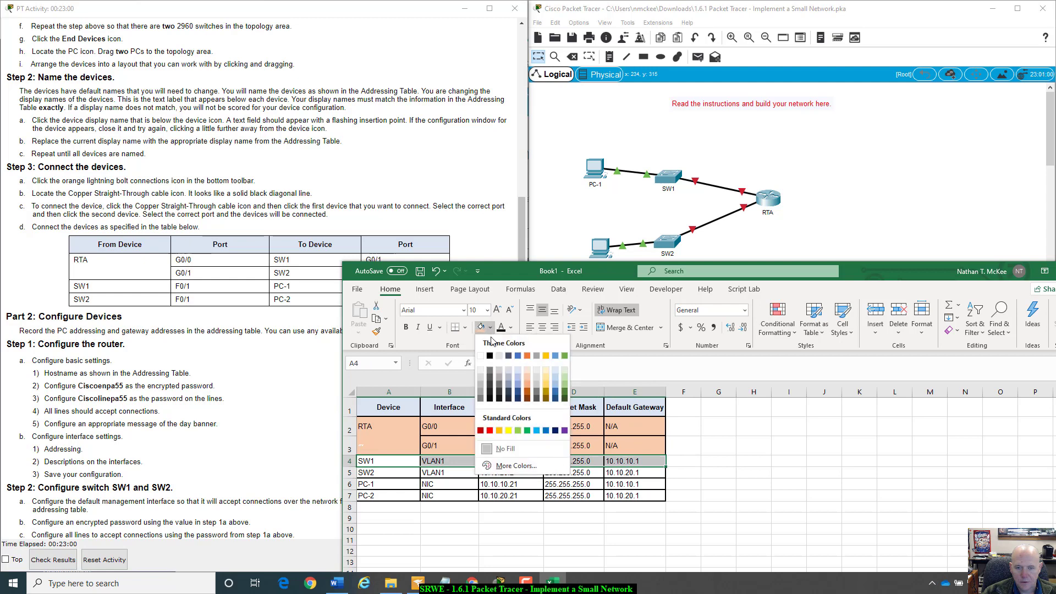
pyautogui.click(548, 387)
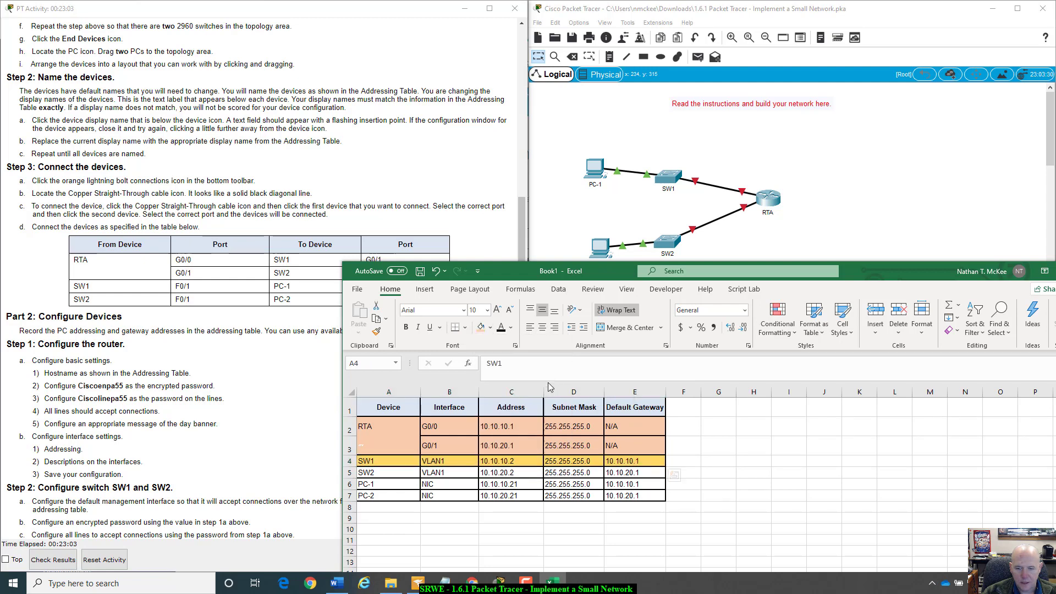
pyautogui.click(378, 445)
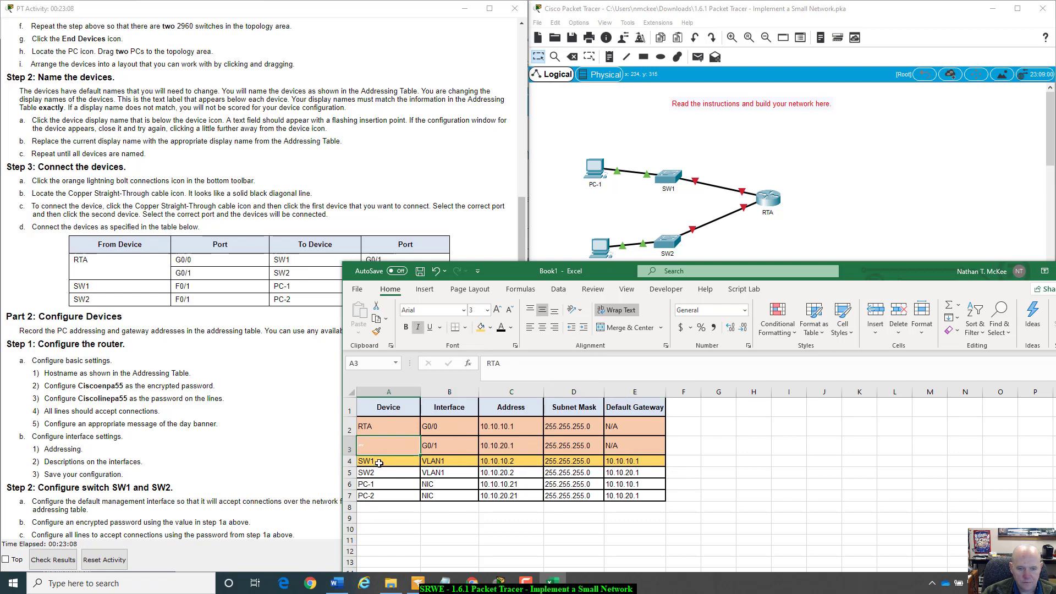
pyautogui.click(376, 331)
pyautogui.moveTo(368, 471)
pyautogui.mouseDown()
pyautogui.moveTo(601, 470)
pyautogui.moveTo(442, 484)
pyautogui.mouseUp()
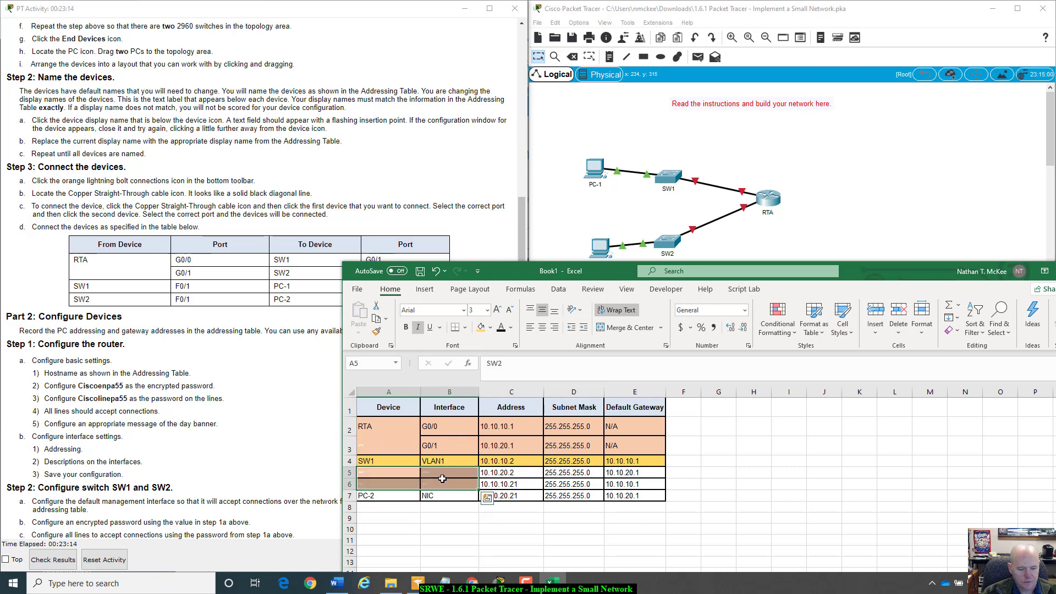
pyautogui.click(380, 427)
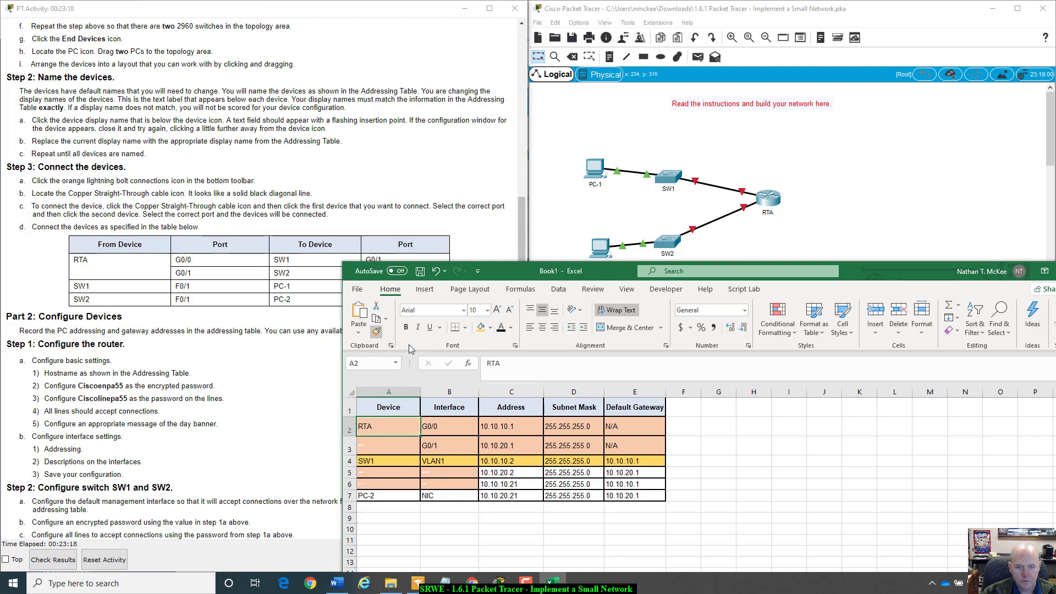
pyautogui.click(434, 271)
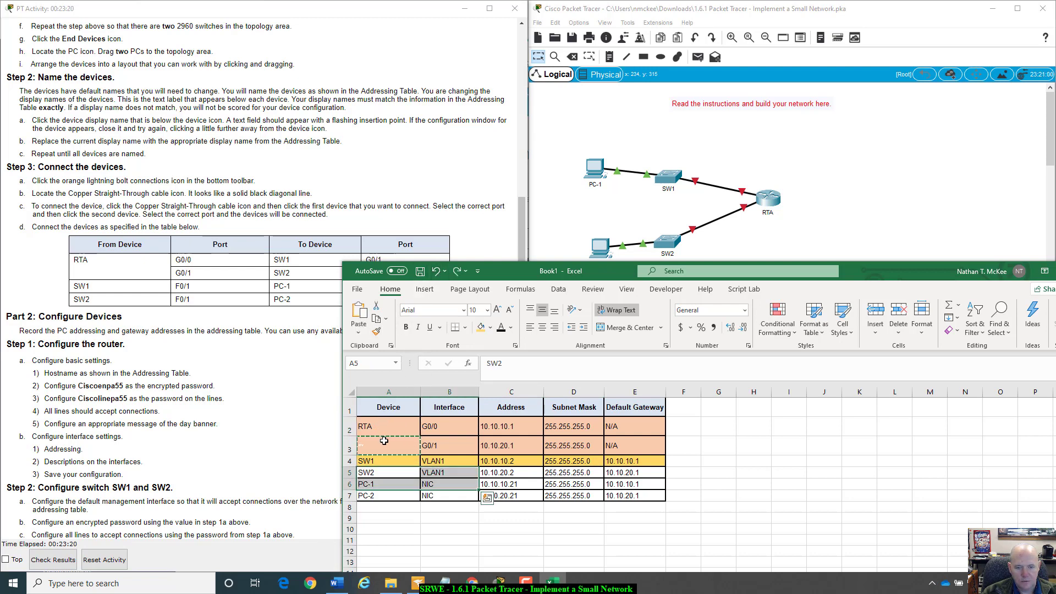
# - Paint RTA's orange fill across the SW2 row
pyautogui.click(389, 427)
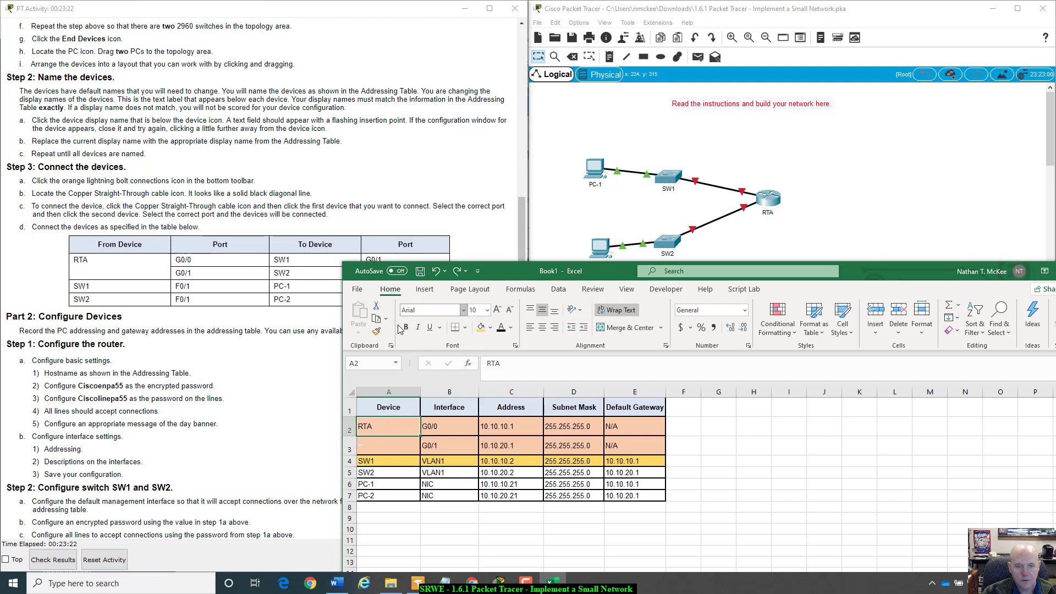
pyautogui.click(379, 333)
pyautogui.moveTo(389, 472); pyautogui.dragTo(629, 477)
pyautogui.click(628, 483)
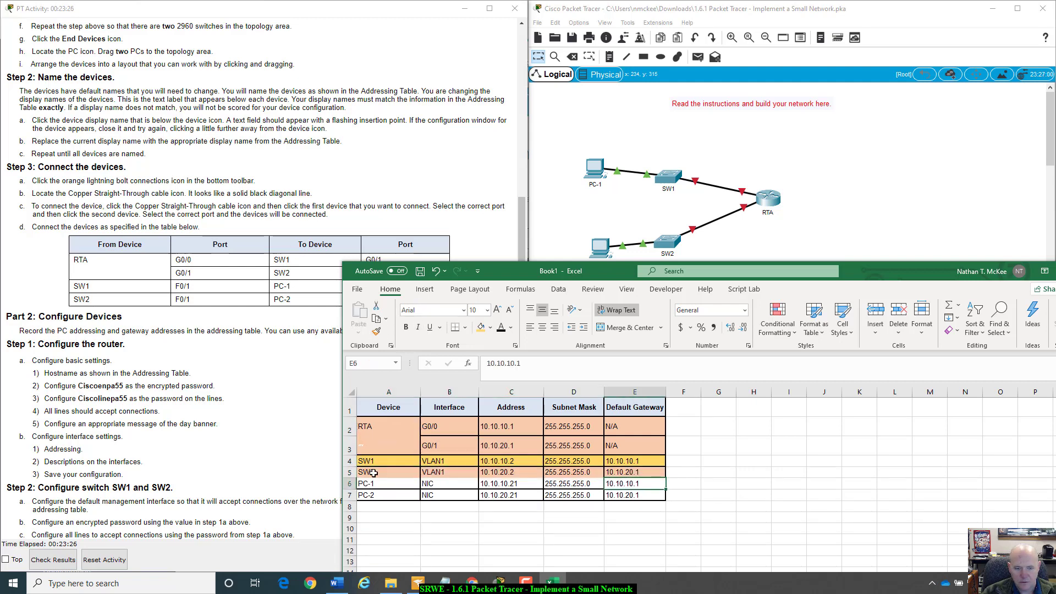
# - Copy the SW1 and SW2 row fills onto the PC-1 and PC-2 rows
pyautogui.moveTo(375, 460); pyautogui.dragTo(636, 471)
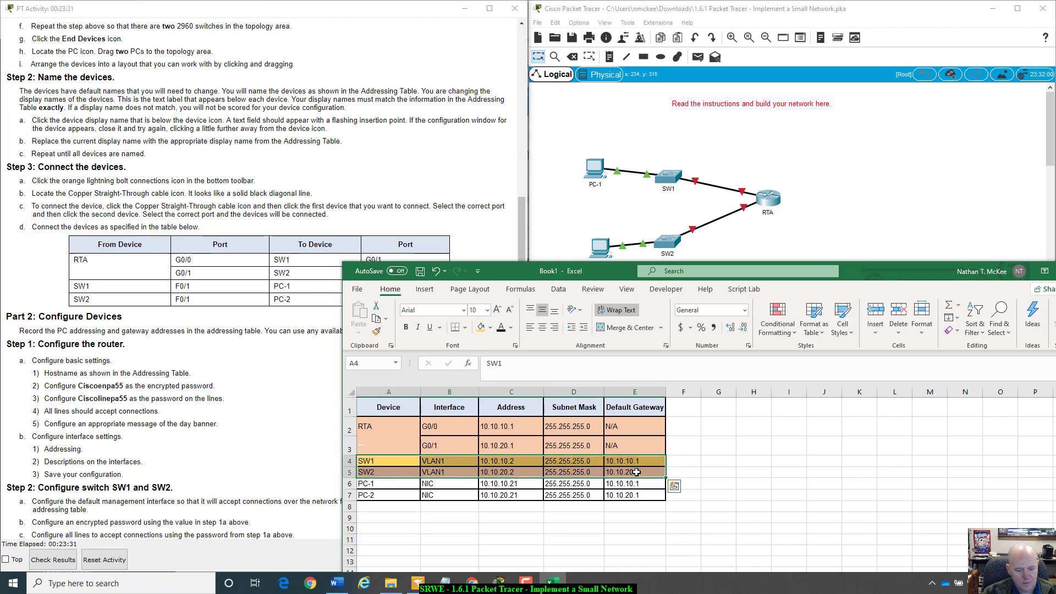
pyautogui.click(377, 331)
pyautogui.moveTo(368, 483); pyautogui.dragTo(629, 491)
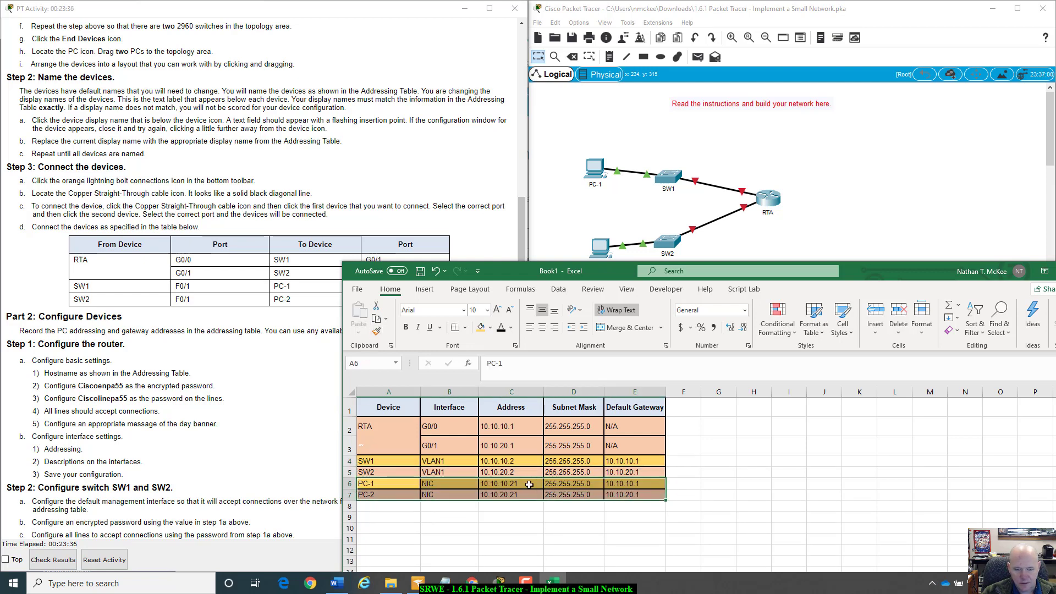
pyautogui.click(464, 494)
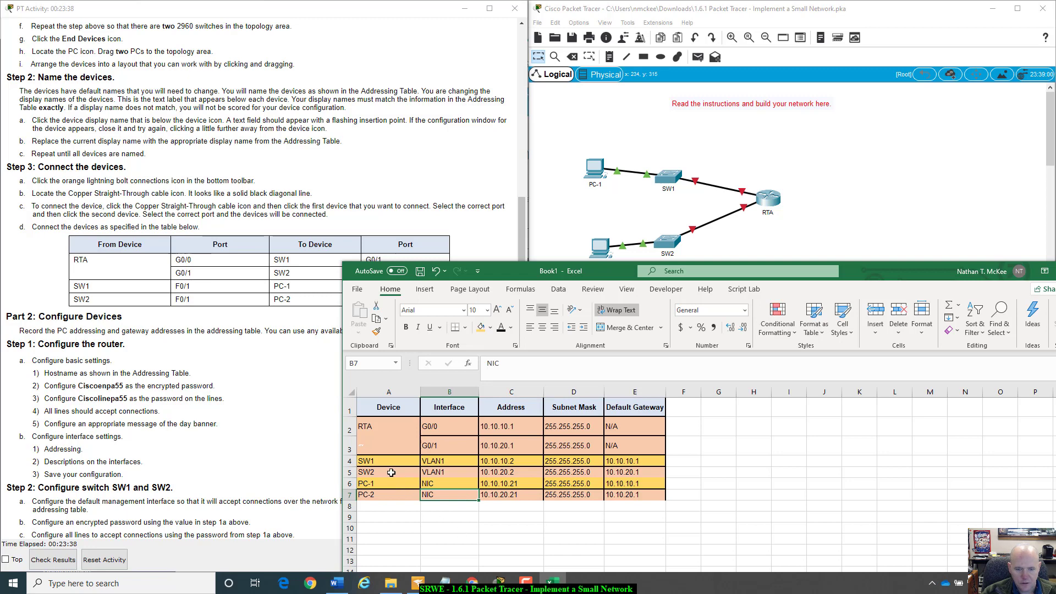
pyautogui.moveTo(391, 472); pyautogui.dragTo(640, 474)
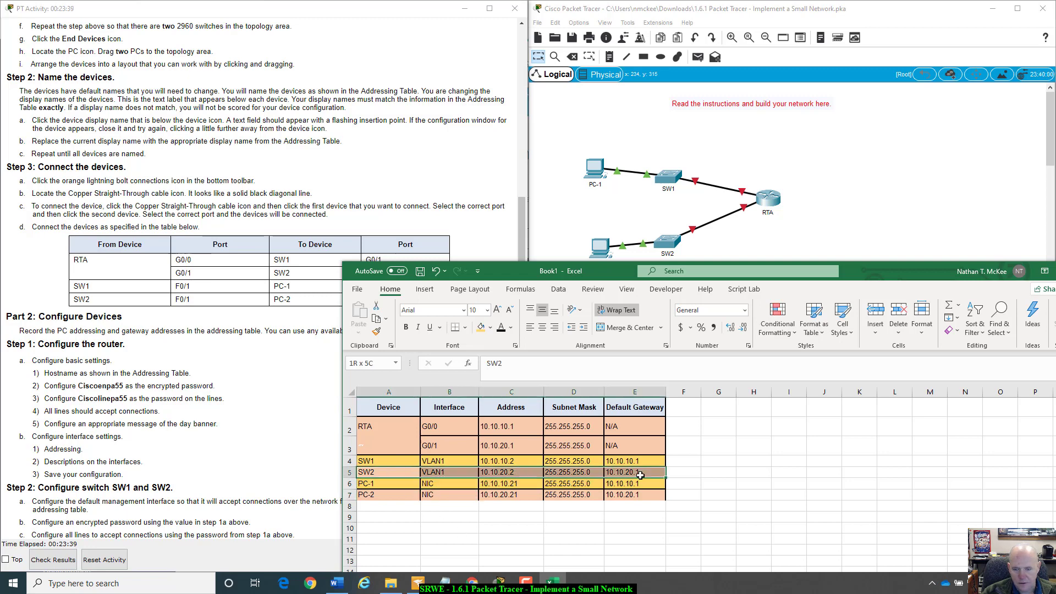
# - Give the SW2 and PC-2 rows thick outside borders
pyautogui.click(464, 327)
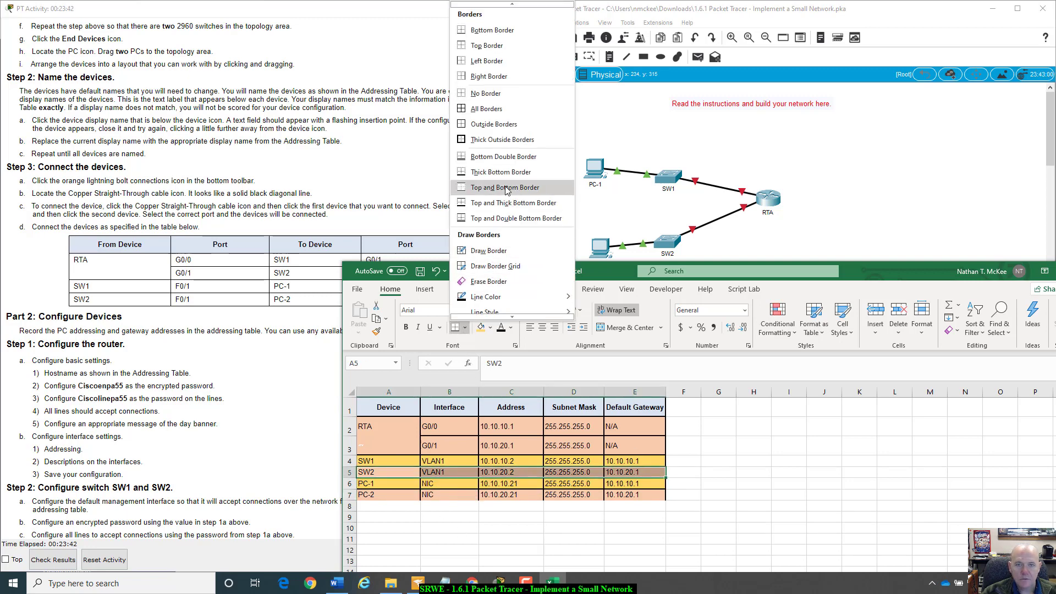
pyautogui.click(513, 142)
pyautogui.moveTo(391, 495); pyautogui.dragTo(638, 495)
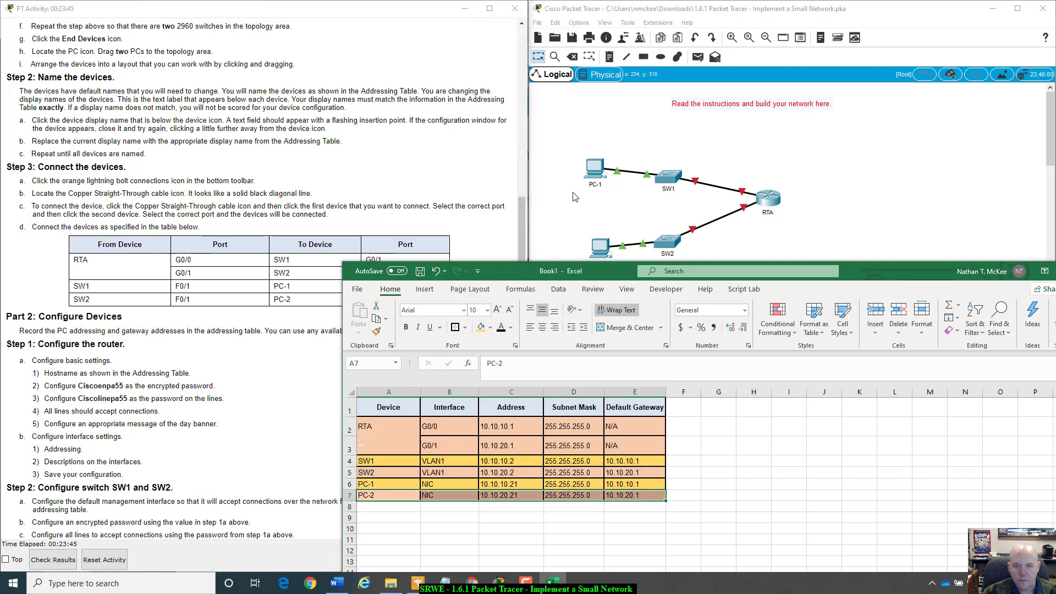
pyautogui.click(455, 328)
pyautogui.click(448, 520)
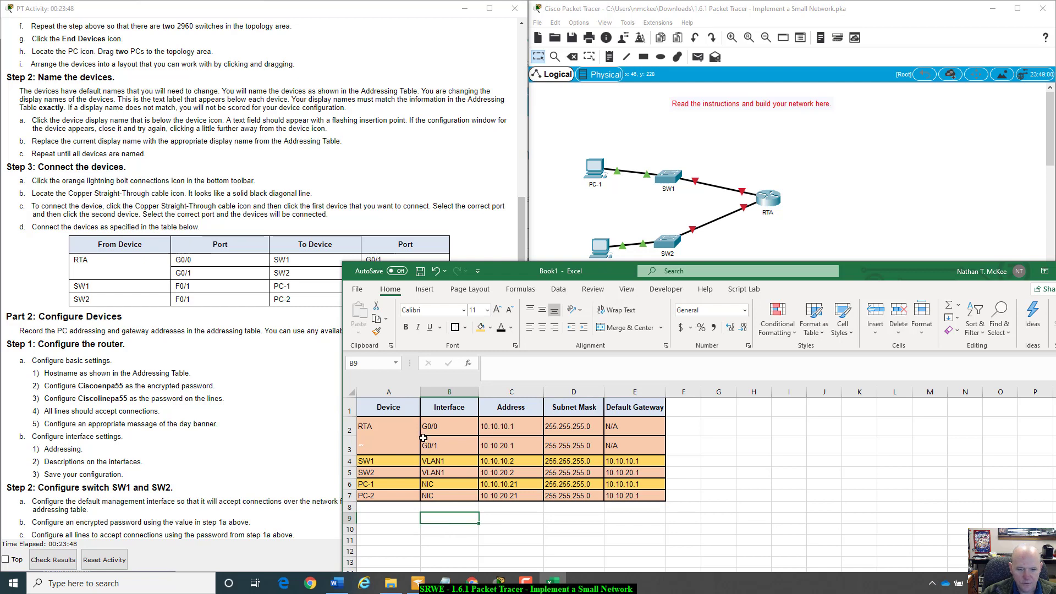
# - Delete A3's hidden text, check each device row, and move the spreadsheet lower
pyautogui.click(367, 446)
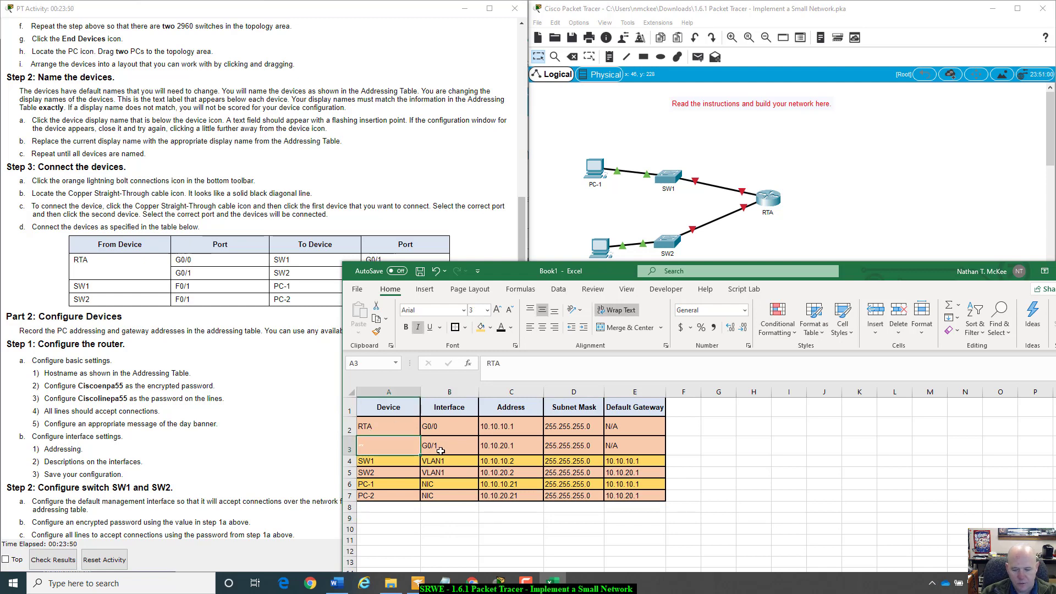
pyautogui.press('Delete')
pyautogui.click(415, 530)
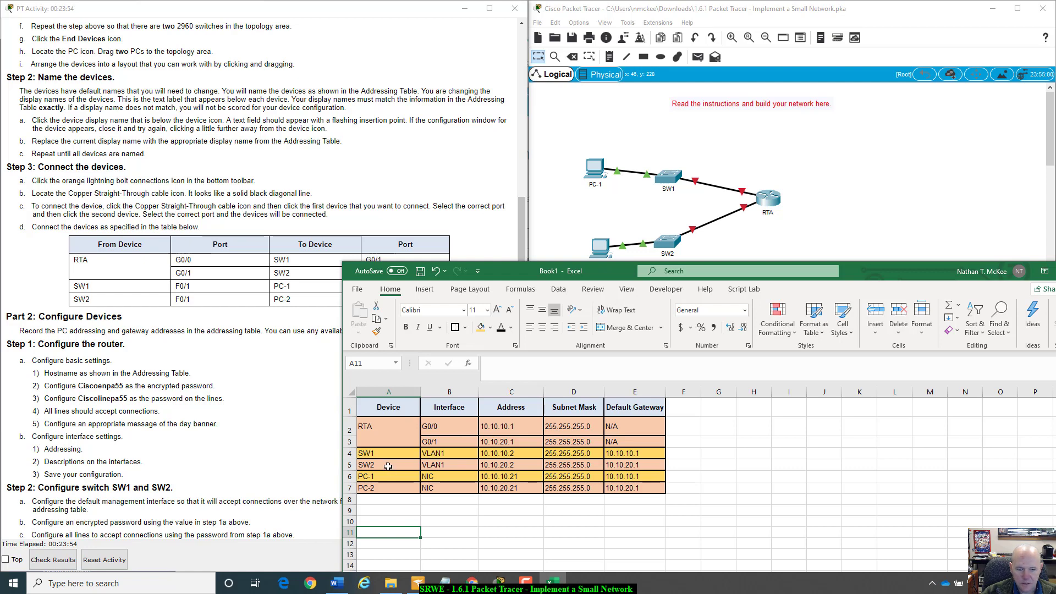
pyautogui.moveTo(387, 454); pyautogui.dragTo(616, 456)
pyautogui.click(618, 464)
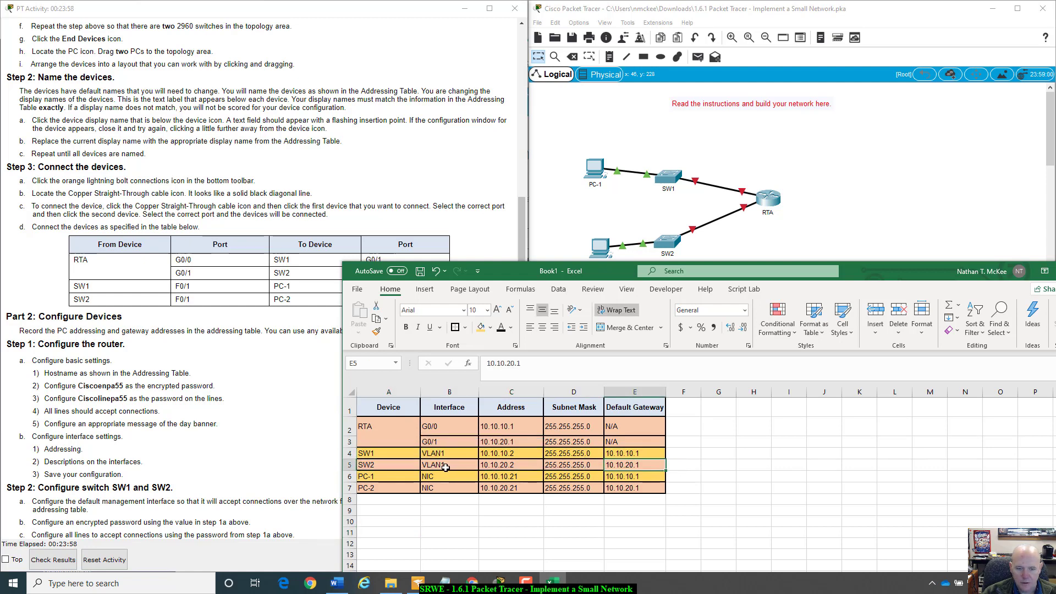
pyautogui.moveTo(390, 478); pyautogui.dragTo(487, 479)
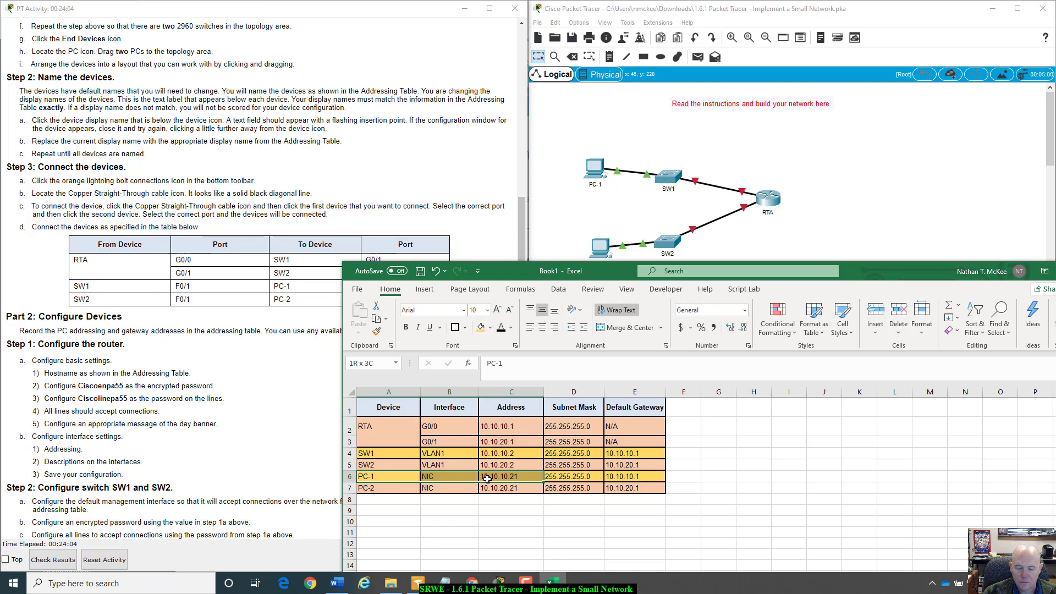
pyautogui.moveTo(487, 478); pyautogui.dragTo(600, 479)
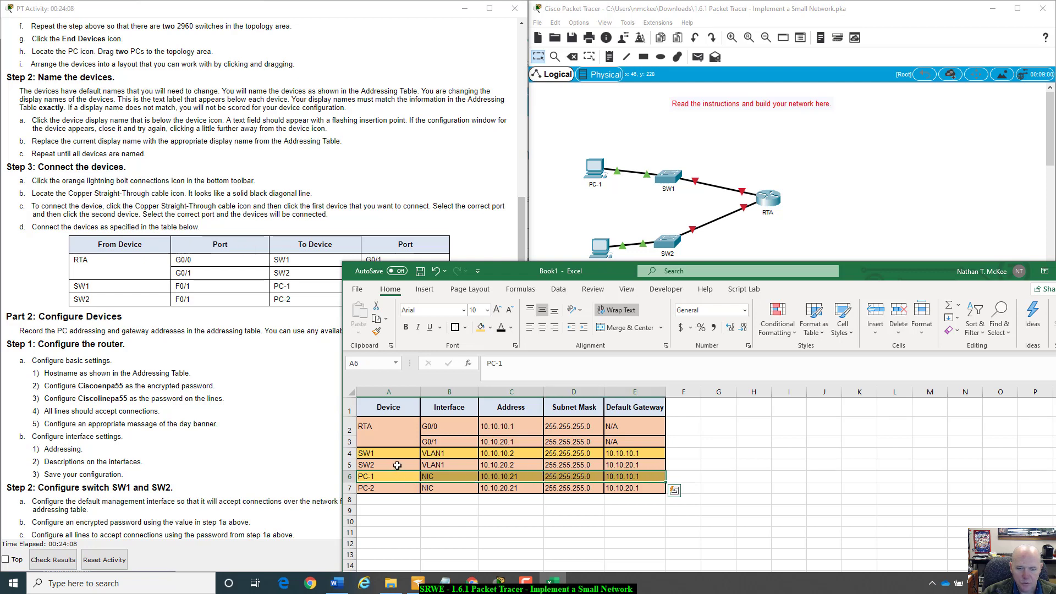
pyautogui.moveTo(397, 465); pyautogui.dragTo(632, 467)
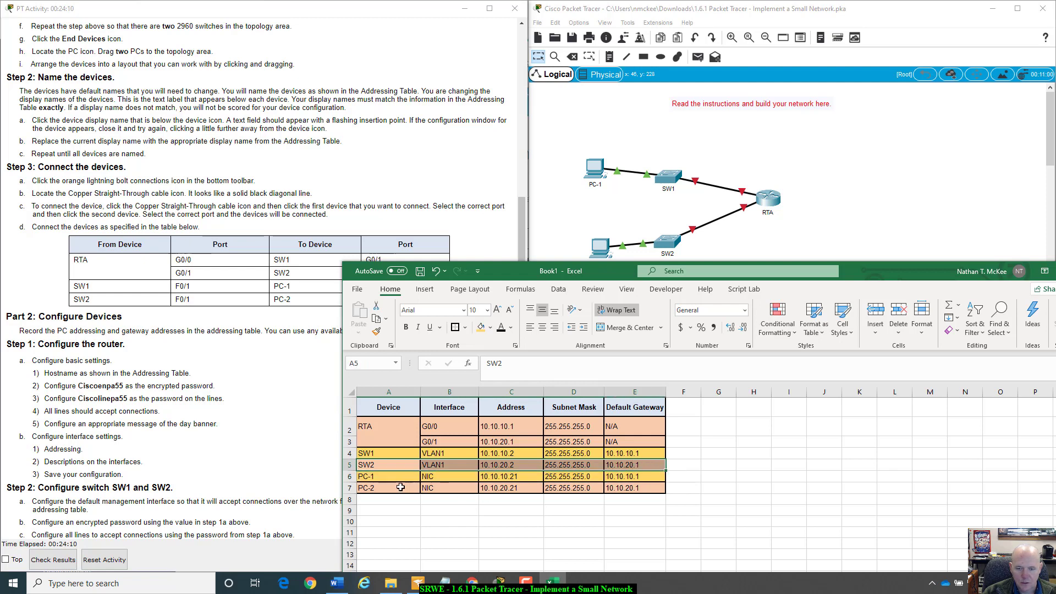
pyautogui.moveTo(401, 487); pyautogui.dragTo(617, 488)
pyautogui.click(631, 461)
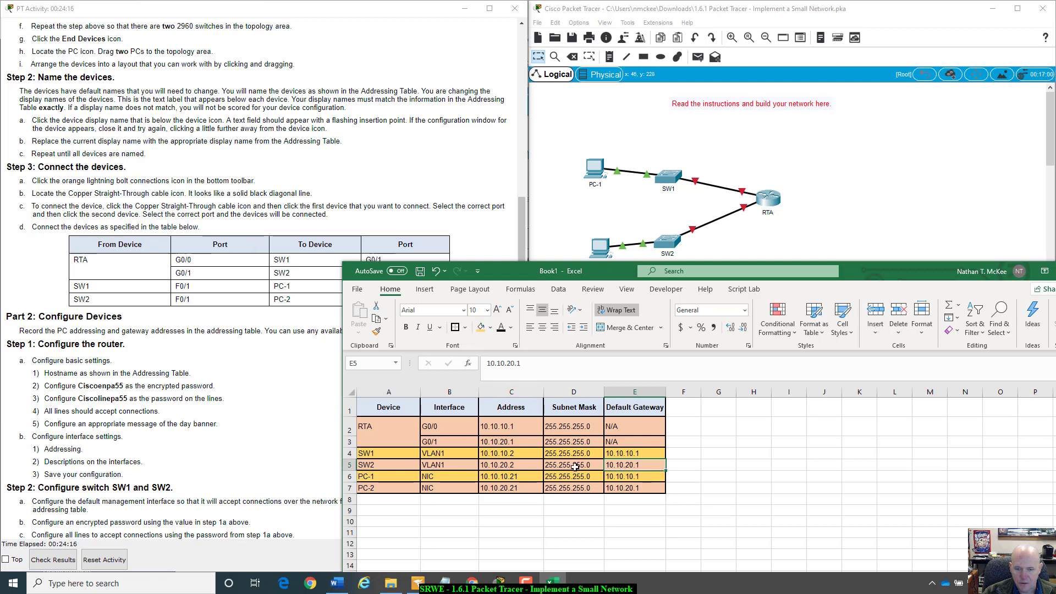
pyautogui.moveTo(870, 275); pyautogui.dragTo(971, 373)
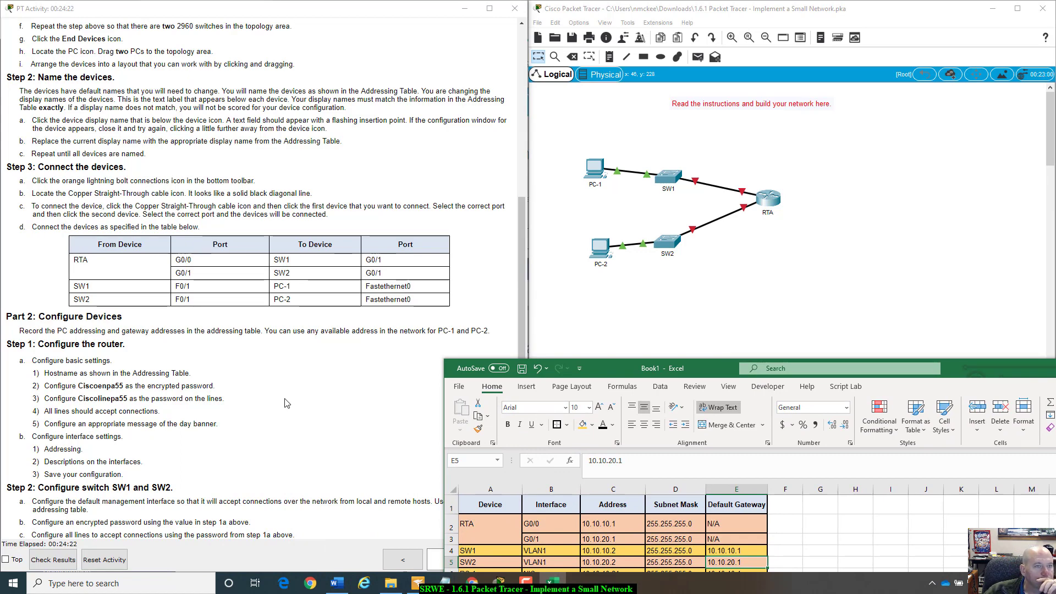
# - Scroll the activity instructions to Part 2 Step 1 and move the spreadsheet to the lower left
pyautogui.click(30, 290)
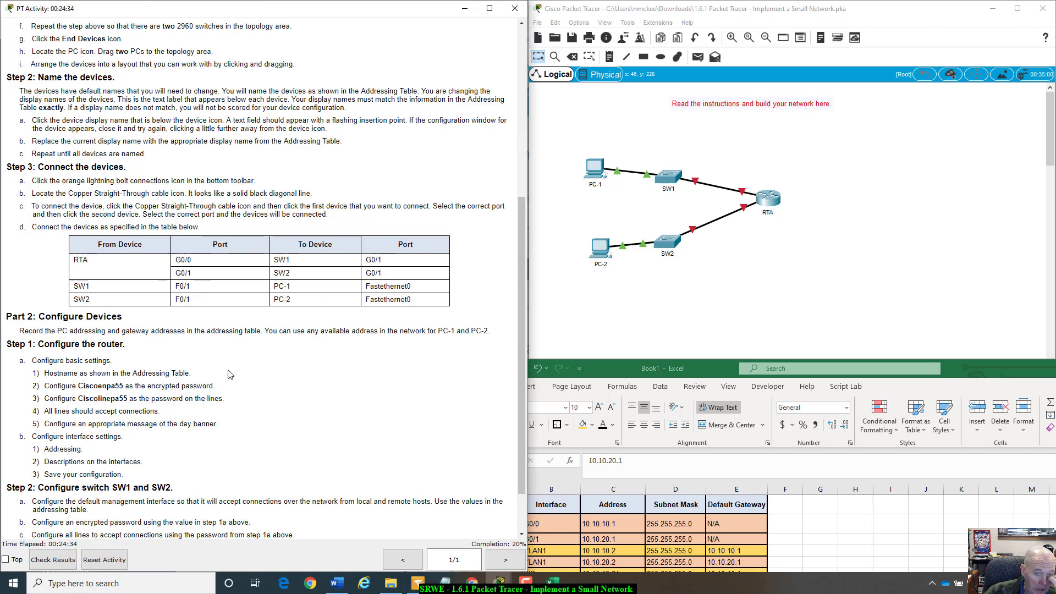
pyautogui.scroll(-2, 358, 374)
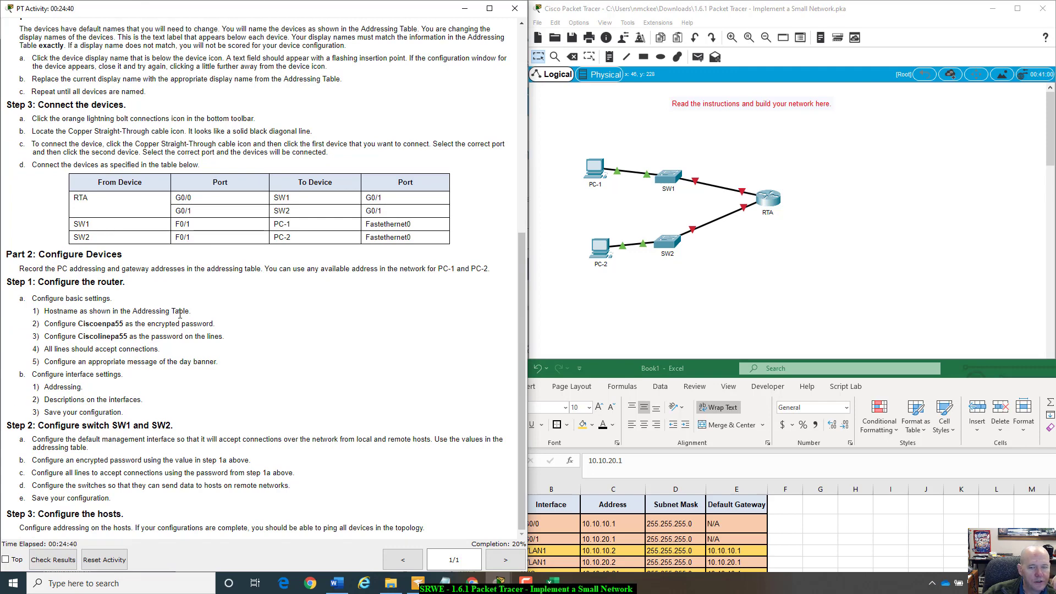
pyautogui.moveTo(637, 374); pyautogui.dragTo(198, 354)
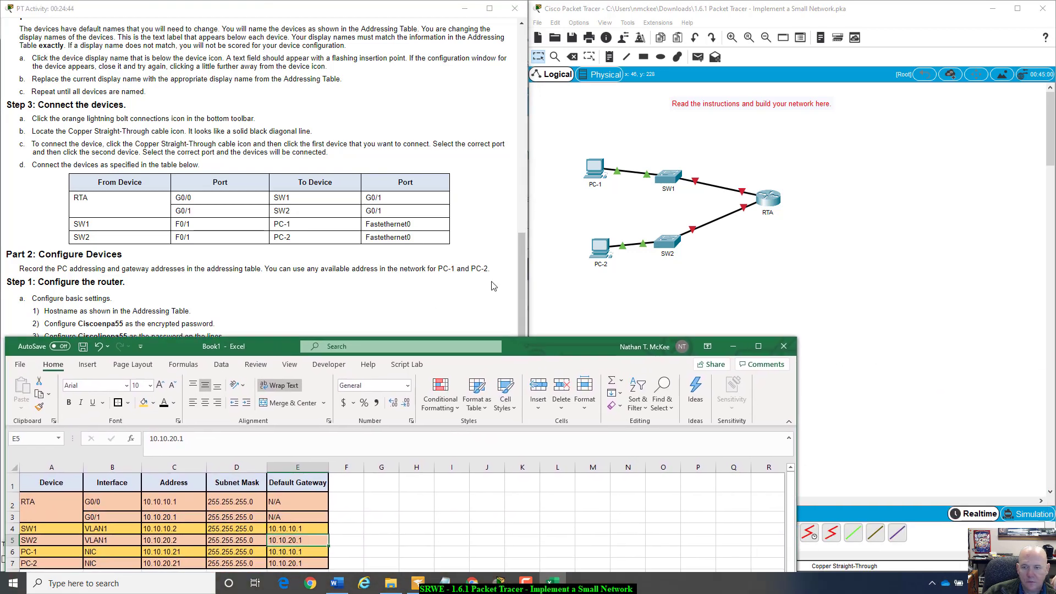
# - Open RTA's command line, position its window, and enter privileged mode with enable
pyautogui.click(769, 199)
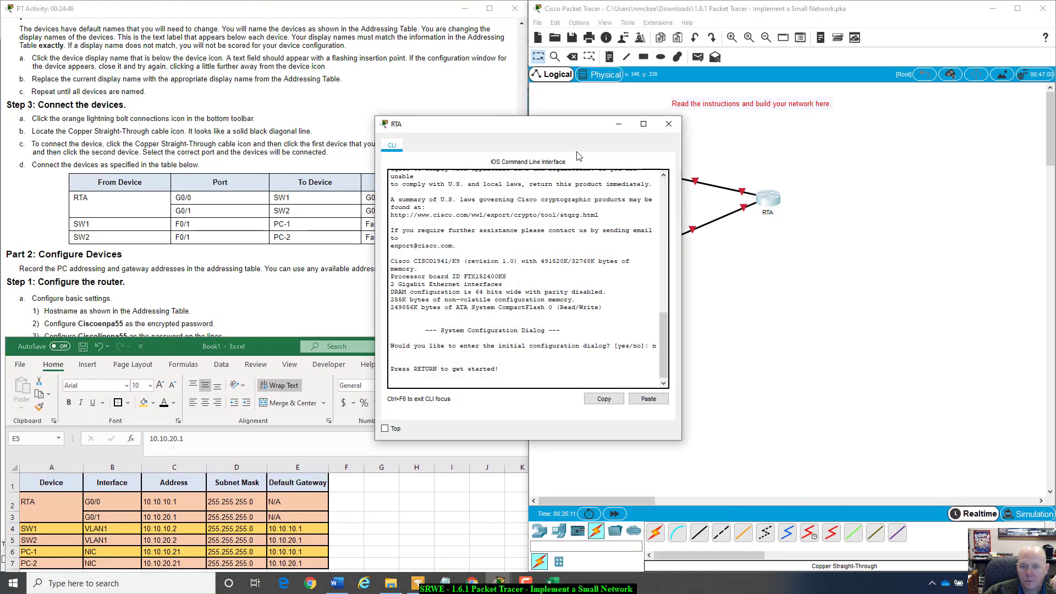
pyautogui.moveTo(580, 124); pyautogui.dragTo(763, 163)
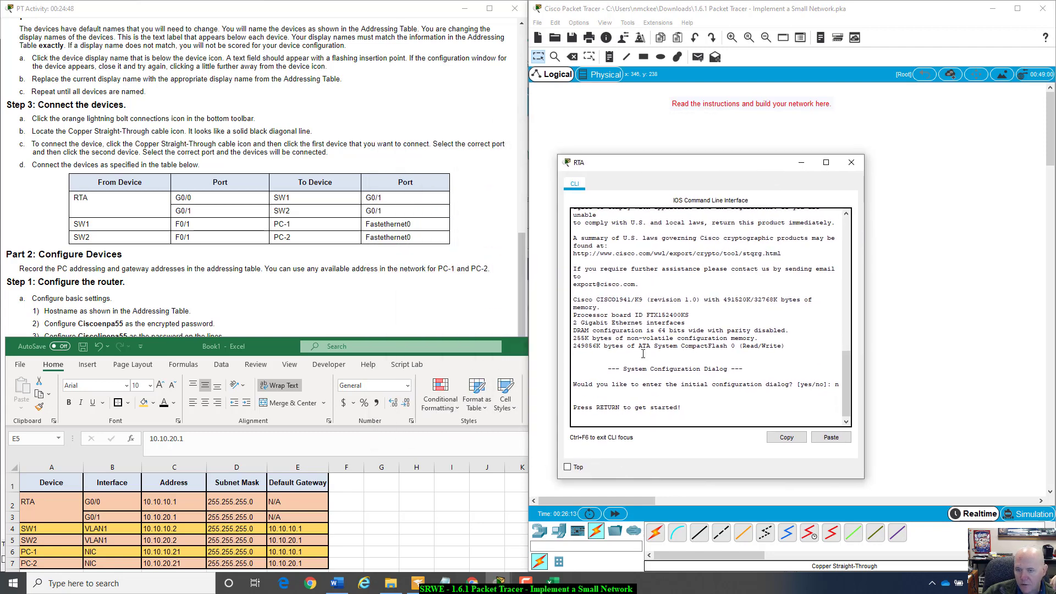
pyautogui.click(848, 229)
pyautogui.click(848, 229)
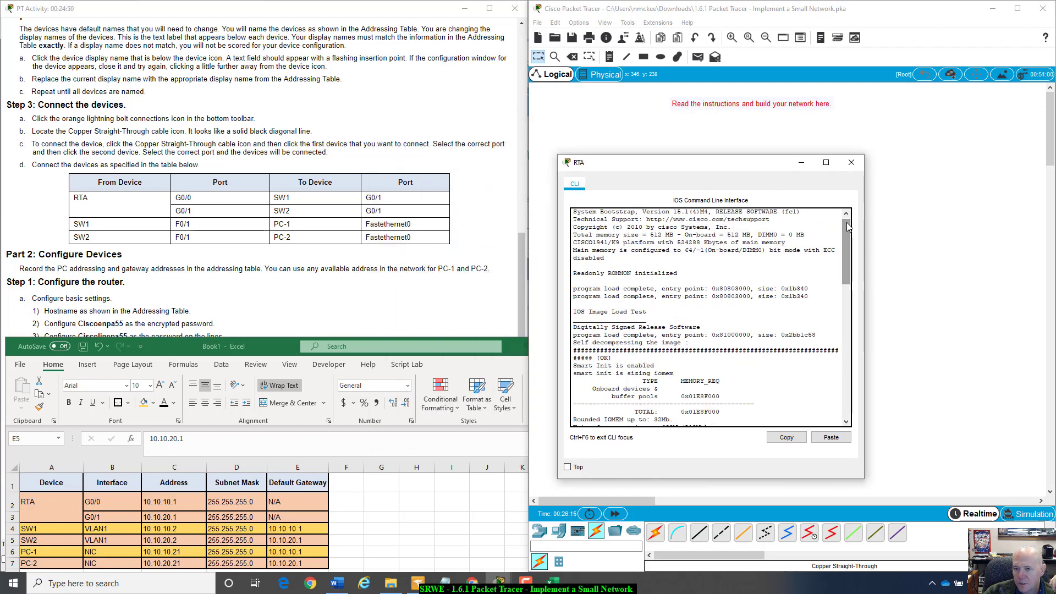
pyautogui.moveTo(673, 213); pyautogui.dragTo(694, 215)
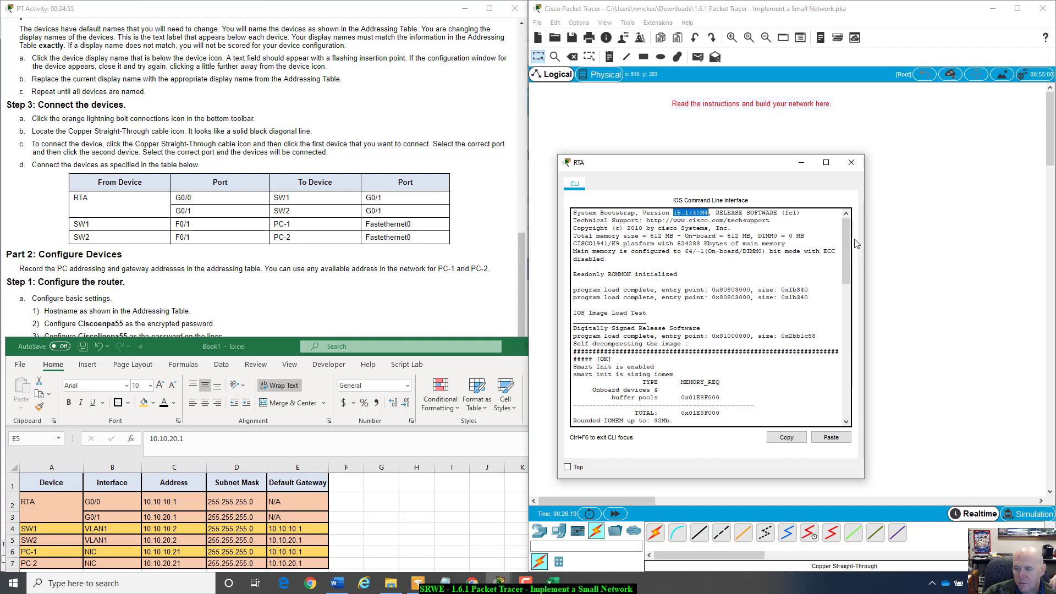
pyautogui.moveTo(847, 244); pyautogui.dragTo(825, 387)
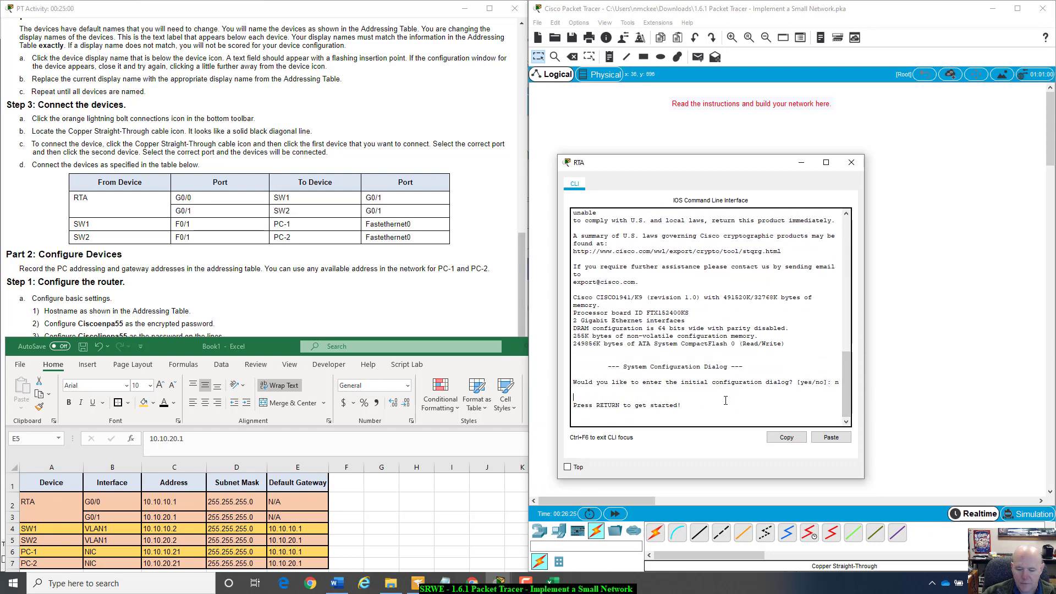
pyautogui.press('Return')
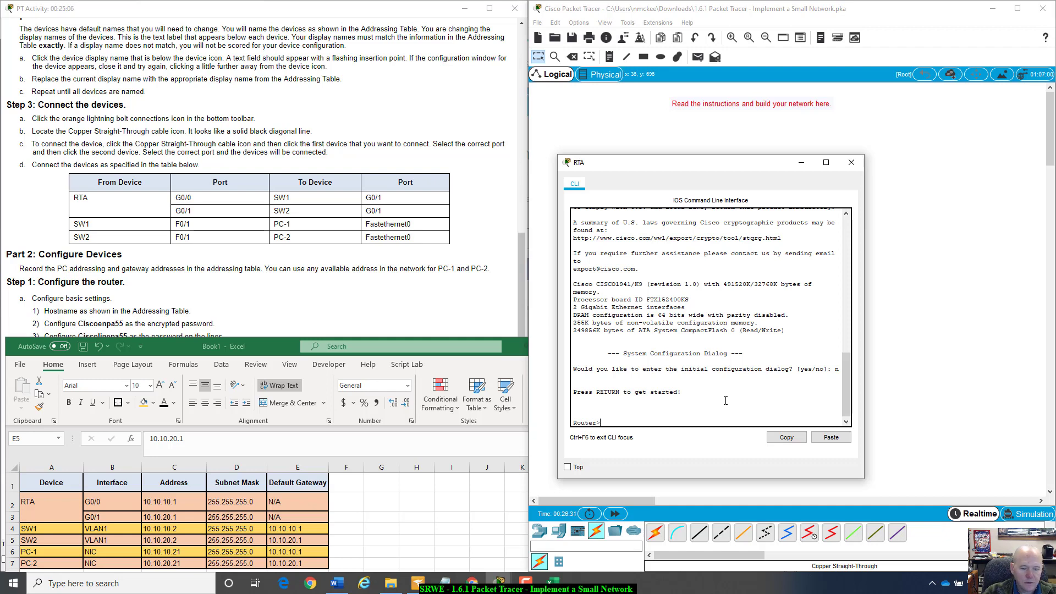
pyautogui.write('enable')
pyautogui.press('Return')
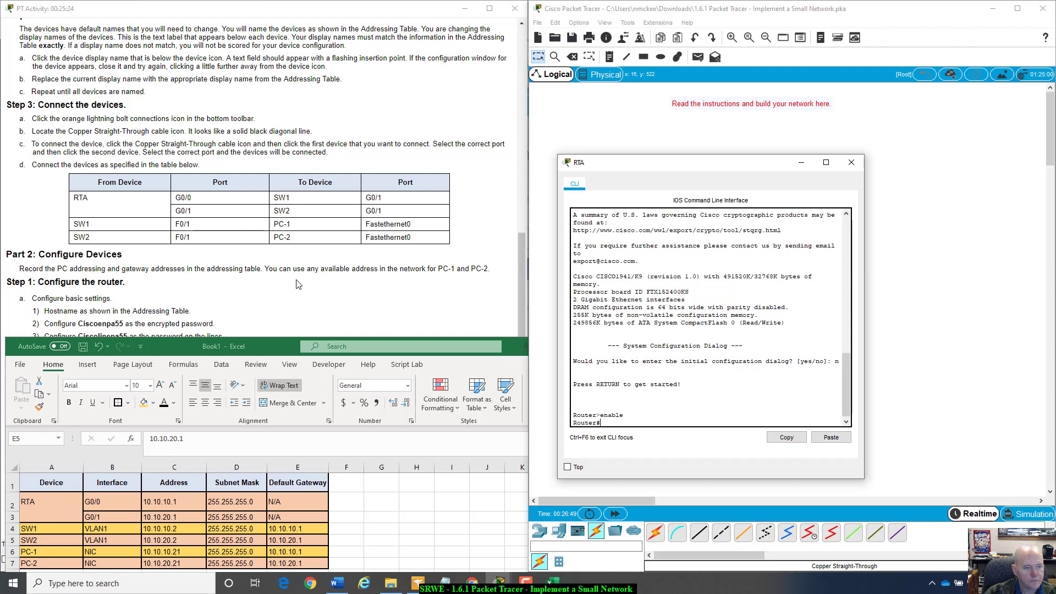
# - Enter global configuration with conf t and set the hostname to RTA
pyautogui.click(654, 419)
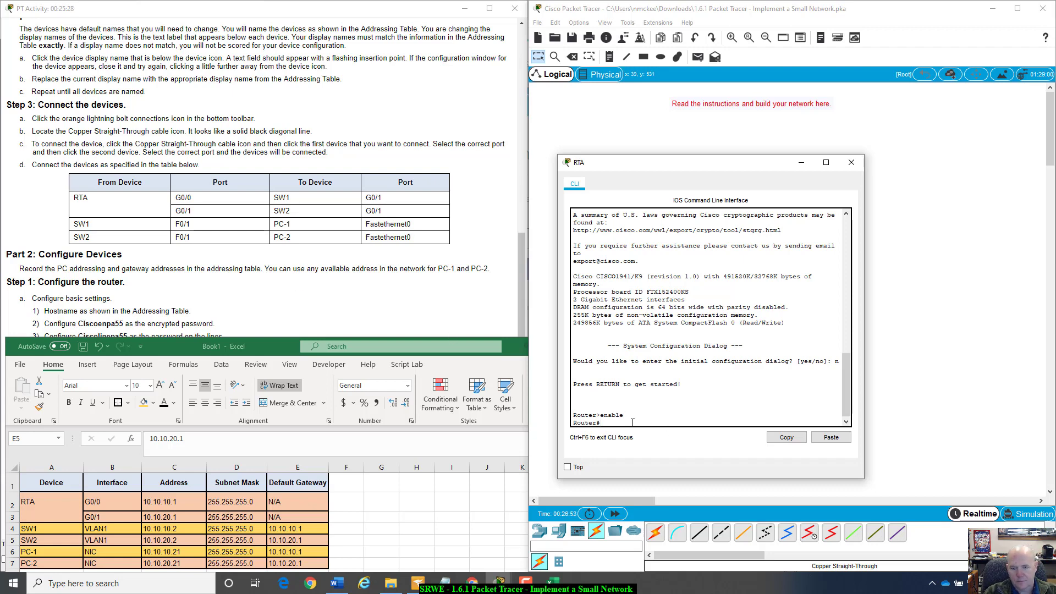
pyautogui.write('conif')
pyautogui.write(' t')
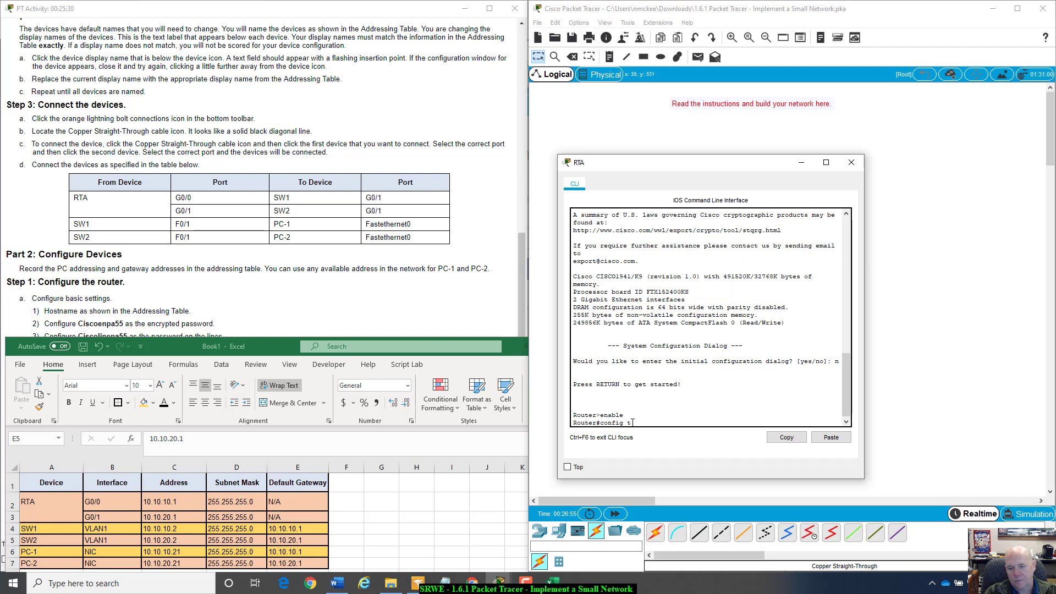
pyautogui.press('Return')
pyautogui.write('host')
pyautogui.press('Tab')
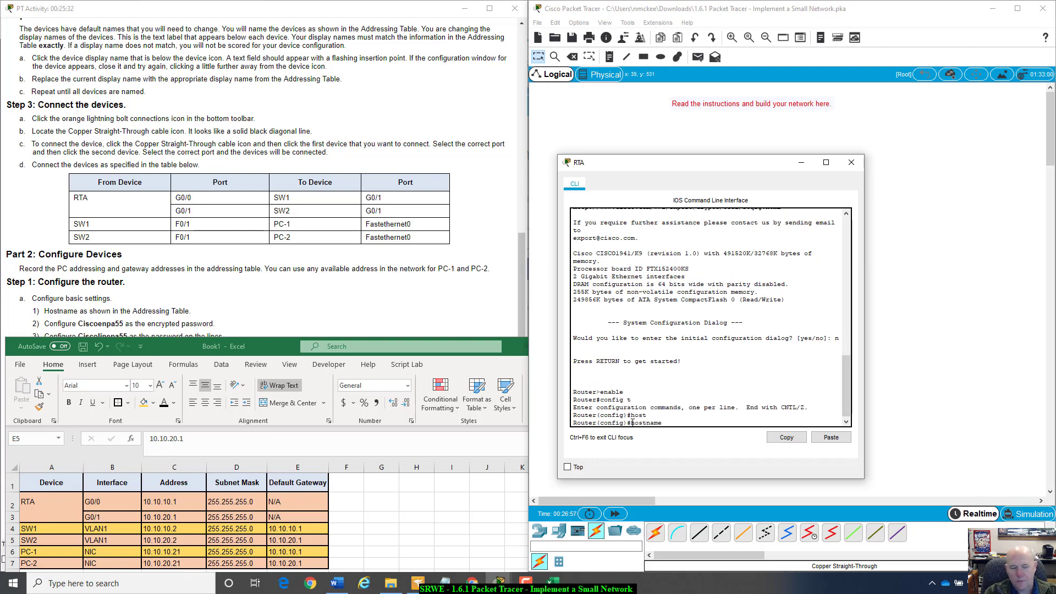
pyautogui.write('RTA')
pyautogui.press('Return')
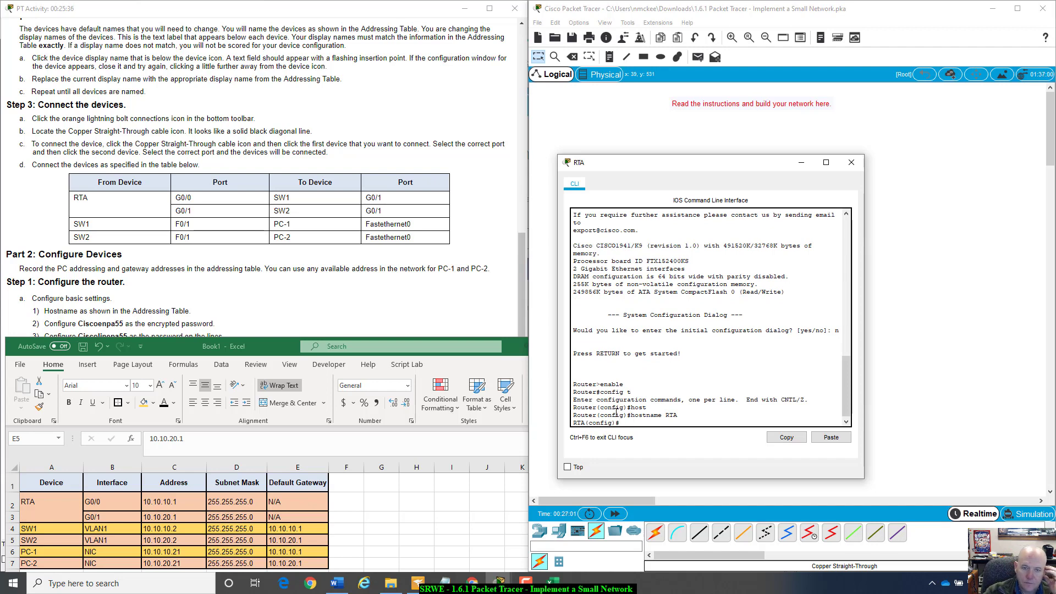
pyautogui.hotkey('alt', 'Tab')
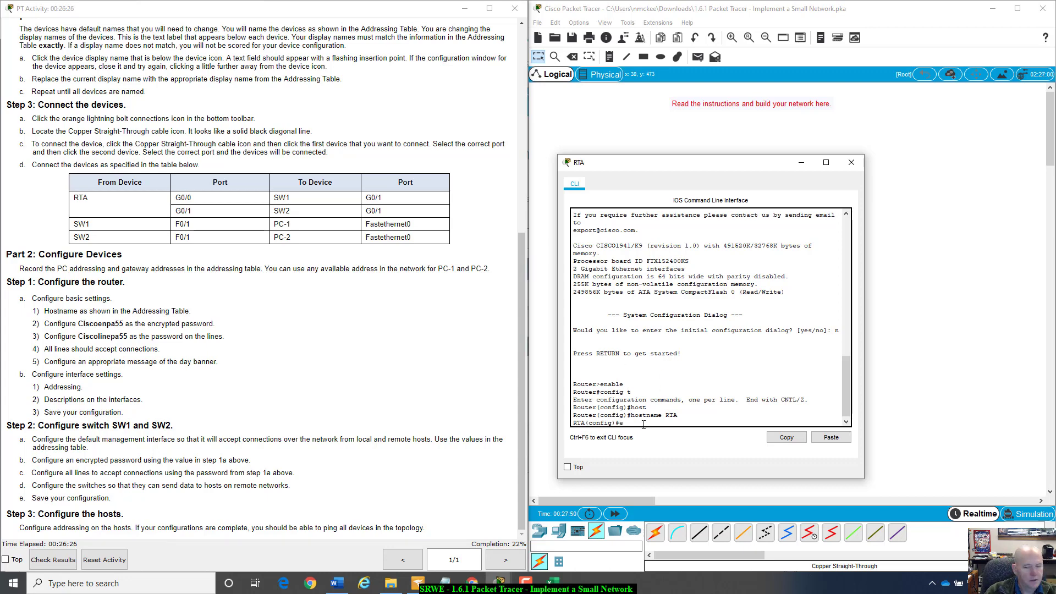
# - Set RTA's enable secret, then give console line 0 its password and require login
pyautogui.write('enable secr')
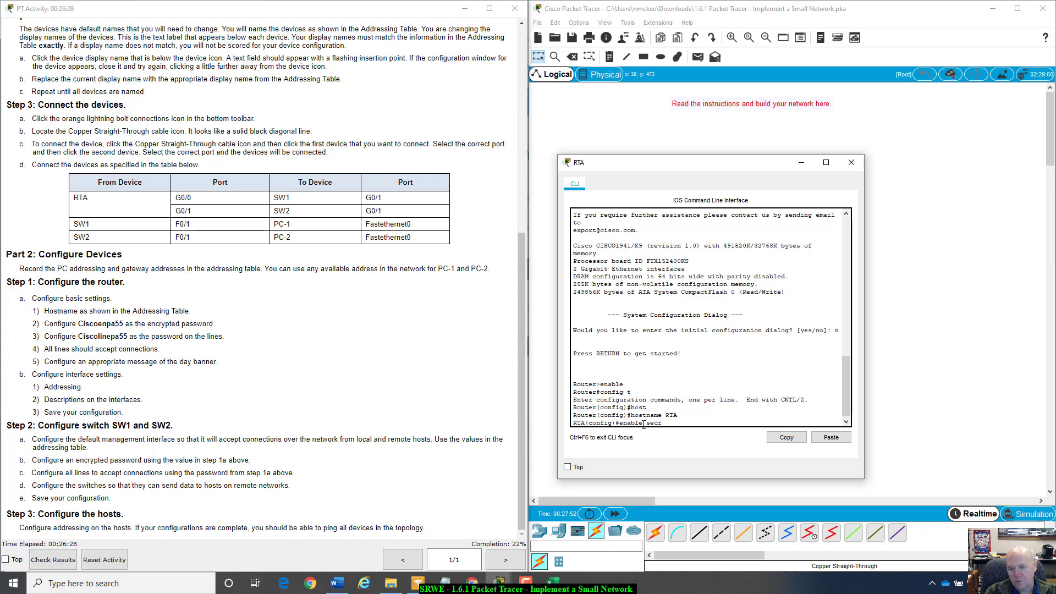
pyautogui.write('et')
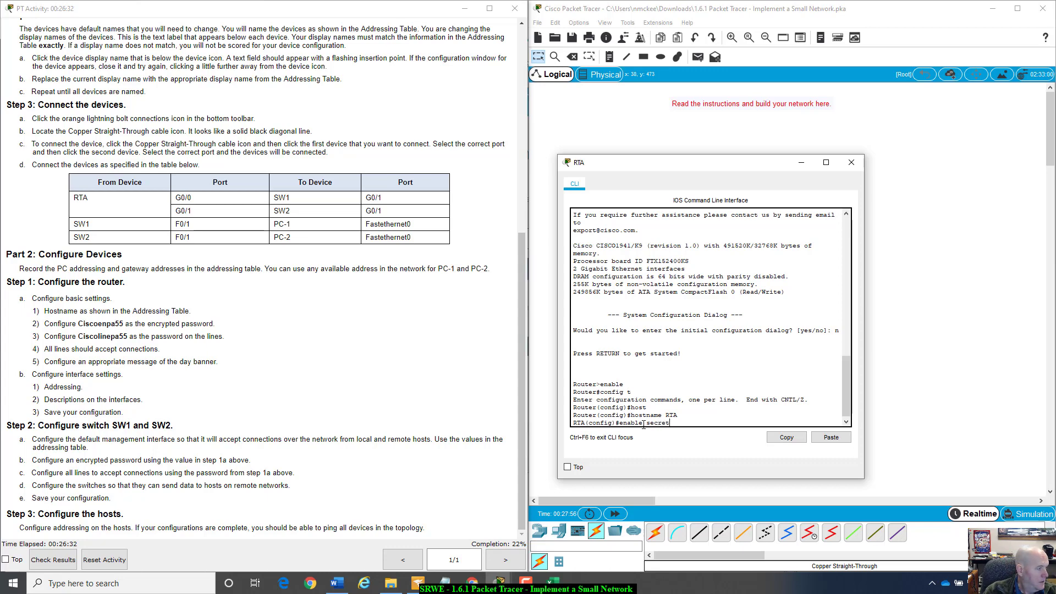
pyautogui.write(' Cis')
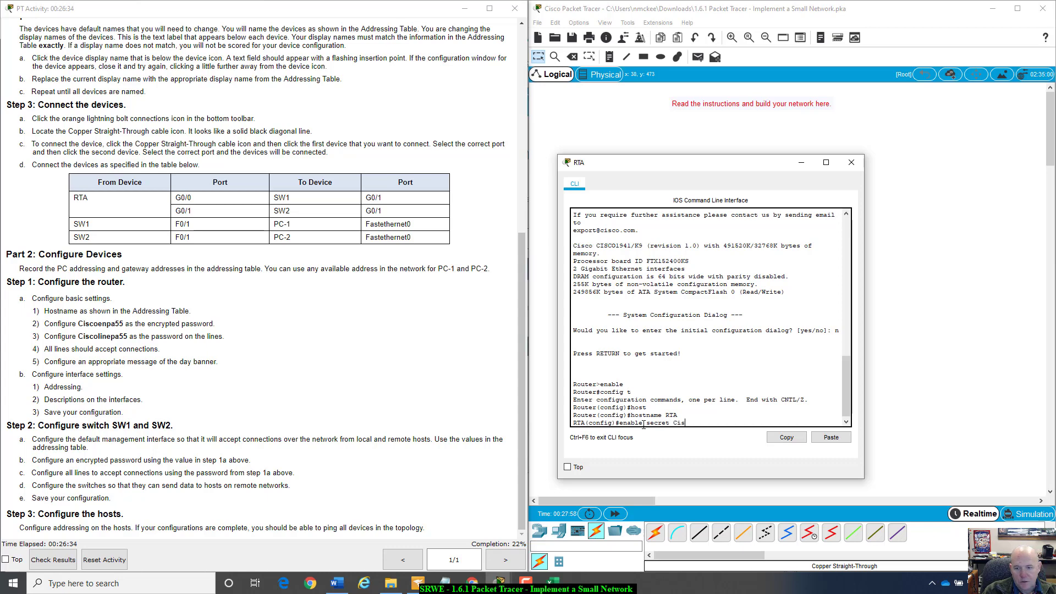
pyautogui.write('coen')
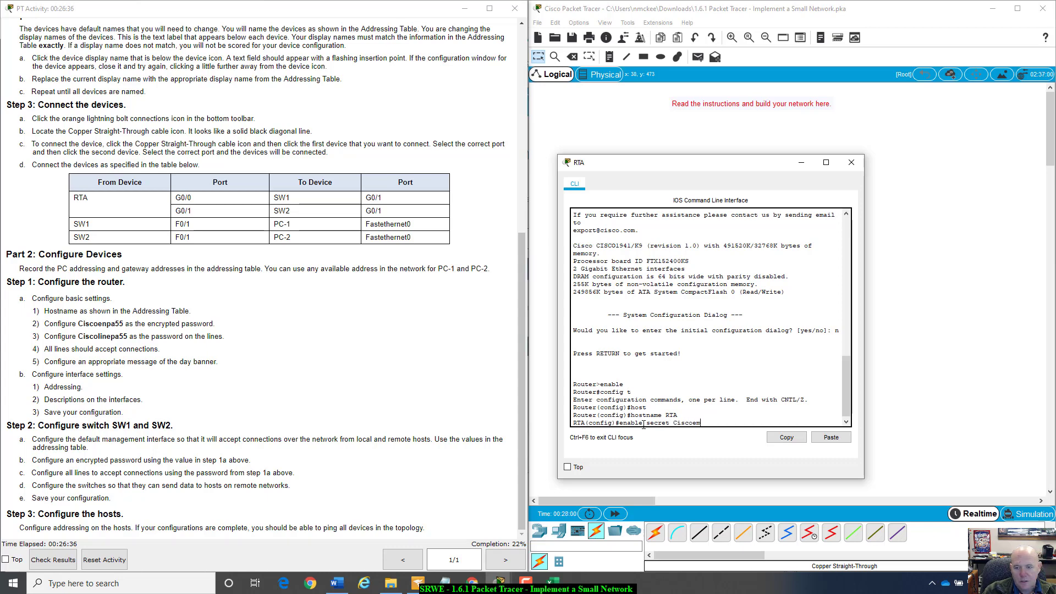
pyautogui.write('pa55')
pyautogui.press('Return')
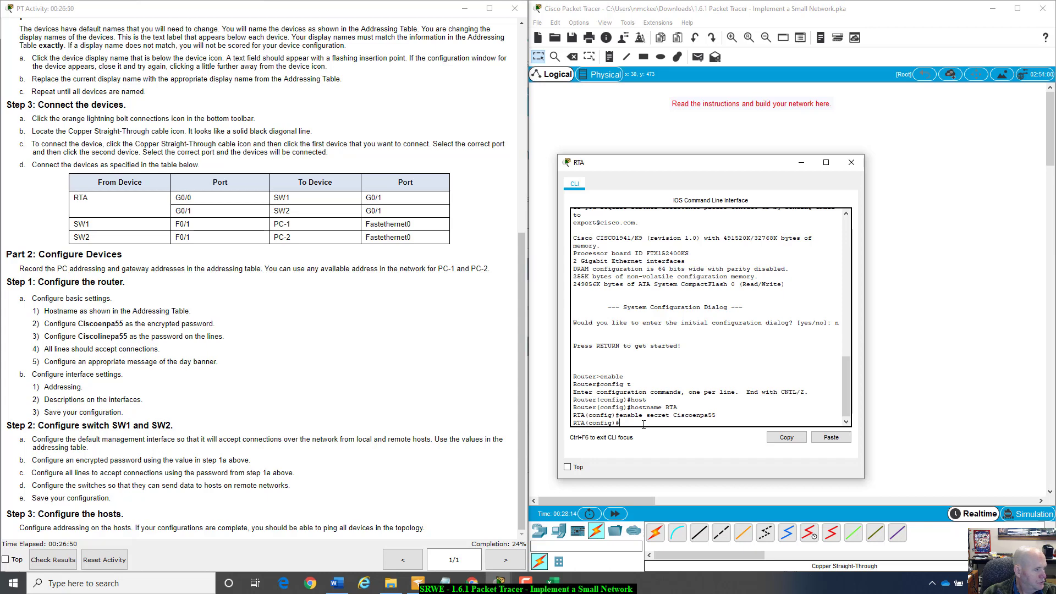
pyautogui.write('line con 0')
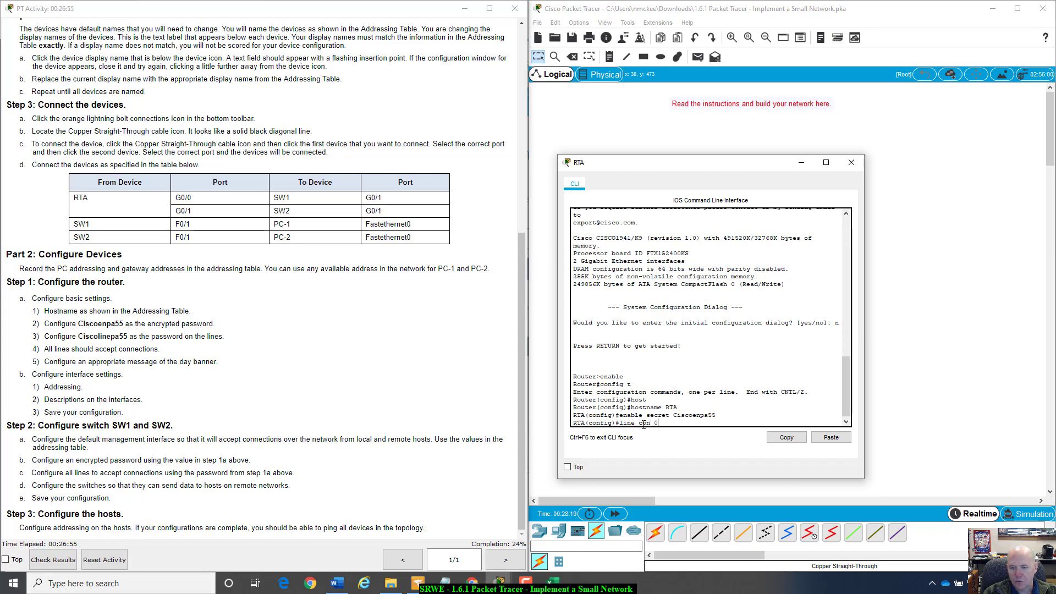
pyautogui.press('Return')
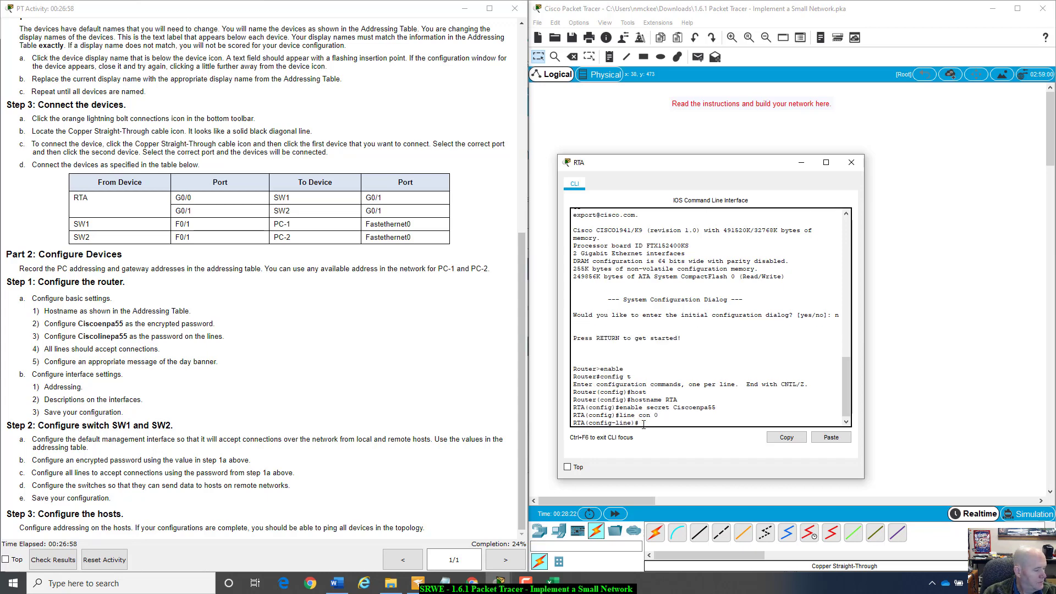
pyautogui.write('pass')
pyautogui.press('Tab')
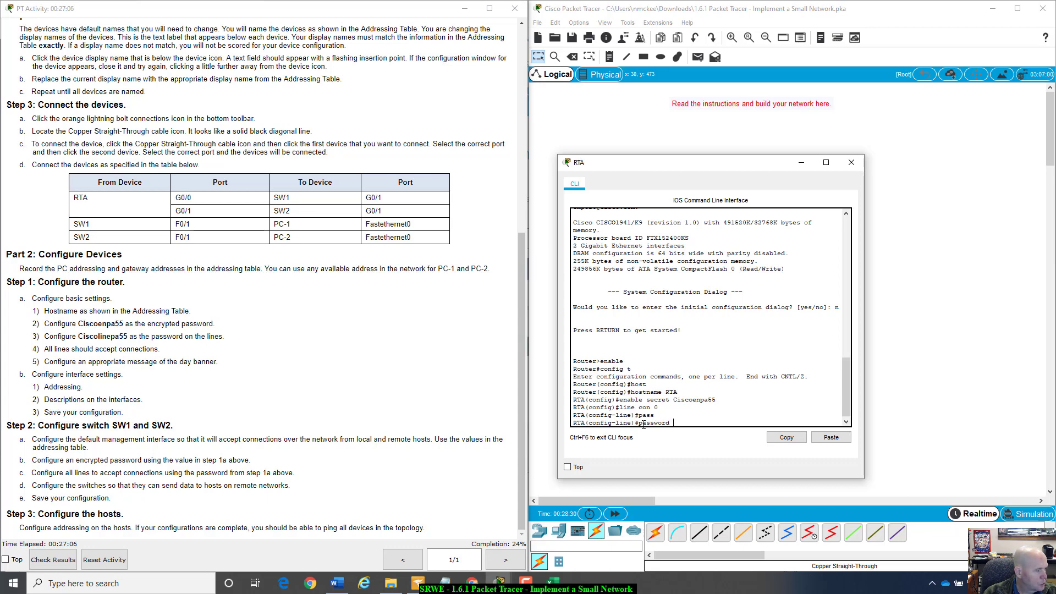
pyautogui.write('Cs')
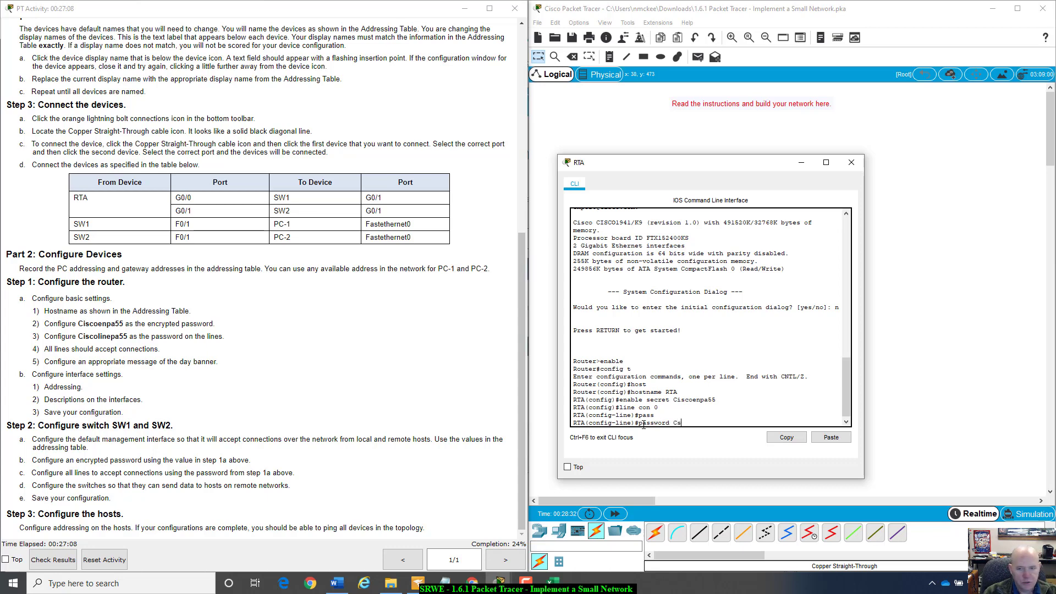
pyautogui.press('BackSpace')
pyautogui.write('isco')
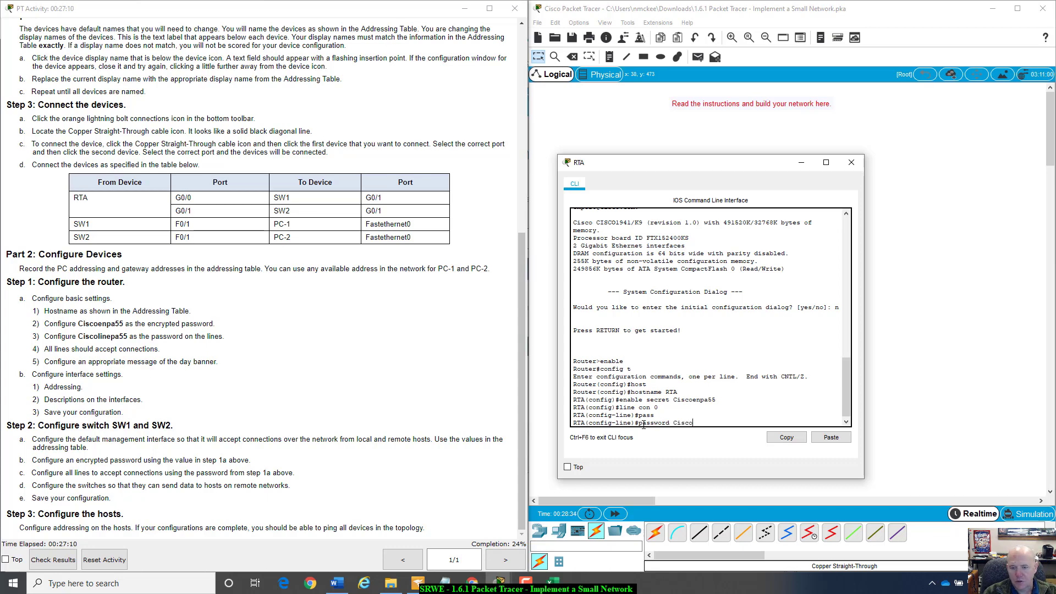
pyautogui.write('linepa55')
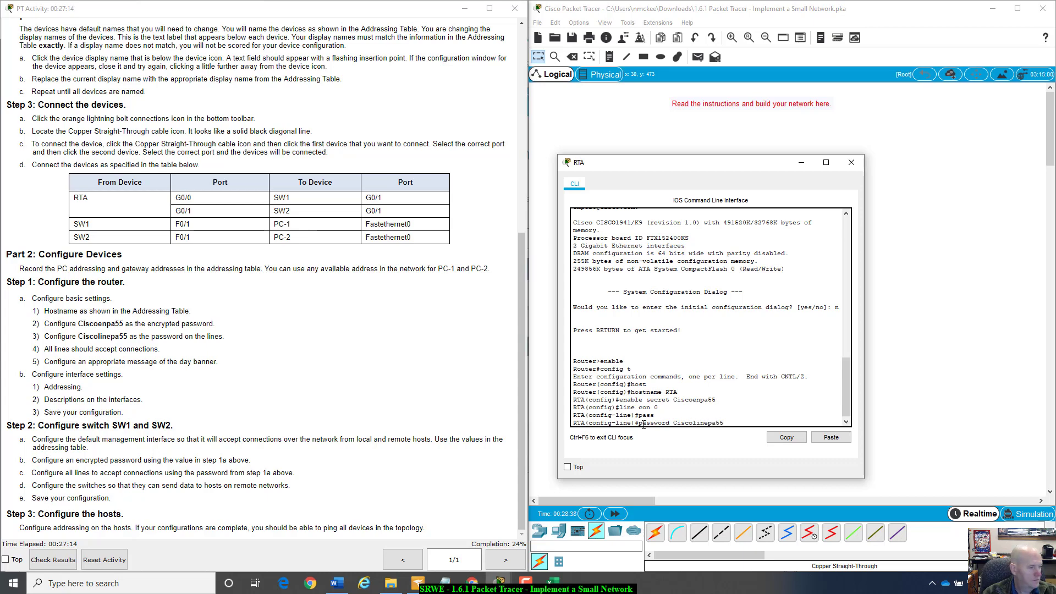
pyautogui.press('Return')
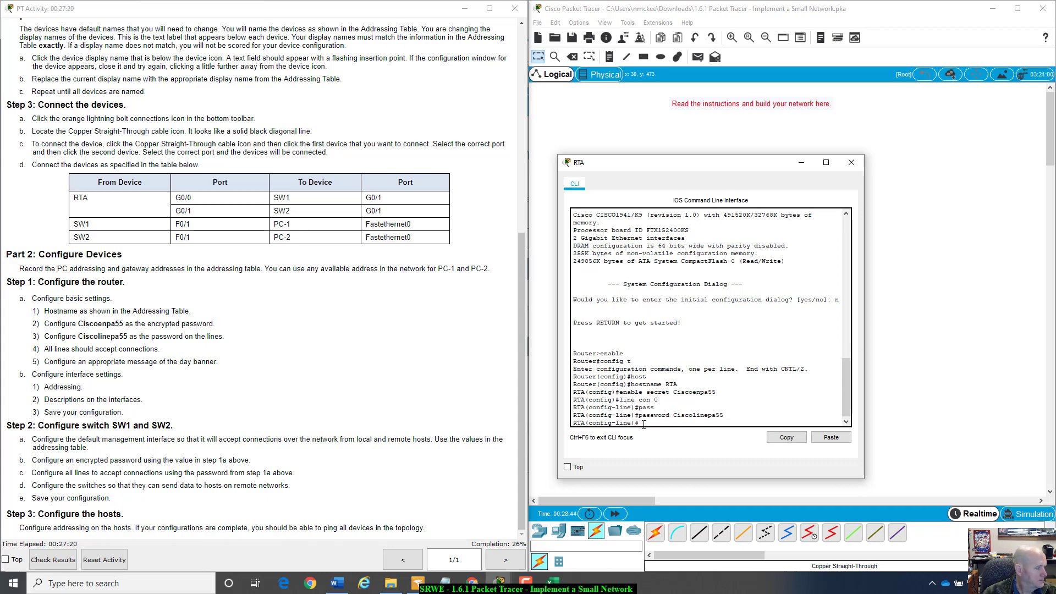
pyautogui.write('login')
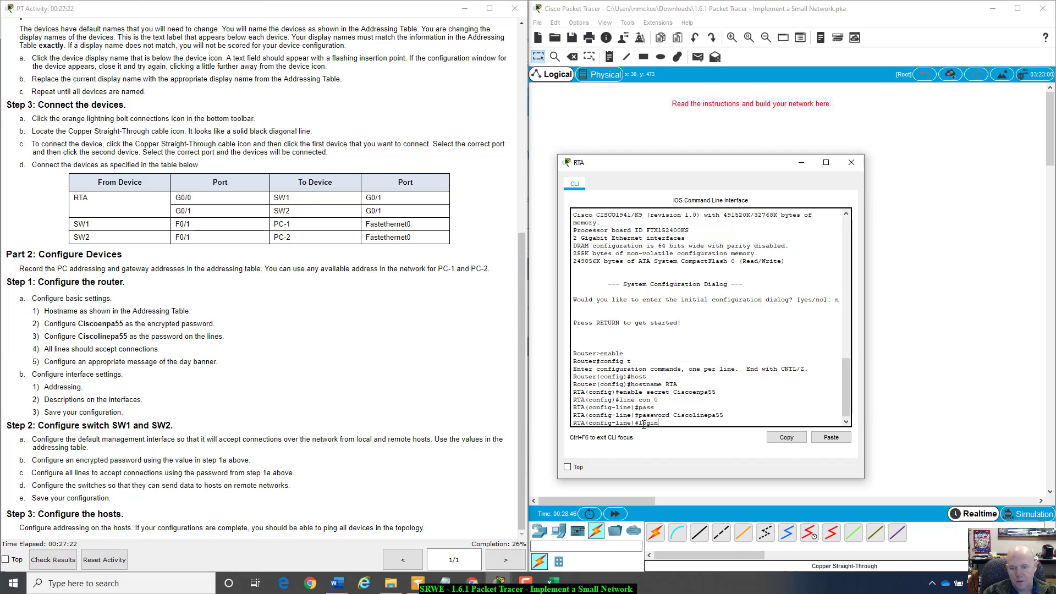
pyautogui.press('Return')
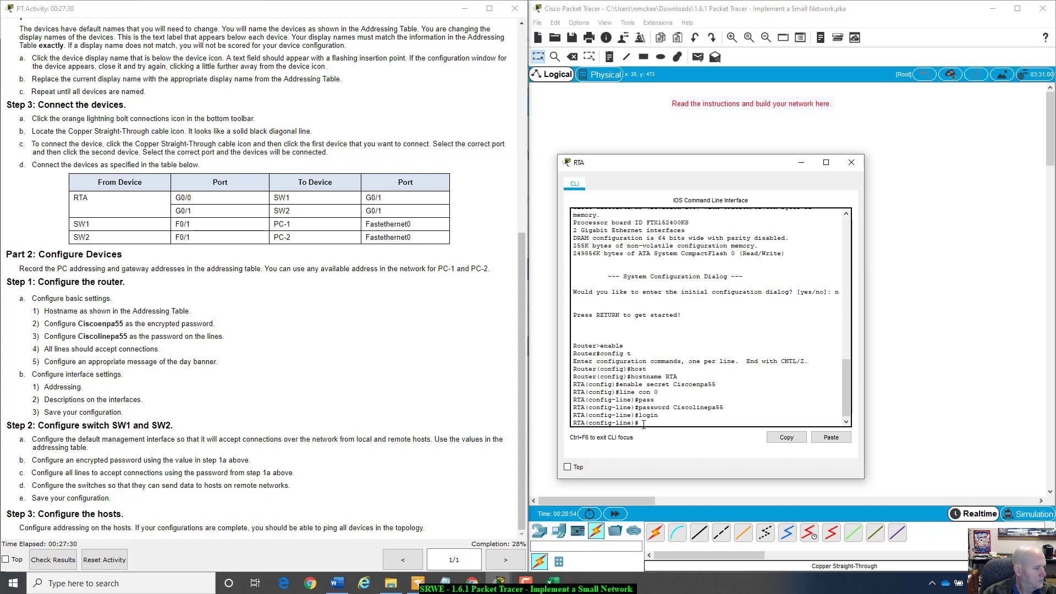
# - Set the line password on RTA's vty lines 0 4 and enable login
pyautogui.write('ling ')
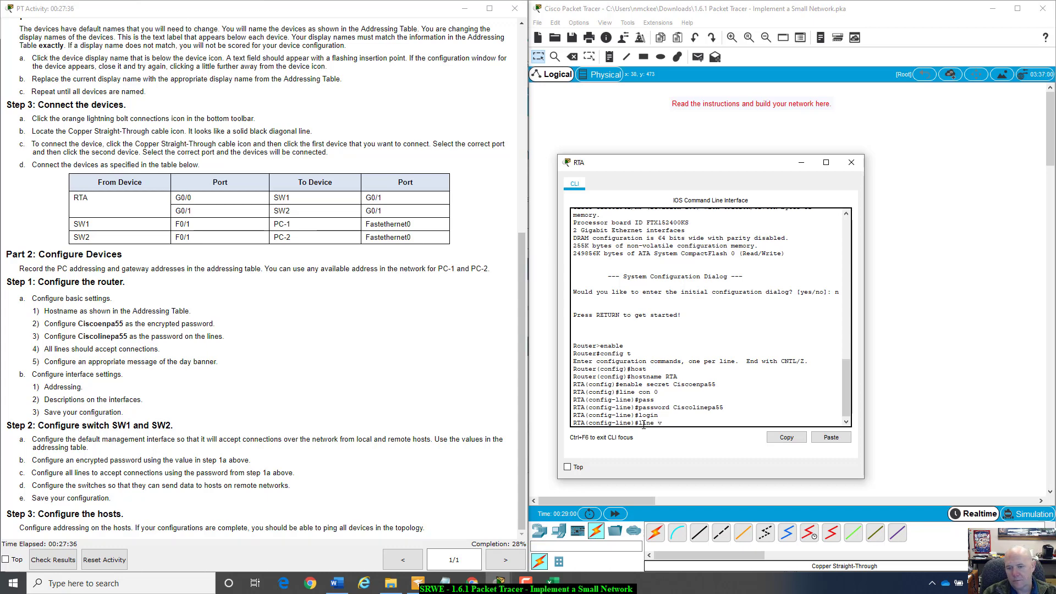
pyautogui.write('vty 0 4')
pyautogui.press('Return')
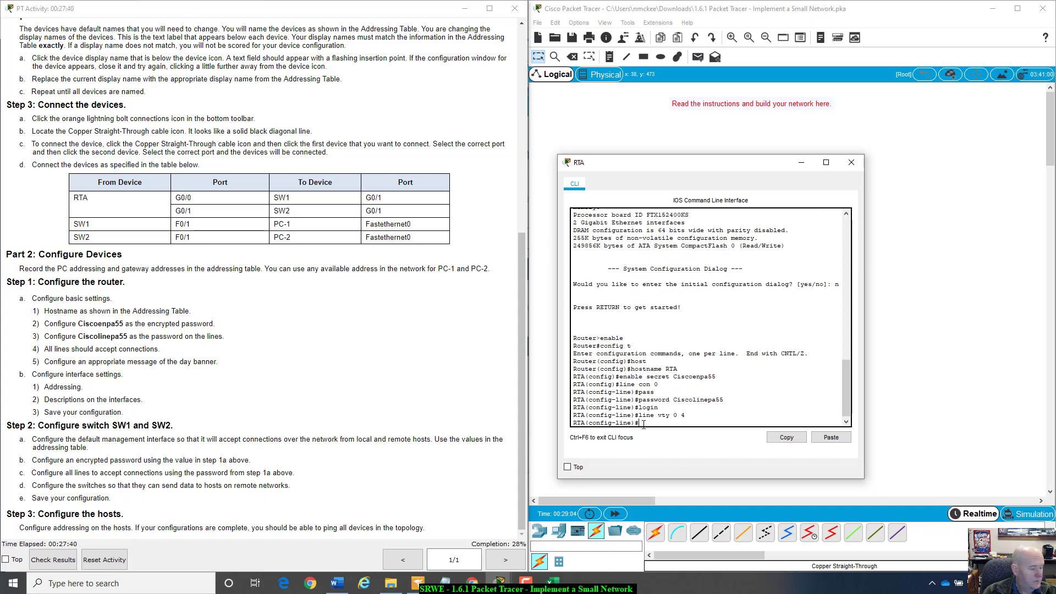
pyautogui.write('pass')
pyautogui.press('Tab')
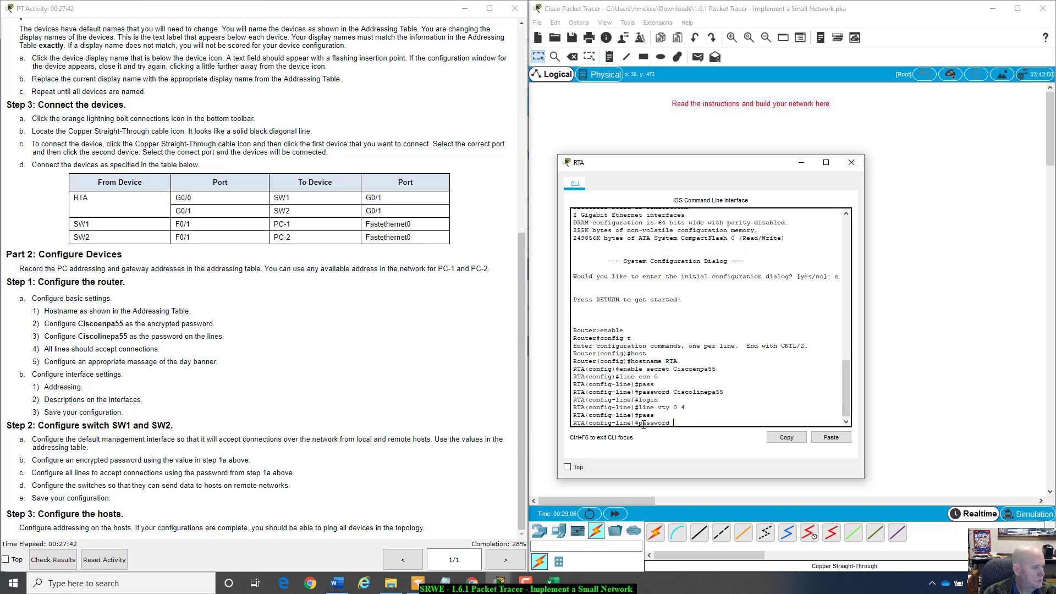
pyautogui.write('Ciscoline')
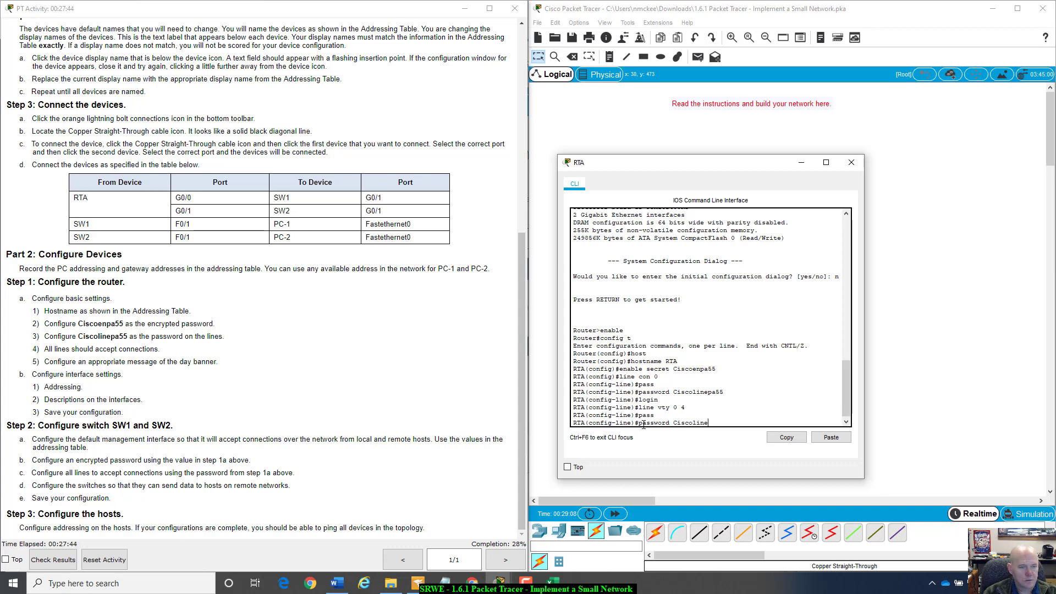
pyautogui.write('pa55')
pyautogui.press('Return')
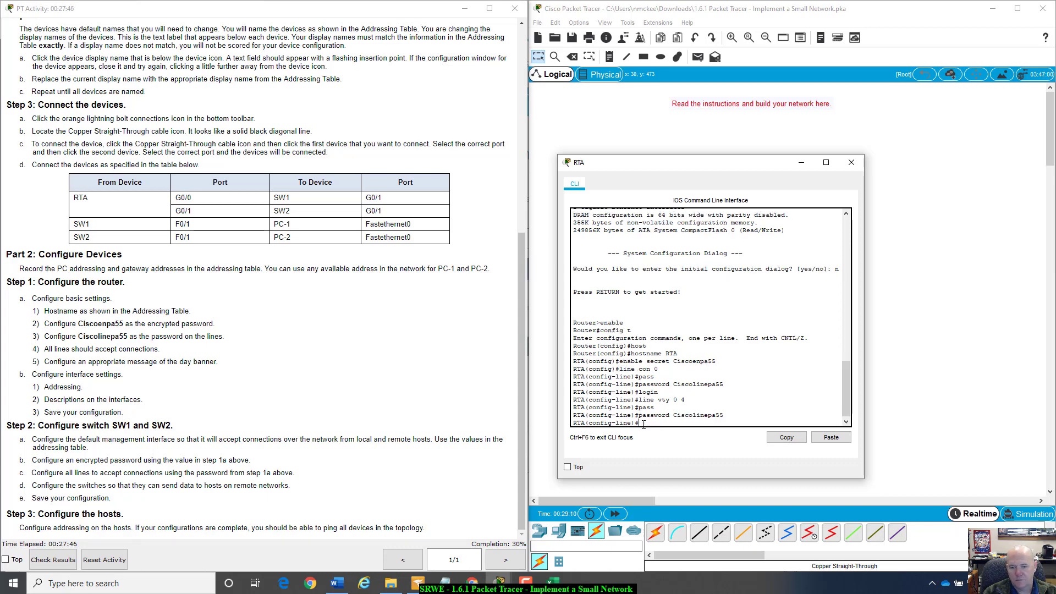
pyautogui.write('lo')
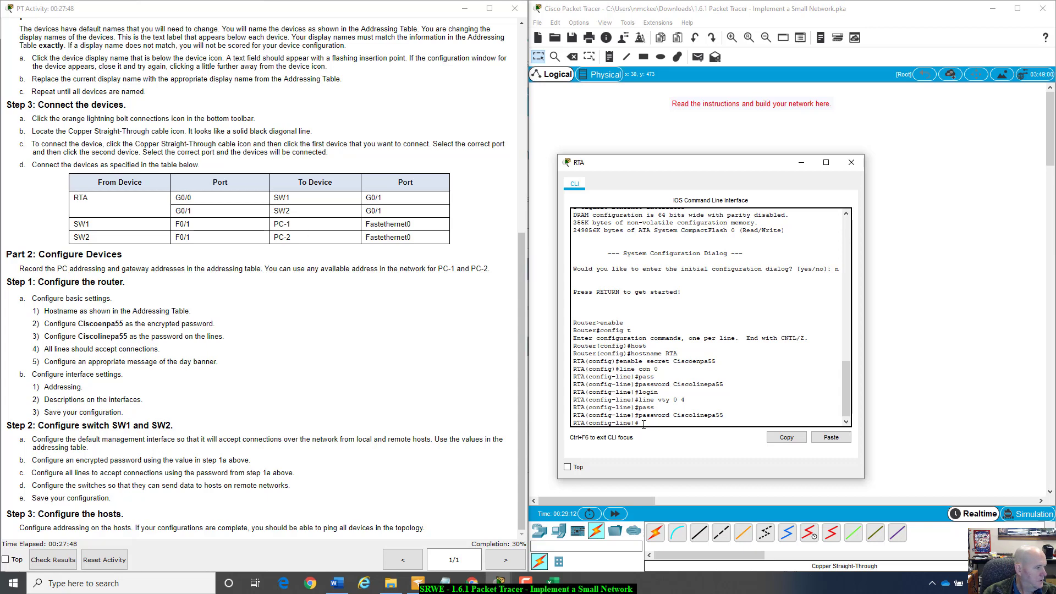
pyautogui.write('gin')
pyautogui.press('Return')
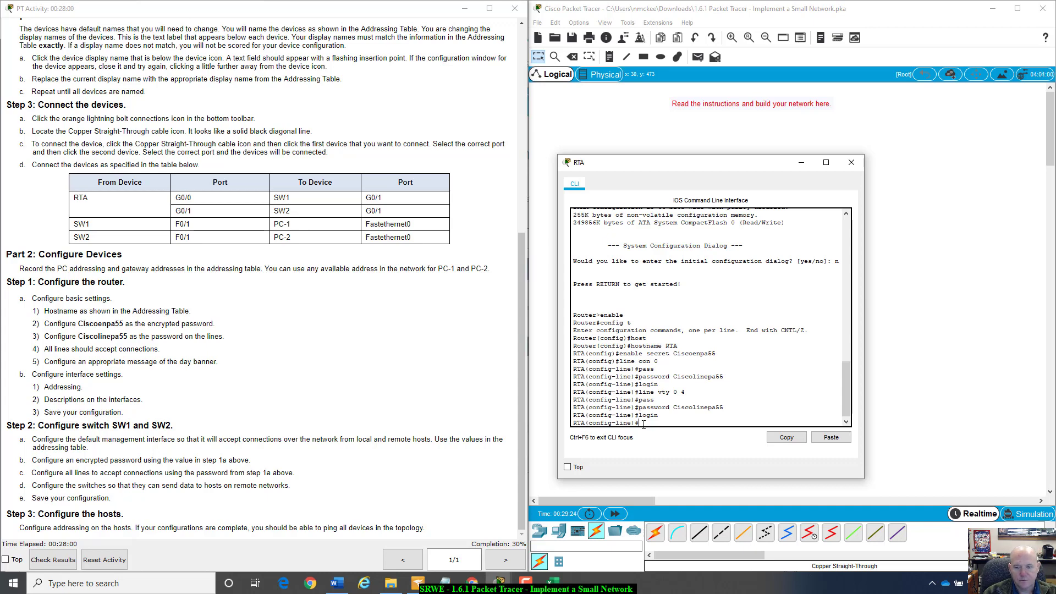
# - Enter interface configuration for G0/0 and review the interface items in the instructions
pyautogui.write('int ')
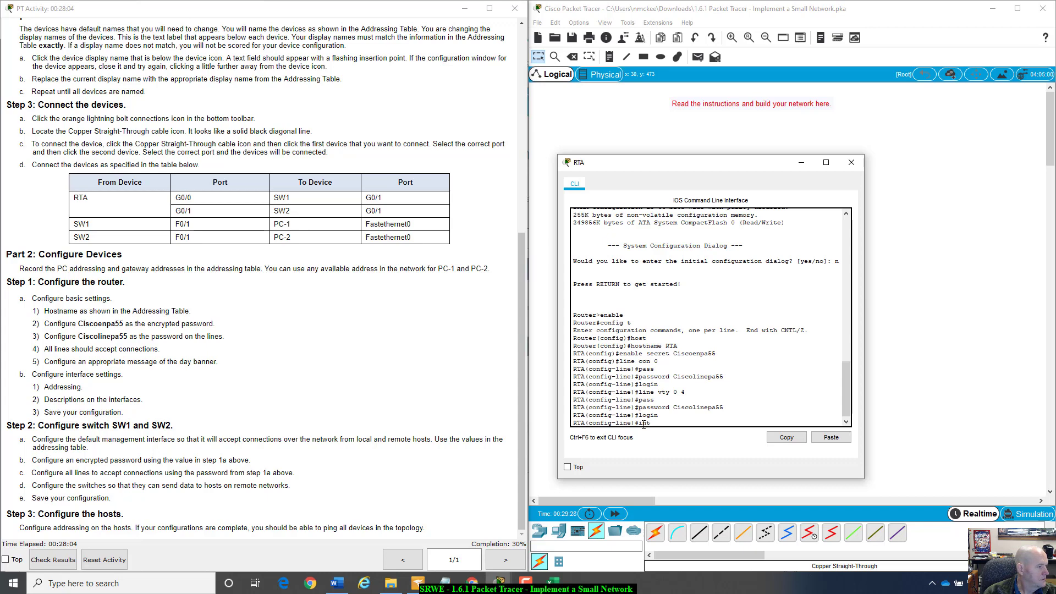
pyautogui.write('g')
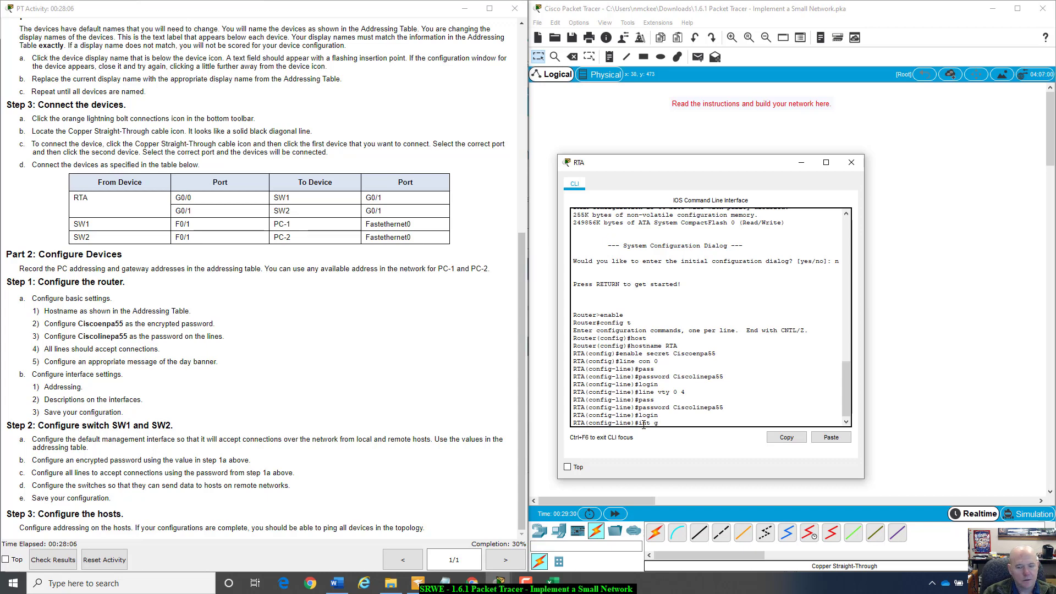
pyautogui.write('0/0')
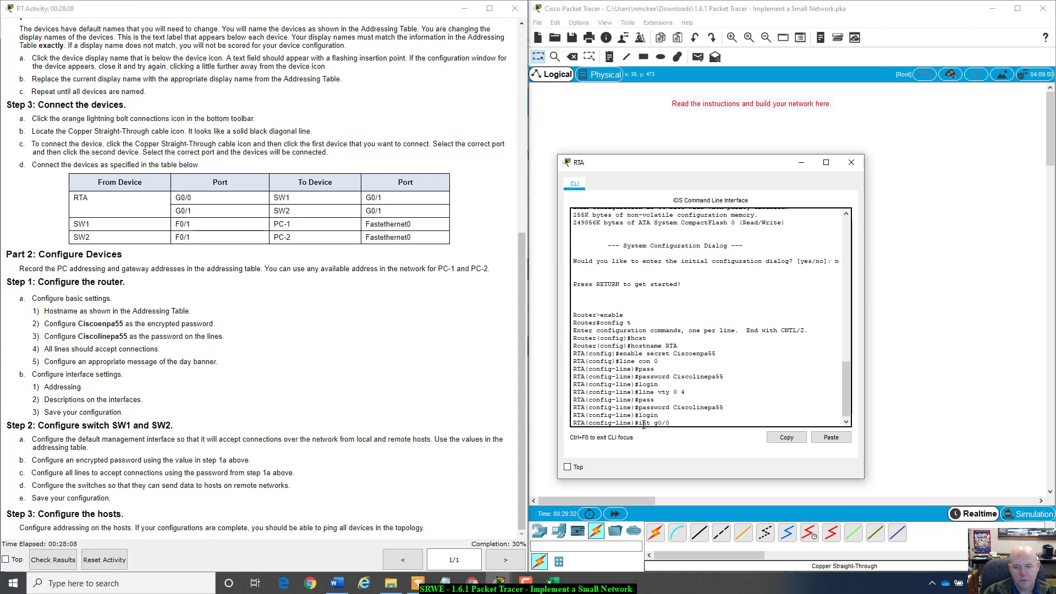
pyautogui.press('Return')
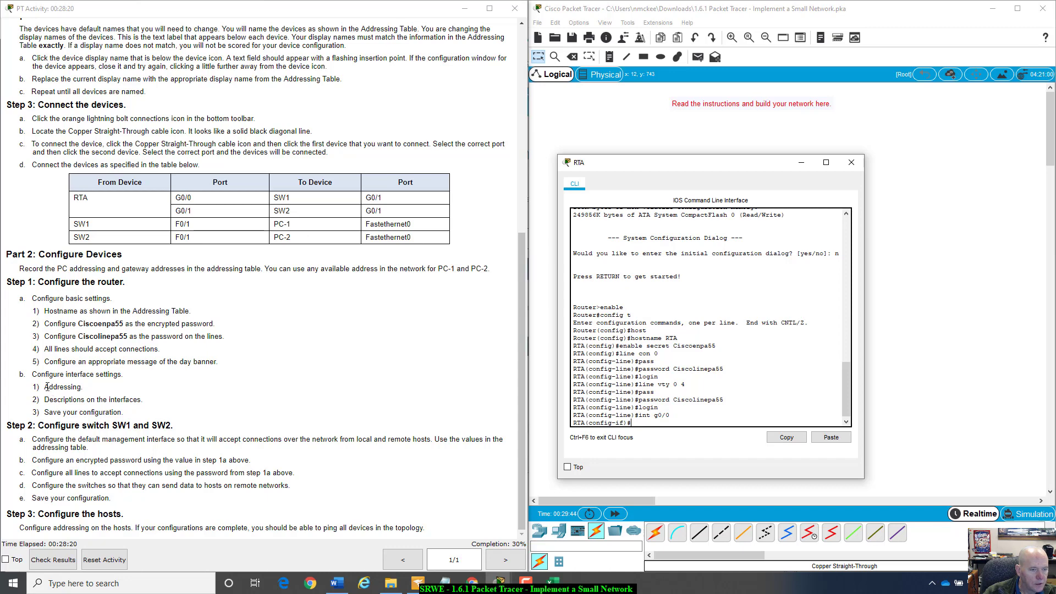
pyautogui.moveTo(43, 386); pyautogui.dragTo(155, 414)
pyautogui.click(134, 418)
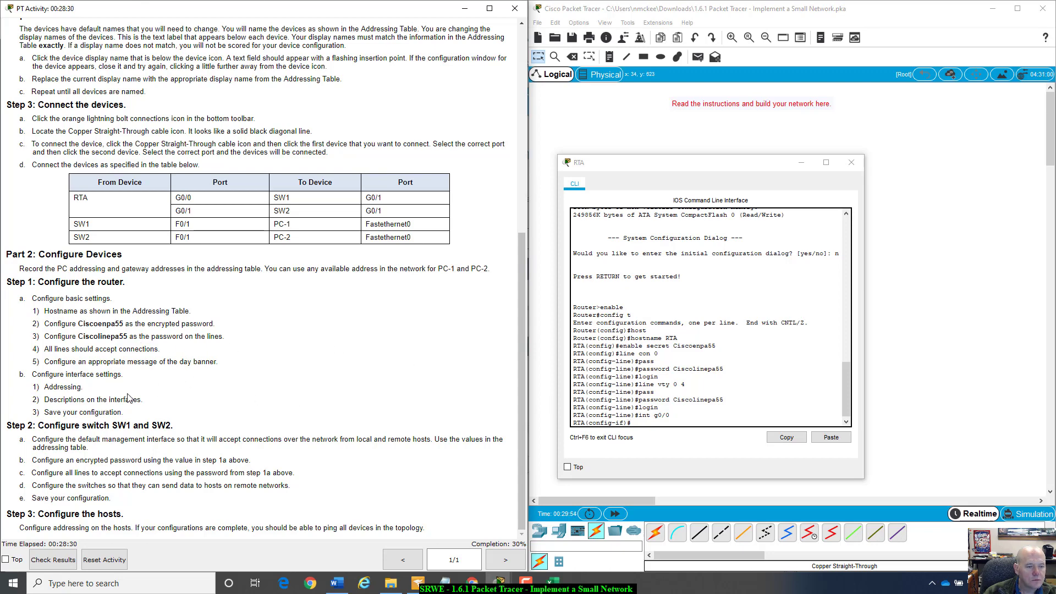
pyautogui.scroll(3, 127, 397)
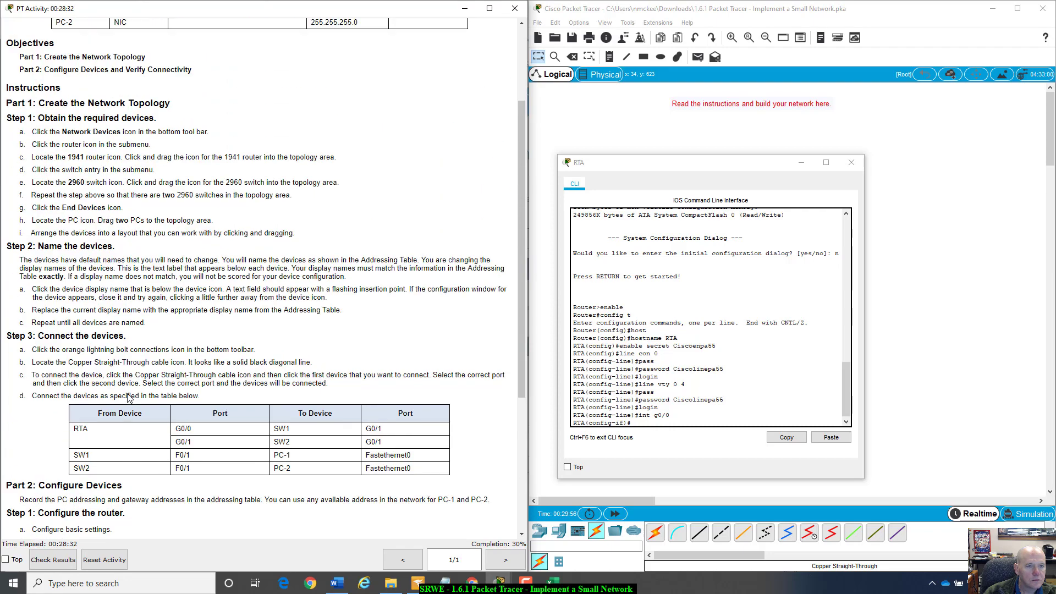
pyautogui.scroll(1, 127, 397)
pyautogui.scroll(-3, 128, 394)
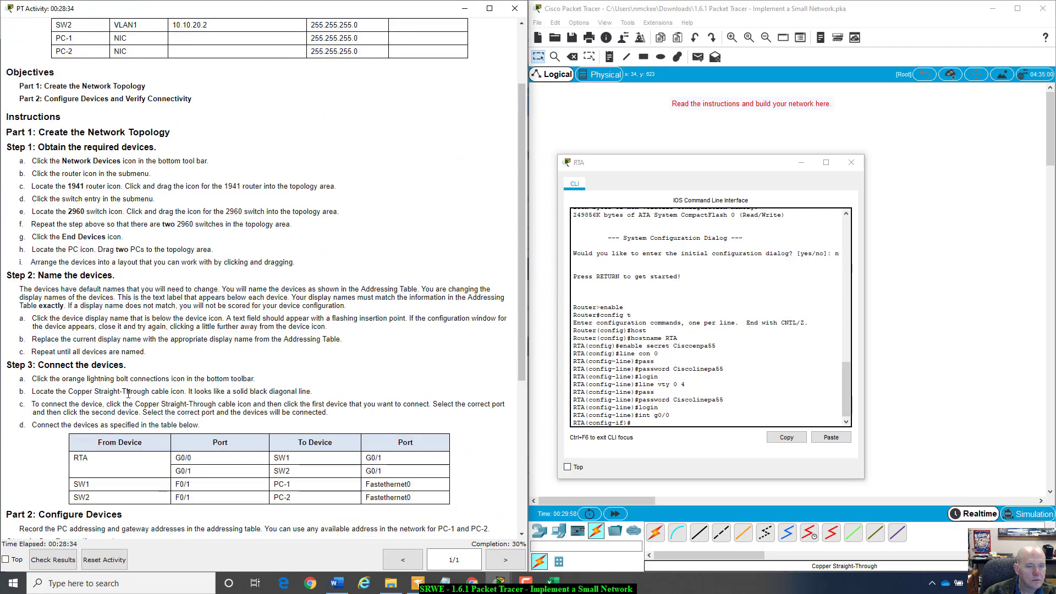
pyautogui.scroll(-2, 127, 393)
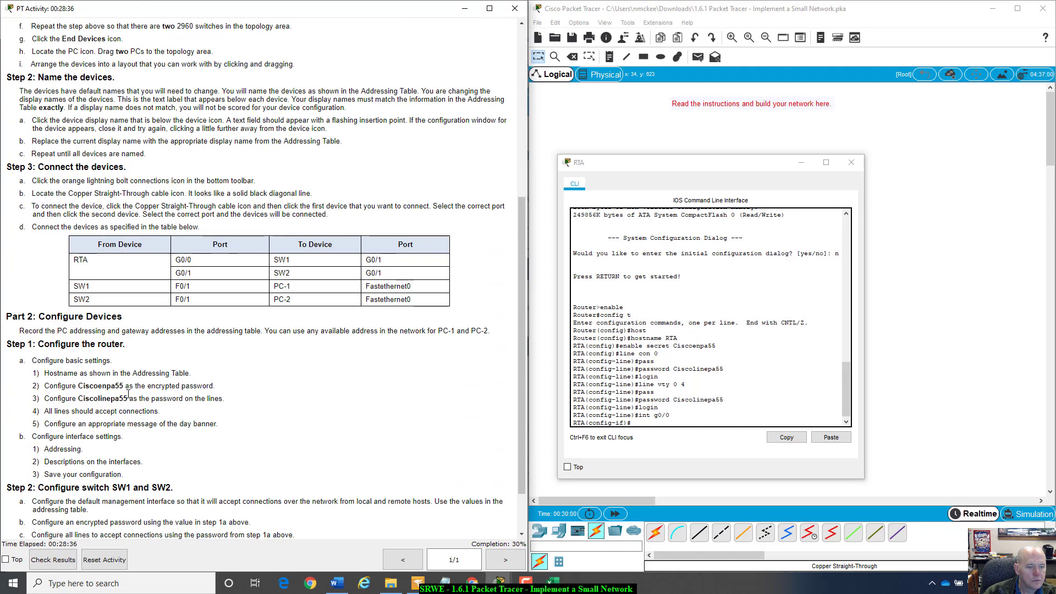
pyautogui.scroll(1, 128, 397)
# - Begin the G0/0 description with 'Connected to S'
pyautogui.click(653, 423)
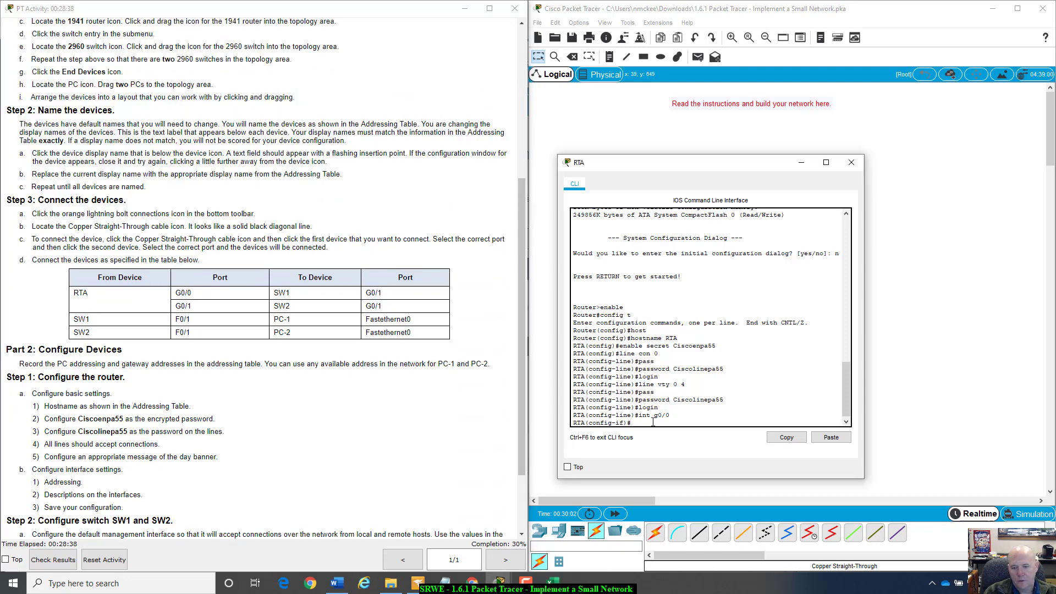
pyautogui.write('des')
pyautogui.press('Tab')
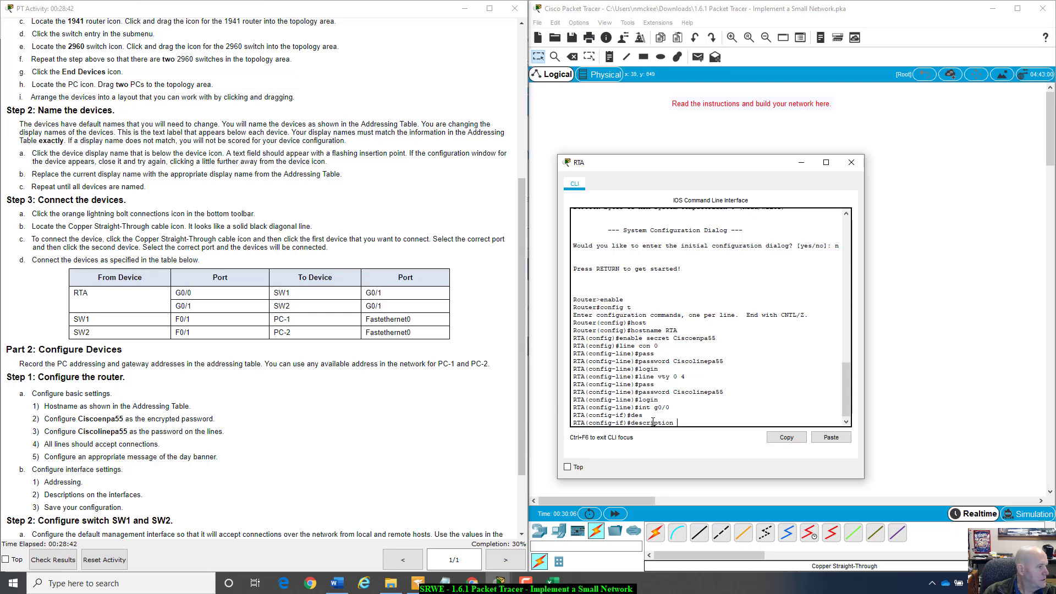
pyautogui.write('Connecte')
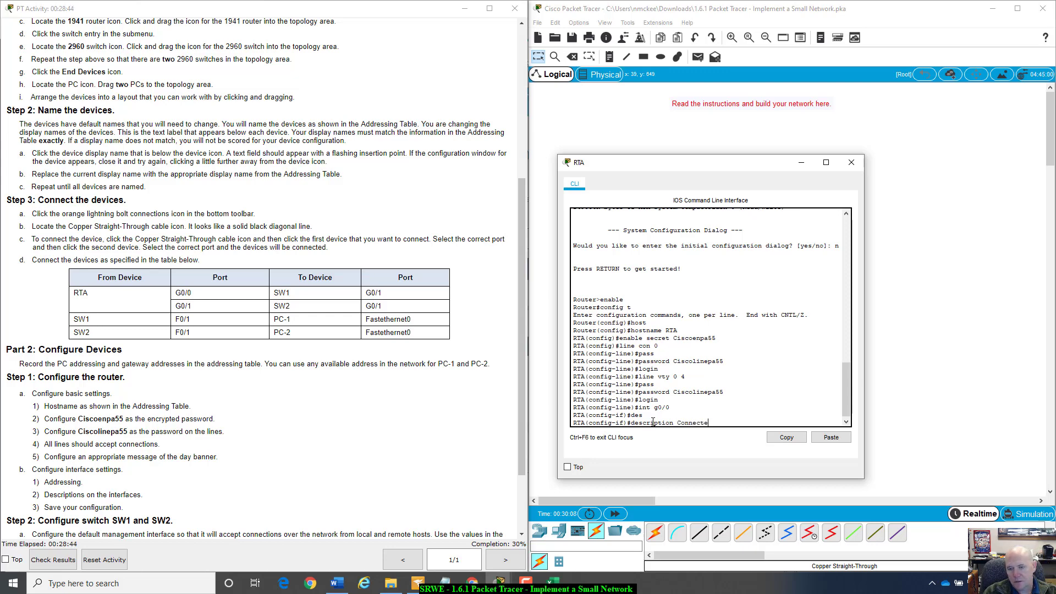
pyautogui.write('d to')
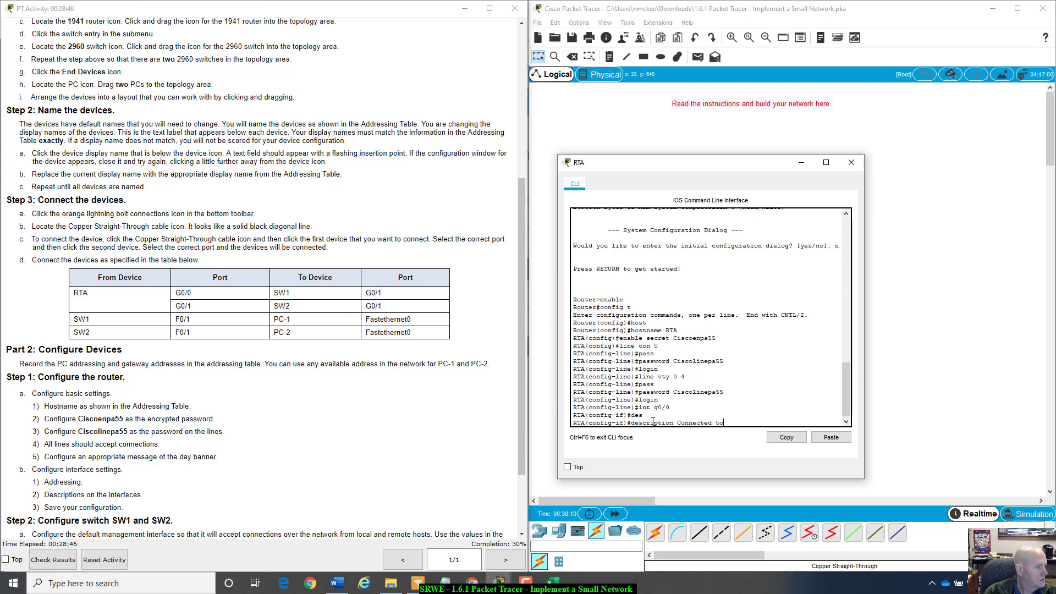
pyautogui.write(' S')
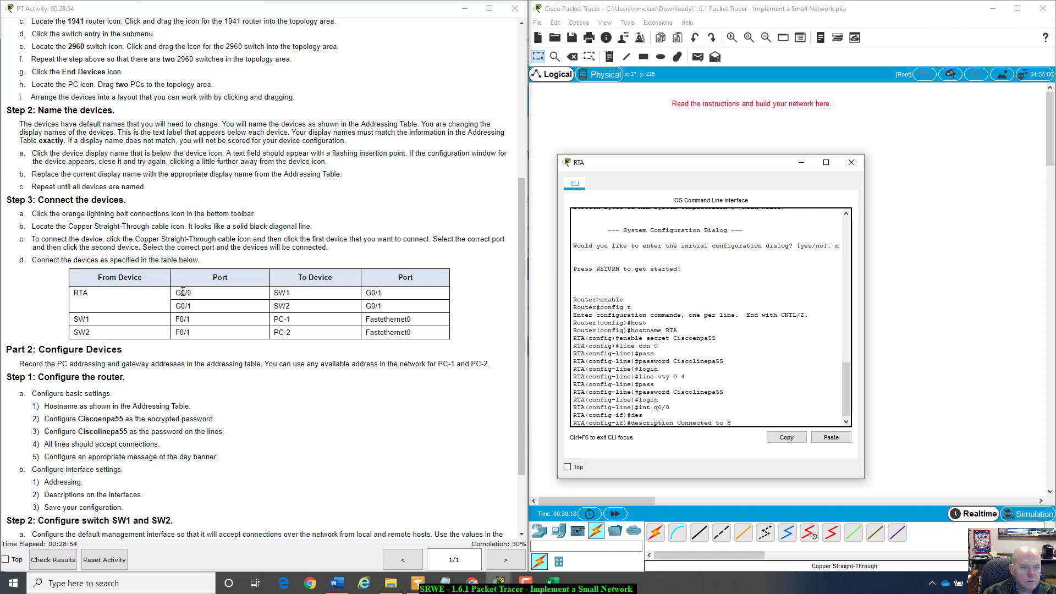
pyautogui.scroll(1, 250, 330)
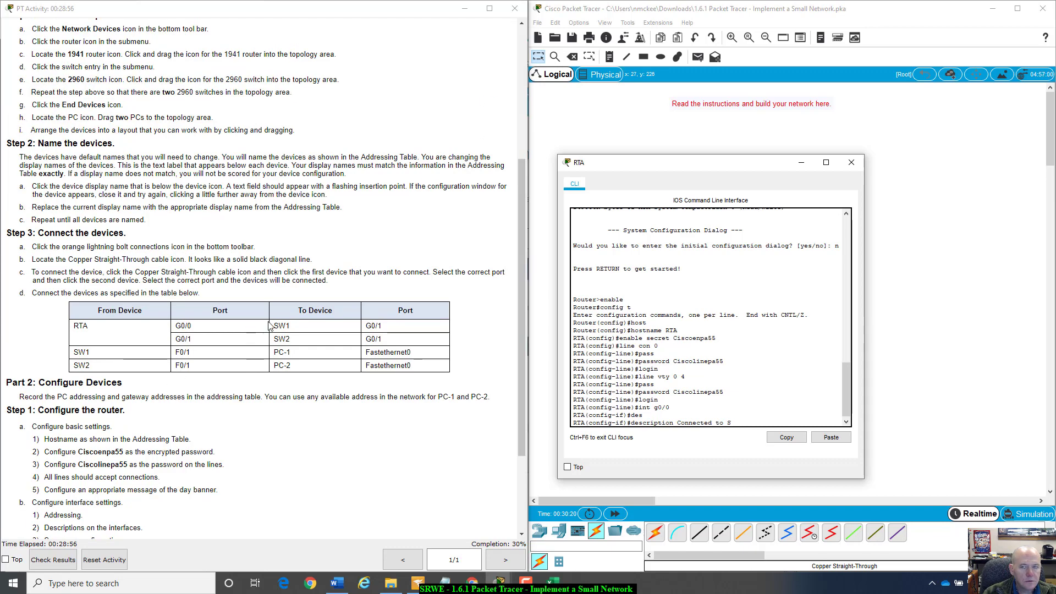
# - Move the RTA terminal aside to uncover the topology and port table
pyautogui.moveTo(682, 163); pyautogui.dragTo(272, 306)
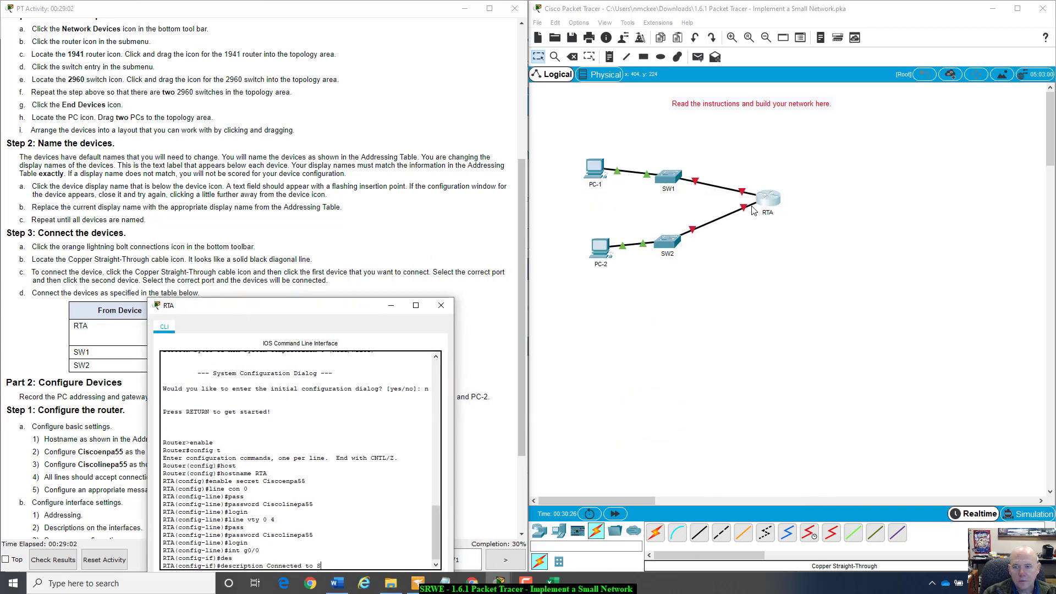
pyautogui.click(753, 211)
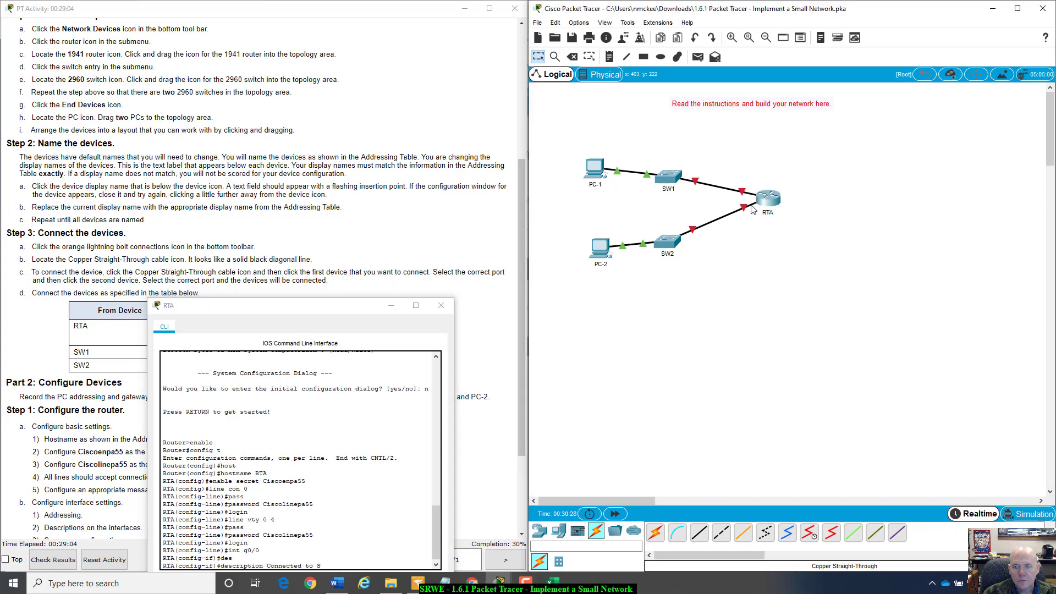
pyautogui.moveTo(355, 307); pyautogui.dragTo(731, 183)
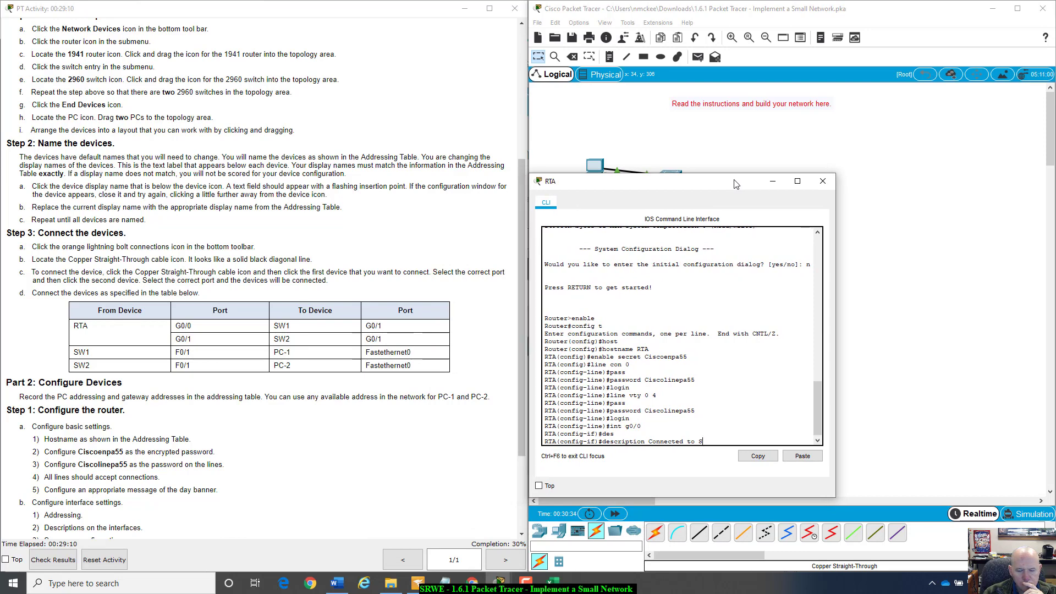
pyautogui.moveTo(733, 184); pyautogui.dragTo(758, 176)
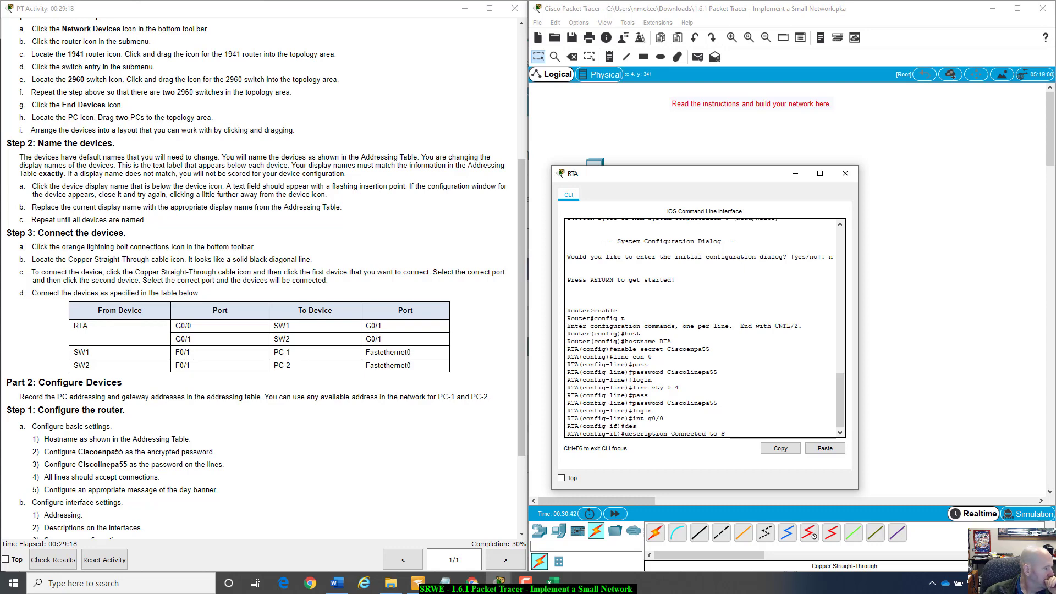
pyautogui.hotkey('alt', 'Tab')
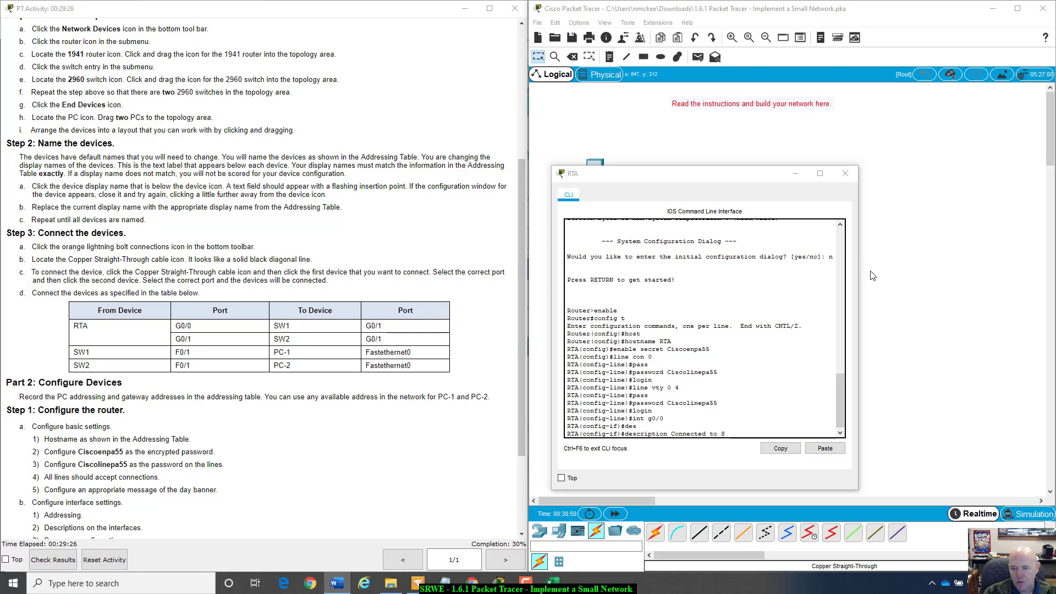
pyautogui.click(709, 291)
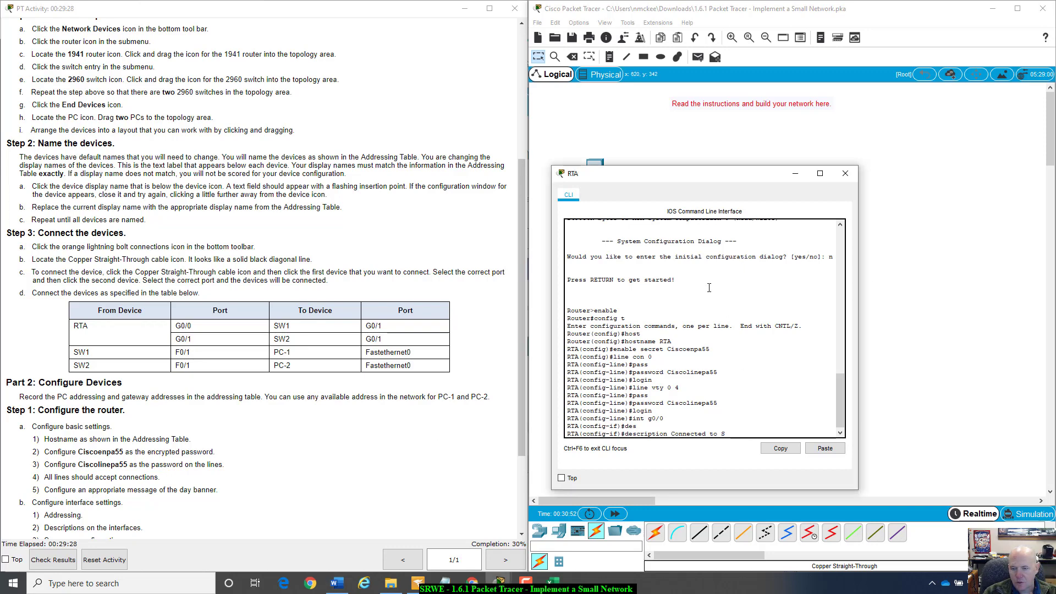
# - Lower the RTA terminal and check the SW1–RTA link's port labels
pyautogui.moveTo(703, 176); pyautogui.dragTo(709, 240)
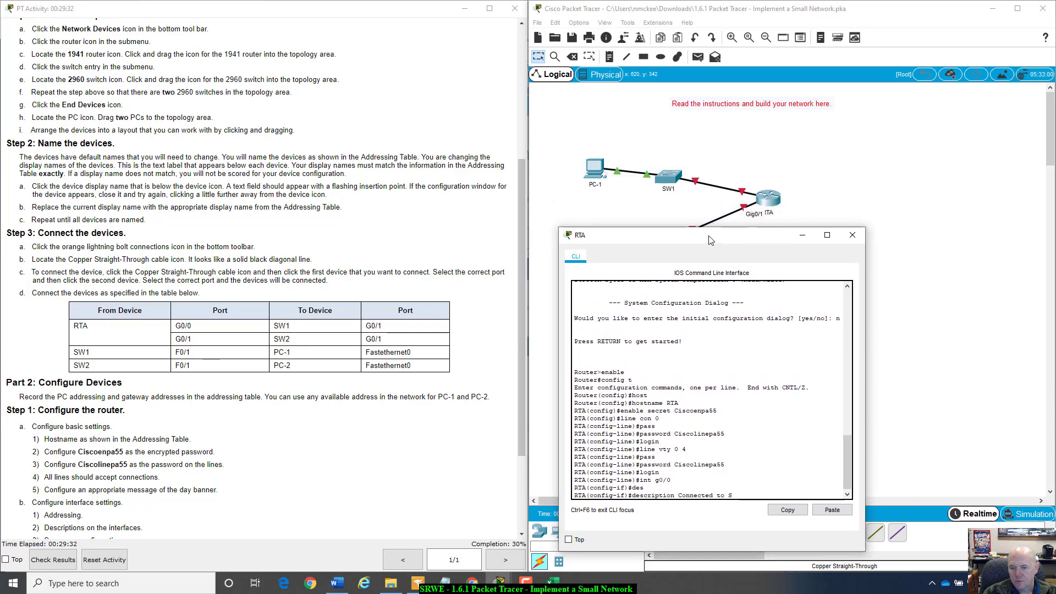
pyautogui.moveTo(709, 239); pyautogui.dragTo(713, 271)
pyautogui.click(808, 209)
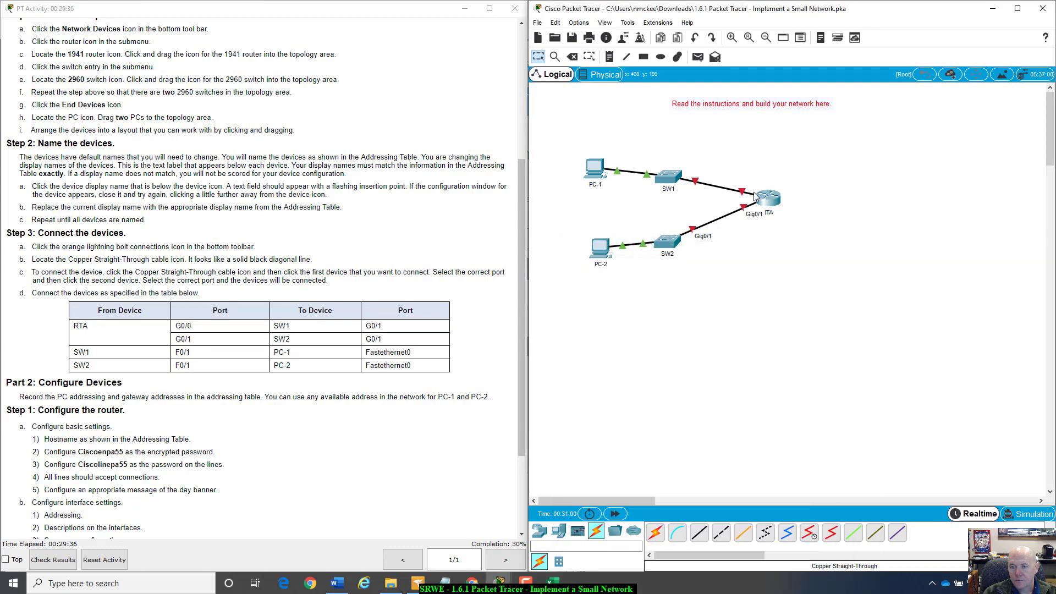
pyautogui.moveTo(755, 193)
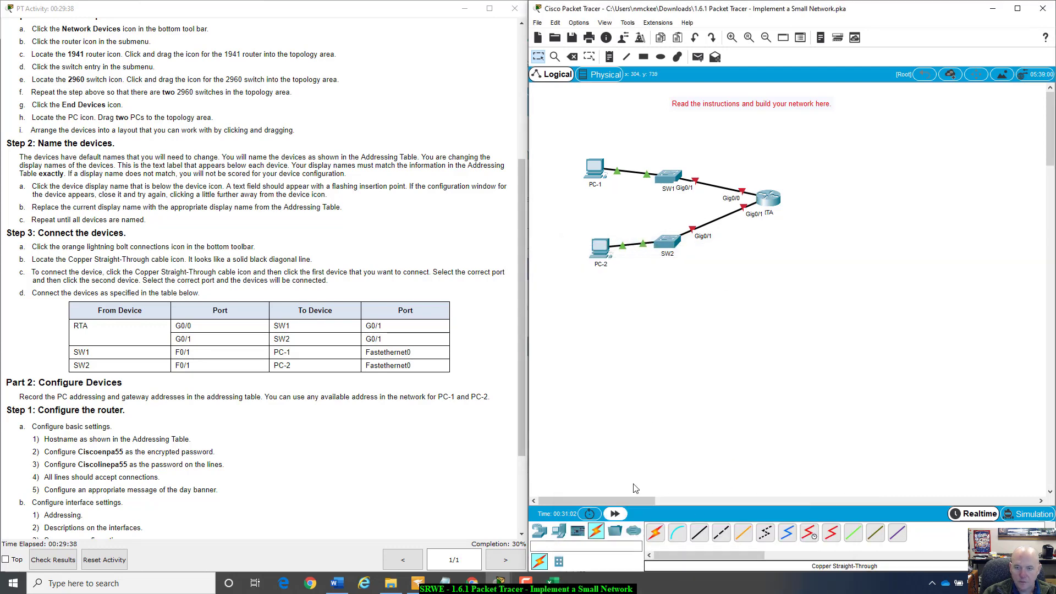
pyautogui.click(780, 203)
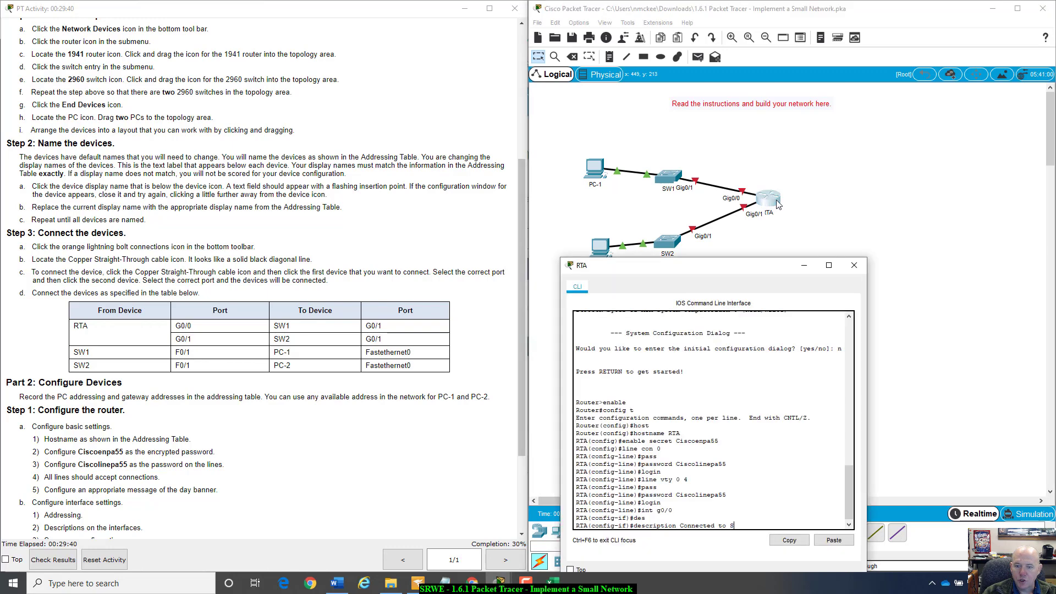
# - Complete the G0/0 description as 'Connected to SW1 port G0/1', then enter interface G0/1
pyautogui.write('W1')
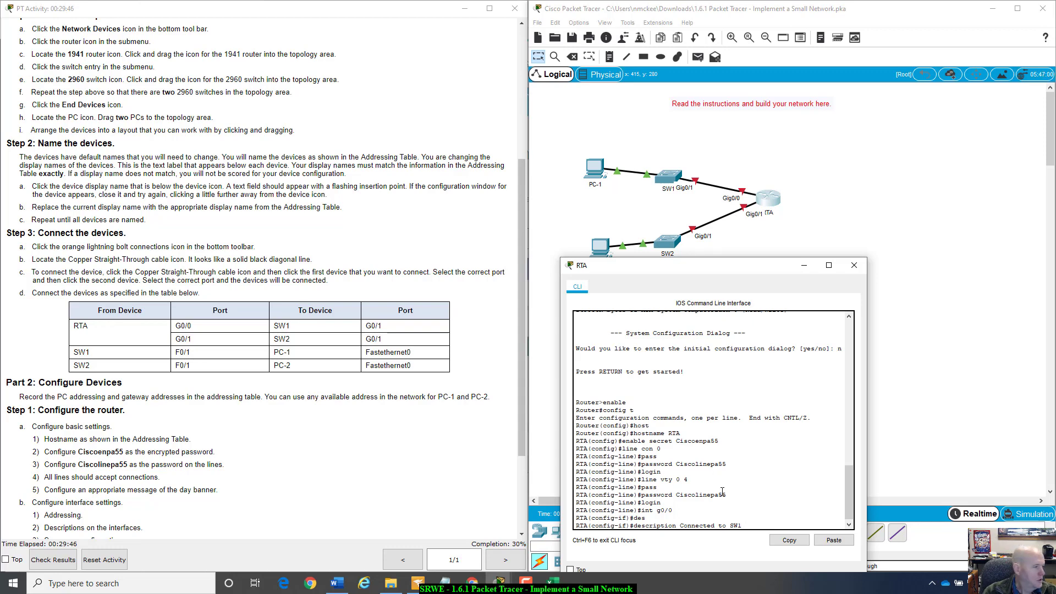
pyautogui.write(' port G0/1')
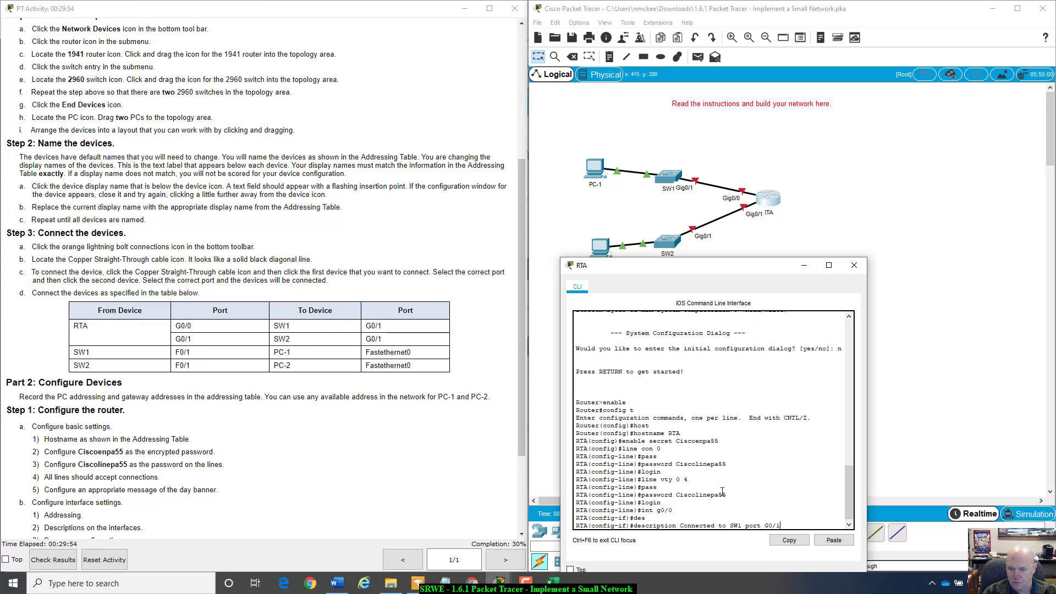
pyautogui.press('Return')
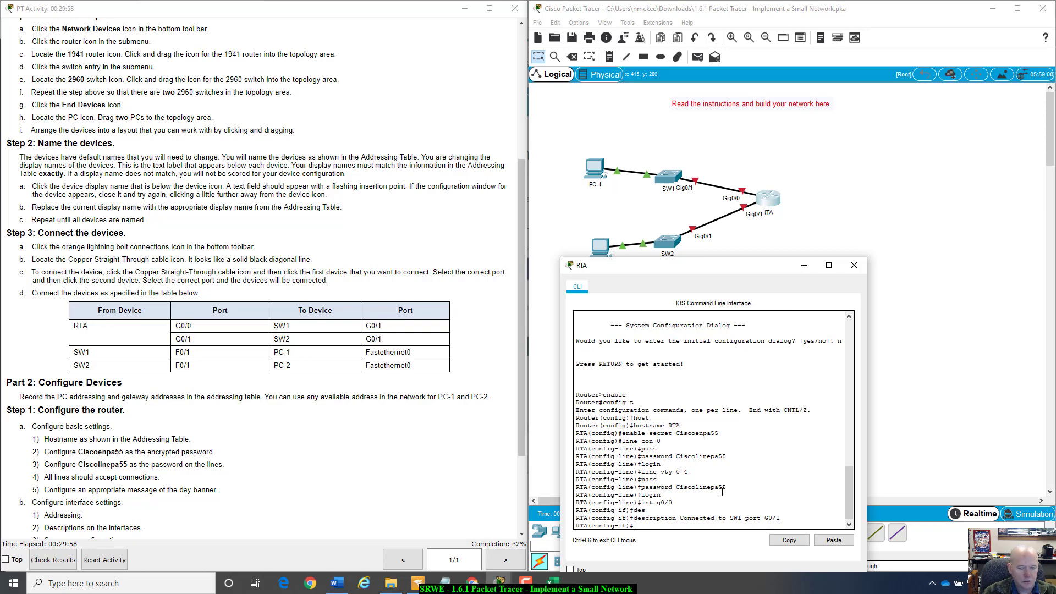
pyautogui.write('int g0')
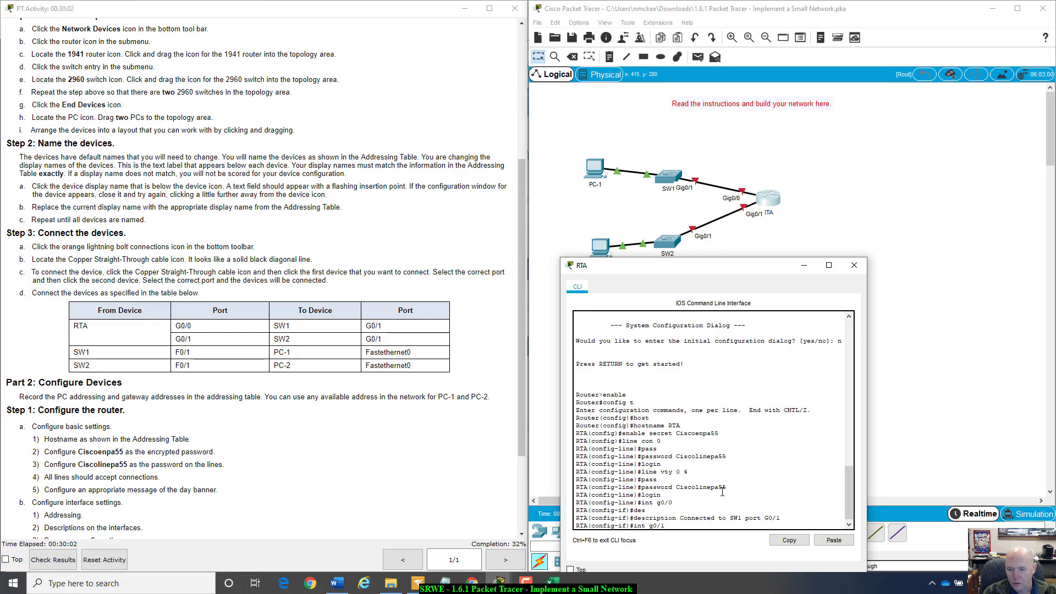
pyautogui.write('/1')
pyautogui.press('Return')
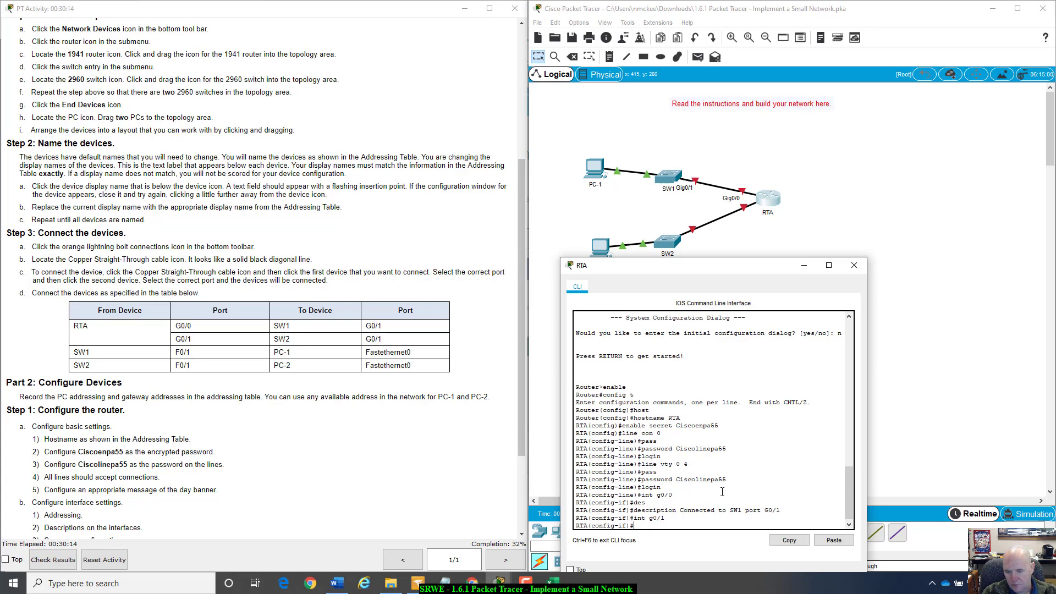
# - Return to interface G0/0 and start its ip address command
pyautogui.write('nt g0/0')
pyautogui.press('Return')
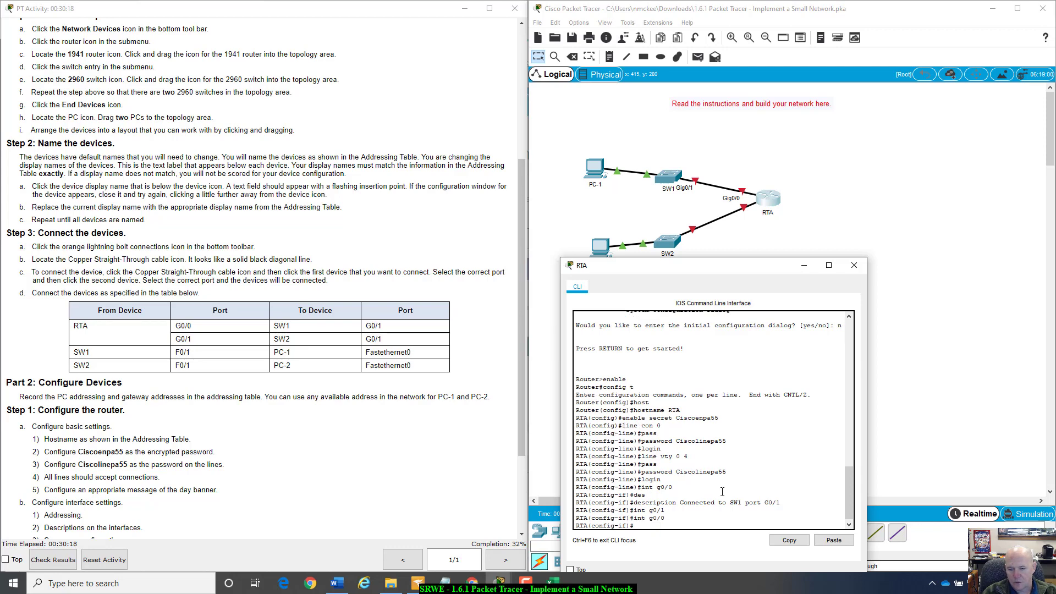
pyautogui.write('ip addr')
pyautogui.press('Tab')
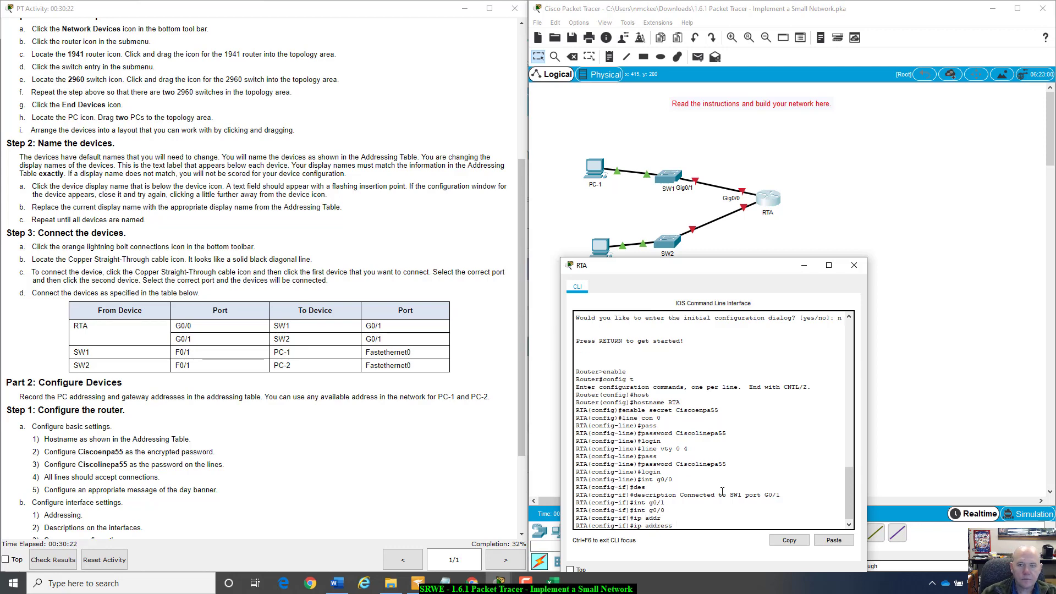
# - Assign G0/0 the address 10.10.10.1 with mask 255.255.255.0
pyautogui.scroll(5, 123, 97)
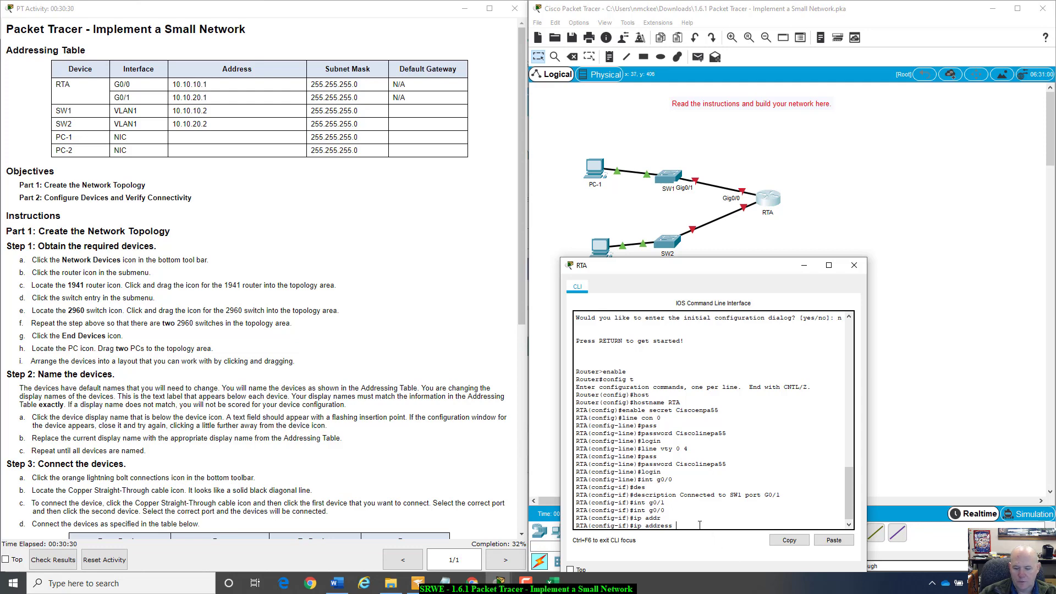
pyautogui.write('10.10.10')
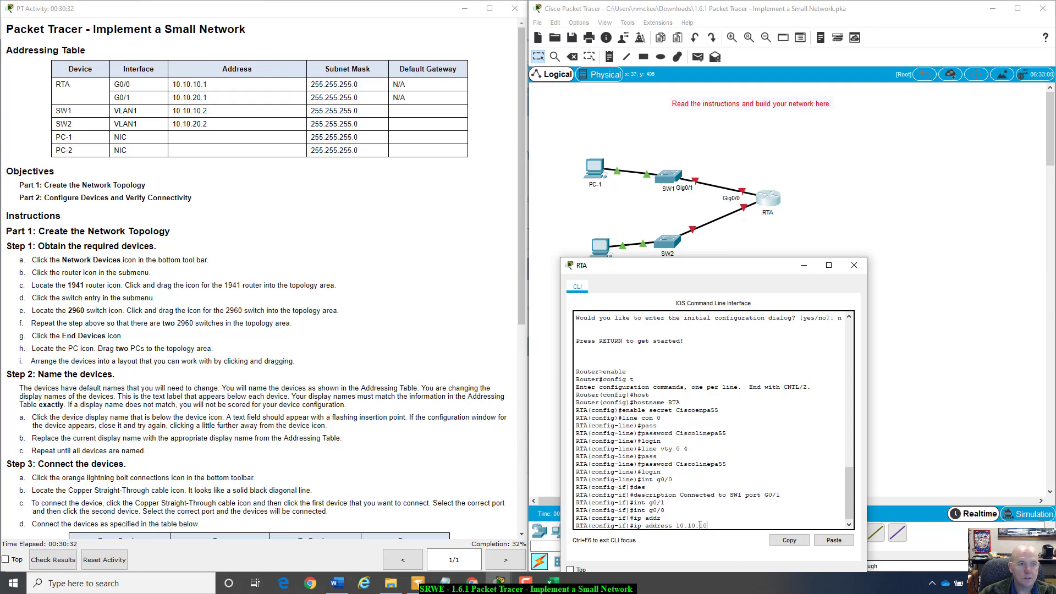
pyautogui.write('.1')
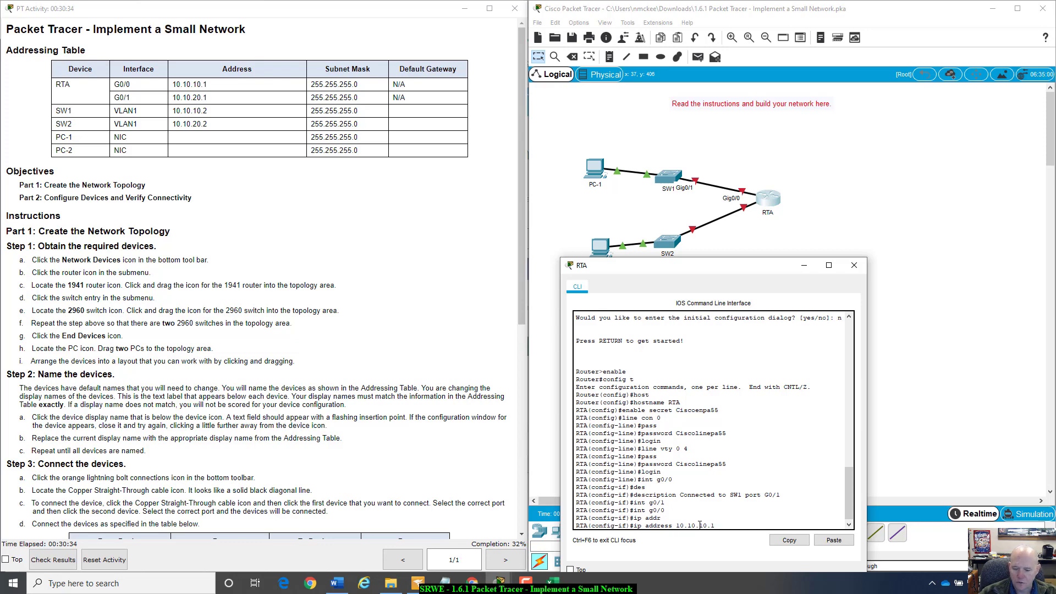
pyautogui.write(' 255.255.255.0')
pyautogui.press('Return')
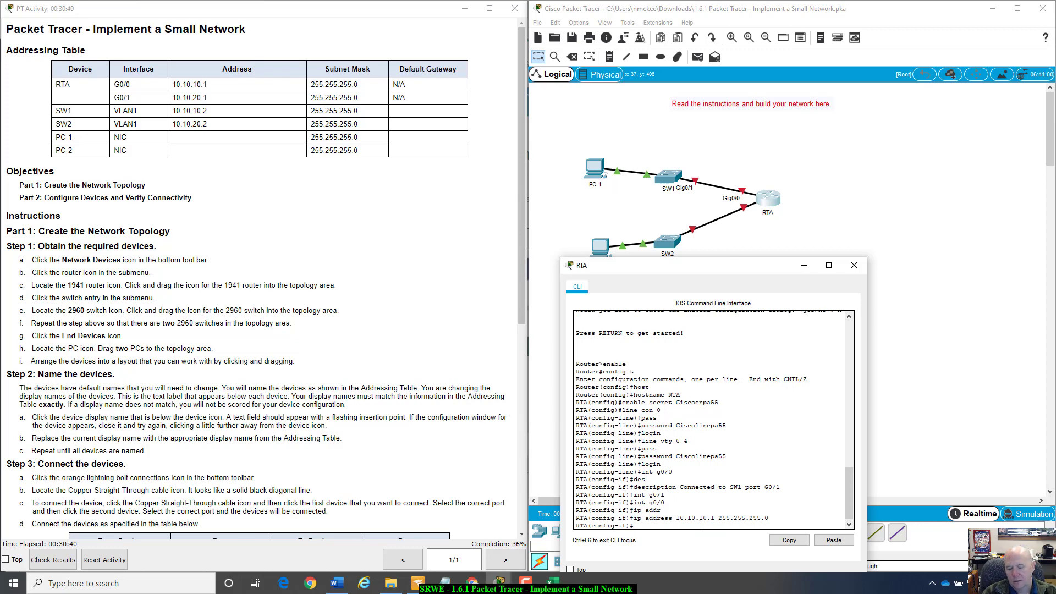
# - Assign interface G0/1 the address 10.10.20.1 with mask 255.255.255.0
pyautogui.write('int g0/1')
pyautogui.press('Return')
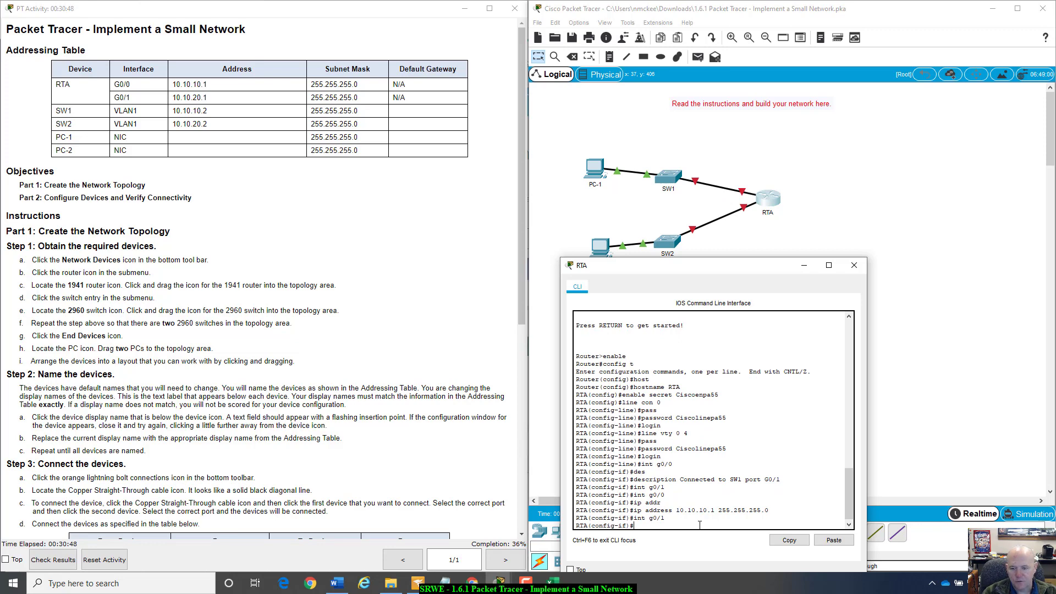
pyautogui.write('ip ad')
pyautogui.press('Tab')
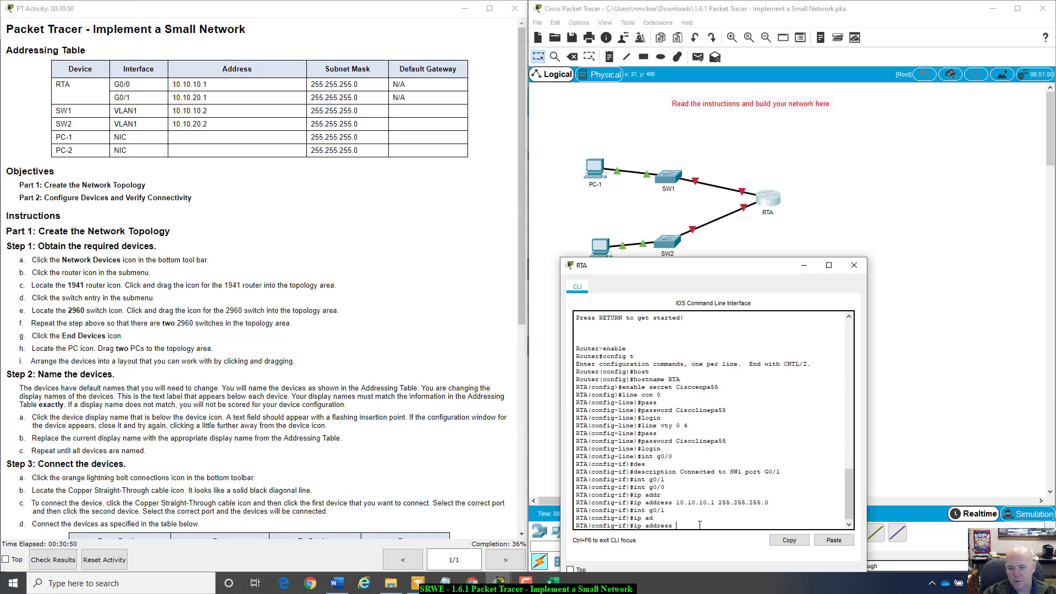
pyautogui.write('10.10.')
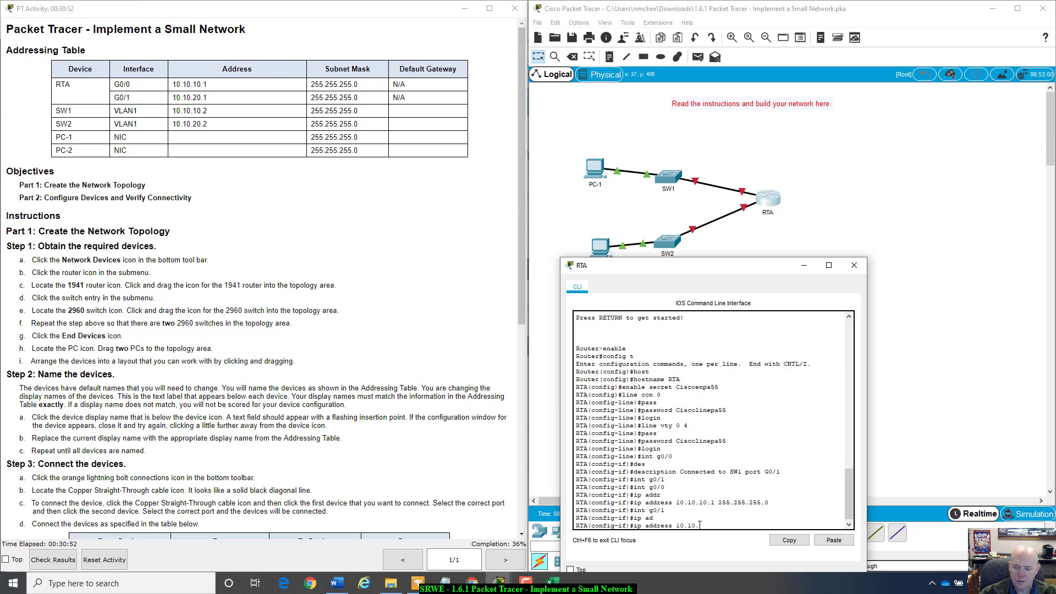
pyautogui.press('BackSpace')
pyautogui.press('BackSpace')
pyautogui.press('BackSpace')
pyautogui.write('20.1')
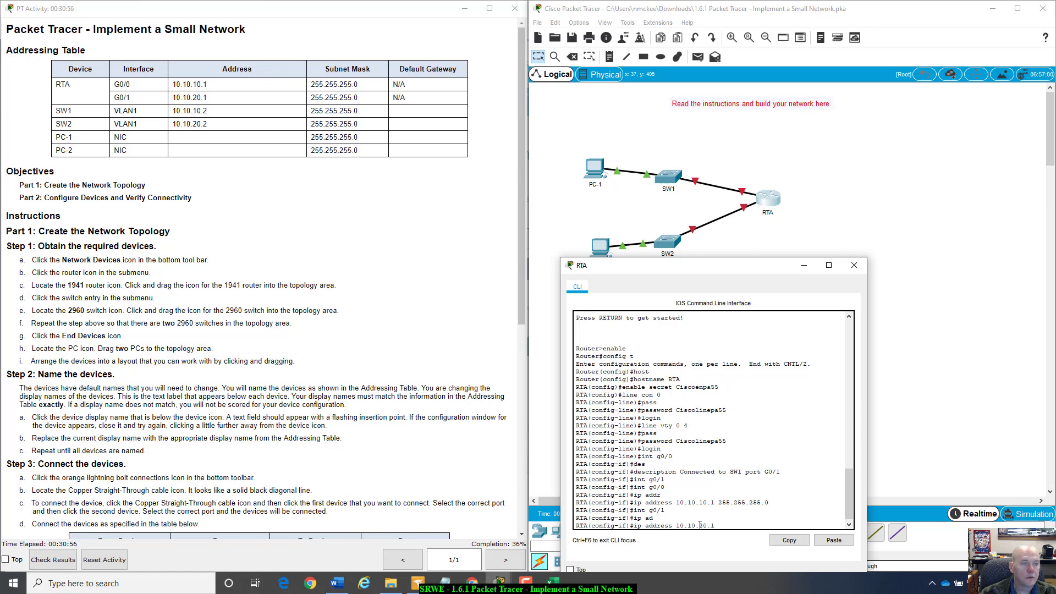
pyautogui.write(' 25')
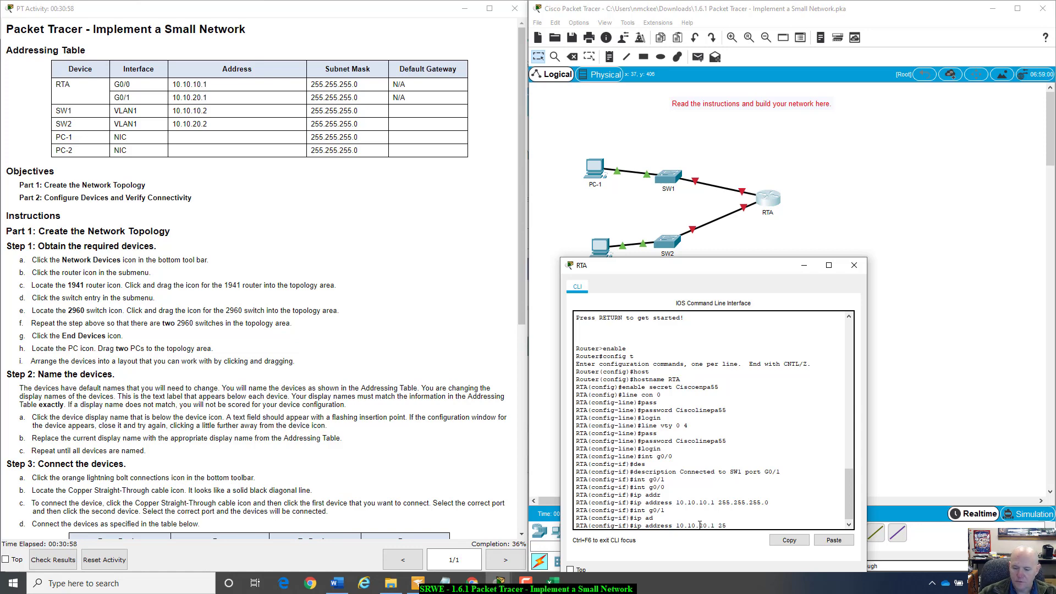
pyautogui.write('5.255.255.')
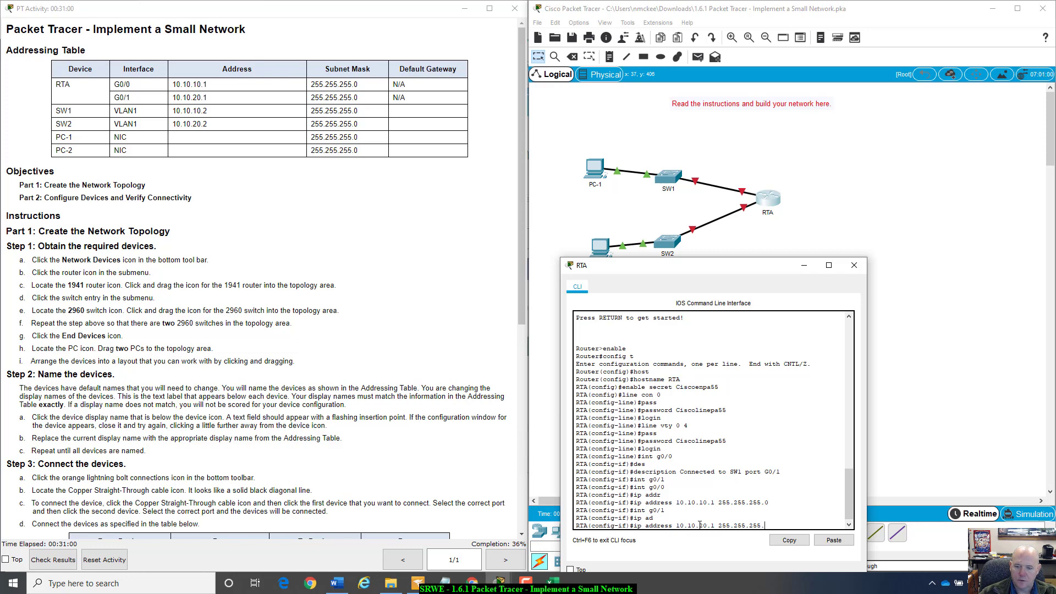
pyautogui.write('0')
pyautogui.press('Return')
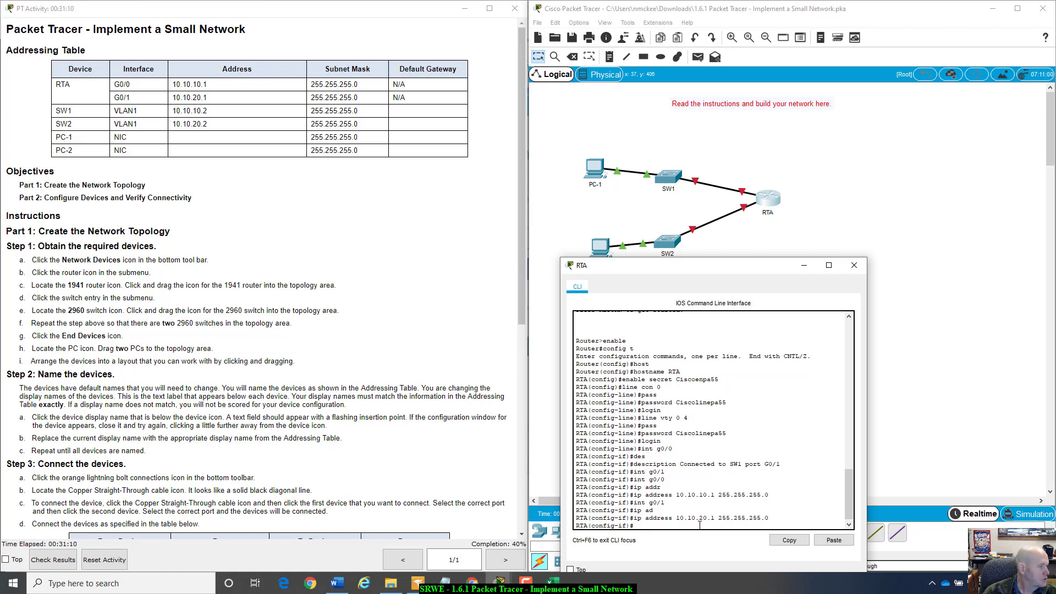
# - Start G0/1's description with 'Connected to SW2 port G0/'
pyautogui.write('de')
pyautogui.press('Tab')
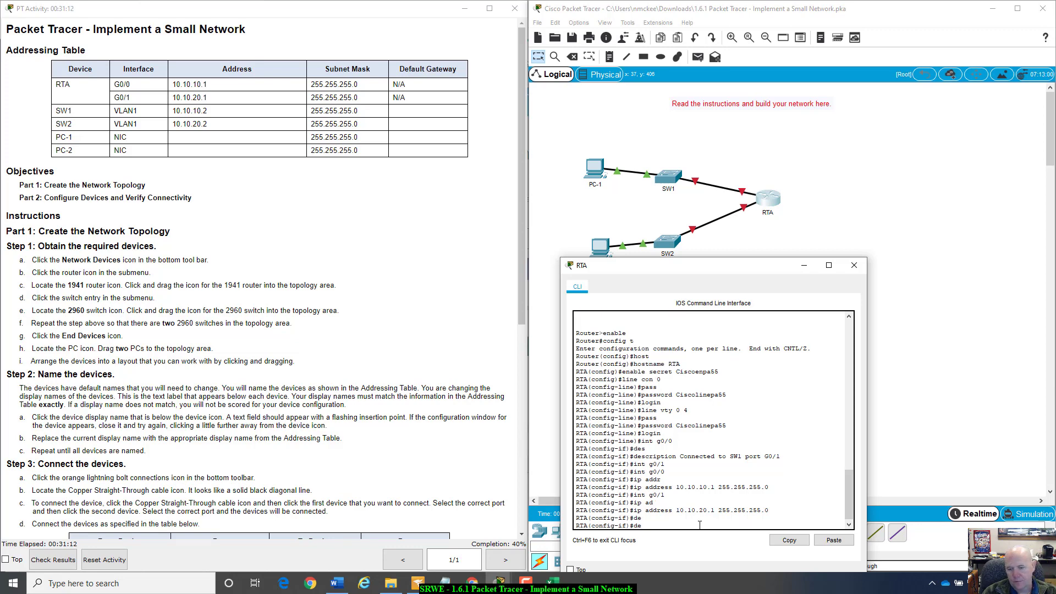
pyautogui.write('sr')
pyautogui.press('Tab')
pyautogui.write('cr')
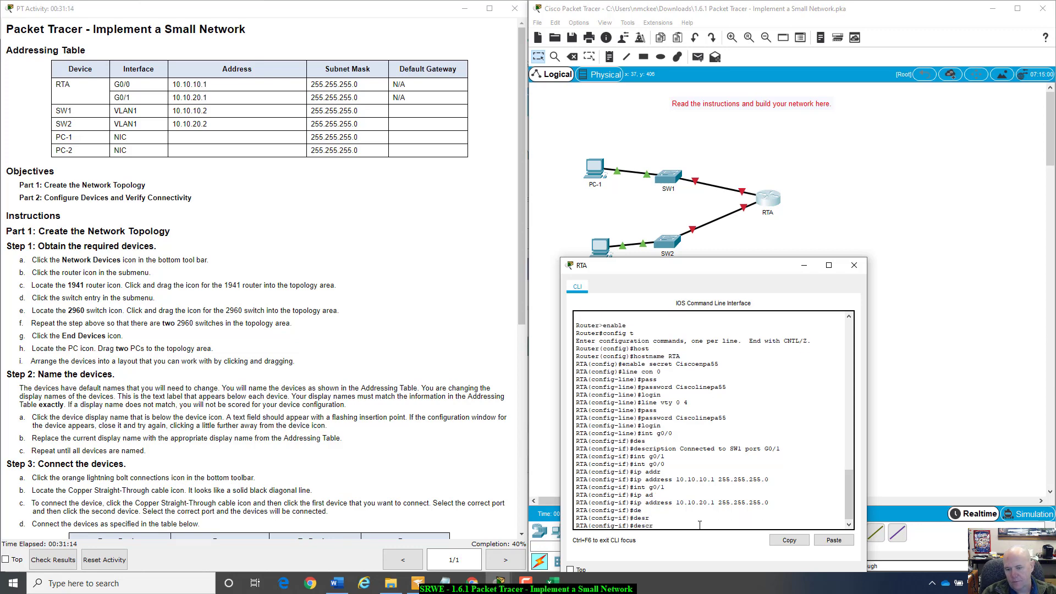
pyautogui.press('Tab')
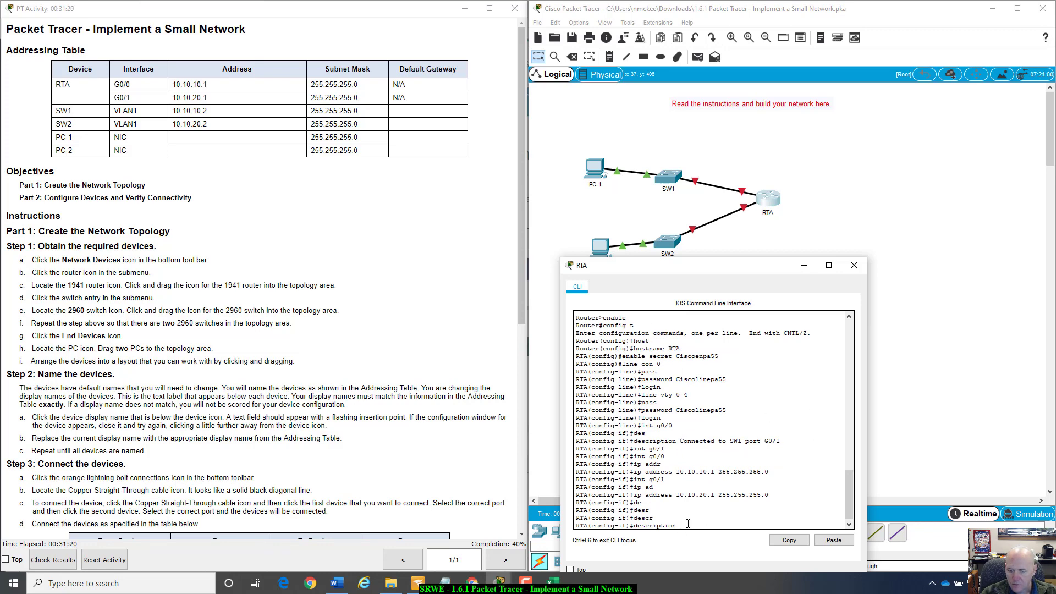
pyautogui.write('Conne')
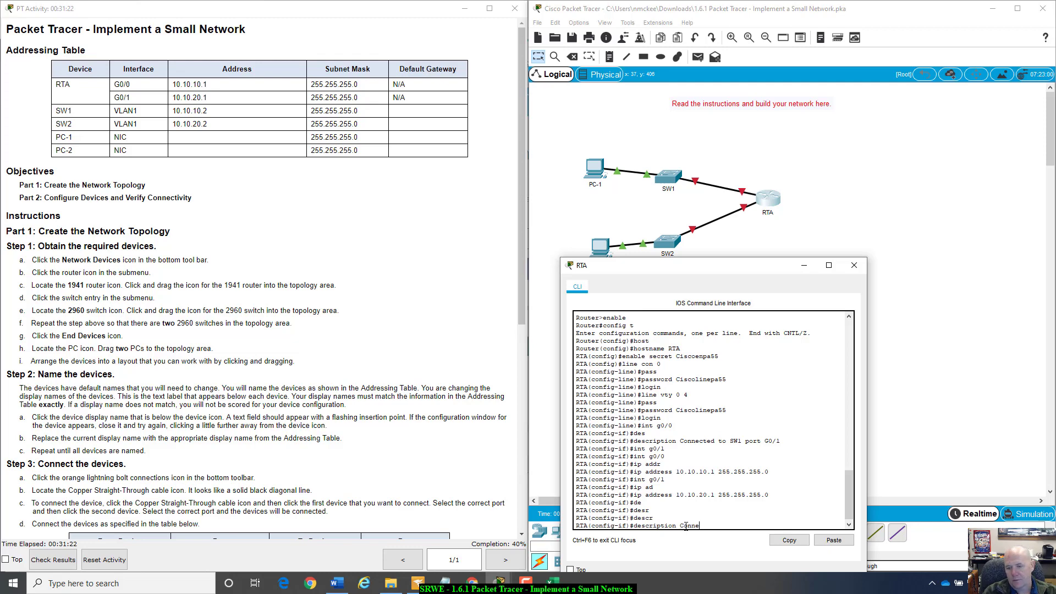
pyautogui.write('cted to SW2 port G0/')
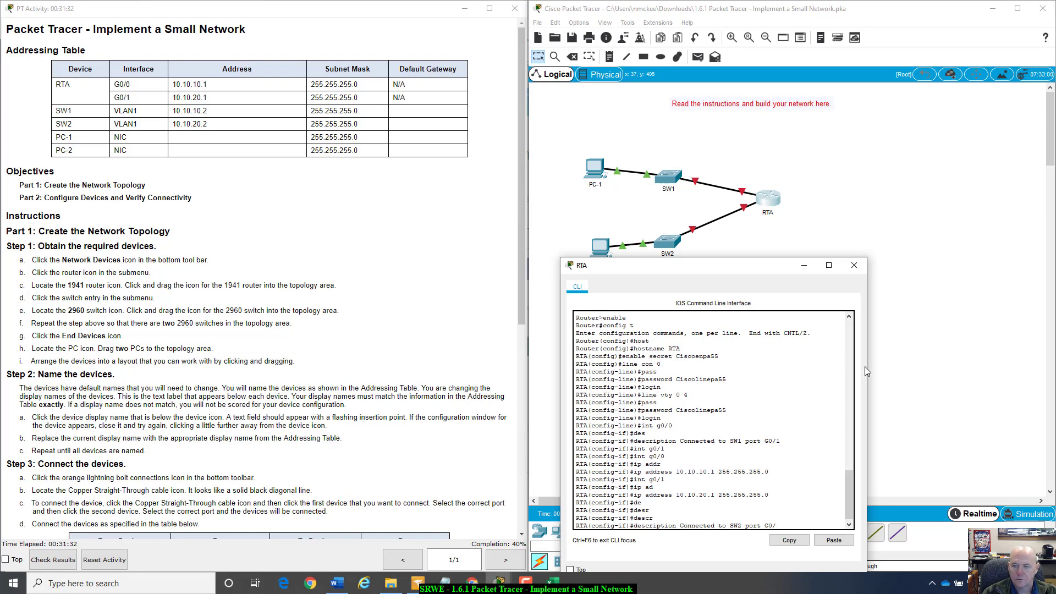
# - Check the SW2–RTA link's port label on the topology
pyautogui.click(814, 243)
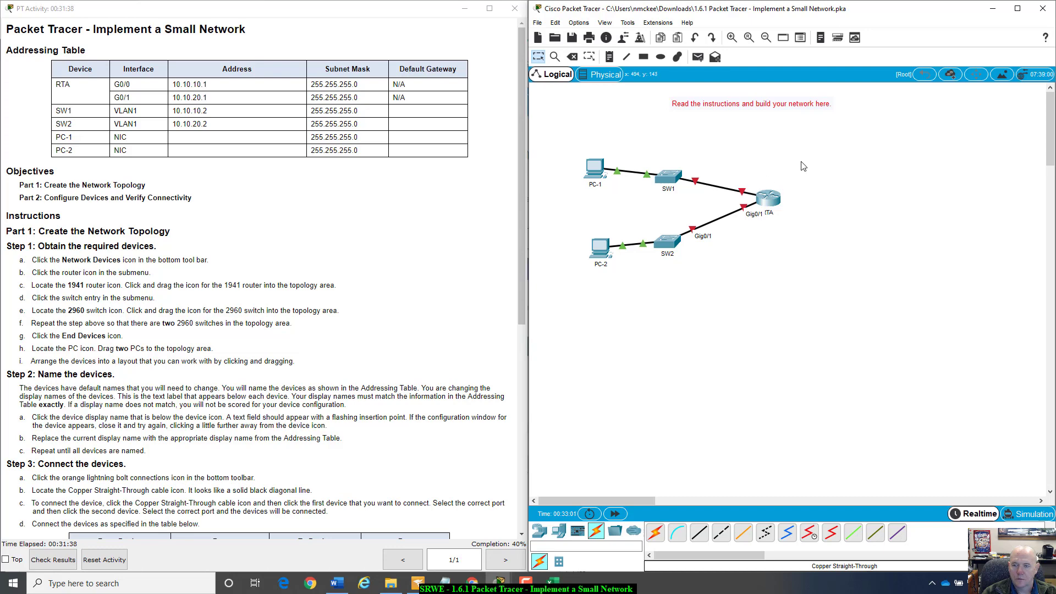
pyautogui.click(755, 204)
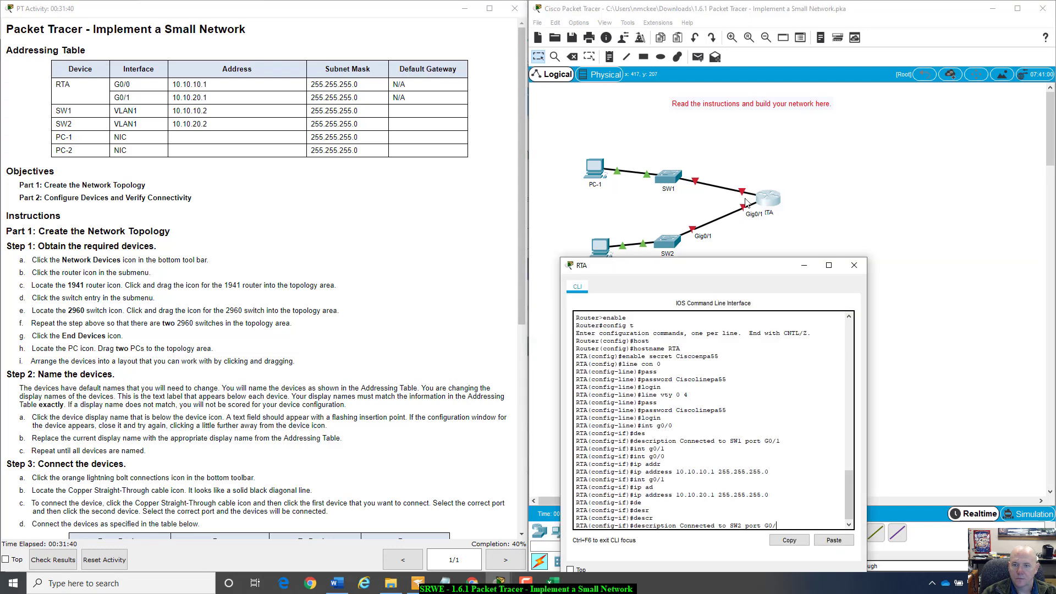
pyautogui.click(792, 227)
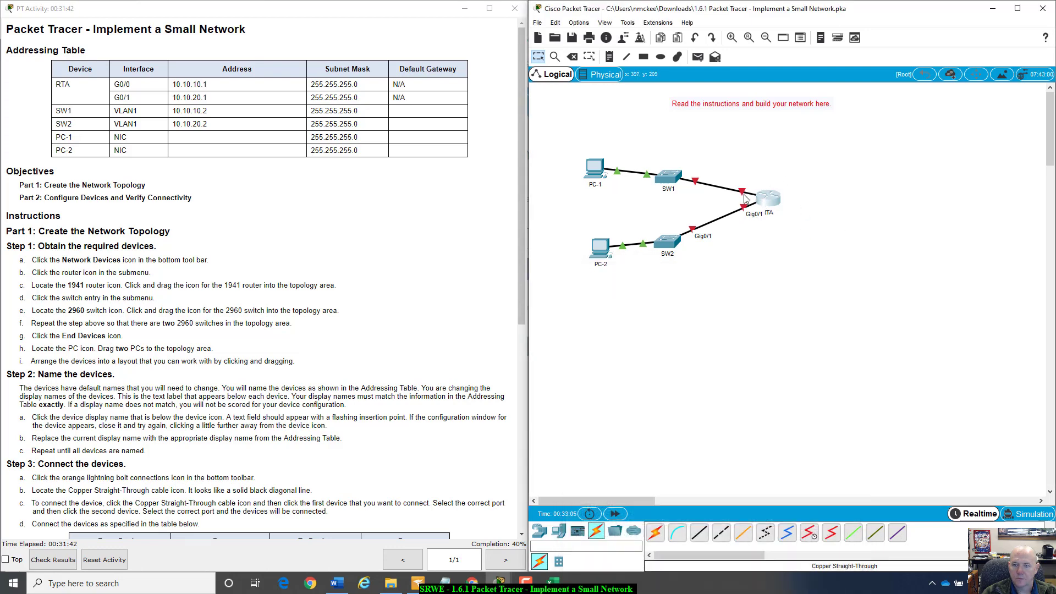
pyautogui.moveTo(744, 198)
pyautogui.click(778, 197)
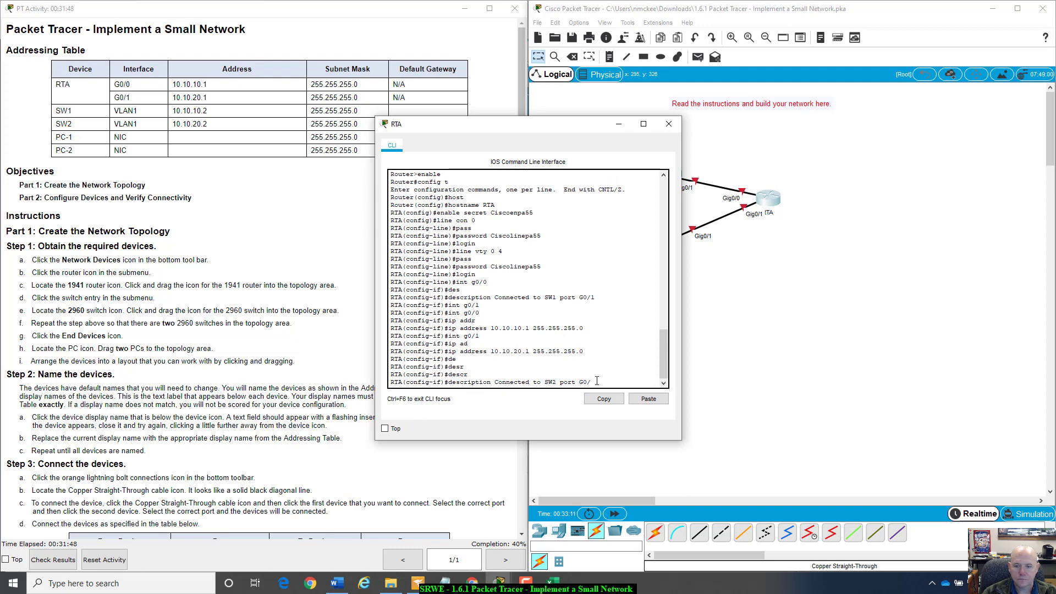
# - Finish G0/1's description as 'Connected to SW2 port G0/1' and exit configuration mode
pyautogui.write('1')
pyautogui.press('Return')
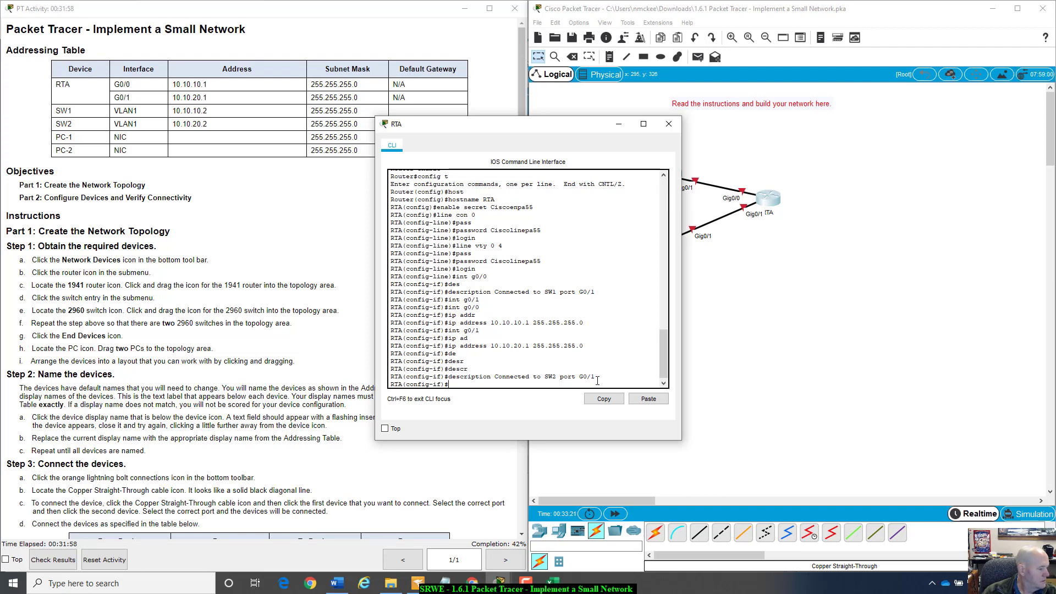
pyautogui.write('end')
pyautogui.press('Return')
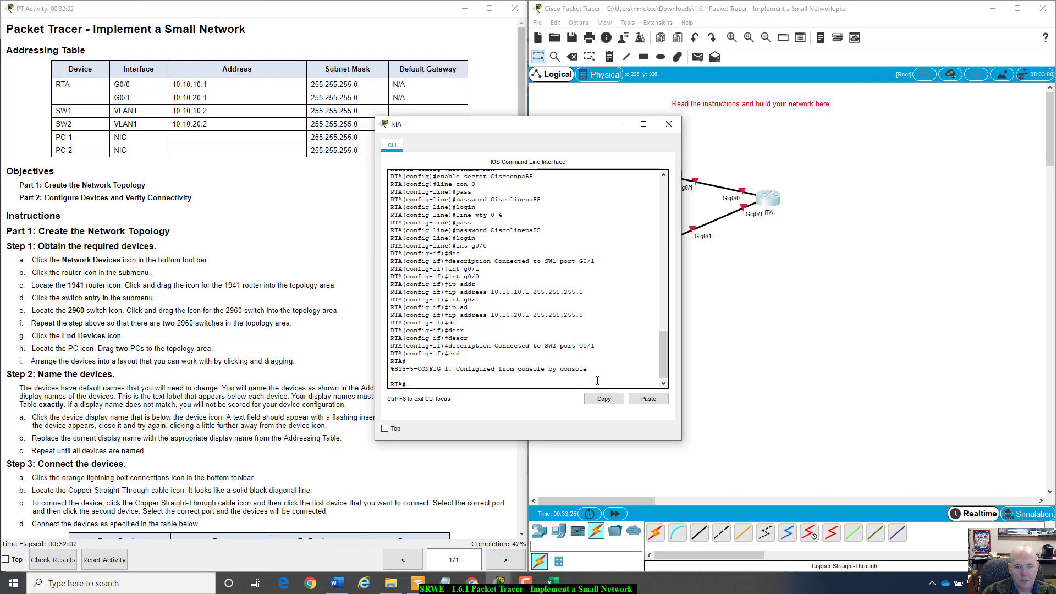
# - Save the running-config to startup-config with copy running-config startup-config
pyautogui.write('copy r s')
pyautogui.press('Return')
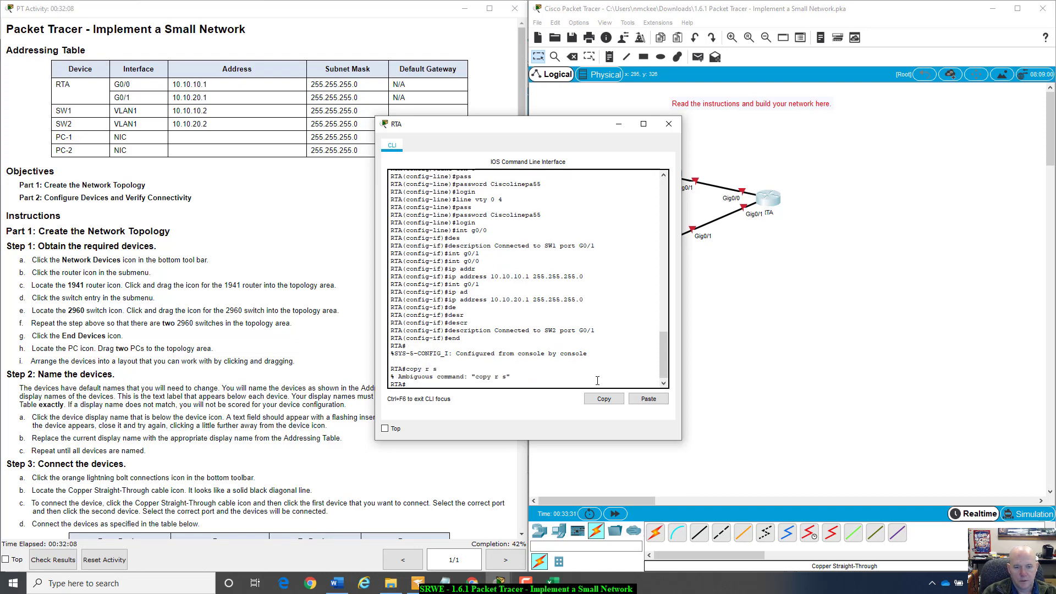
pyautogui.write('co')
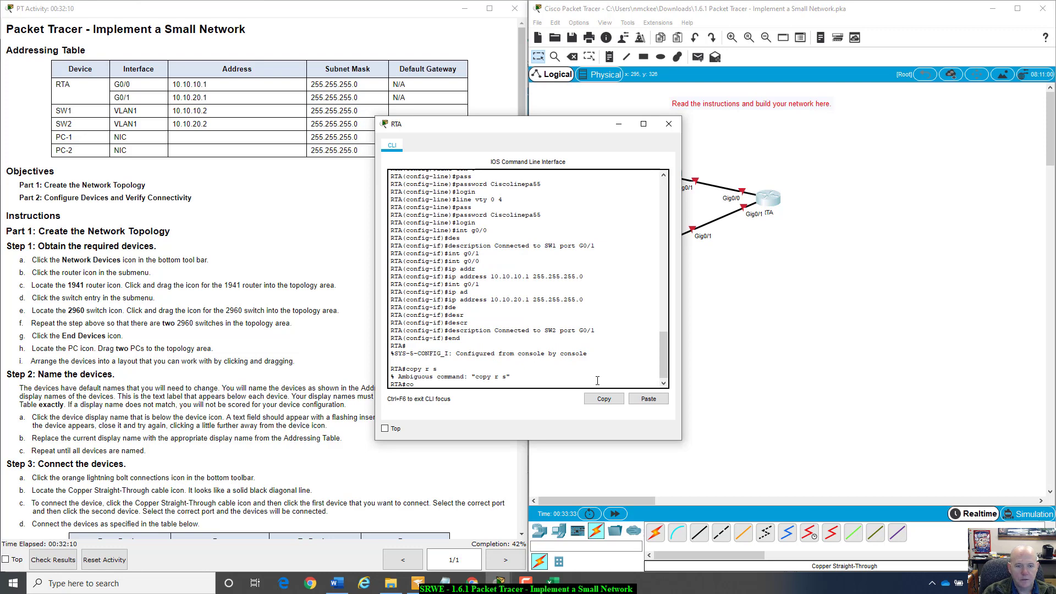
pyautogui.write('y ru')
pyautogui.press('Tab')
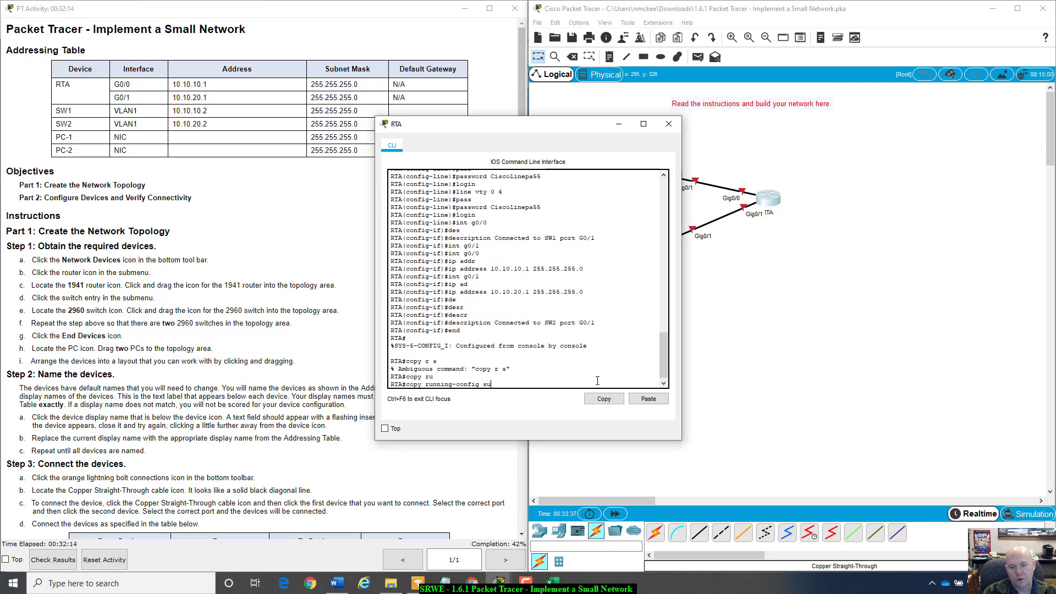
pyautogui.write('star')
pyautogui.press('Tab')
pyautogui.press('Return')
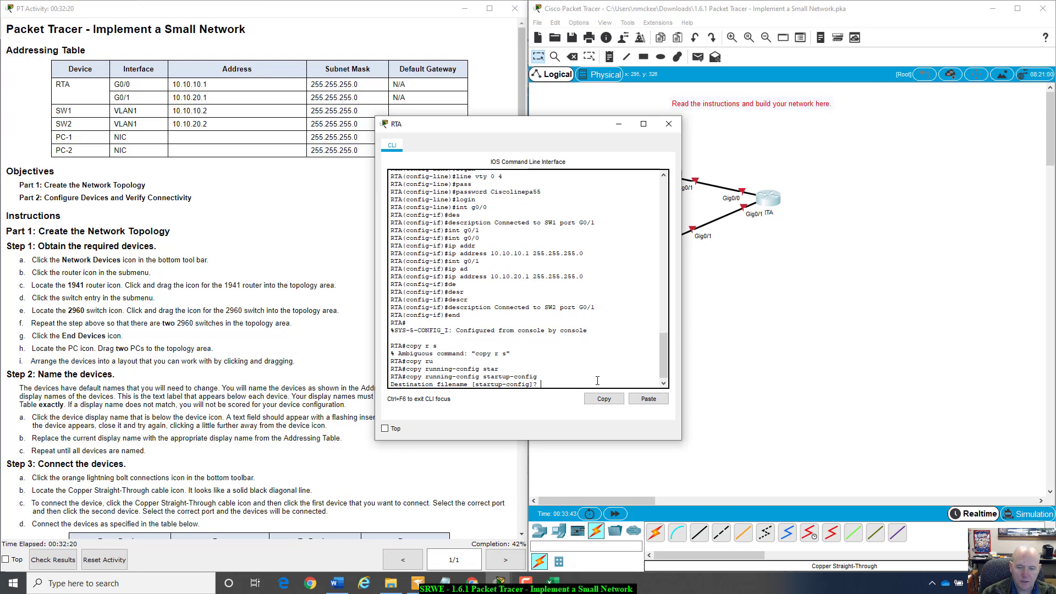
pyautogui.press('Return')
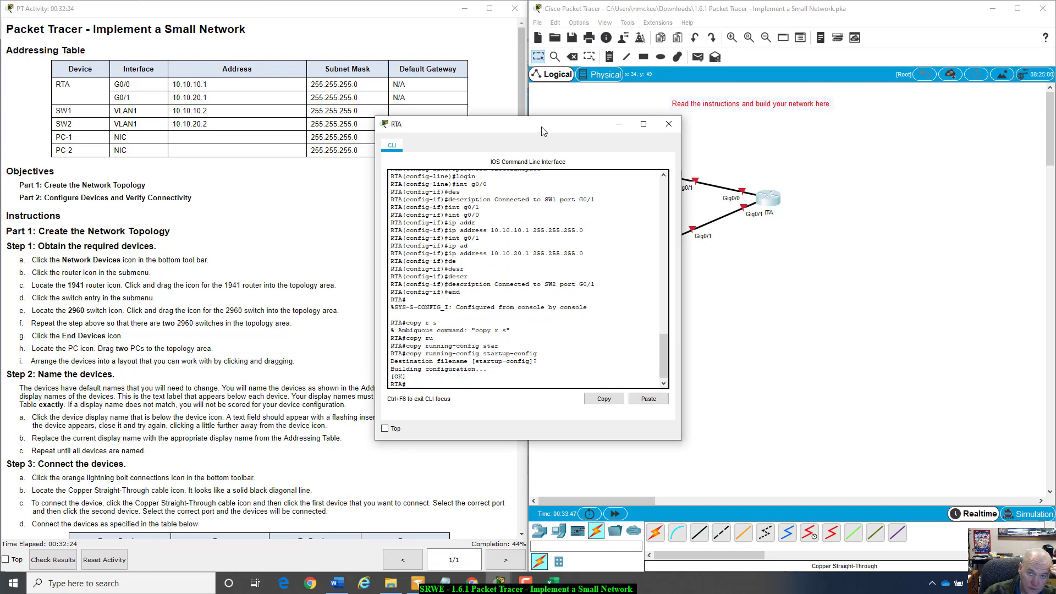
pyautogui.moveTo(542, 131); pyautogui.dragTo(751, 147)
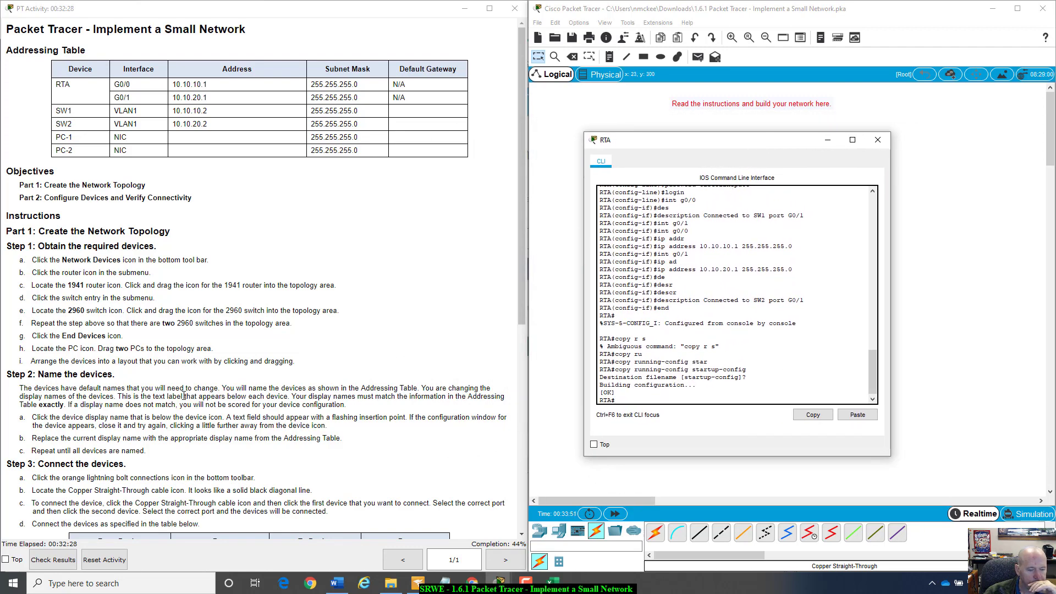
# - Check results and view assessment items: 22/49, with PC addressing and banner MOTD incorrect
pyautogui.click(53, 559)
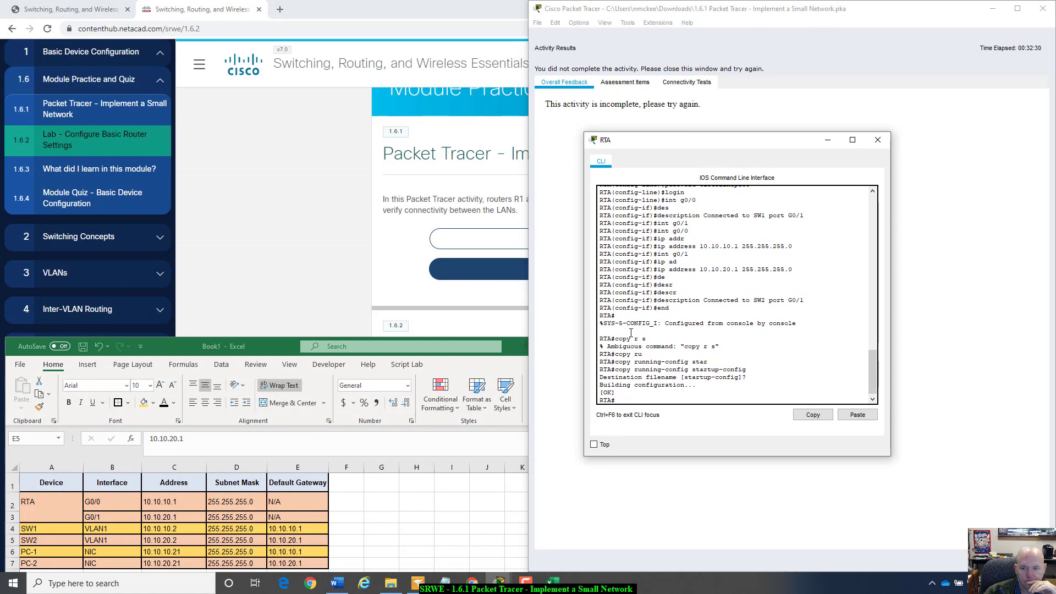
pyautogui.click(770, 88)
pyautogui.click(627, 82)
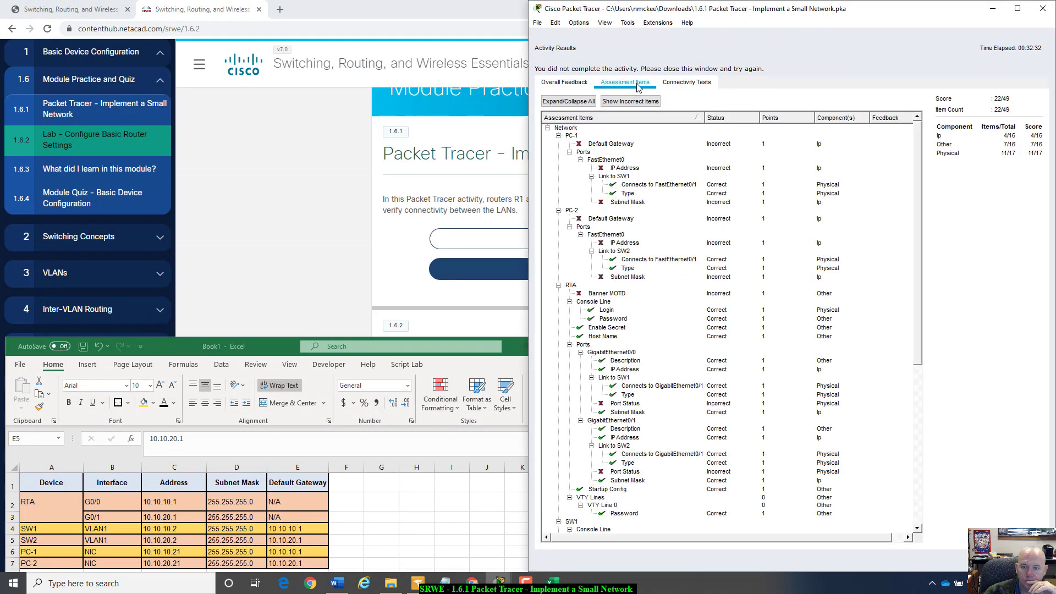
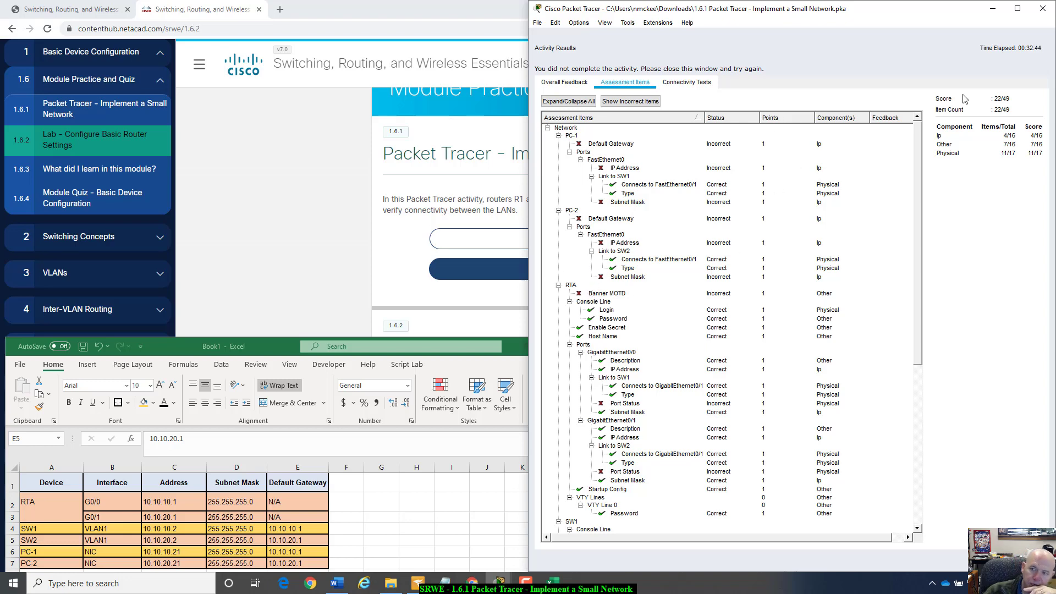
# - Close the 22/49 Activity Results window to return to the topology and instructions
pyautogui.click(1023, 559)
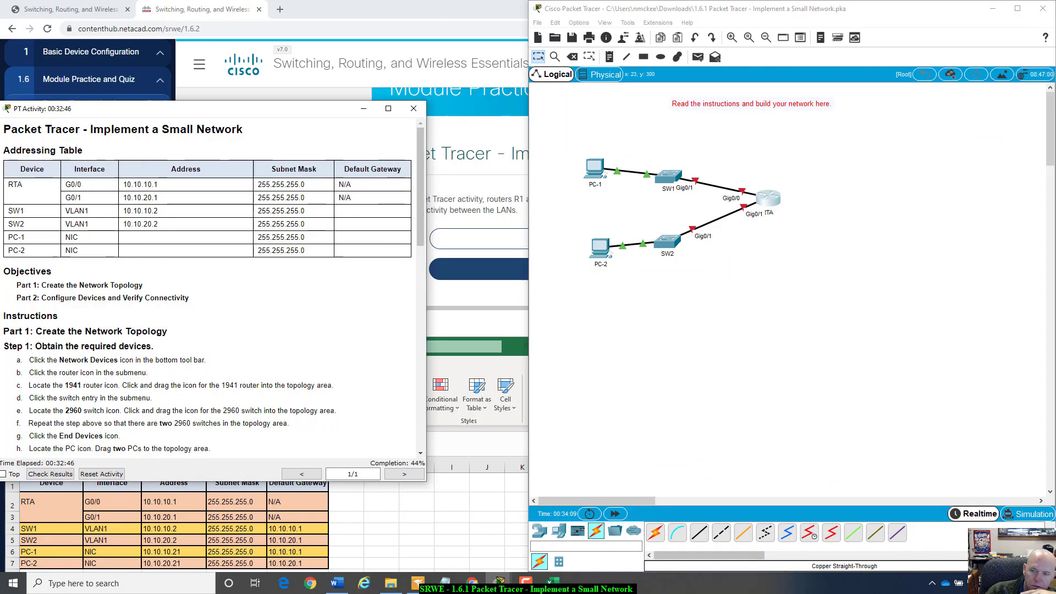
# - On RTA, enter global configuration mode and start the banner motd command
pyautogui.click(779, 192)
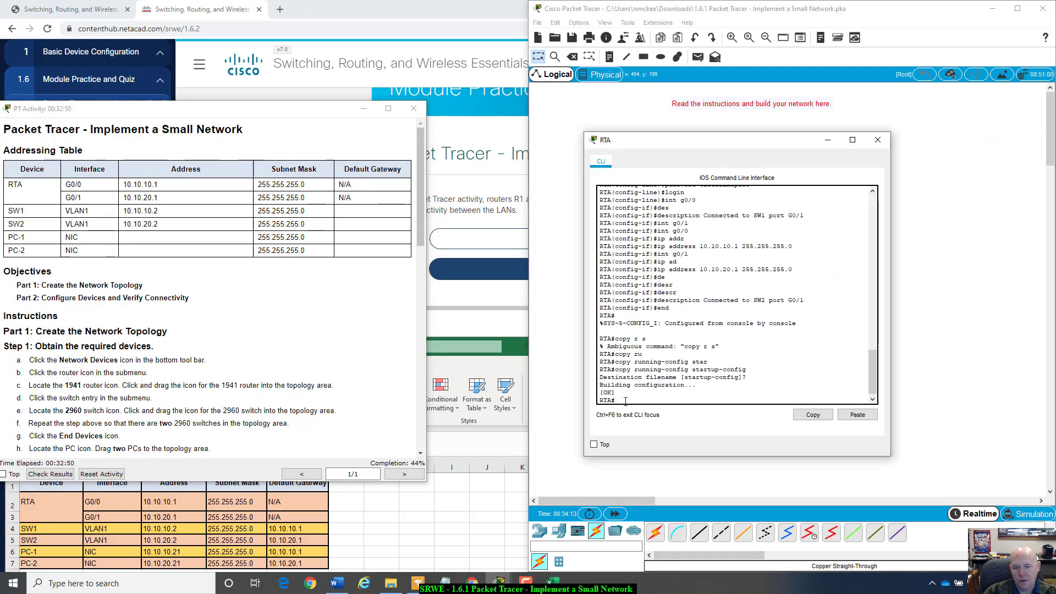
pyautogui.write('confi')
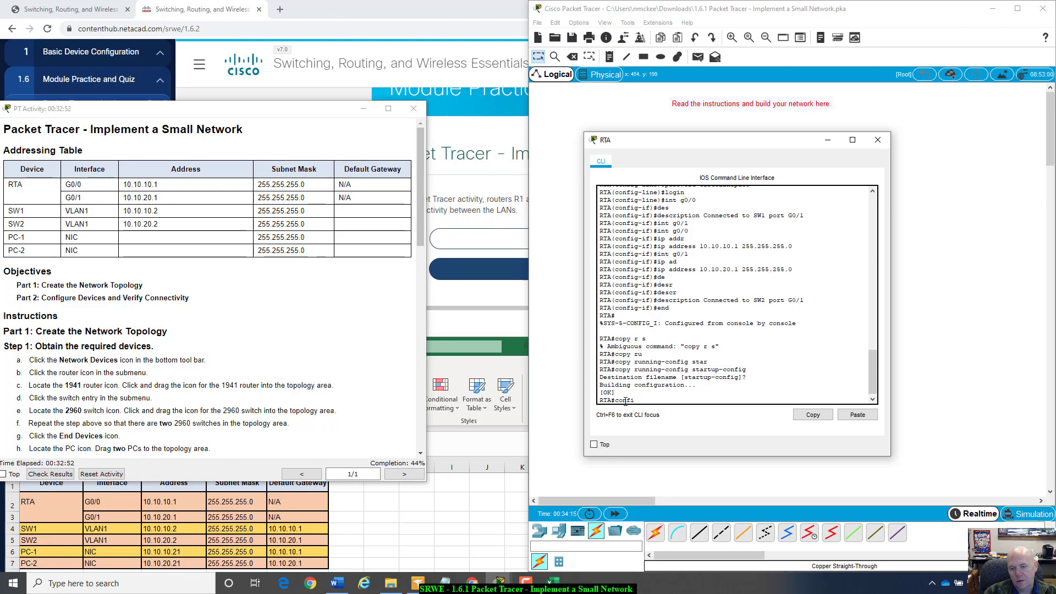
pyautogui.write('g t')
pyautogui.press('Return')
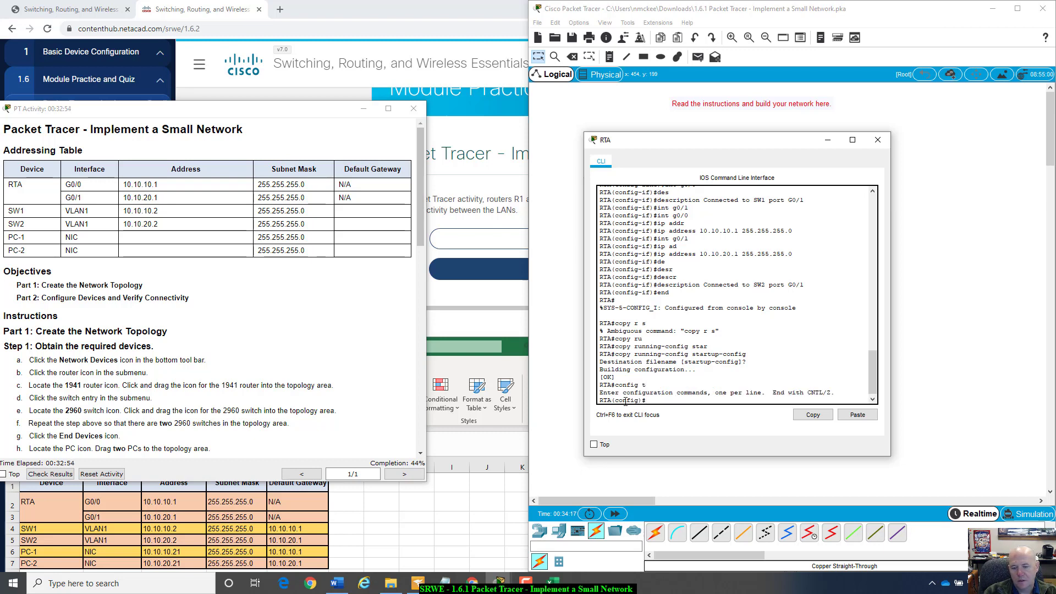
pyautogui.write('ba')
pyautogui.press('Tab')
pyautogui.write('mot')
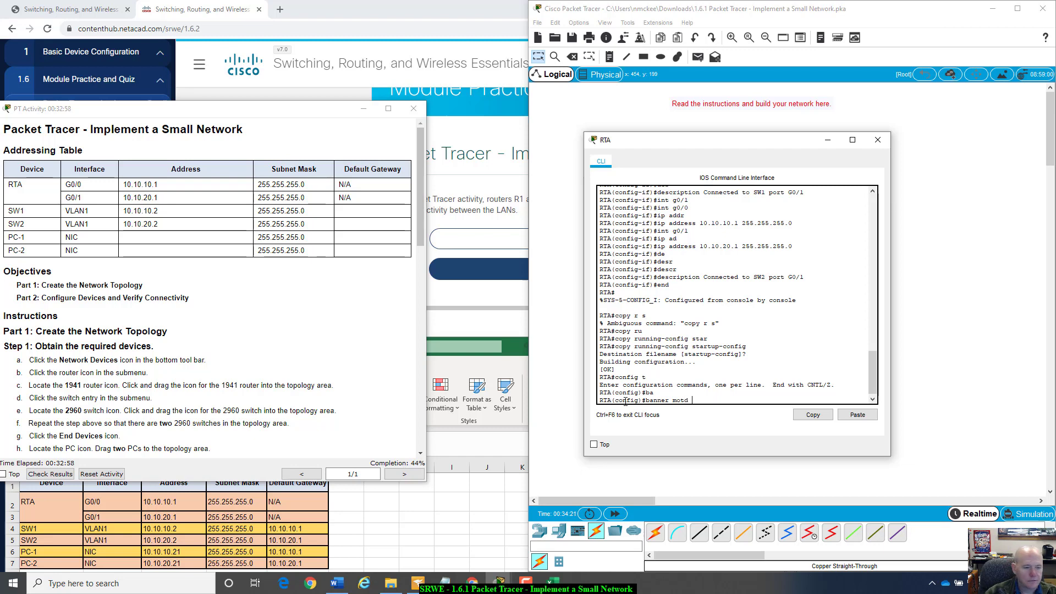
# - Snap the instructions to the left half and Packet Tracer right, then locate the MOTD requirement
pyautogui.scroll(-3, 249, 350)
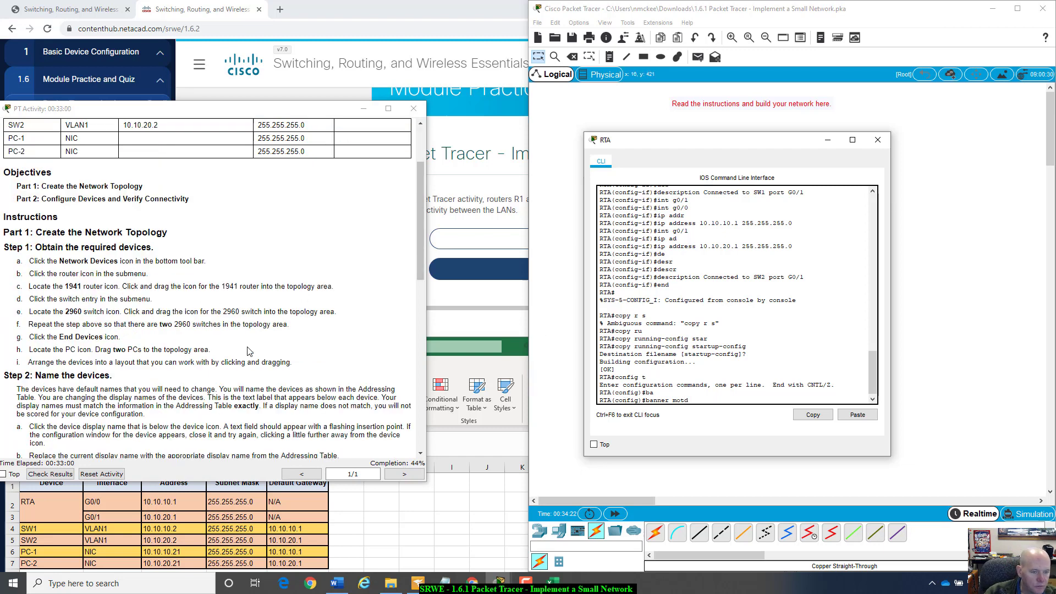
pyautogui.click(363, 108)
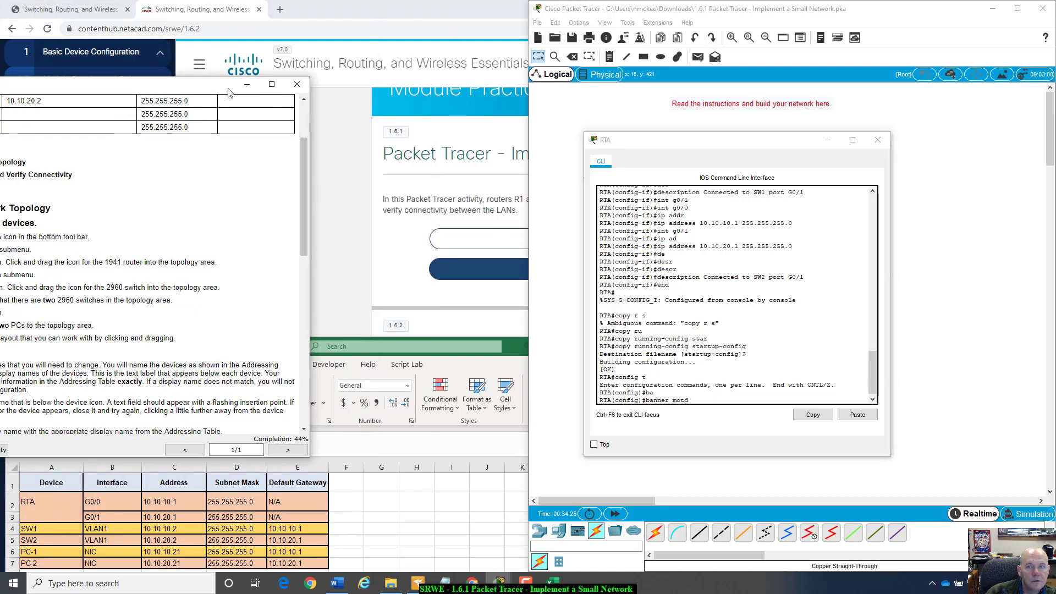
pyautogui.moveTo(750, 12); pyautogui.dragTo(1055, 60)
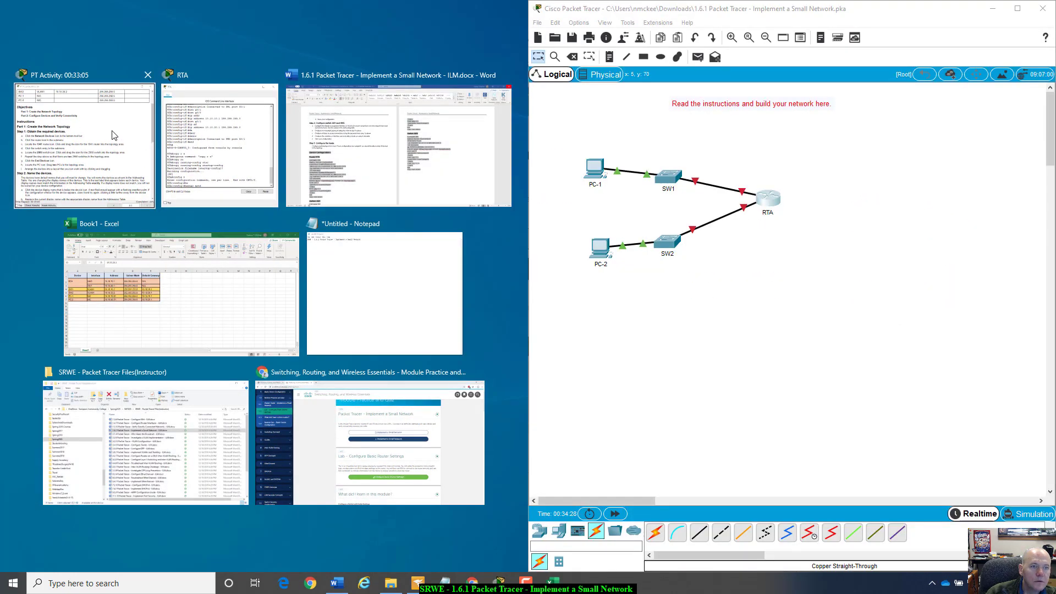
pyautogui.click(115, 135)
pyautogui.scroll(-8, 248, 273)
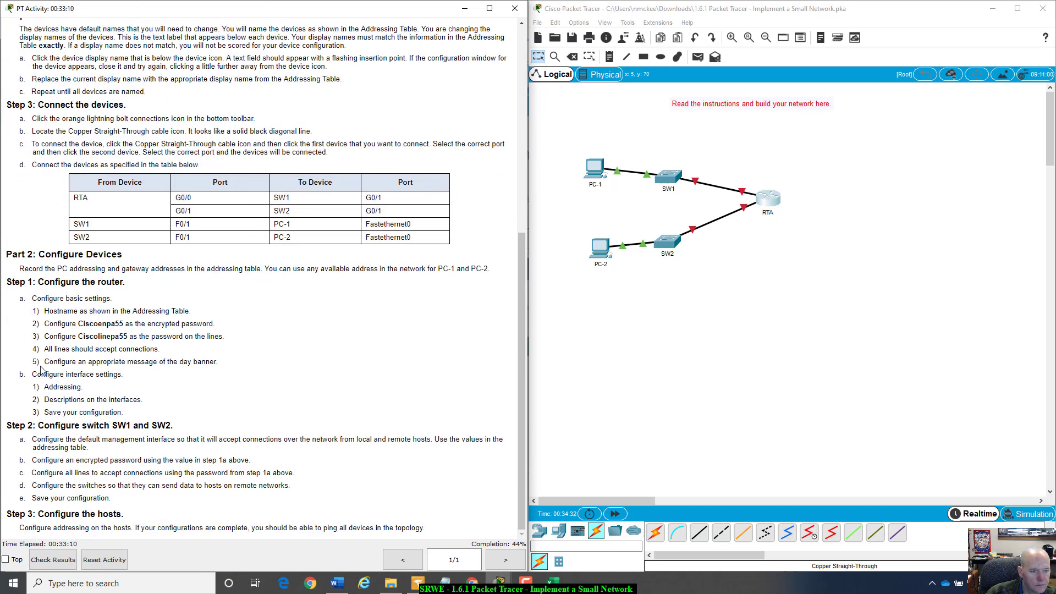
pyautogui.moveTo(44, 361); pyautogui.dragTo(158, 380)
pyautogui.click(158, 380)
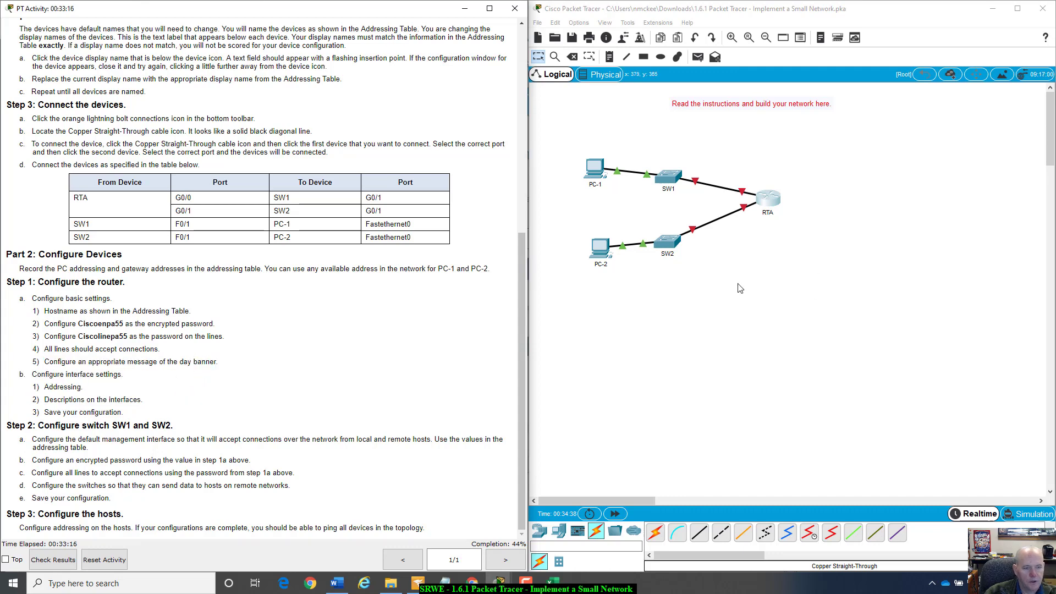
pyautogui.click(771, 197)
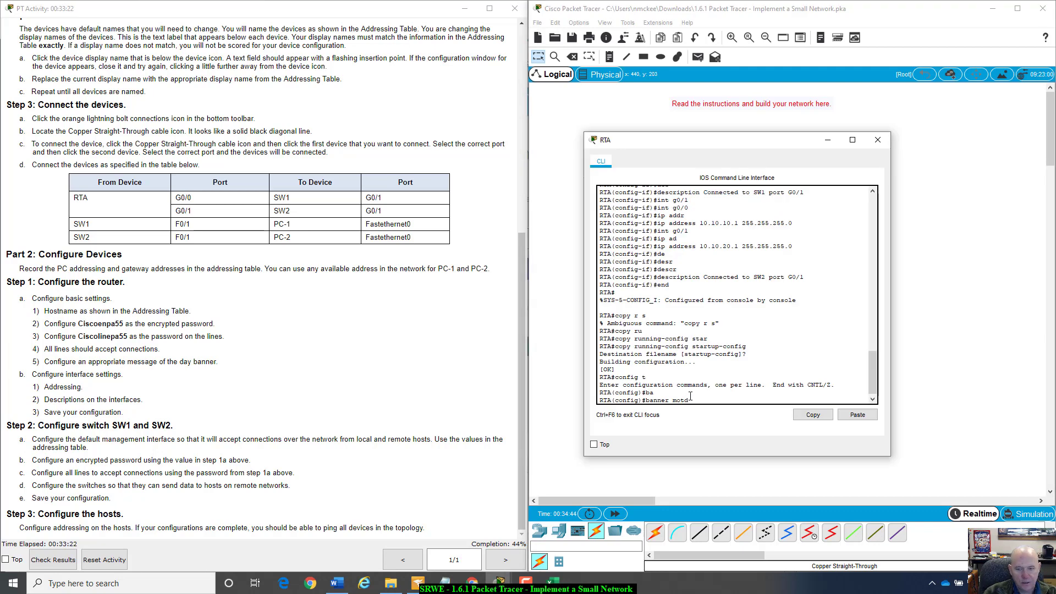
# - Finish RTA's banner as '#Unauthorized Access is Prohibited#' and leave configuration mode with end
pyautogui.write('#')
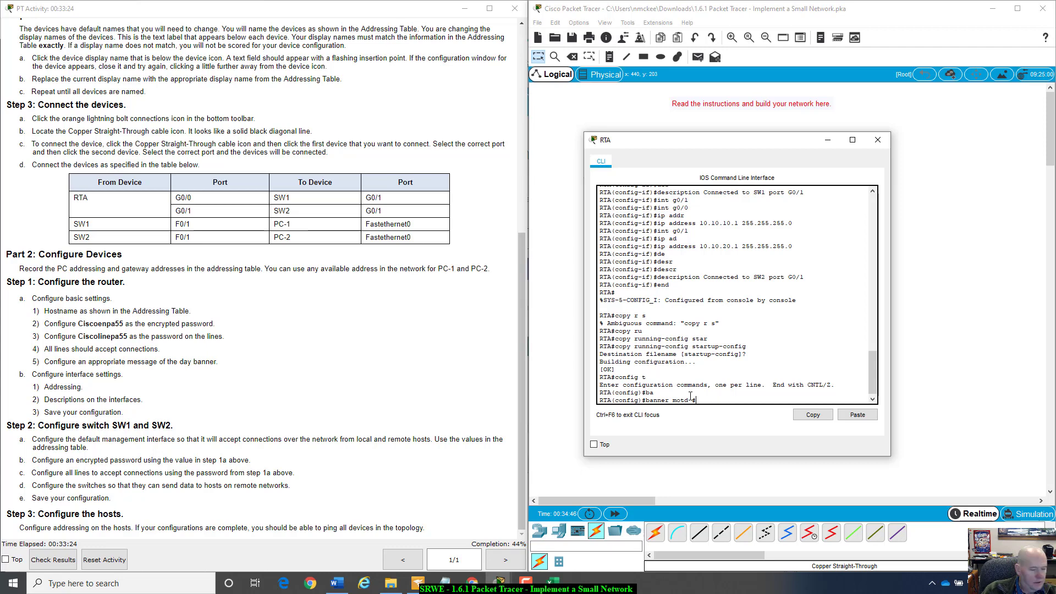
pyautogui.write('Unautho')
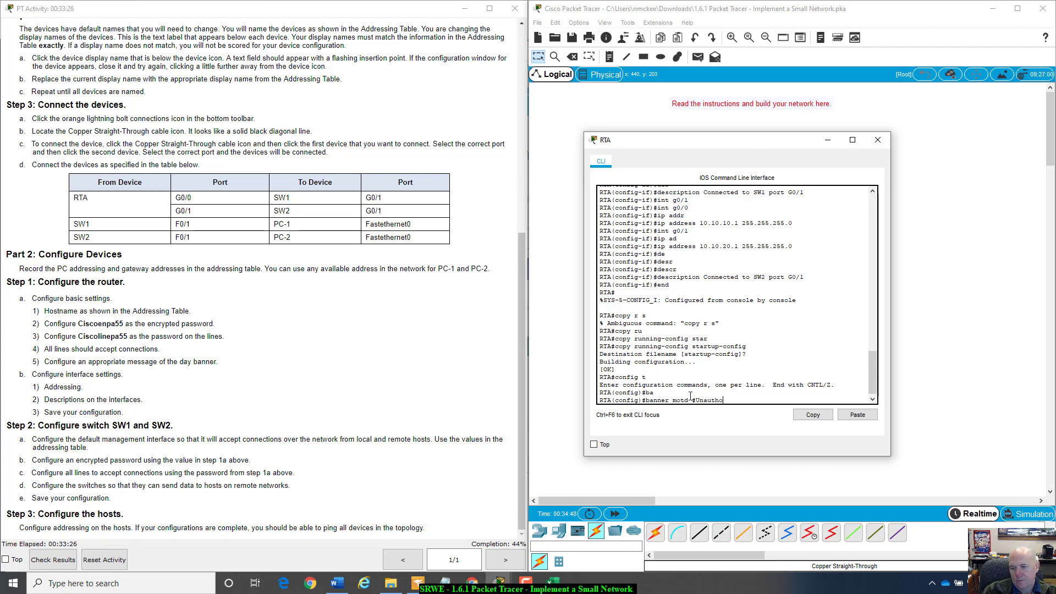
pyautogui.write('rized')
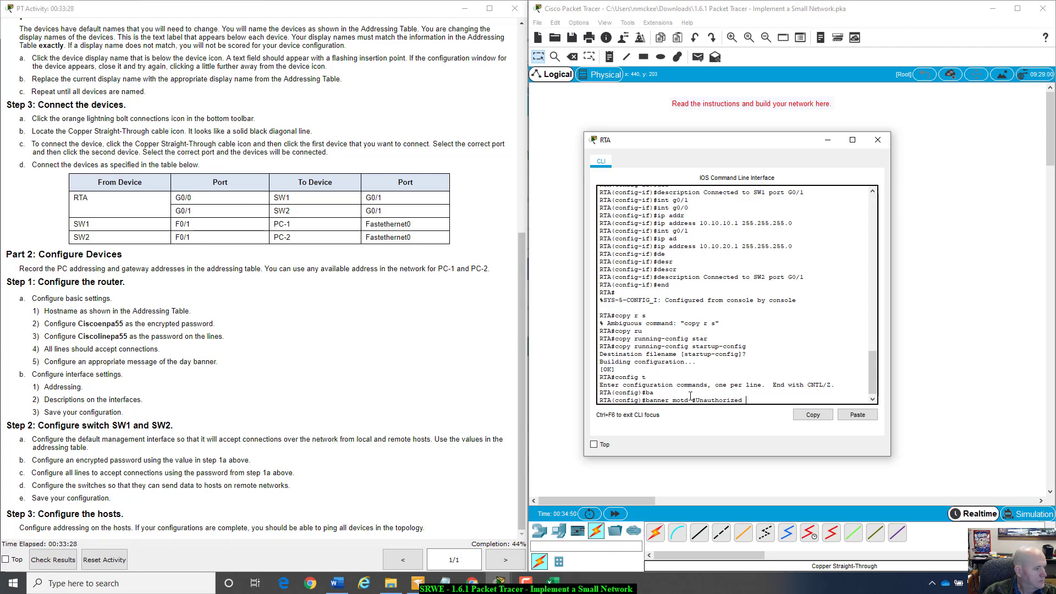
pyautogui.write(' Access is')
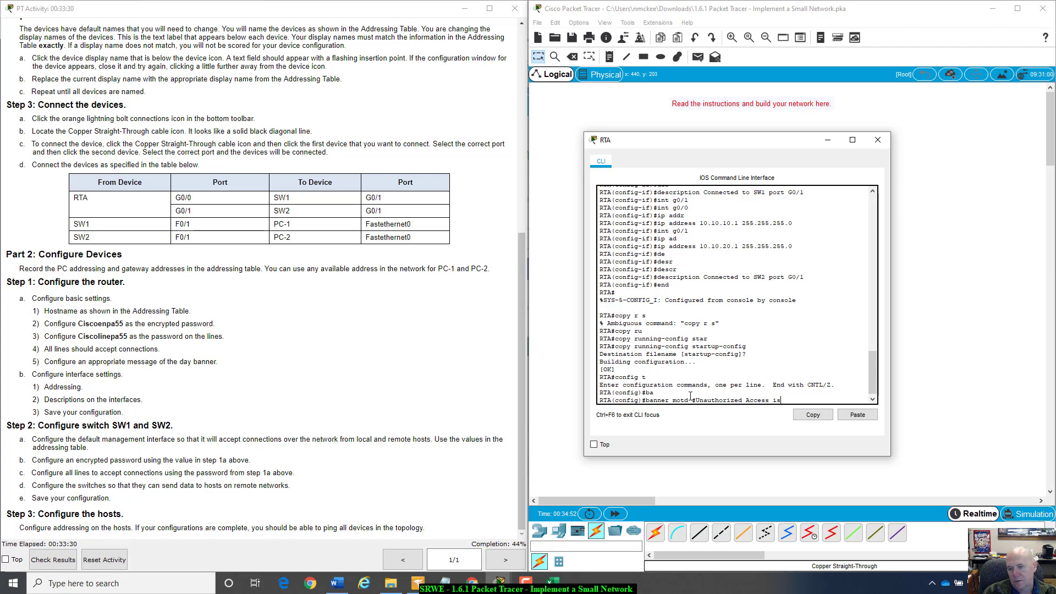
pyautogui.write(' Prohibited')
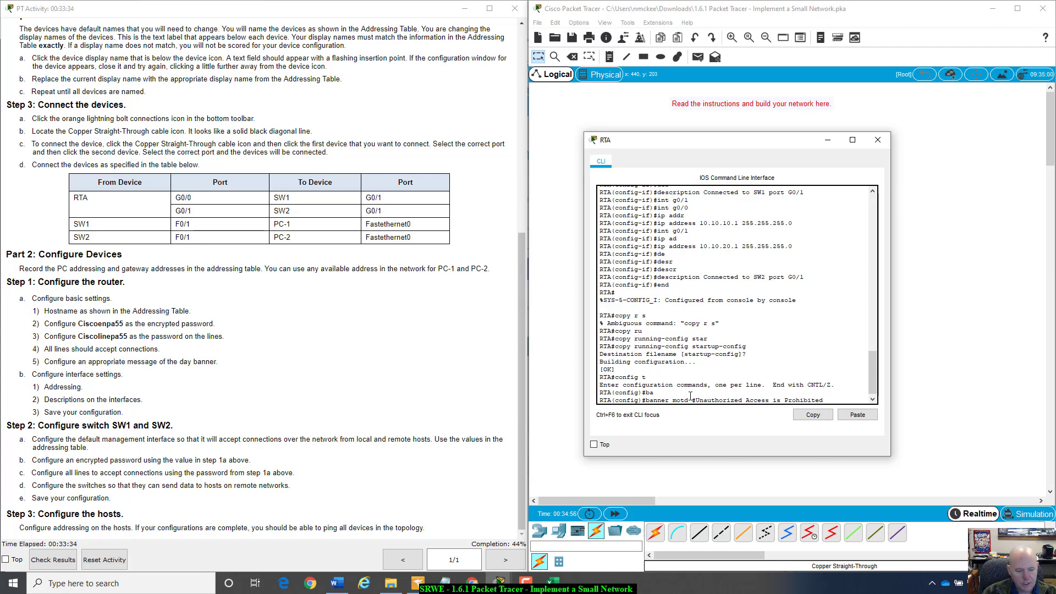
pyautogui.write('#')
pyautogui.press('Return')
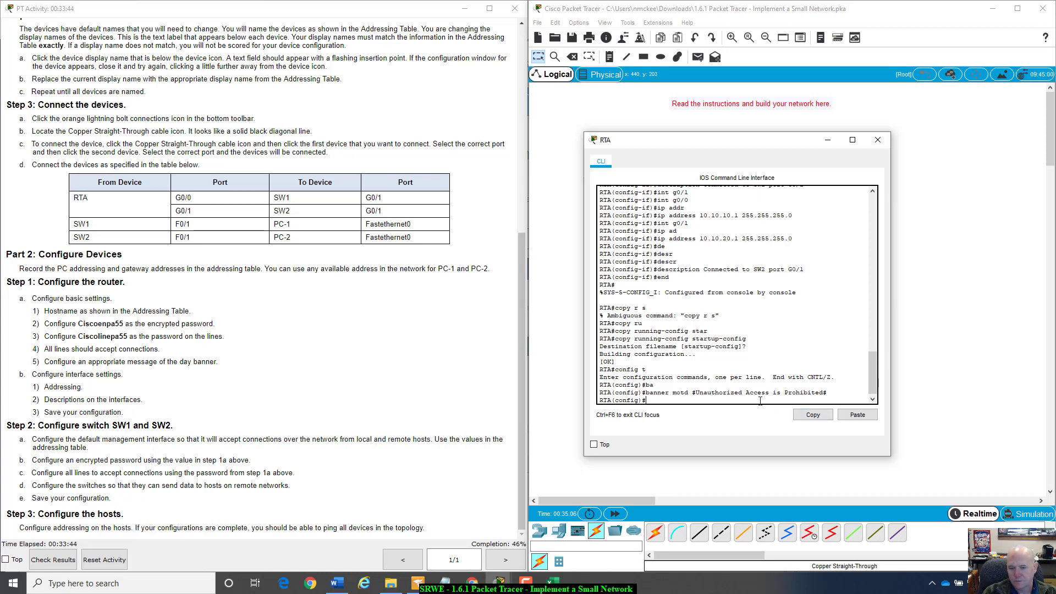
pyautogui.press('BackSpace')
pyautogui.write('nd')
pyautogui.press('Return')
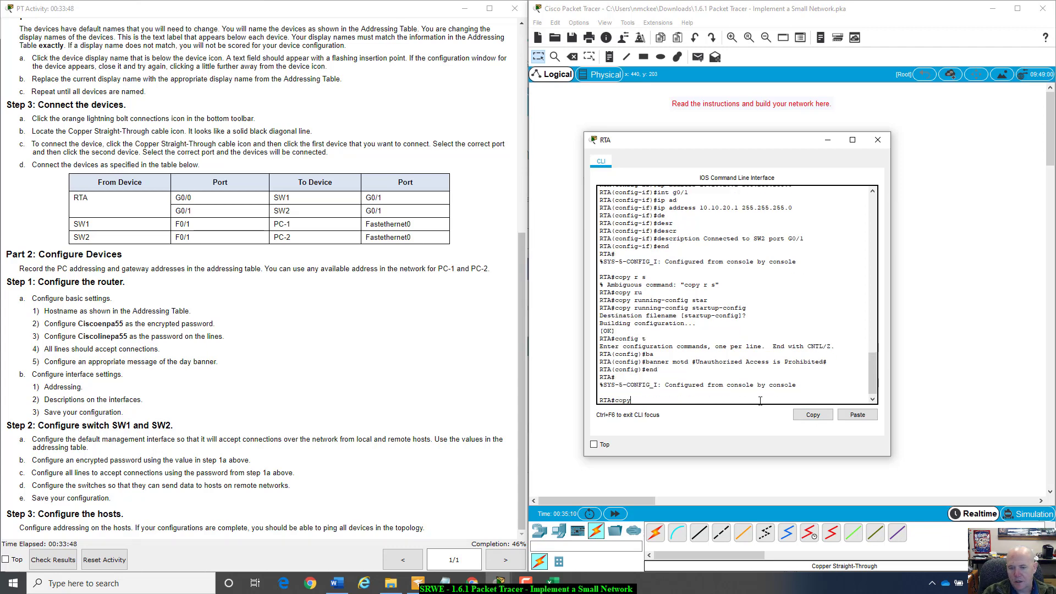
# - Save RTA's running-config to startup-config, accepting the default filename
pyautogui.write('copy ru')
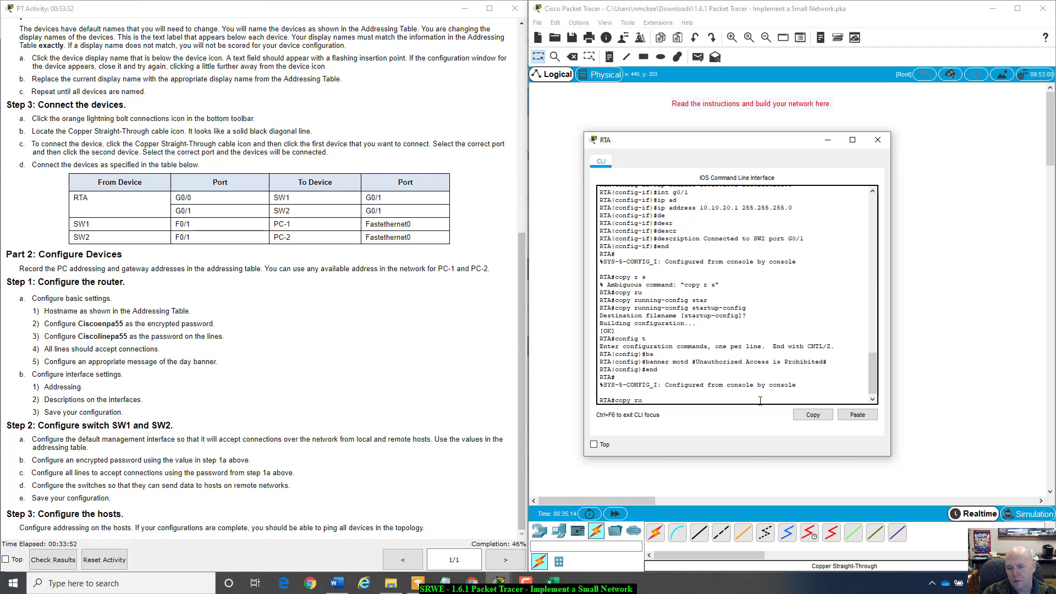
pyautogui.press('Tab')
pyautogui.write('st')
pyautogui.press('Tab')
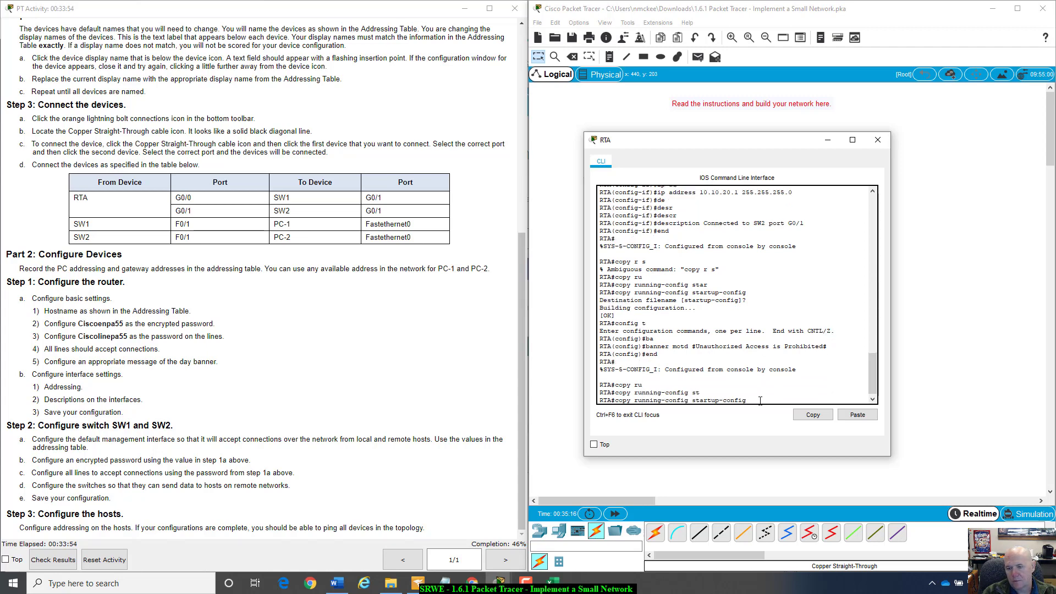
pyautogui.press('Return')
pyautogui.press('Return')
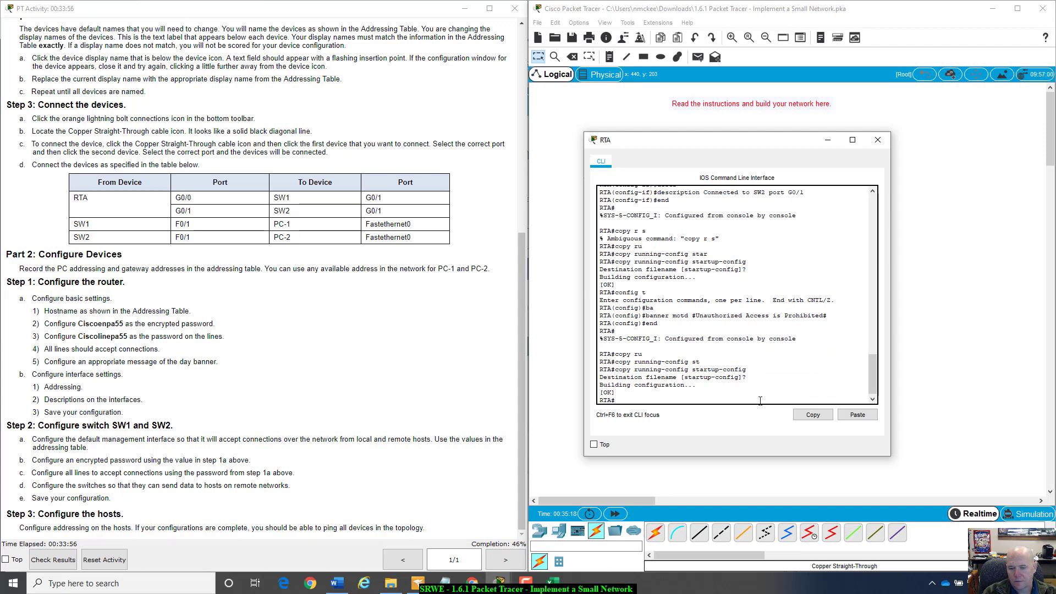
# - Display RTA's running configuration and highlight its hostname and encrypted enable secret
pyautogui.write('show r')
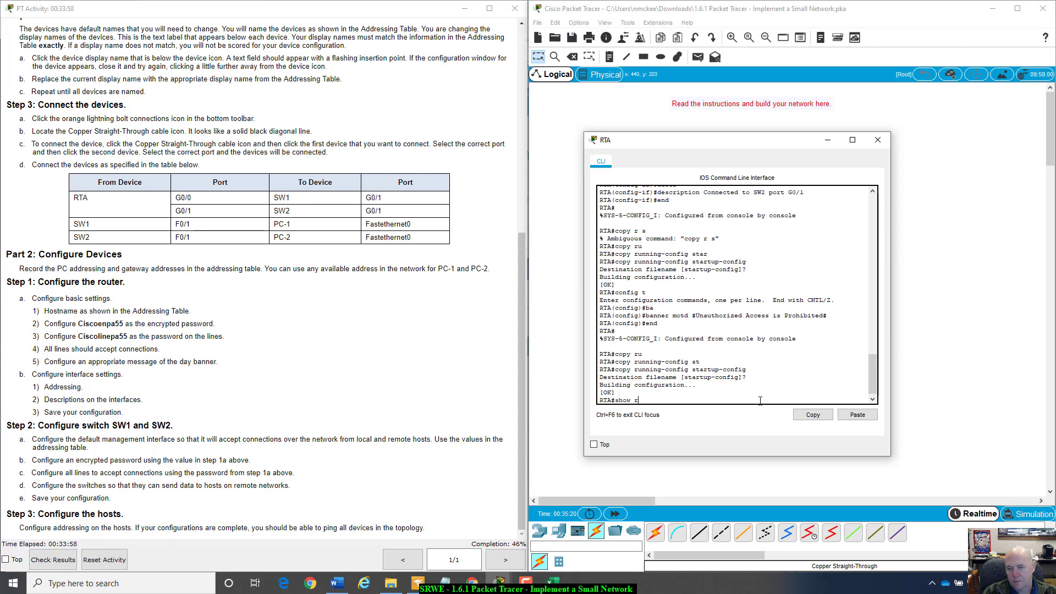
pyautogui.write('un')
pyautogui.press('Return')
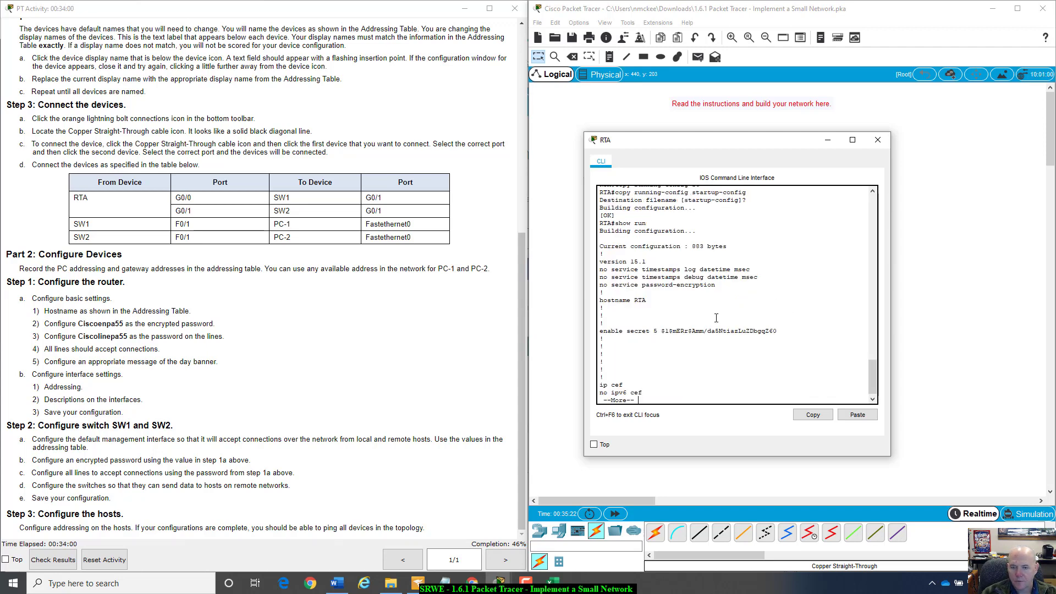
pyautogui.moveTo(631, 301); pyautogui.dragTo(648, 301)
pyautogui.click(648, 303)
pyautogui.moveTo(655, 334); pyautogui.dragTo(778, 332)
pyautogui.click(738, 349)
# - Page to RTA's interfaces, mark G0/0 and its description, and bring the addressing spreadsheet forward
pyautogui.press('space')
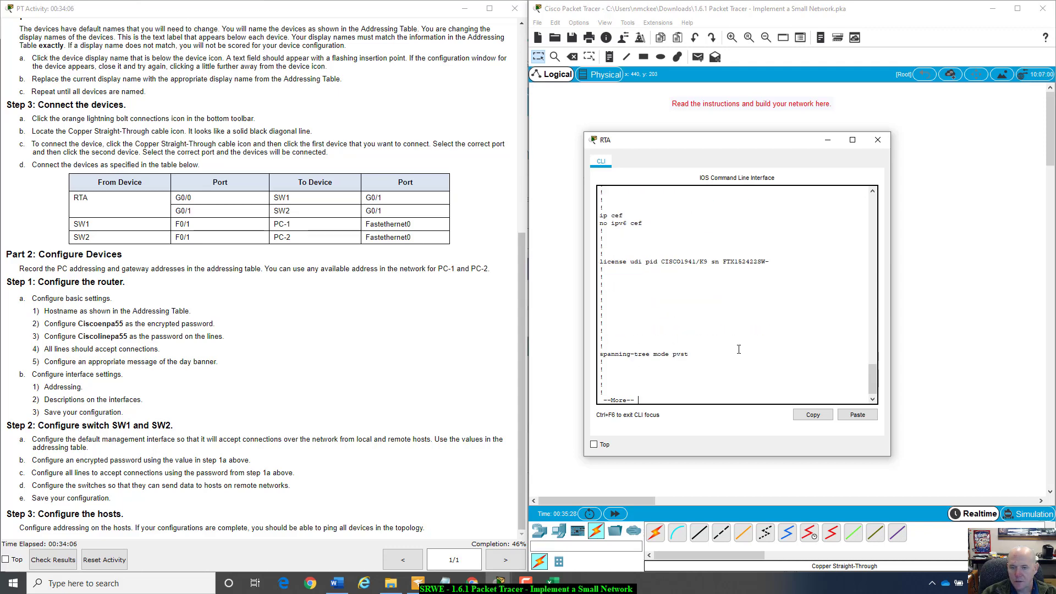
pyautogui.press('space')
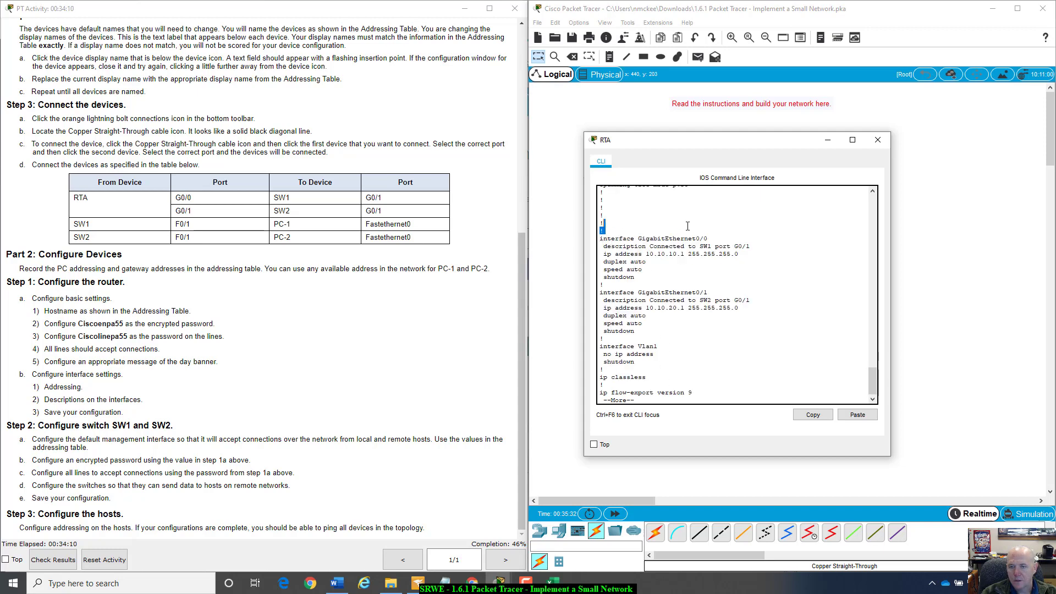
pyautogui.moveTo(600, 237); pyautogui.dragTo(750, 247)
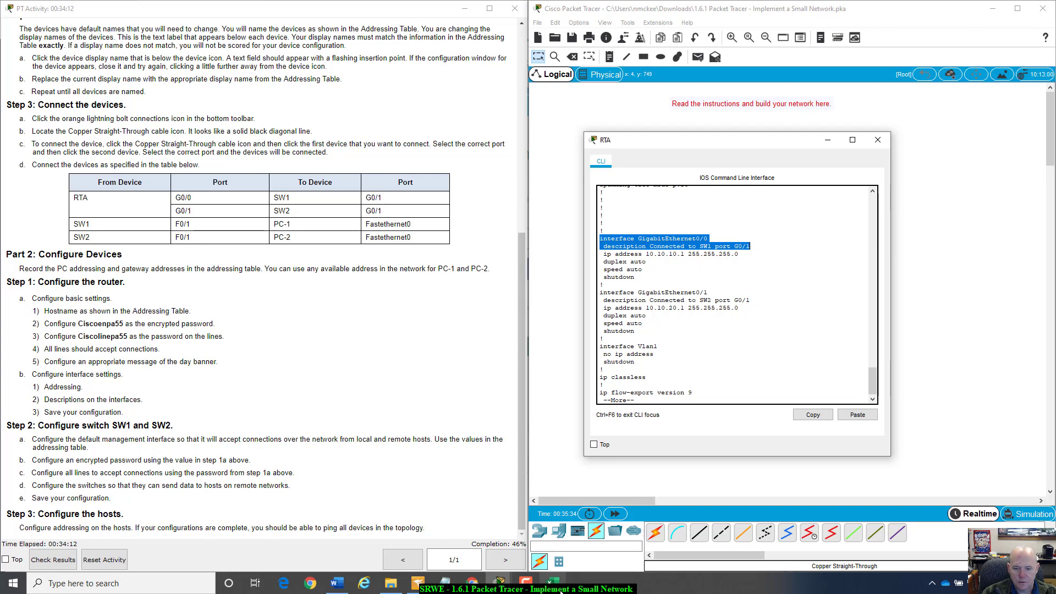
pyautogui.click(553, 583)
pyautogui.moveTo(575, 346); pyautogui.dragTo(960, 286)
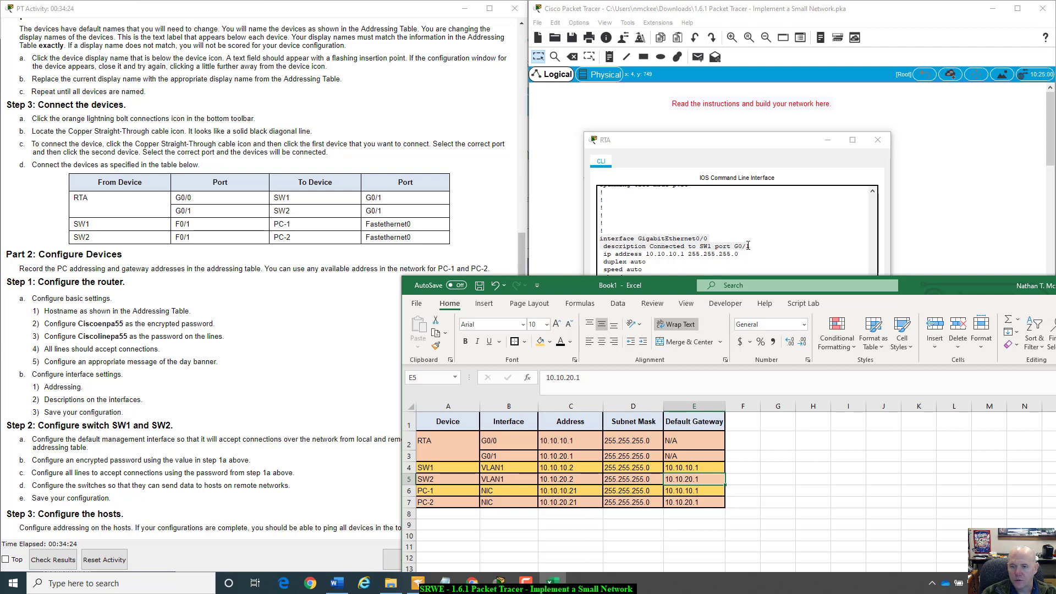
# - Move the spreadsheet and RTA CLI aside, check the SW1–RTA link port labels, and restore RTA's CLI
pyautogui.moveTo(956, 284); pyautogui.dragTo(88, 353)
pyautogui.moveTo(699, 144); pyautogui.dragTo(818, 297)
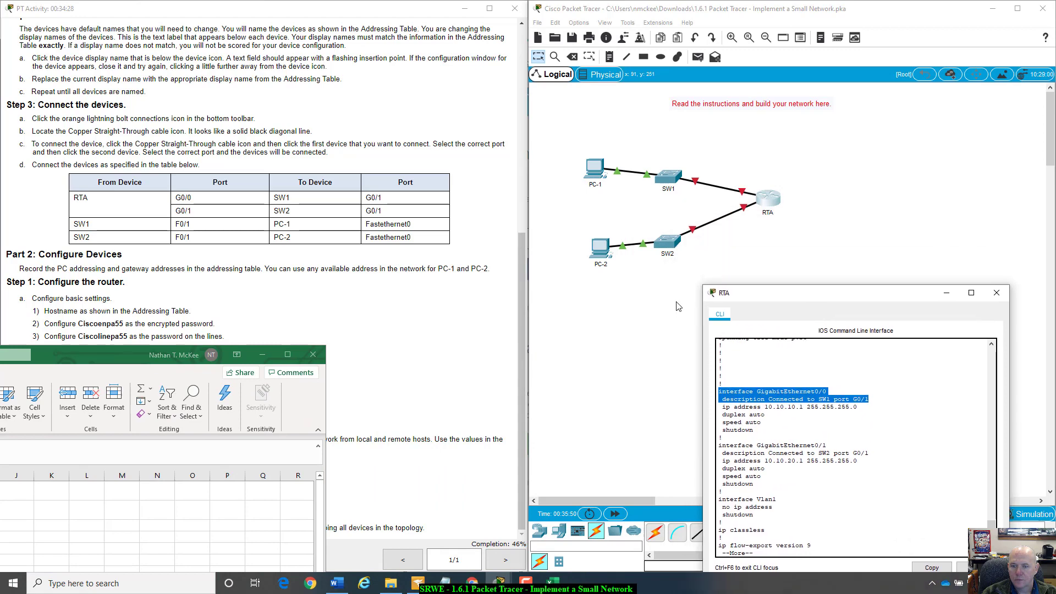
pyautogui.click(751, 196)
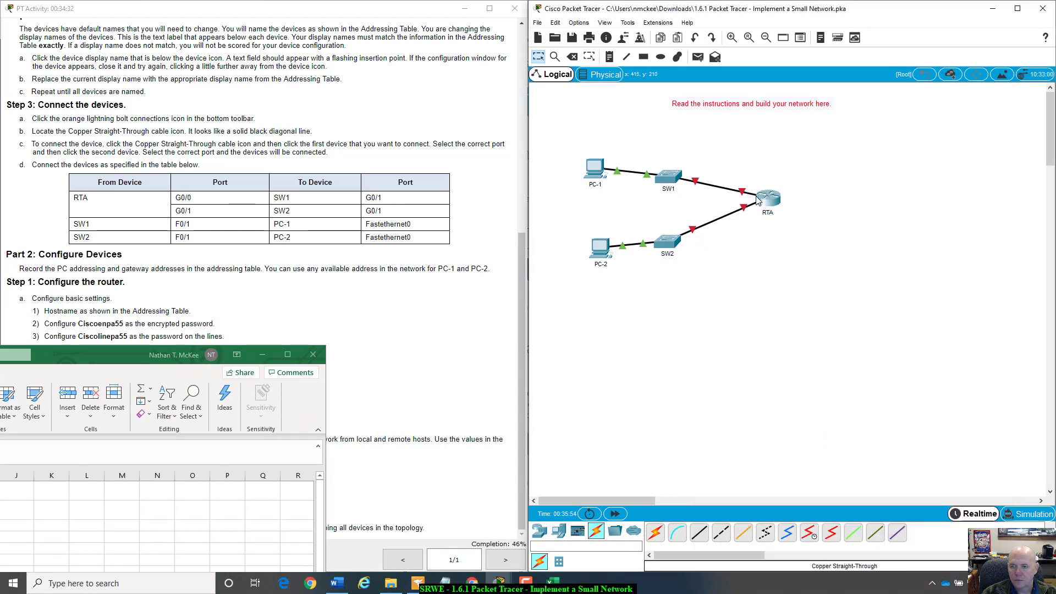
pyautogui.moveTo(751, 196)
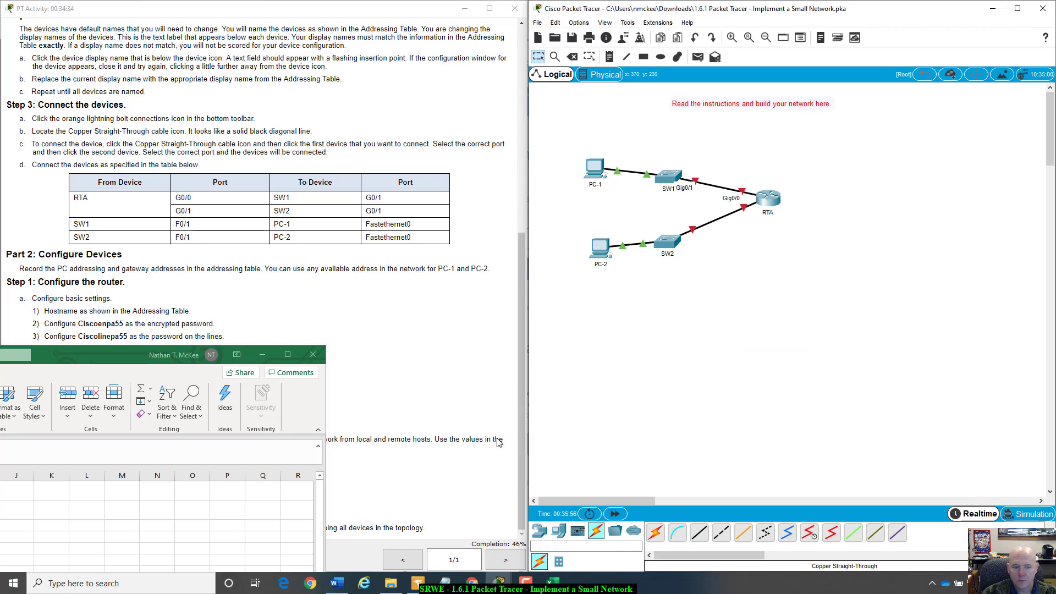
pyautogui.click(770, 204)
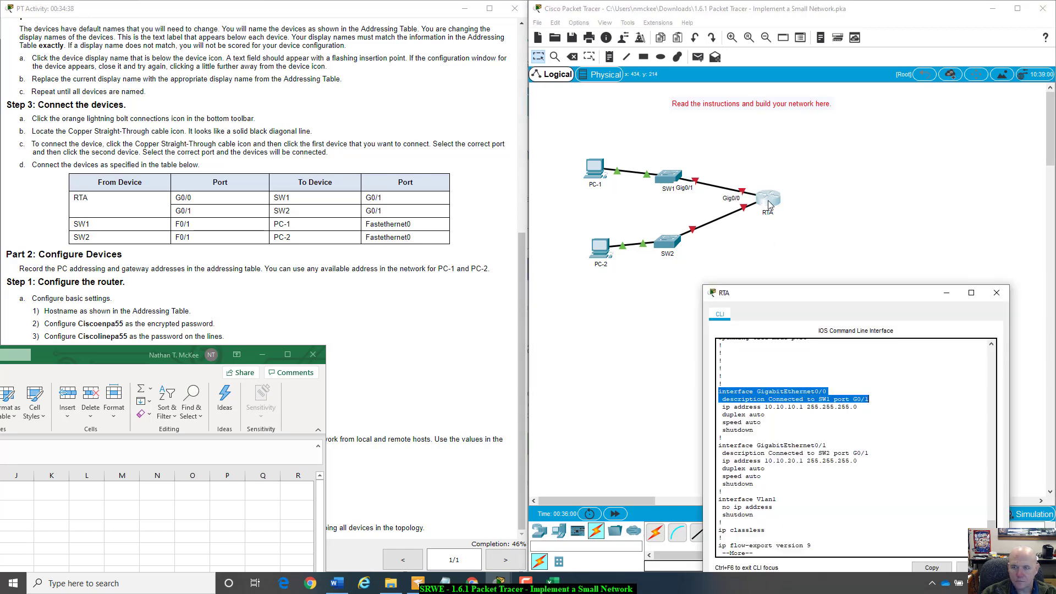
pyautogui.moveTo(843, 298); pyautogui.dragTo(849, 276)
pyautogui.click(727, 415)
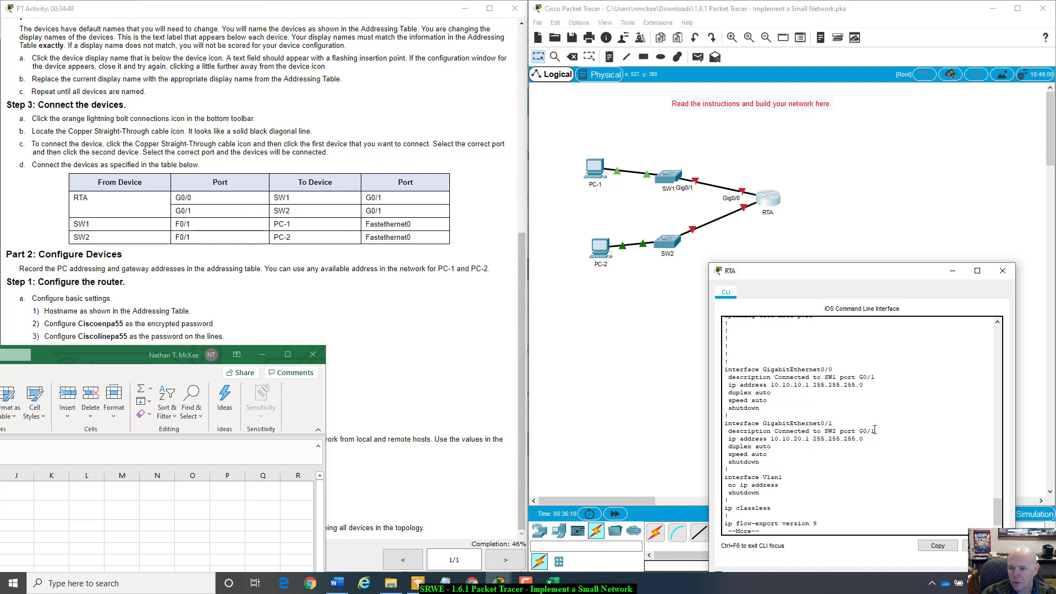
# - Bring RTA's CLI back and page through the rest of its running configuration, noting Vlan1
pyautogui.click(634, 358)
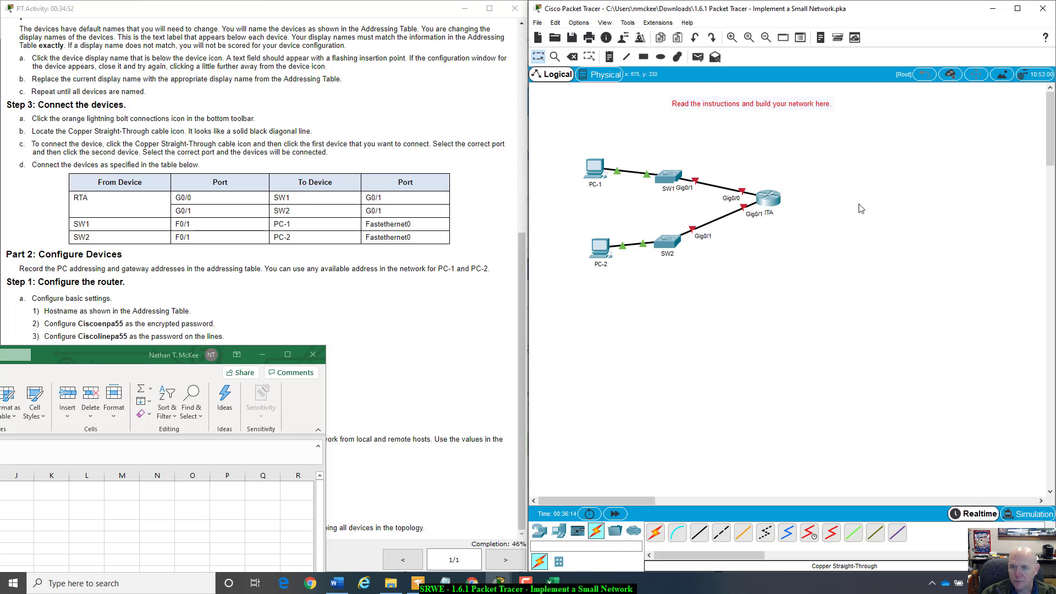
pyautogui.click(776, 203)
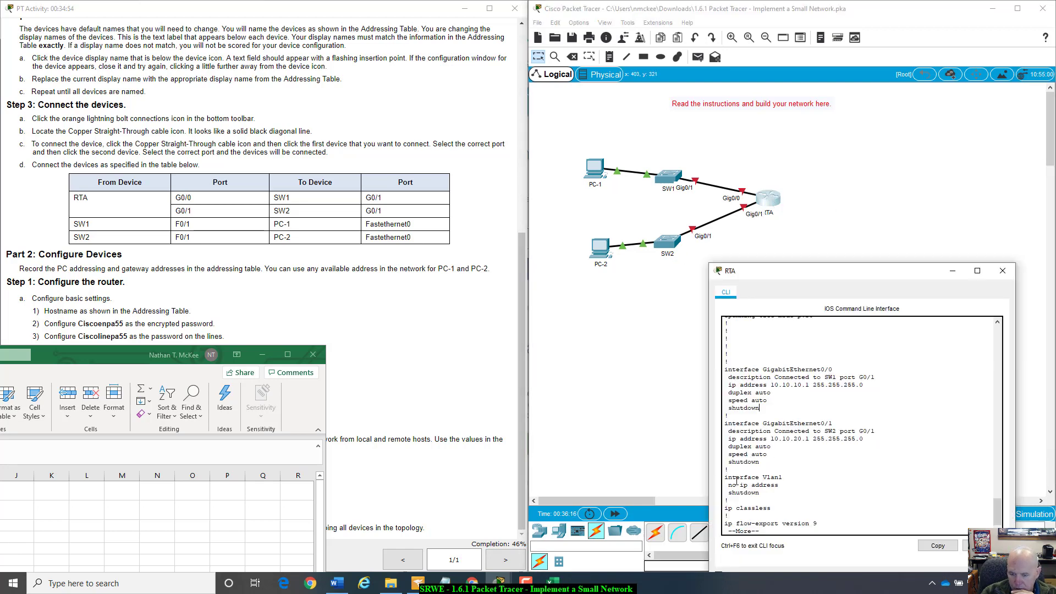
pyautogui.scroll(-1, 773, 471)
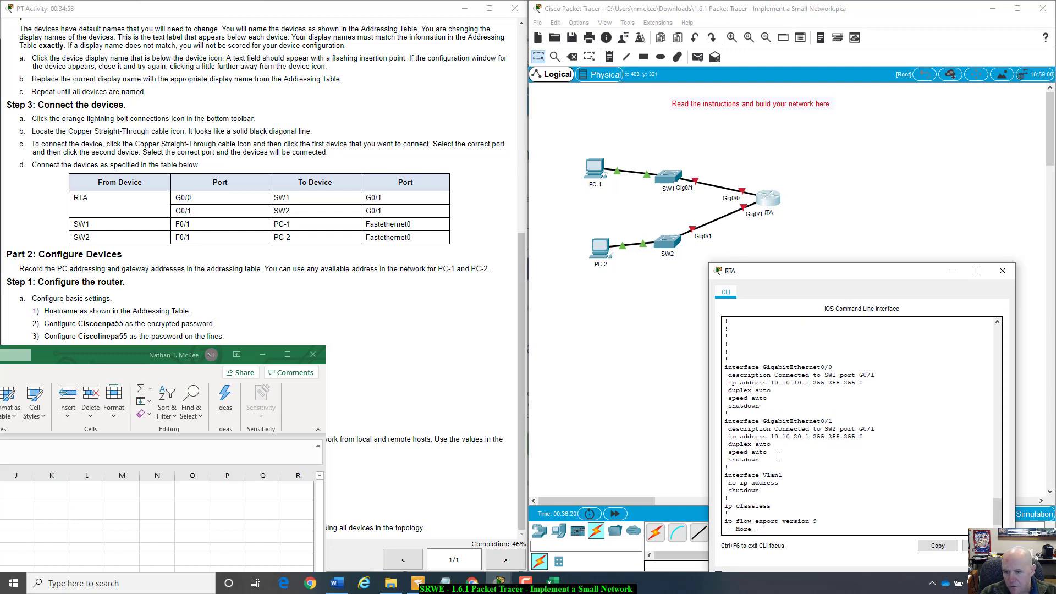
pyautogui.click(778, 457)
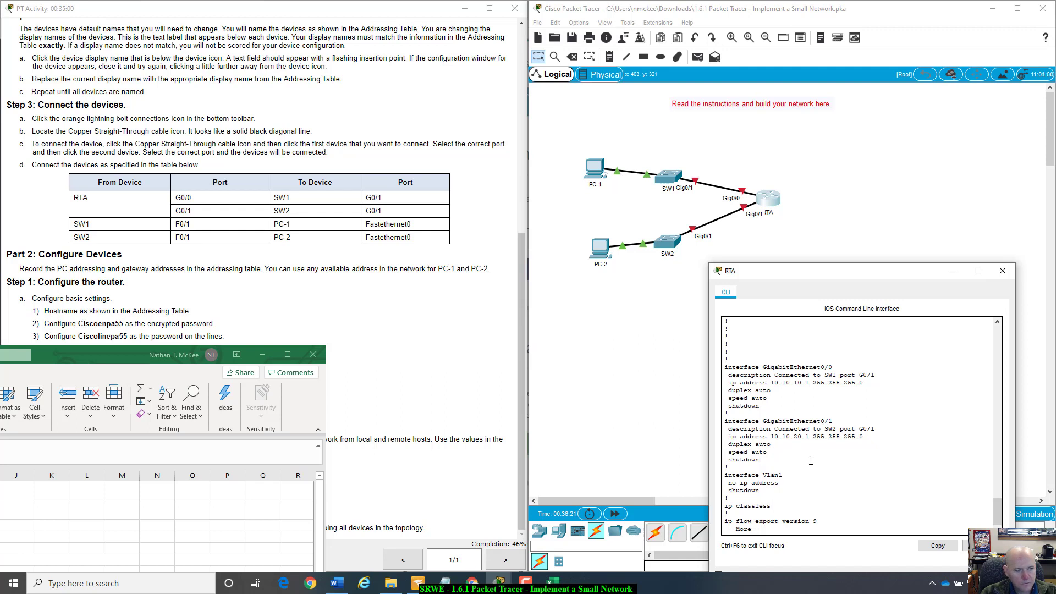
pyautogui.moveTo(792, 276); pyautogui.dragTo(722, 213)
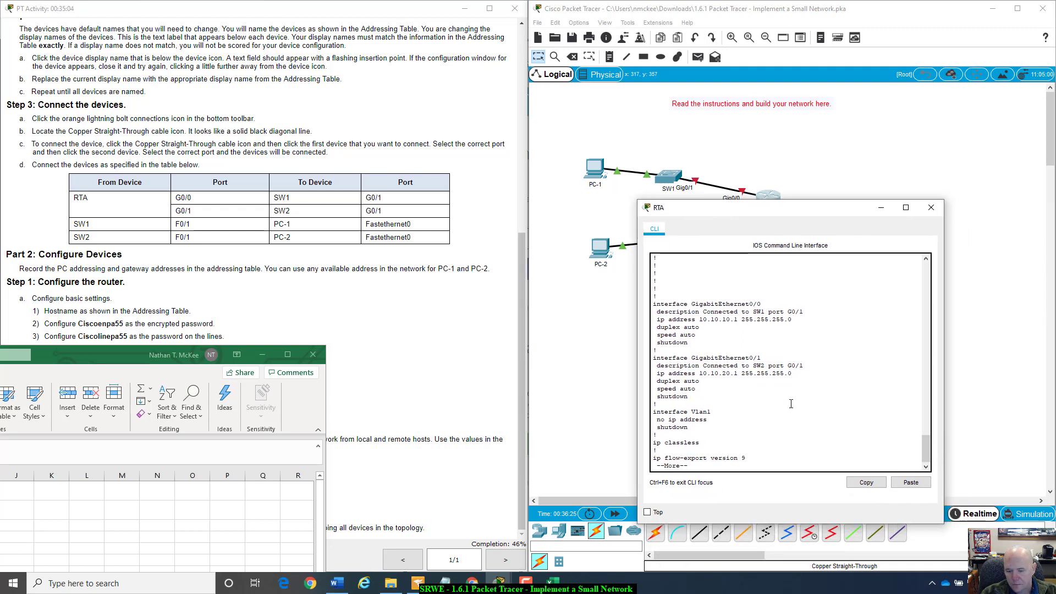
pyautogui.doubleClick(769, 409)
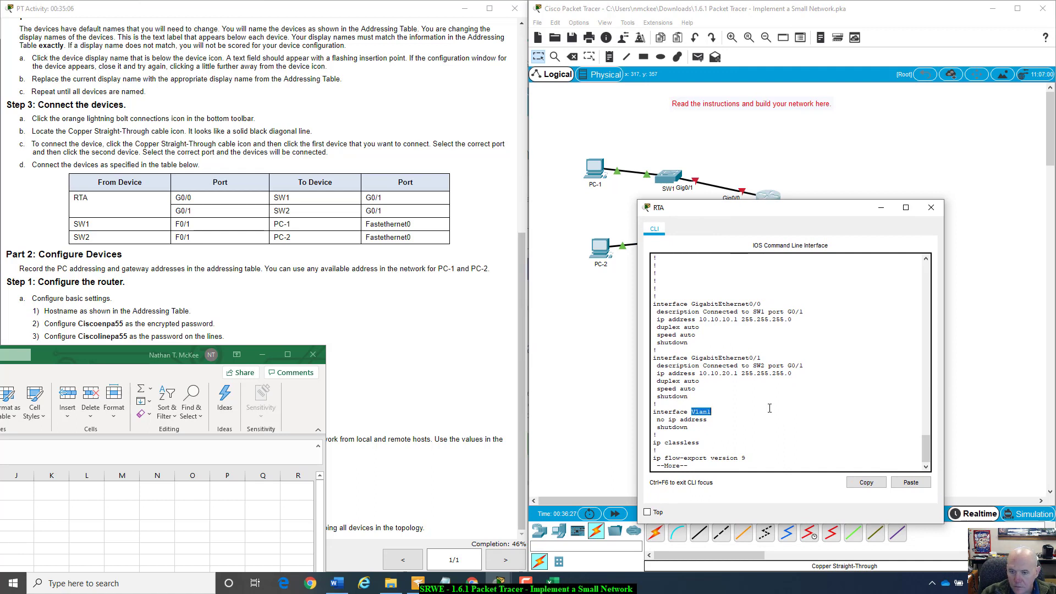
pyautogui.click(739, 426)
pyautogui.press('space')
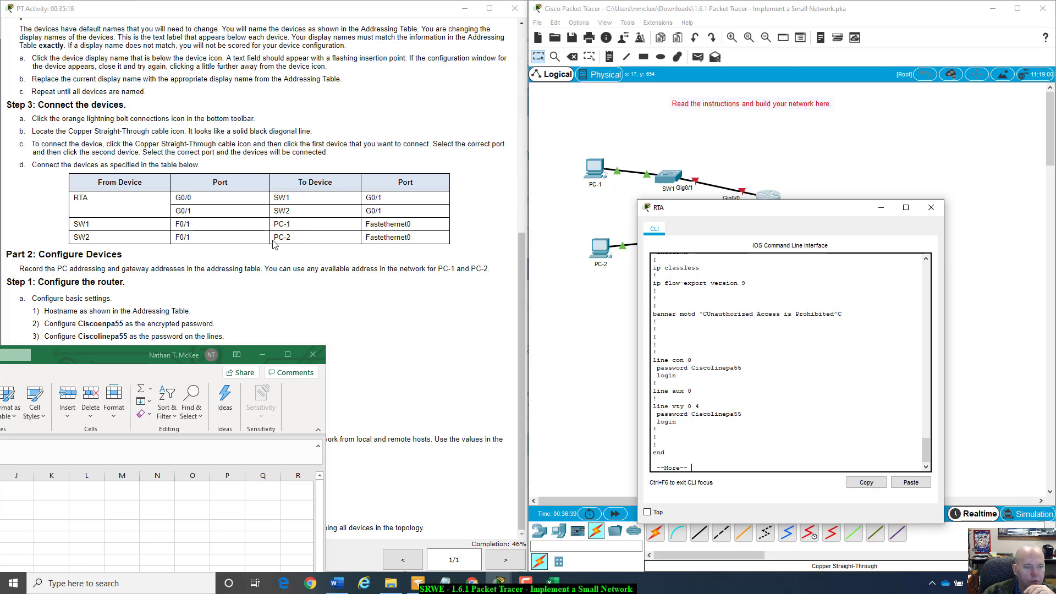
# - Scroll through the activity instructions, tuck the spreadsheet bottom-left, and close RTA's command-line window
pyautogui.click(291, 311)
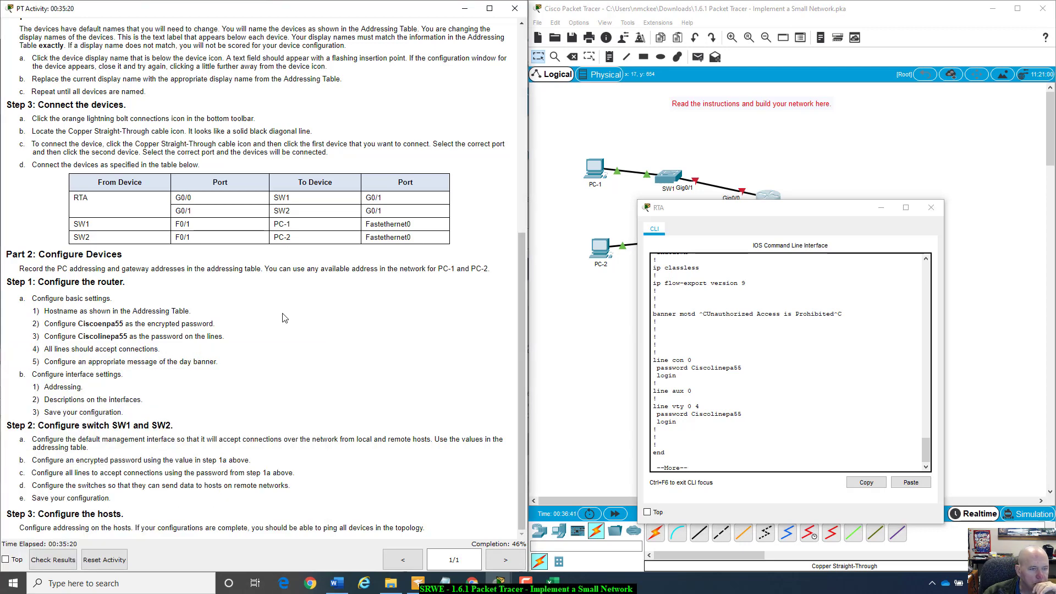
pyautogui.scroll(6, 121, 347)
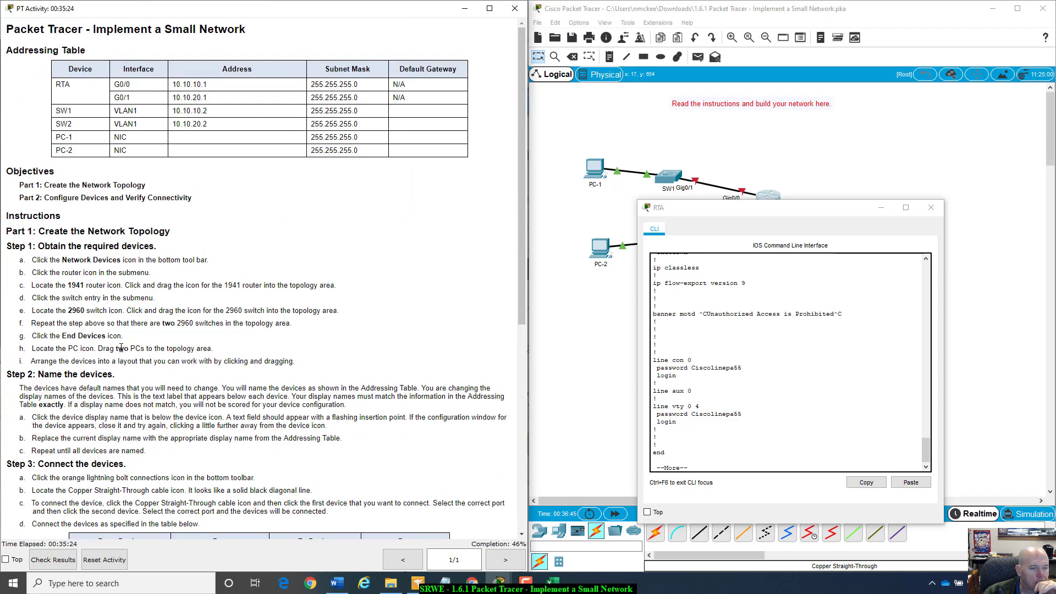
pyautogui.scroll(-3, 121, 348)
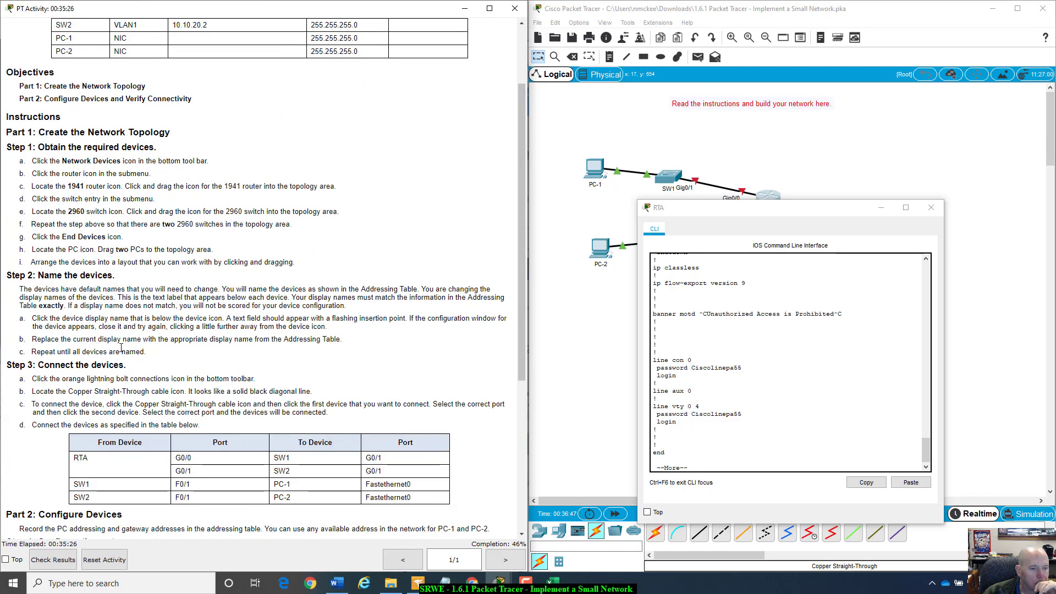
pyautogui.scroll(-7, 121, 348)
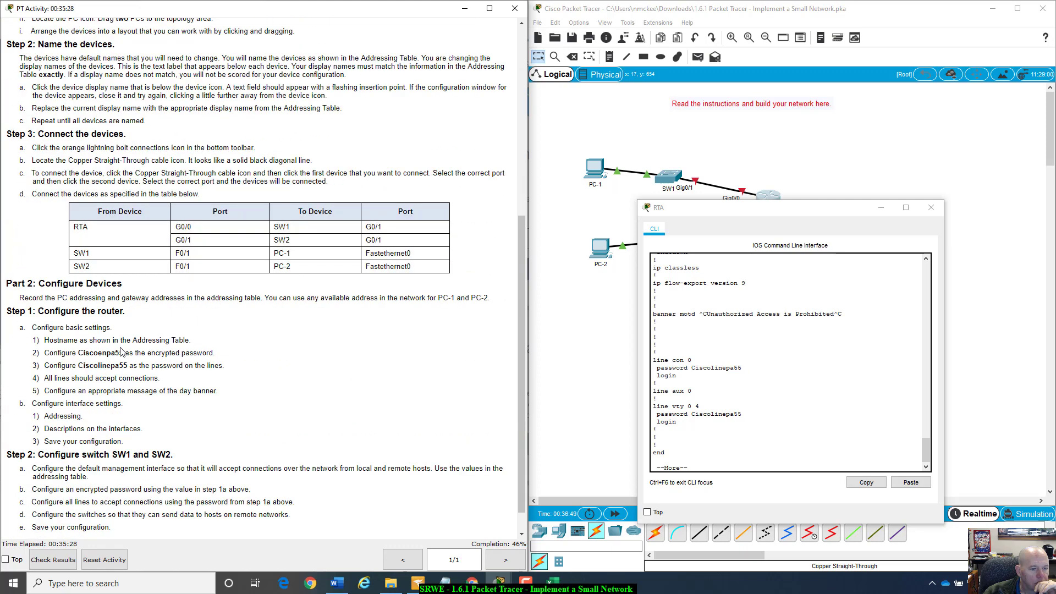
pyautogui.scroll(-1, 122, 351)
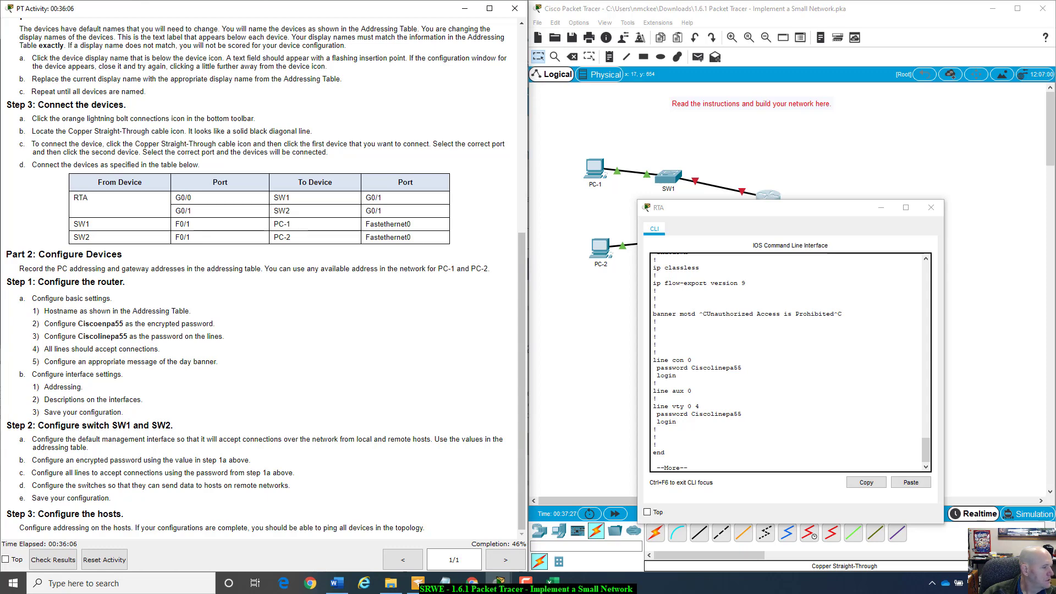
pyautogui.moveTo(0, 351); pyautogui.dragTo(0, 477)
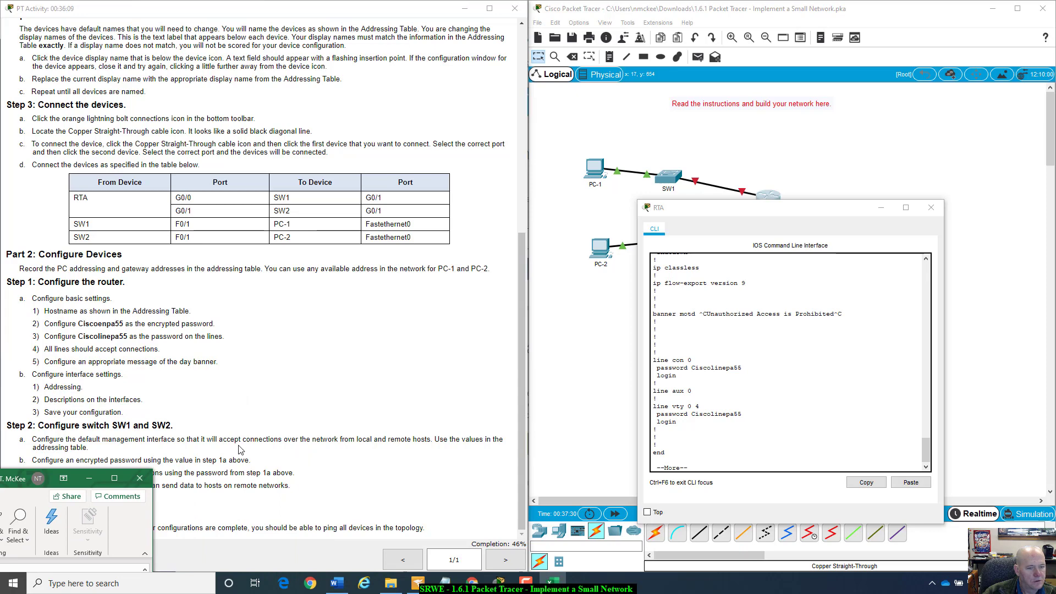
pyautogui.click(248, 395)
pyautogui.click(939, 208)
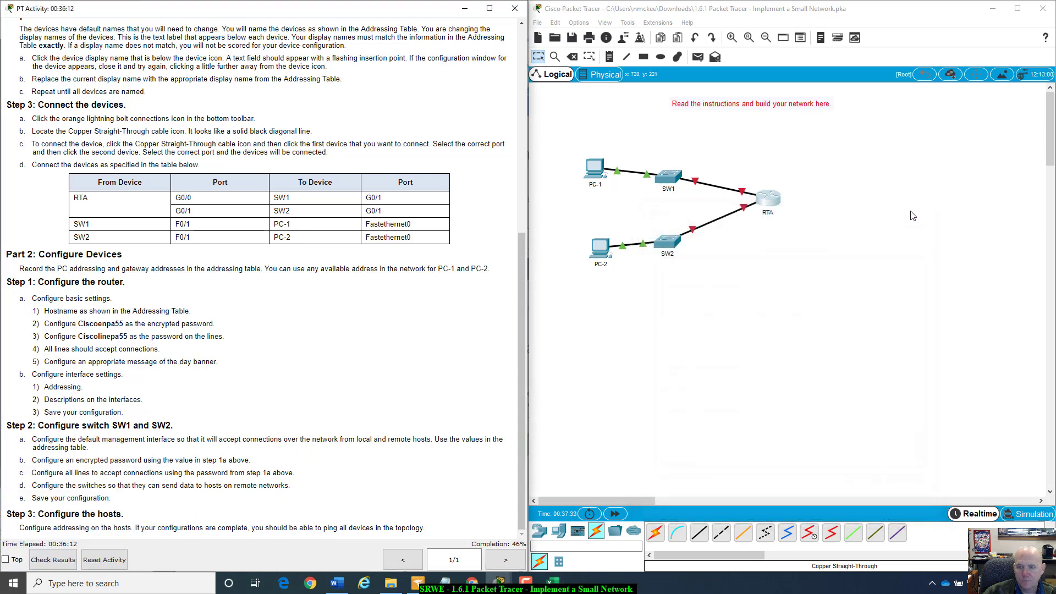
# - Open SW1's command line, wake it to the Switch> prompt, and move the window right
pyautogui.click(669, 183)
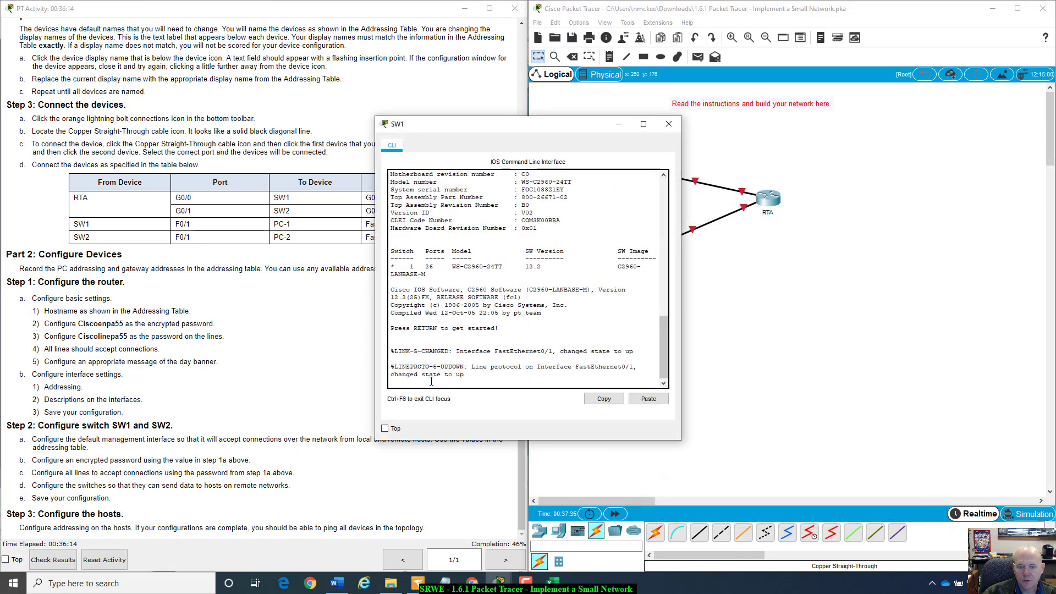
pyautogui.scroll(15, 525, 341)
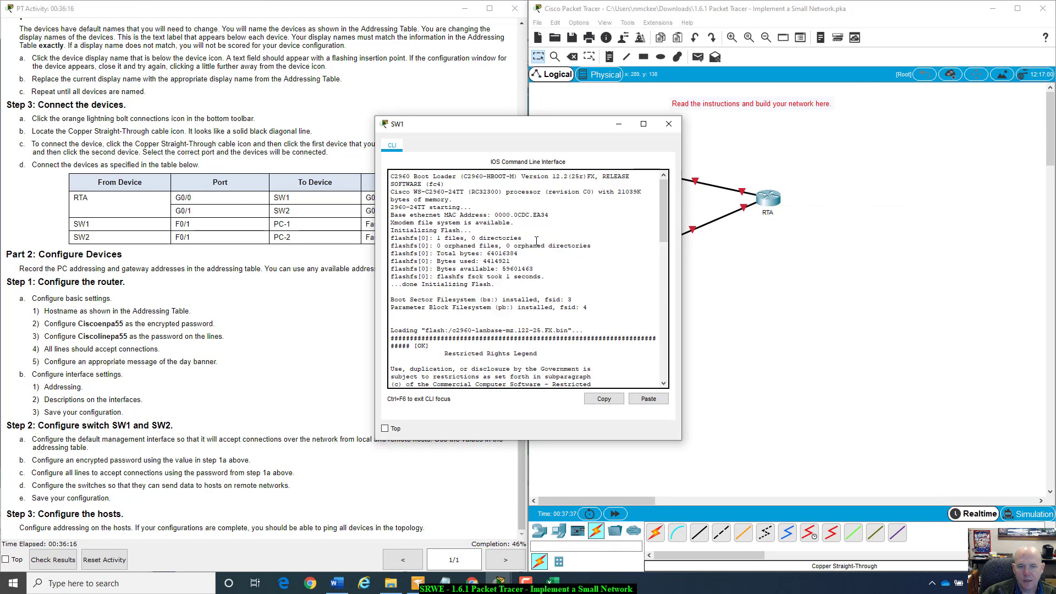
pyautogui.scroll(-6, 536, 241)
pyautogui.scroll(6, 539, 235)
pyautogui.moveTo(553, 177); pyautogui.dragTo(577, 177)
pyautogui.scroll(-8, 548, 247)
pyautogui.scroll(8, 548, 248)
pyautogui.scroll(-8, 490, 270)
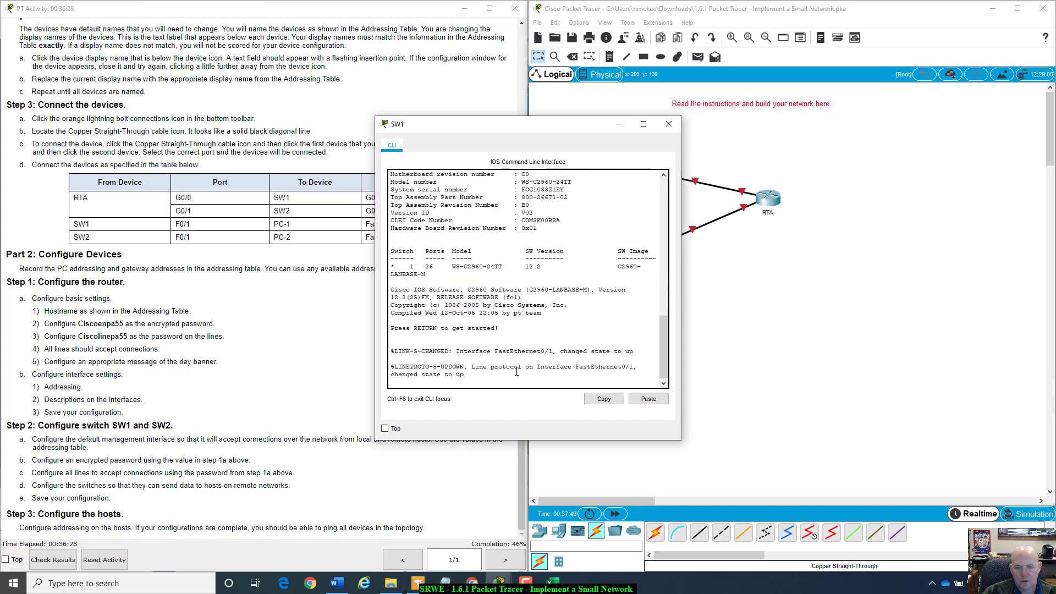
pyautogui.press('Return')
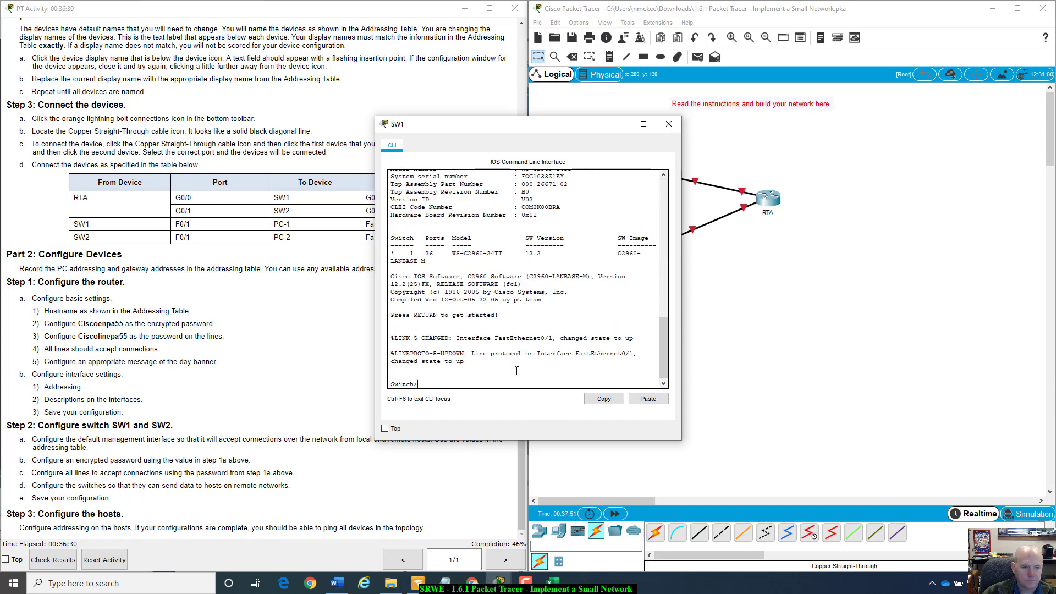
pyautogui.moveTo(484, 127); pyautogui.dragTo(751, 164)
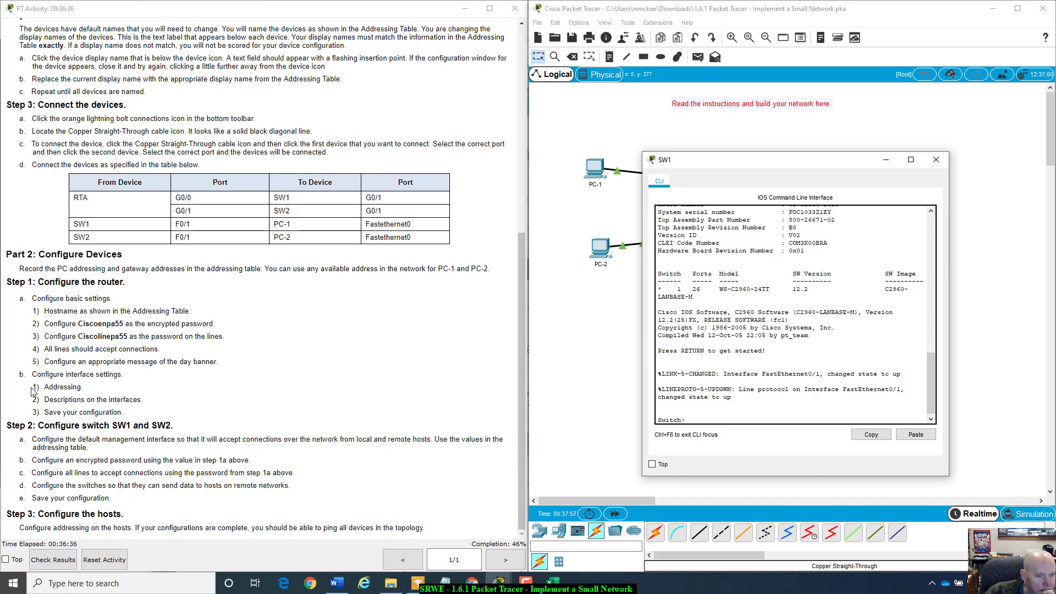
# - Review the configuration steps in the instructions and shift SW1's window to uncover the topology
pyautogui.moveTo(56, 298); pyautogui.dragTo(171, 415)
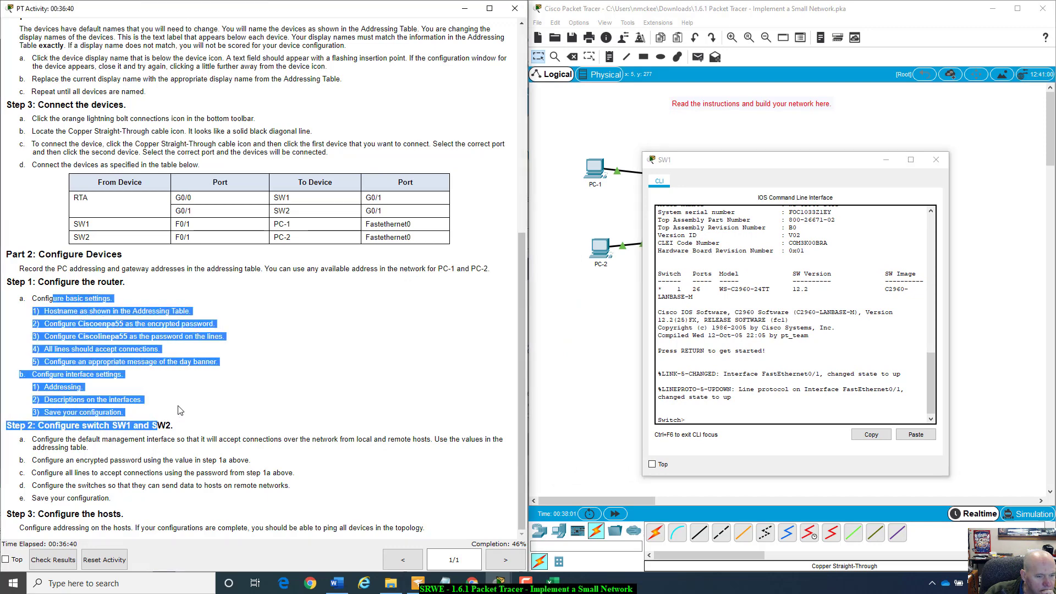
pyautogui.scroll(1, 134, 452)
pyautogui.scroll(1, 134, 452)
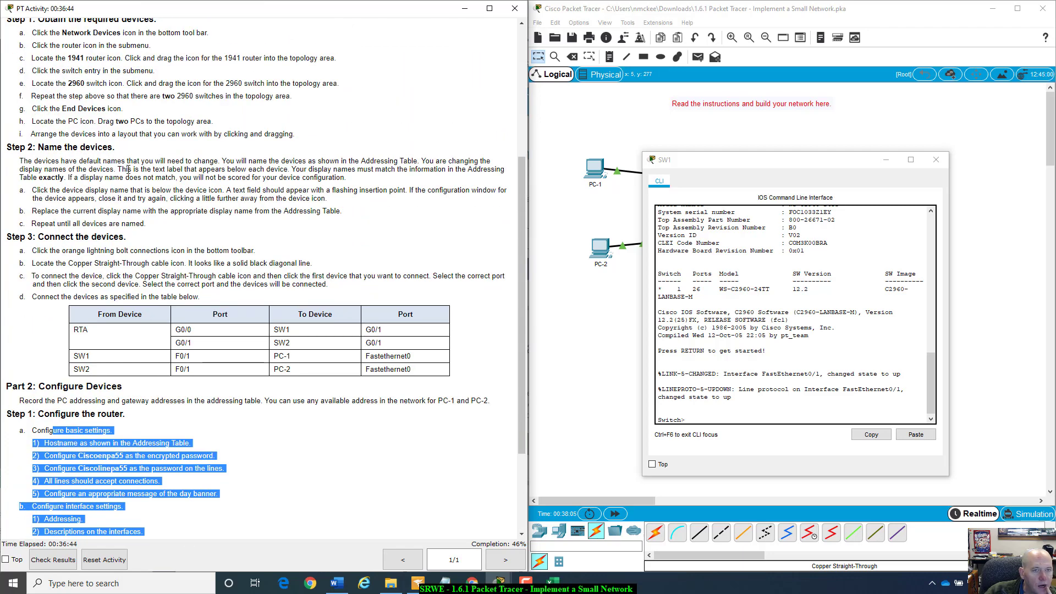
pyautogui.scroll(-2, 165, 332)
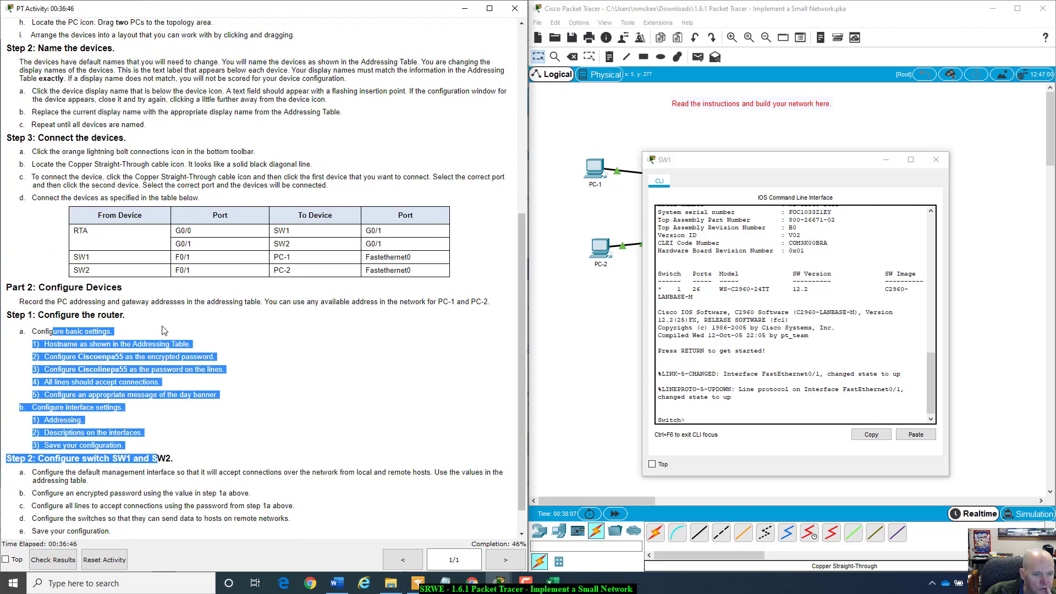
pyautogui.click(185, 391)
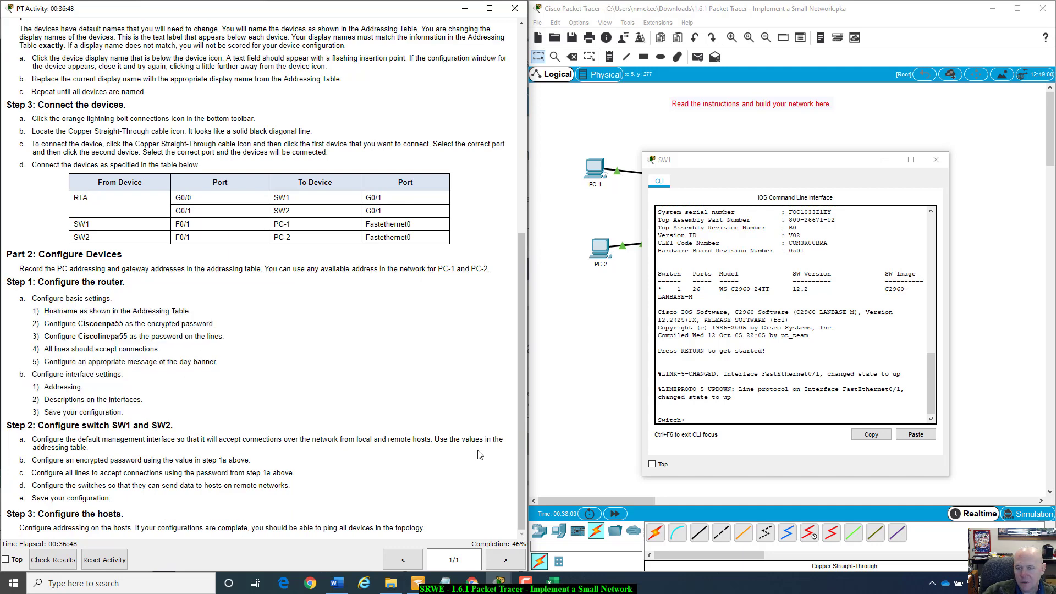
pyautogui.moveTo(836, 166); pyautogui.dragTo(812, 147)
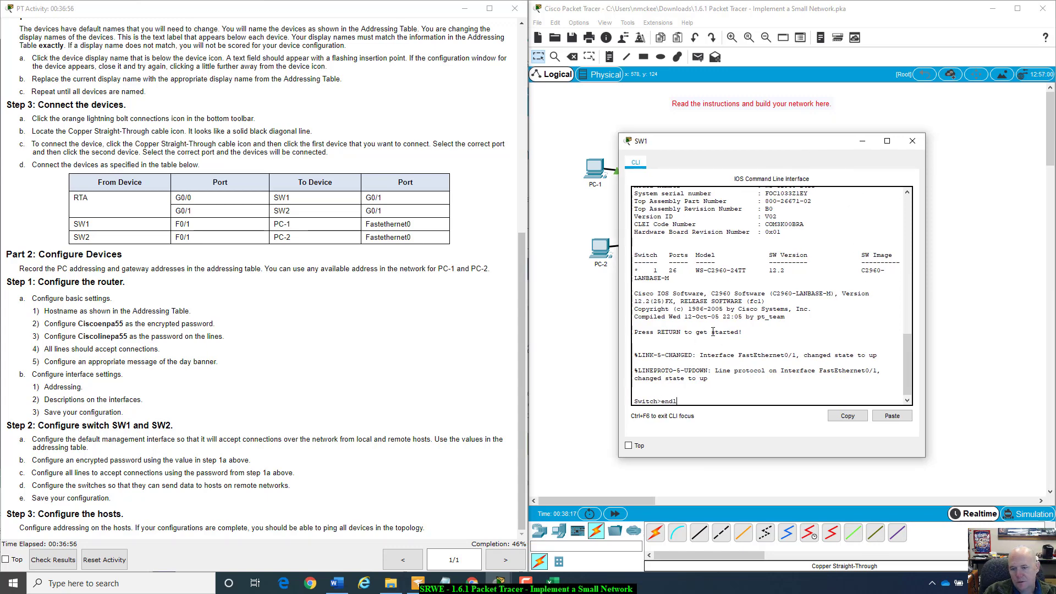
# - On the switch, enter privileged and global configuration modes and set the hostname to SW1
pyautogui.write('enabl')
pyautogui.press('Tab')
pyautogui.press('Return')
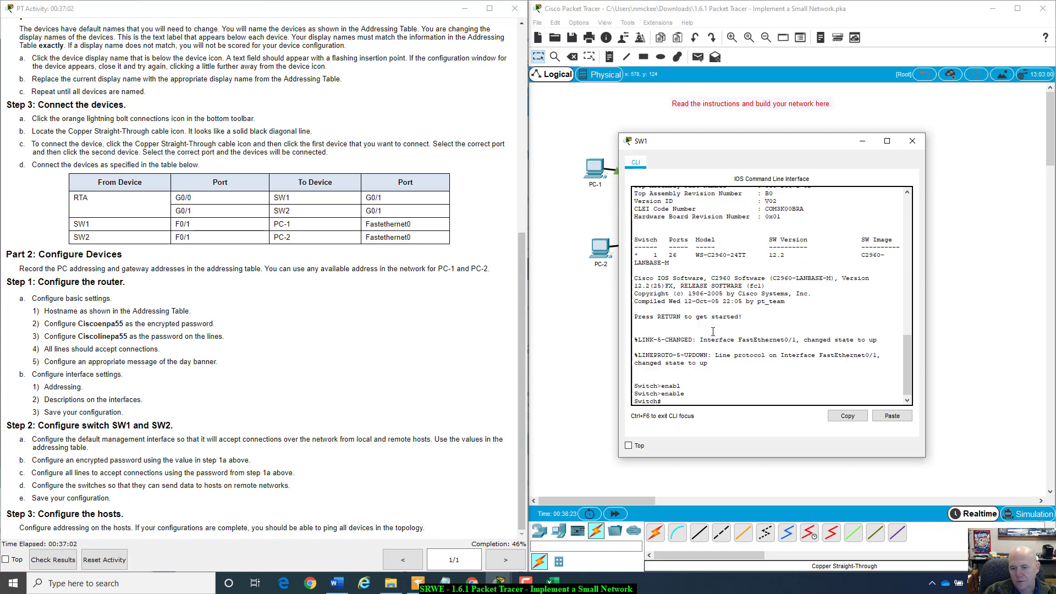
pyautogui.write('config t')
pyautogui.press('Return')
pyautogui.write('ho')
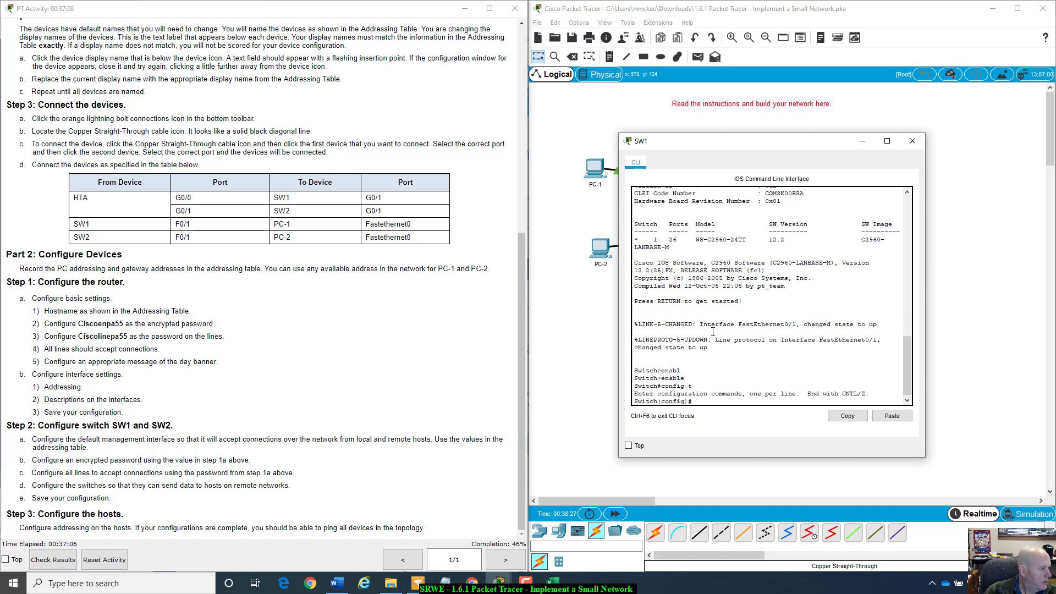
pyautogui.write('stnam')
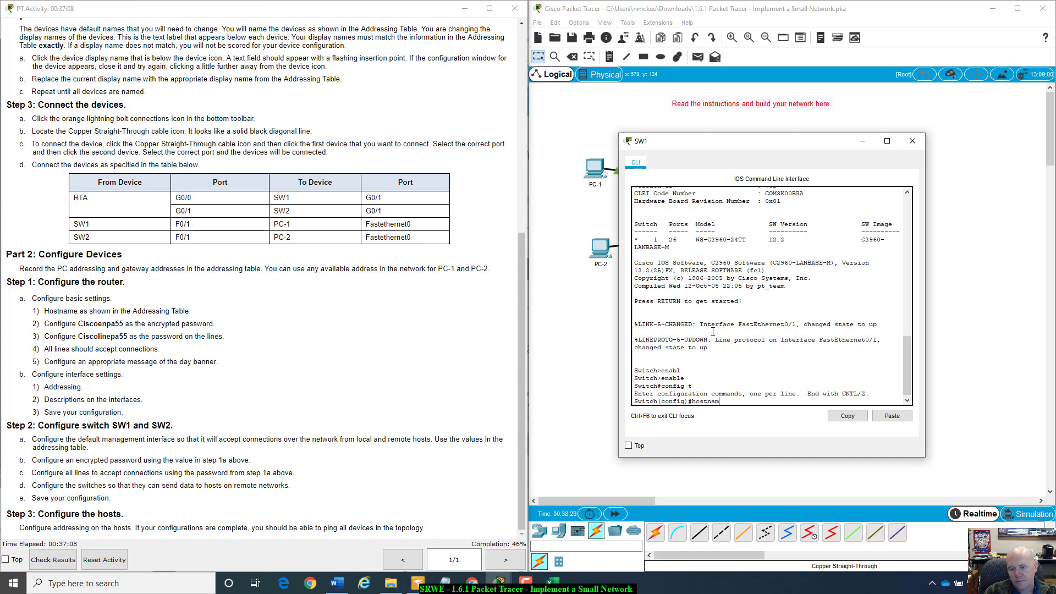
pyautogui.write('e SW')
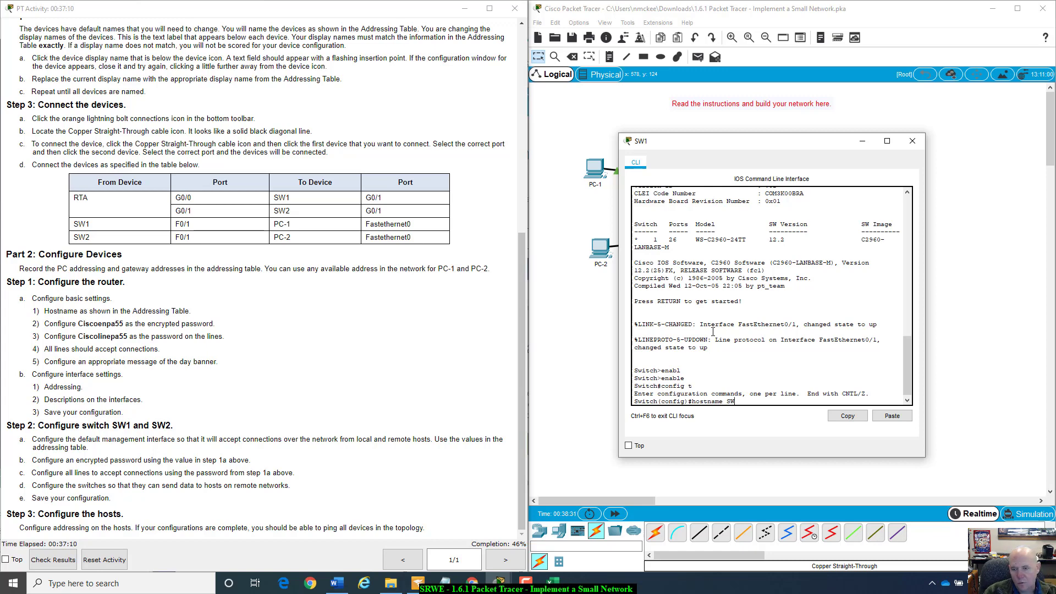
pyautogui.write('1')
pyautogui.press('Return')
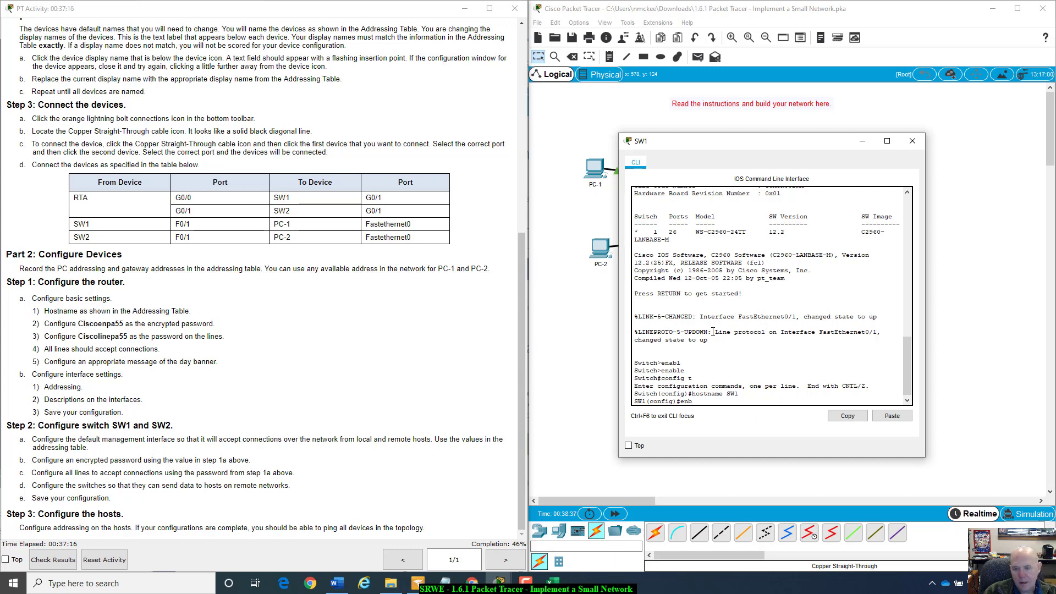
# - Set SW1's encrypted enable secret to the privileged password from the instructions
pyautogui.write('enb')
pyautogui.press('Tab')
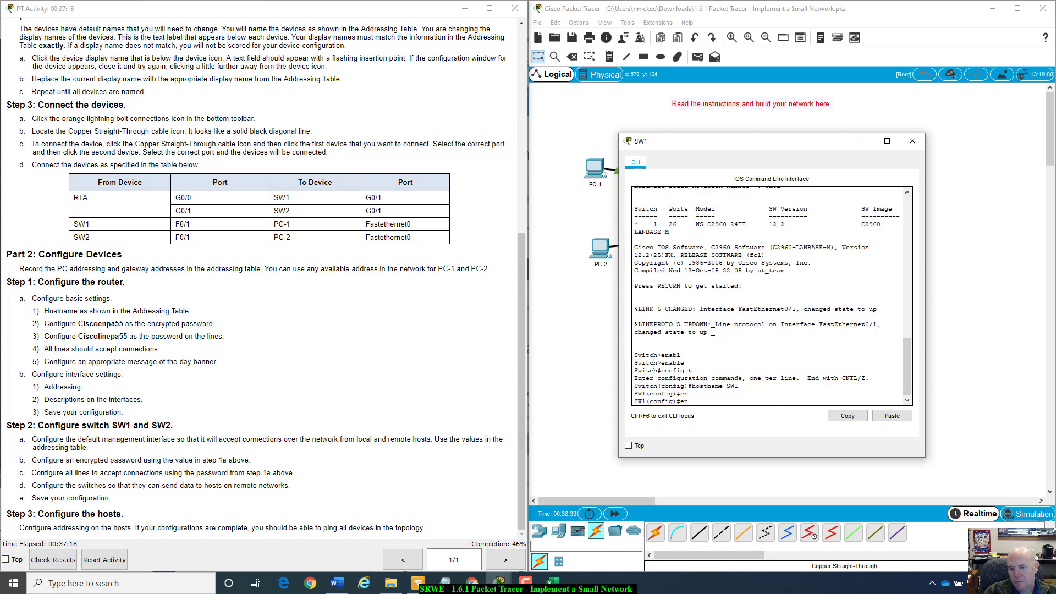
pyautogui.write('abl')
pyautogui.press('Tab')
pyautogui.write('secret ')
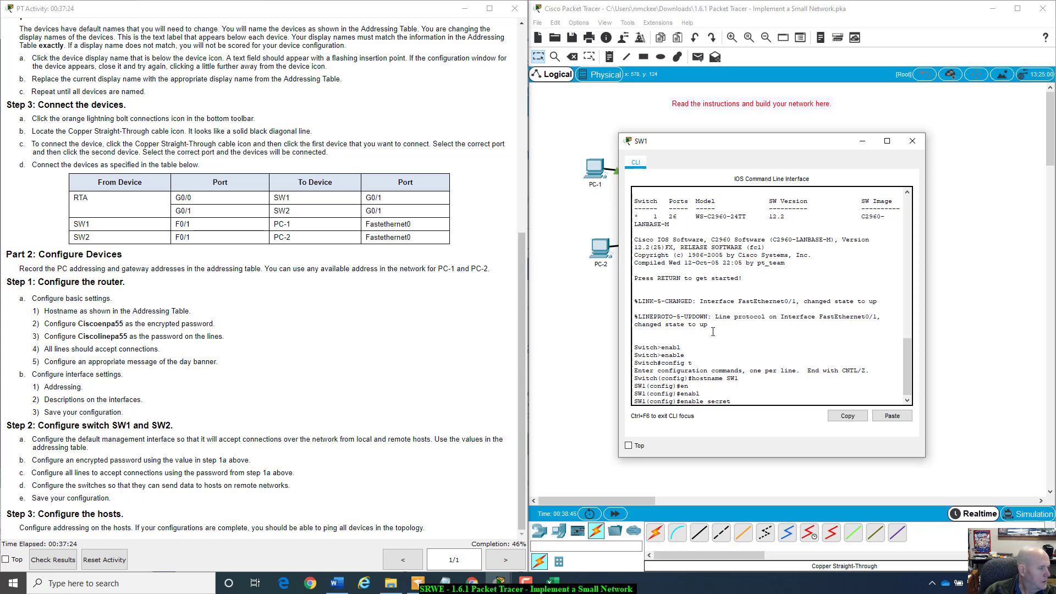
pyautogui.write('Cisco')
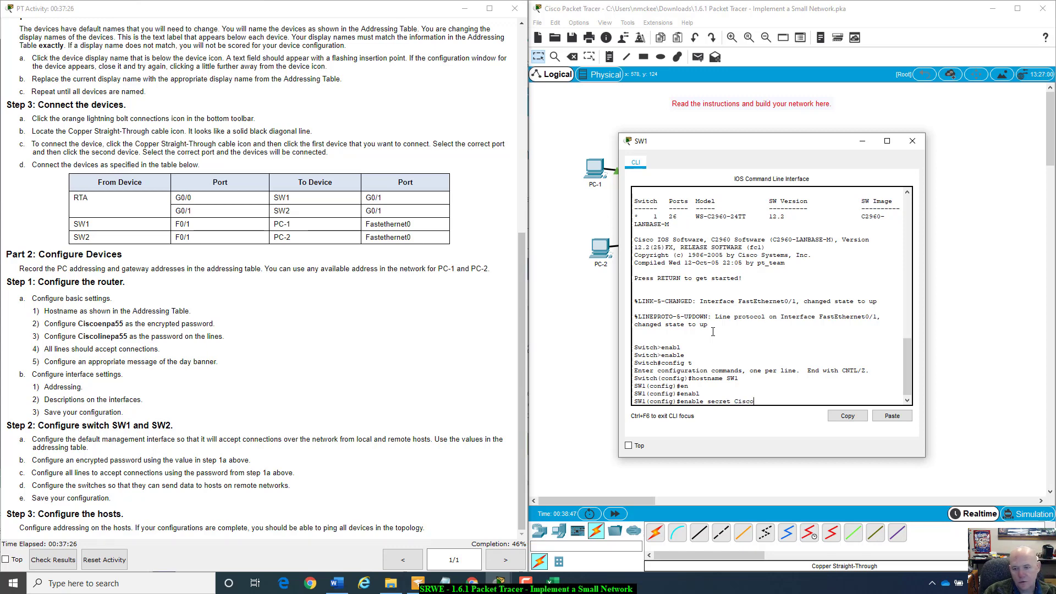
pyautogui.write('enpa55')
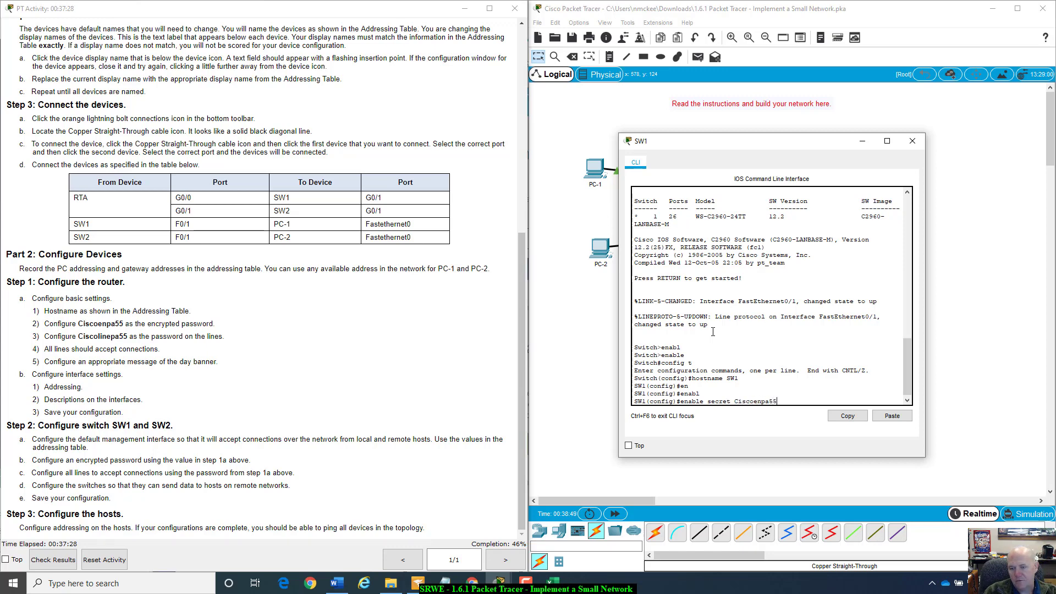
pyautogui.press('Return')
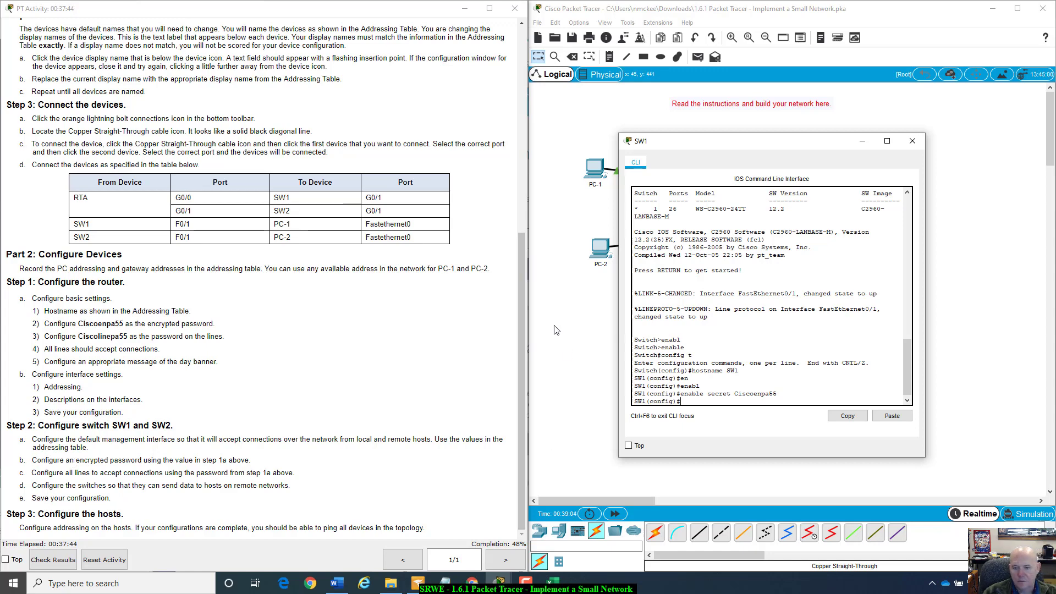
# - Give SW1's interface vlan1 the address 10.10.10.2 255.255.255.0, checking the addressing table
pyautogui.write('int')
pyautogui.press('Tab')
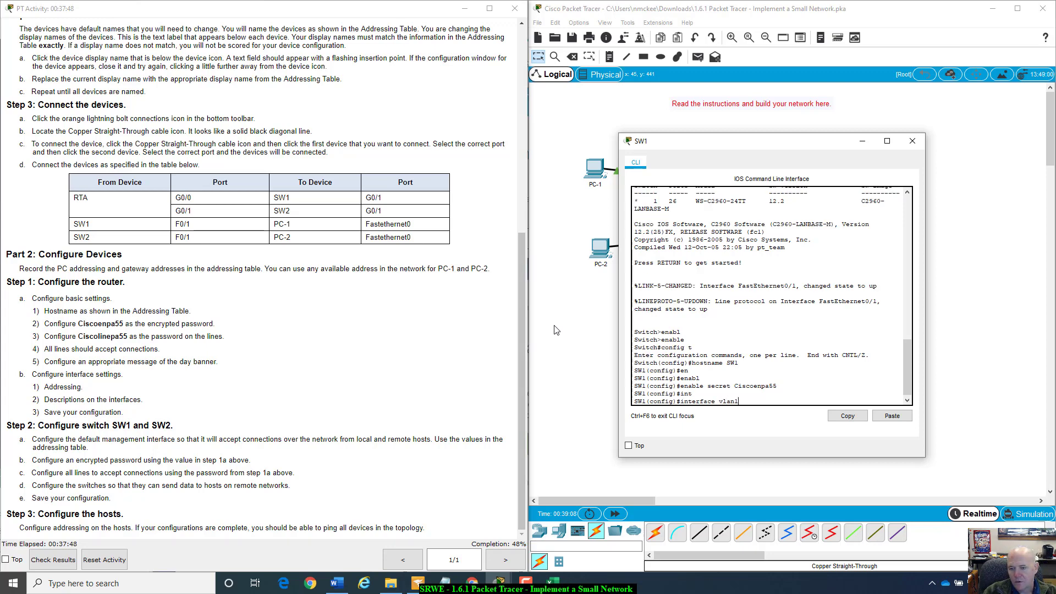
pyautogui.write('vlan1')
pyautogui.press('Return')
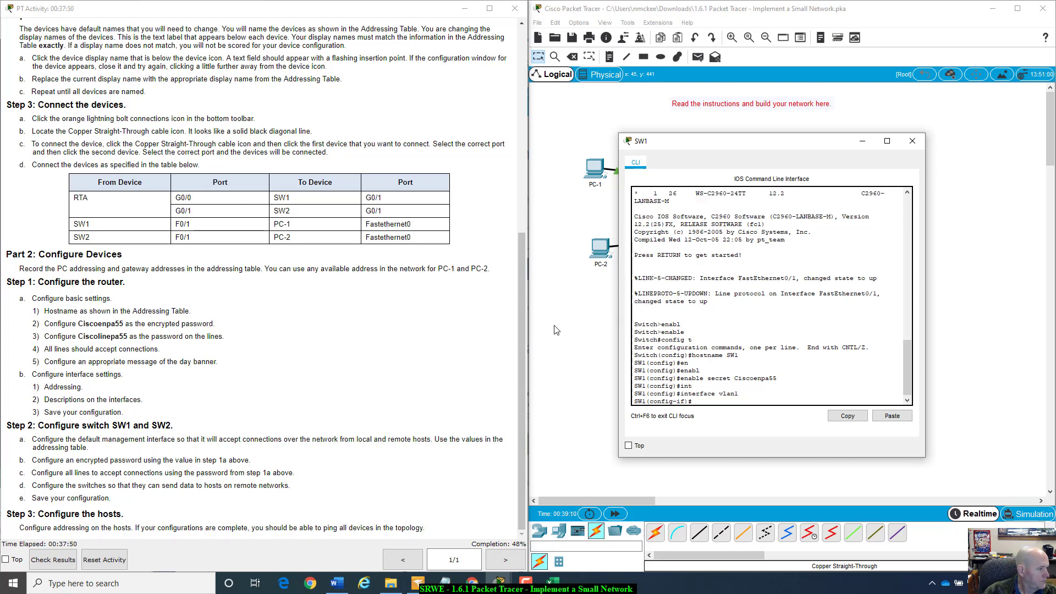
pyautogui.write('ip add')
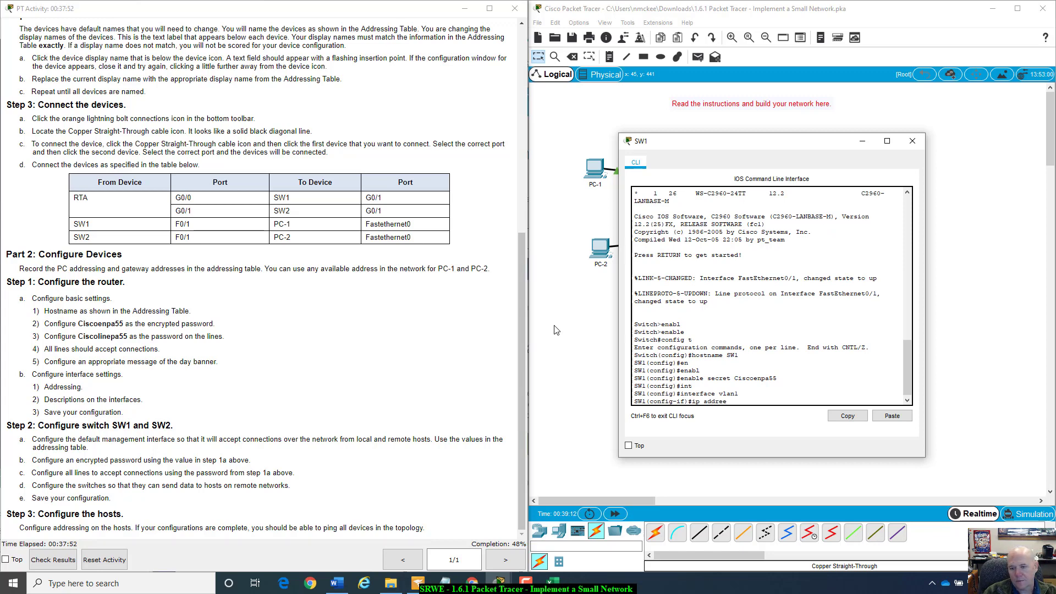
pyautogui.write('ress')
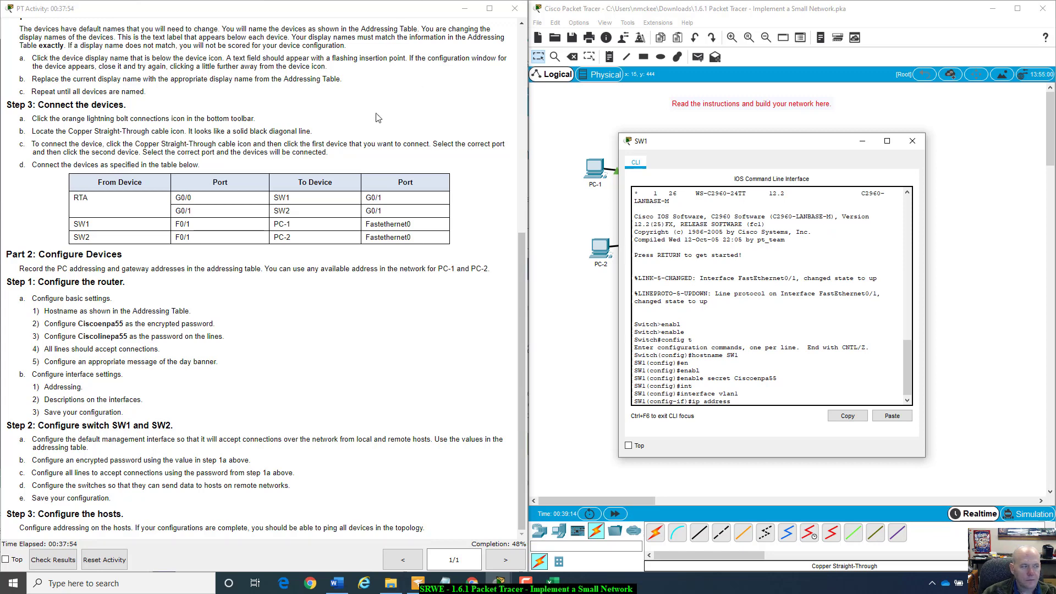
pyautogui.moveTo(0, 440); pyautogui.dragTo(285, 384)
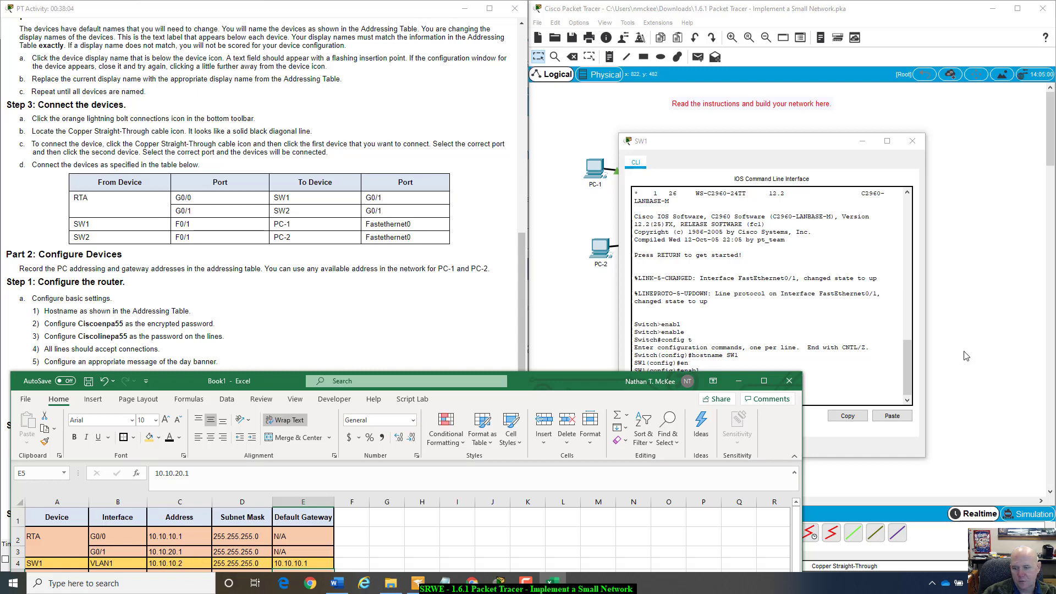
pyautogui.click(817, 398)
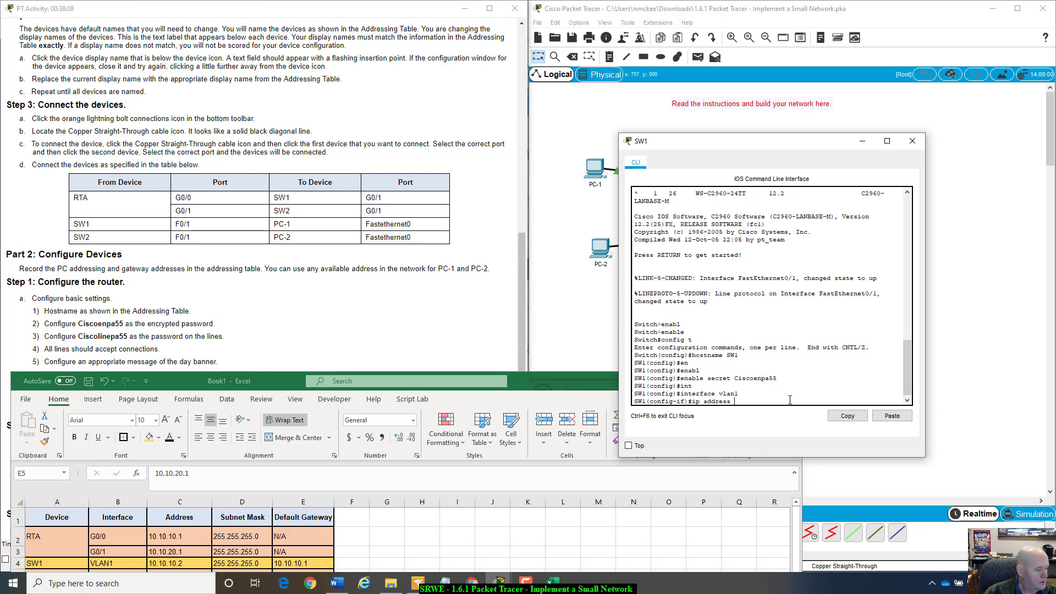
pyautogui.write('10.10.10')
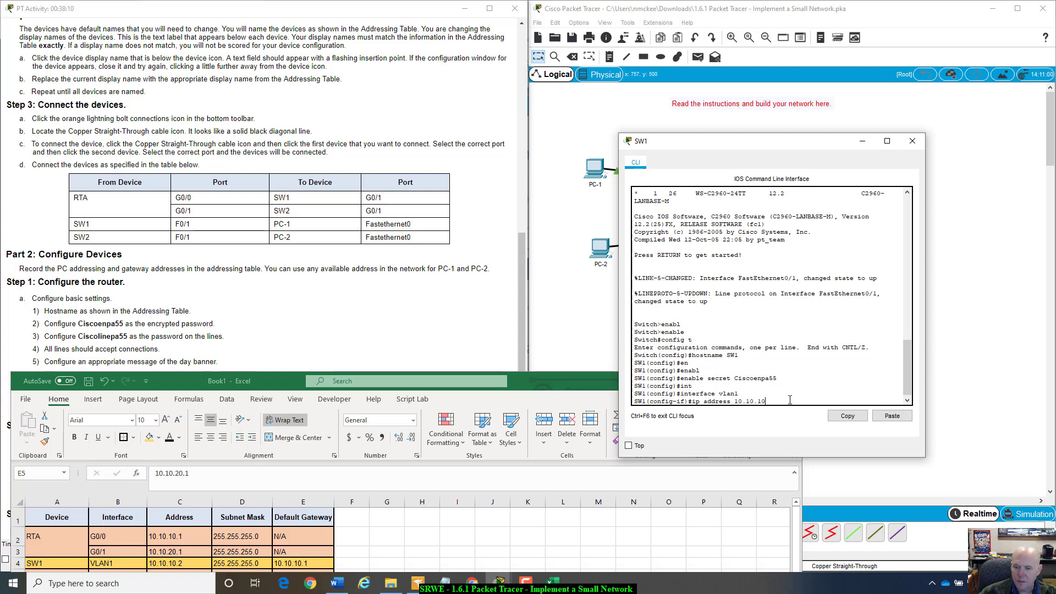
pyautogui.write('.2 255.255.255.0')
pyautogui.press('Return')
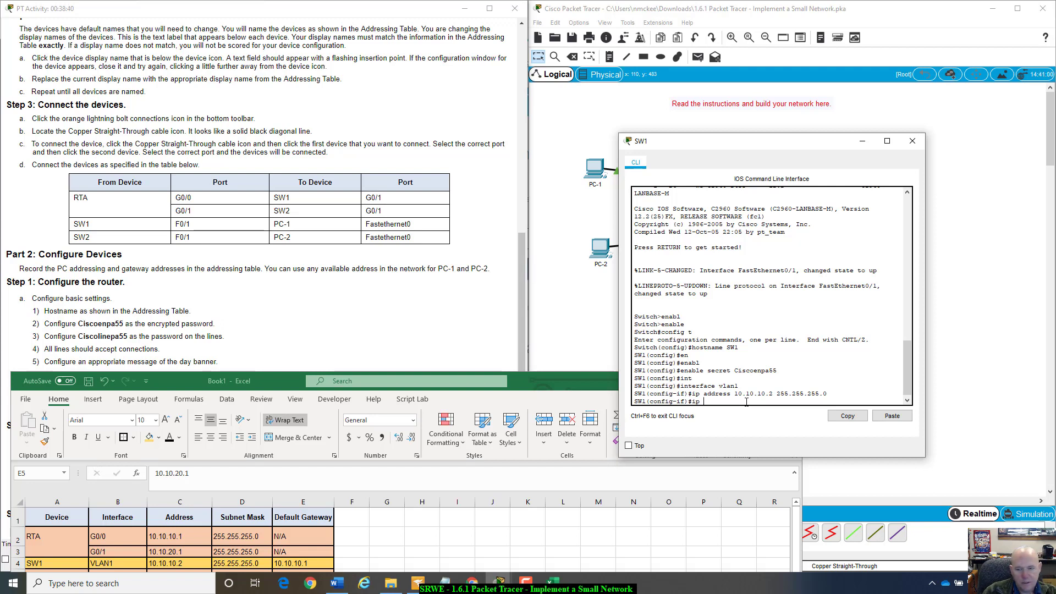
# - Set SW1's ip default-gateway to 10.10.10.1
pyautogui.write('ip d')
pyautogui.press('Tab')
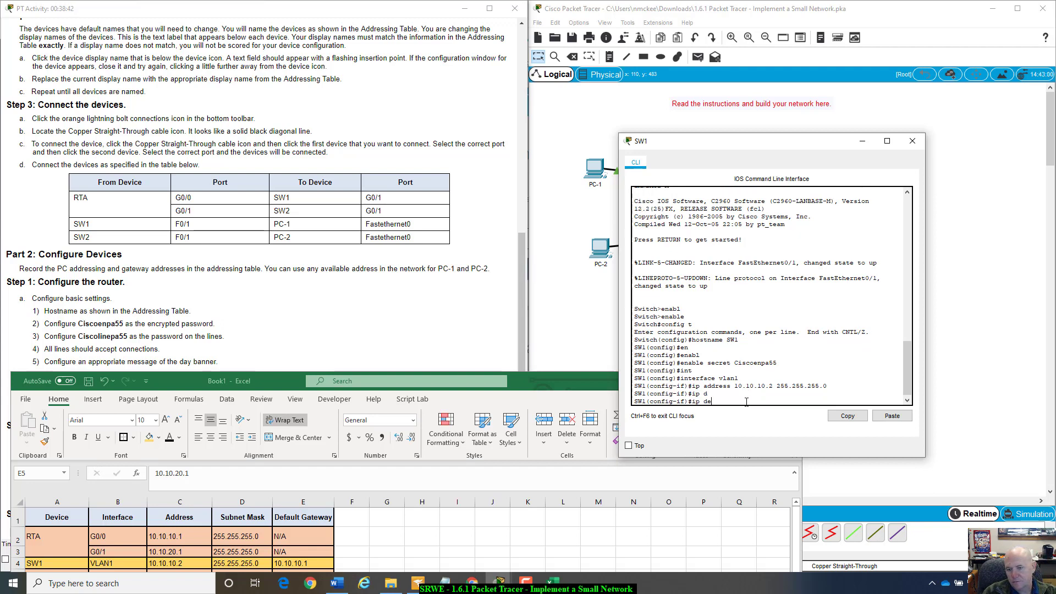
pyautogui.press('Tab')
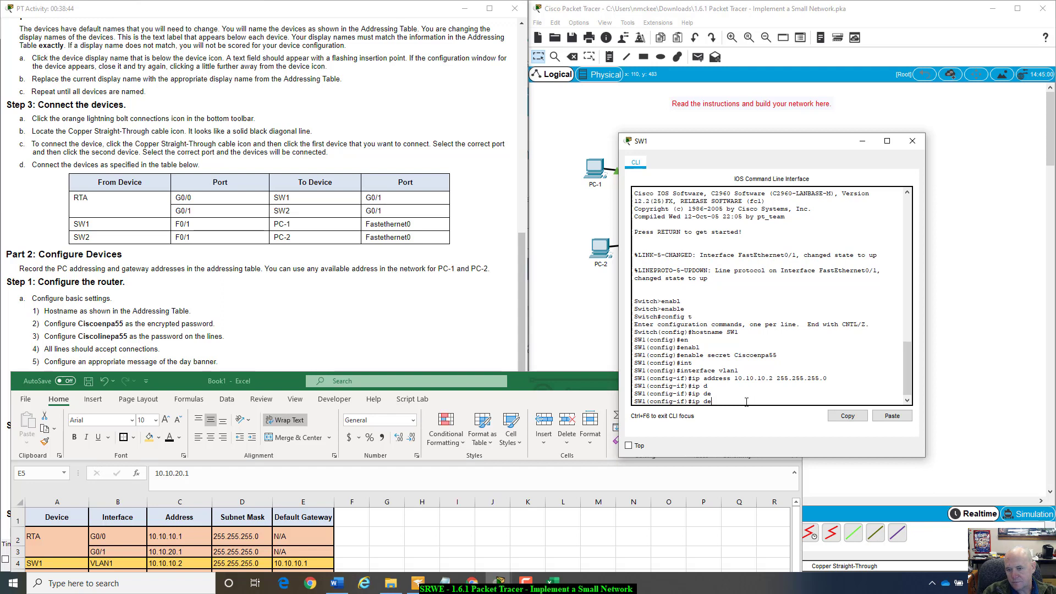
pyautogui.write('fau')
pyautogui.press('Tab')
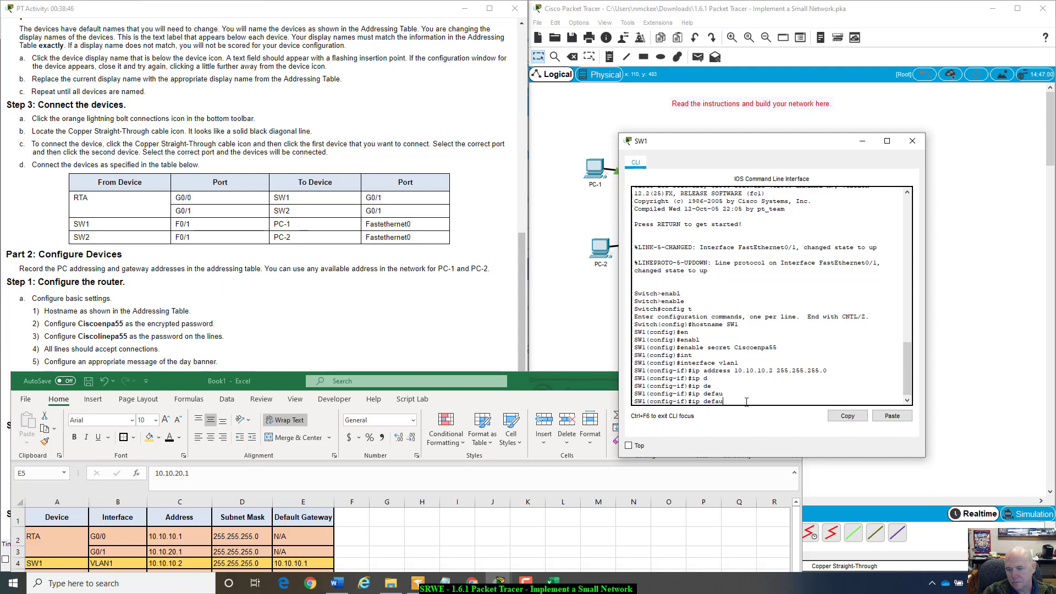
pyautogui.write('lt-ga')
pyautogui.press('Tab')
pyautogui.write('te')
pyautogui.press('Tab')
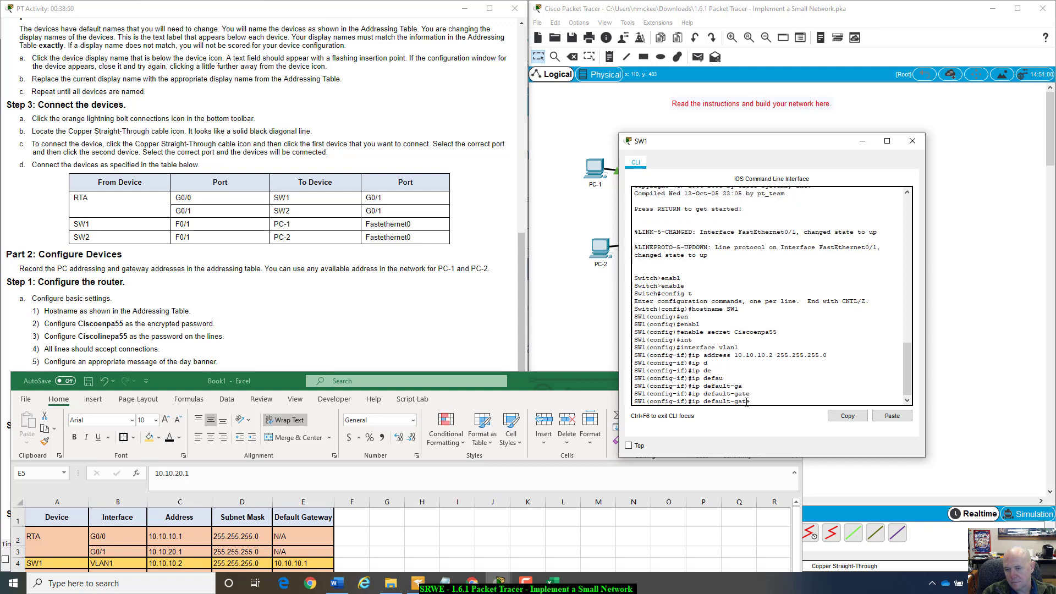
pyautogui.write('y')
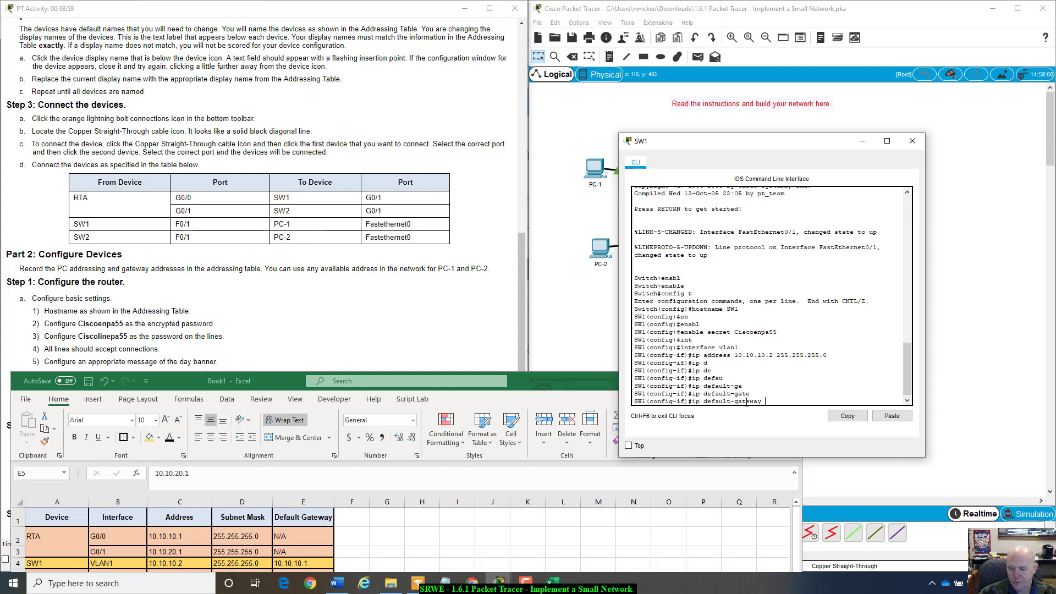
pyautogui.write('10.10.10.1')
pyautogui.press('Return')
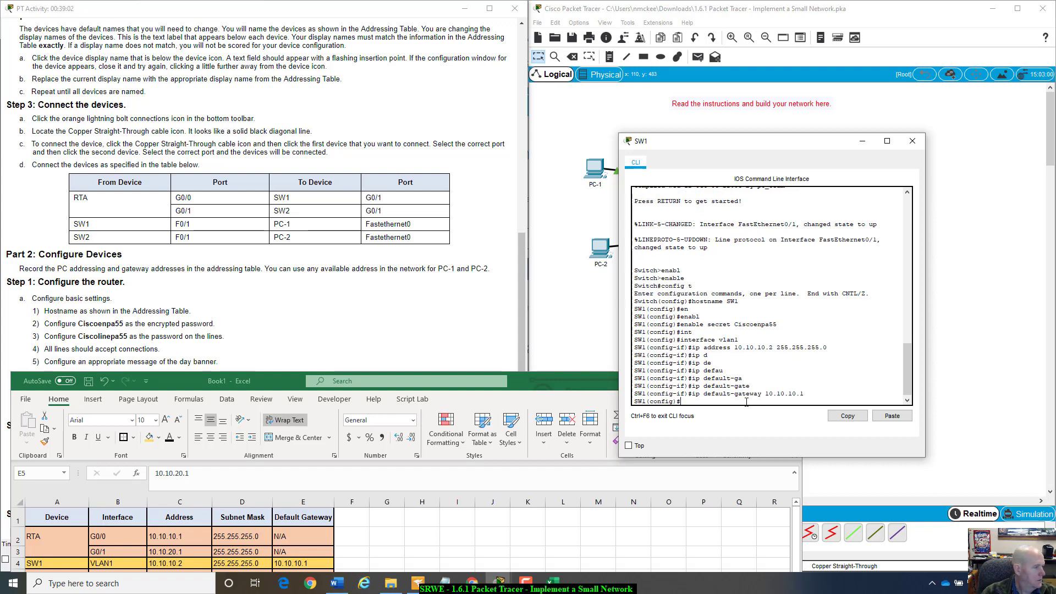
# - Give SW1's line con 0 the console password from the instructions and enable login
pyautogui.write('line con')
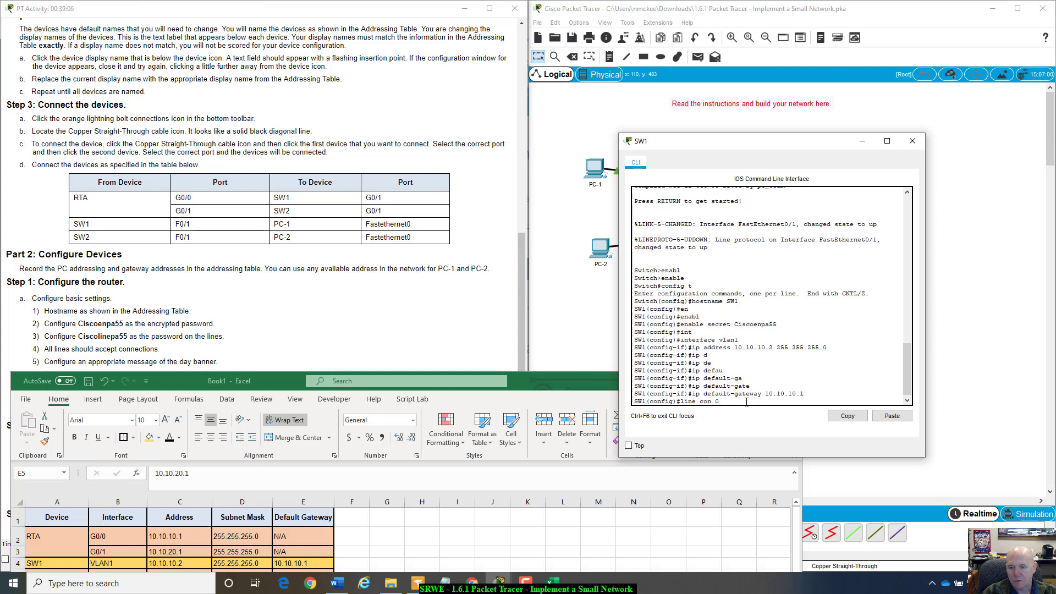
pyautogui.write(' 0')
pyautogui.press('Return')
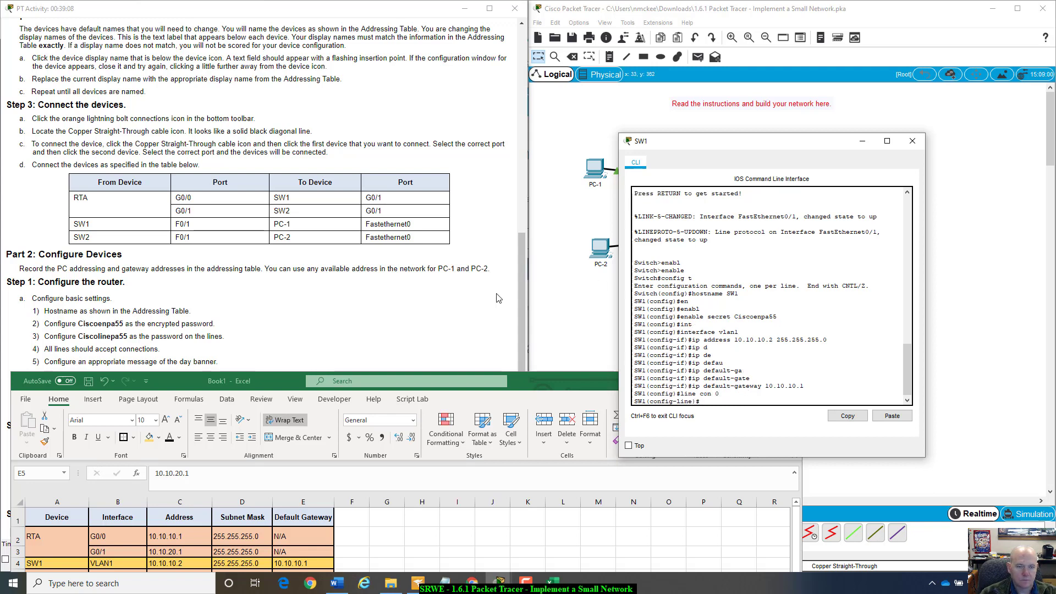
pyautogui.click(332, 309)
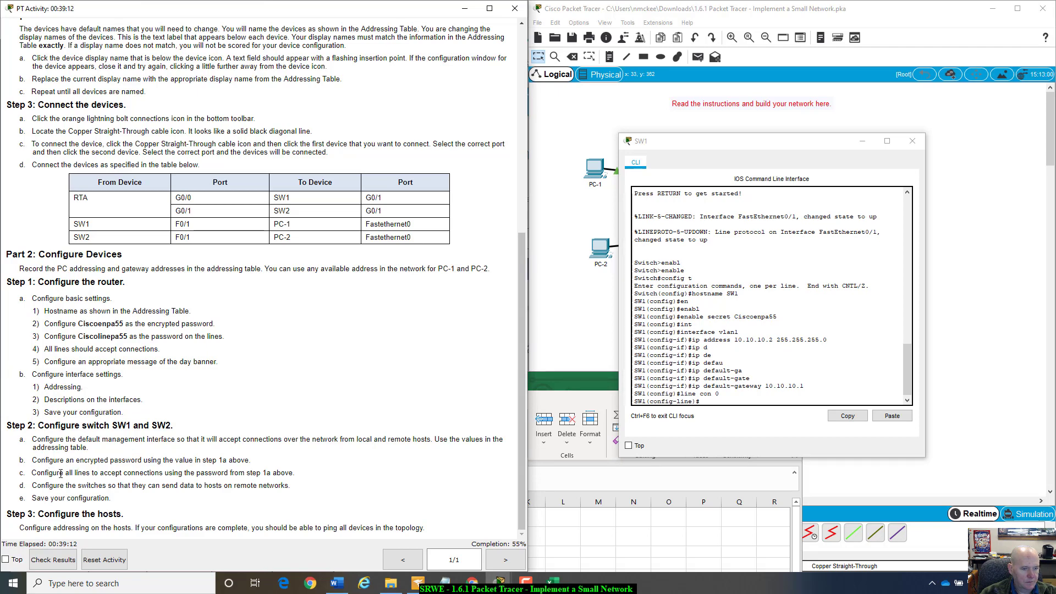
pyautogui.click(761, 403)
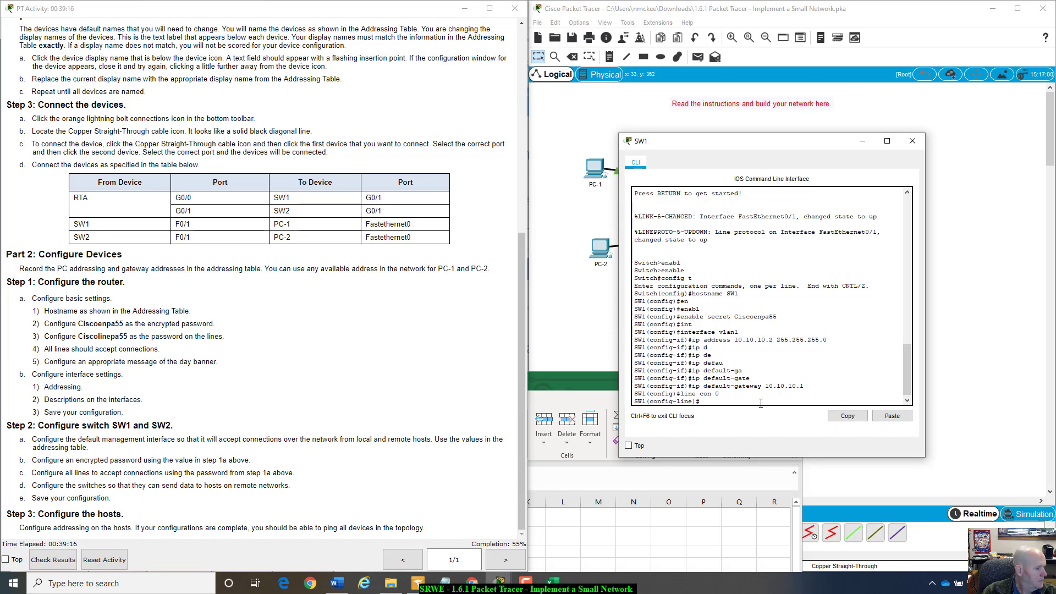
pyautogui.write('password')
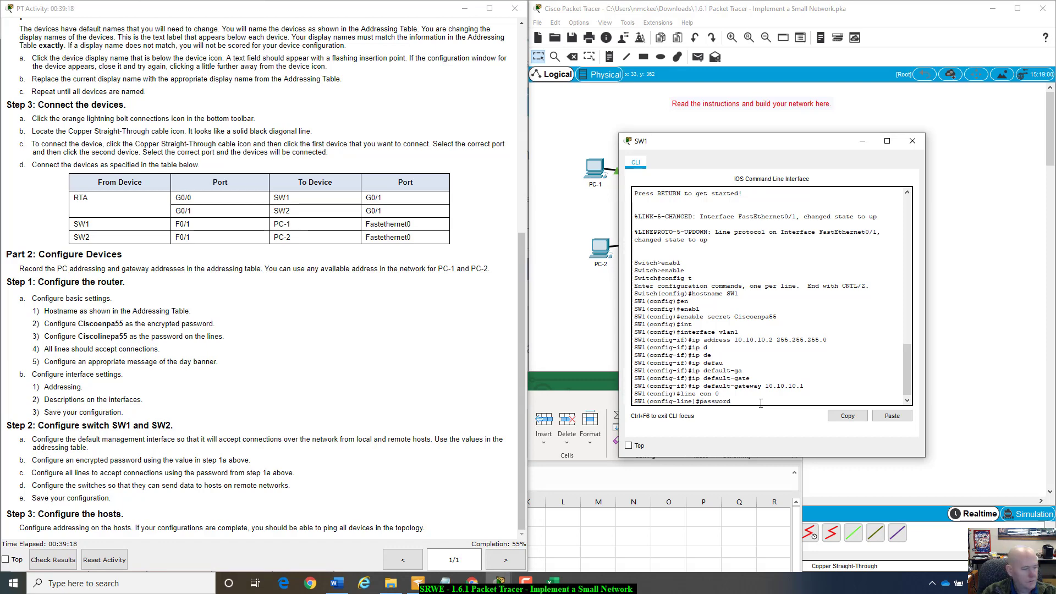
pyautogui.write(' Ciscolinepa55')
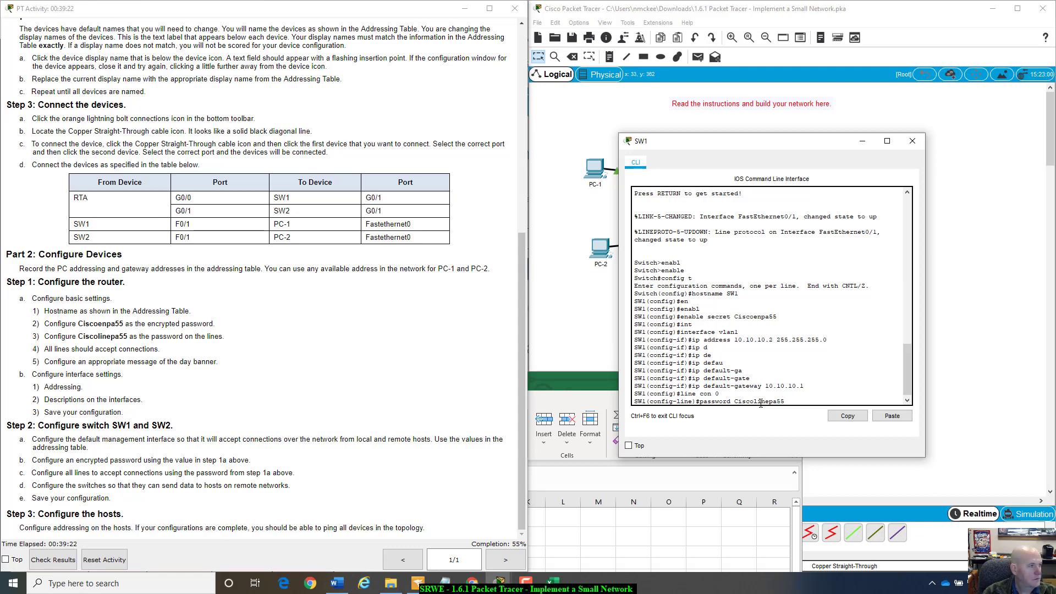
pyautogui.press('Return')
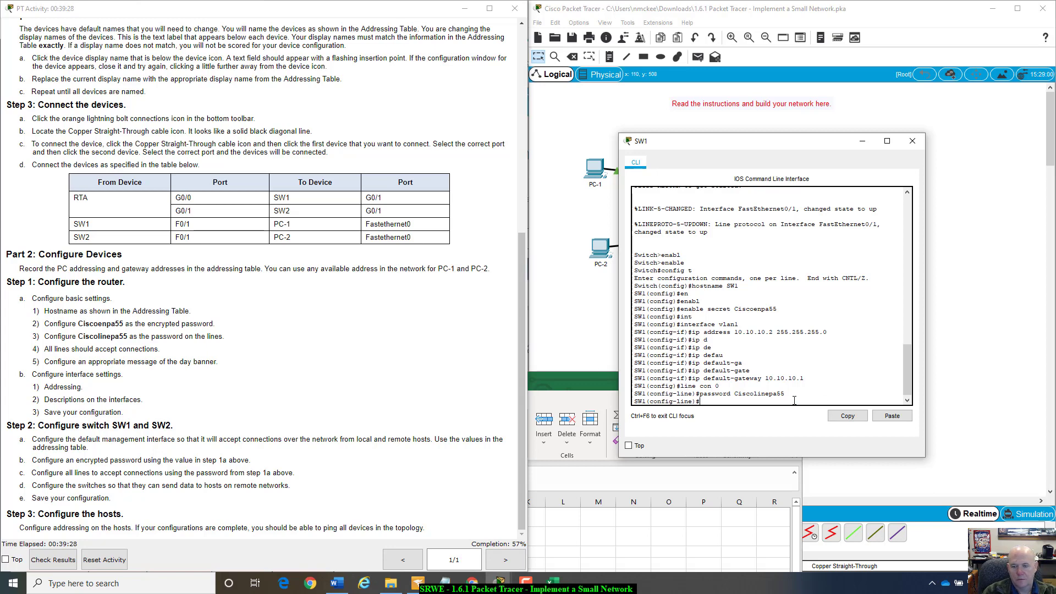
pyautogui.write('login')
pyautogui.press('Return')
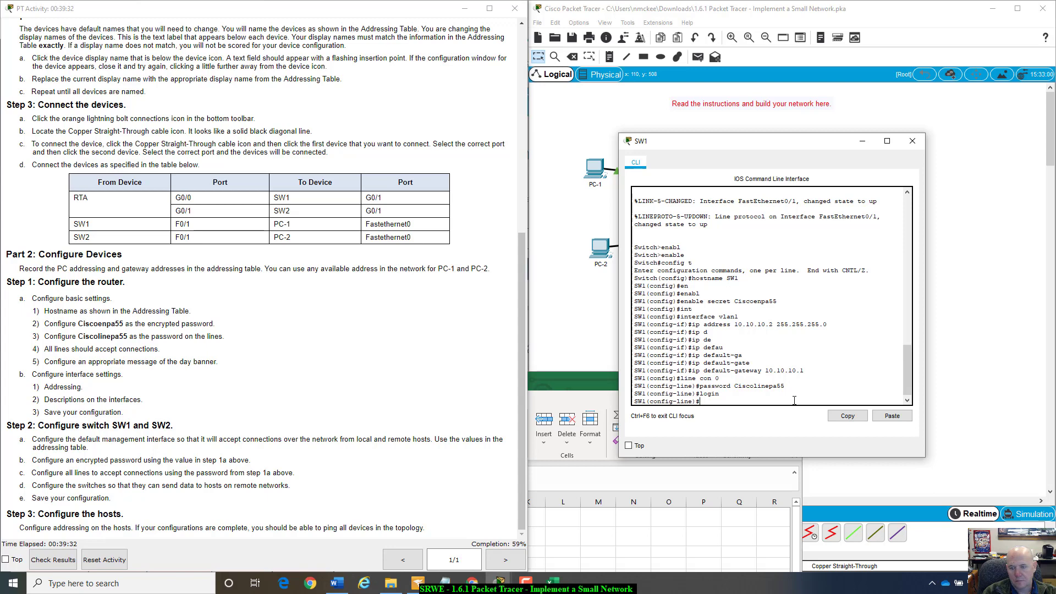
pyautogui.write('ling')
pyautogui.write(' vty')
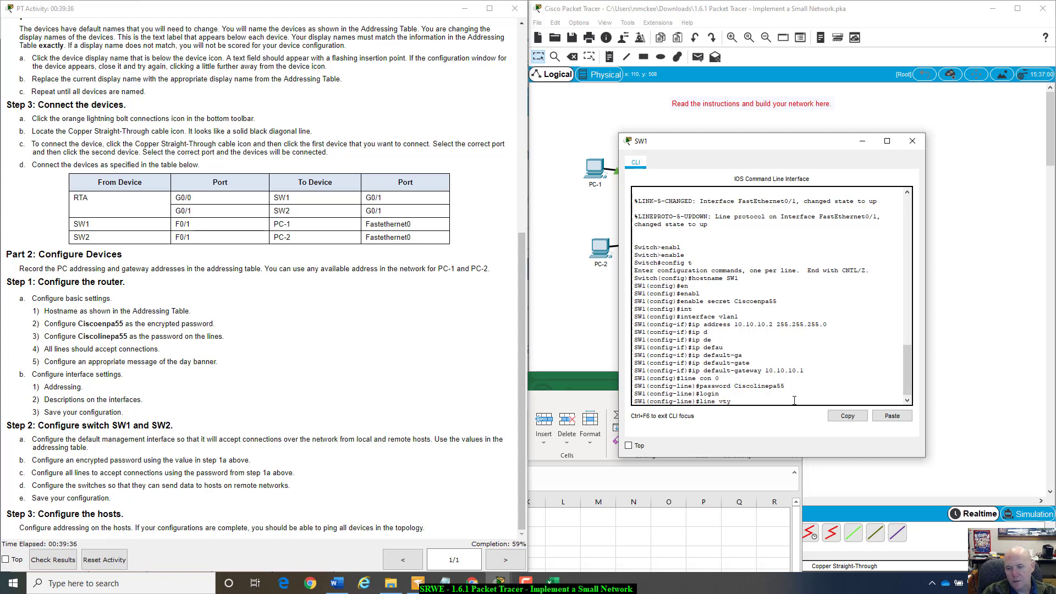
pyautogui.write(' 0 4')
# - Set the lab line password on SW1's VTY lines 0 4
pyautogui.press('Return')
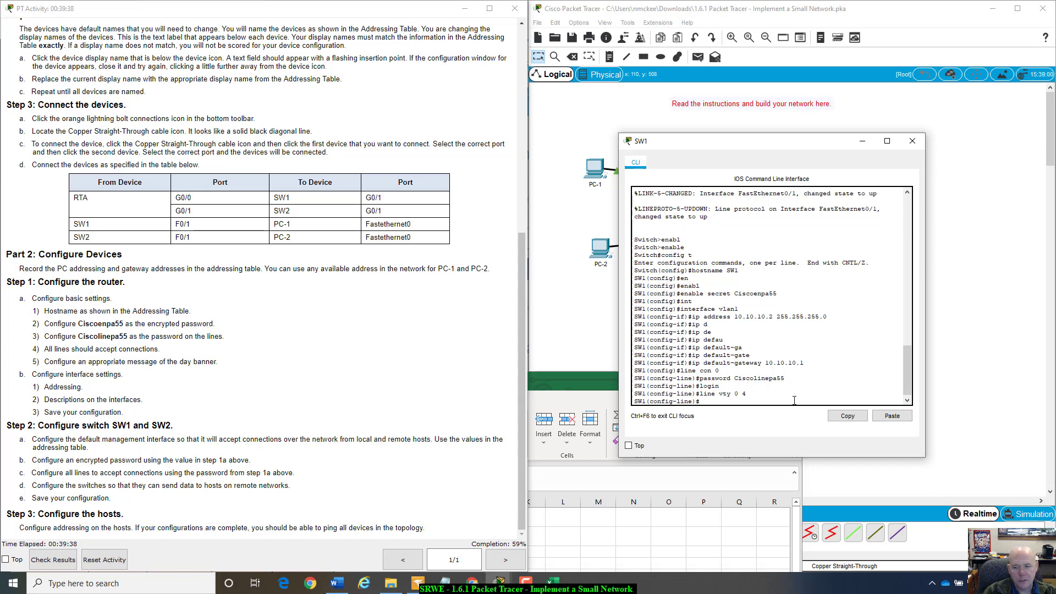
pyautogui.write('pas')
pyautogui.press('Tab')
pyautogui.write('C')
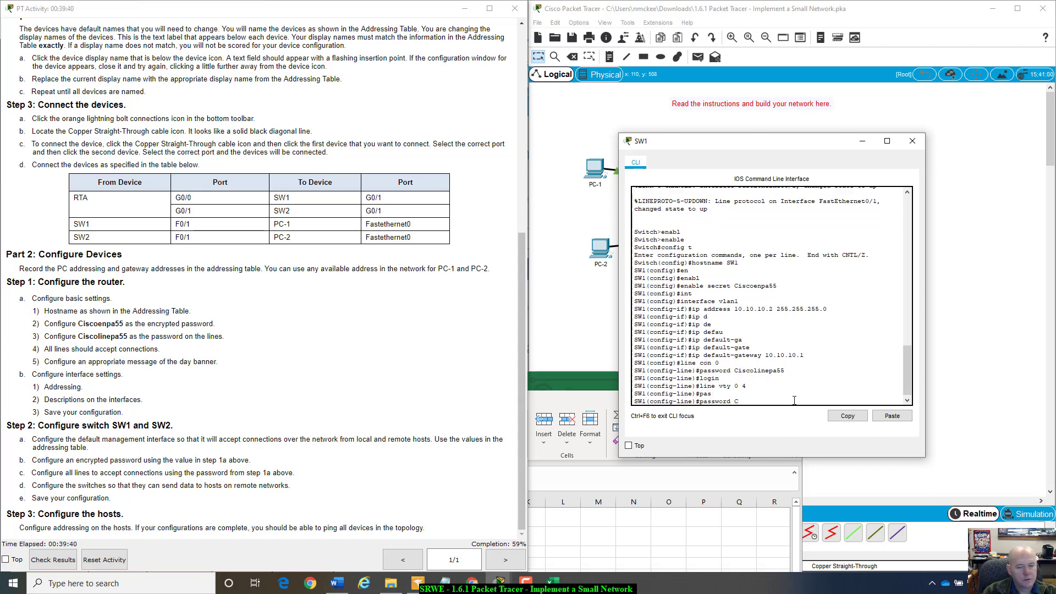
pyautogui.write('iscolinp')
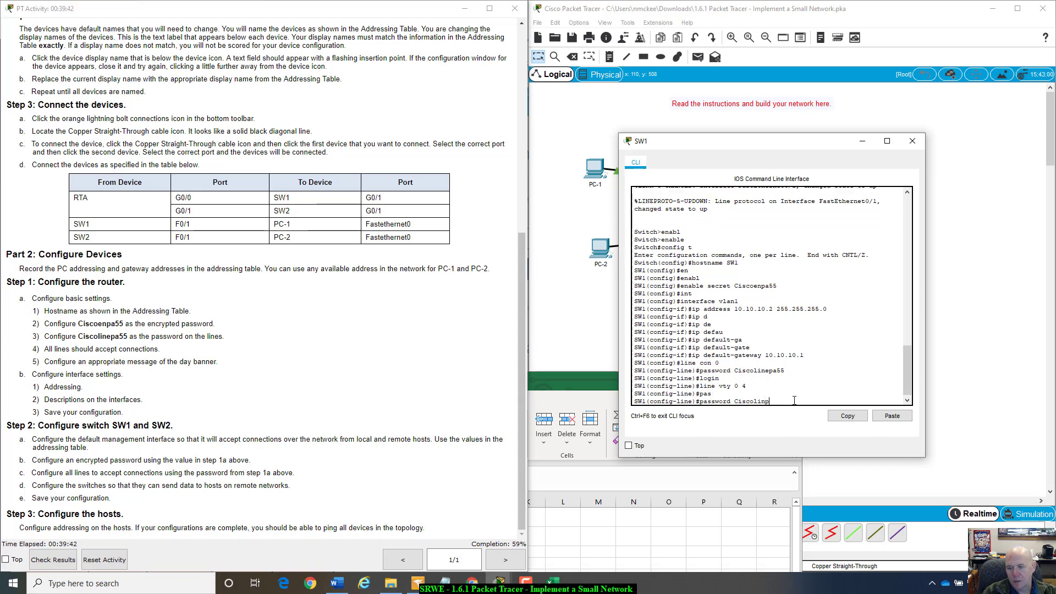
pyautogui.write('apa55')
pyautogui.moveTo(735, 371); pyautogui.dragTo(789, 375)
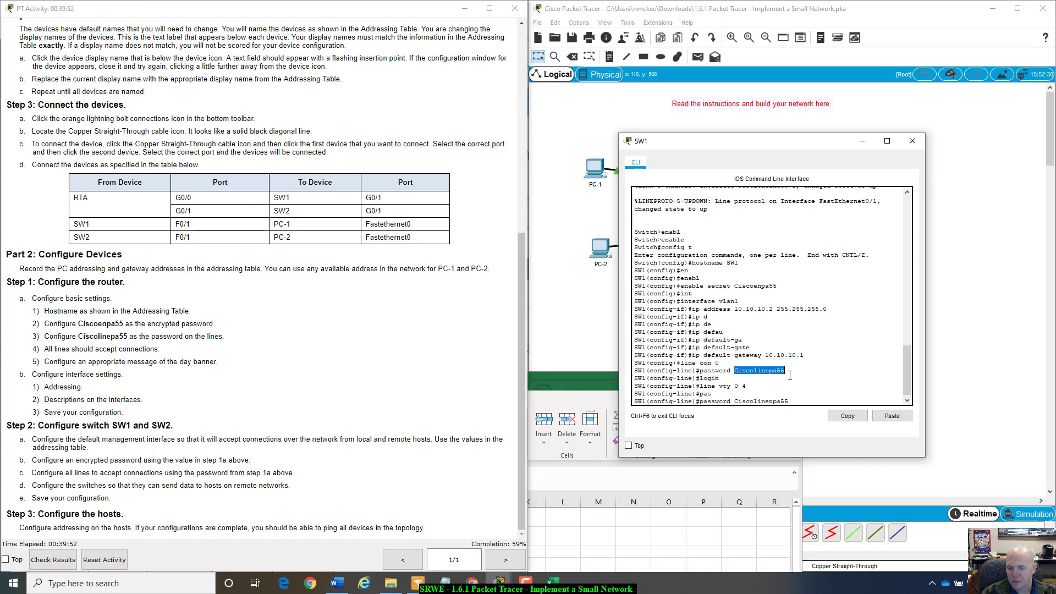
pyautogui.click(795, 402)
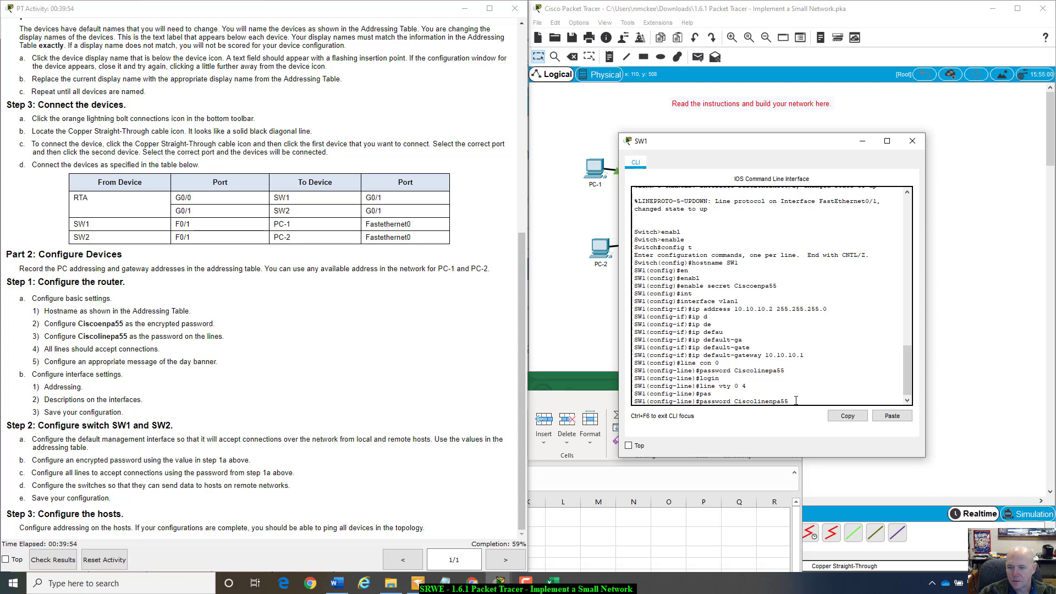
pyautogui.press('Return')
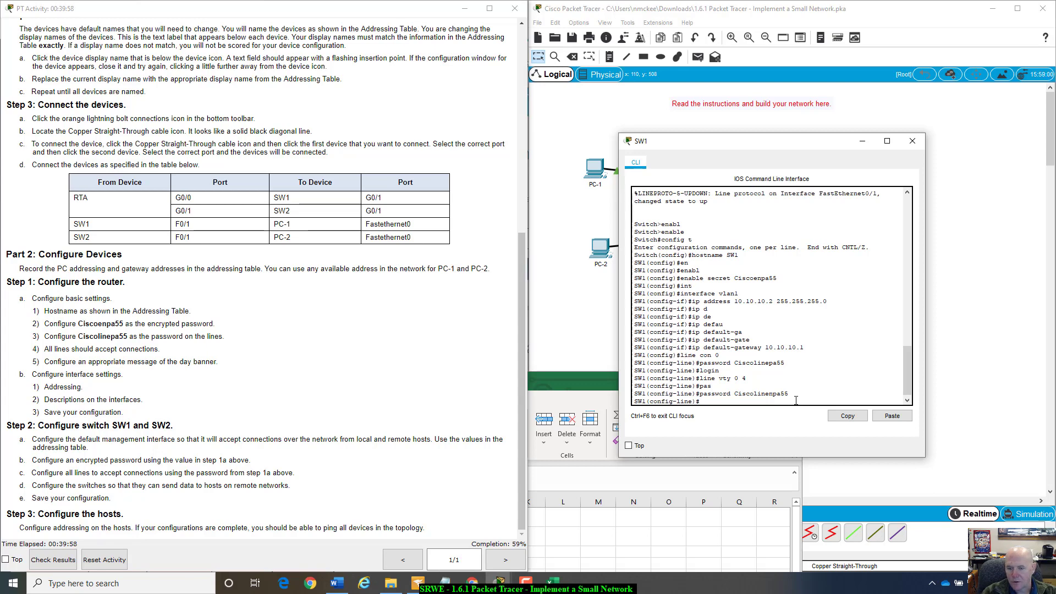
# - Exit line configuration back to SW1's global configuration mode
pyautogui.write('exit')
pyautogui.press('Return')
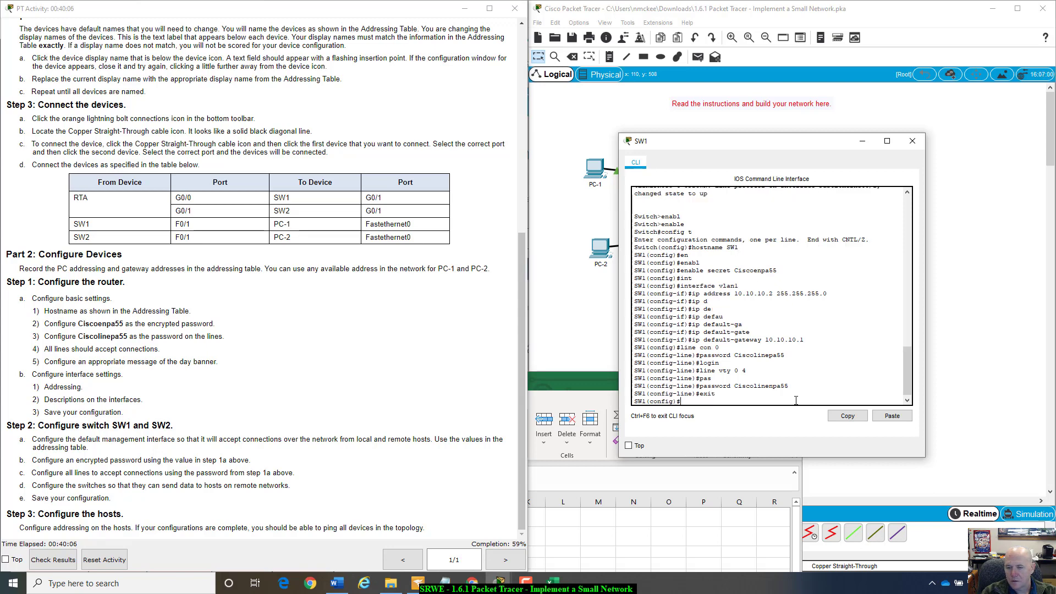
# - Enter SW1's console line 0 and start a password command with the line password
pyautogui.write('l')
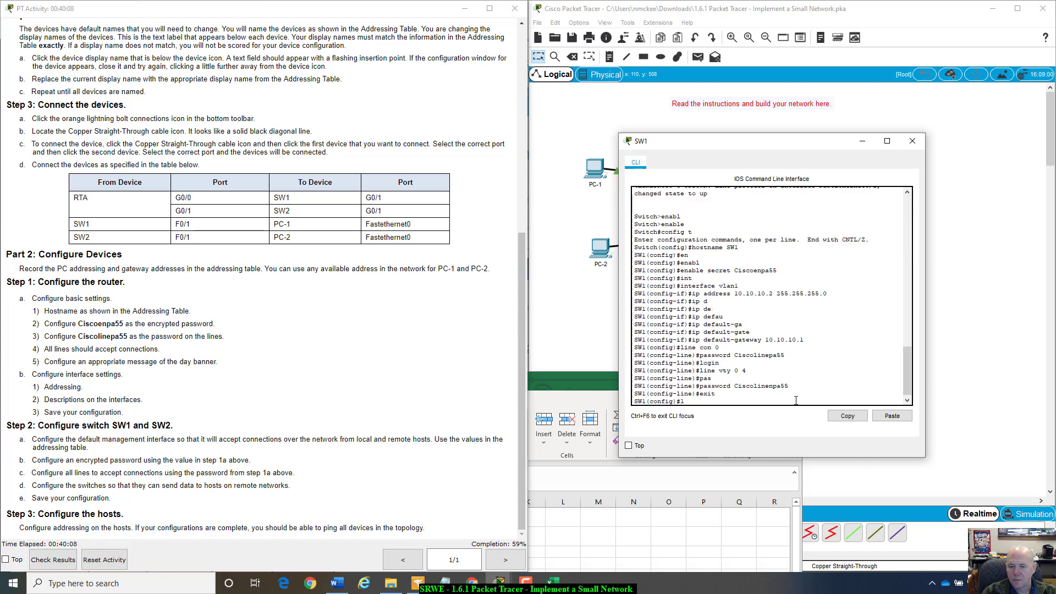
pyautogui.write('ine con 0')
pyautogui.press('Return')
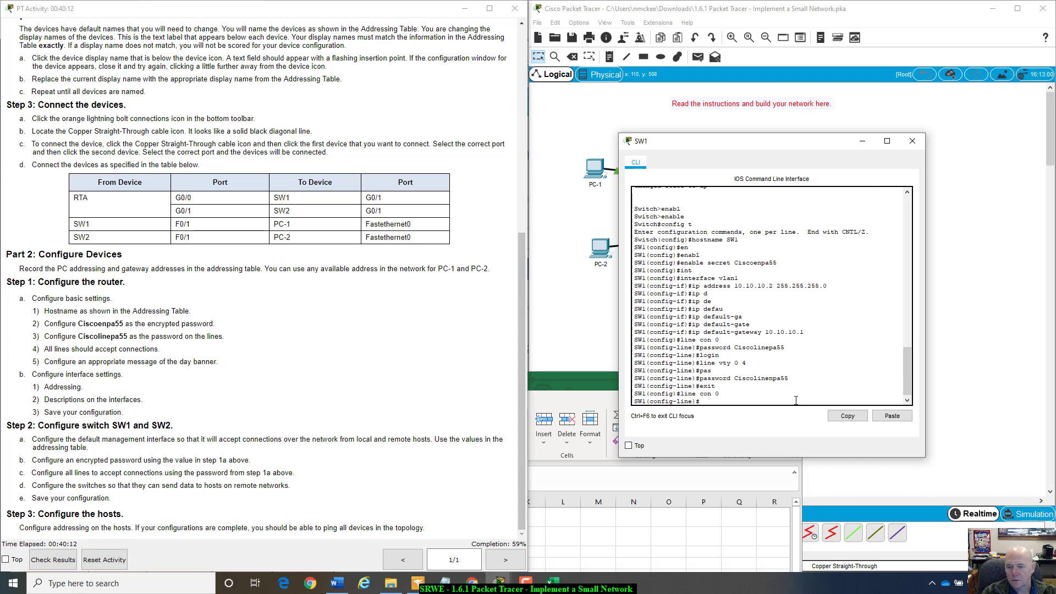
pyautogui.write('no pa')
pyautogui.press('Tab')
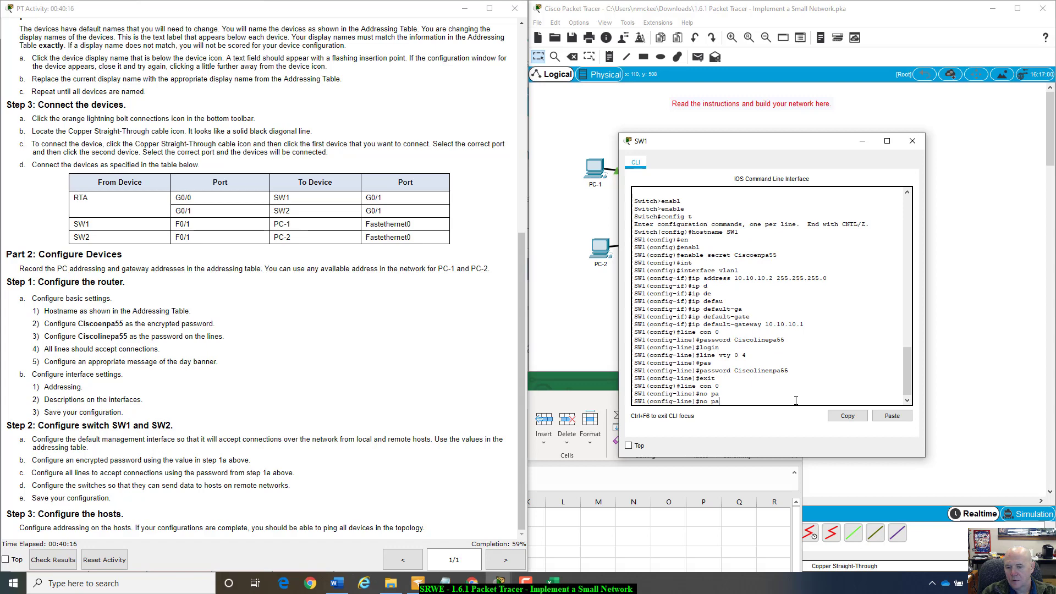
pyautogui.press('BackSpace')
pyautogui.press('BackSpace')
pyautogui.press('BackSpace')
pyautogui.press('BackSpace')
pyautogui.press('BackSpace')
pyautogui.write('pass')
pyautogui.press('Tab')
pyautogui.write('Ci')
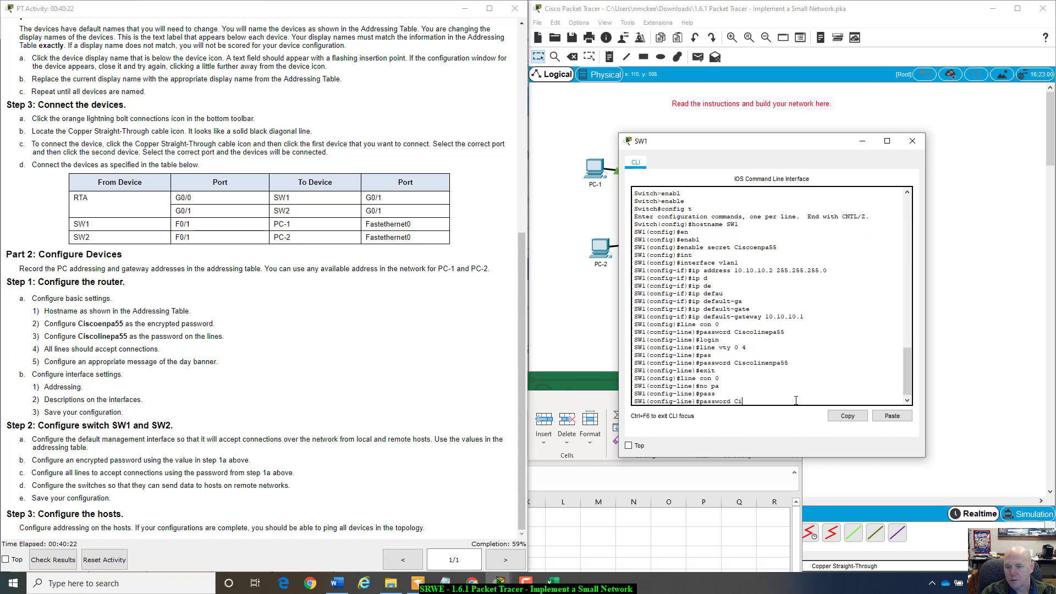
pyautogui.write('scoline')
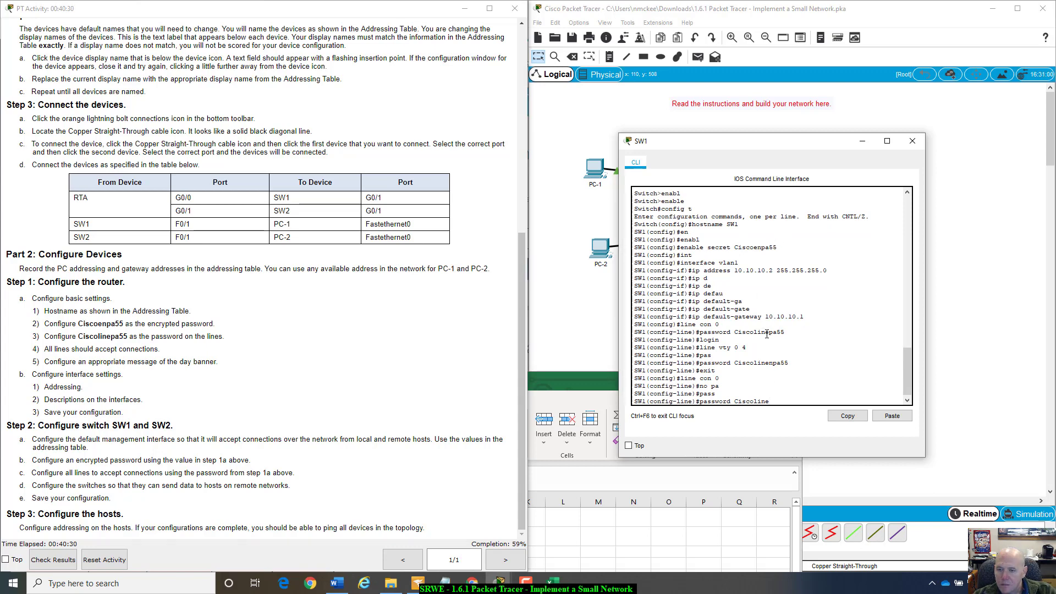
pyautogui.moveTo(764, 332); pyautogui.dragTo(776, 333)
pyautogui.click(779, 401)
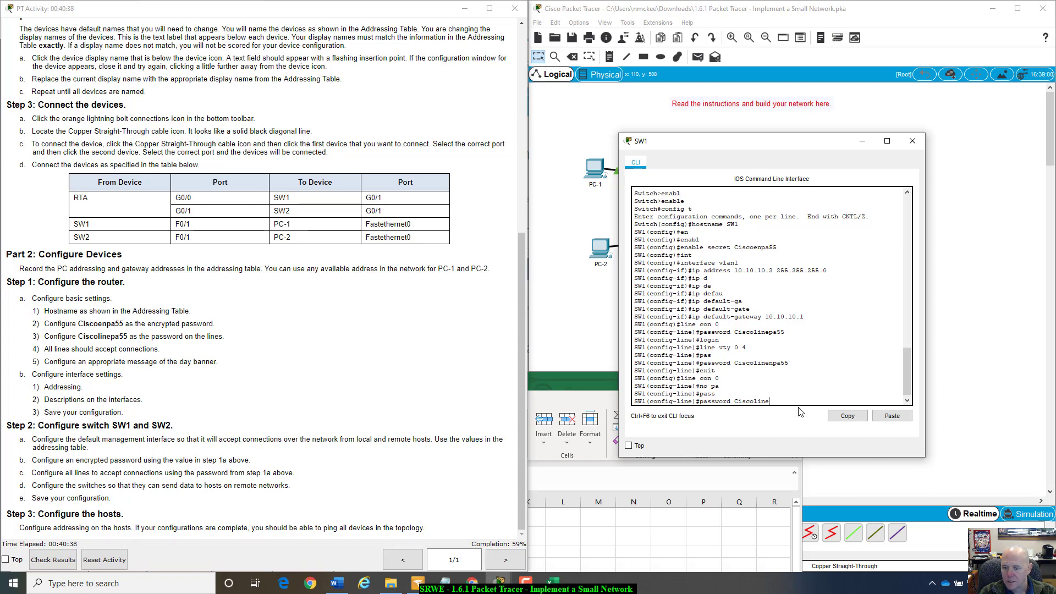
# - Retype the console password command, correcting the line password against the instructions, without entering it
pyautogui.press('BackSpace')
pyautogui.press('BackSpace')
pyautogui.press('BackSpace')
pyautogui.press('BackSpace')
pyautogui.press('BackSpace')
pyautogui.press('BackSpace')
pyautogui.press('BackSpace')
pyautogui.press('BackSpace')
pyautogui.press('BackSpace')
pyautogui.press('BackSpace')
pyautogui.press('BackSpace')
pyautogui.press('BackSpace')
pyautogui.press('BackSpace')
pyautogui.press('BackSpace')
pyautogui.press('BackSpace')
pyautogui.press('BackSpace')
pyautogui.press('BackSpace')
pyautogui.press('BackSpace')
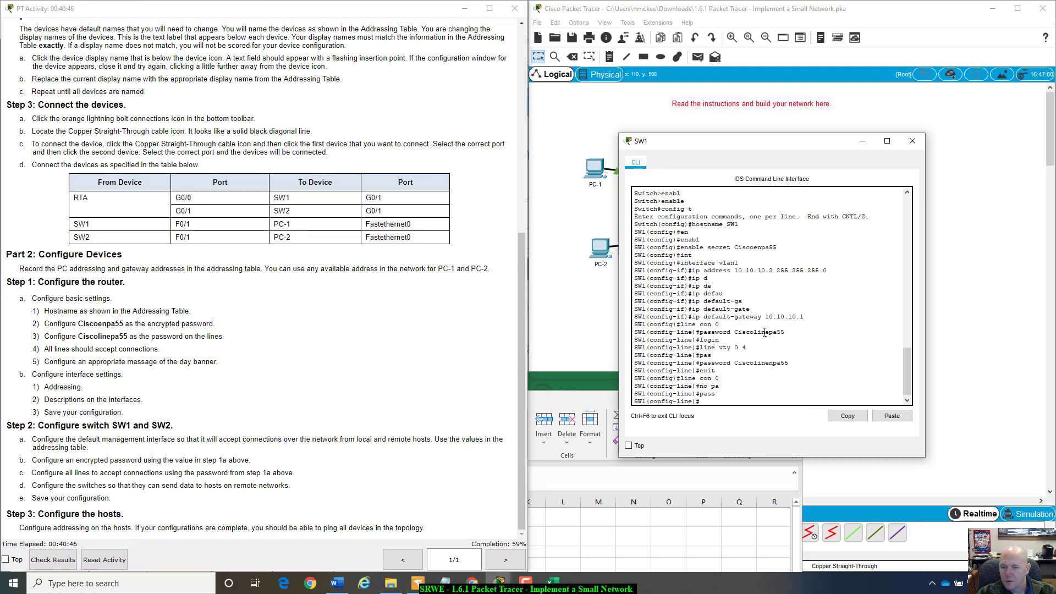
pyautogui.moveTo(761, 333); pyautogui.dragTo(770, 334)
pyautogui.click(715, 401)
pyautogui.write('line con 0')
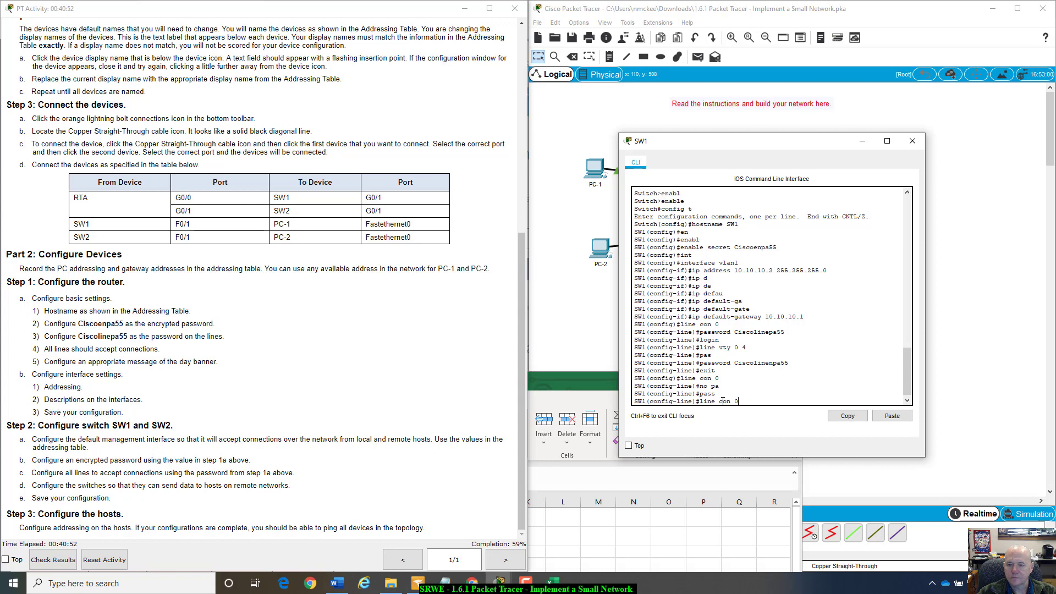
pyautogui.press('BackSpace')
pyautogui.press('BackSpace')
pyautogui.press('BackSpace')
pyautogui.press('BackSpace')
pyautogui.press('BackSpace')
pyautogui.press('BackSpace')
pyautogui.press('BackSpace')
pyautogui.press('BackSpace')
pyautogui.press('BackSpace')
pyautogui.press('BackSpace')
pyautogui.write('pass')
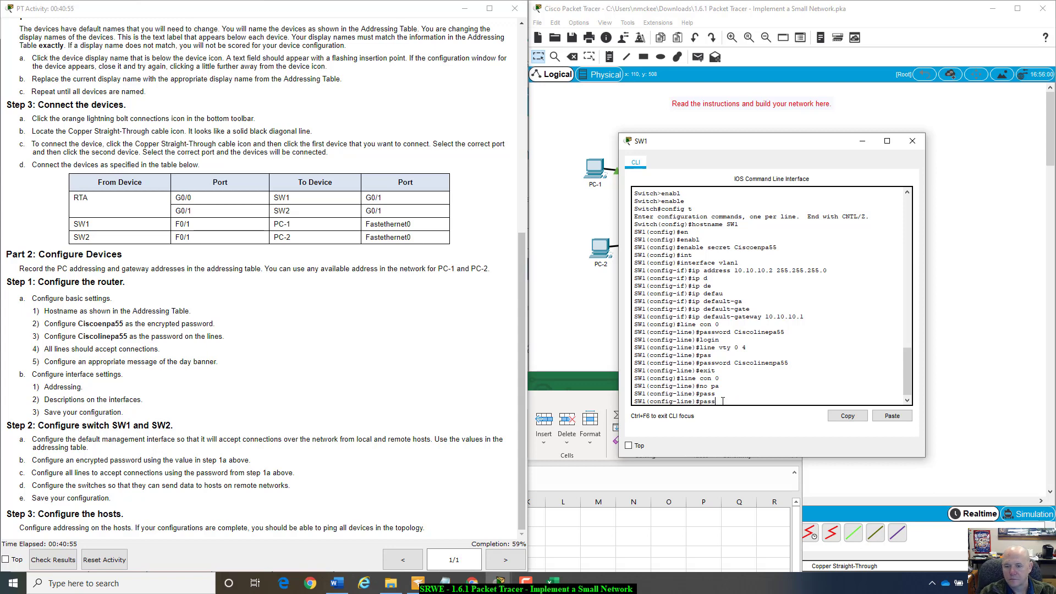
pyautogui.press('Tab')
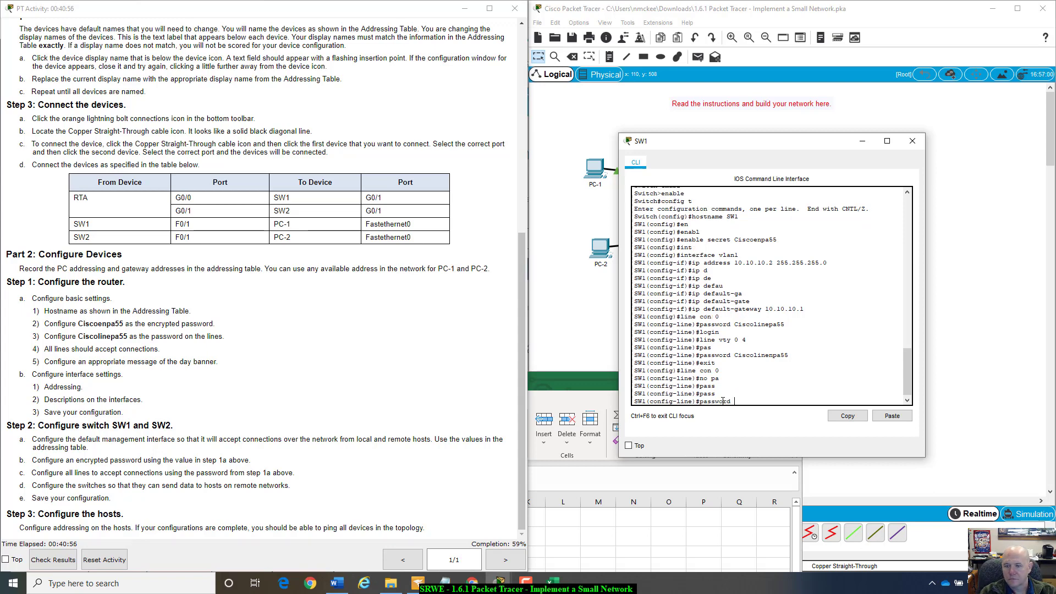
pyautogui.write('Ciscolinen')
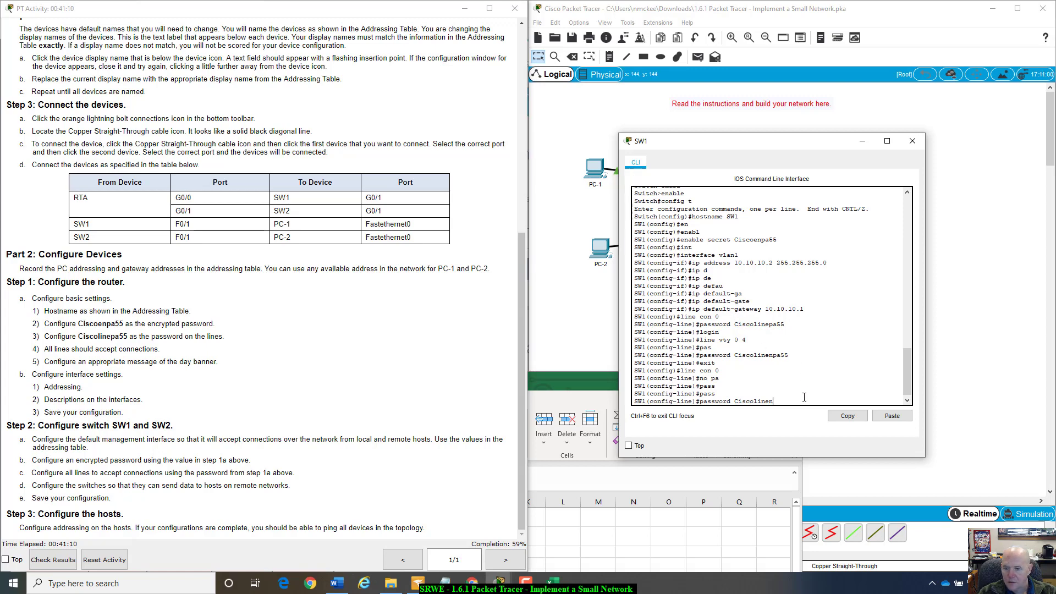
pyautogui.press('BackSpace')
pyautogui.write('pa55')
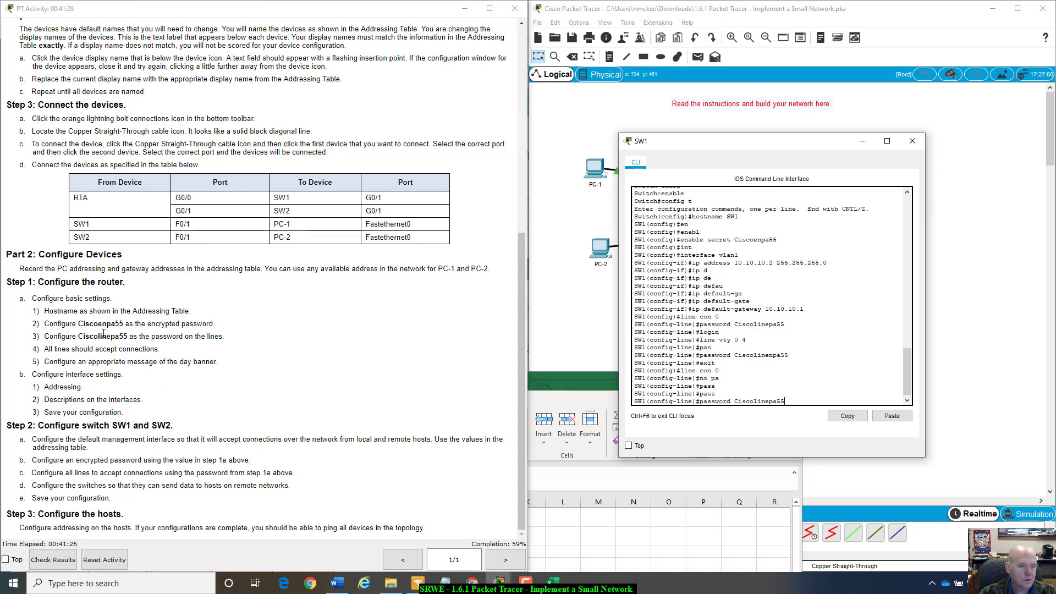
pyautogui.moveTo(98, 336); pyautogui.dragTo(128, 336)
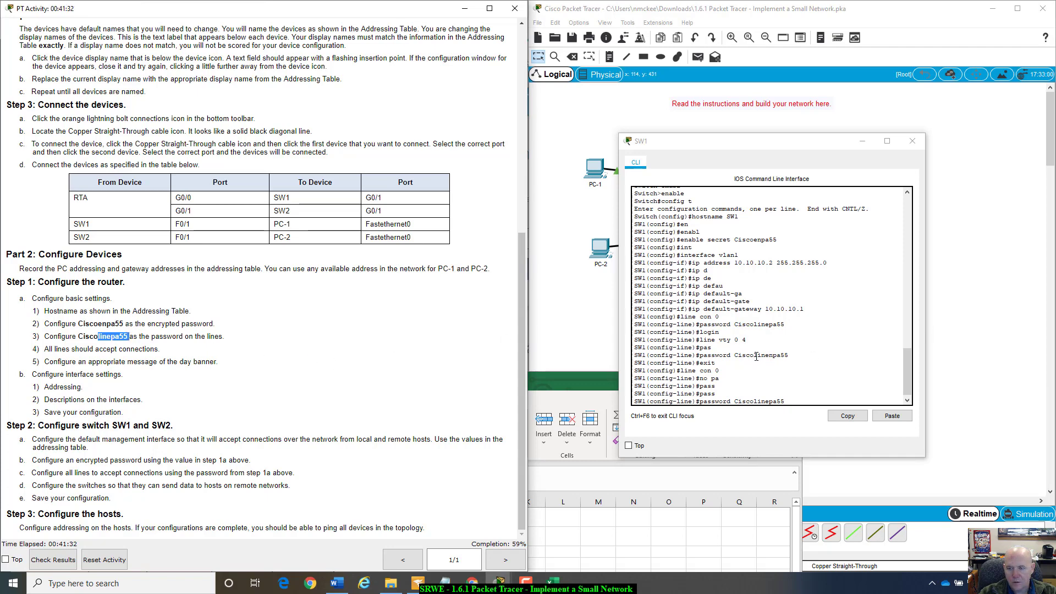
pyautogui.moveTo(785, 350)
pyautogui.mouseDown()
pyautogui.moveTo(774, 356)
pyautogui.moveTo(792, 355)
pyautogui.mouseUp()
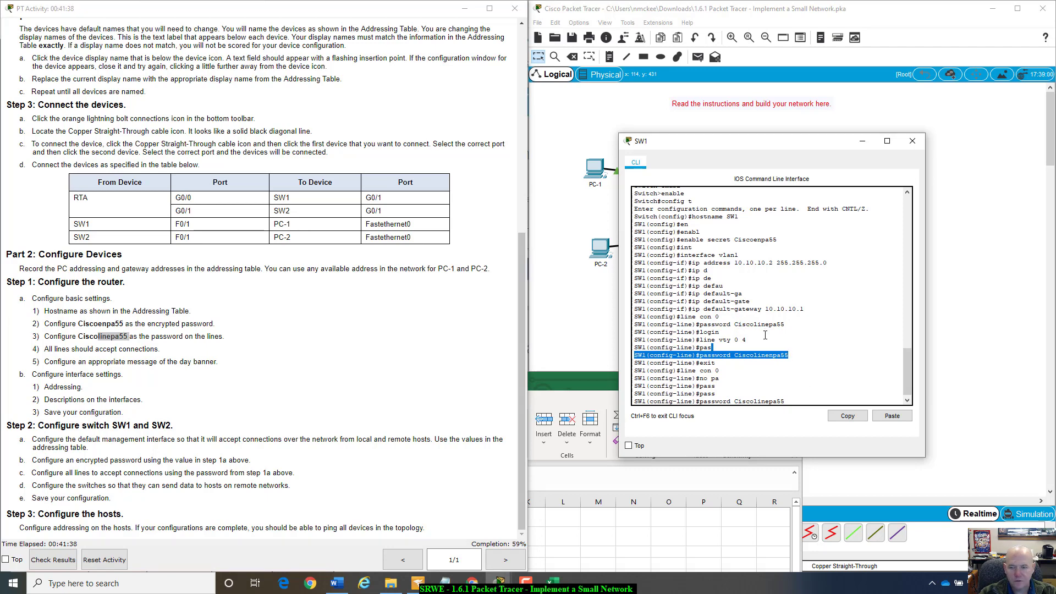
pyautogui.click(797, 402)
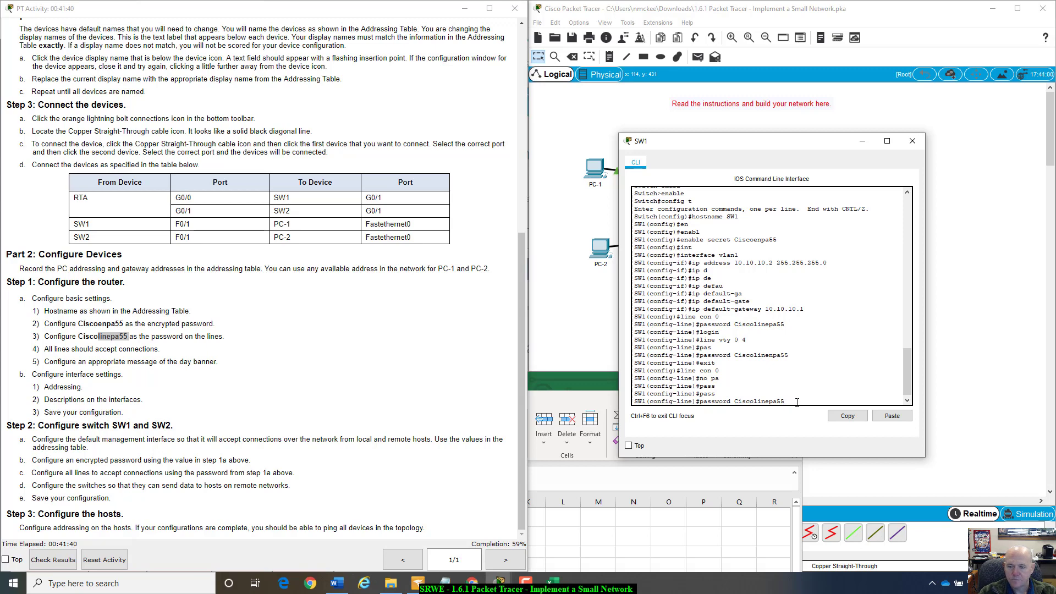
# - Under line vty 0 4 on SW1, enter the corrected lab line password
pyautogui.press('BackSpace')
pyautogui.press('BackSpace')
pyautogui.press('BackSpace')
pyautogui.press('BackSpace')
pyautogui.press('BackSpace')
pyautogui.press('BackSpace')
pyautogui.press('BackSpace')
pyautogui.press('BackSpace')
pyautogui.press('BackSpace')
pyautogui.press('BackSpace')
pyautogui.press('BackSpace')
pyautogui.press('BackSpace')
pyautogui.press('BackSpace')
pyautogui.press('BackSpace')
pyautogui.press('BackSpace')
pyautogui.press('BackSpace')
pyautogui.press('BackSpace')
pyautogui.press('BackSpace')
pyautogui.press('BackSpace')
pyautogui.press('BackSpace')
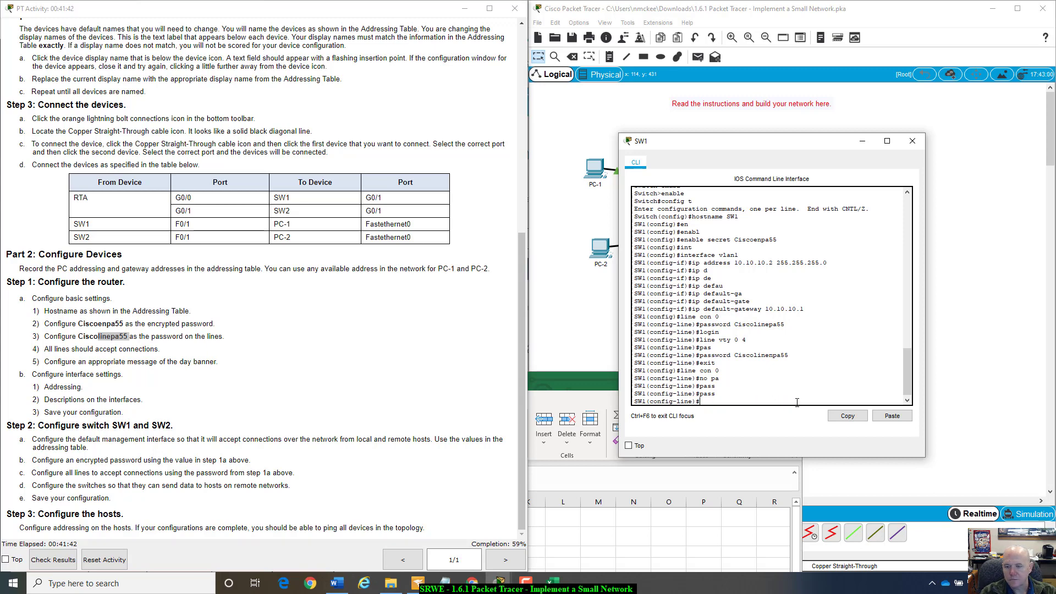
pyautogui.write('line vty 0 4')
pyautogui.press('Return')
pyautogui.write('pass')
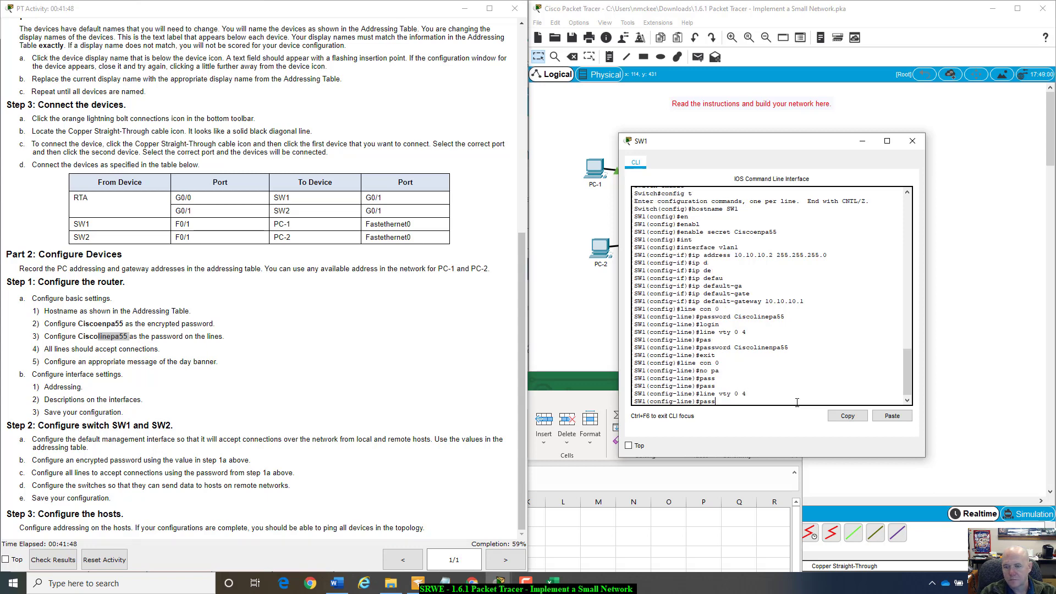
pyautogui.press('Tab')
pyautogui.write('Cisco')
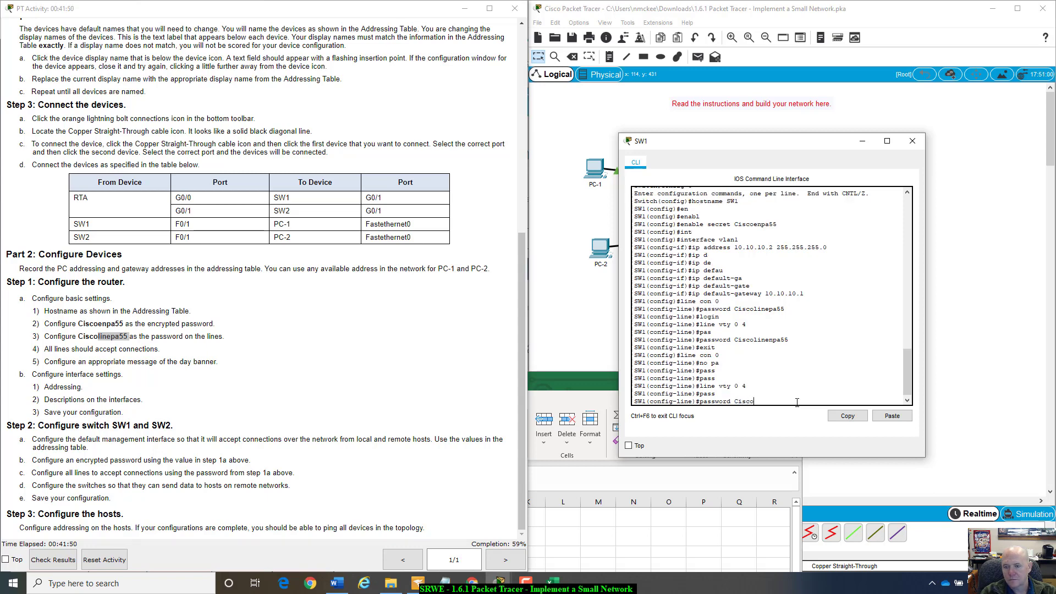
pyautogui.write('line')
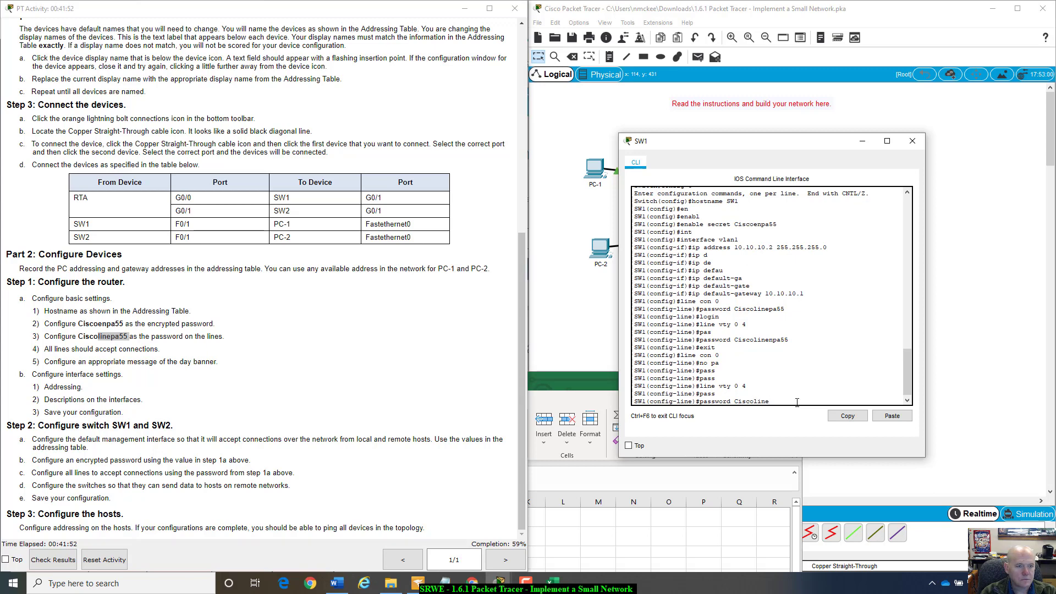
pyautogui.write('pa55')
pyautogui.press('Return')
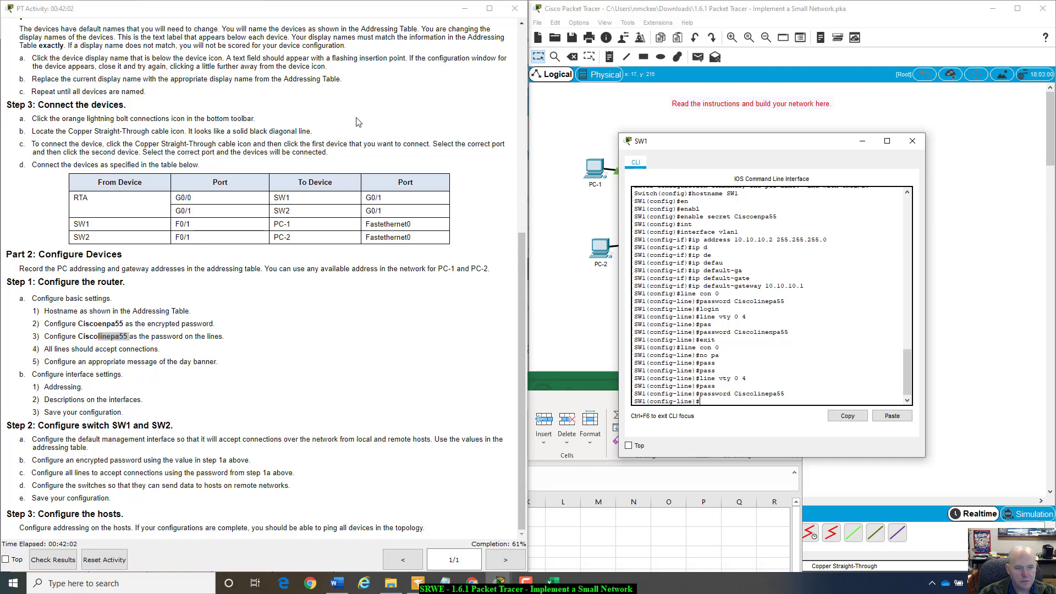
pyautogui.click(49, 410)
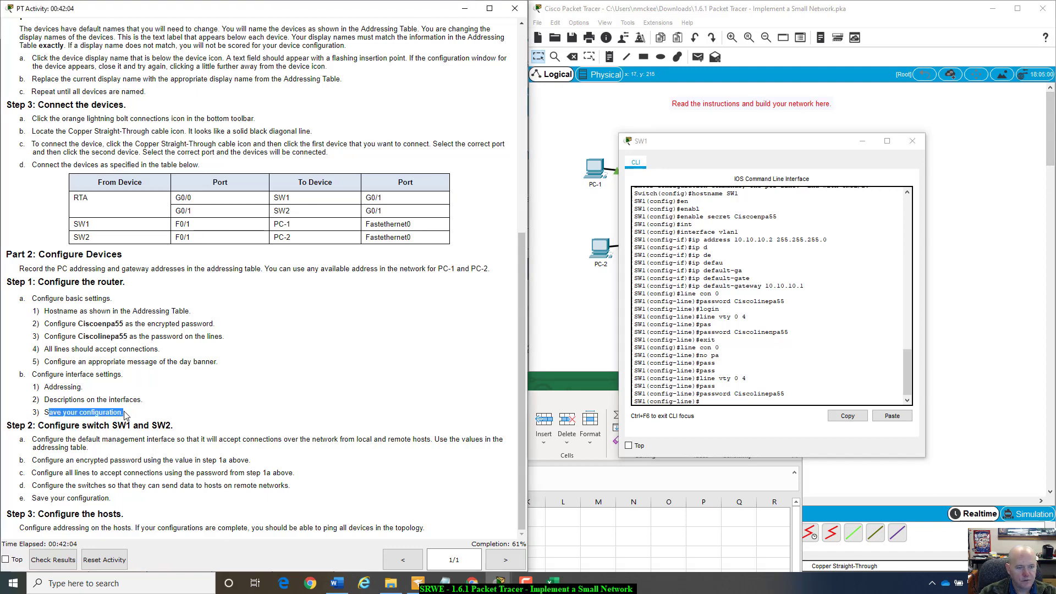
pyautogui.click(724, 400)
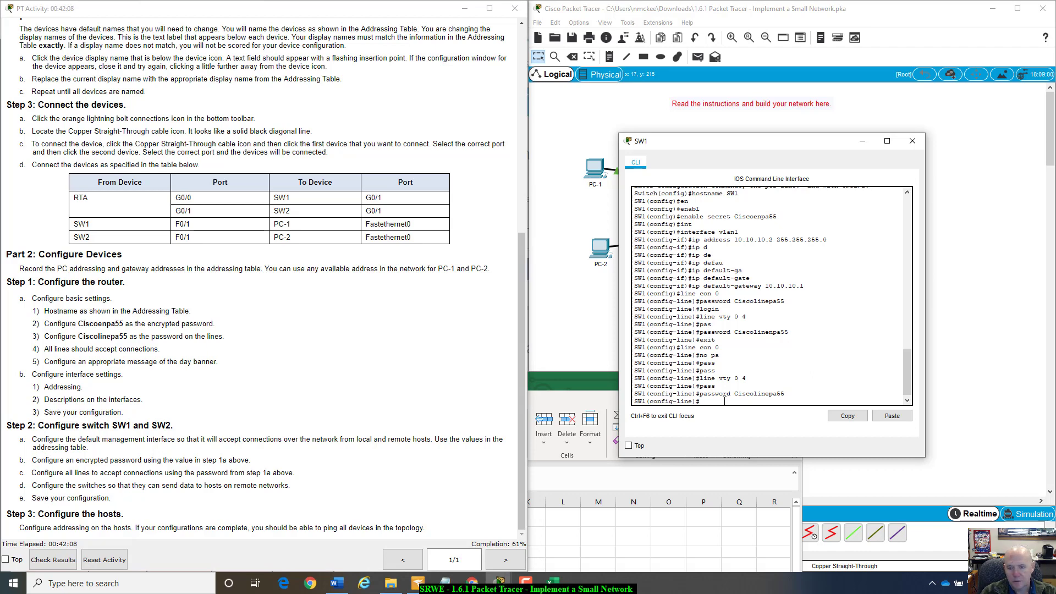
# - Exit to privileged mode, save SW1's config with copy run start, and check results
pyautogui.write('copy run')
pyautogui.write('start')
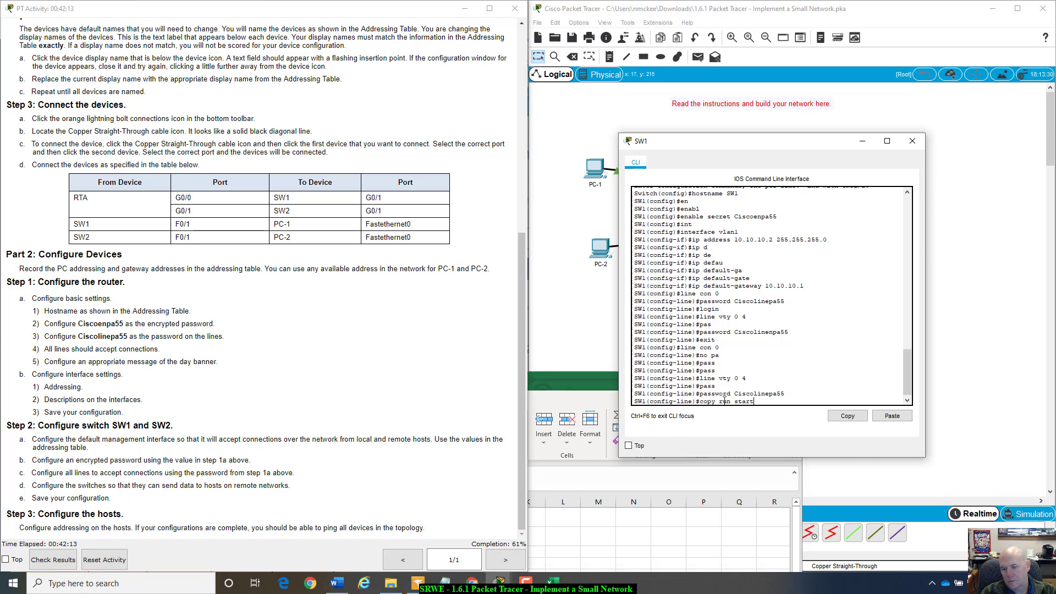
pyautogui.press('Return')
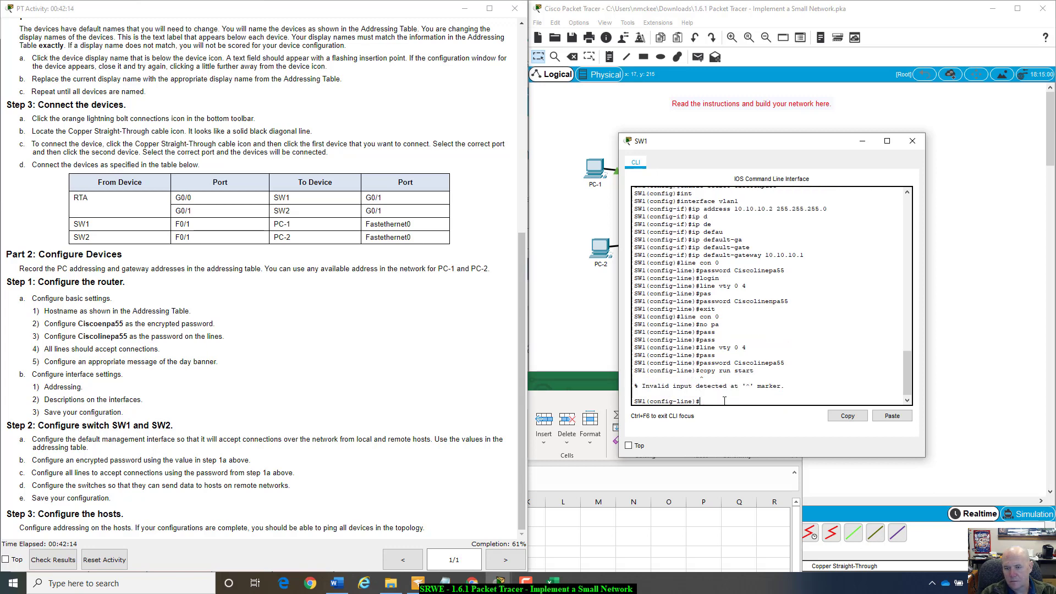
pyautogui.write('exit')
pyautogui.press('Return')
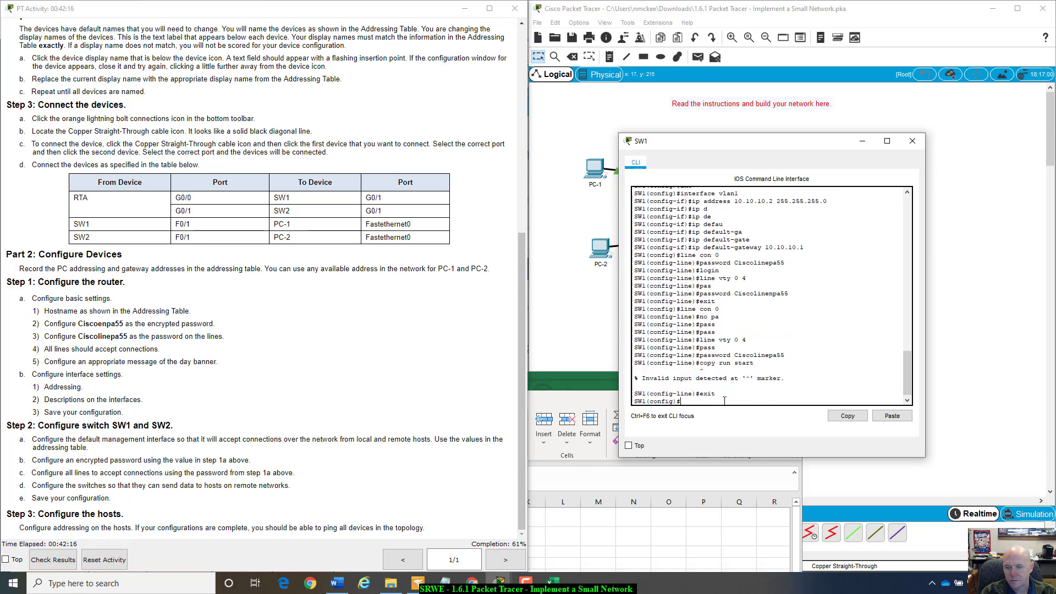
pyautogui.write('copy run ')
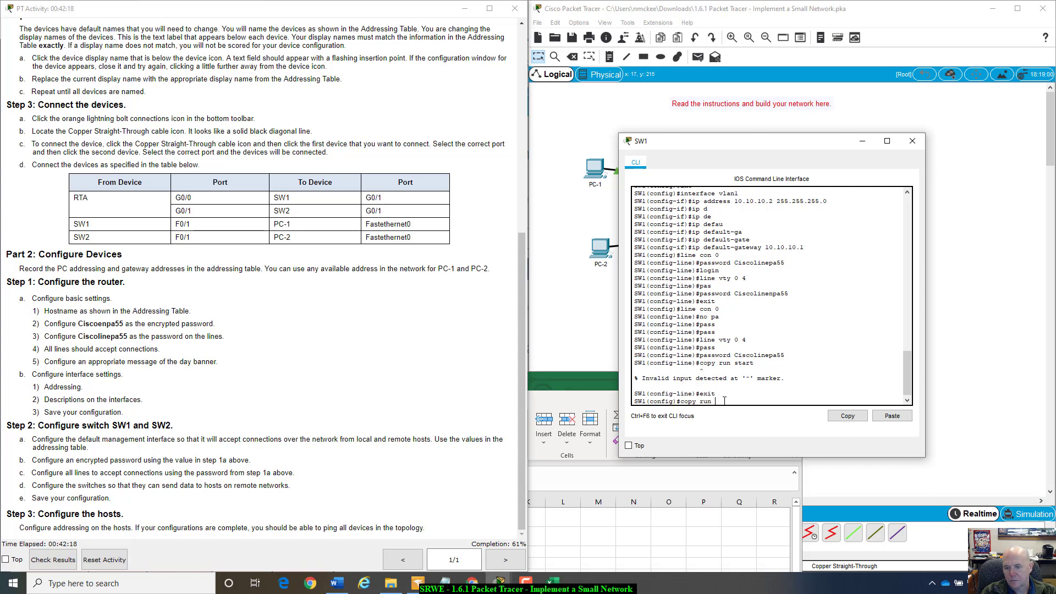
pyautogui.write('start')
pyautogui.press('Return')
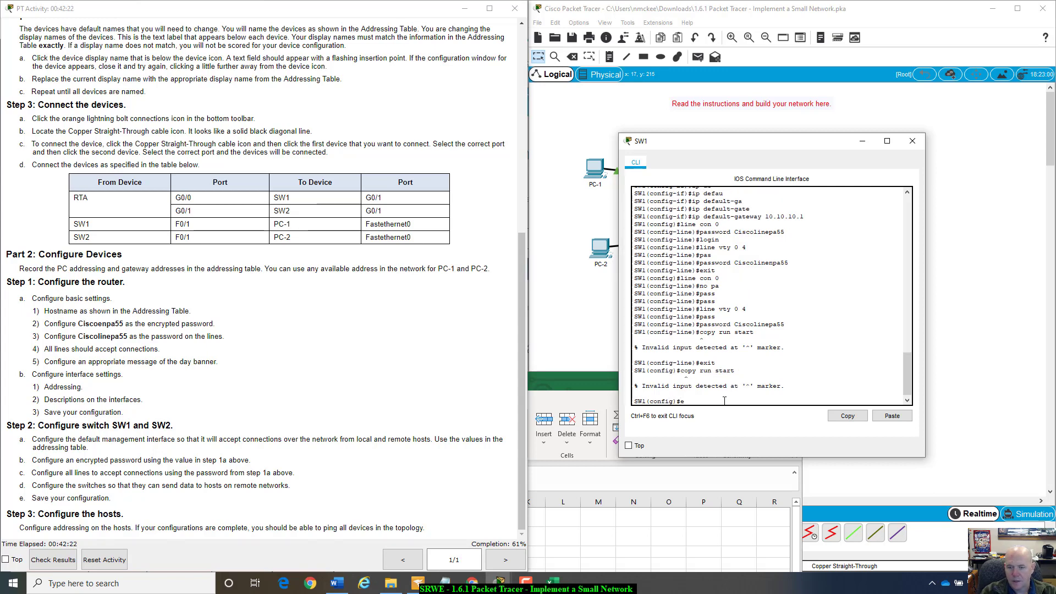
pyautogui.write('exit')
pyautogui.press('Return')
pyautogui.press('Return')
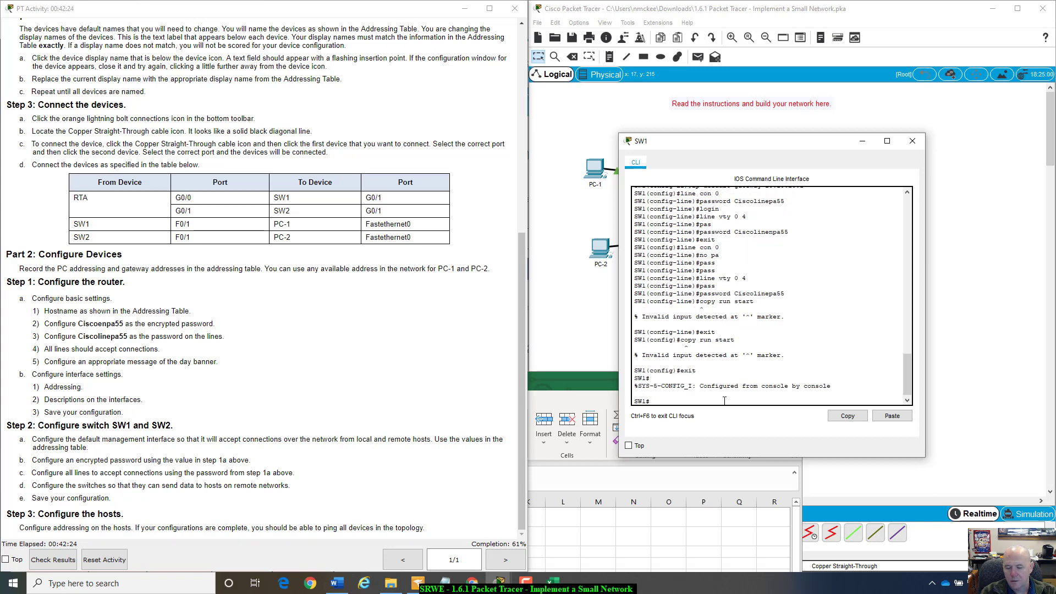
pyautogui.write('copy run start')
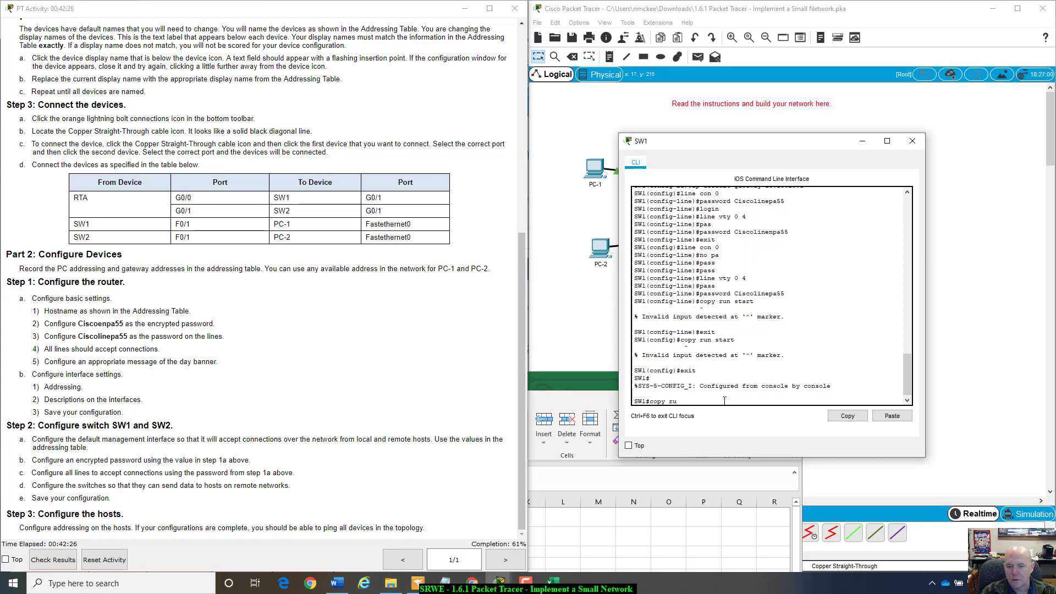
pyautogui.press('Return')
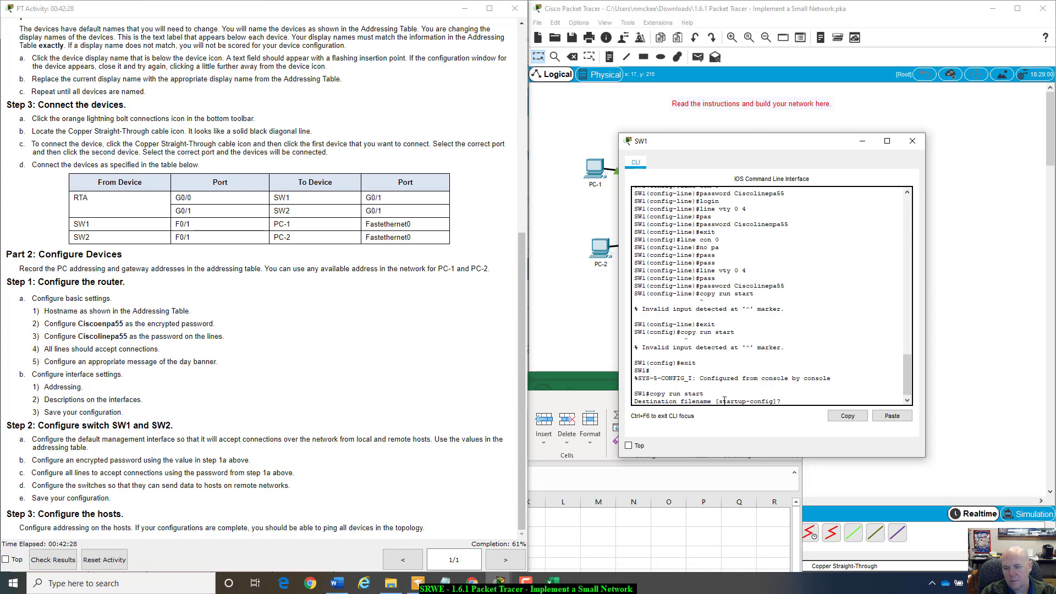
pyautogui.press('Return')
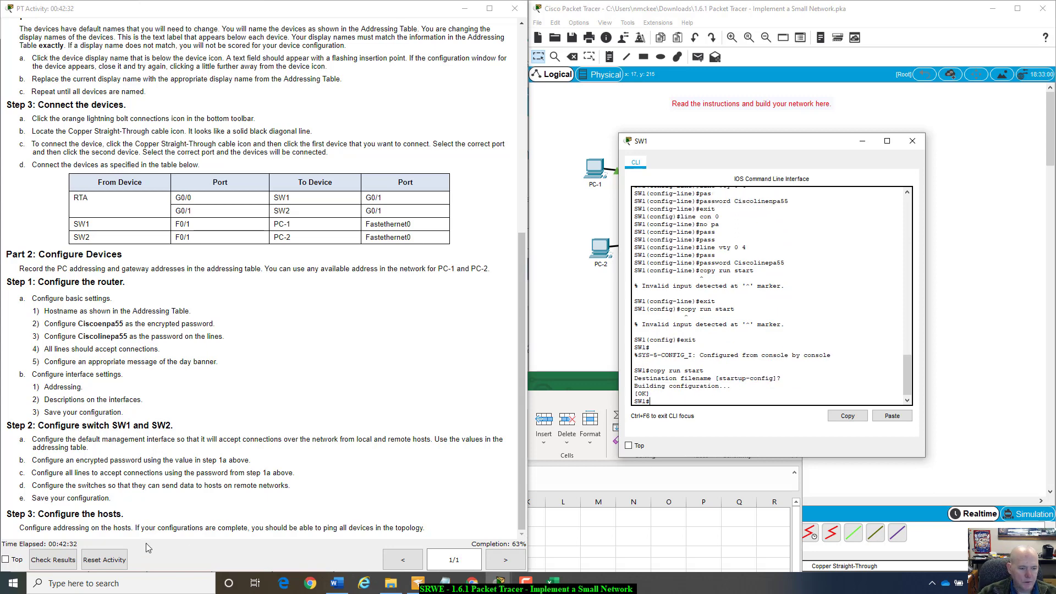
pyautogui.click(62, 565)
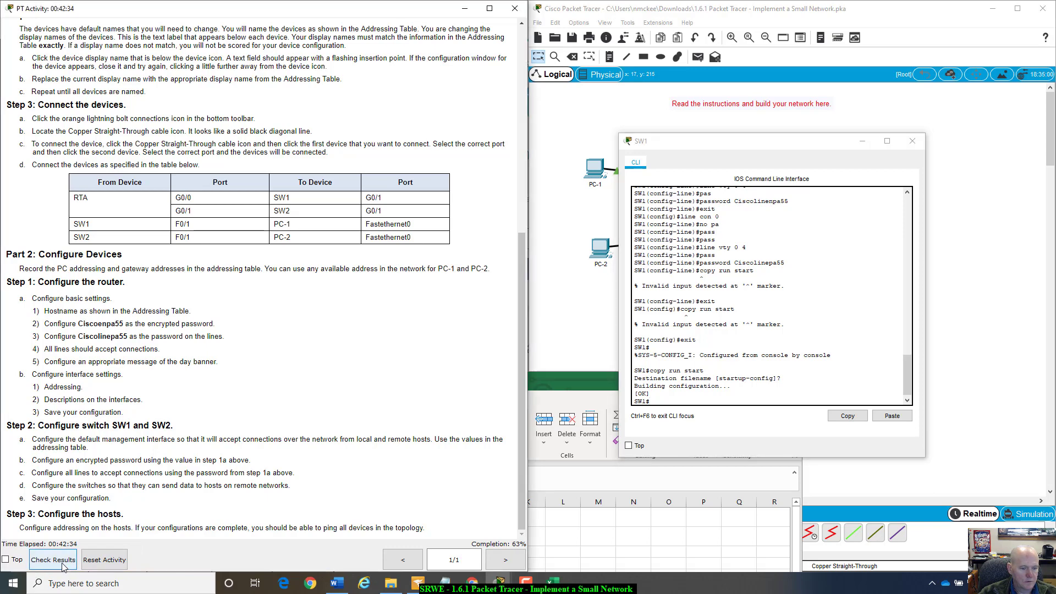
# - Scroll through the Assessment Items for RTA, SW1 and SW2, then close Activity Results
pyautogui.click(604, 161)
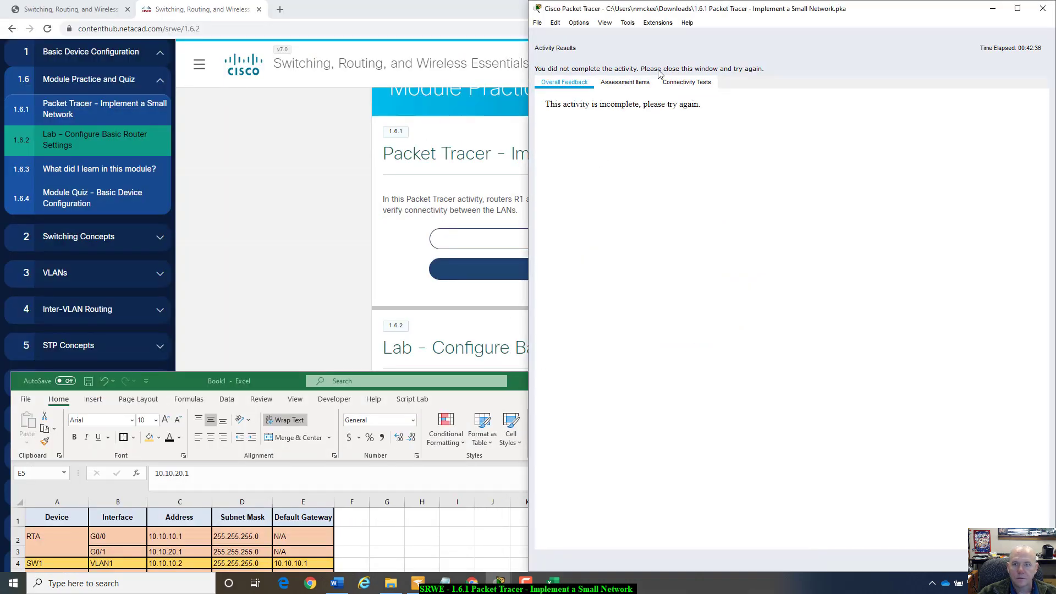
pyautogui.click(624, 82)
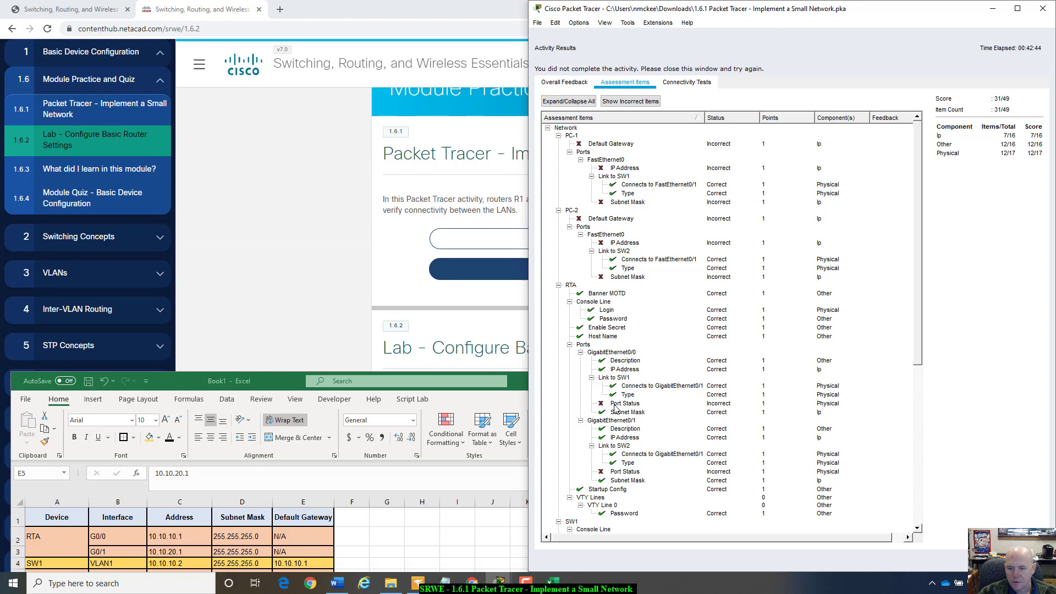
pyautogui.scroll(-6, 618, 474)
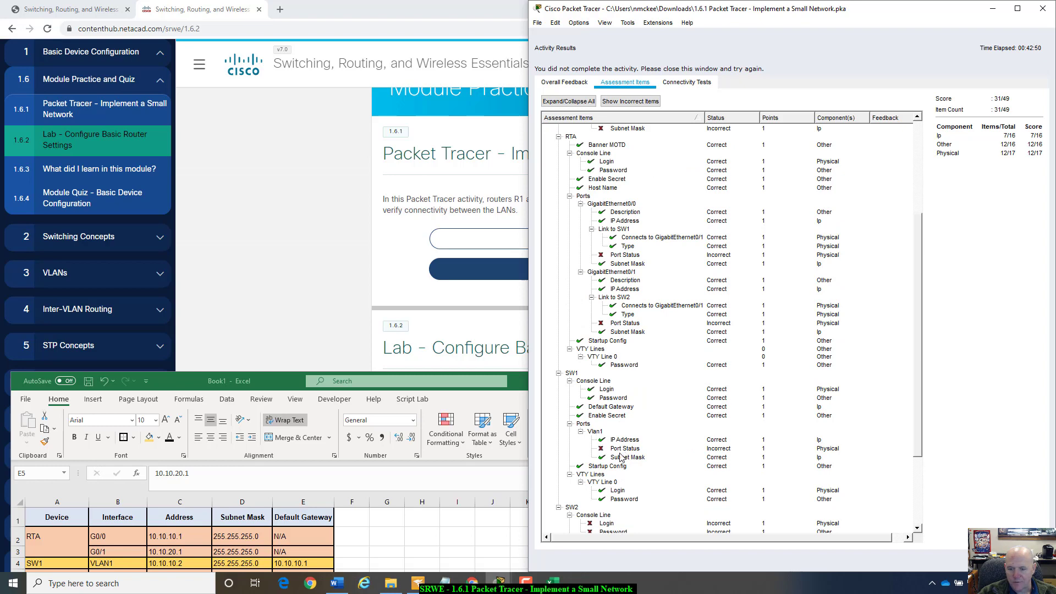
pyautogui.scroll(-2, 621, 459)
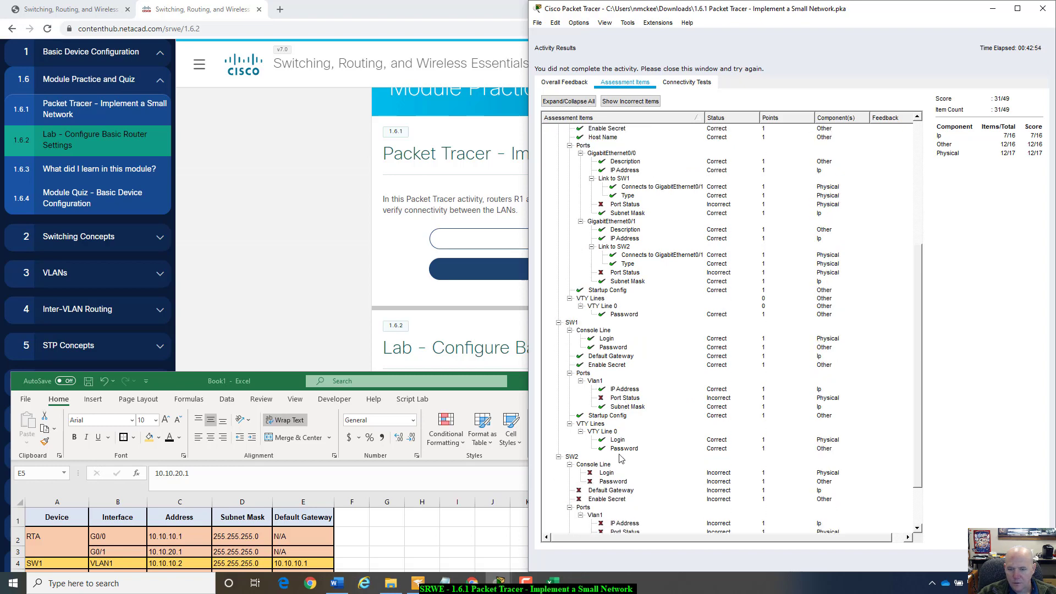
pyautogui.scroll(8, 620, 458)
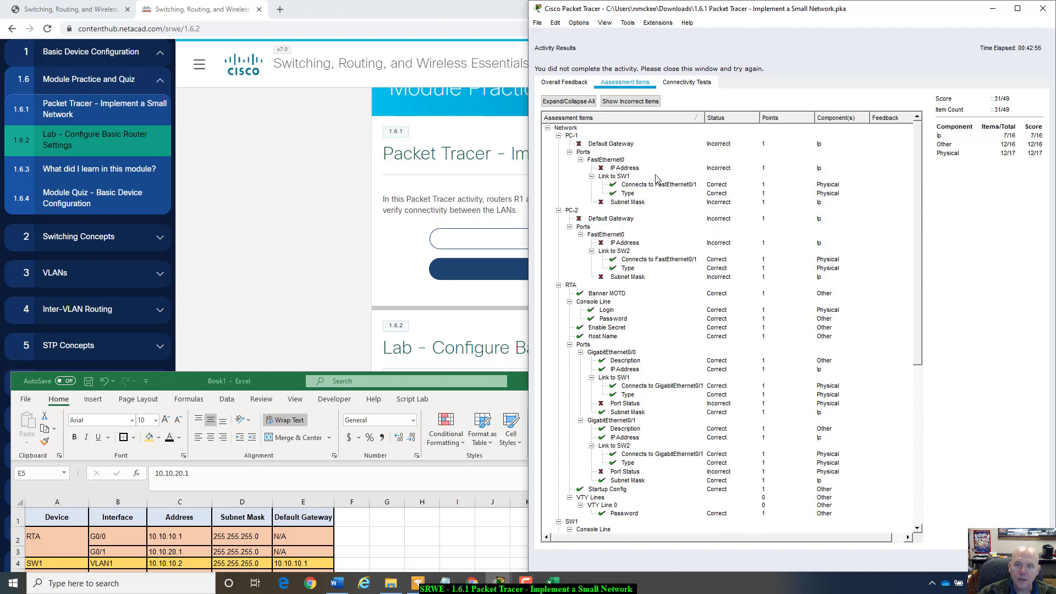
pyautogui.click(1026, 560)
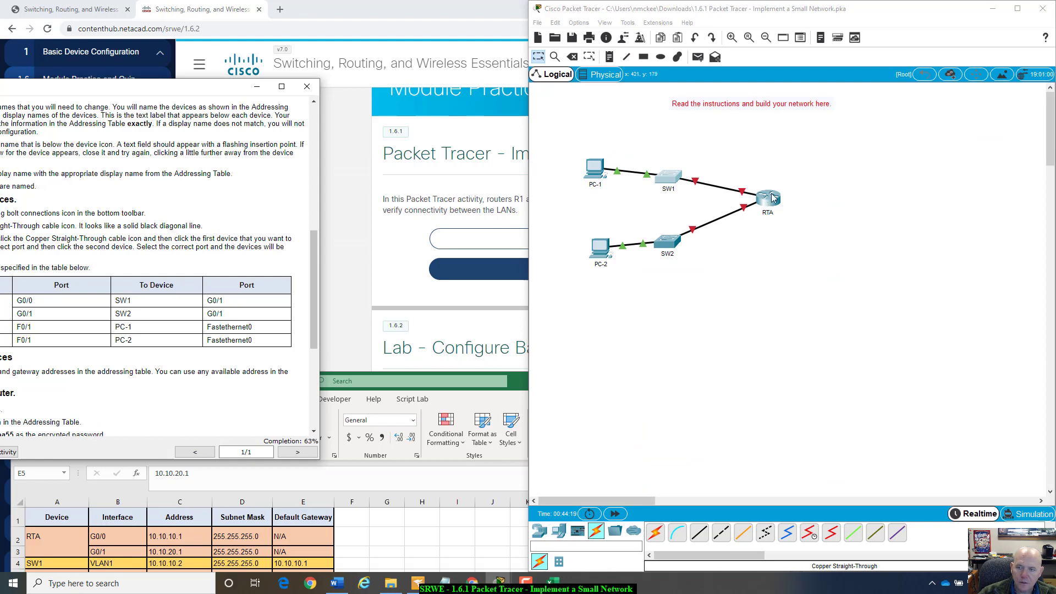
# - In RTA's CLI, enter global configuration and enable interface G0/0 with no shutdown
pyautogui.moveTo(199, 91); pyautogui.dragTo(350, 97)
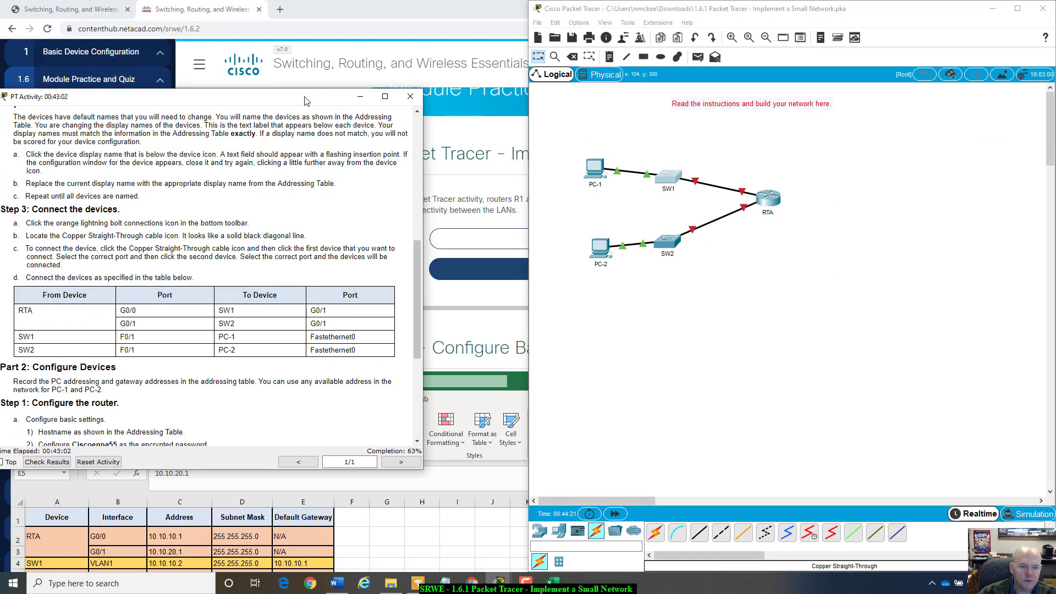
pyautogui.click(772, 203)
pyautogui.moveTo(522, 132); pyautogui.dragTo(756, 140)
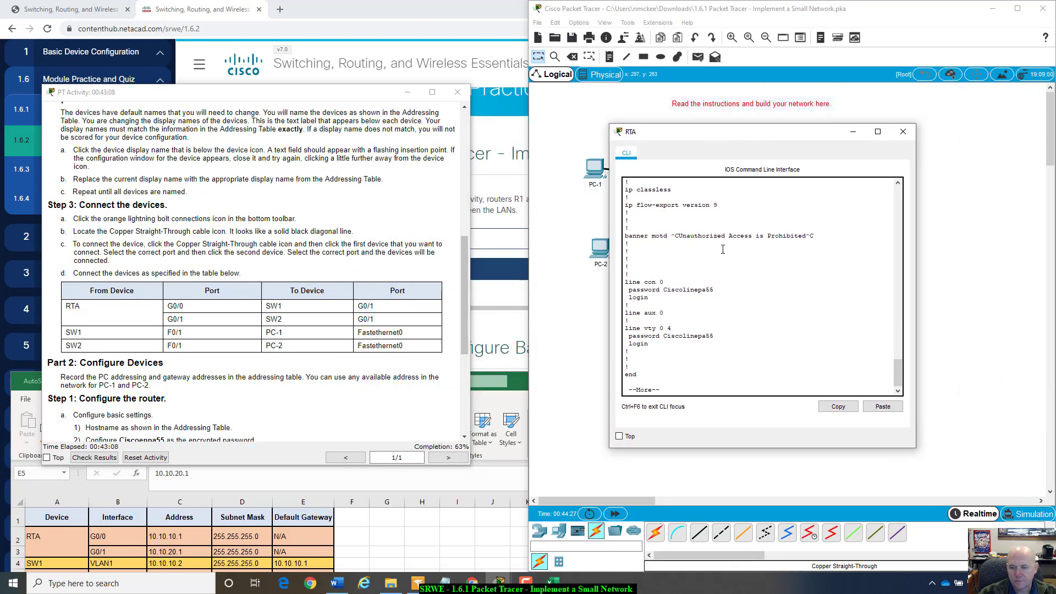
pyautogui.press('space')
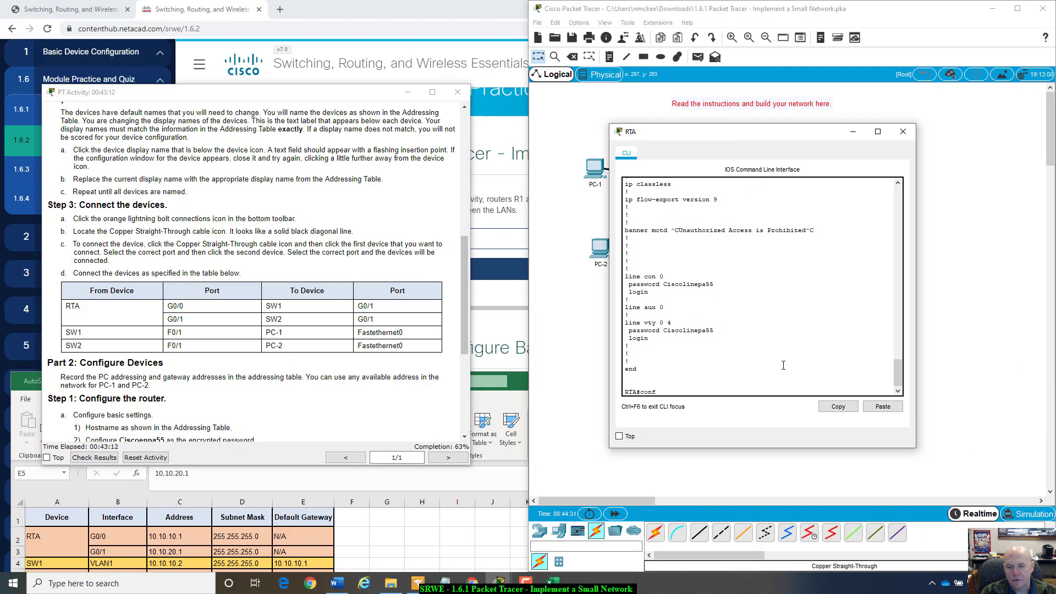
pyautogui.write('config t')
pyautogui.press('Return')
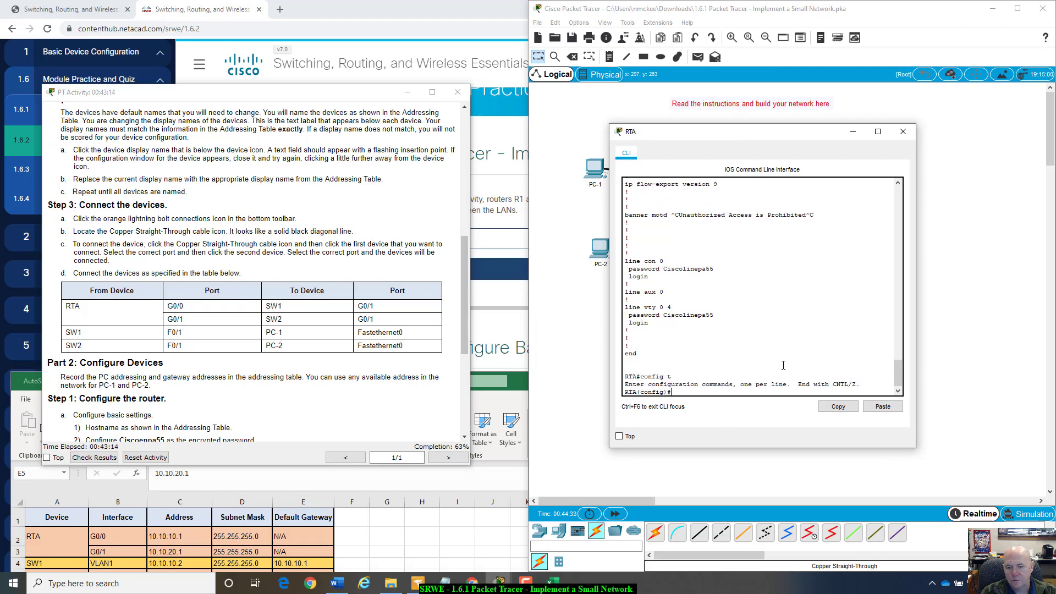
pyautogui.write('int g0/0')
pyautogui.press('Return')
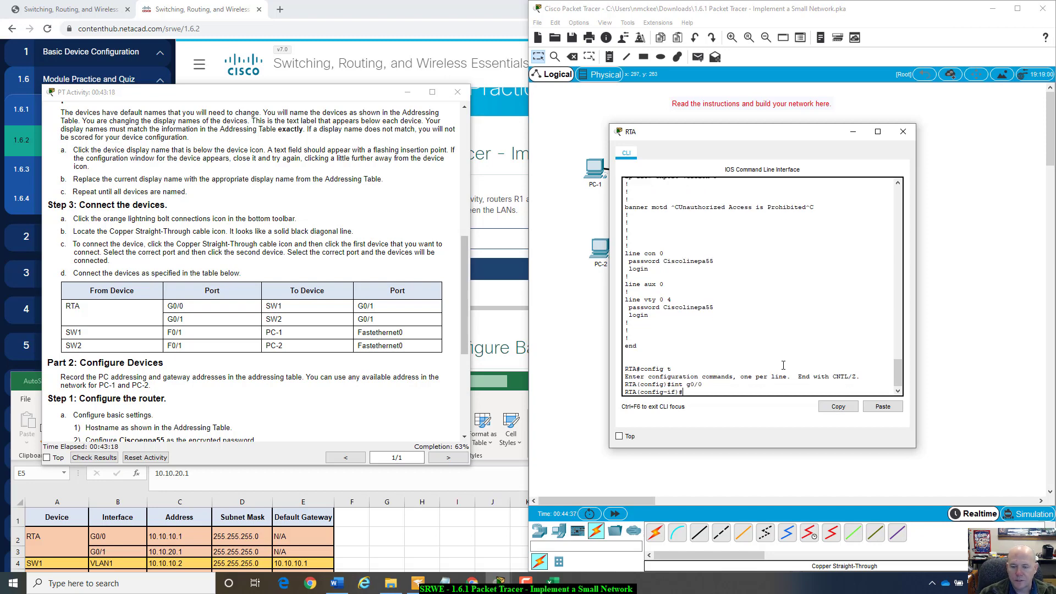
pyautogui.moveTo(802, 135); pyautogui.dragTo(861, 253)
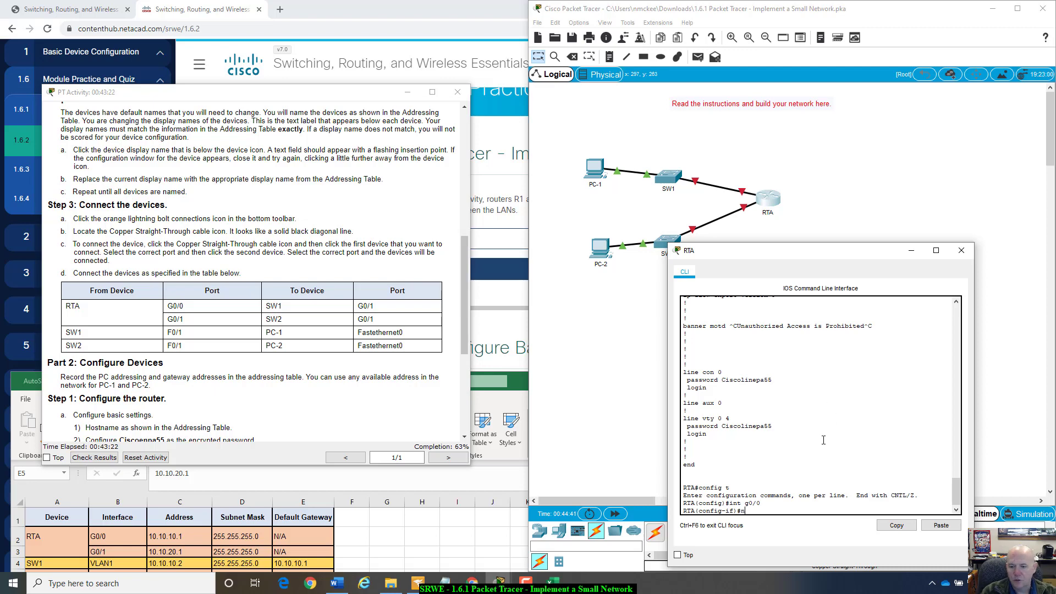
pyautogui.write('no')
pyautogui.press('Return')
pyautogui.write('no sh')
pyautogui.press('Tab')
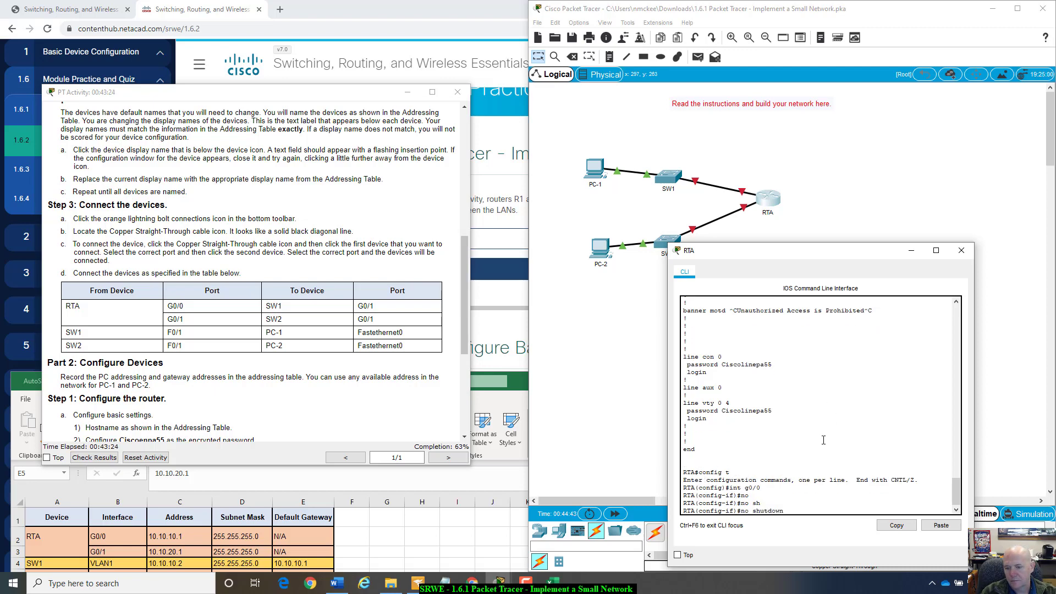
pyautogui.press('Return')
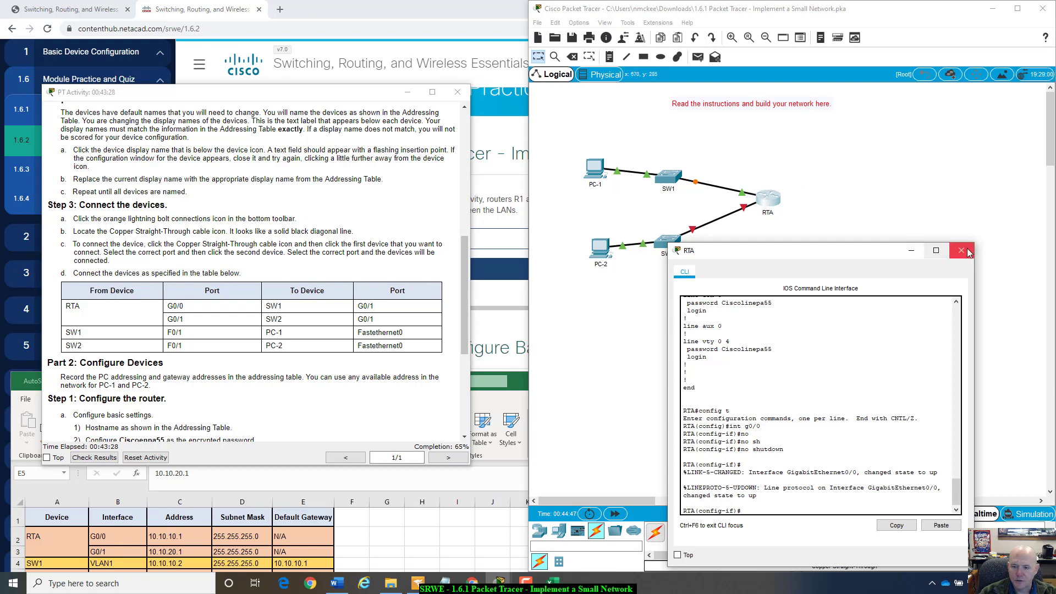
# - Enable interface G0/1 with no shutdown and close RTA's console
pyautogui.write('int')
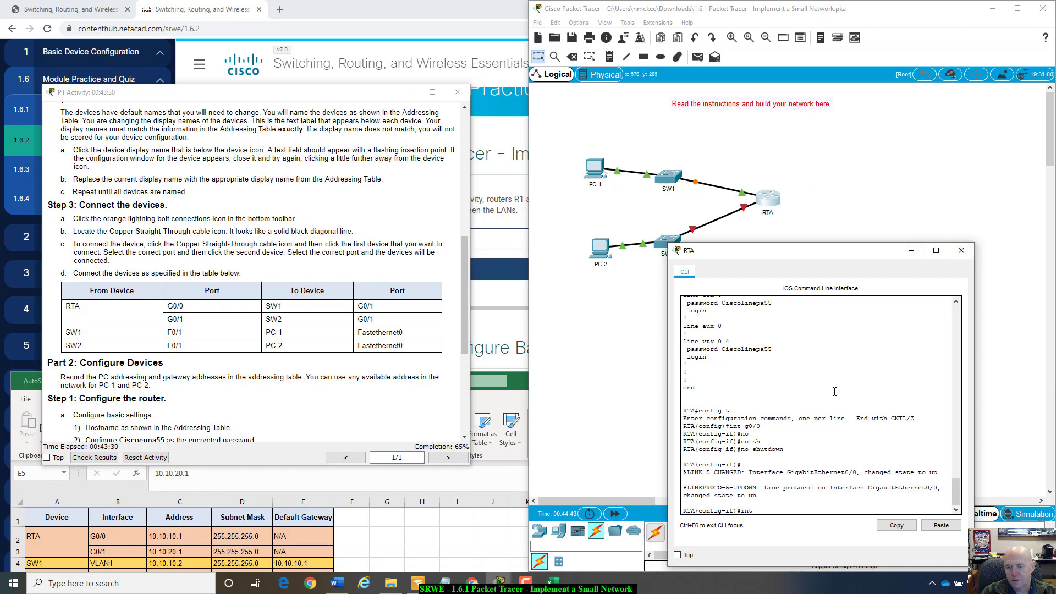
pyautogui.write(' g0/1')
pyautogui.press('Return')
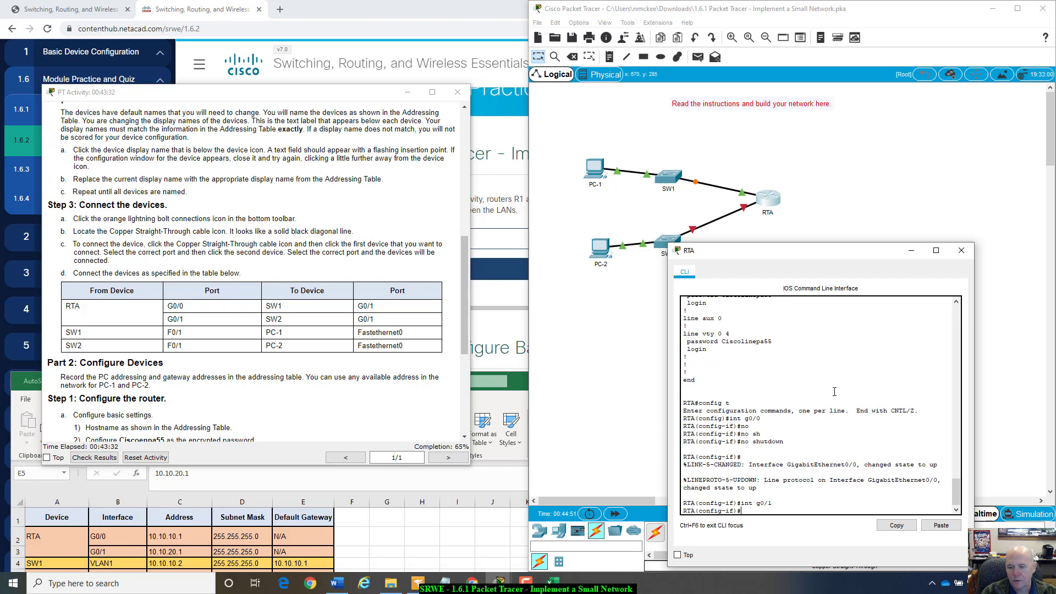
pyautogui.write('no shutdown')
pyautogui.press('Return')
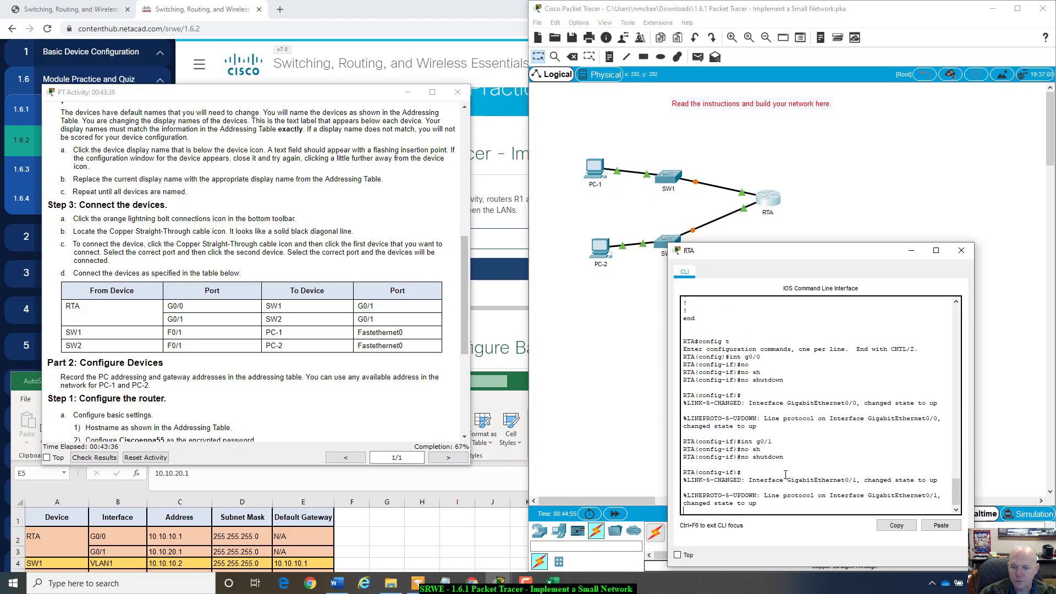
pyautogui.press('Return')
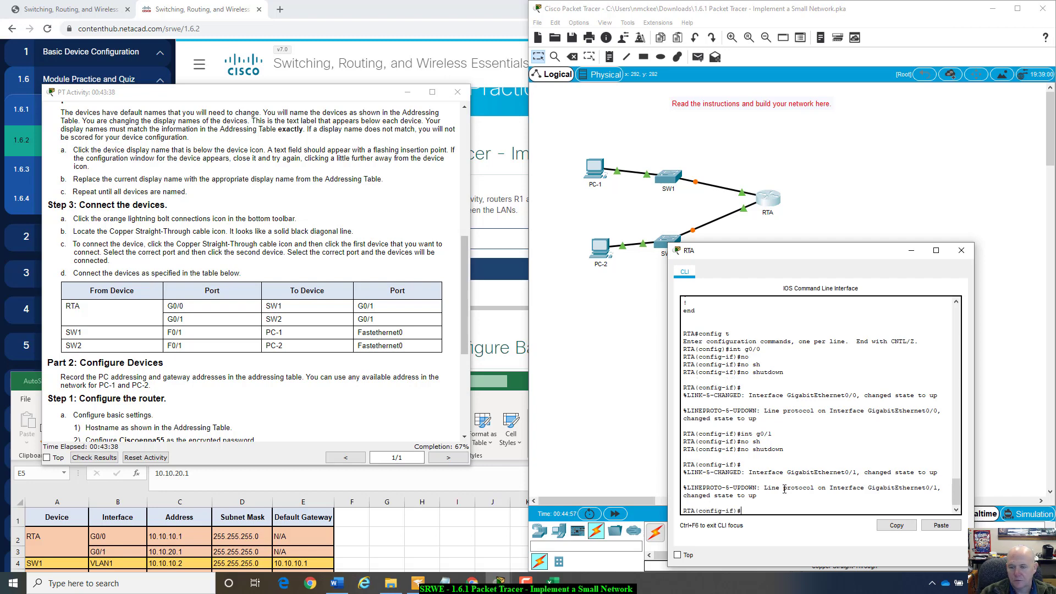
pyautogui.click(960, 253)
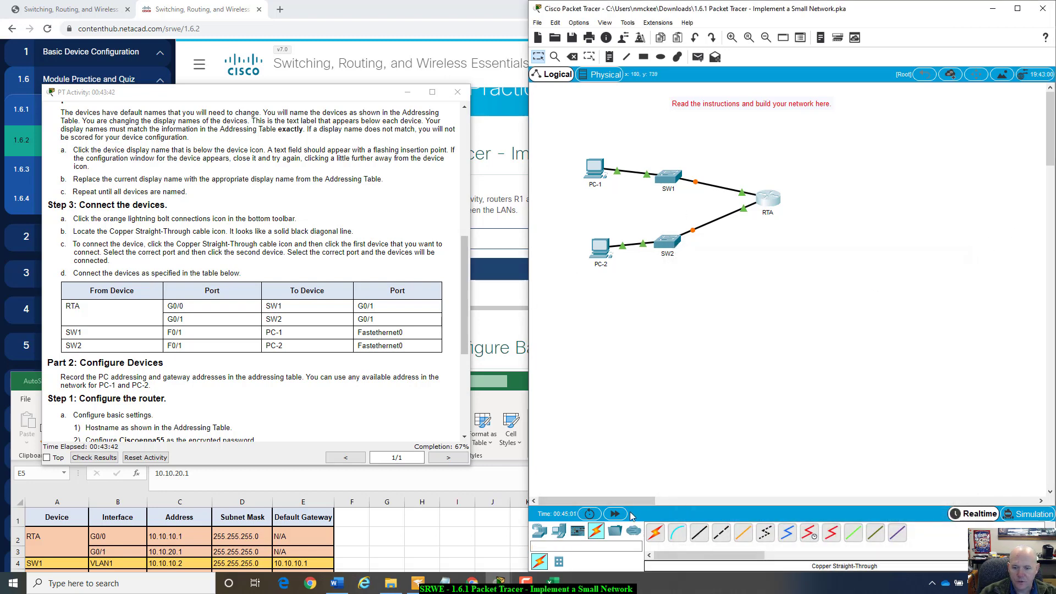
# - Fast-forward time so the links turn green, then open SW1's CLI
pyautogui.click(617, 514)
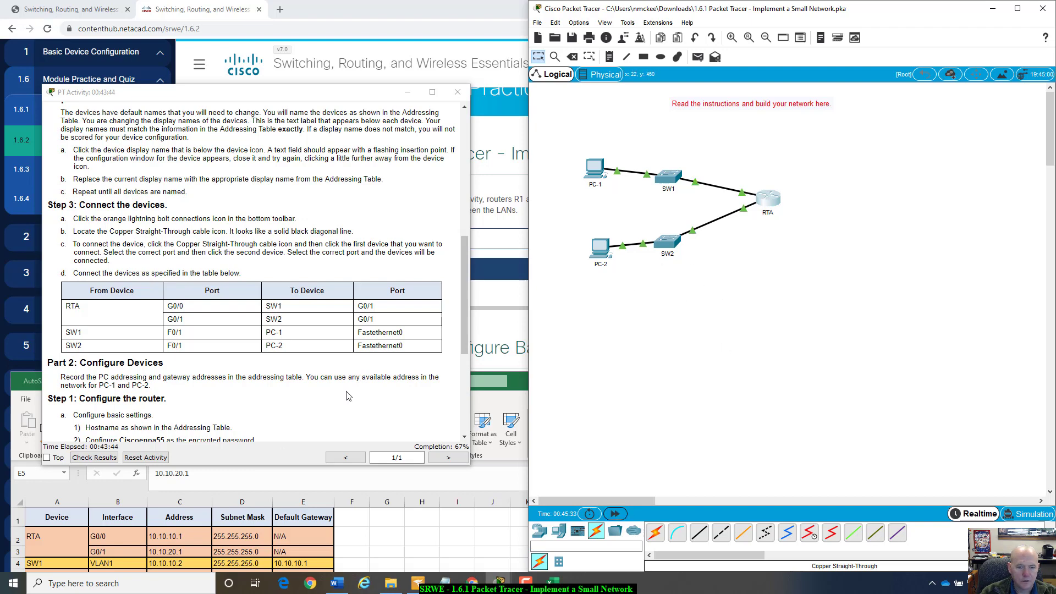
pyautogui.click(666, 177)
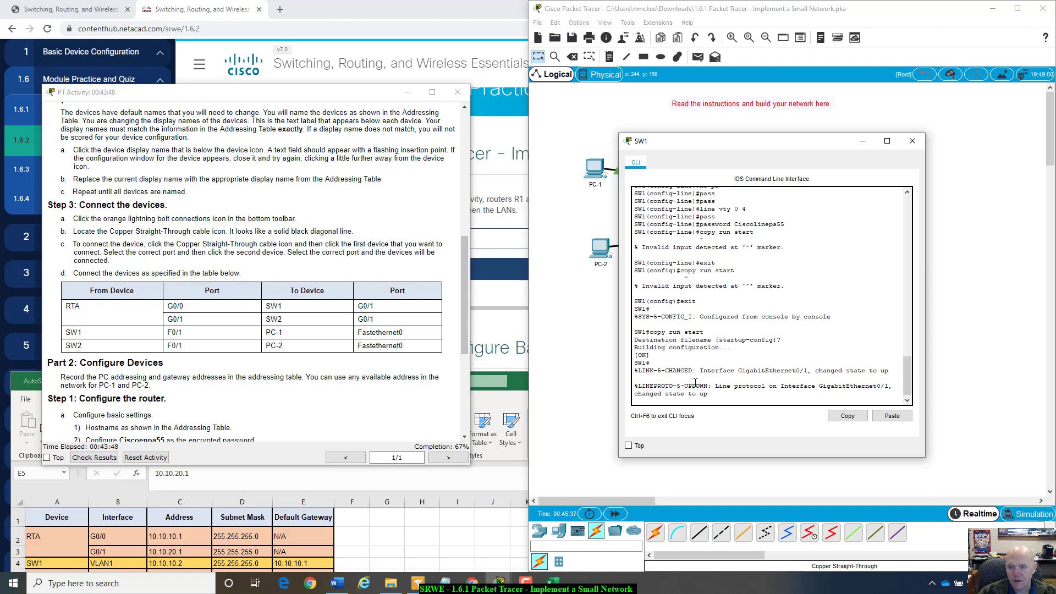
pyautogui.press('Return')
pyautogui.scroll(5, 725, 351)
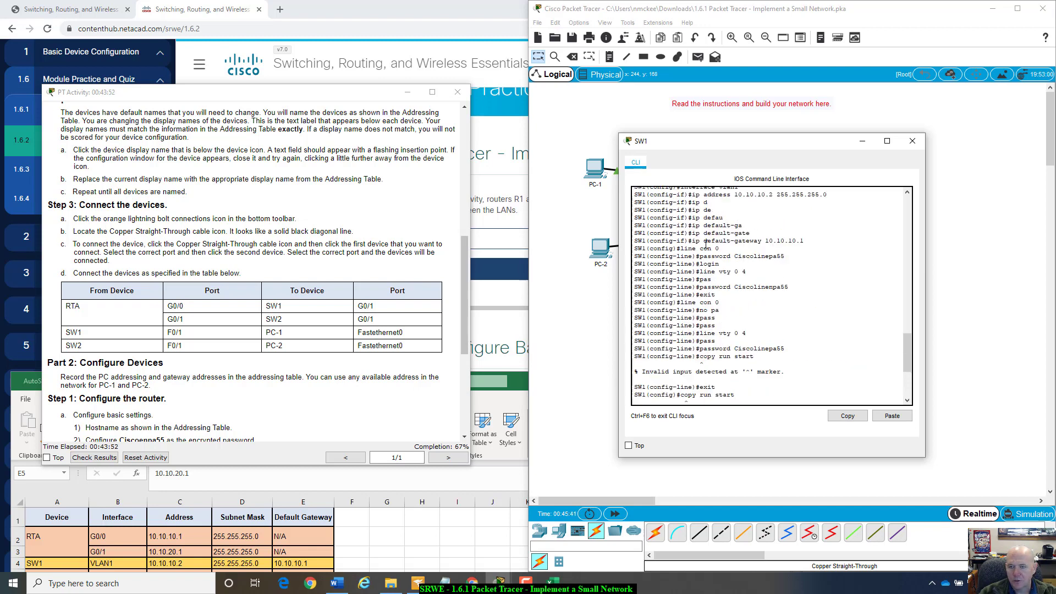
pyautogui.scroll(1, 706, 244)
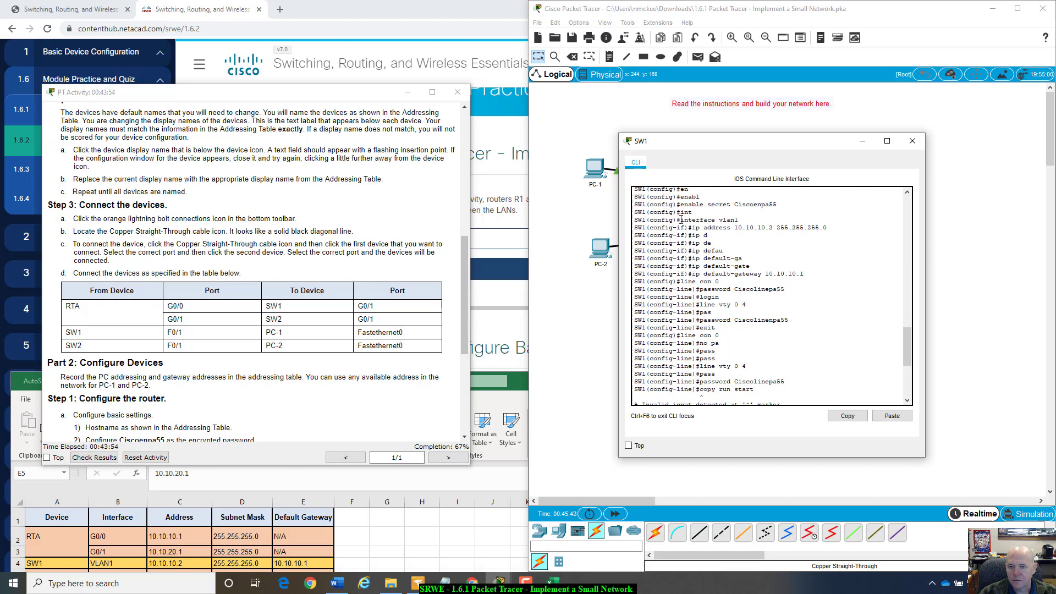
pyautogui.moveTo(681, 219); pyautogui.dragTo(741, 218)
pyautogui.scroll(-7, 815, 362)
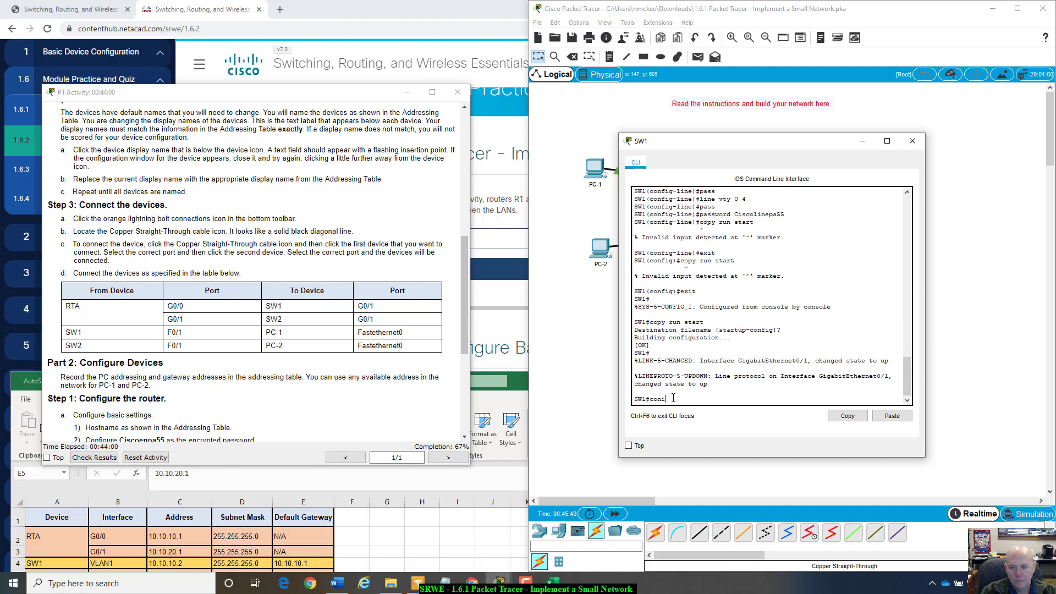
# - Bring SW1's interface Vlan1 up with no shutdown and resubmit the activity for grading
pyautogui.write('t')
pyautogui.press('Return')
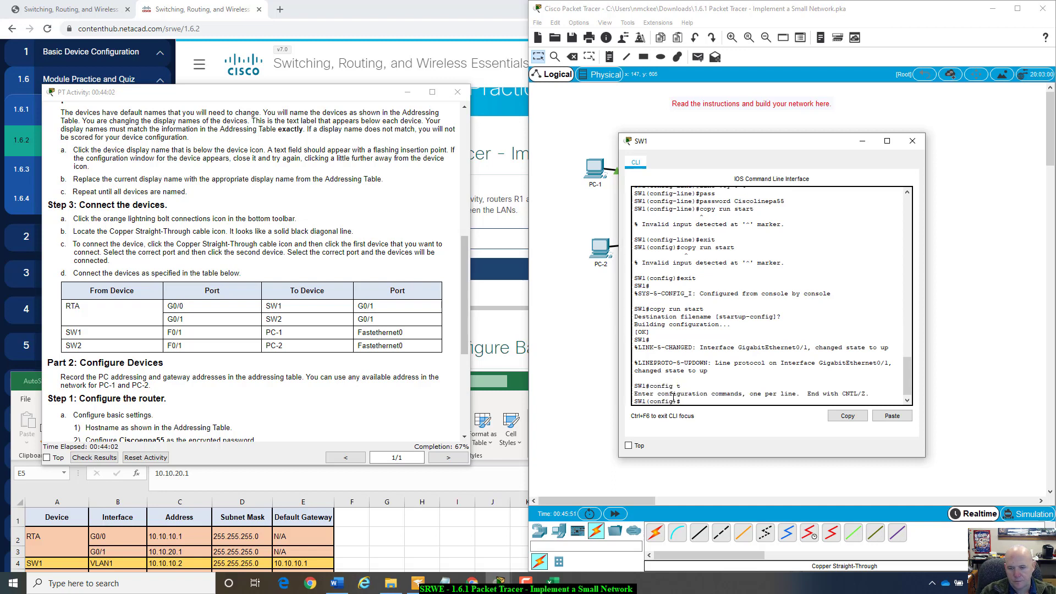
pyautogui.write('int vlan')
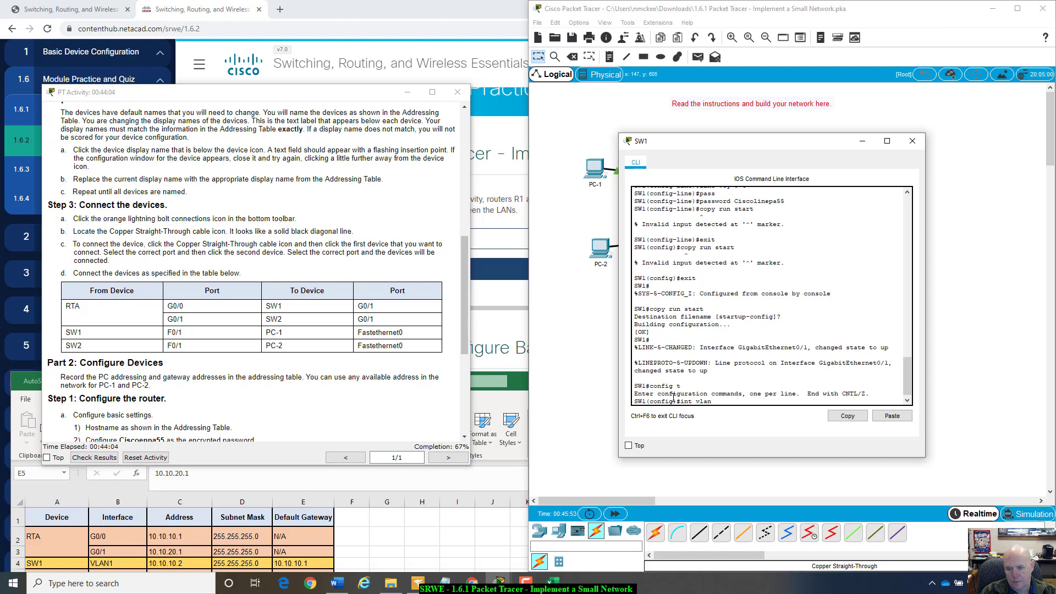
pyautogui.write('1')
pyautogui.press('Return')
pyautogui.write('hu')
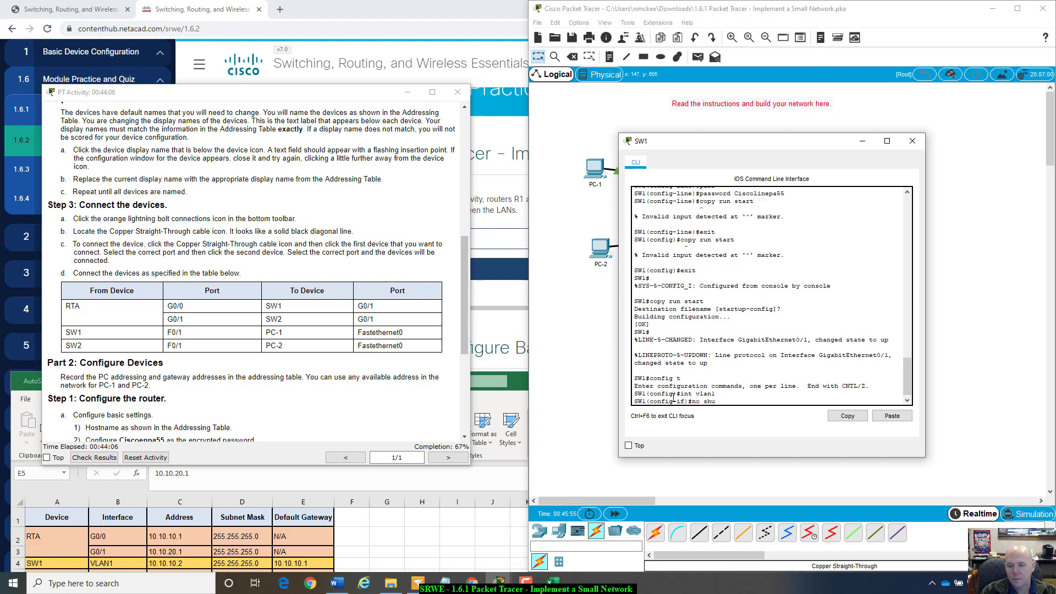
pyautogui.press('Tab')
pyautogui.press('Return')
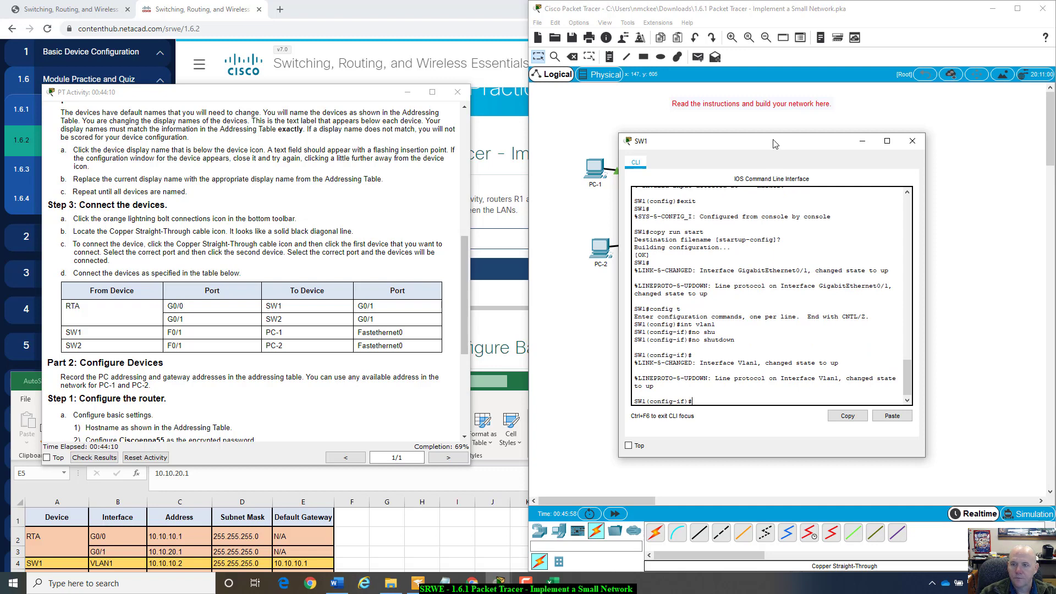
pyautogui.moveTo(775, 141); pyautogui.dragTo(864, 159)
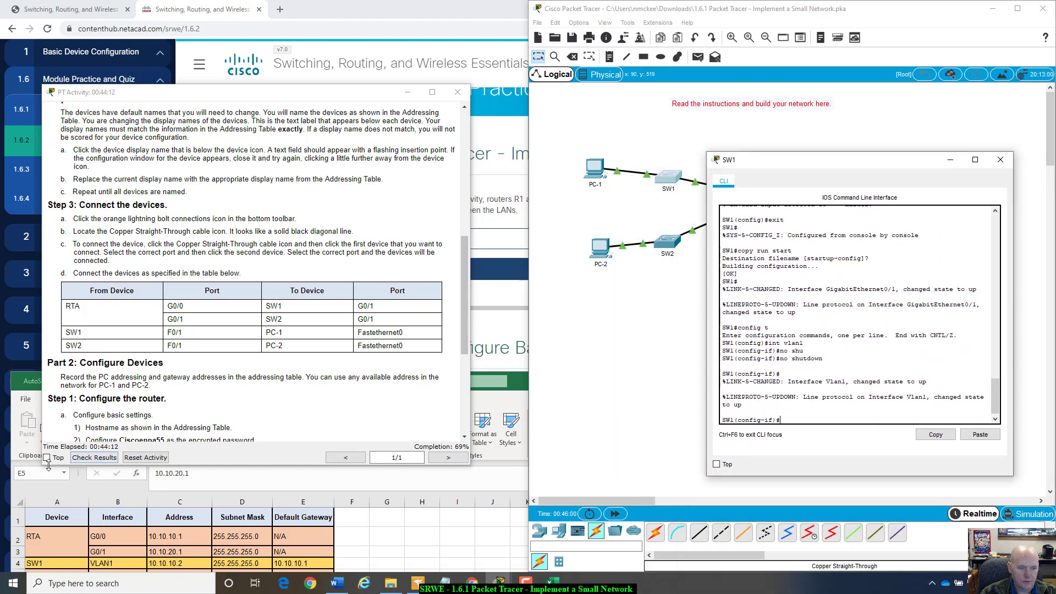
pyautogui.click(84, 459)
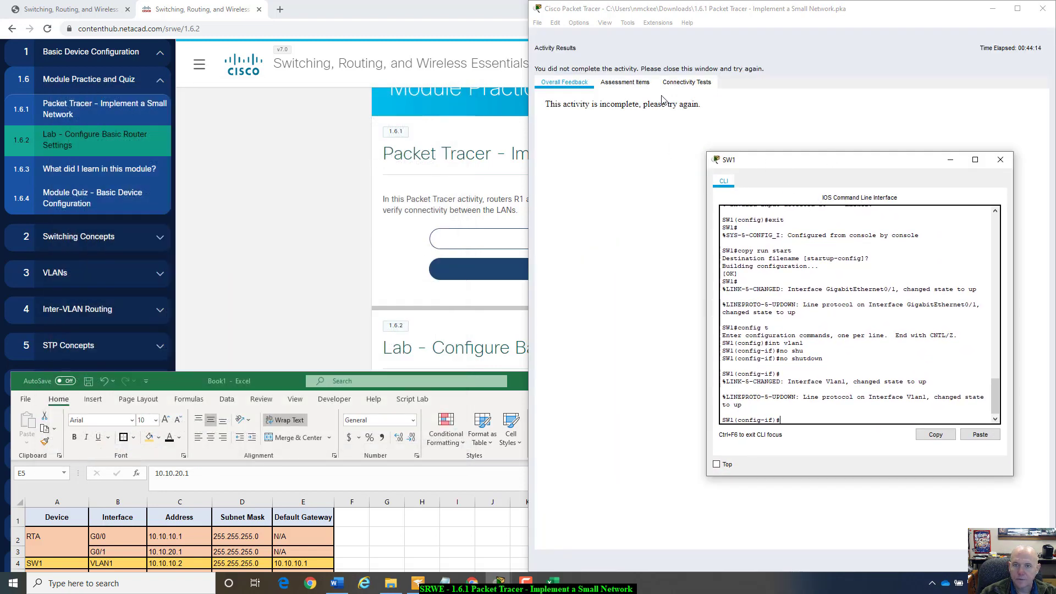
# - Scroll the Assessment Items to see SW2's incorrect items at 34/49, then close the results
pyautogui.click(625, 81)
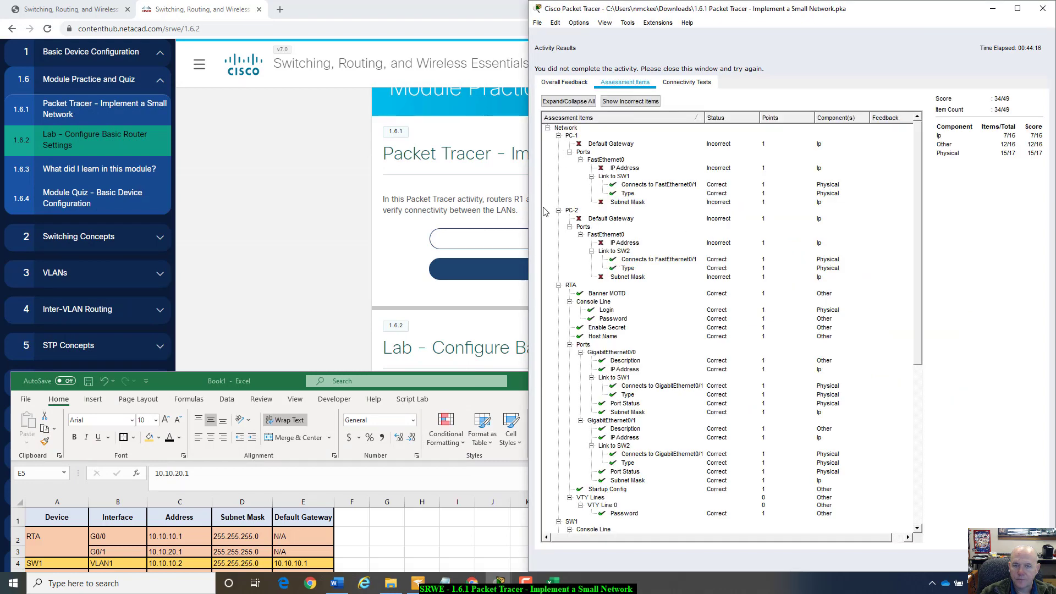
pyautogui.scroll(-1, 602, 399)
pyautogui.scroll(-8, 602, 399)
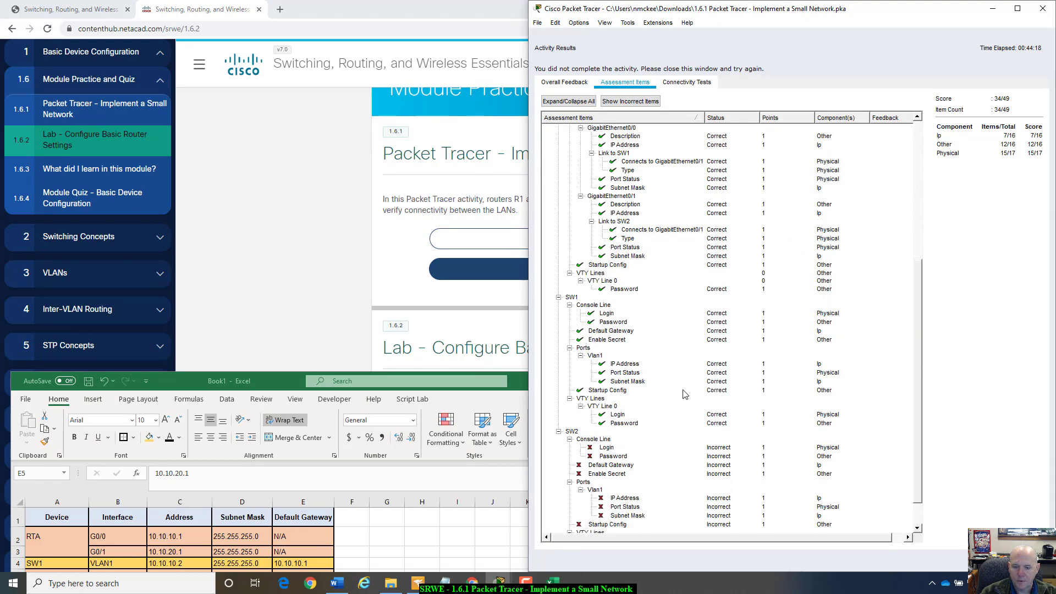
pyautogui.scroll(9, 684, 395)
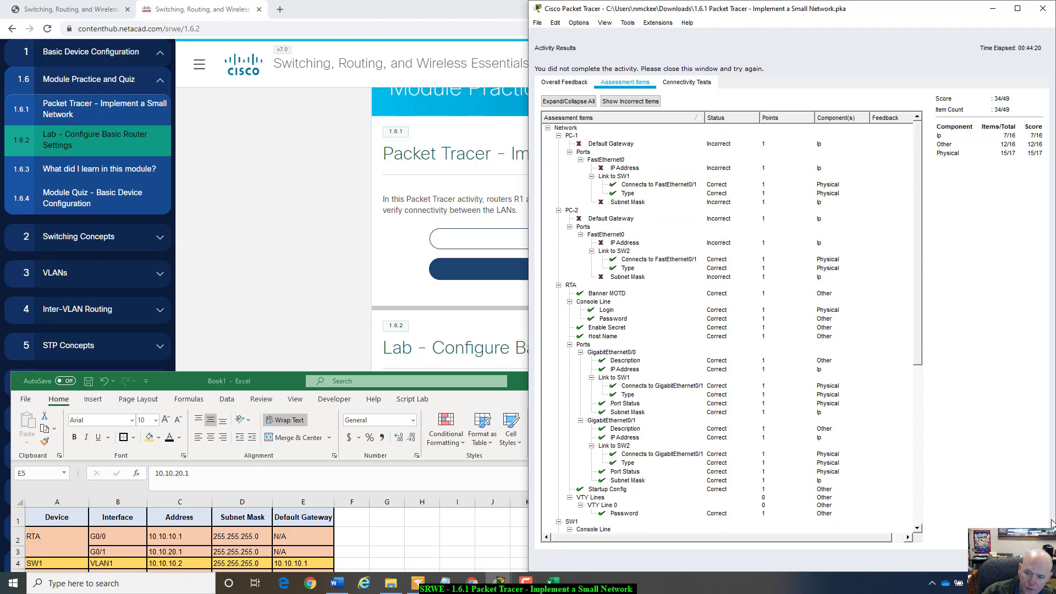
pyautogui.click(1022, 560)
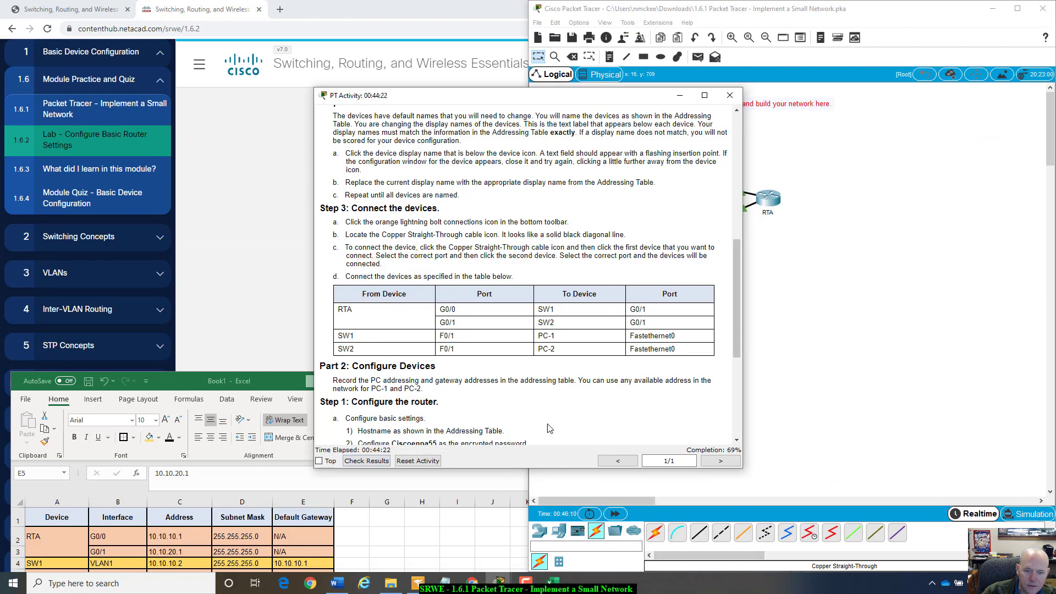
# - Scroll to Step 2 and review the router steps and the switch remote-hosts requirement
pyautogui.scroll(-3, 549, 429)
pyautogui.scroll(-2, 549, 428)
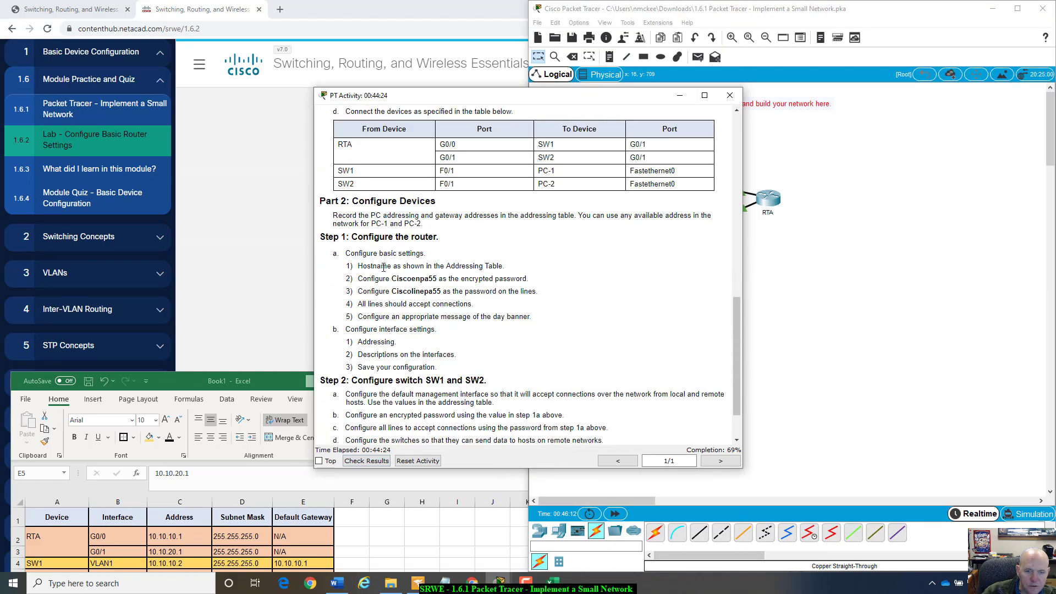
pyautogui.moveTo(354, 265); pyautogui.dragTo(495, 265)
pyautogui.click(417, 272)
pyautogui.moveTo(401, 265); pyautogui.dragTo(458, 371)
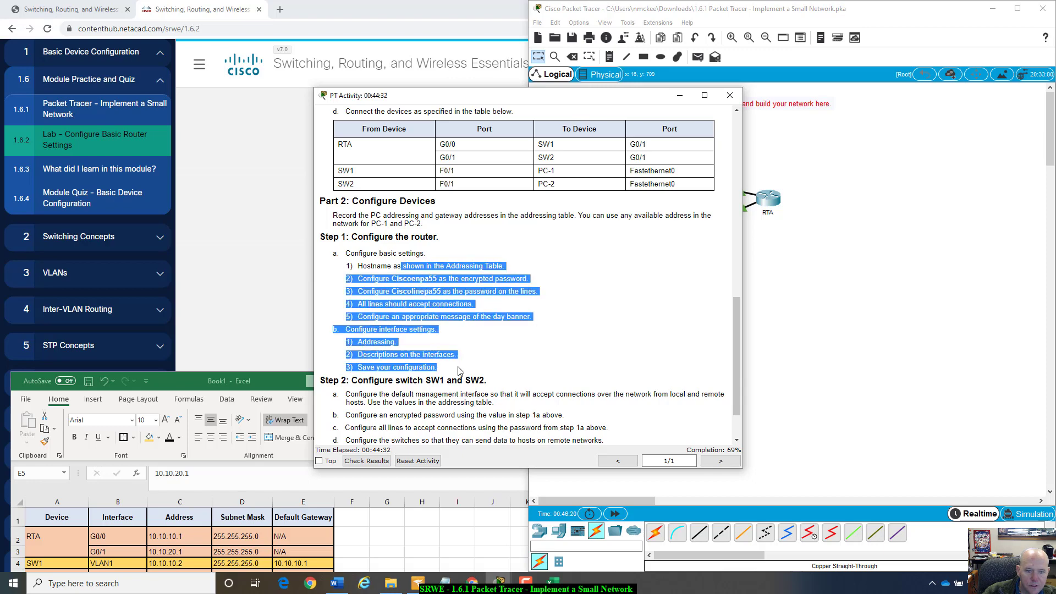
pyautogui.scroll(-2, 458, 368)
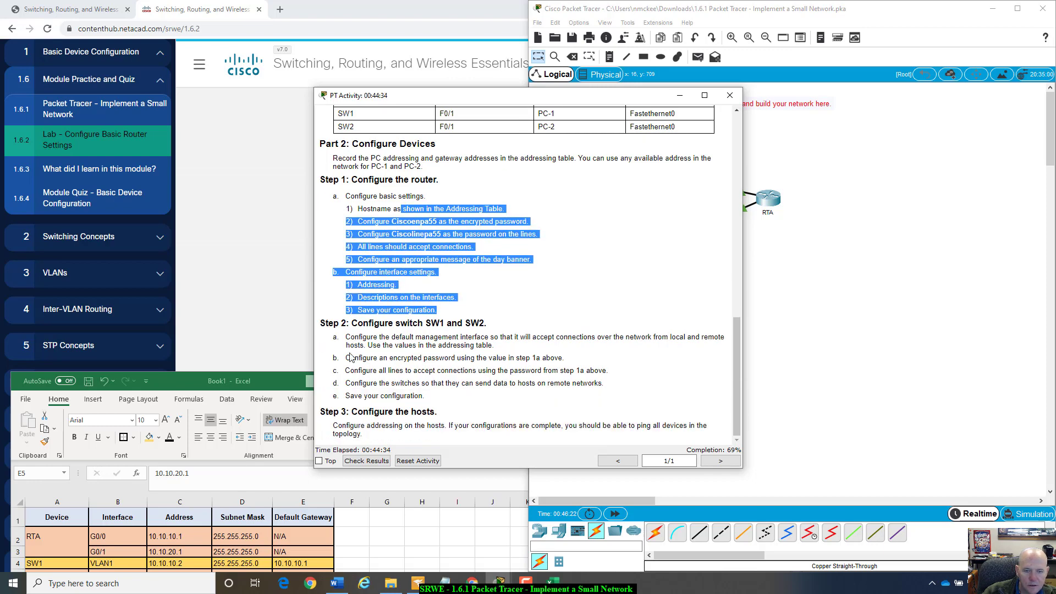
pyautogui.moveTo(348, 383); pyautogui.dragTo(596, 383)
pyautogui.click(487, 395)
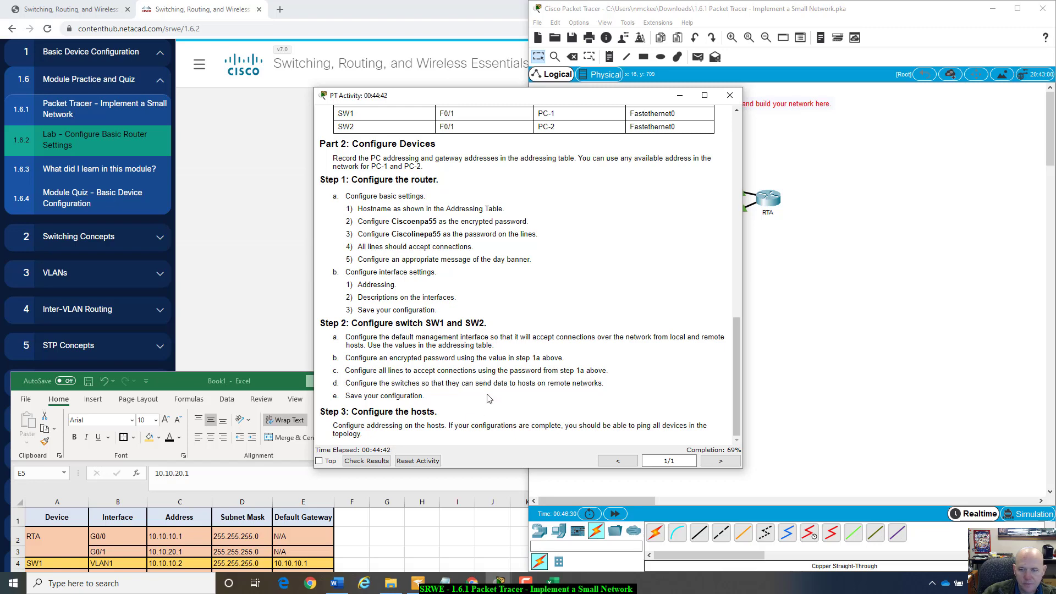
# - Snap the instructions window to the left half and open SW2
pyautogui.moveTo(598, 100); pyautogui.dragTo(372, 87)
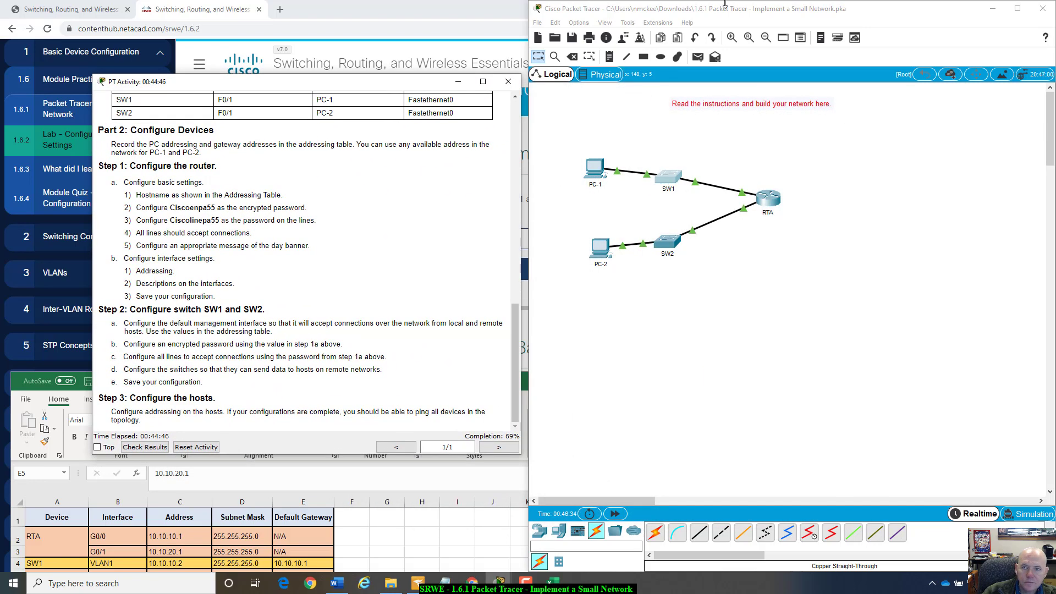
pyautogui.press('super+Right')
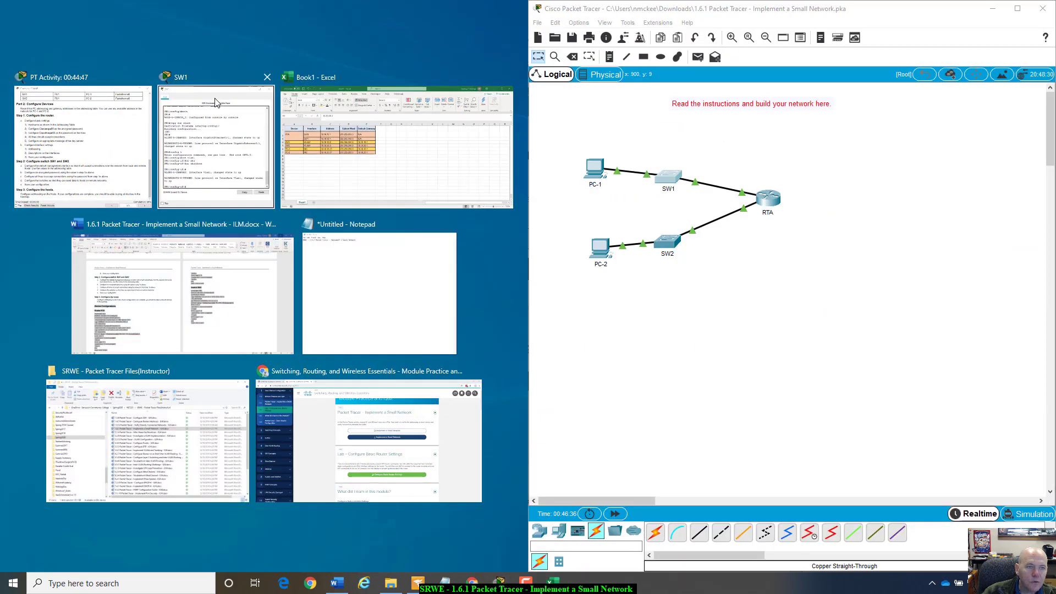
pyautogui.click(121, 126)
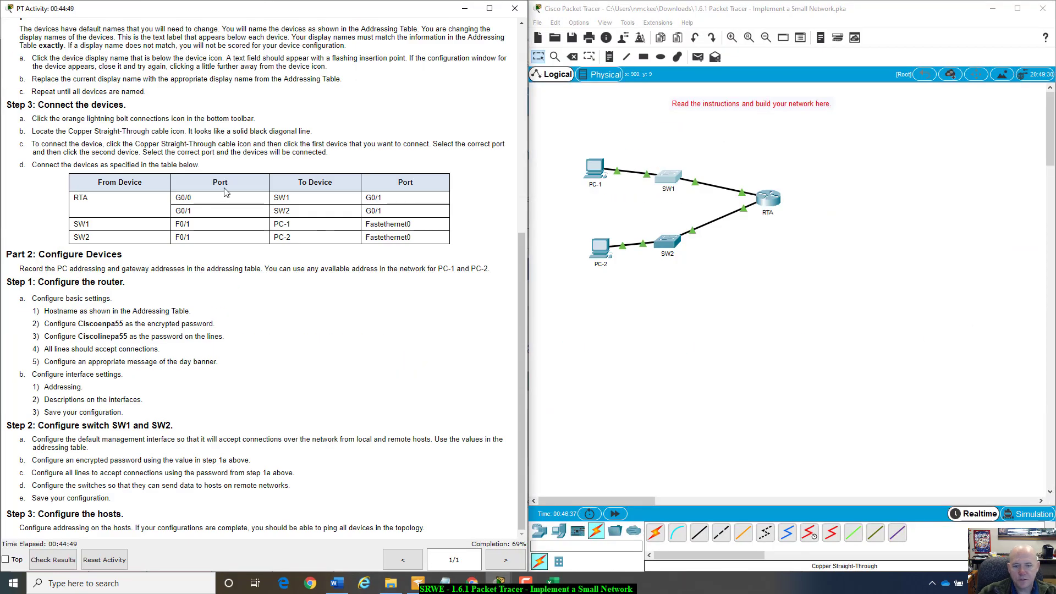
pyautogui.click(668, 242)
# - In SW2's CLI, run enable and config t
pyautogui.moveTo(558, 126); pyautogui.dragTo(866, 154)
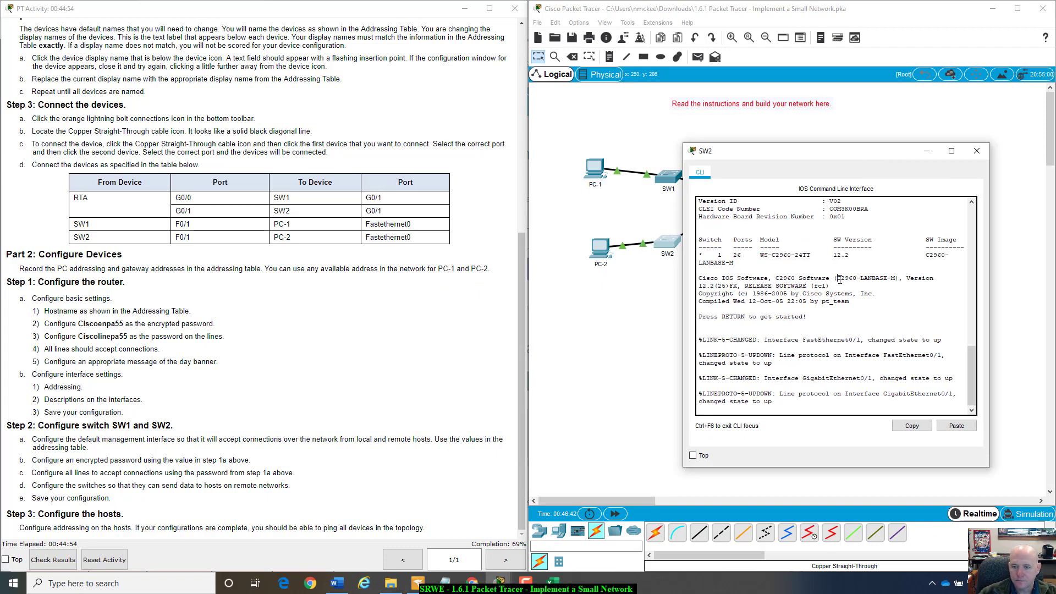
pyautogui.scroll(10, 864, 241)
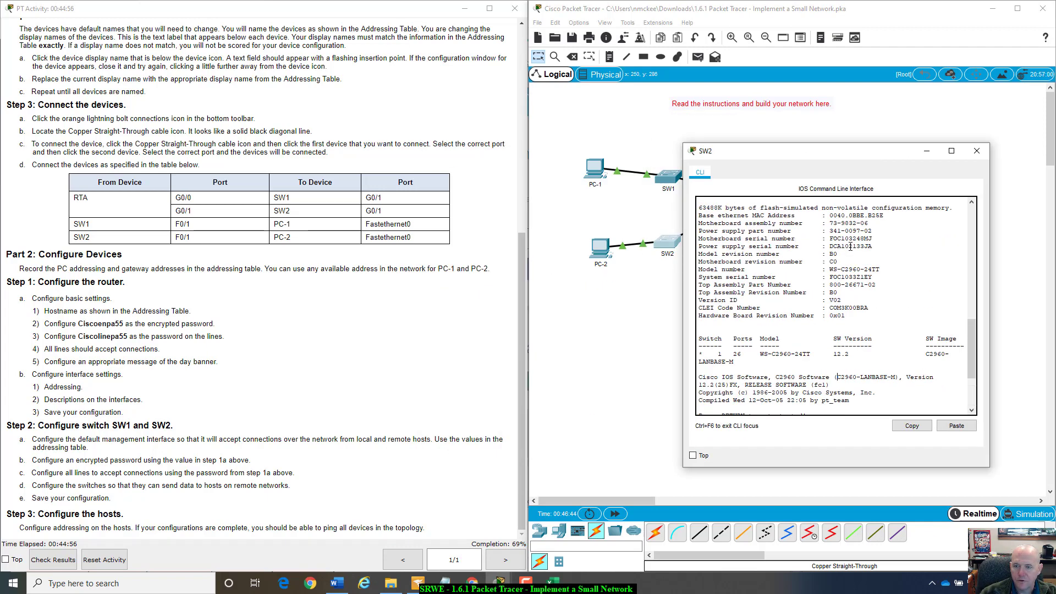
pyautogui.scroll(-10, 847, 253)
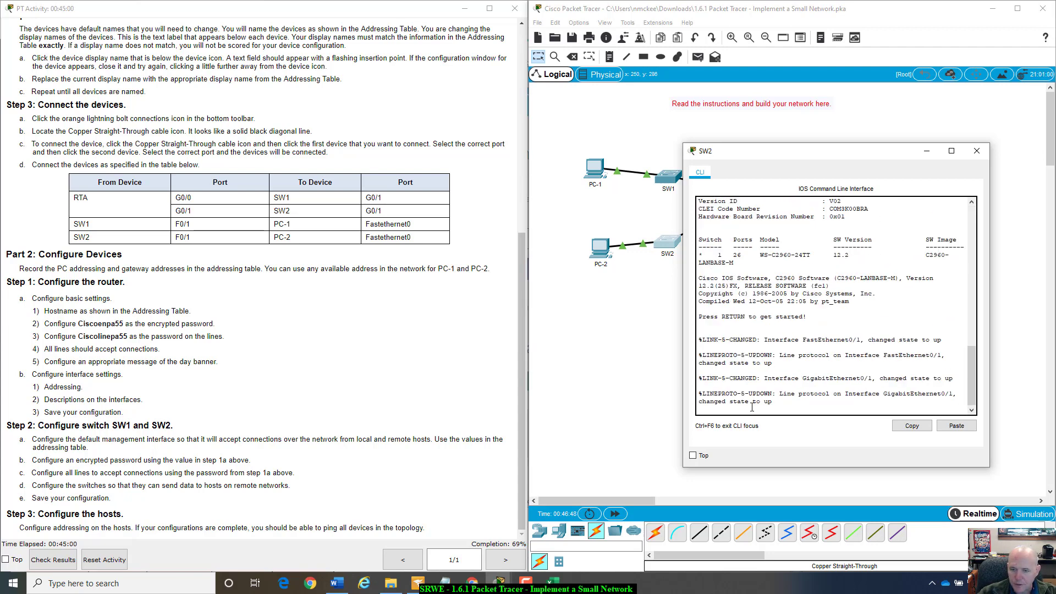
pyautogui.press('Return')
pyautogui.write('enabl')
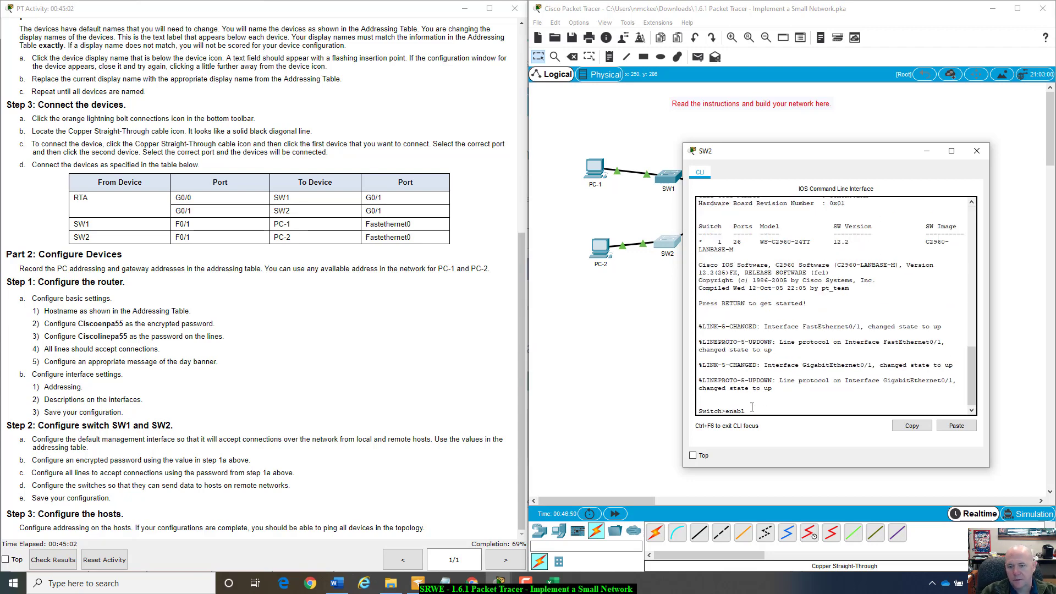
pyautogui.write('e')
pyautogui.press('Return')
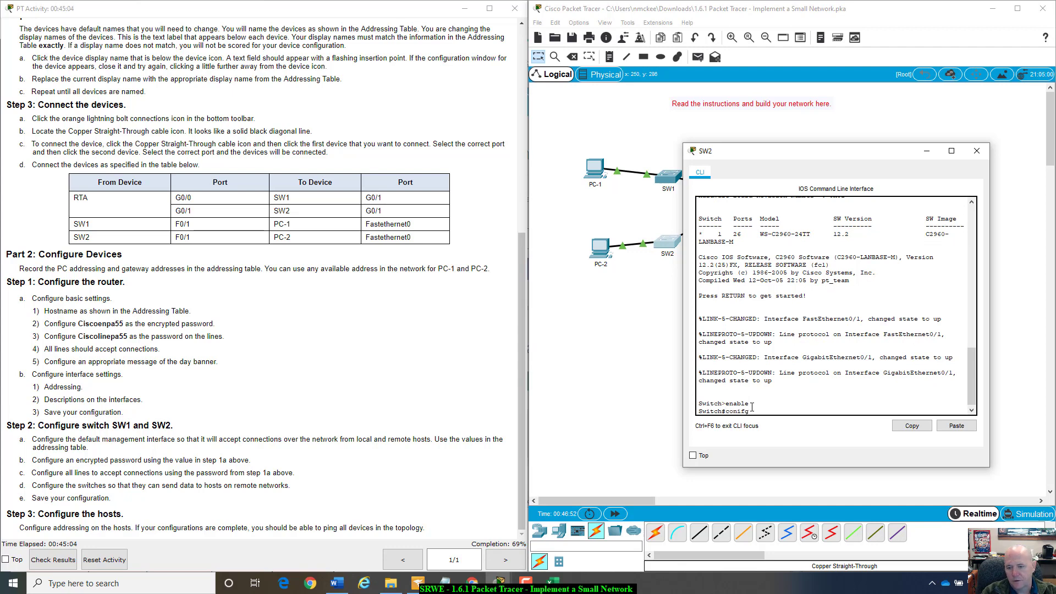
pyautogui.write('config t')
pyautogui.press('Return')
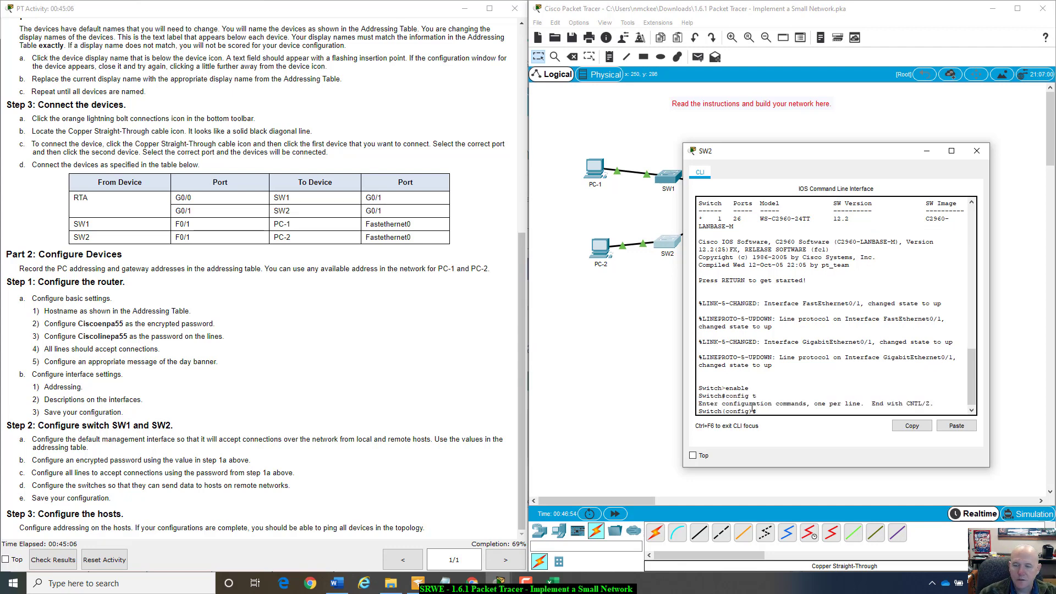
# - Enlarge SW2's console, set hostname SW2 and the encrypted enable secret from the instructions
pyautogui.moveTo(759, 151); pyautogui.dragTo(613, 92)
pyautogui.moveTo(842, 407); pyautogui.dragTo(967, 478)
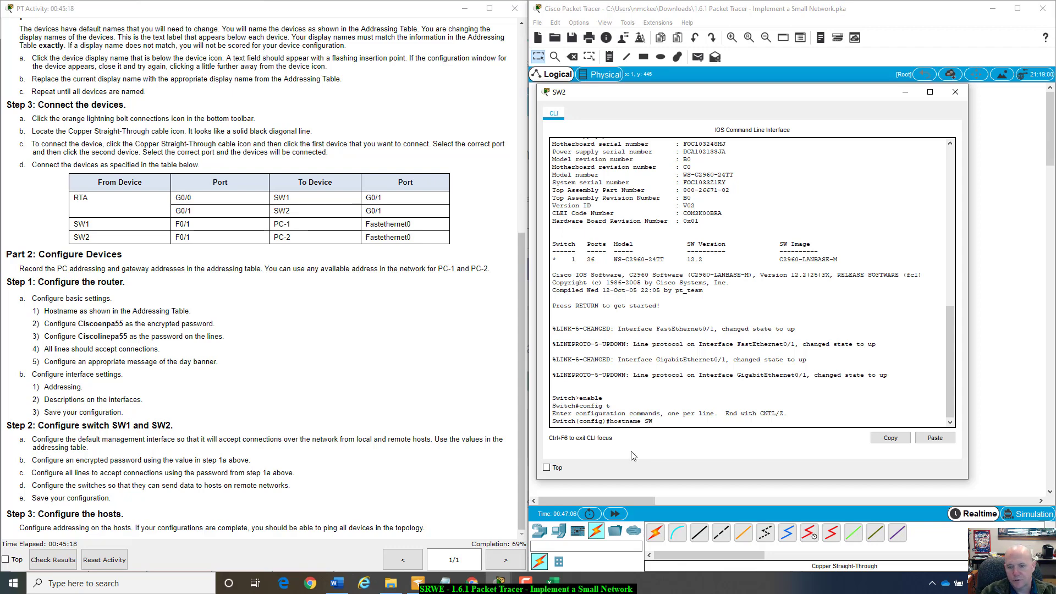
pyautogui.press('Return')
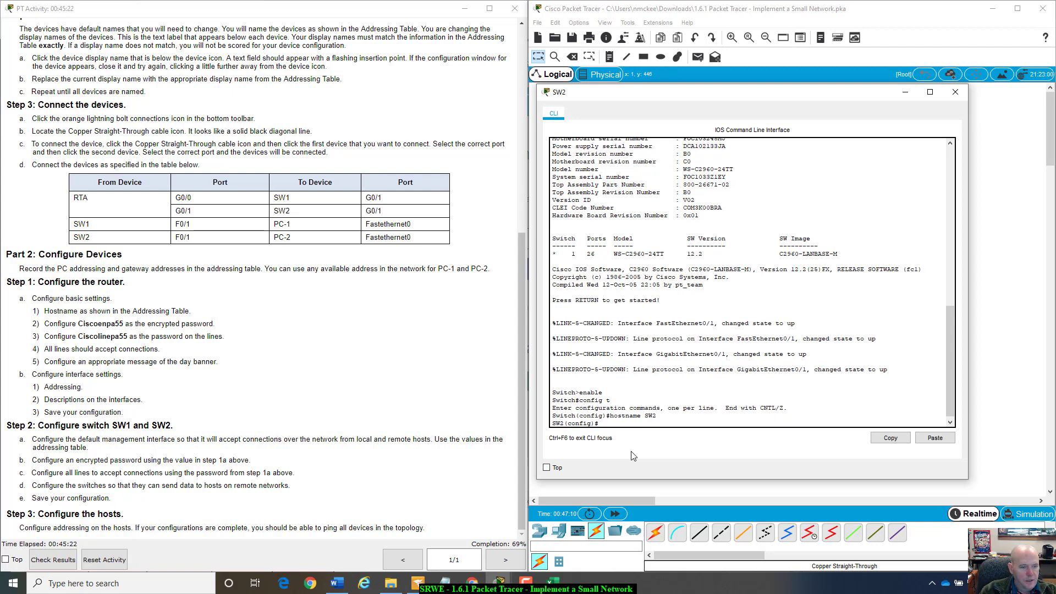
pyautogui.write('enable secret Ciscoenpa55')
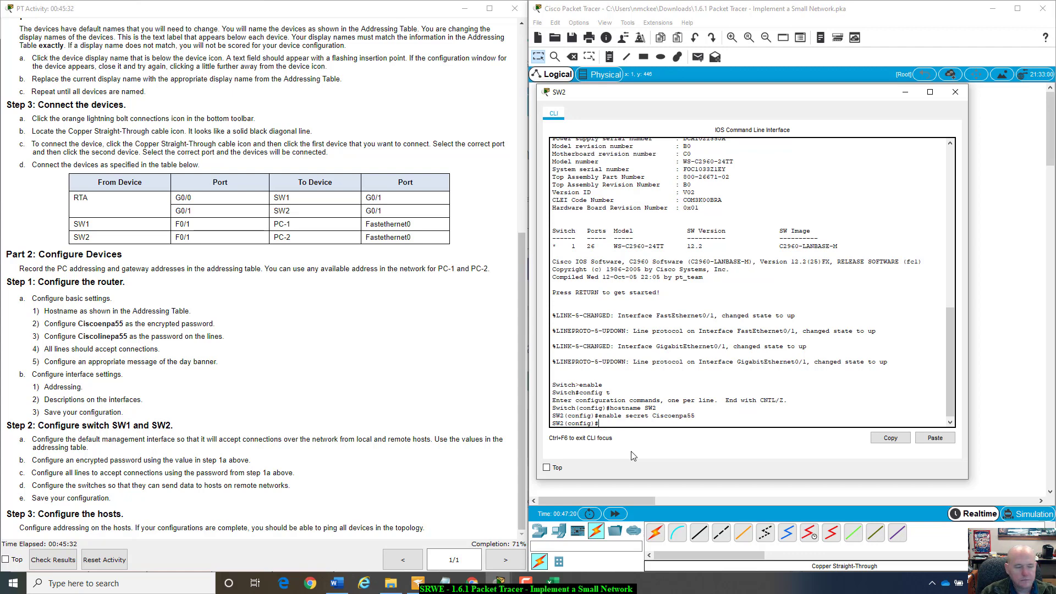
# - Type the interface vlan1 command after correcting several mistyped attempts
pyautogui.write('lo')
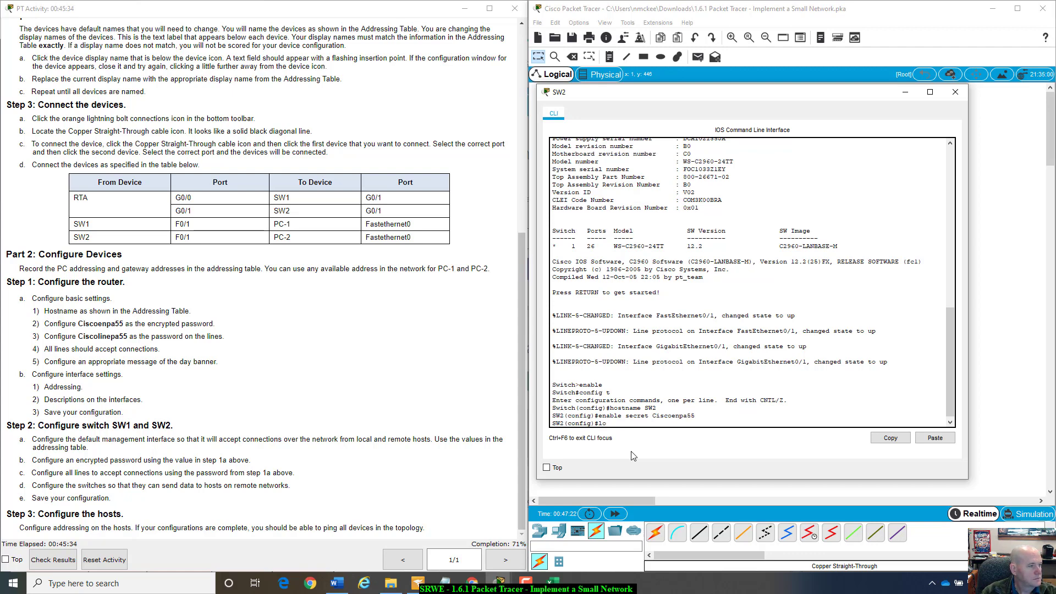
pyautogui.press('BackSpace')
pyautogui.press('BackSpace')
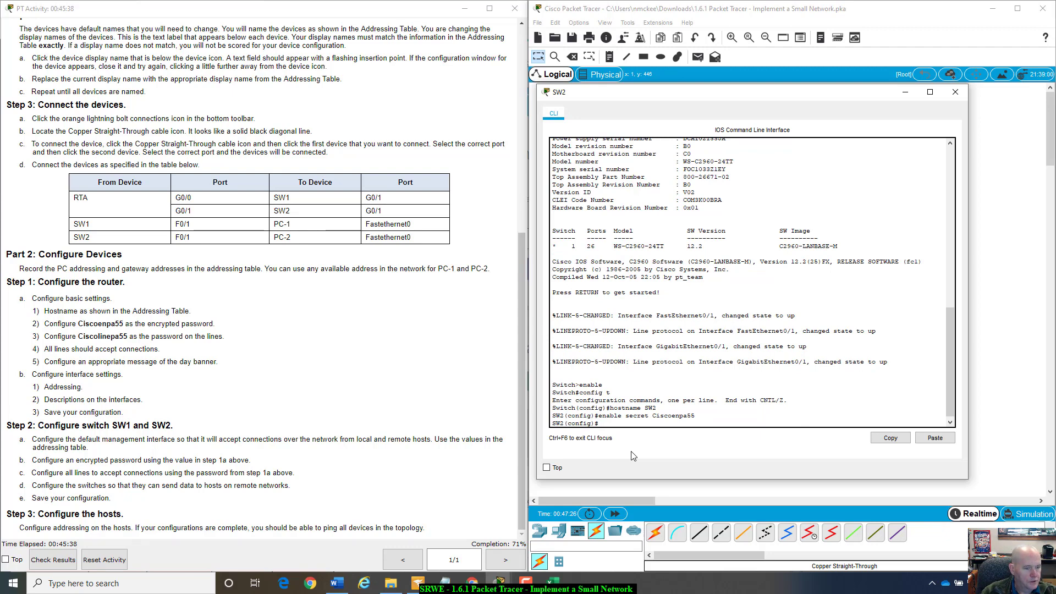
pyautogui.write('lin')
pyautogui.press('BackSpace')
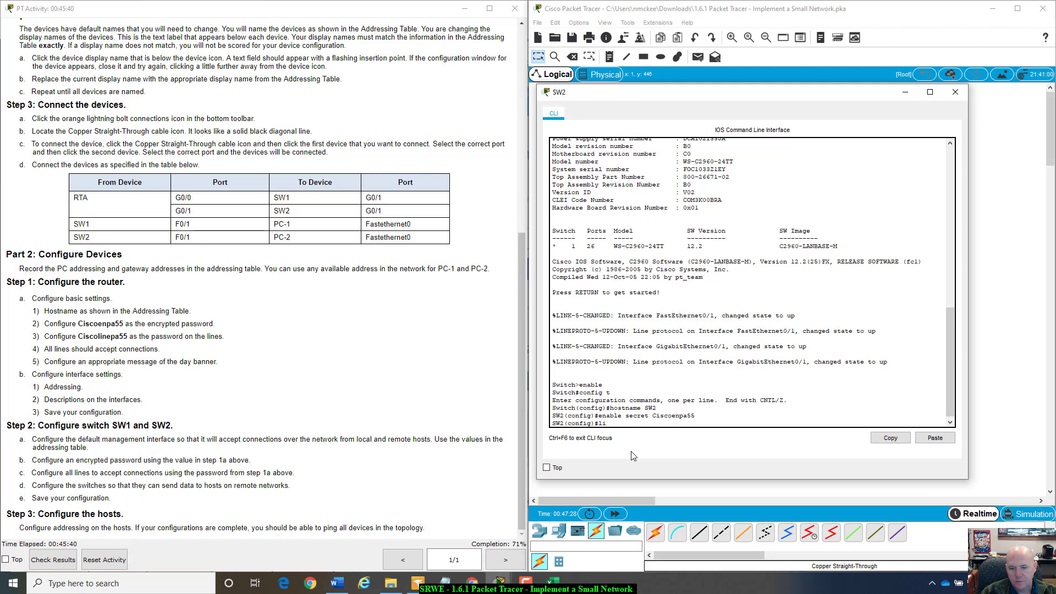
pyautogui.write('inter')
pyautogui.press('BackSpace')
pyautogui.press('BackSpace')
pyautogui.write('inter vlan1')
# - Give interface Vlan1 address 10.10.20.2 255.255.255.0 and bring it up with no shutdown
pyautogui.press('Return')
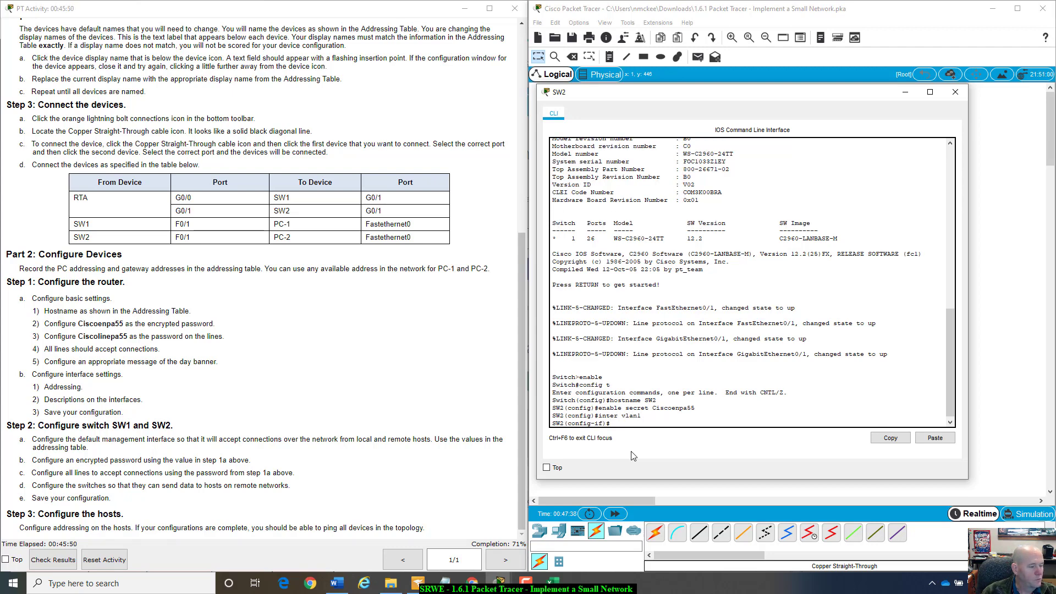
pyautogui.write('ip')
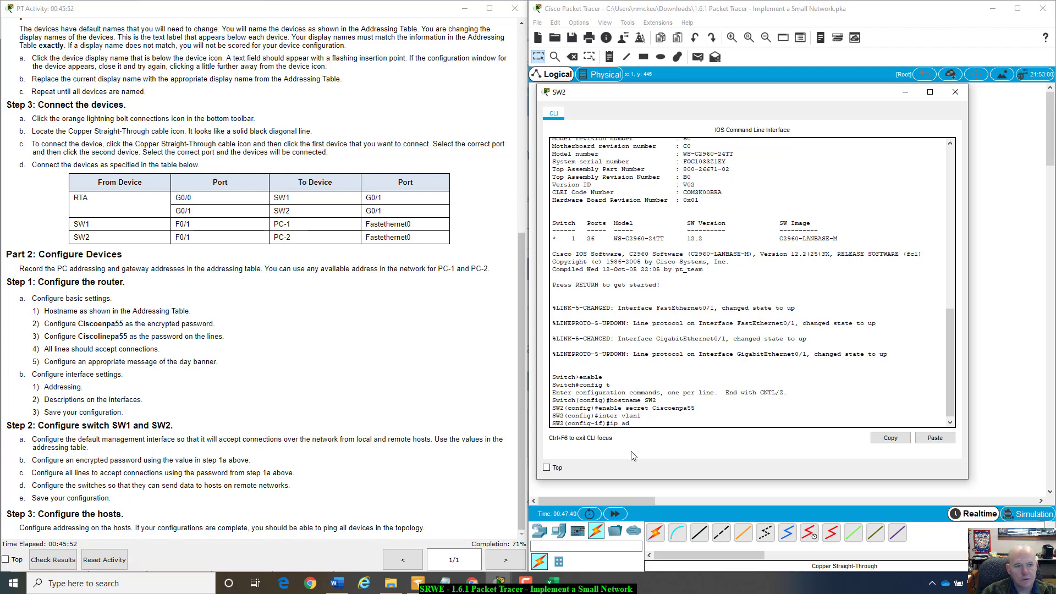
pyautogui.write(' ad')
pyautogui.press('Tab')
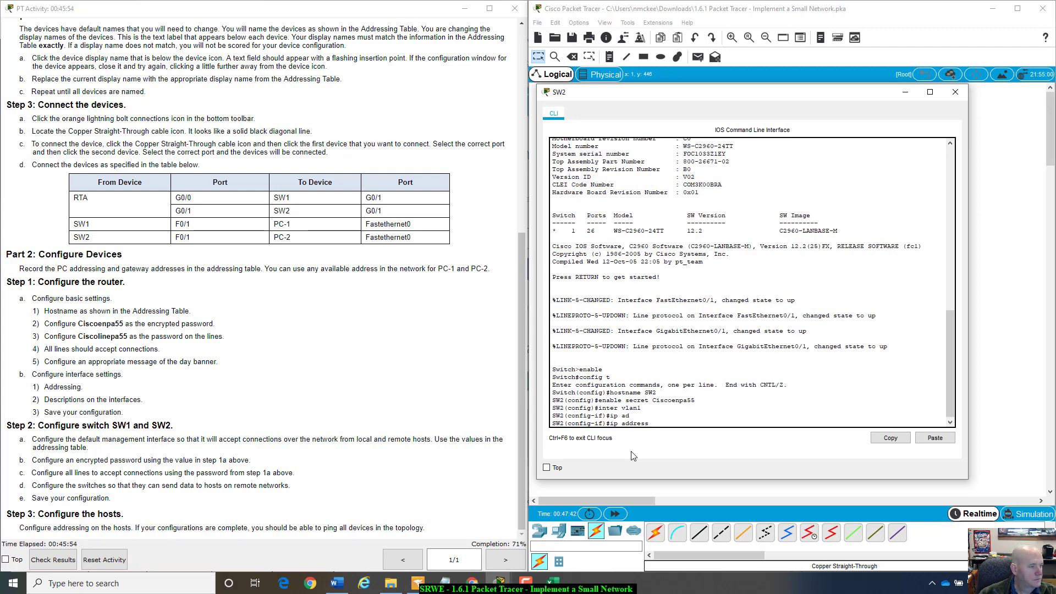
pyautogui.write('10.10.20')
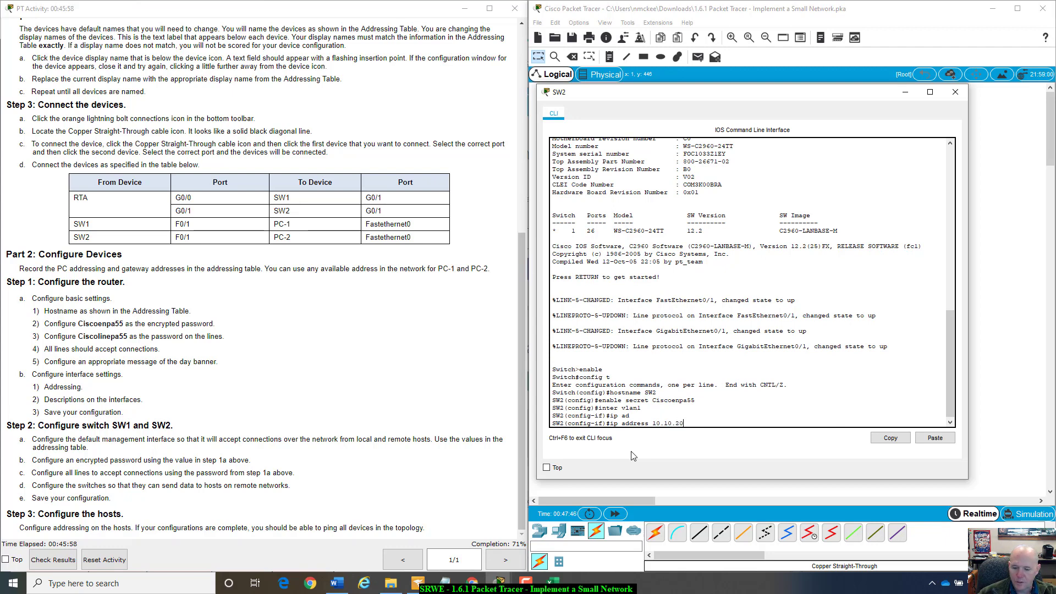
pyautogui.write('.2 255.255.255.')
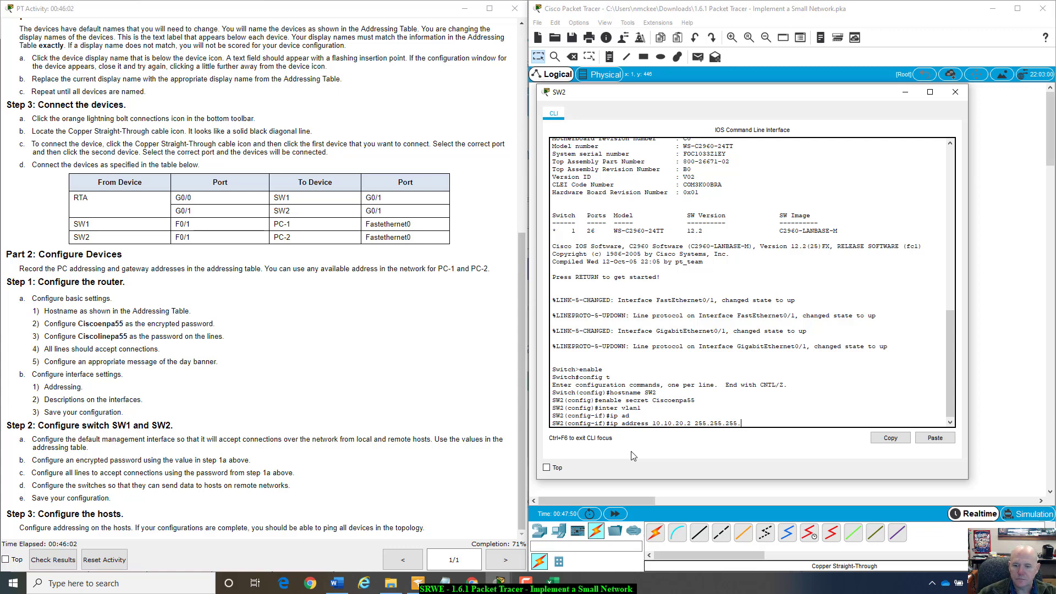
pyautogui.write('0')
pyautogui.press('Return')
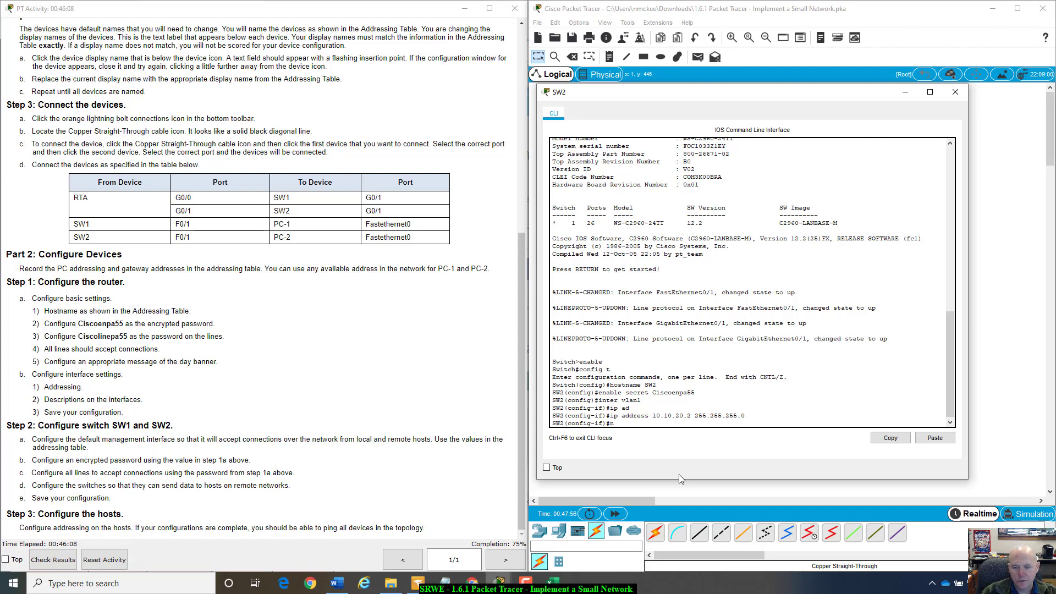
pyautogui.write('no shut')
pyautogui.press('Tab')
pyautogui.press('Return')
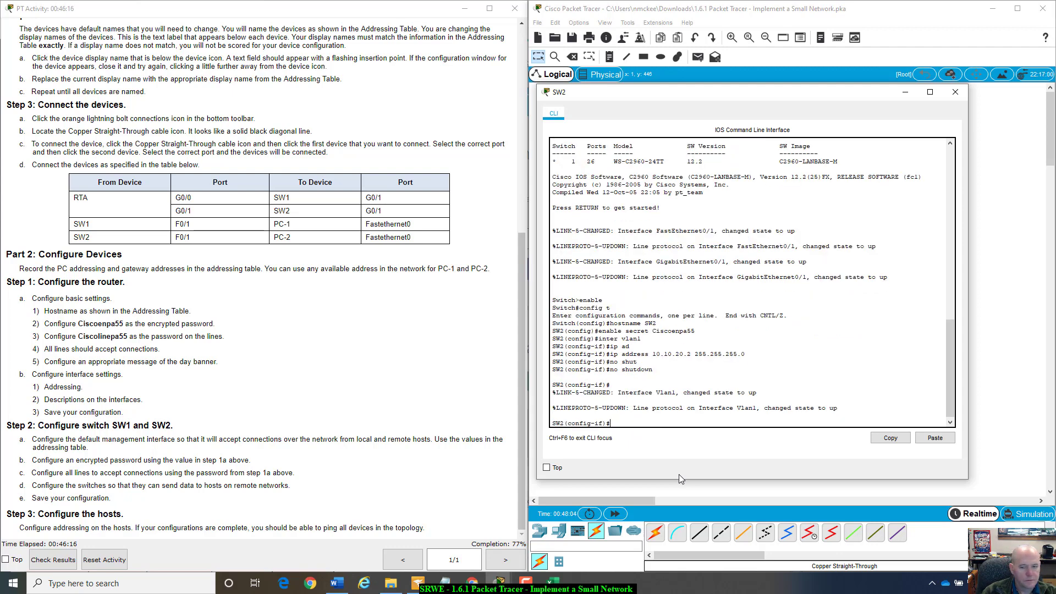
pyautogui.write('ip add')
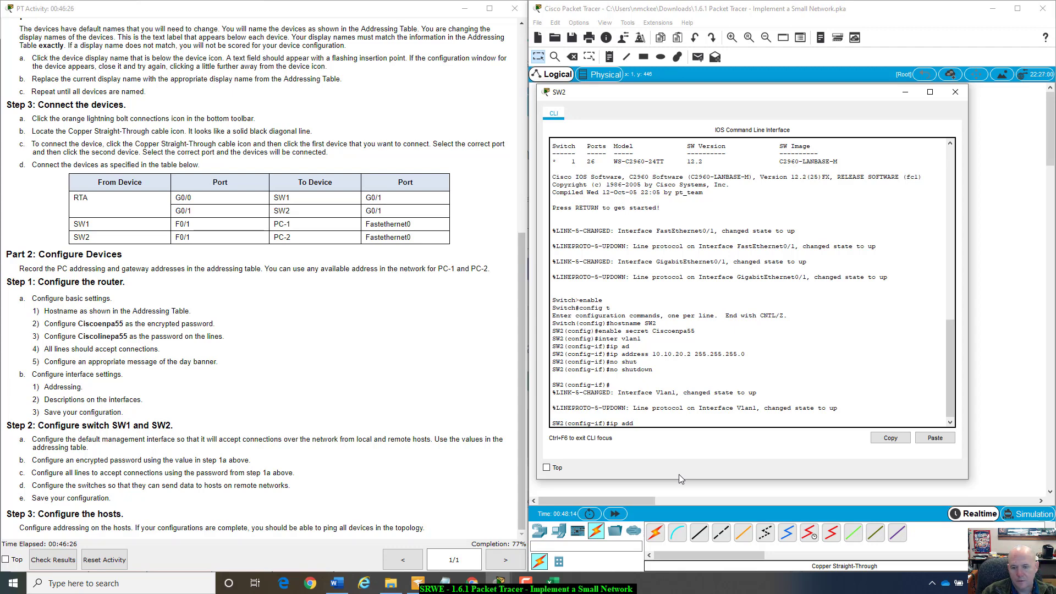
# - Set SW2's ip default-gateway to 10.10.20.1
pyautogui.press('BackSpace')
pyautogui.press('BackSpace')
pyautogui.press('BackSpace')
pyautogui.write('ip de')
pyautogui.press('Tab')
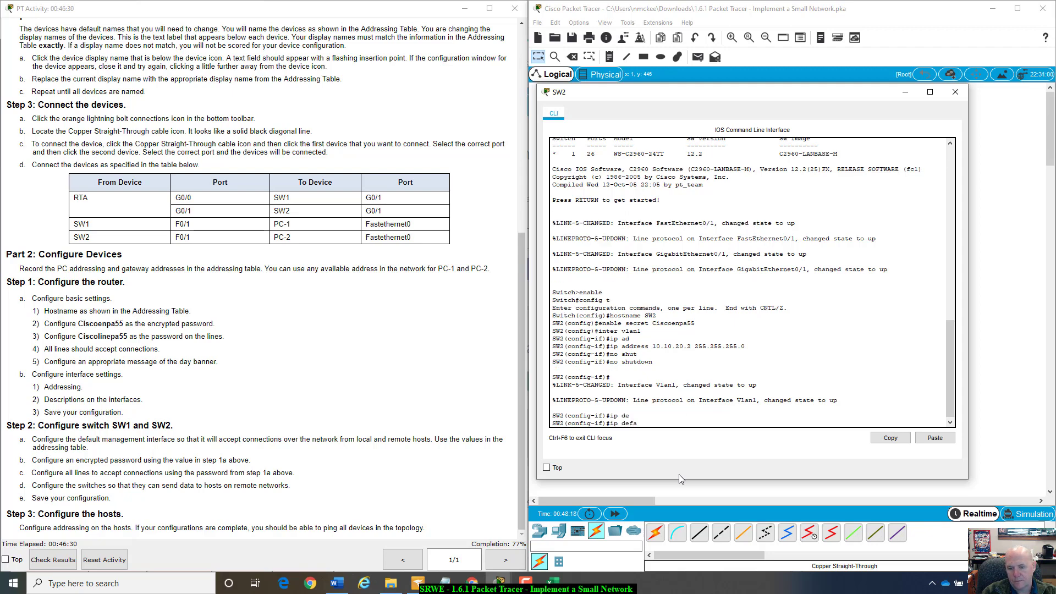
pyautogui.write('-gate')
pyautogui.press('Tab')
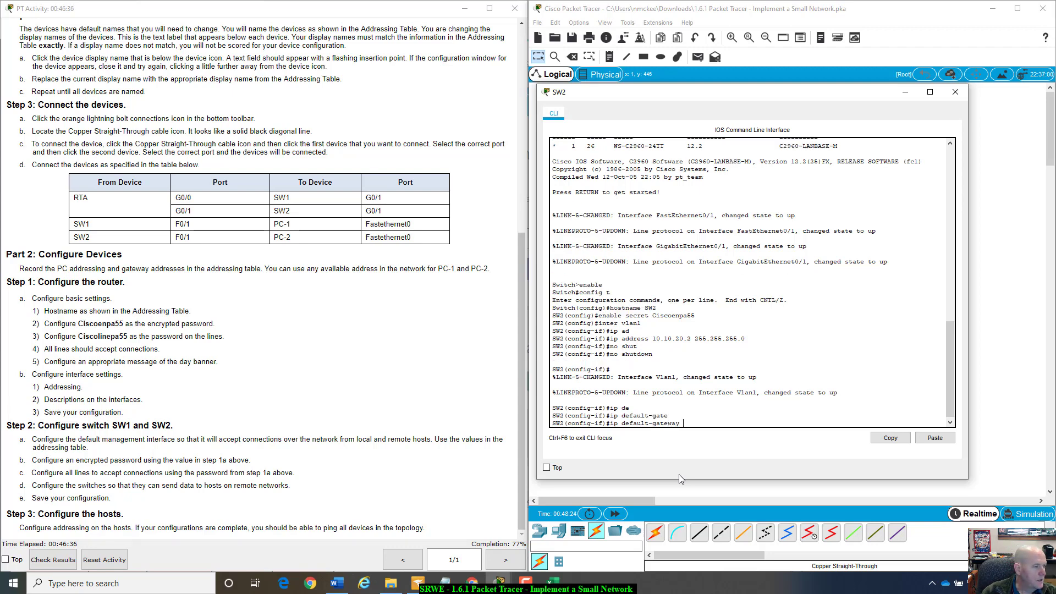
pyautogui.write('10.')
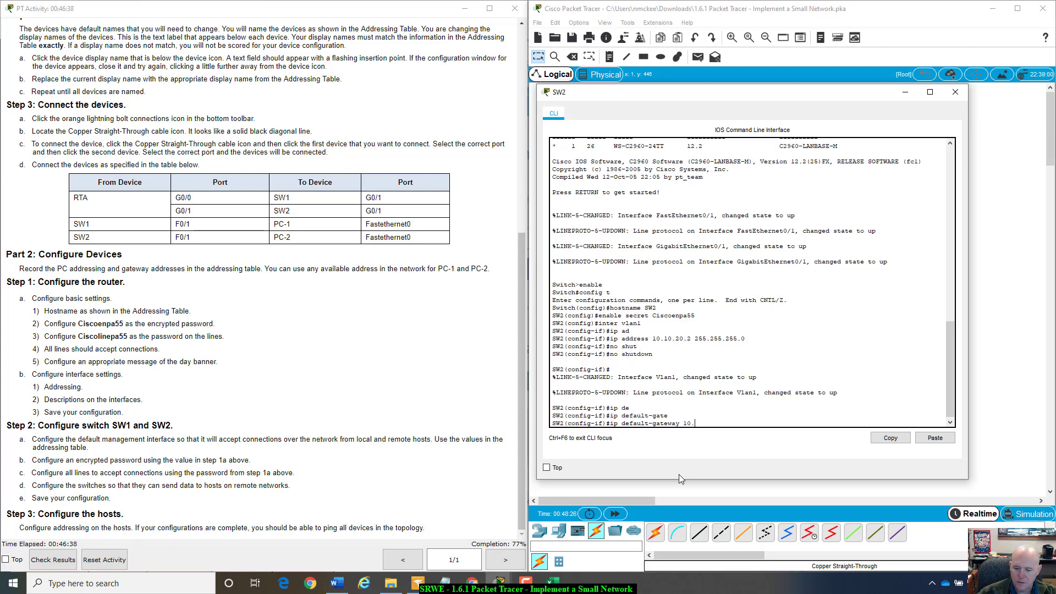
pyautogui.write('10.20.1')
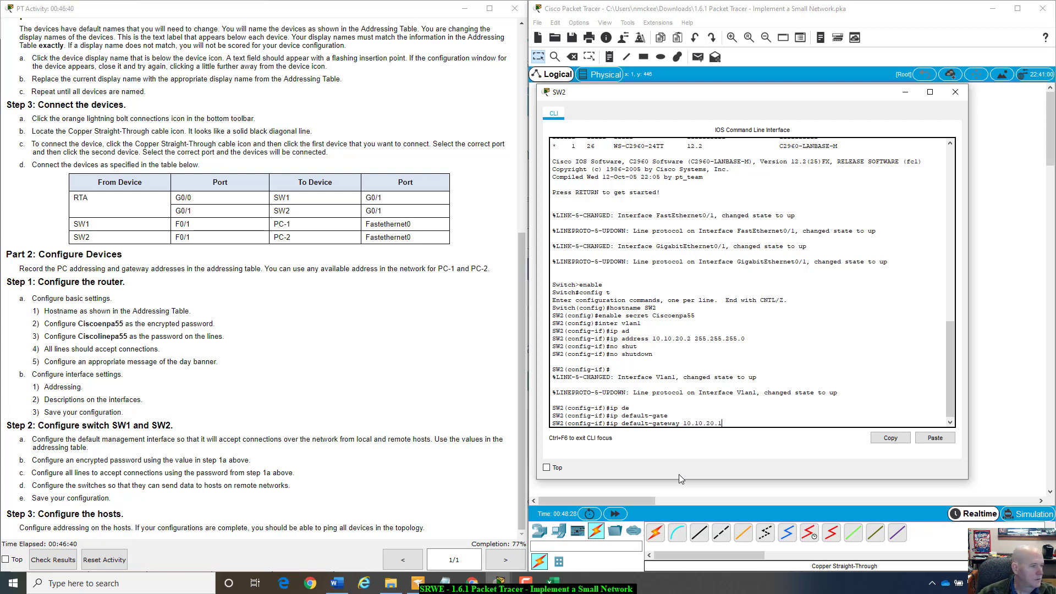
pyautogui.press('Return')
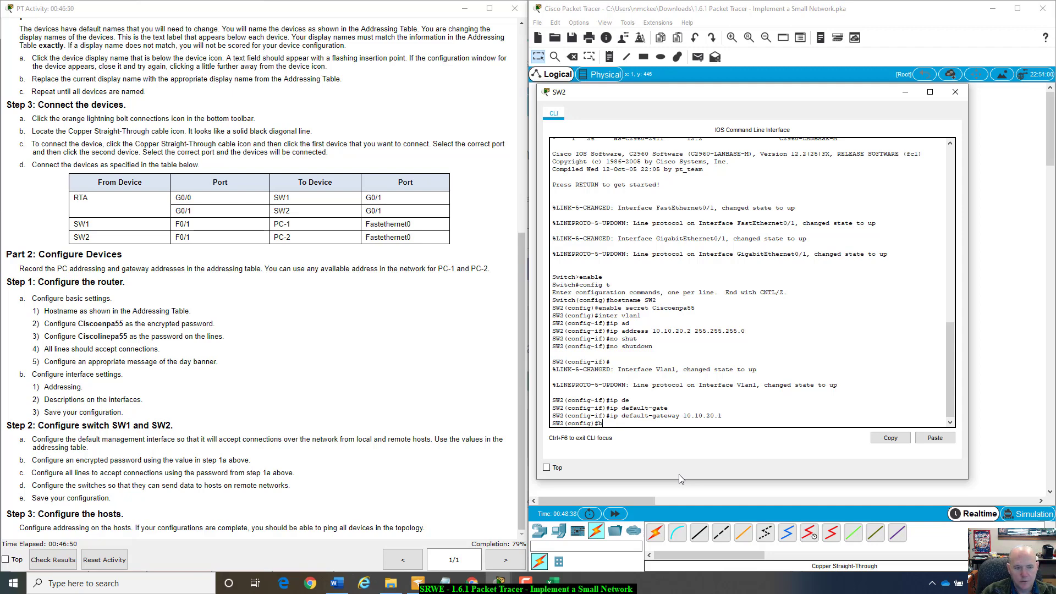
pyautogui.write('b')
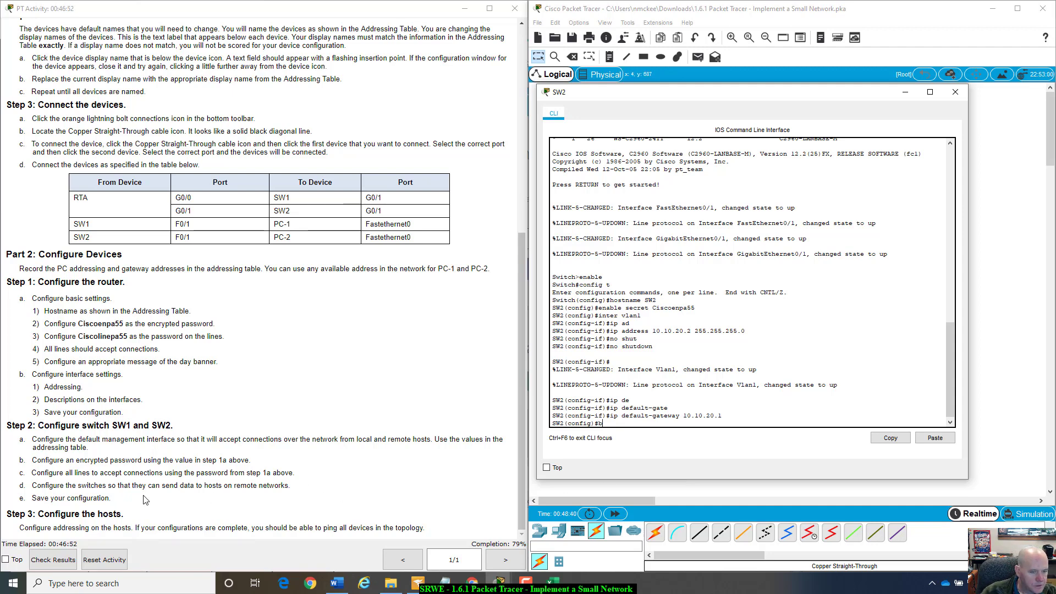
# - Review the switch steps in the instructions, then clear the stray character at SW2's prompt
pyautogui.moveTo(34, 440)
pyautogui.mouseDown()
pyautogui.moveTo(142, 461)
pyautogui.moveTo(264, 460)
pyautogui.moveTo(387, 431)
pyautogui.moveTo(420, 437)
pyautogui.moveTo(424, 467)
pyautogui.moveTo(409, 500)
pyautogui.moveTo(399, 460)
pyautogui.moveTo(387, 507)
pyautogui.moveTo(368, 502)
pyautogui.mouseUp()
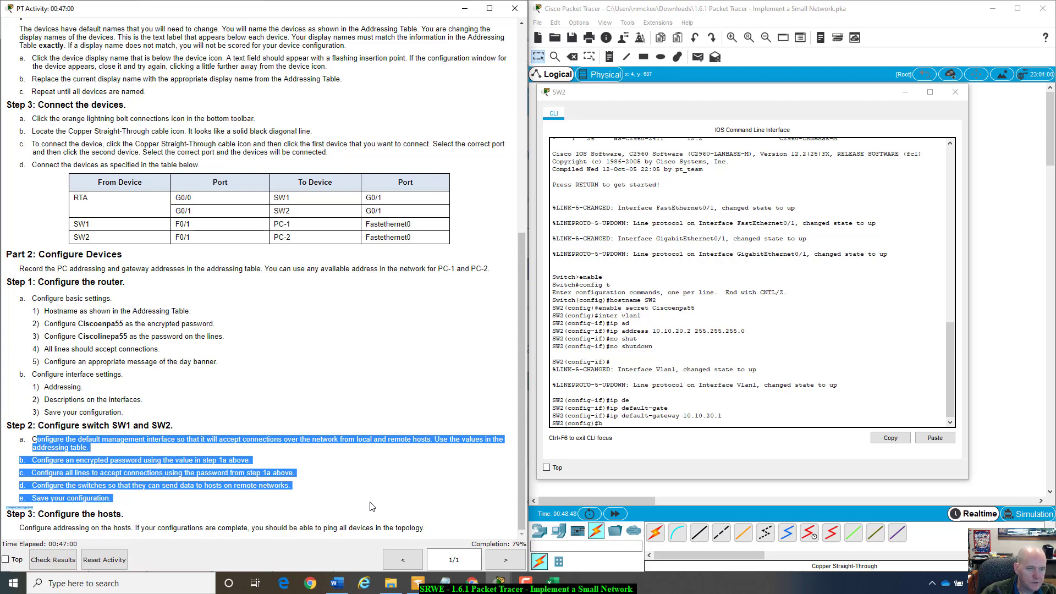
pyautogui.click(307, 495)
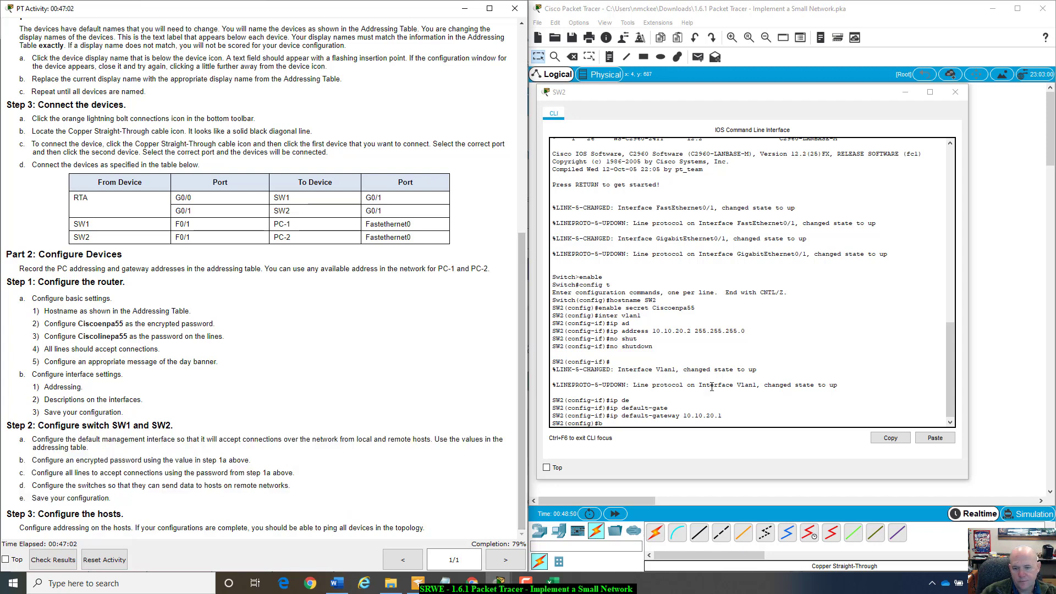
pyautogui.click(663, 420)
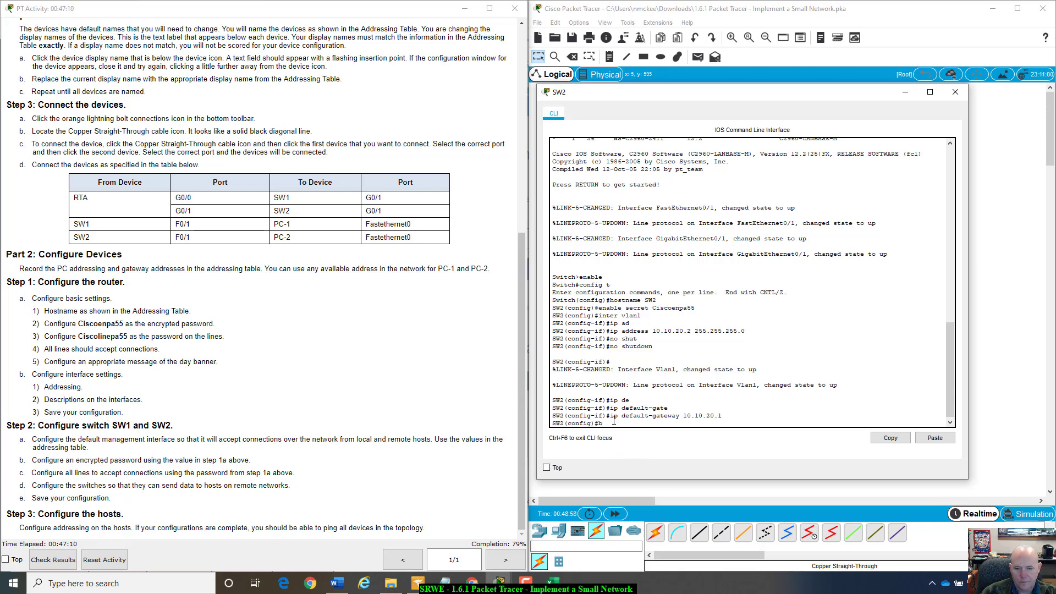
pyautogui.press('BackSpace')
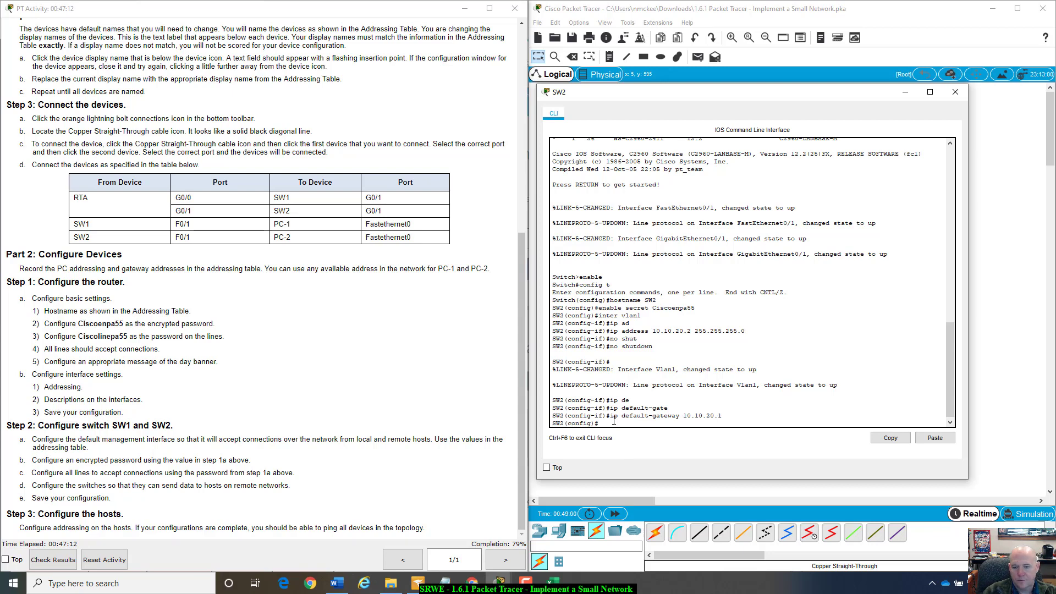
# - Exit configuration mode and save the running config to startup-config with copy run start
pyautogui.write('exit')
pyautogui.press('Return')
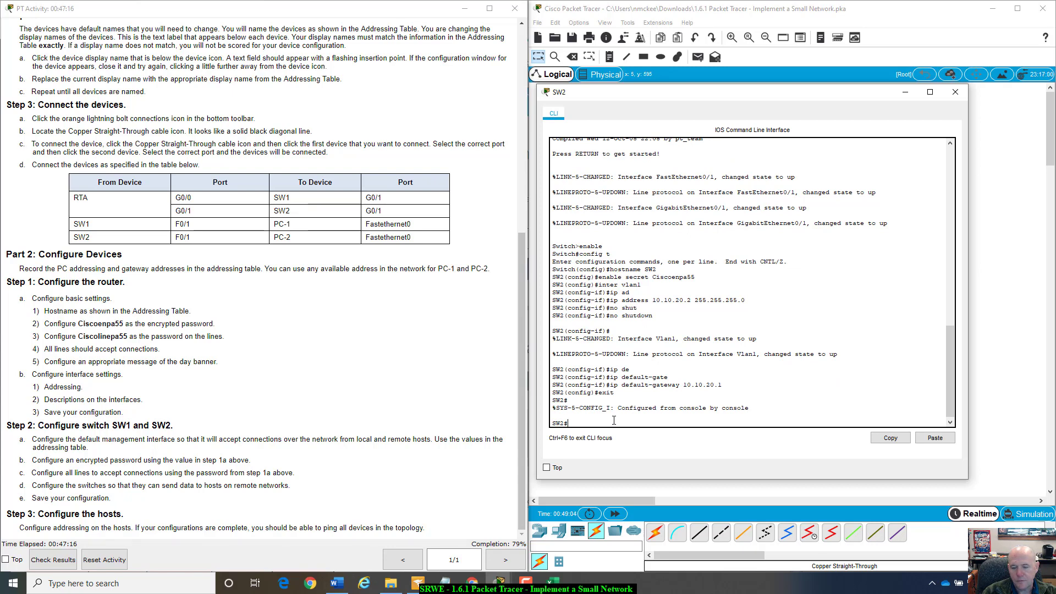
pyautogui.write('copy run start')
pyautogui.press('Return')
pyautogui.press('Return')
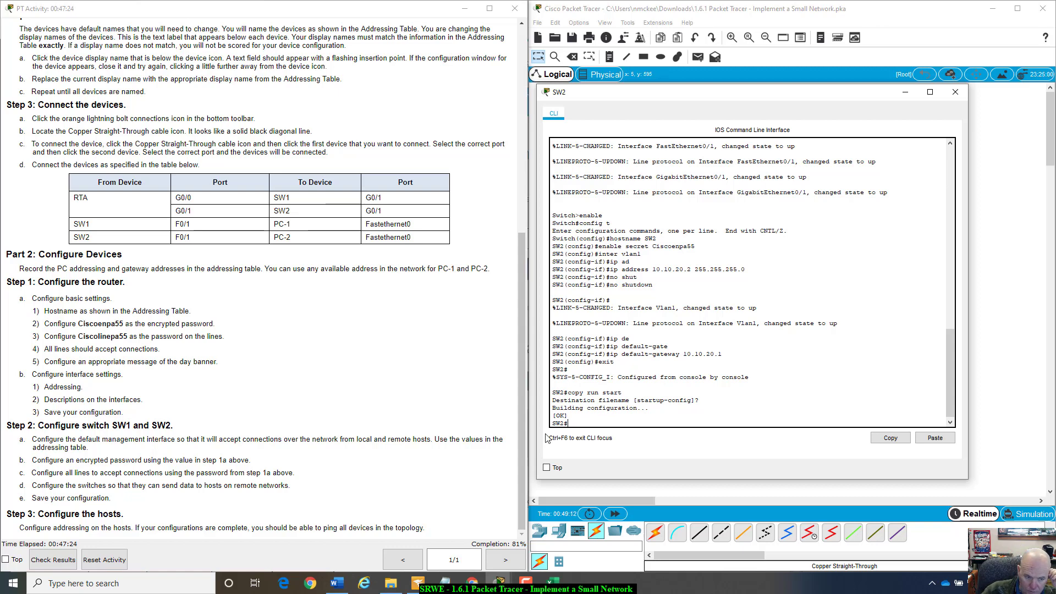
# - Check results (40/49) and scroll the Assessment Items showing SW2's line passwords still incorrect
pyautogui.click(63, 560)
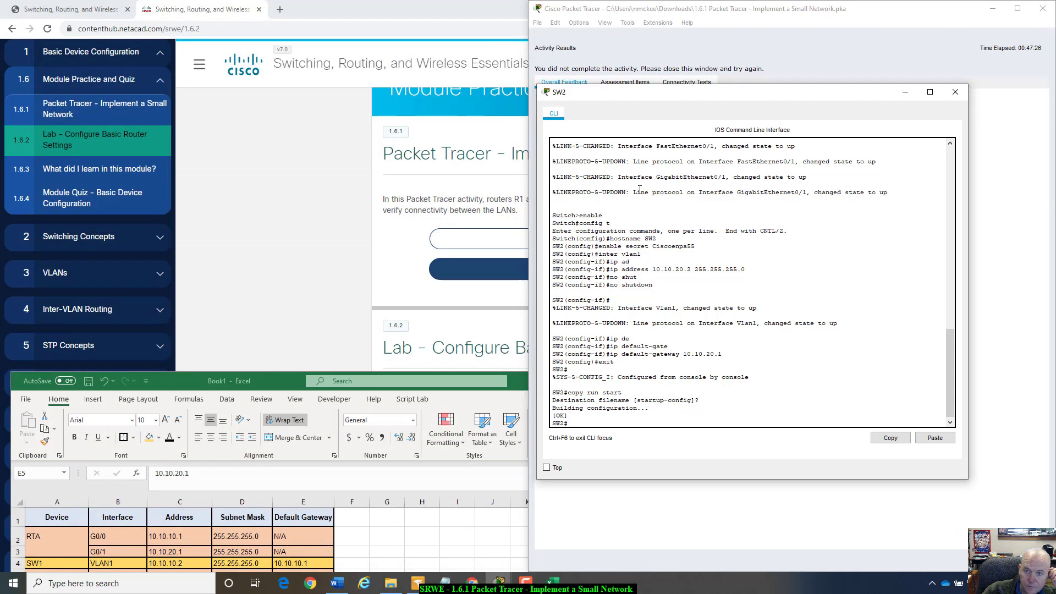
pyautogui.moveTo(687, 92); pyautogui.dragTo(688, 137)
pyautogui.click(631, 87)
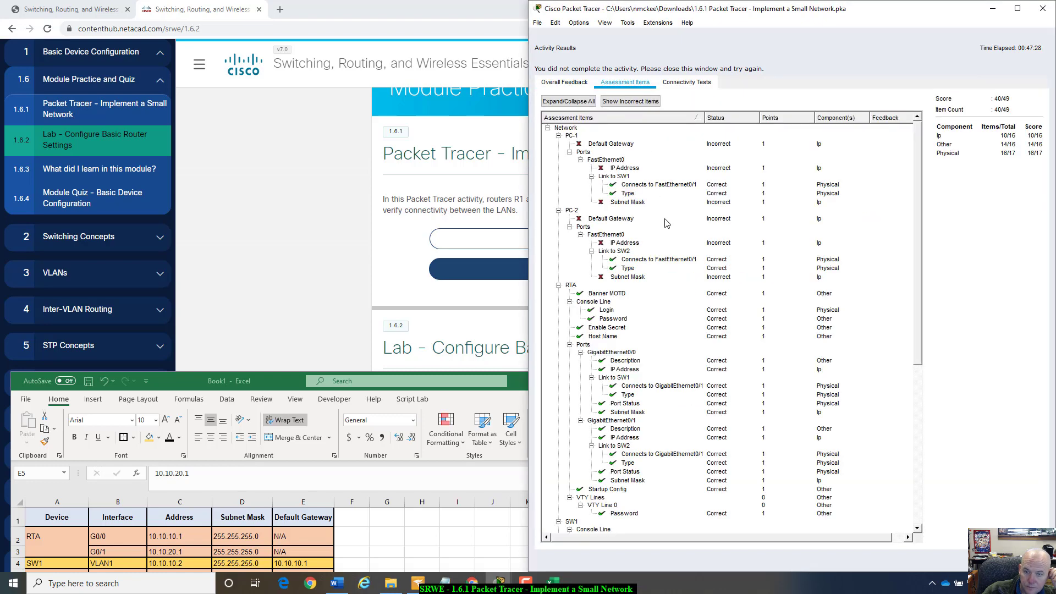
pyautogui.scroll(-10, 647, 351)
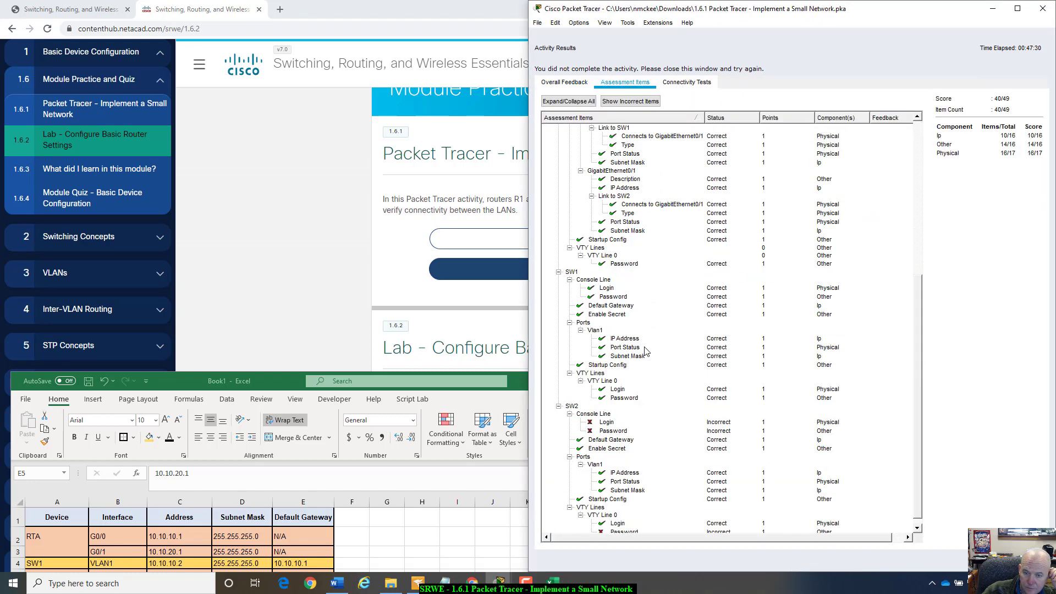
pyautogui.scroll(-1, 646, 352)
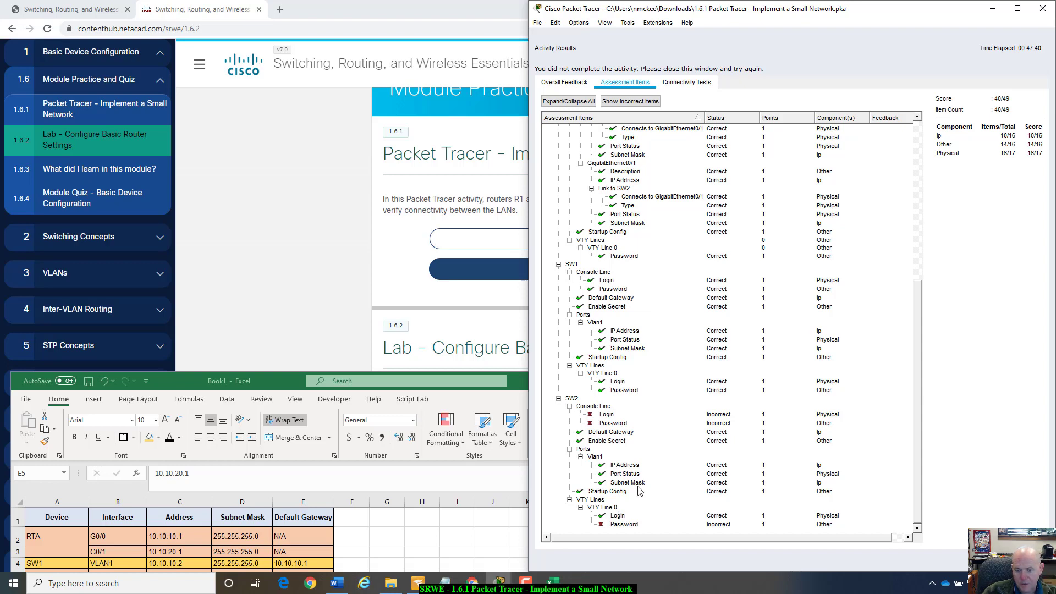
pyautogui.scroll(10, 640, 491)
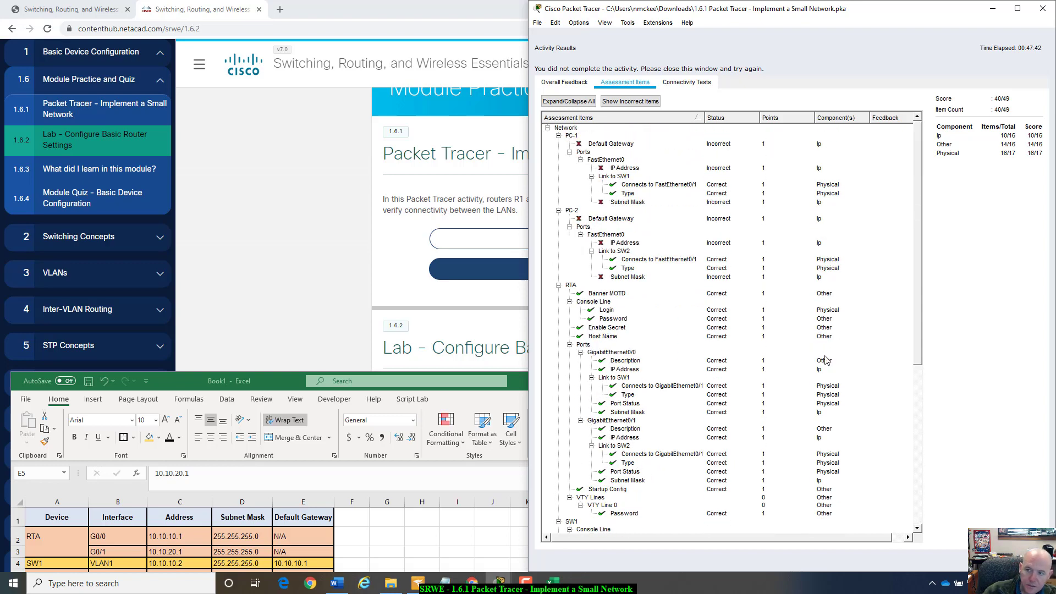
# - Close the activity results and enter global configuration mode on SW2 with config t
pyautogui.click(1028, 560)
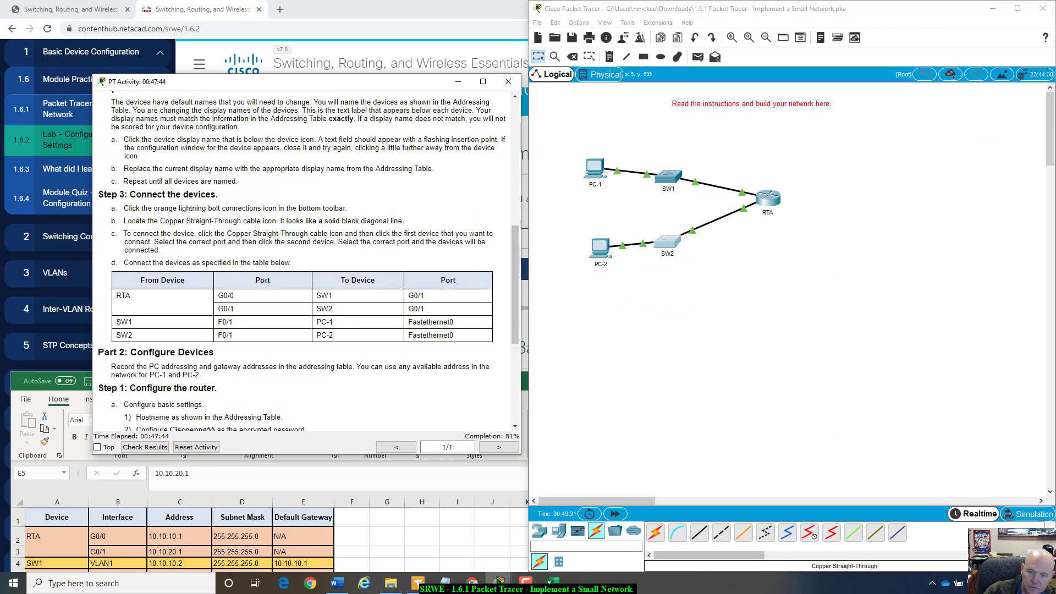
pyautogui.click(673, 242)
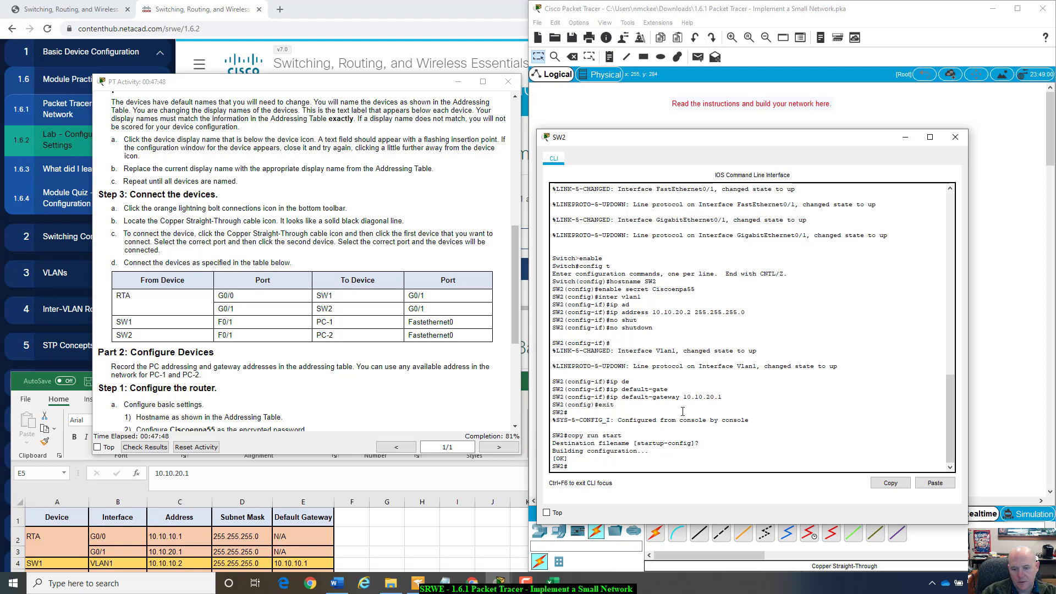
pyautogui.write('config t')
pyautogui.press('Return')
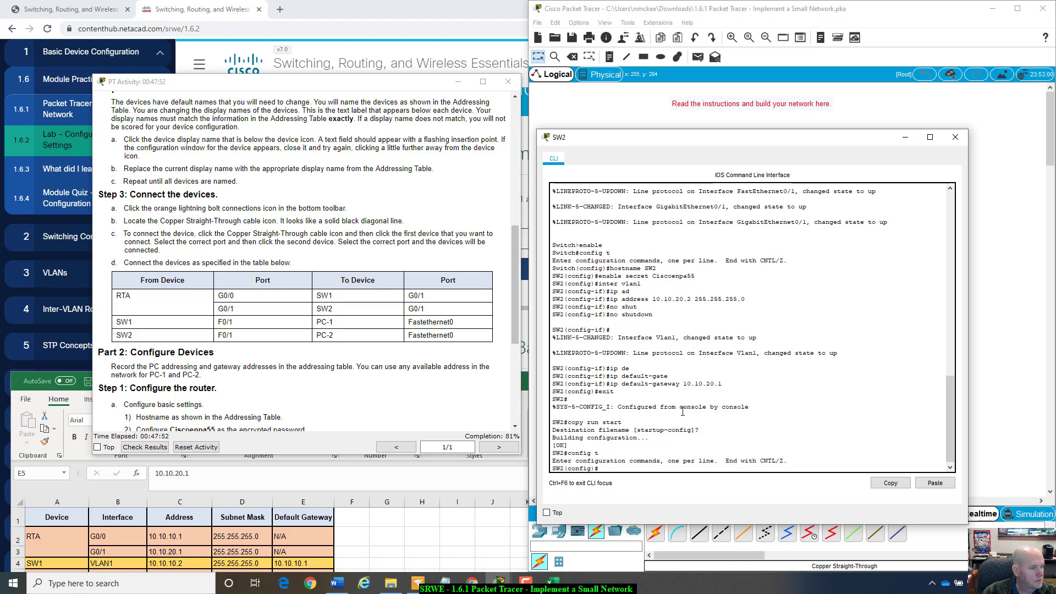
# - On line con 0, set the line password from the instructions and require login
pyautogui.write('line con')
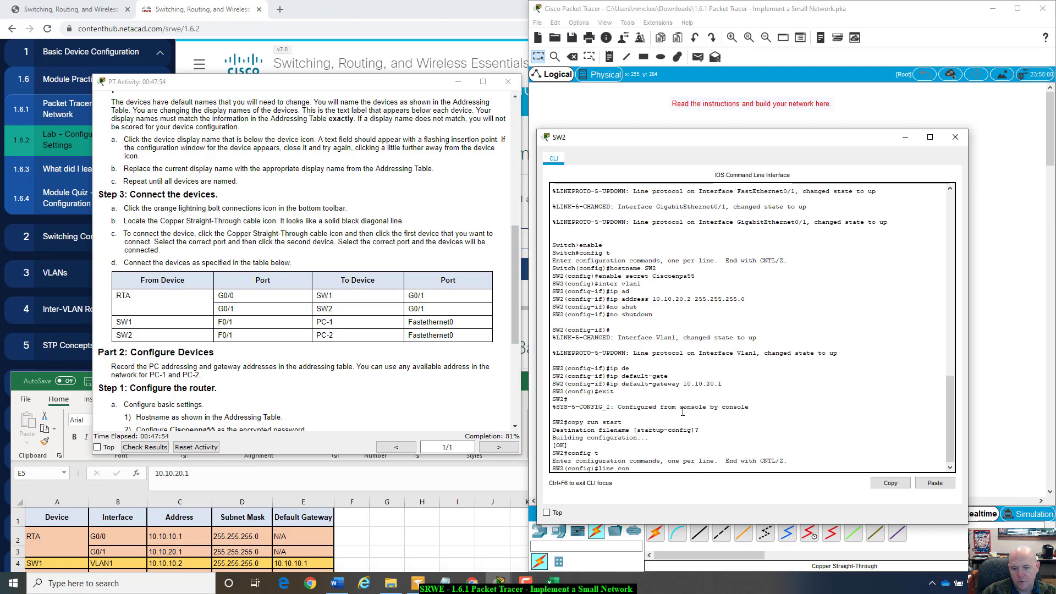
pyautogui.write(' 0')
pyautogui.press('Return')
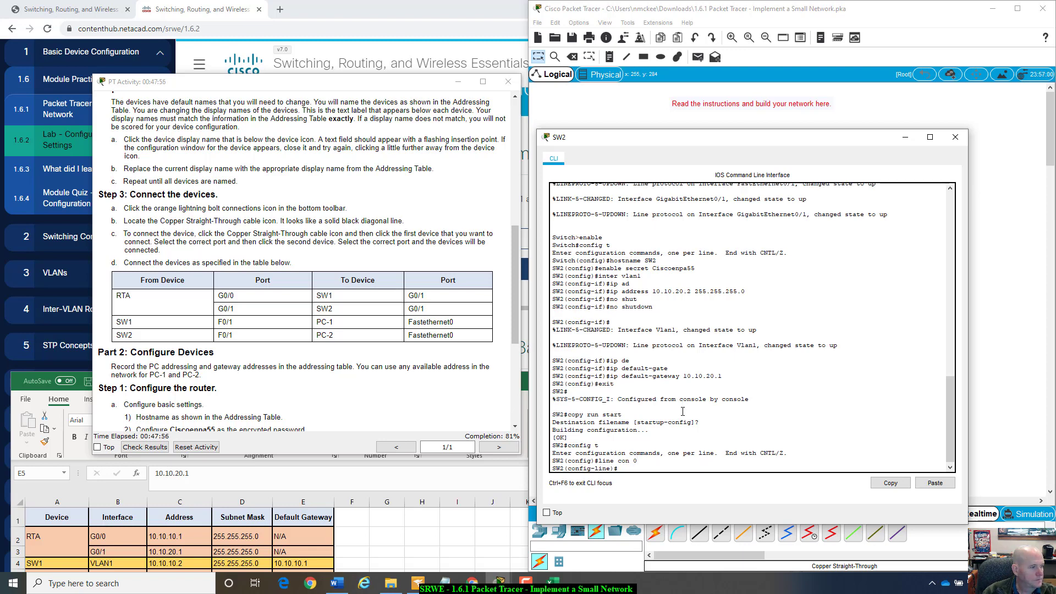
pyautogui.write('pass')
pyautogui.press('Tab')
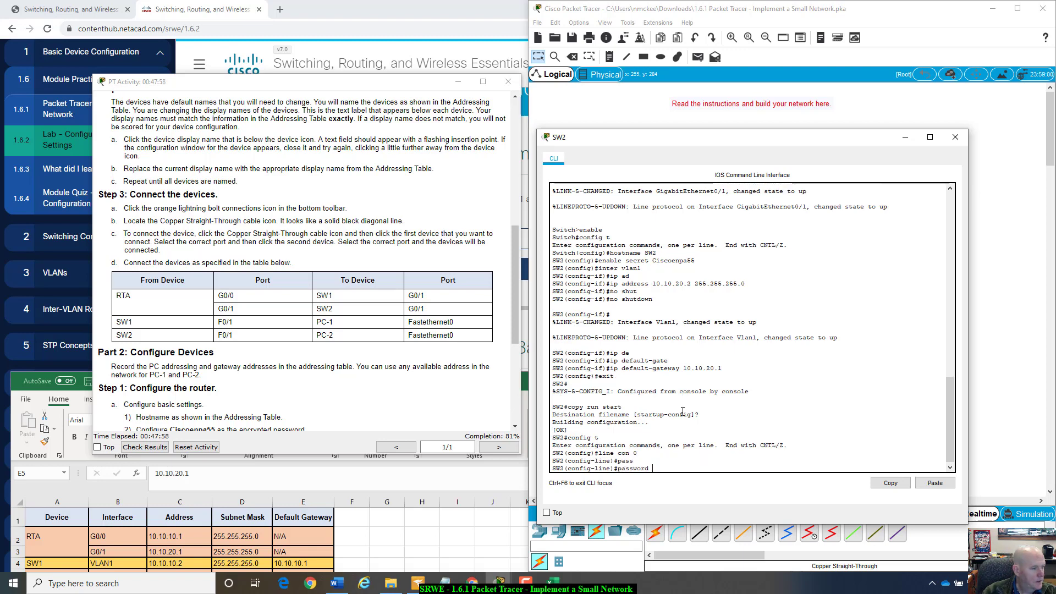
pyautogui.write('Cis')
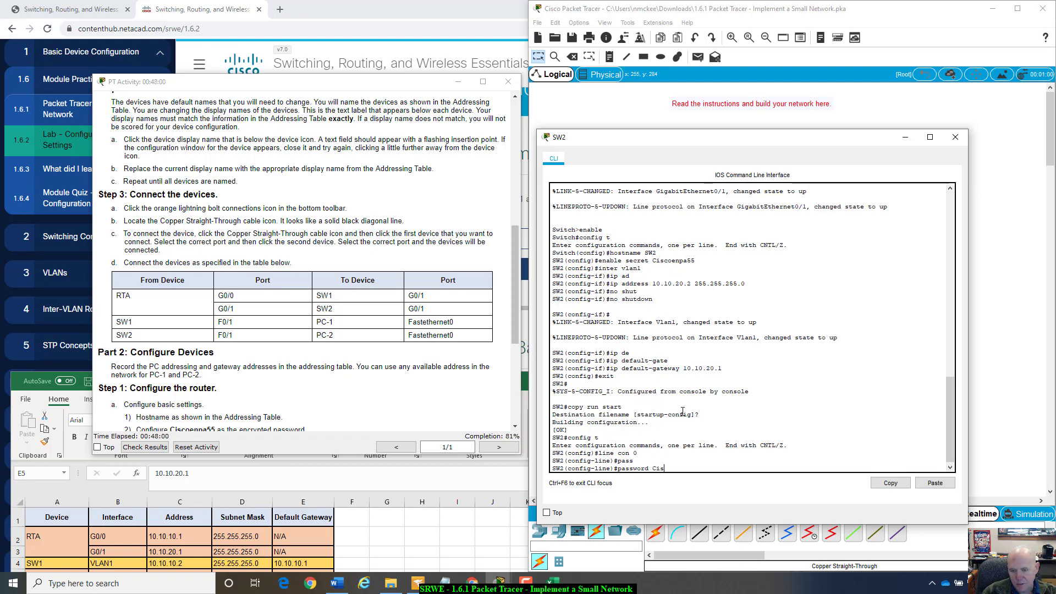
pyautogui.write('coline')
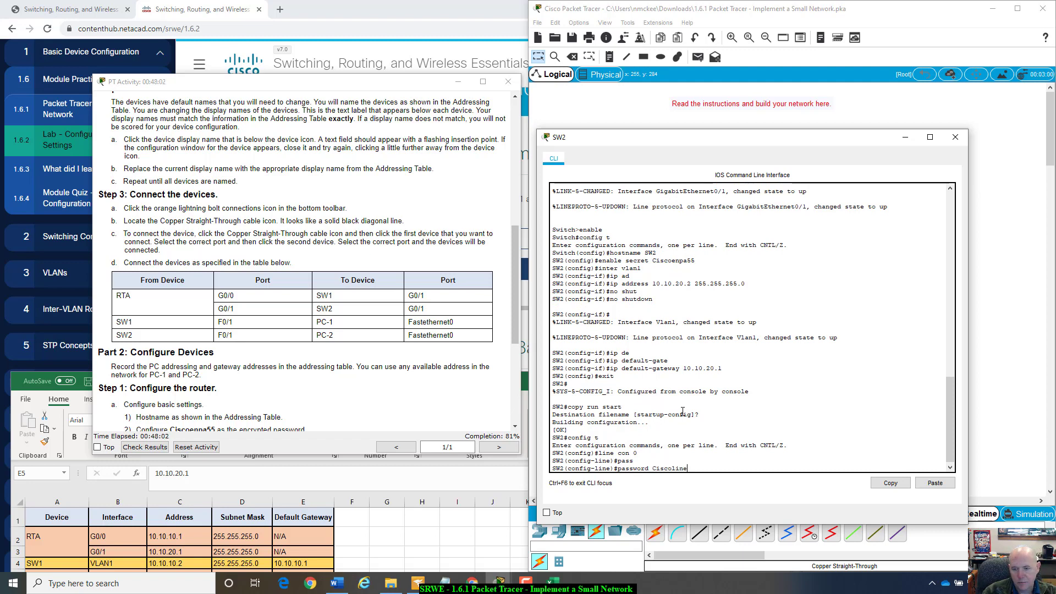
pyautogui.write('pa')
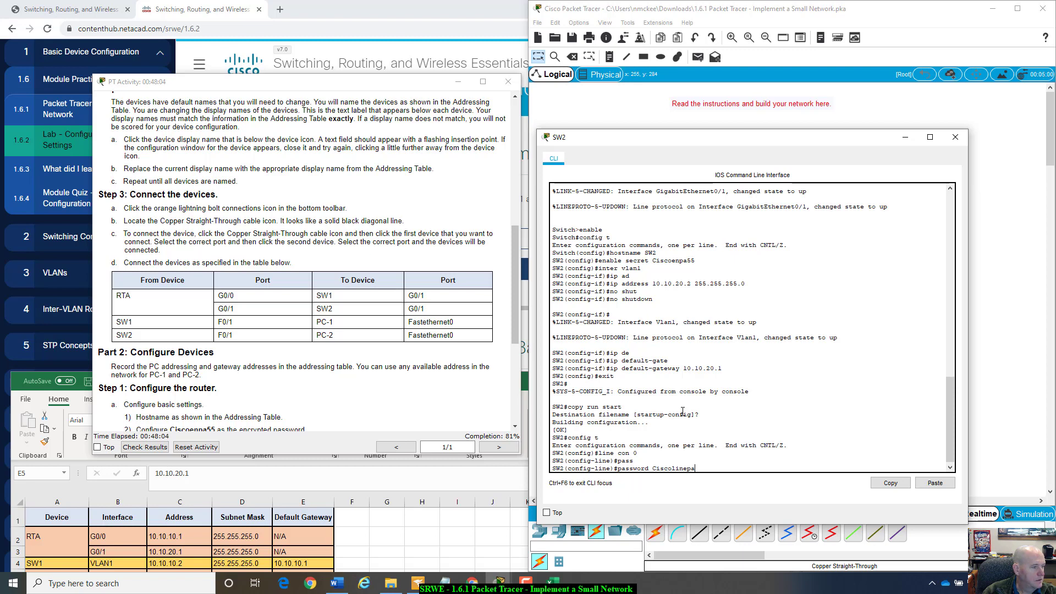
pyautogui.write('5')
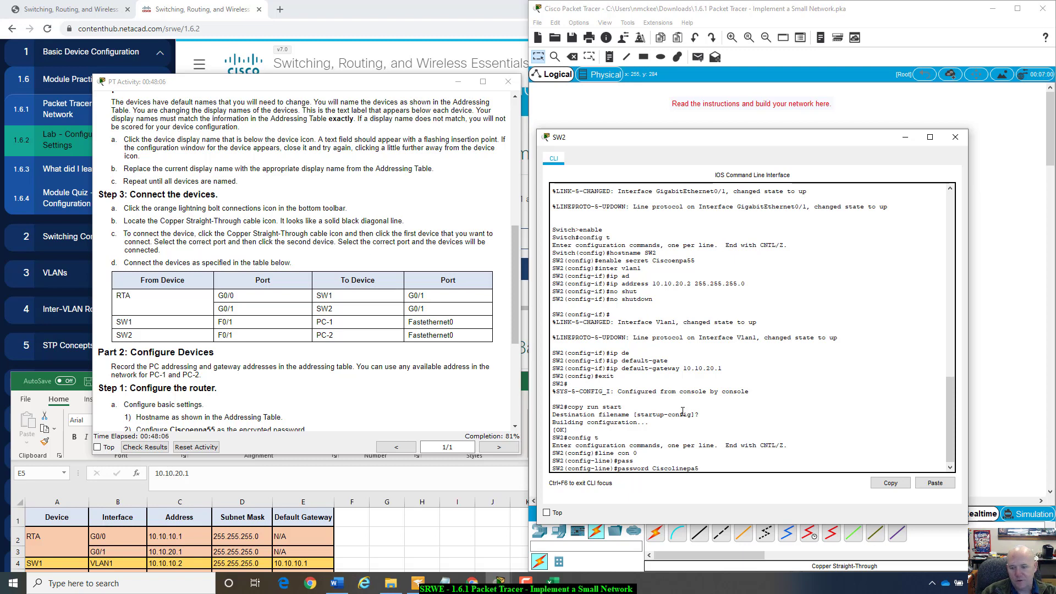
pyautogui.write('5')
pyautogui.press('Return')
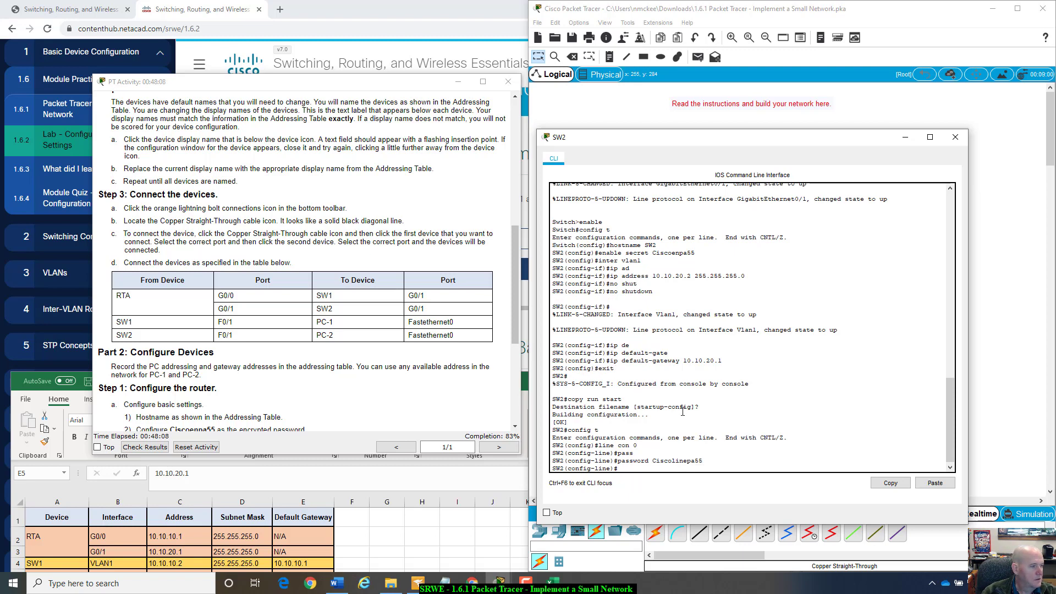
pyautogui.write('log')
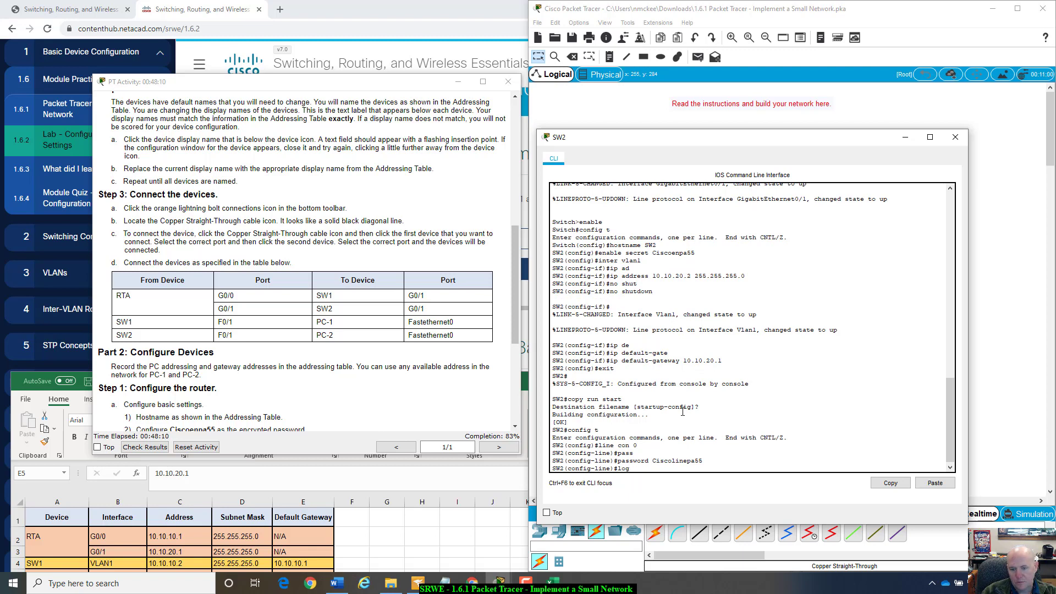
pyautogui.write('in')
pyautogui.press('Return')
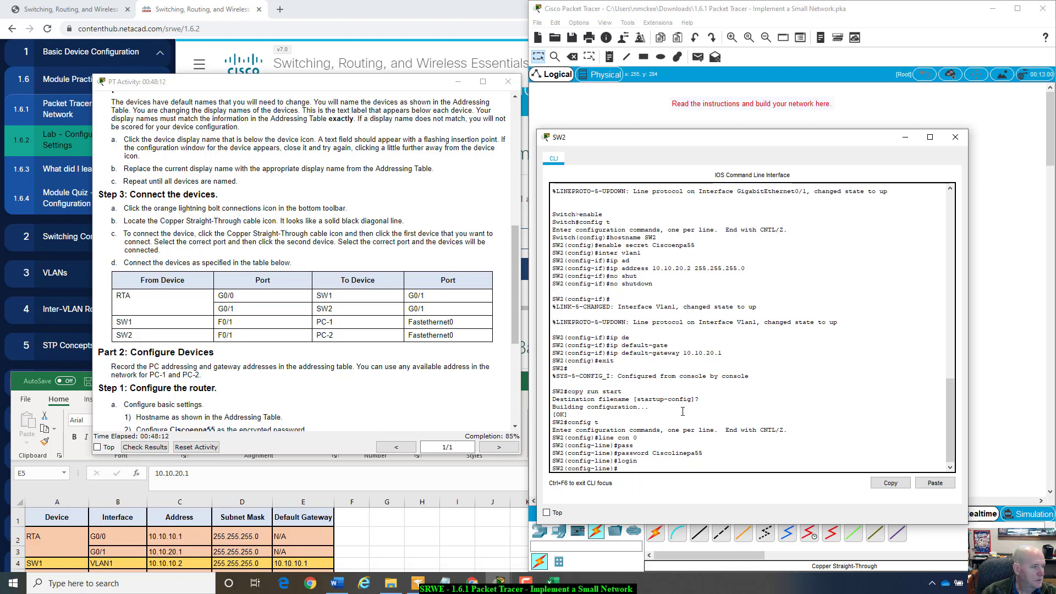
pyautogui.write('line vty')
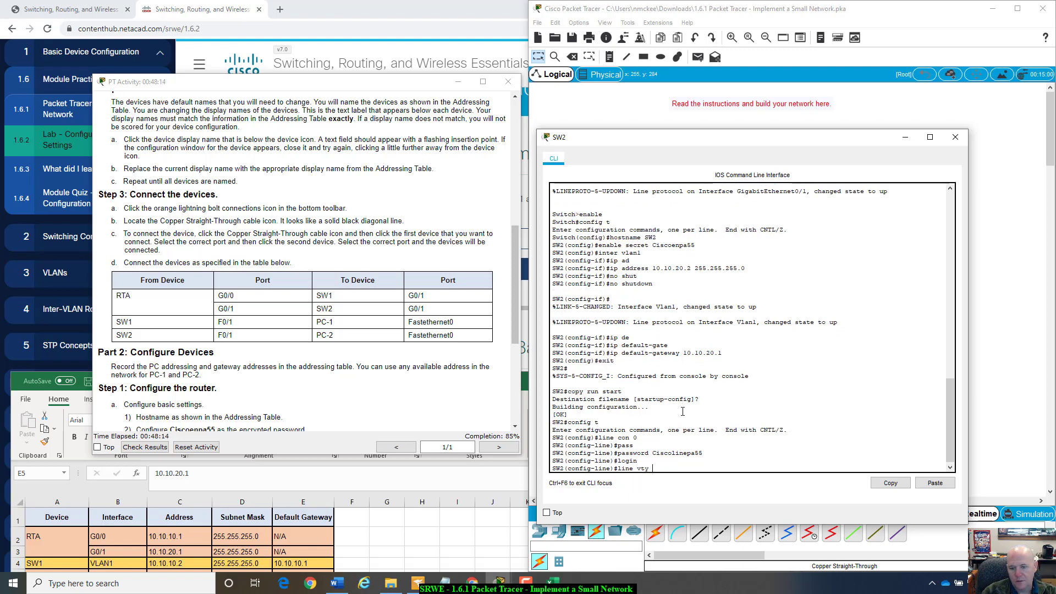
pyautogui.write(' 0 4')
# - Give vty lines 0–4 the line password and require login
pyautogui.press('Return')
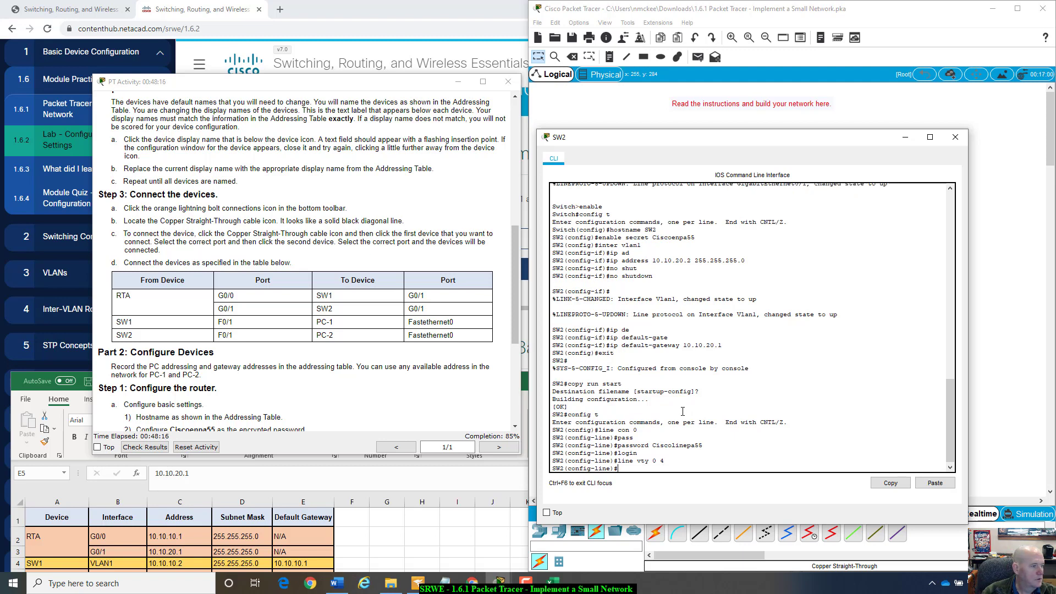
pyautogui.write('passwo')
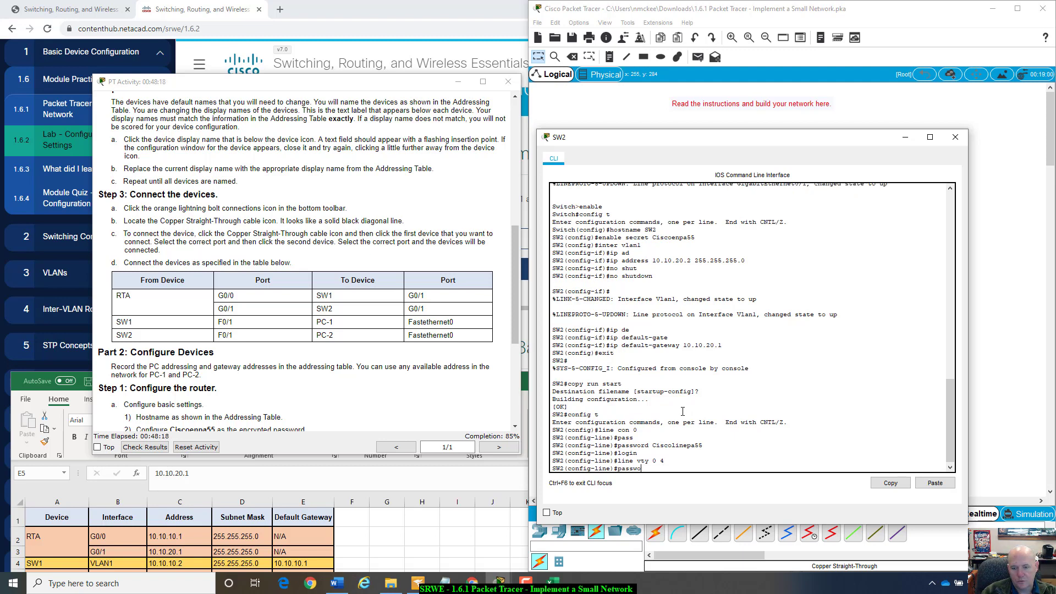
pyautogui.write('wro')
pyautogui.write('ord')
pyautogui.write(' Ci')
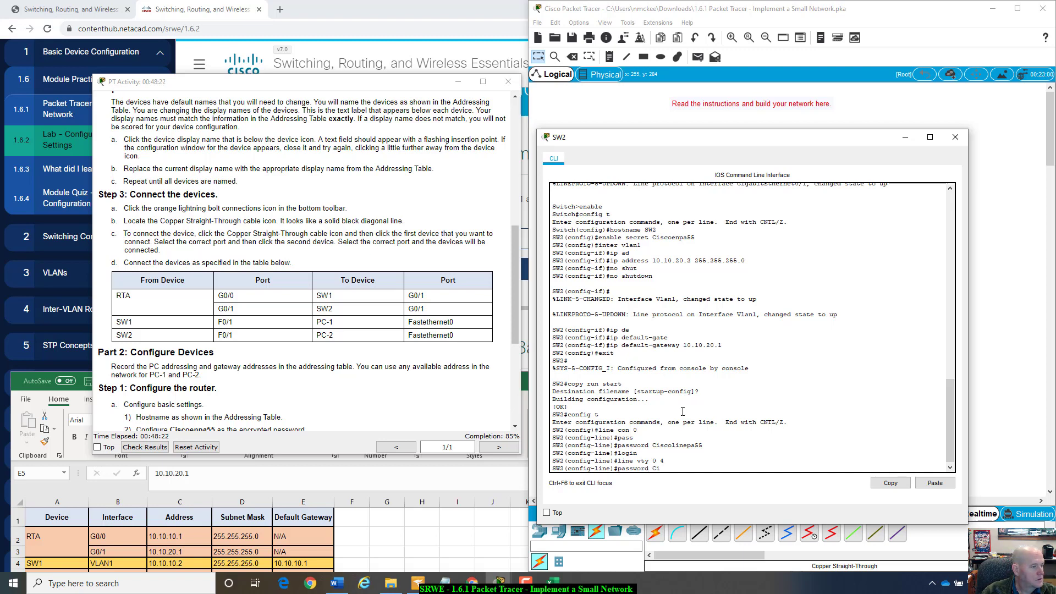
pyautogui.write('scolinep')
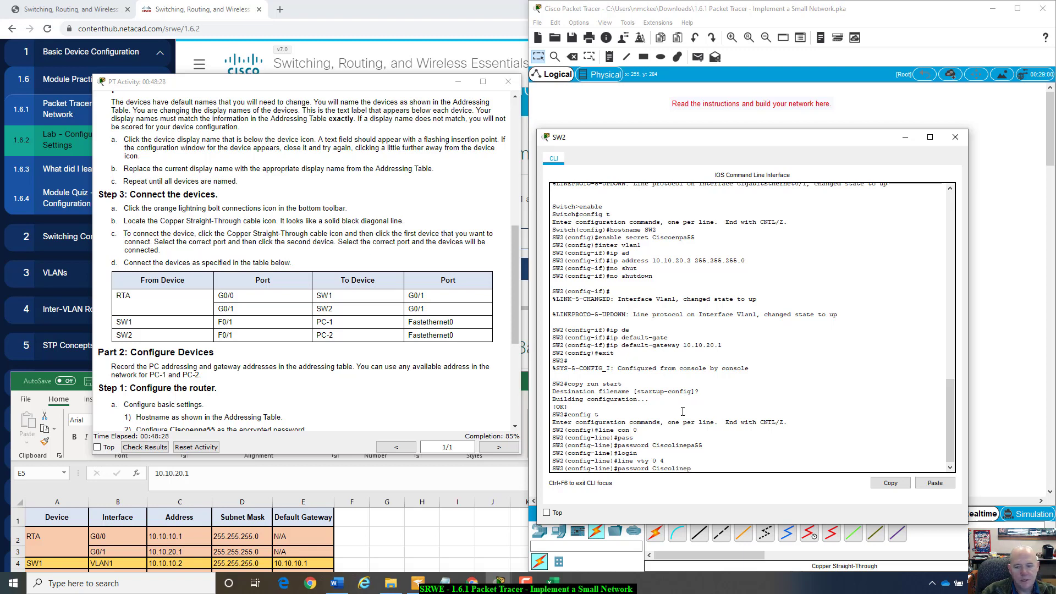
pyautogui.write('a55')
pyautogui.press('Return')
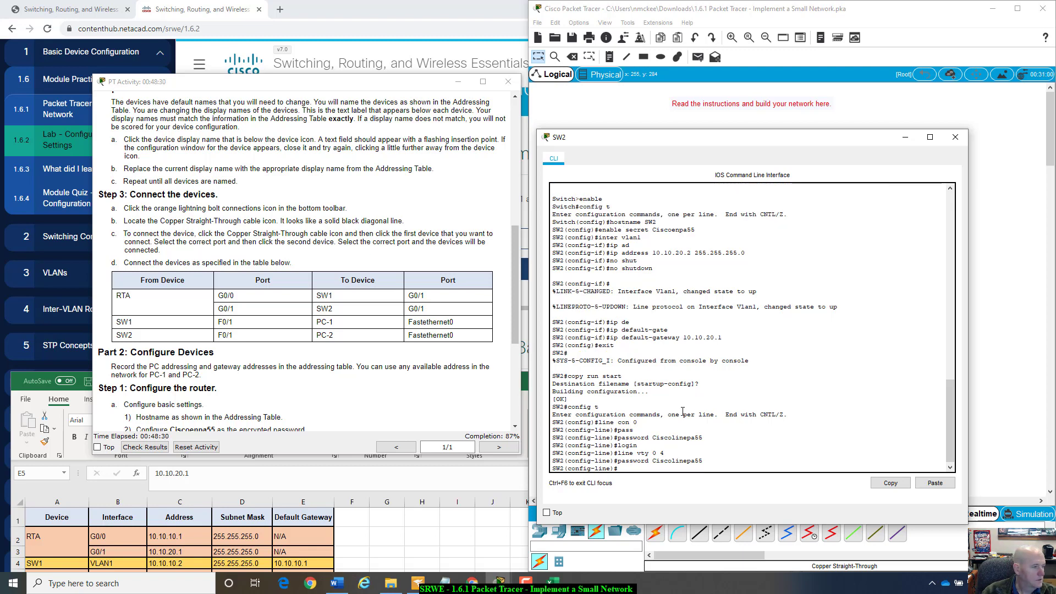
pyautogui.write('l')
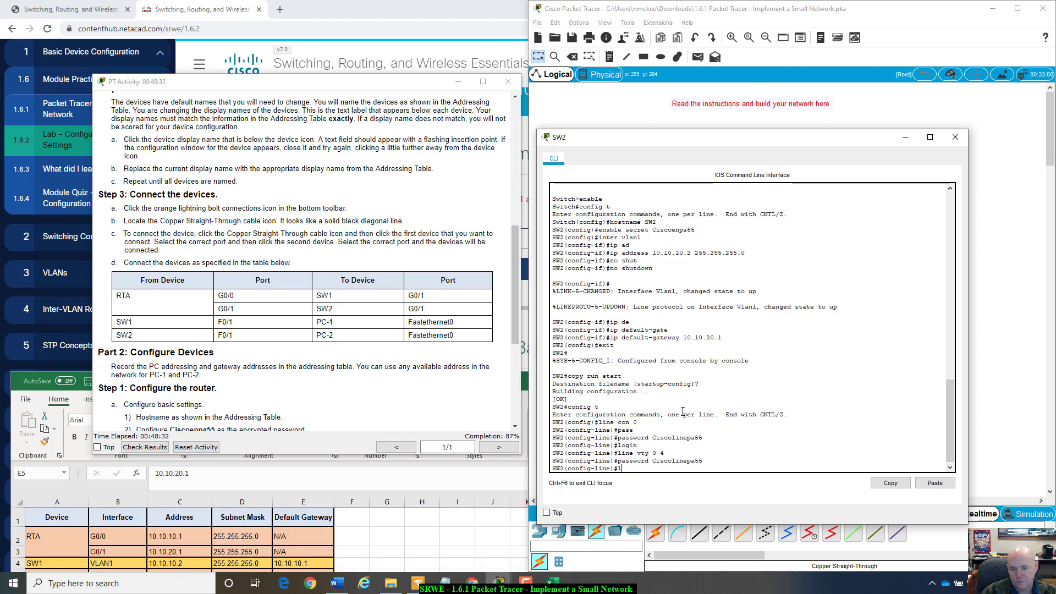
pyautogui.write('ogin')
pyautogui.press('Return')
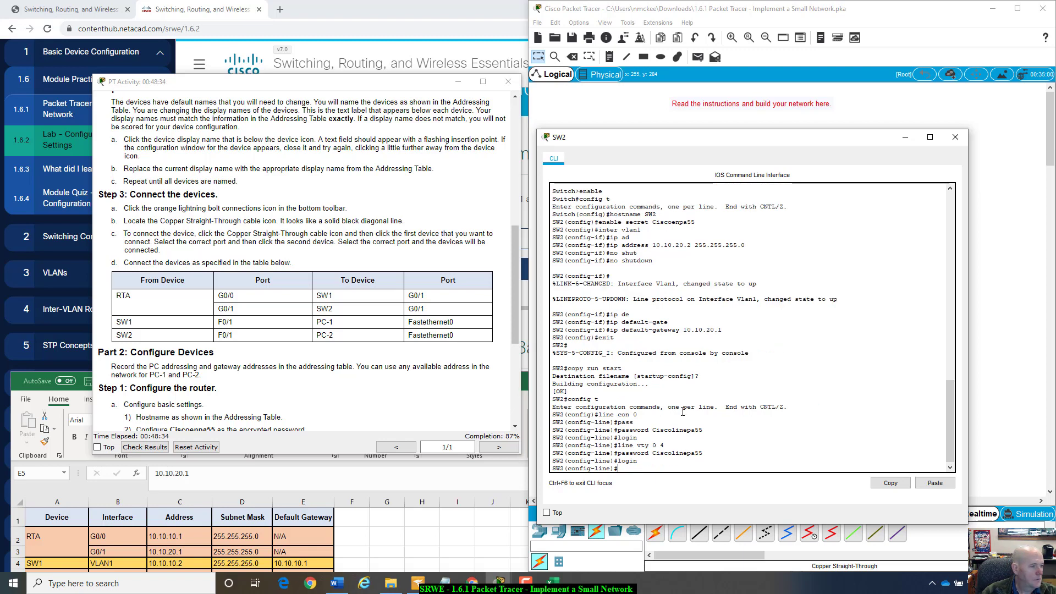
# - Enter line vty 5 15 and require login there
pyautogui.write('line vty 5')
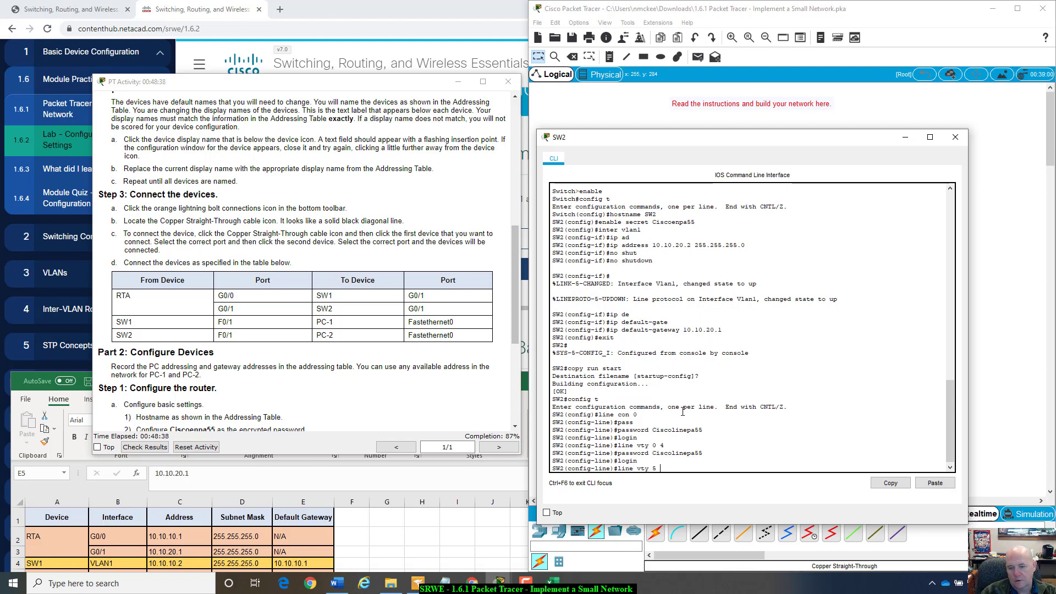
pyautogui.write(' 15')
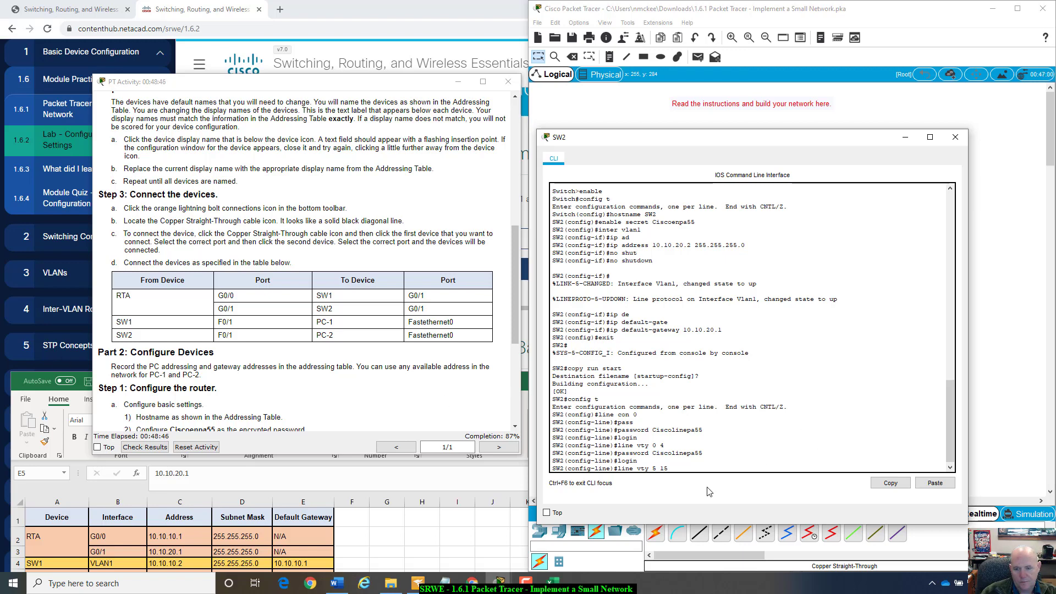
pyautogui.press('Return')
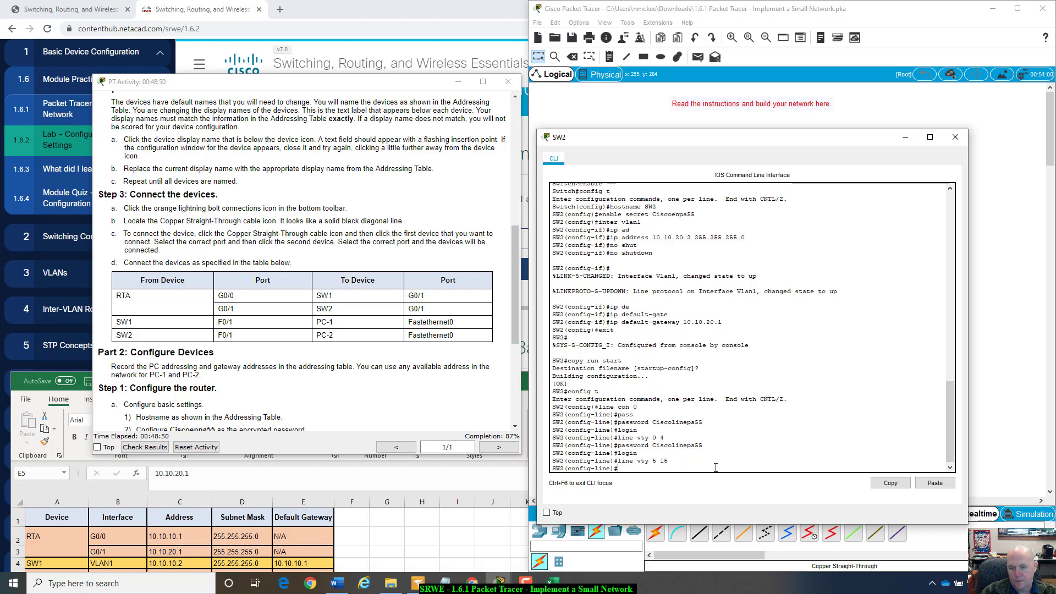
pyautogui.write('log')
pyautogui.write('in')
pyautogui.press('Return')
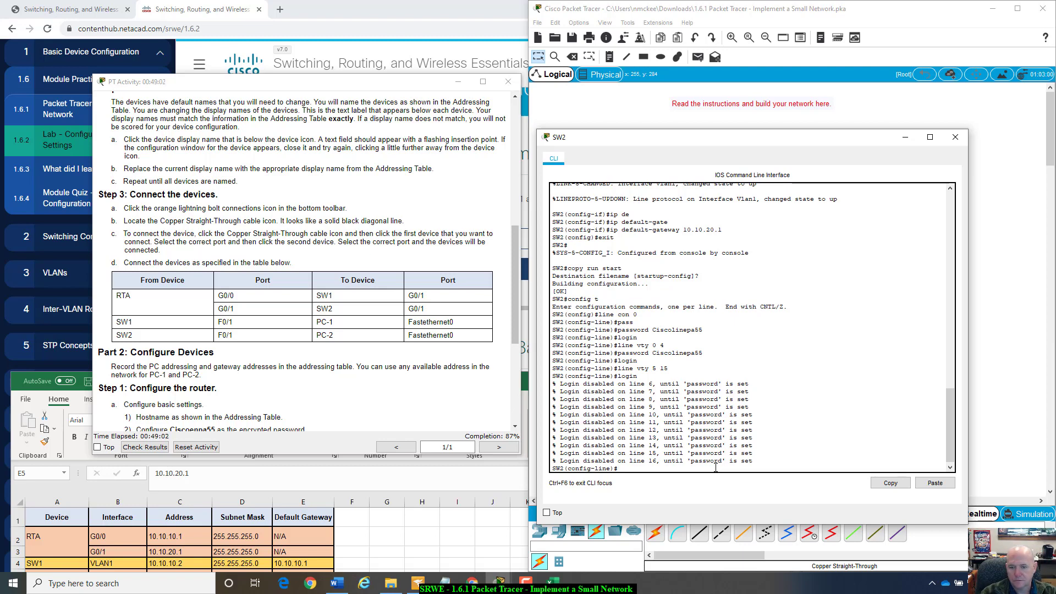
# - Give vty lines 5–15 the line password and login
pyautogui.write('pass')
pyautogui.press('Tab')
pyautogui.write('ssword')
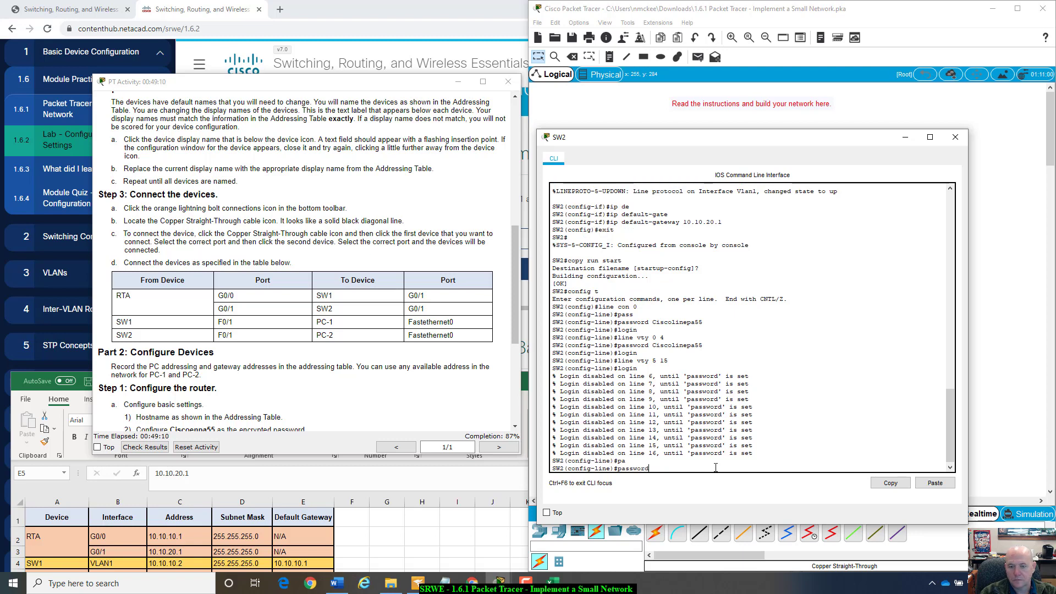
pyautogui.write(' Ciscolinepa55')
pyautogui.press('Return')
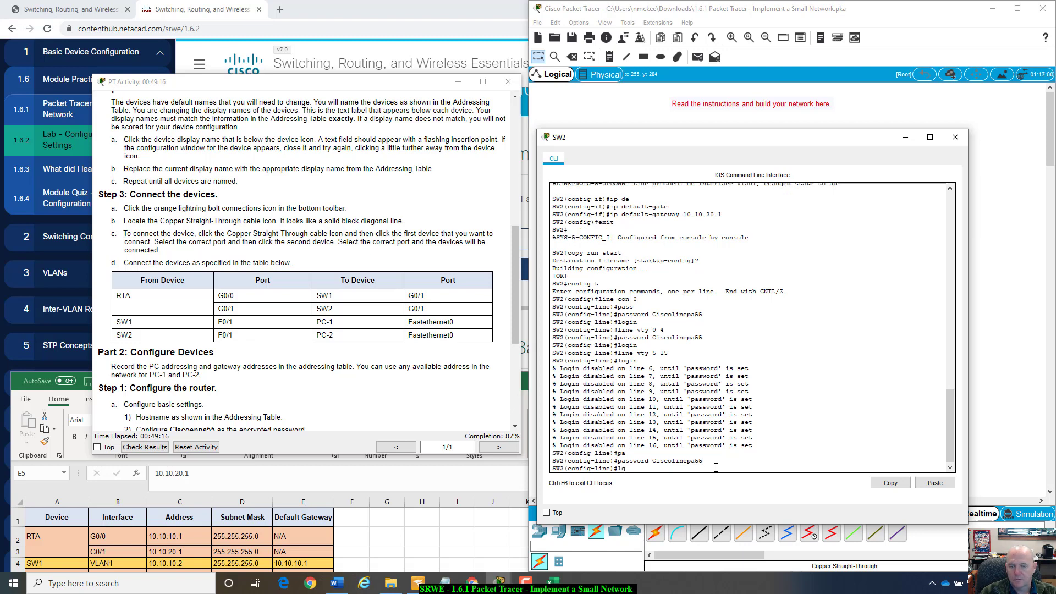
pyautogui.write('login')
pyautogui.press('Return')
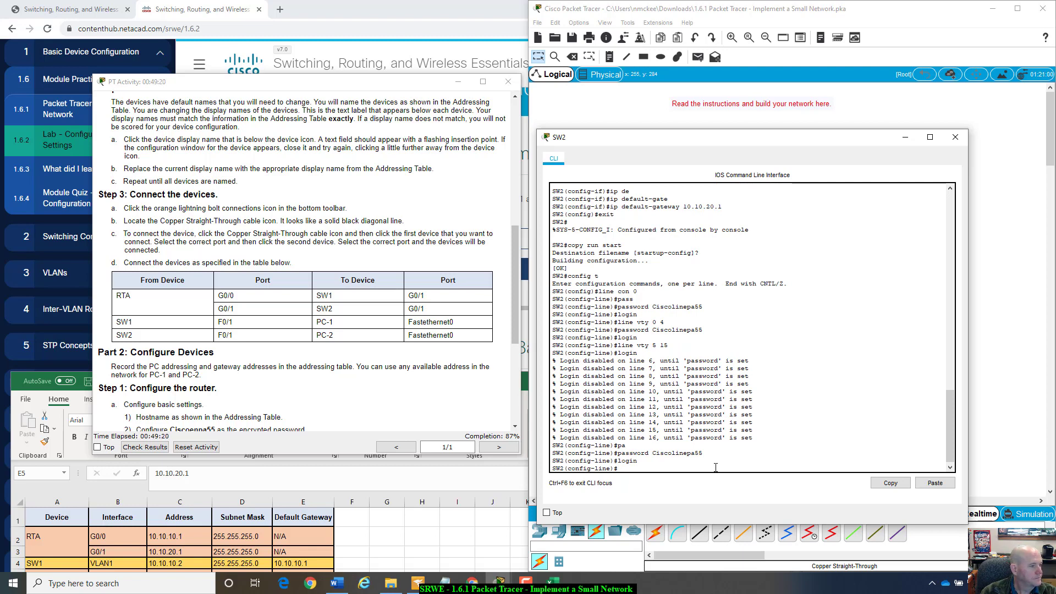
# - Return to privileged mode with end and save with copy run start
pyautogui.write('end')
pyautogui.press('Return')
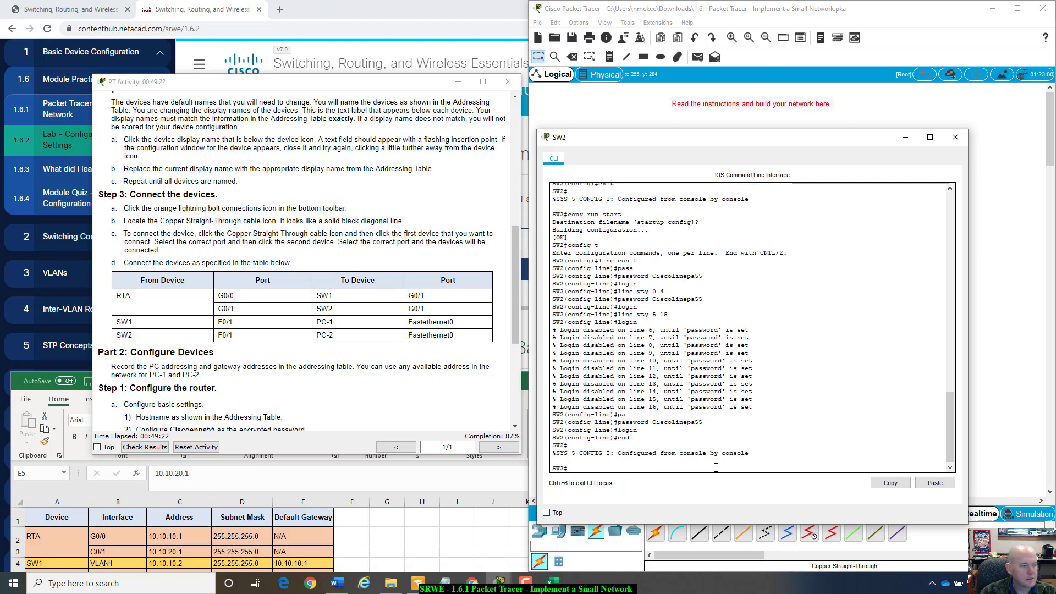
pyautogui.write('copy run')
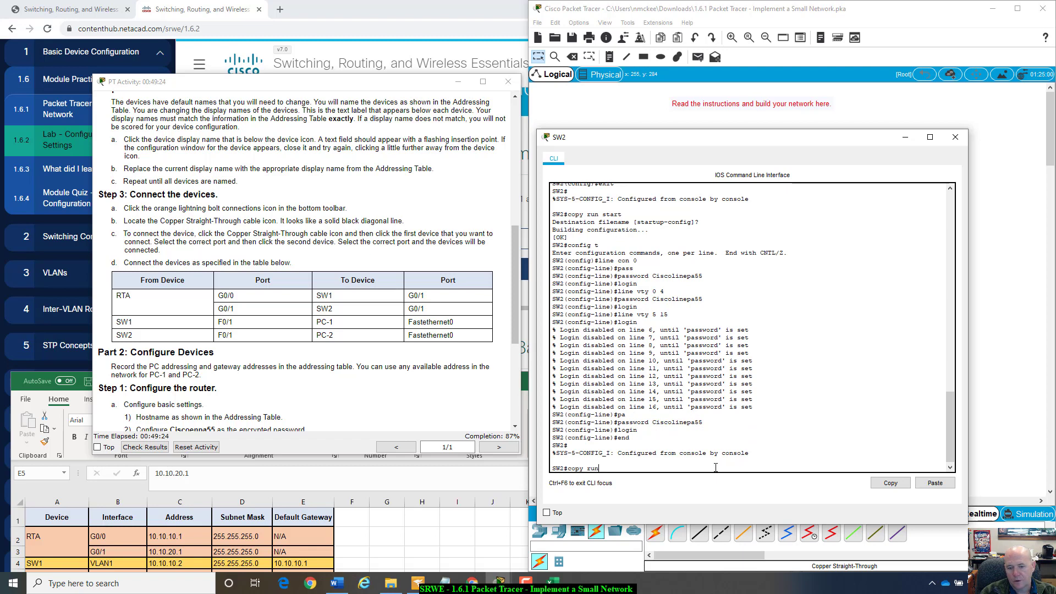
pyautogui.write(' start')
pyautogui.press('Return')
pyautogui.press('Return')
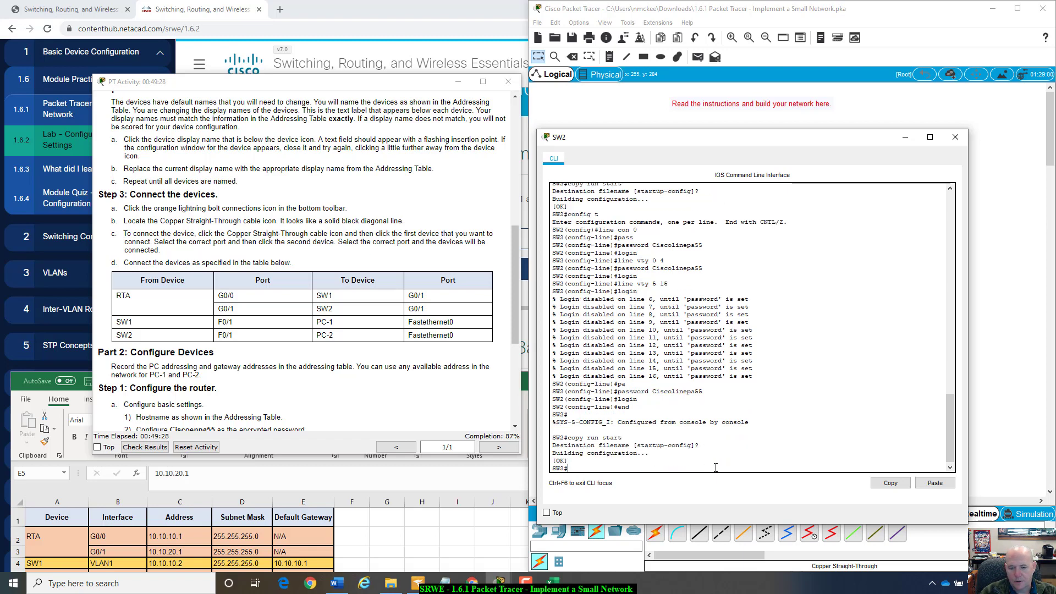
# - Run show run on SW2 and highlight the SW2 hostname and encrypted enable secret
pyautogui.write('show')
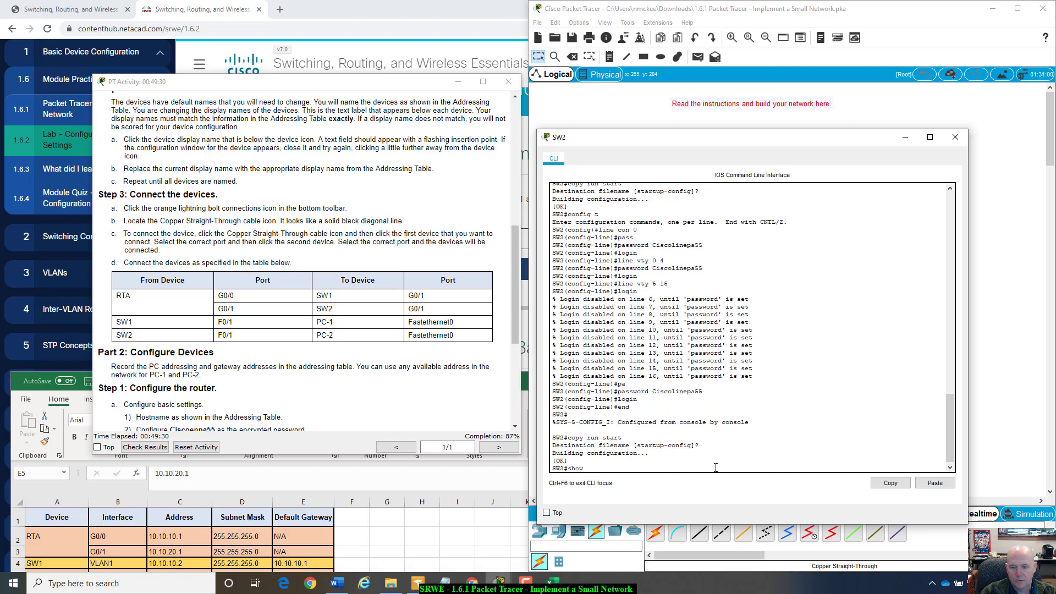
pyautogui.write(' run')
pyautogui.press('Return')
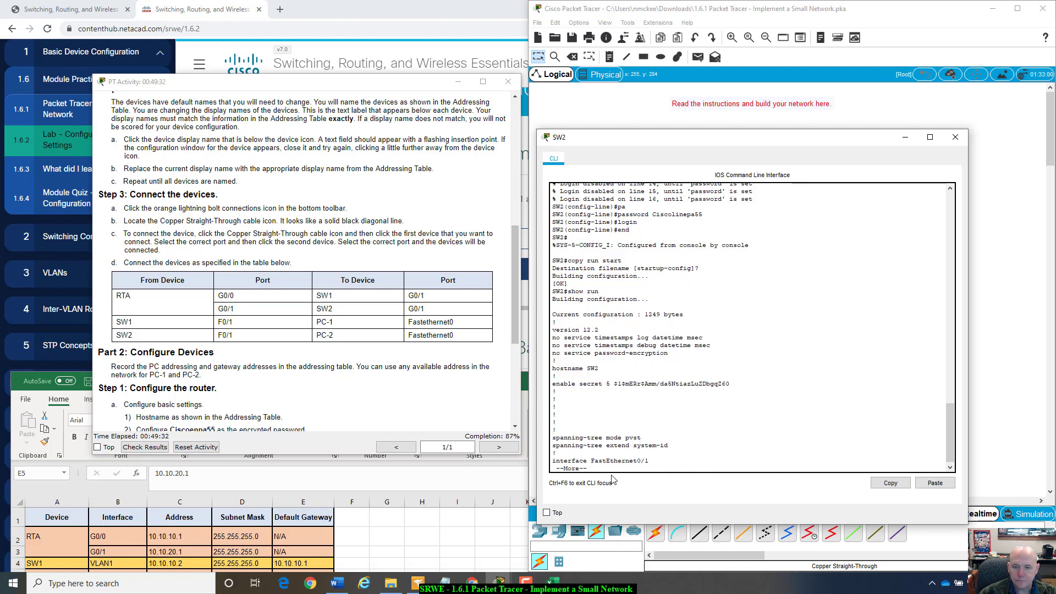
pyautogui.moveTo(587, 370); pyautogui.dragTo(601, 371)
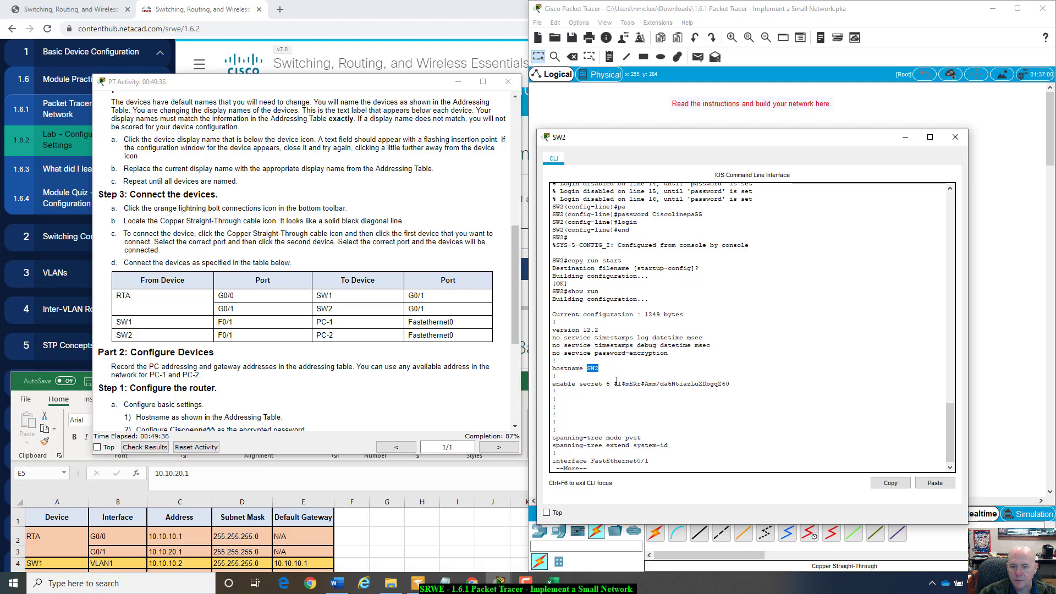
pyautogui.moveTo(614, 384); pyautogui.dragTo(737, 384)
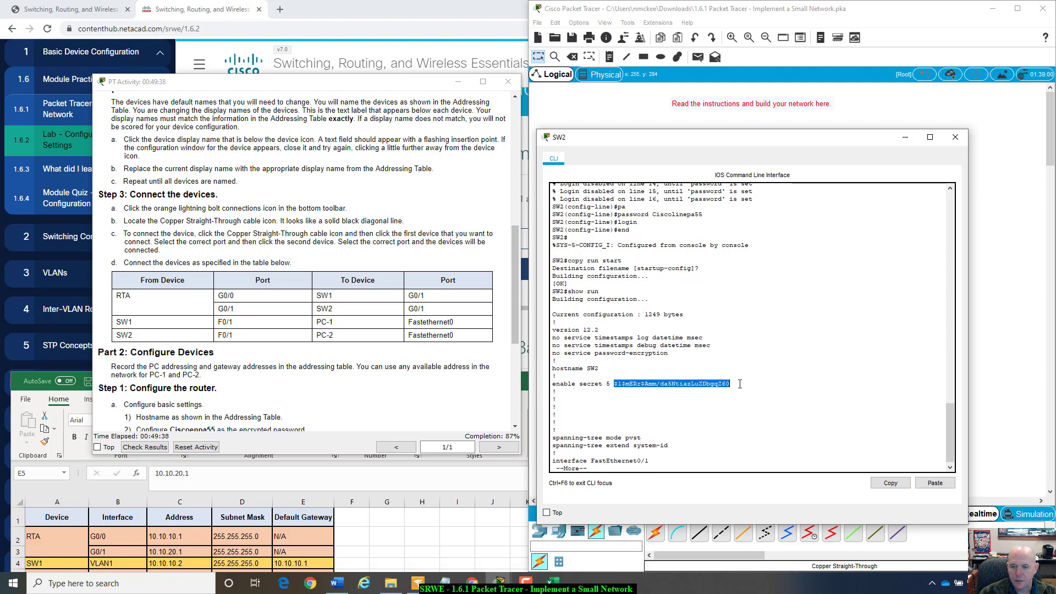
pyautogui.click(702, 405)
pyautogui.press('space')
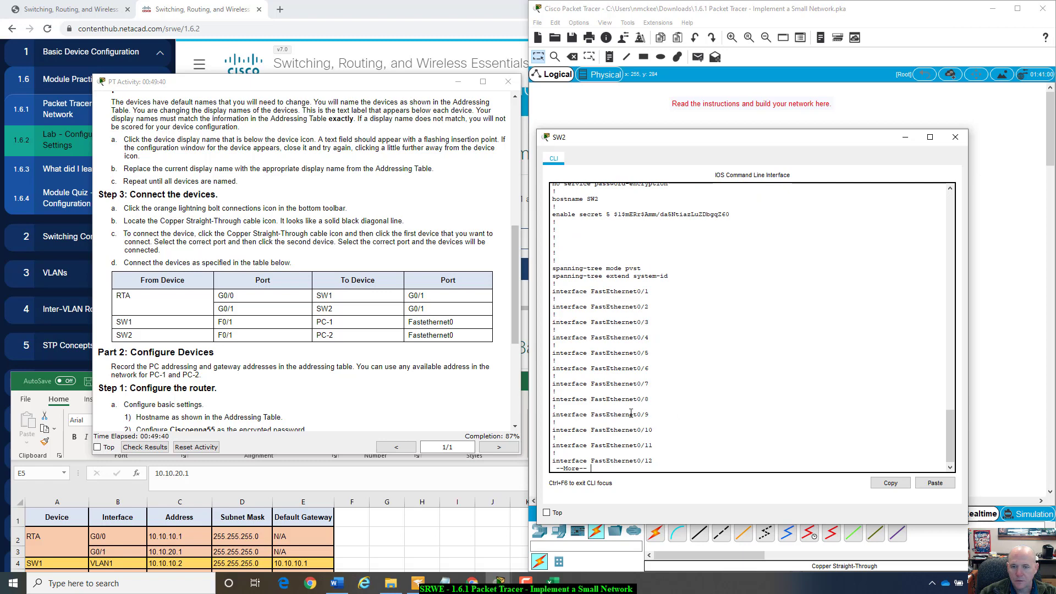
pyautogui.press('space')
pyautogui.press('space')
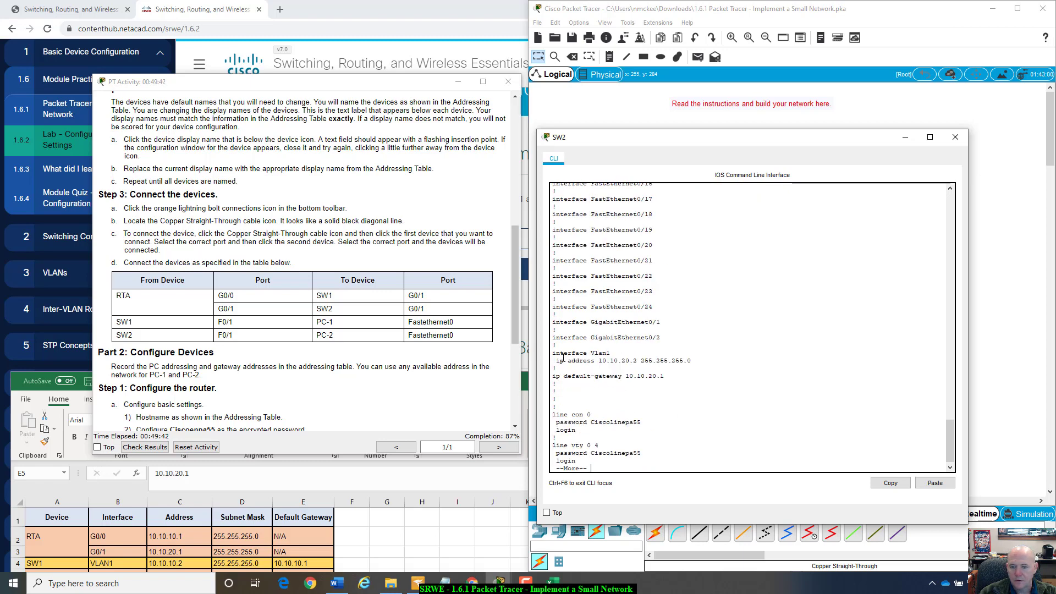
# - Highlight the Vlan1 address, default gateway 10.10.20.1, and console and vty password lines
pyautogui.moveTo(556, 353); pyautogui.dragTo(693, 362)
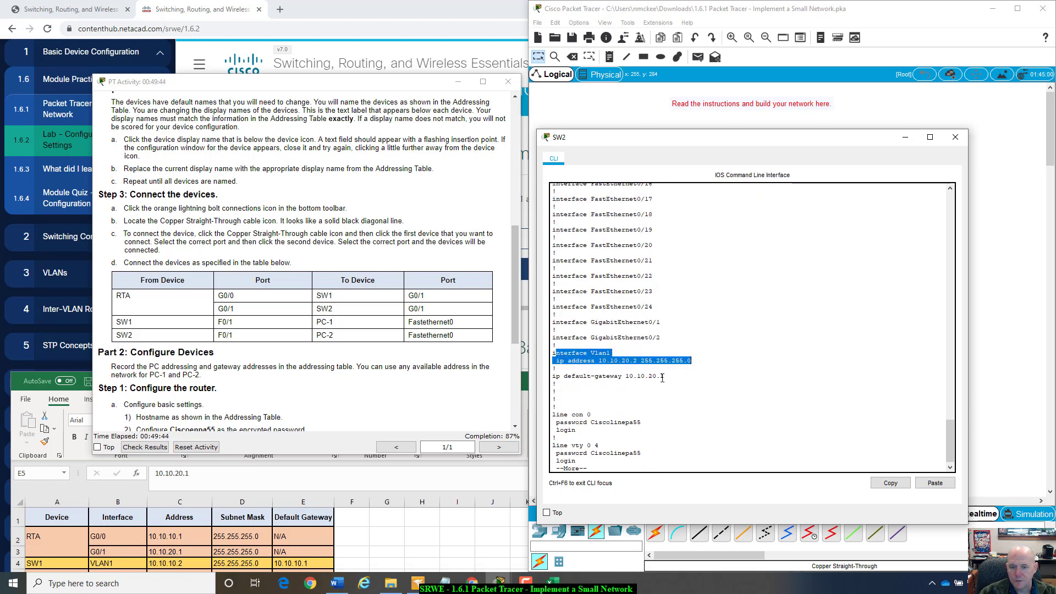
pyautogui.moveTo(552, 376); pyautogui.dragTo(665, 377)
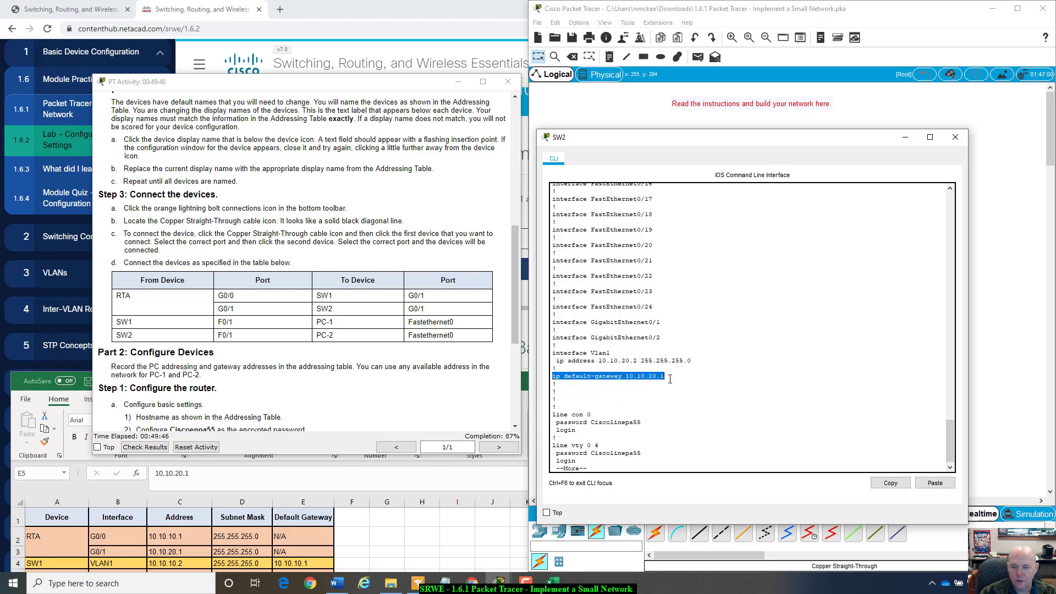
pyautogui.moveTo(556, 422); pyautogui.dragTo(641, 422)
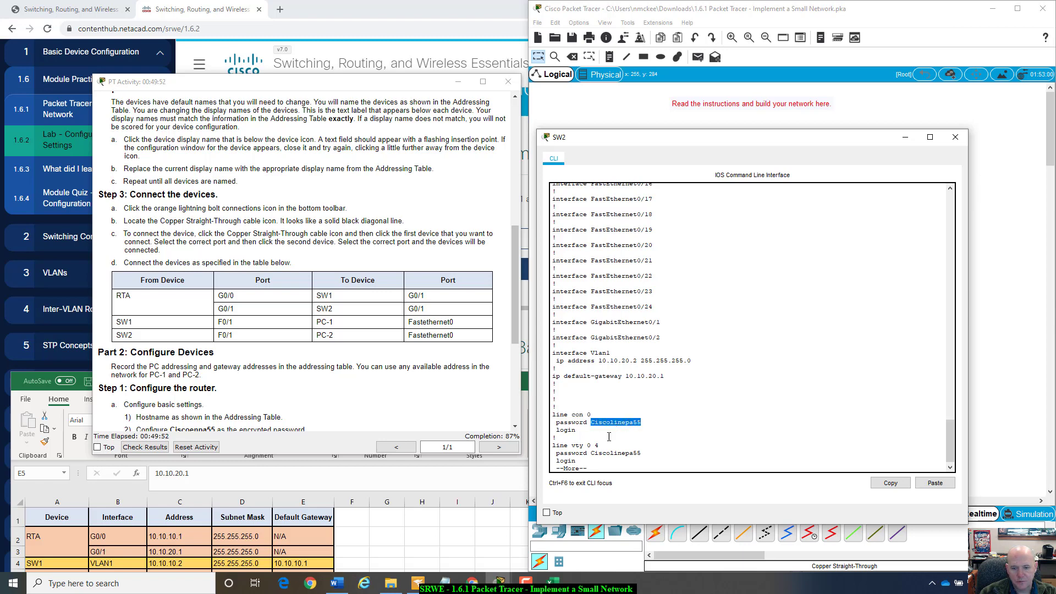
pyautogui.moveTo(592, 451); pyautogui.dragTo(675, 443)
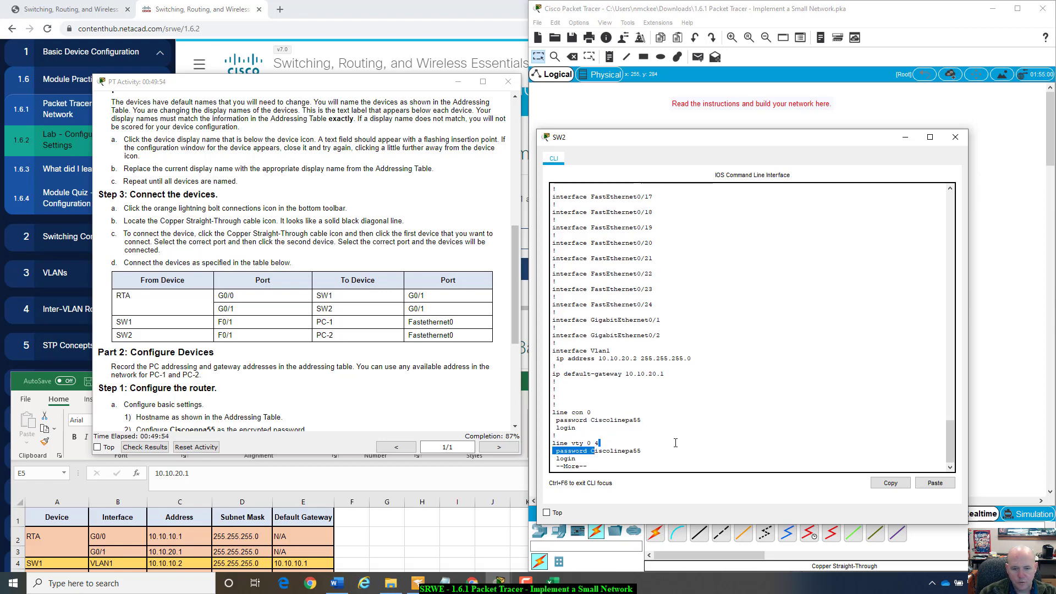
pyautogui.click(664, 436)
pyautogui.press('space')
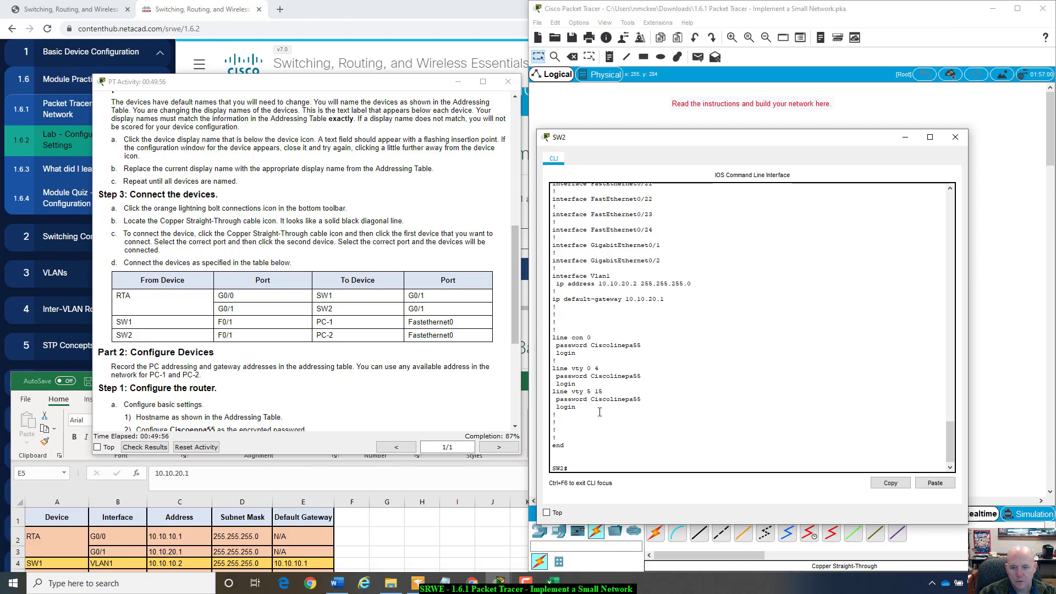
pyautogui.moveTo(557, 334); pyautogui.dragTo(632, 411)
pyautogui.click(569, 369)
pyautogui.click(628, 415)
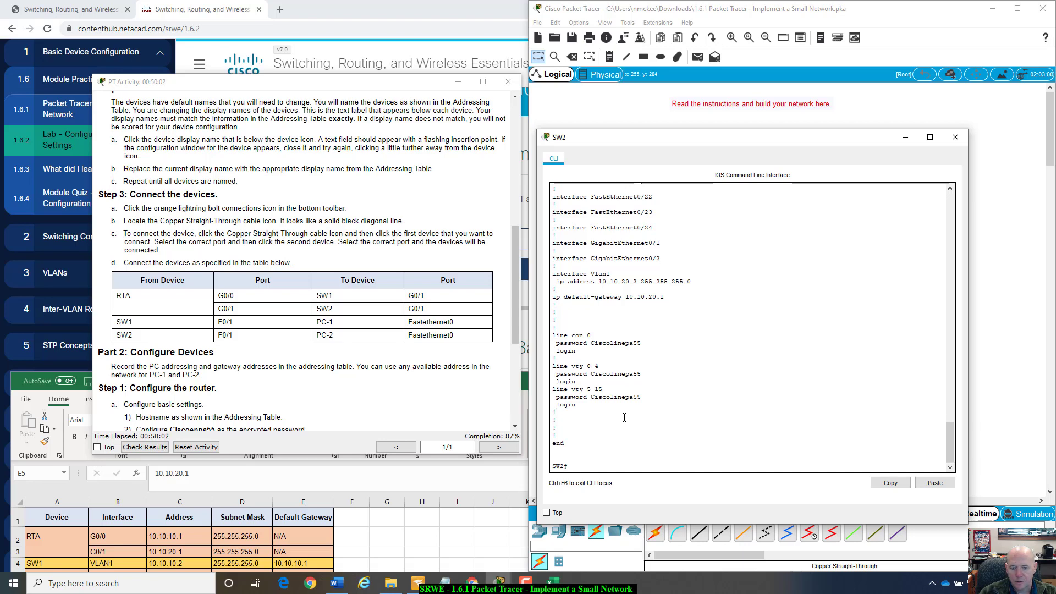
pyautogui.scroll(7, 624, 418)
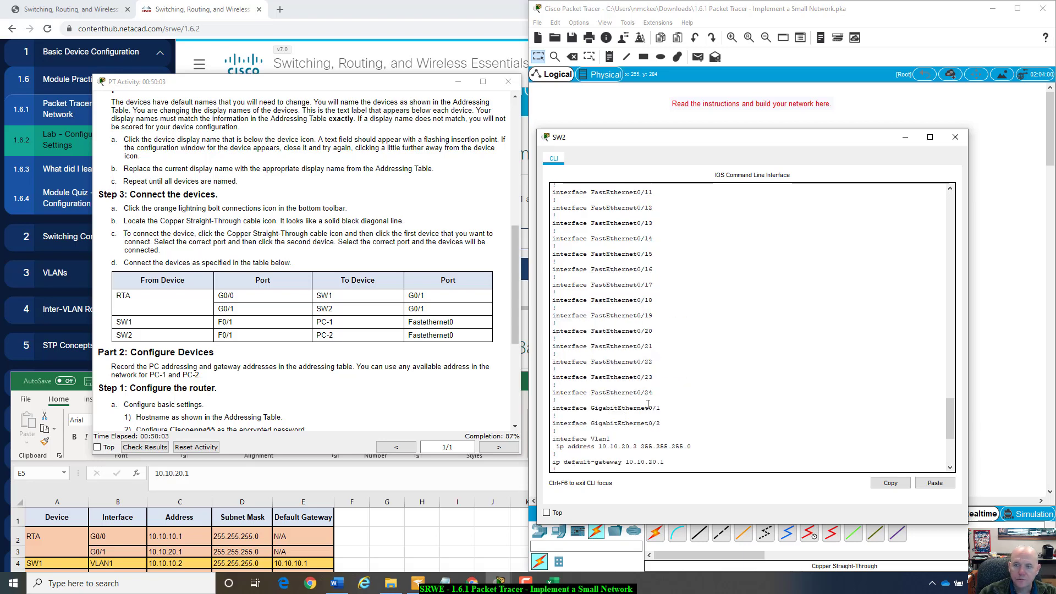
# - Close SW2's window and tile Packet Tracer right with the activity instructions left
pyautogui.click(954, 137)
pyautogui.click(326, 357)
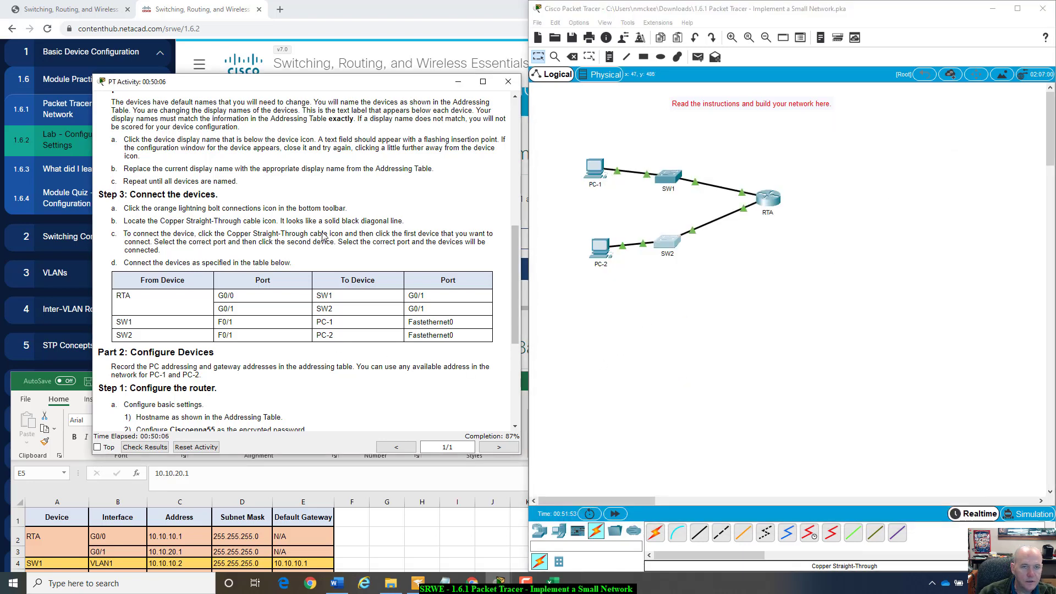
pyautogui.moveTo(687, 10); pyautogui.dragTo(1055, 46)
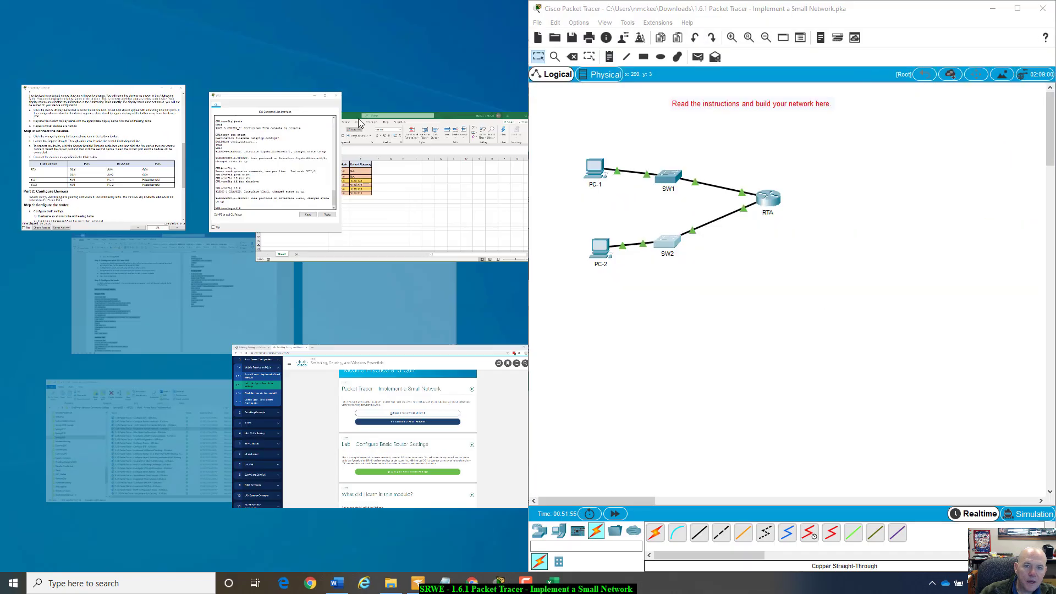
pyautogui.click(93, 110)
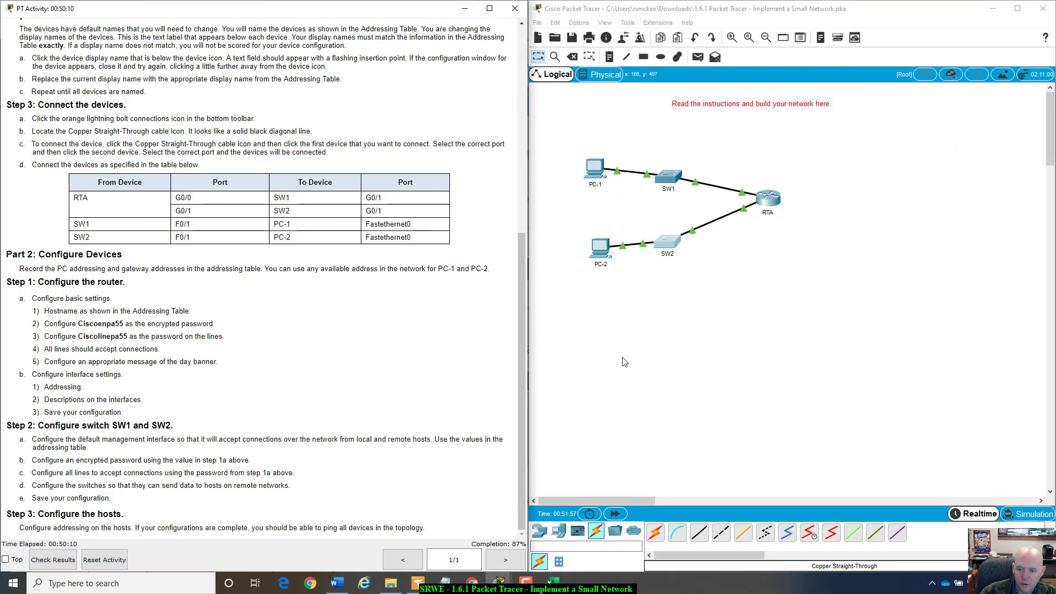
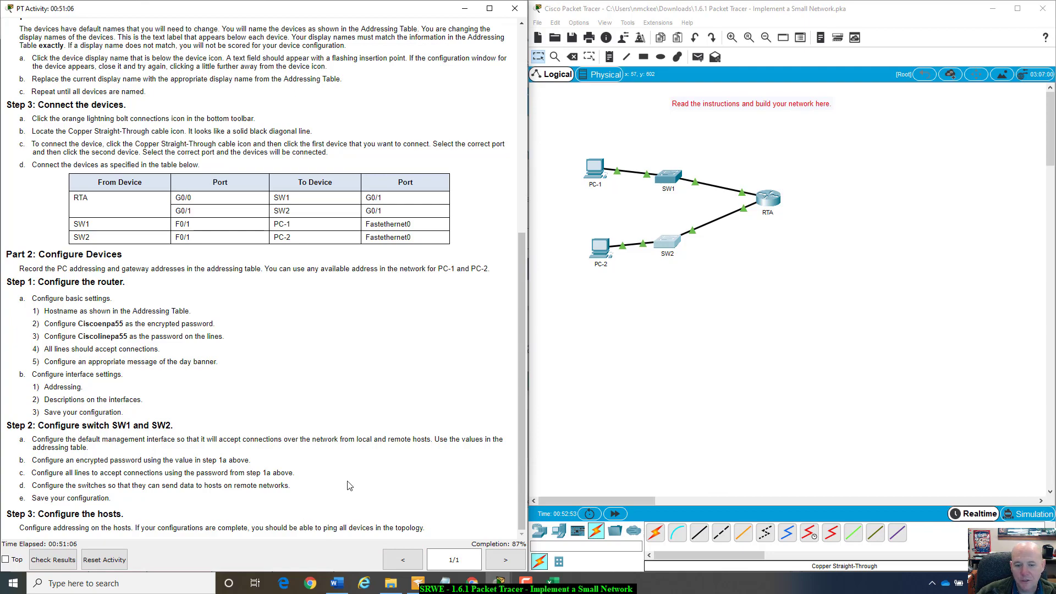
# - Show the Addressing Table and addressing spreadsheet beside the topology, then open PC-1's window
pyautogui.scroll(6, 448, 422)
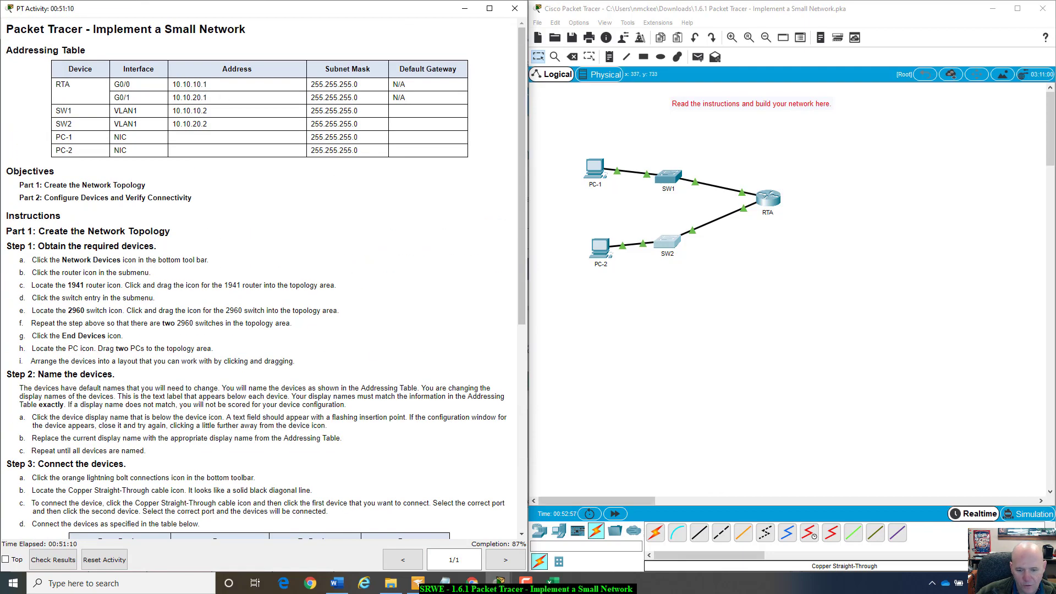
pyautogui.click(552, 583)
pyautogui.moveTo(539, 371)
pyautogui.mouseDown()
pyautogui.moveTo(536, 341)
pyautogui.moveTo(522, 366)
pyautogui.mouseUp()
pyautogui.click(613, 201)
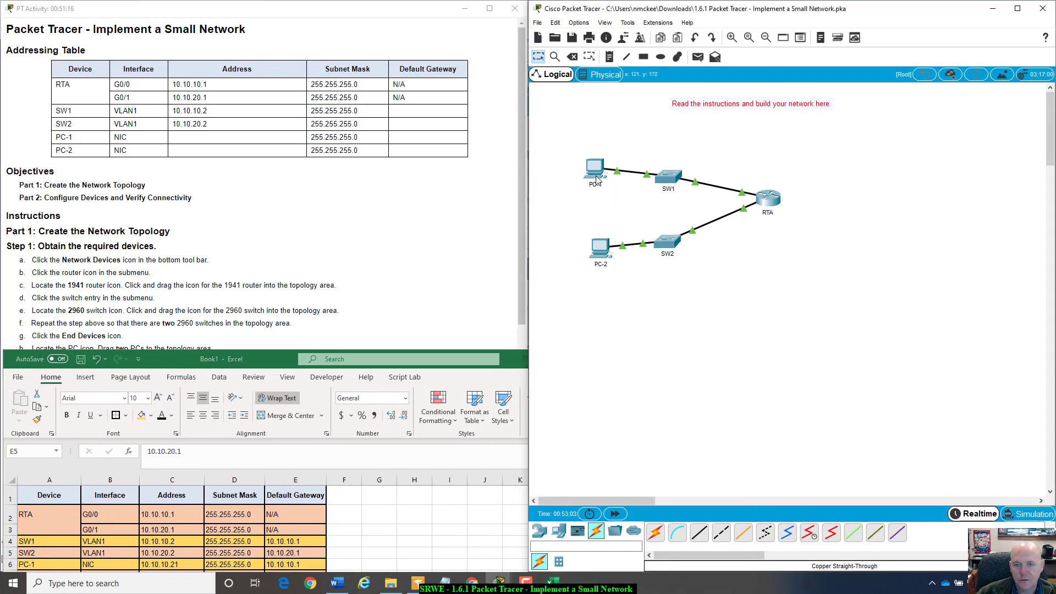
pyautogui.click(596, 175)
# - Enlarge PC-1's window and enter IP address 10.10.10.21 in IP Configuration
pyautogui.moveTo(559, 128); pyautogui.dragTo(640, 137)
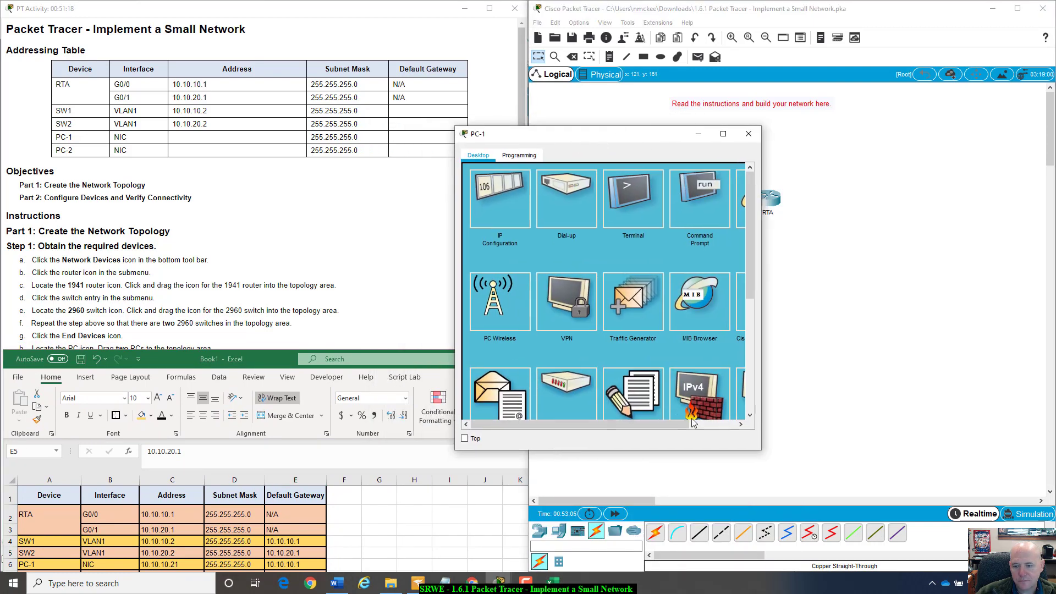
pyautogui.moveTo(754, 448); pyautogui.dragTo(965, 446)
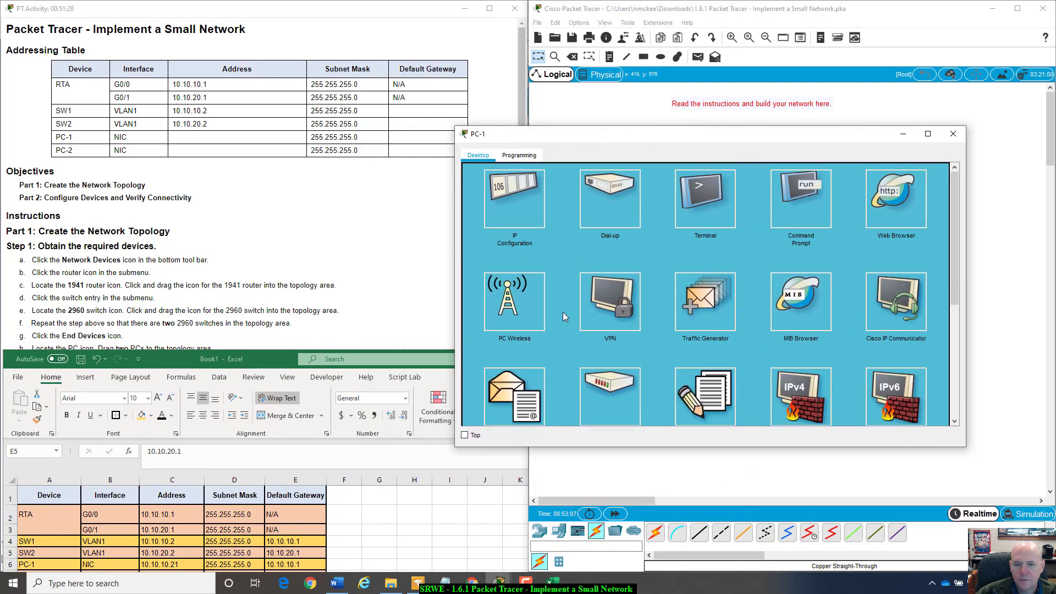
pyautogui.click(511, 186)
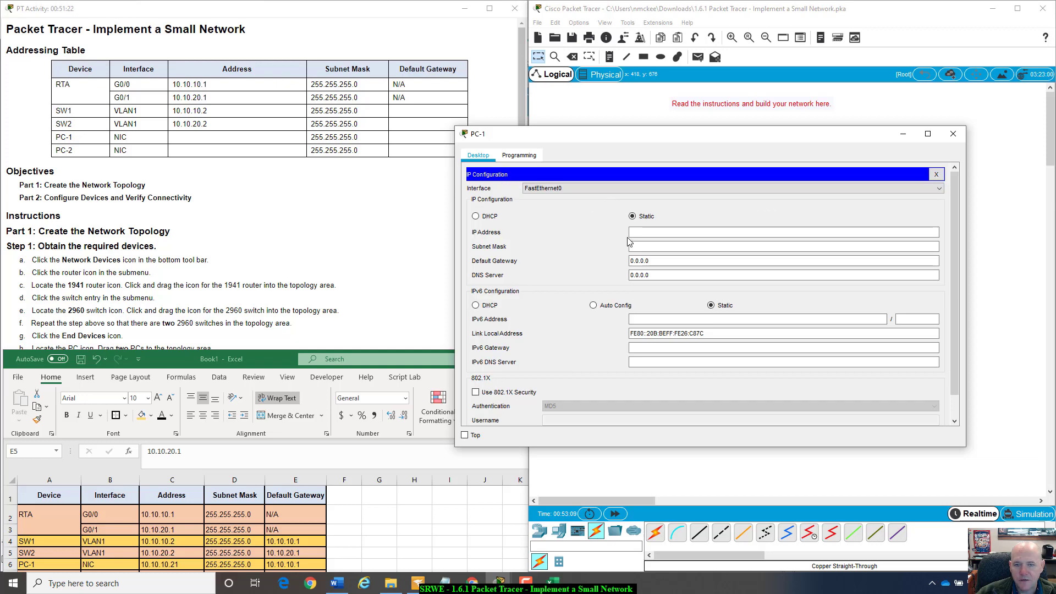
pyautogui.click(647, 232)
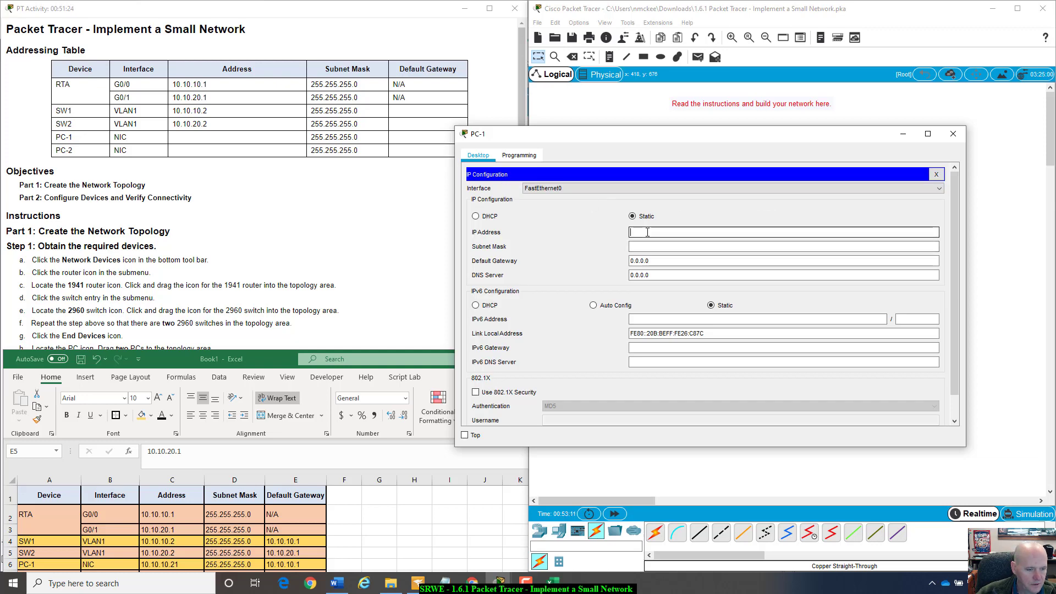
pyautogui.write('10.')
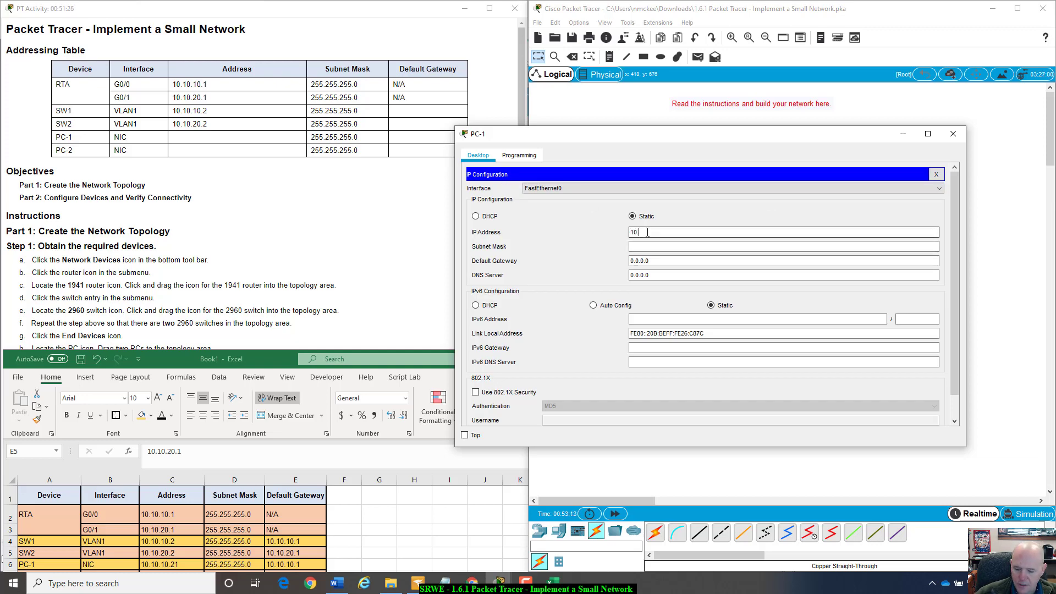
pyautogui.write('10.10.21')
pyautogui.press('BackSpace')
pyautogui.press('BackSpace')
pyautogui.press('BackSpace')
pyautogui.press('BackSpace')
pyautogui.press('BackSpace')
pyautogui.press('BackSpace')
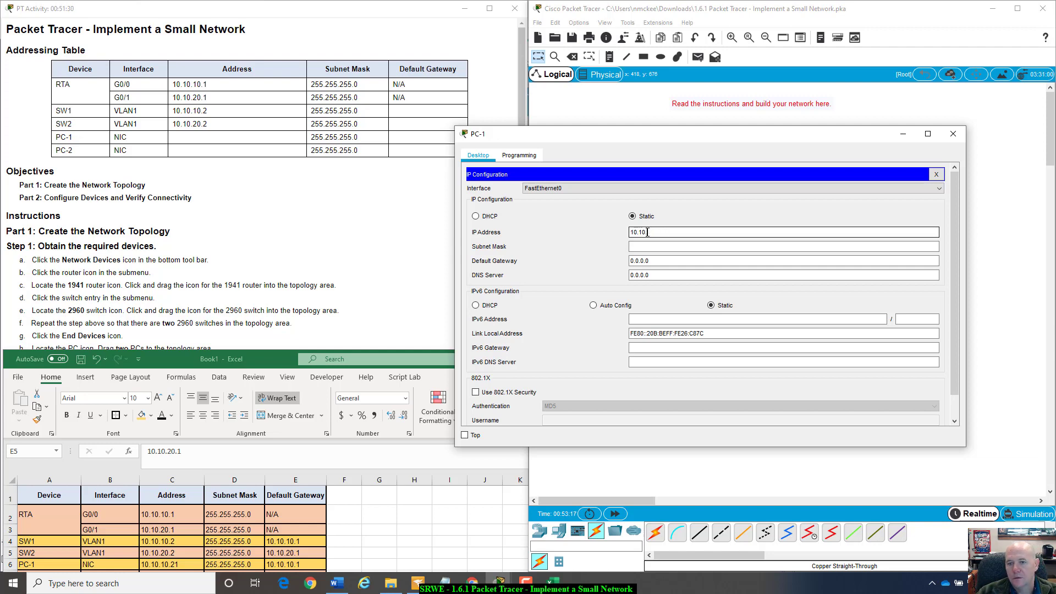
pyautogui.write('.10.')
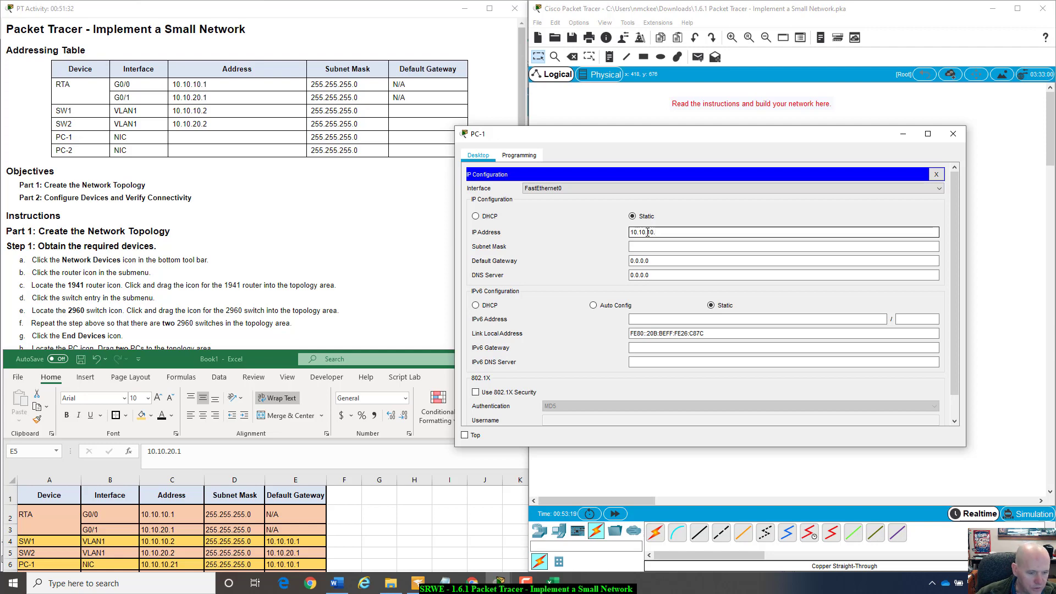
pyautogui.write('21')
# - Set mask 255.255.255.0 and gateway 10.10.10.1, recheck the address, and close PC-1's window
pyautogui.press('Tab')
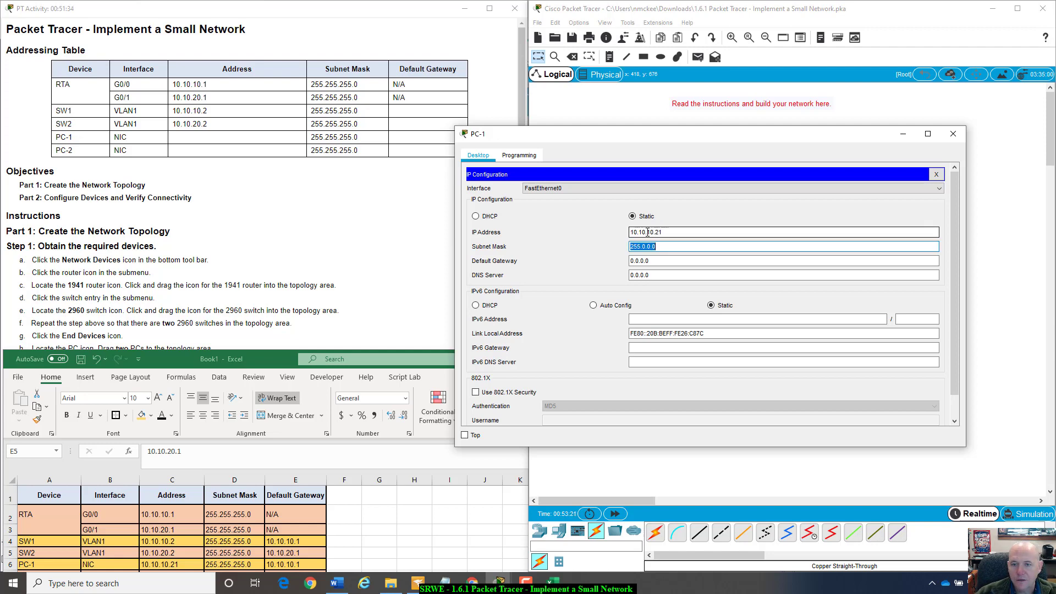
pyautogui.press('BackSpace')
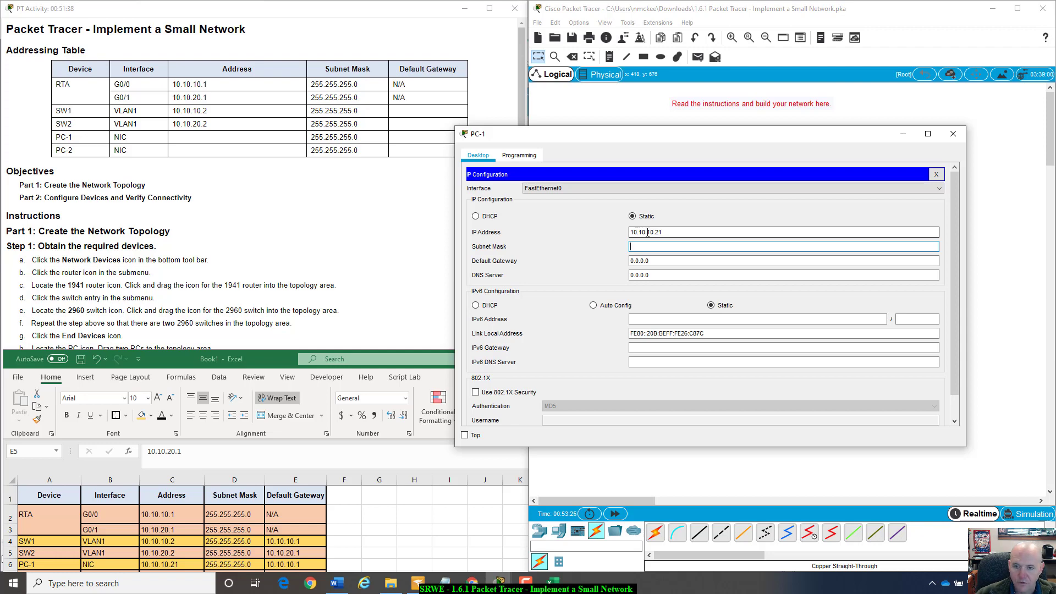
pyautogui.write('255.255.2')
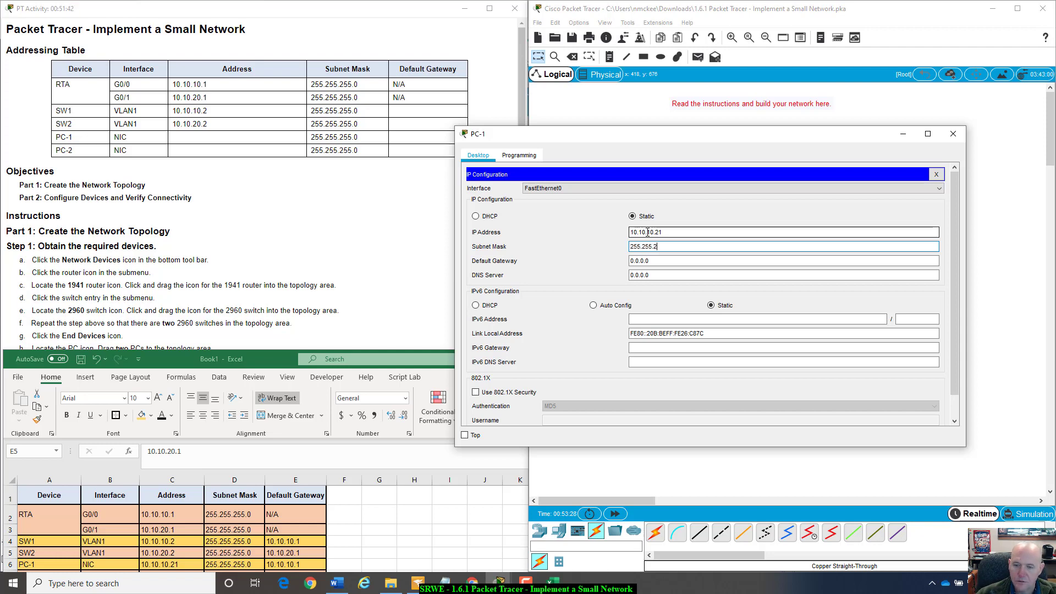
pyautogui.write('55.0')
pyautogui.press('Tab')
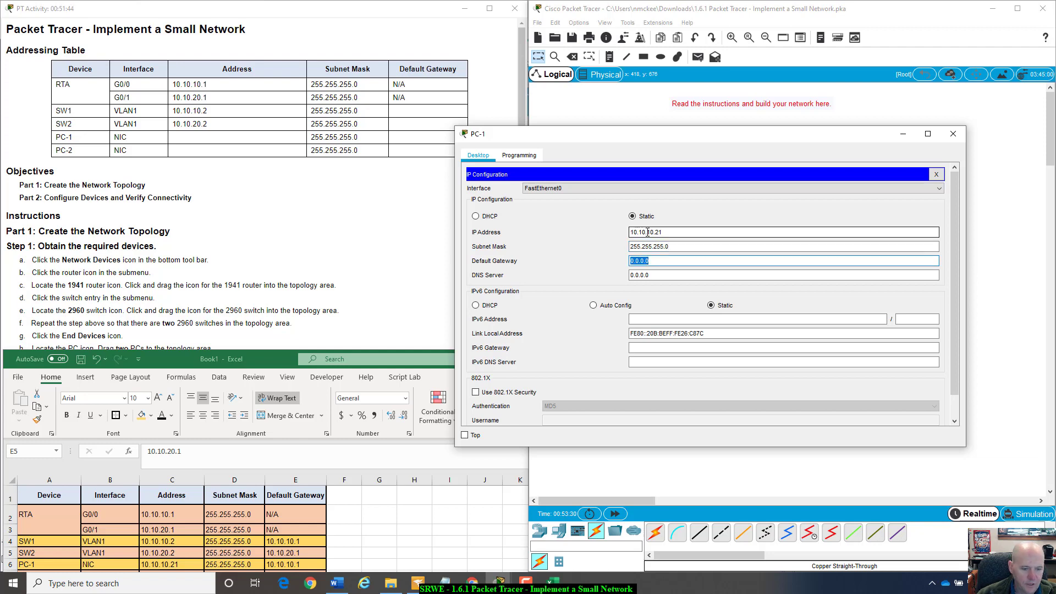
pyautogui.write('10.1')
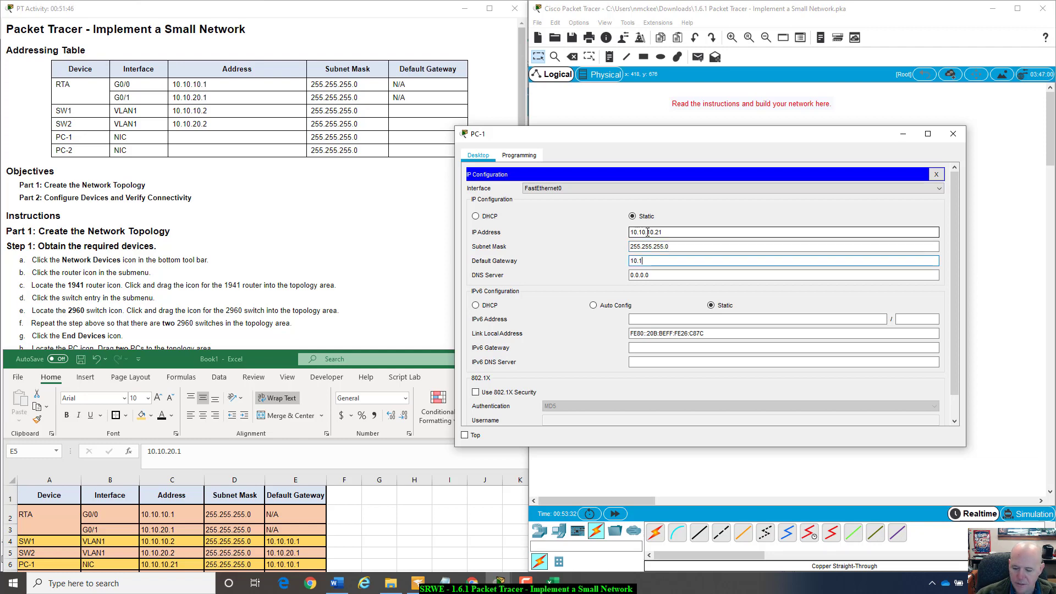
pyautogui.write('0.10.')
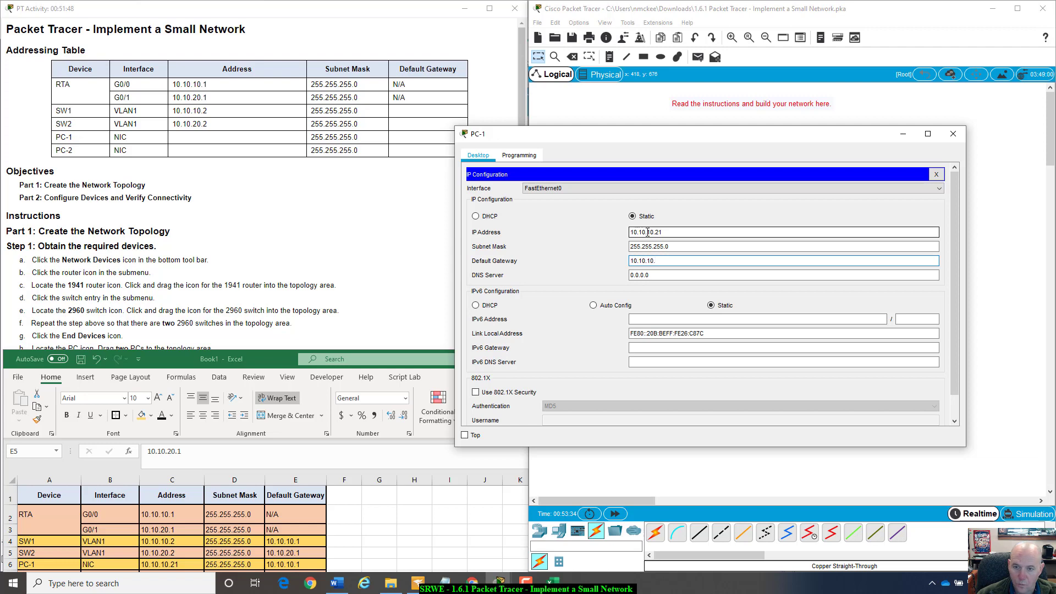
pyautogui.write('1')
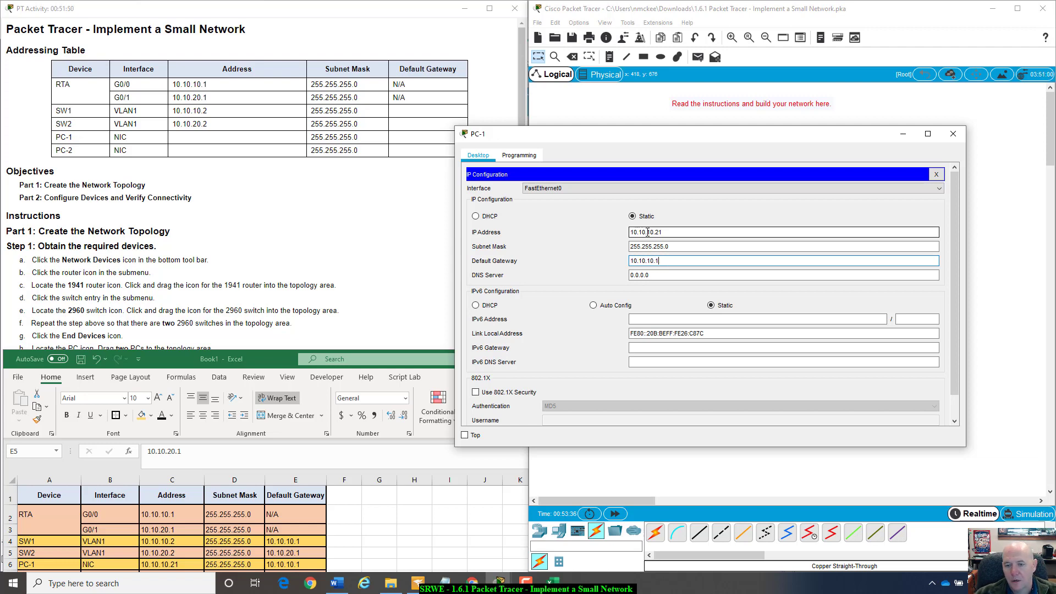
pyautogui.moveTo(631, 232); pyautogui.dragTo(682, 226)
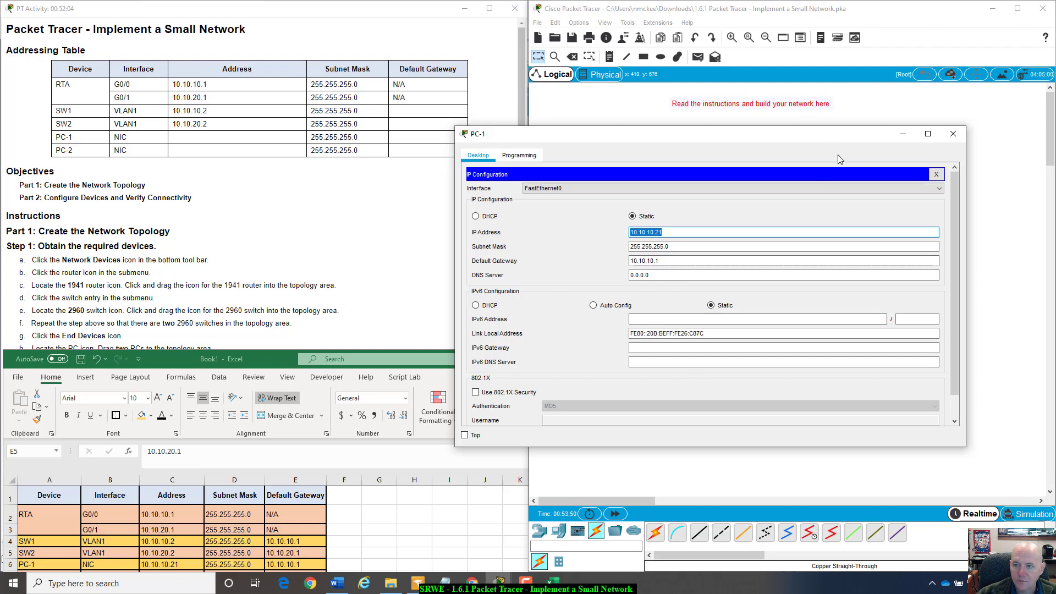
pyautogui.moveTo(823, 137); pyautogui.dragTo(817, 117)
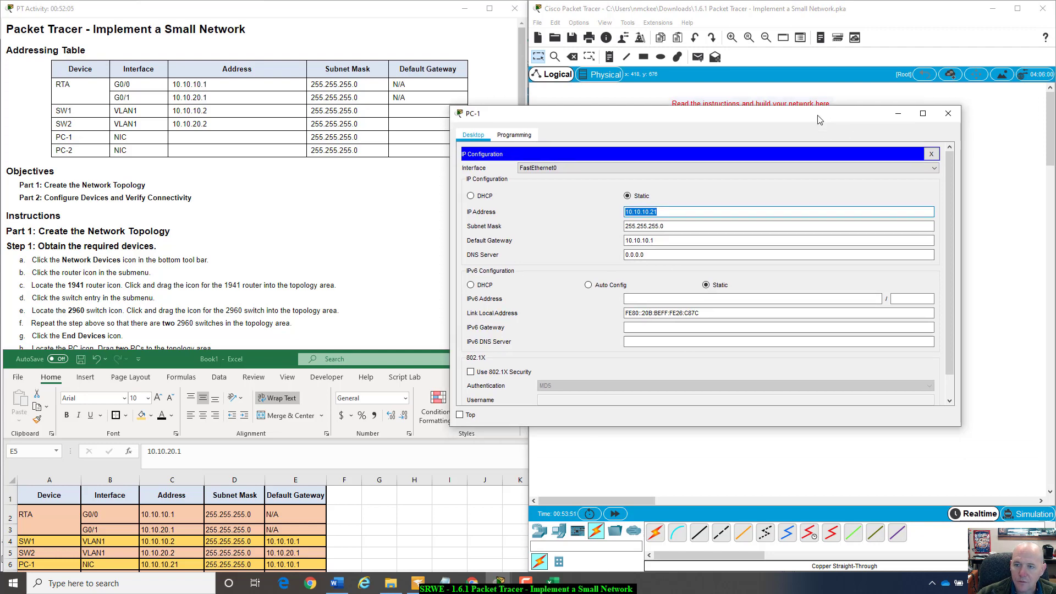
pyautogui.click(946, 114)
# - Open PC-2's IP Configuration and enter IP address 10.10.20.21 from the spreadsheet
pyautogui.click(598, 248)
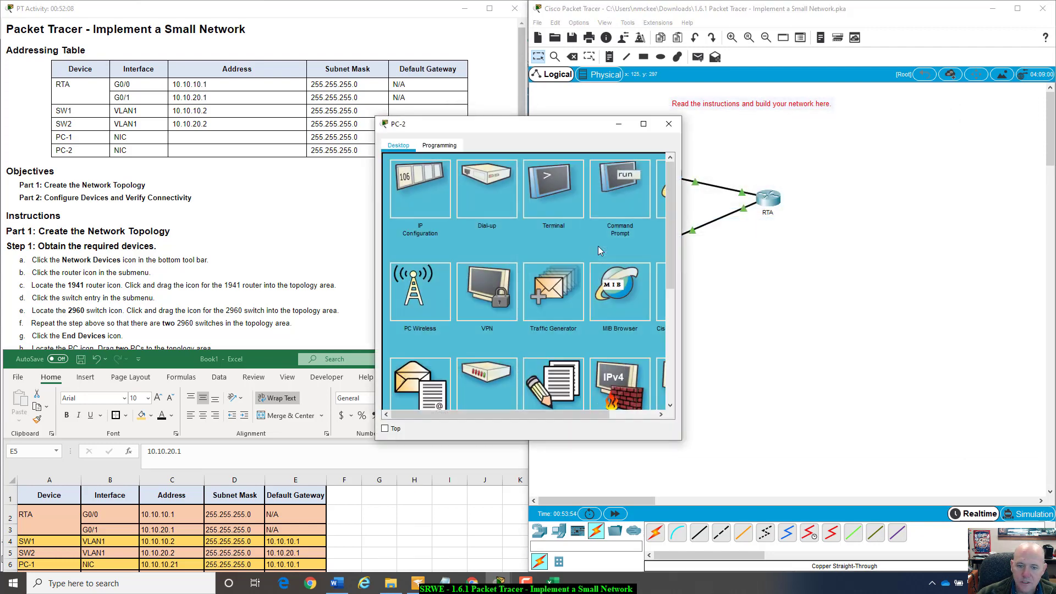
pyautogui.moveTo(593, 124); pyautogui.dragTo(705, 134)
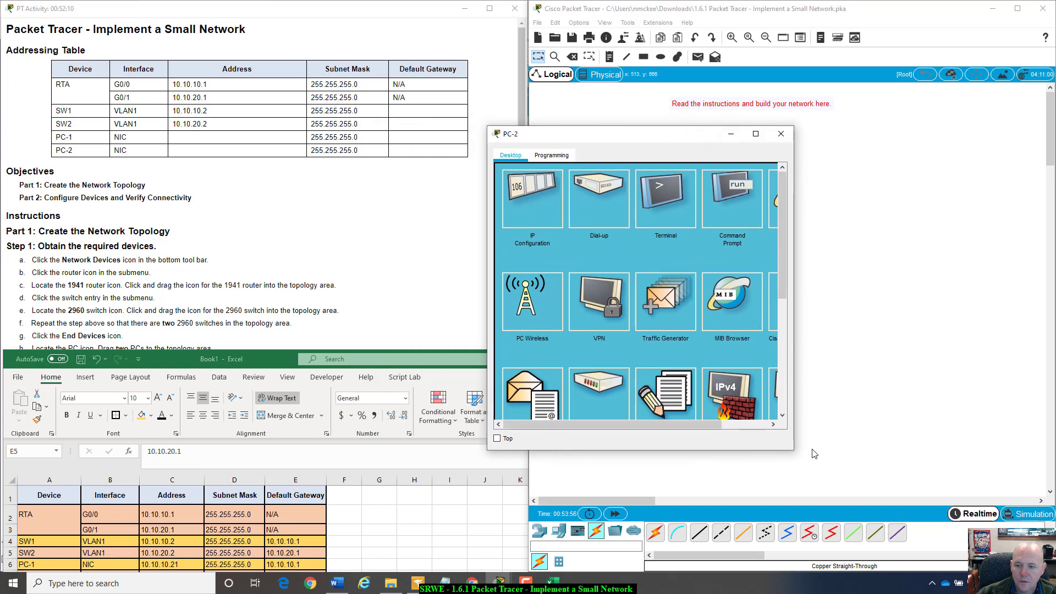
pyautogui.moveTo(793, 449); pyautogui.dragTo(967, 466)
pyautogui.click(556, 198)
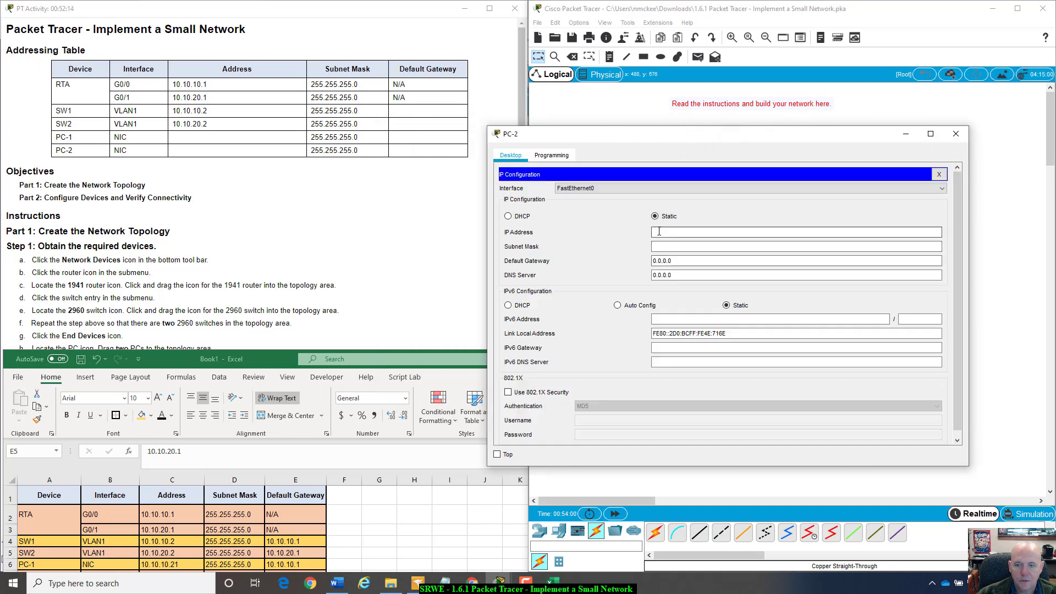
pyautogui.moveTo(276, 356); pyautogui.dragTo(272, 345)
pyautogui.click(737, 232)
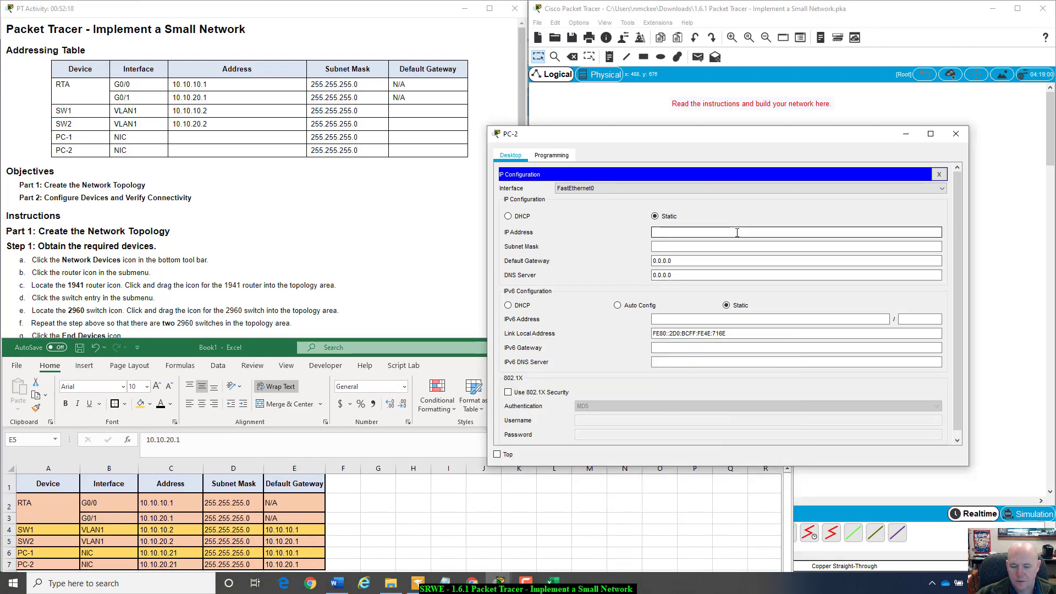
pyautogui.write('10.10')
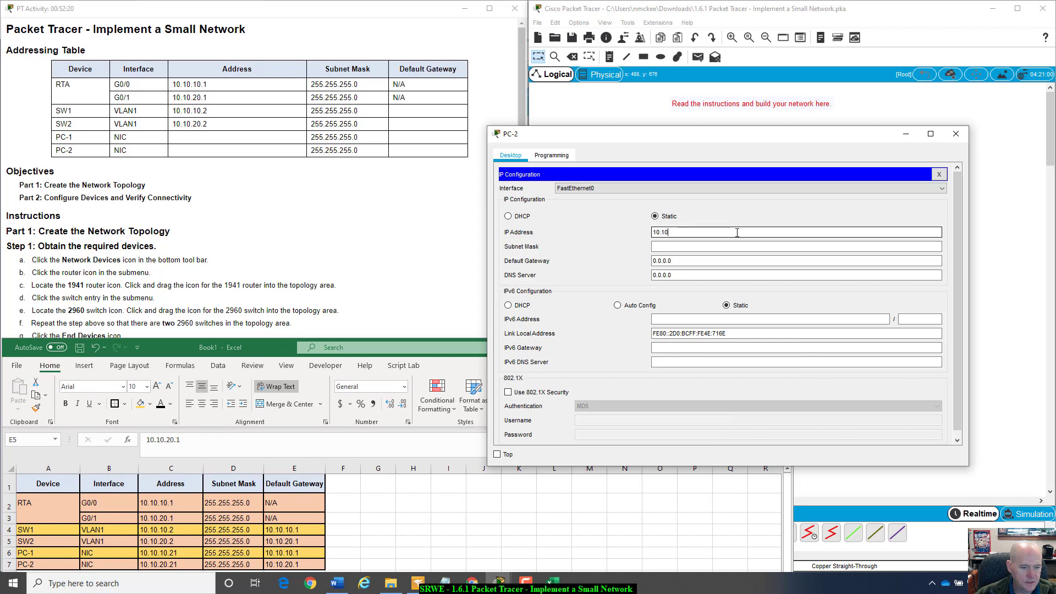
pyautogui.write('.20.21')
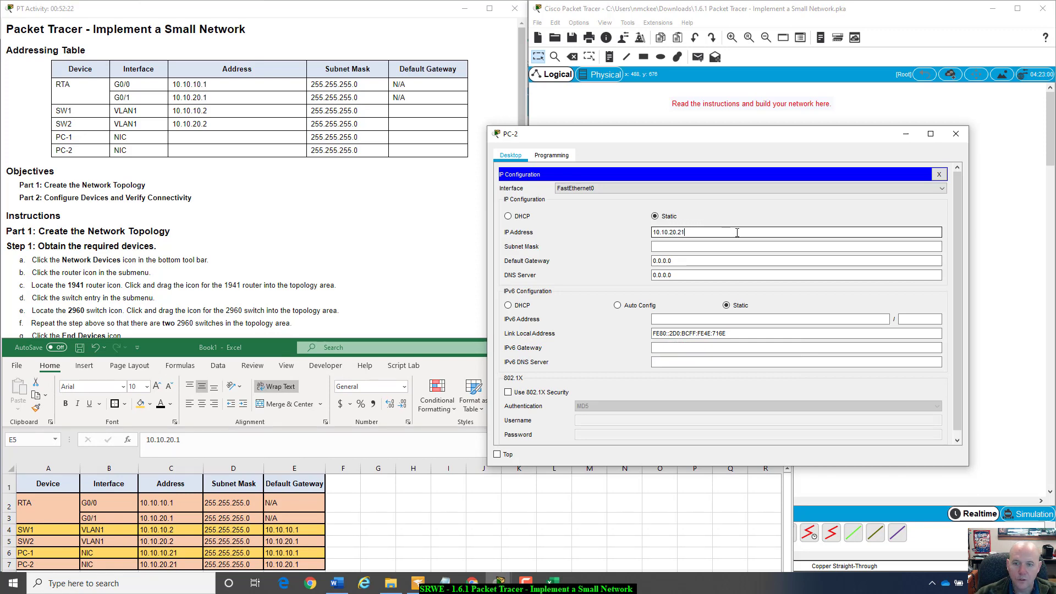
# - Set PC-2's mask 255.255.255.0 and gateway 10.10.20.1, review them, and close the panel
pyautogui.press('Tab')
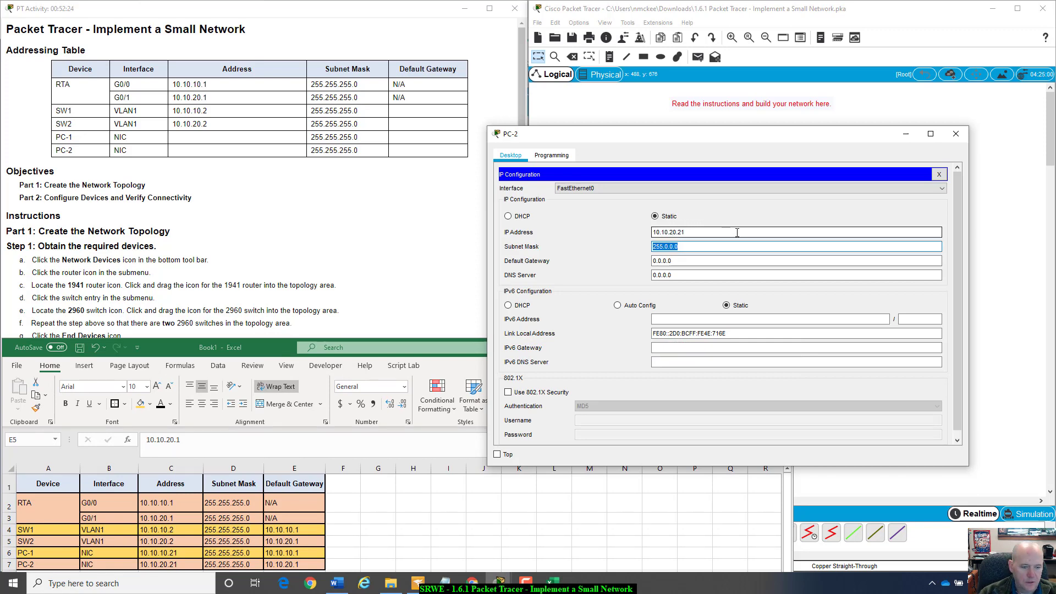
pyautogui.write('255.255.25')
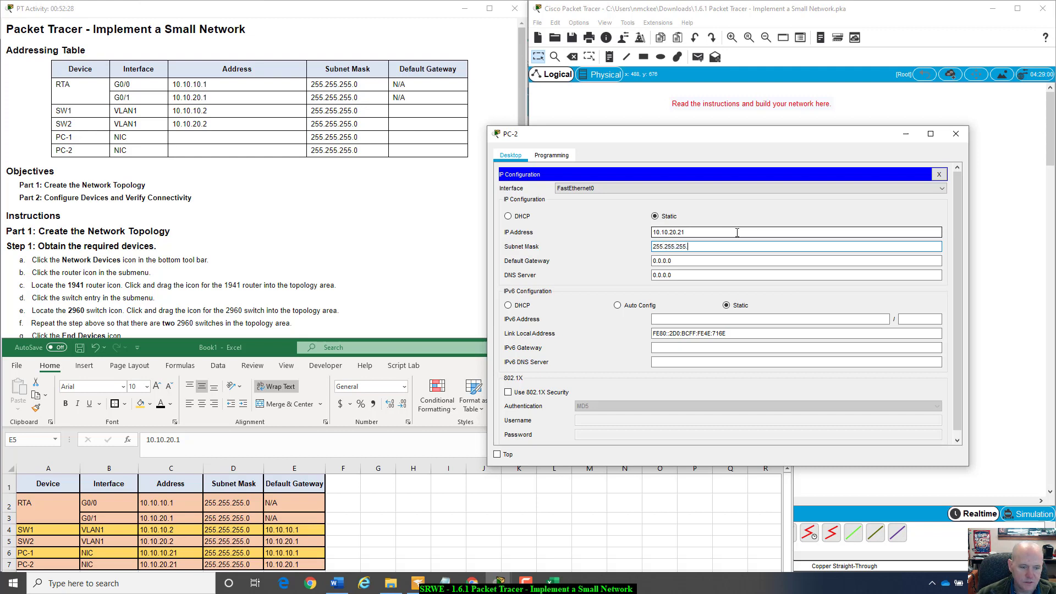
pyautogui.press('Tab')
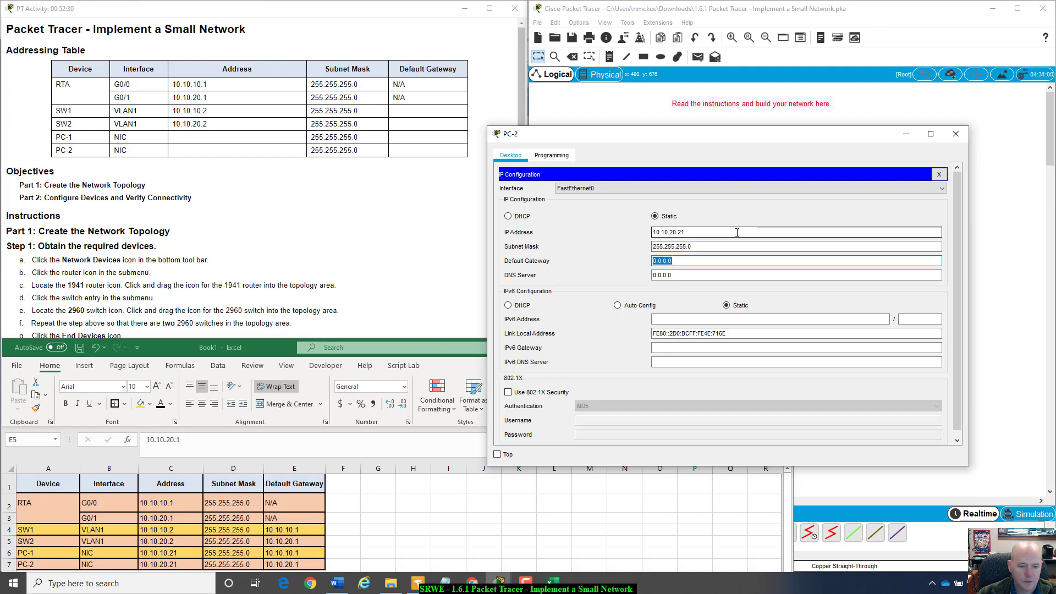
pyautogui.write('10.')
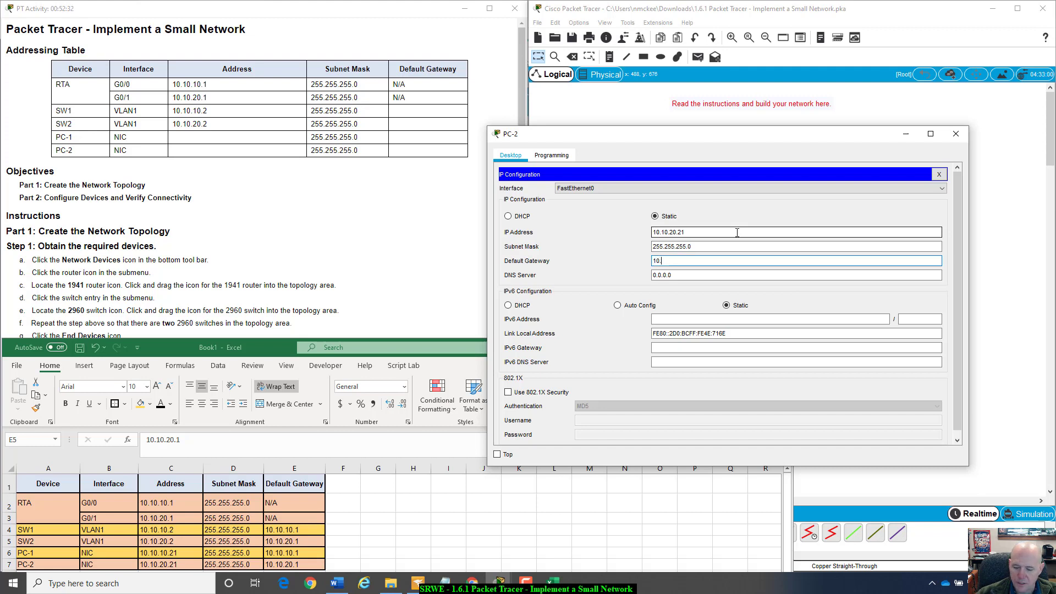
pyautogui.write('10.20.1')
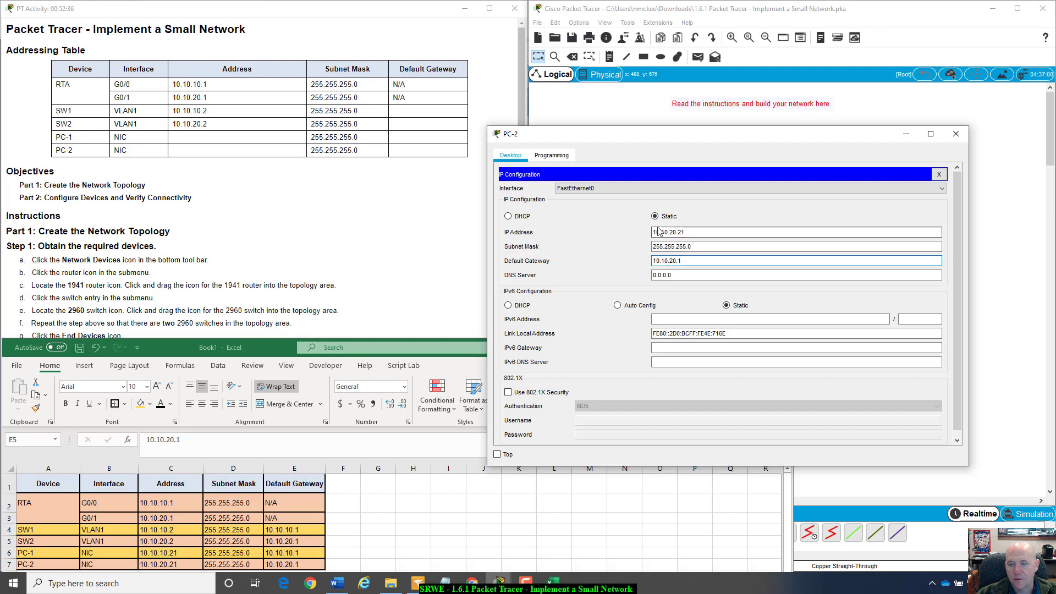
pyautogui.moveTo(652, 232); pyautogui.dragTo(684, 232)
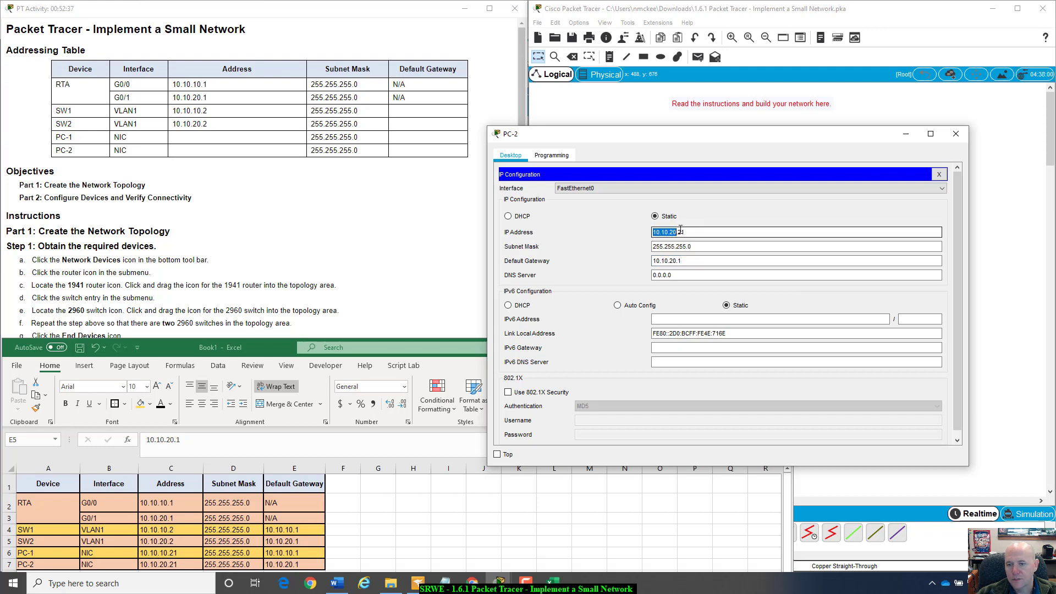
pyautogui.click(700, 261)
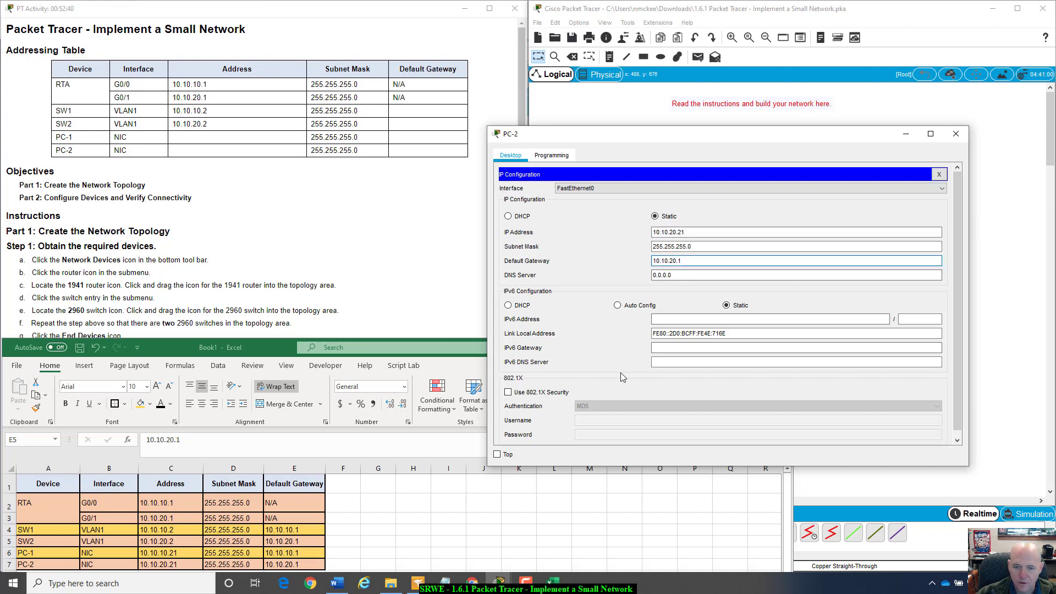
pyautogui.click(939, 175)
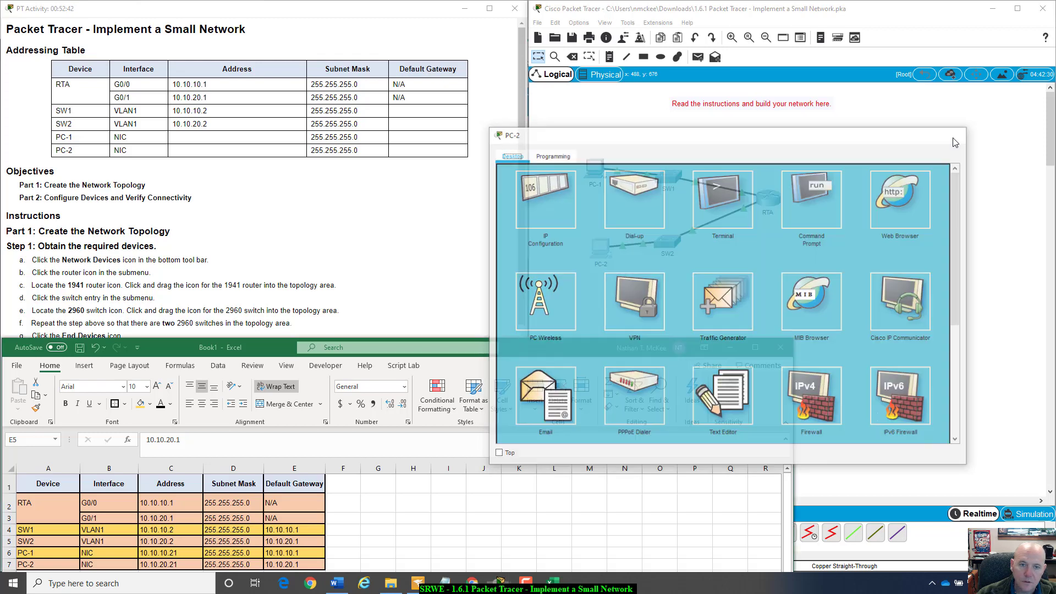
# - Close PC-2, check the addressing spreadsheet, and open SW1's command line
pyautogui.click(955, 134)
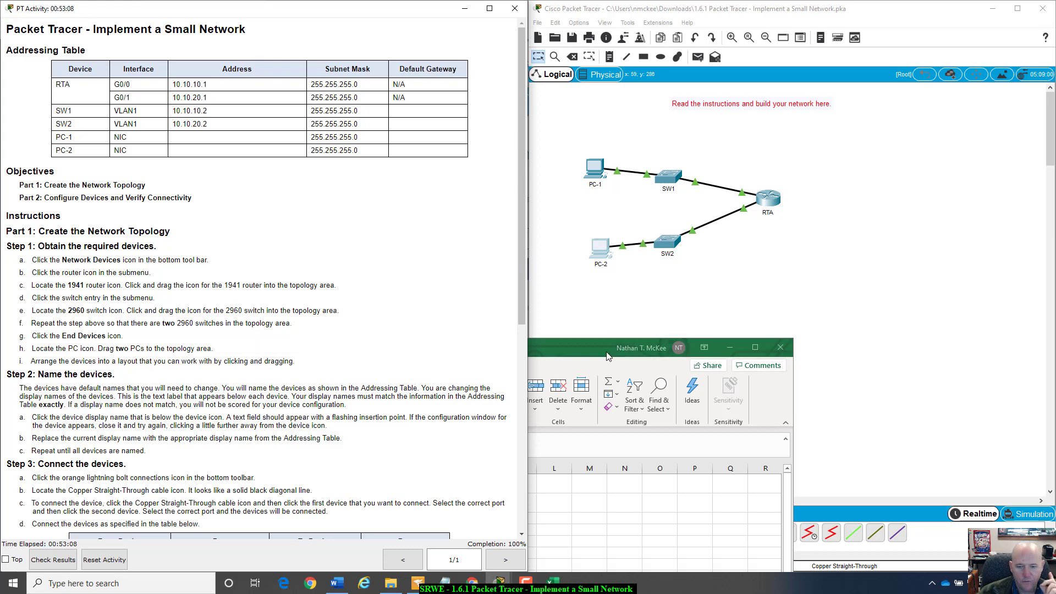
pyautogui.moveTo(605, 354); pyautogui.dragTo(749, 333)
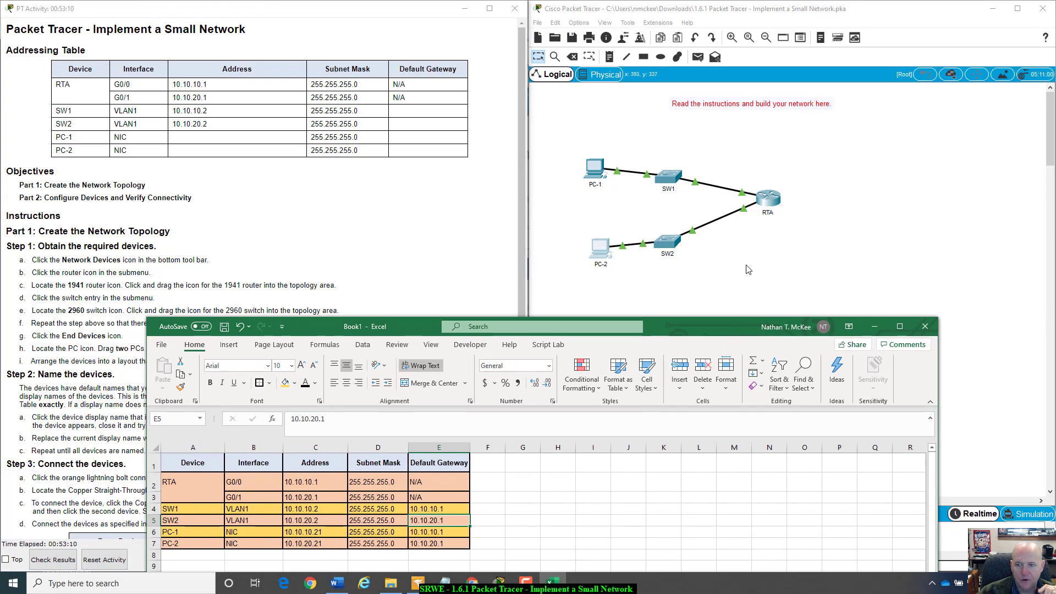
pyautogui.click(673, 249)
pyautogui.click(669, 180)
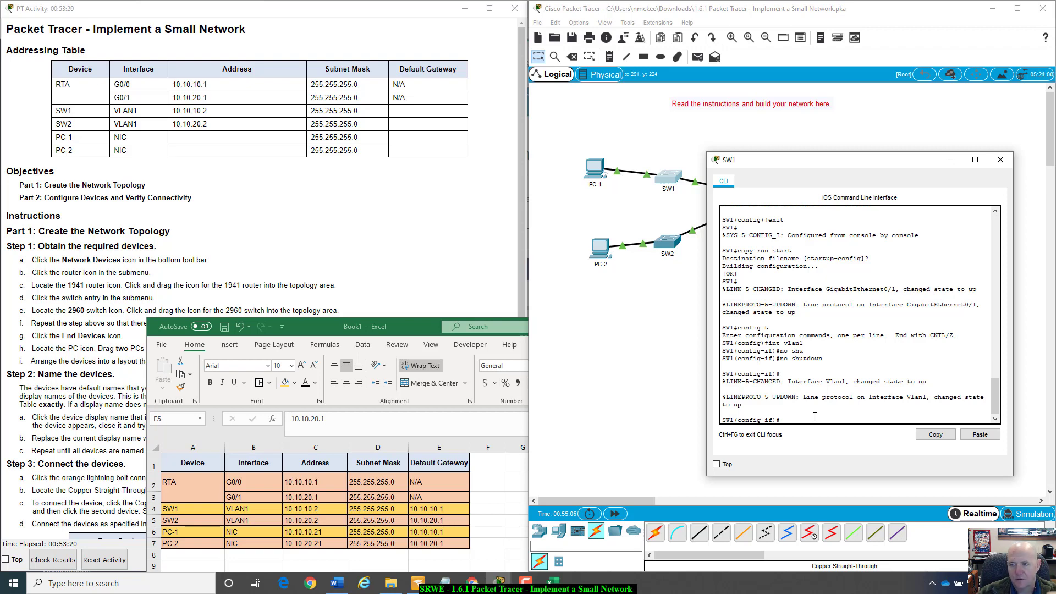
# - Move SW1's console left and bring the Part 2 instructions and full topology forward
pyautogui.moveTo(836, 157); pyautogui.dragTo(746, 159)
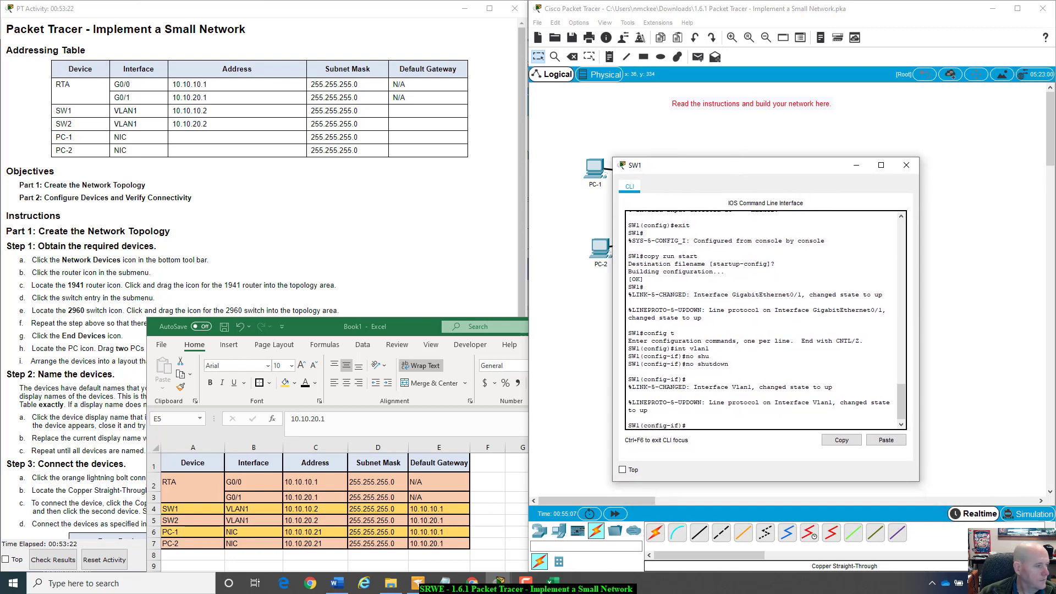
pyautogui.hotkey('alt', 'Tab')
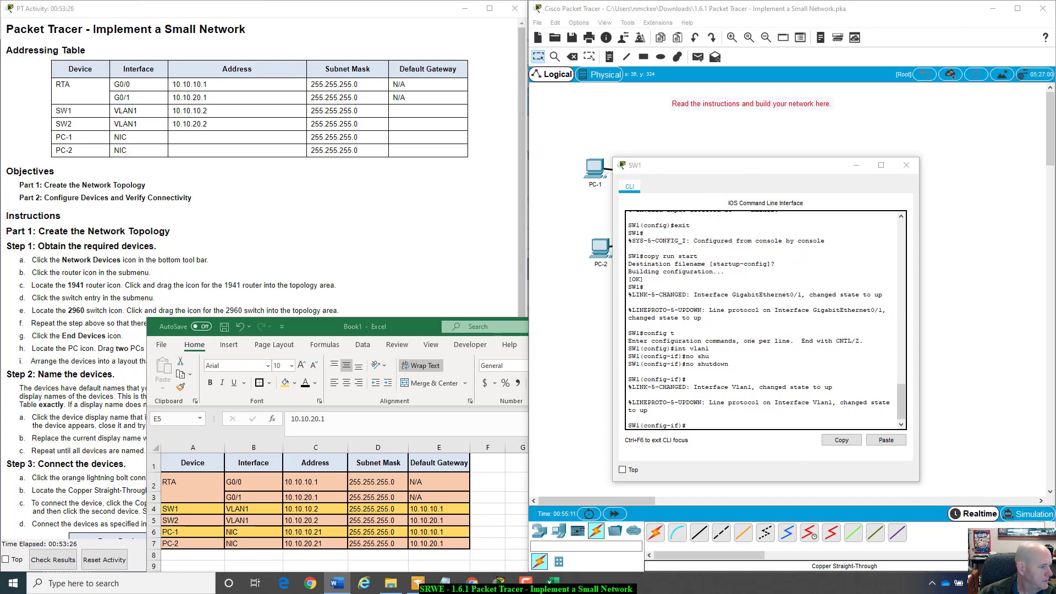
pyautogui.click(444, 256)
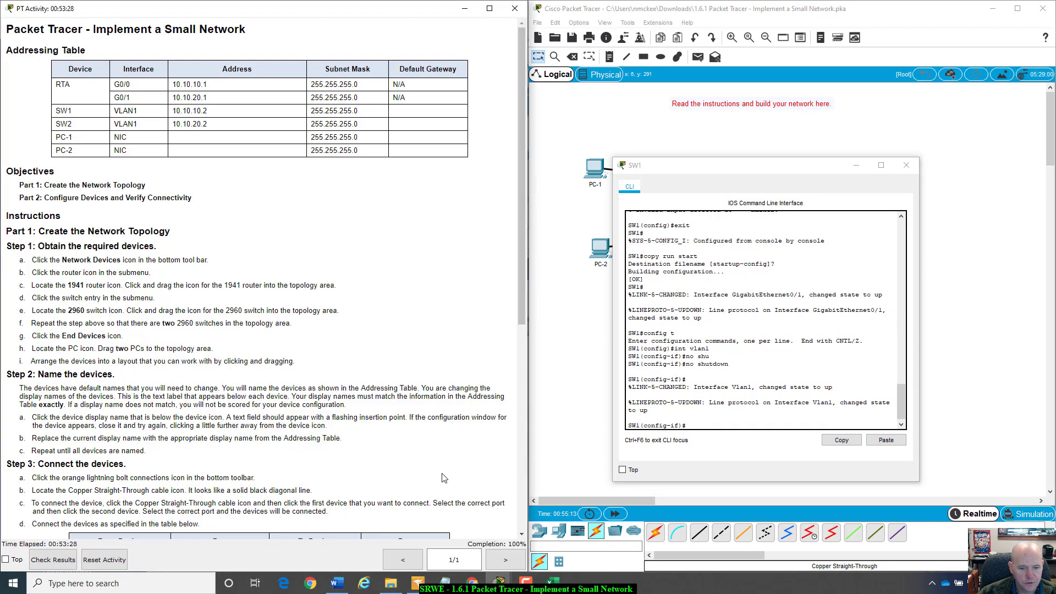
pyautogui.scroll(-6, 443, 478)
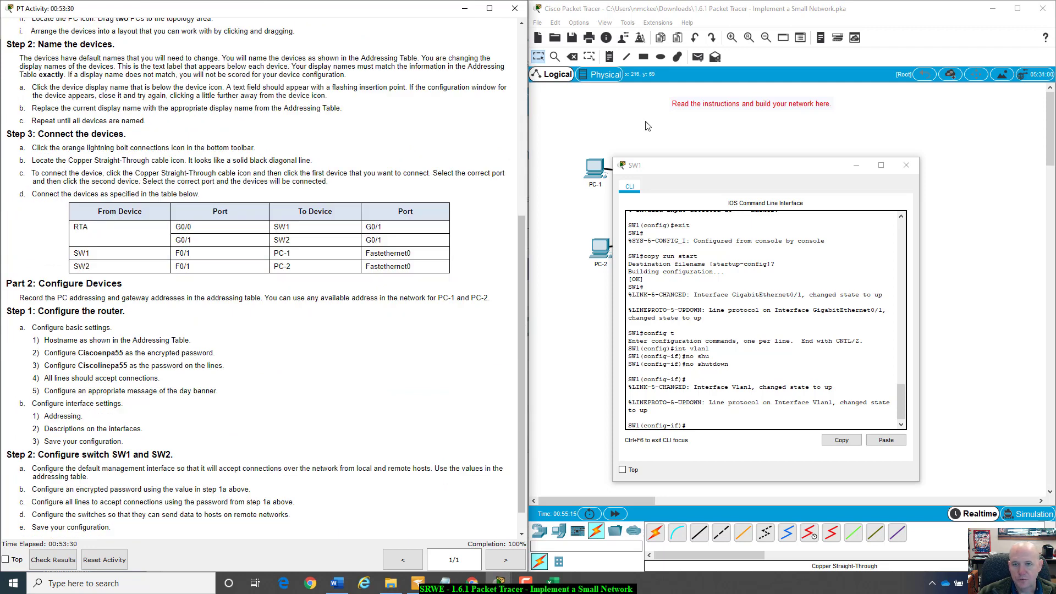
pyautogui.click(625, 121)
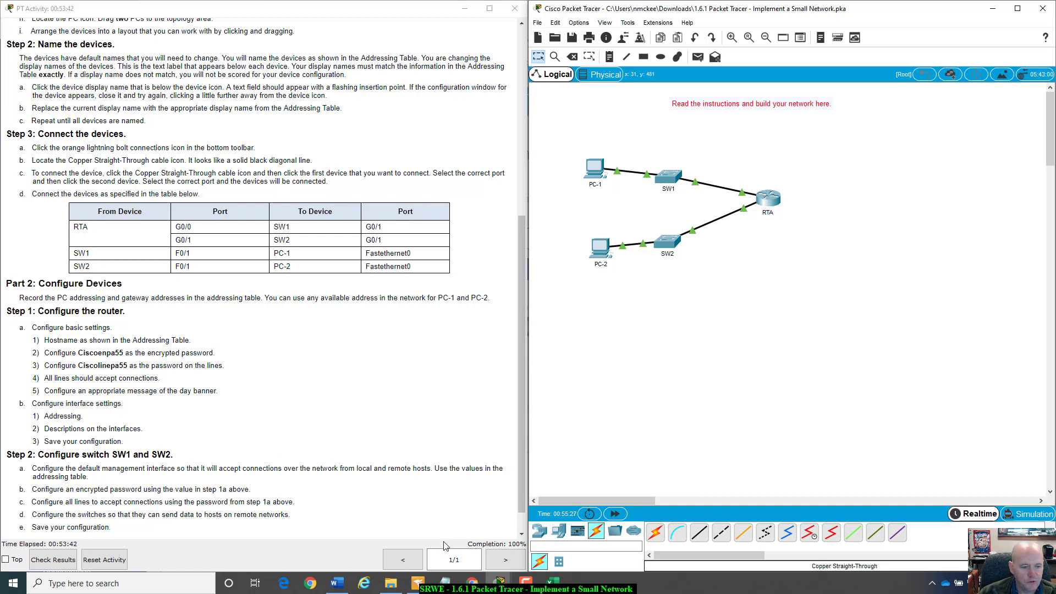
pyautogui.click(53, 560)
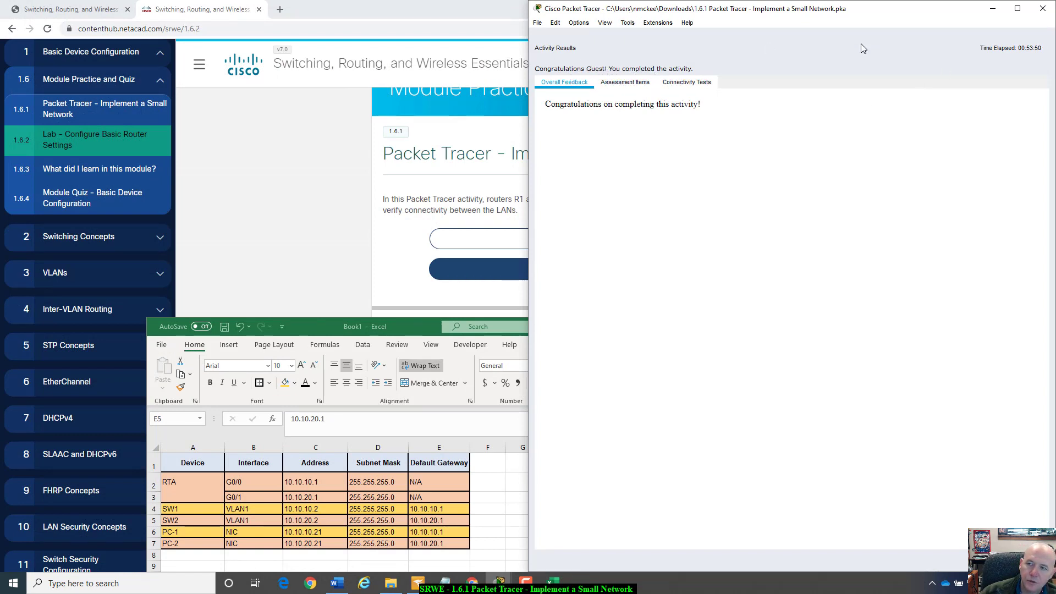
pyautogui.moveTo(928, 19); pyautogui.dragTo(927, 70)
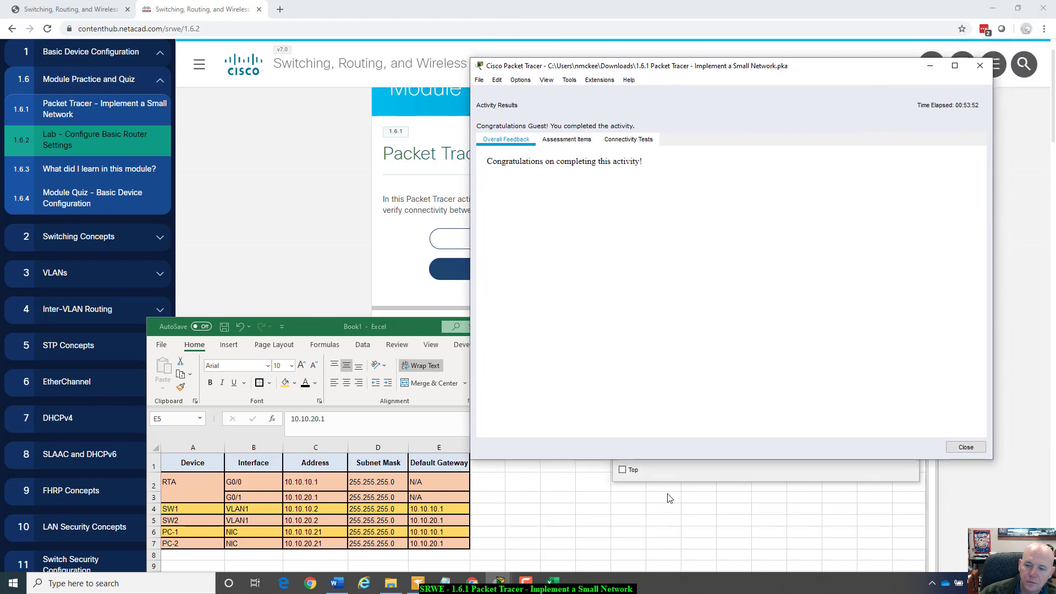
pyautogui.click(973, 447)
pyautogui.moveTo(802, 67); pyautogui.dragTo(1053, 75)
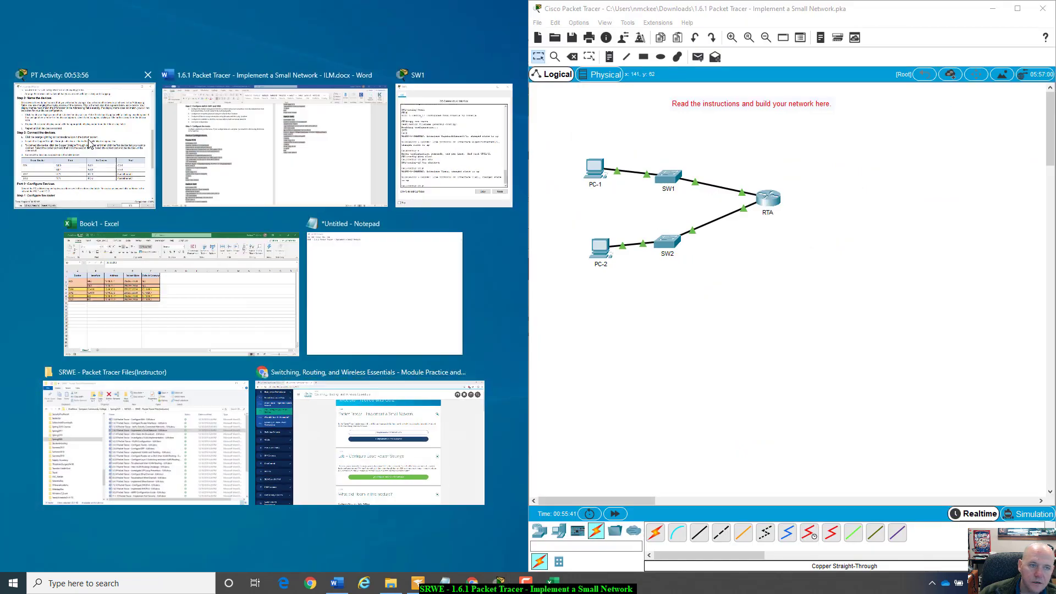
pyautogui.click(80, 123)
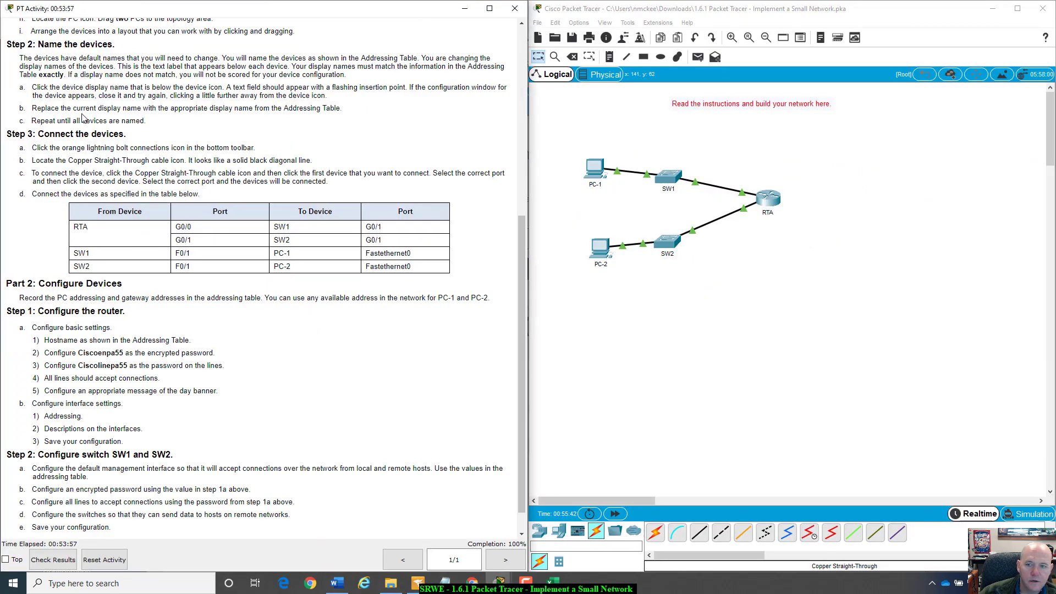
# - Reopen SW1's CLI and set the MOTD banner 'Unauthorized Access is Prohibited'
pyautogui.click(669, 176)
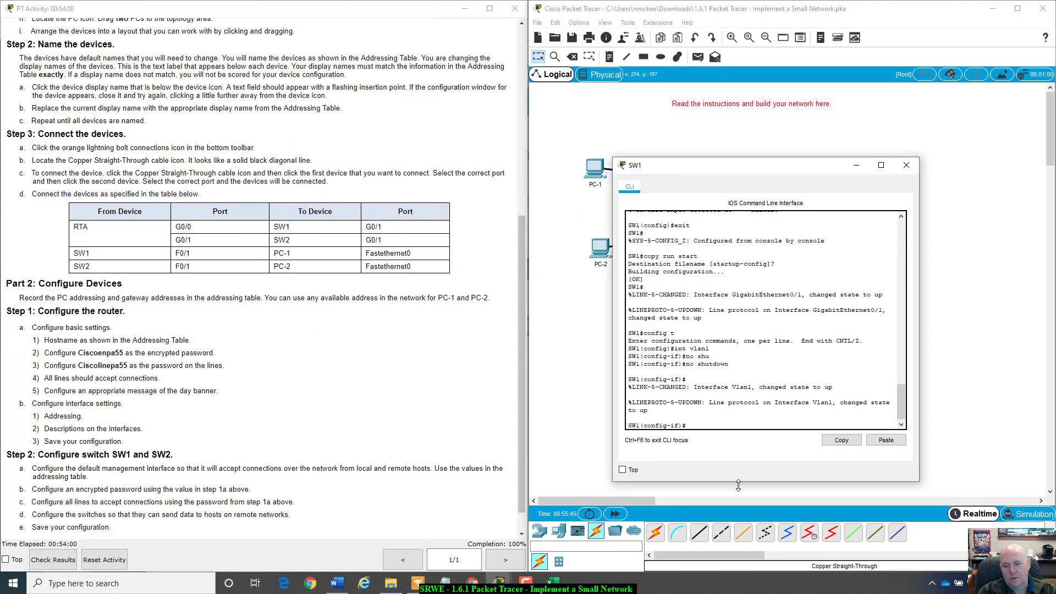
pyautogui.write('exi')
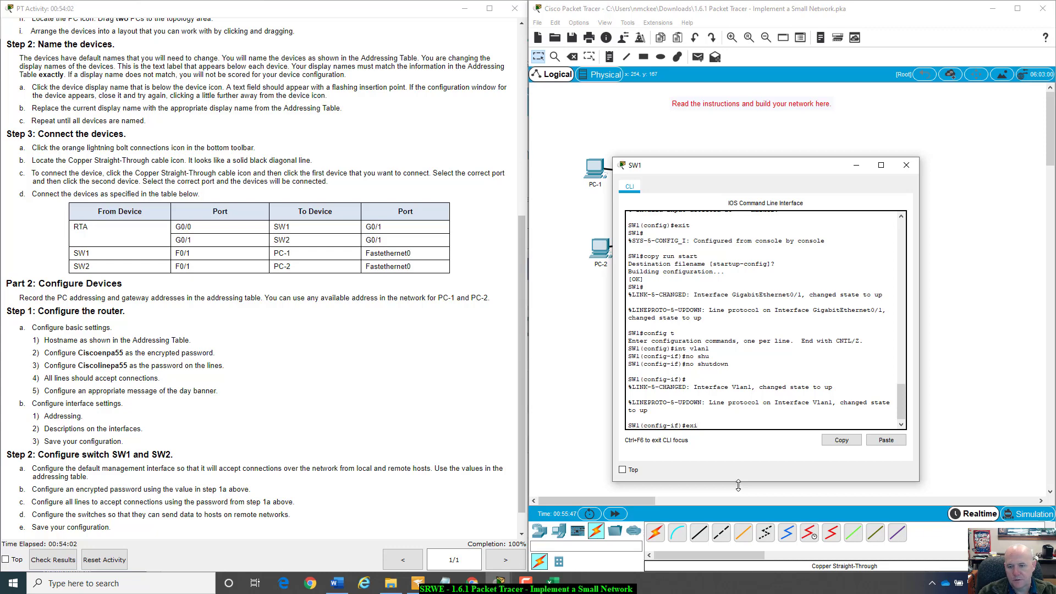
pyautogui.write('t')
pyautogui.press('Return')
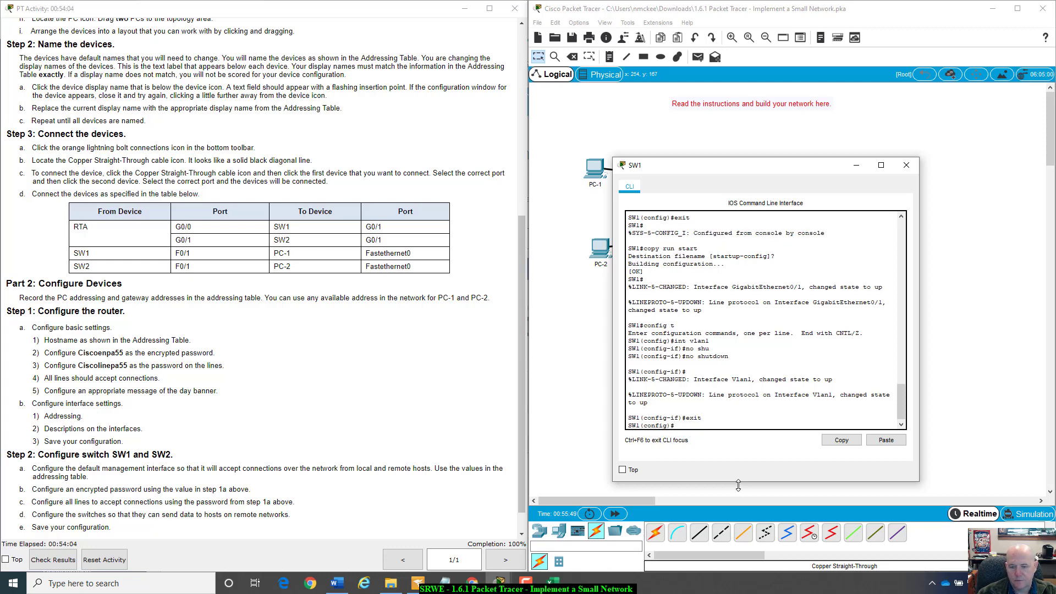
pyautogui.write('bann')
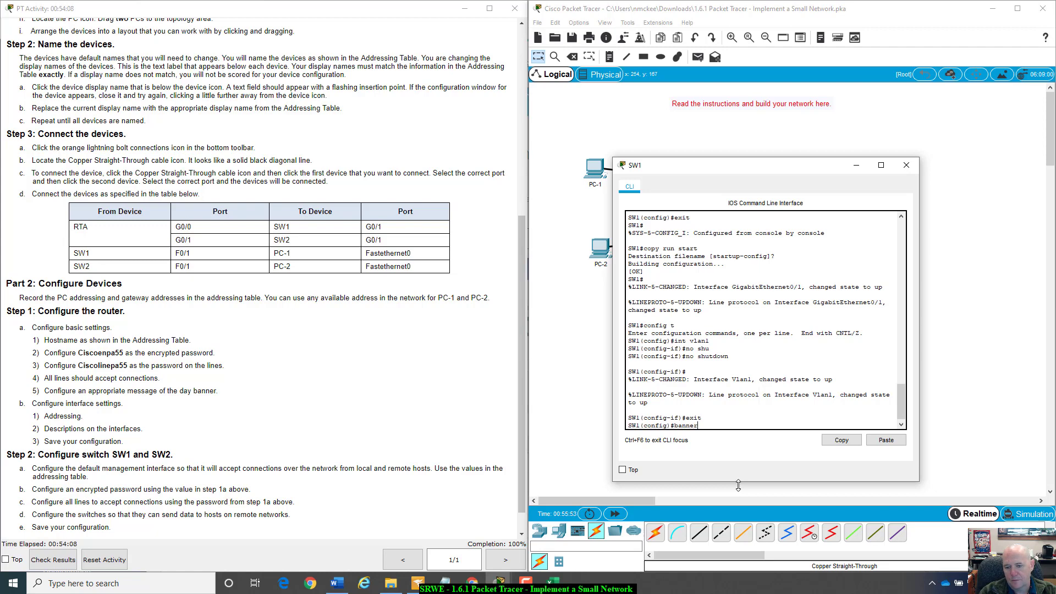
pyautogui.write('er')
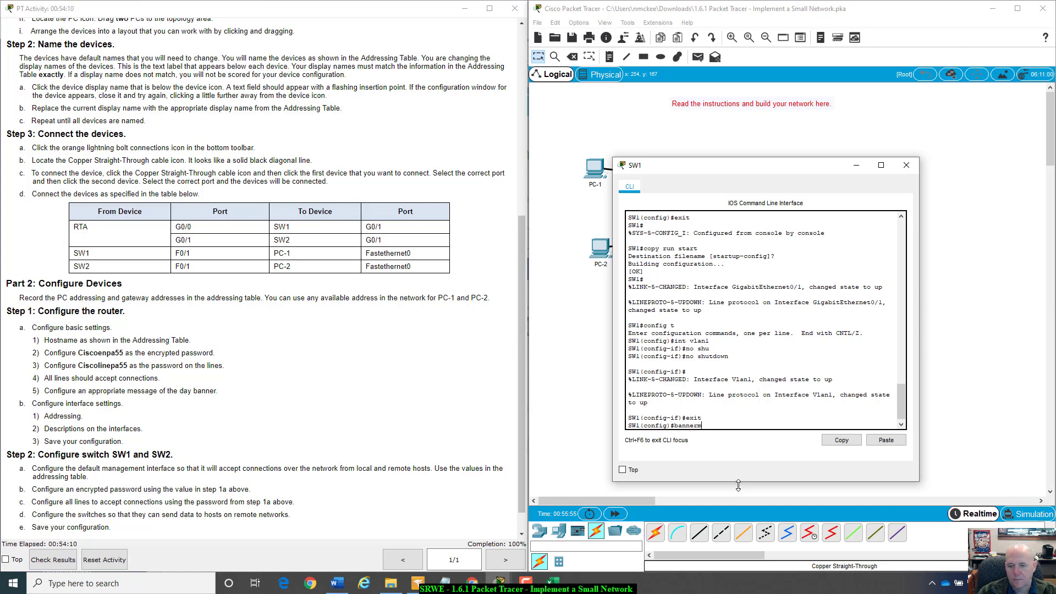
pyautogui.write(' m')
pyautogui.press('Tab')
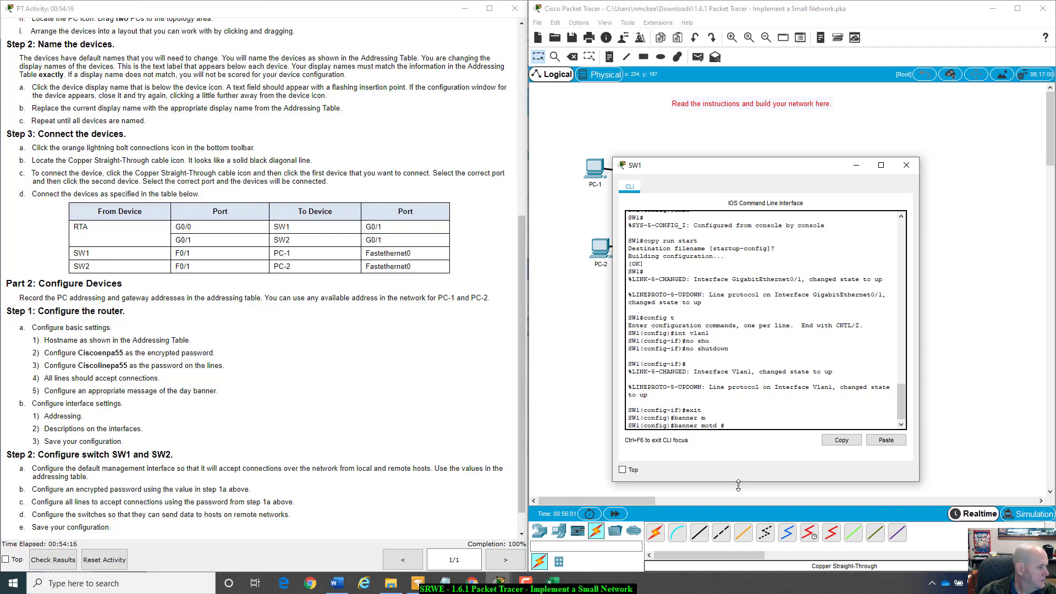
pyautogui.write('#')
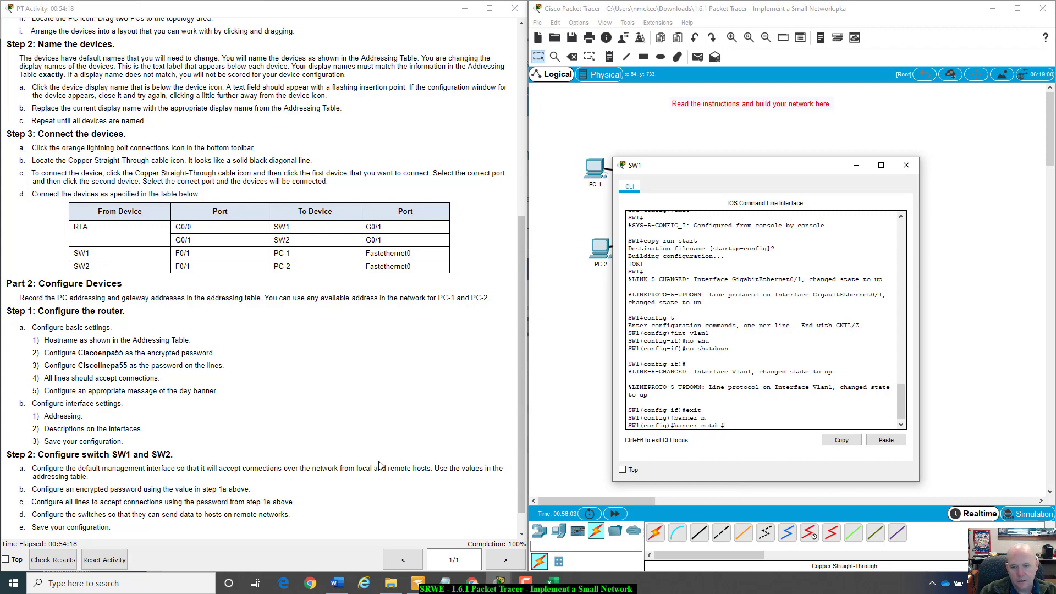
pyautogui.write('Unauthor')
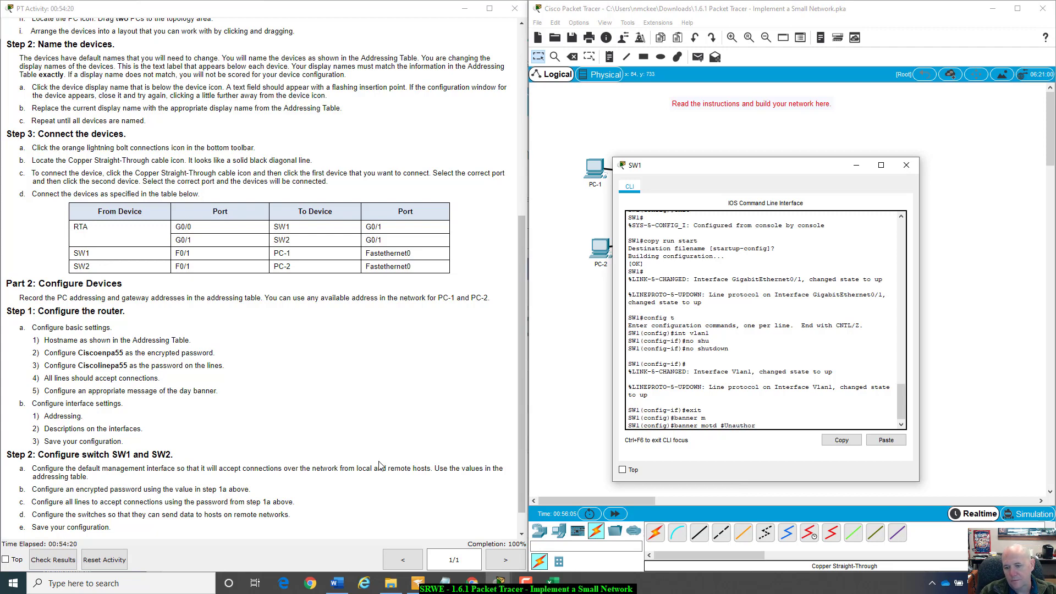
pyautogui.write('ized Access is Prohibited')
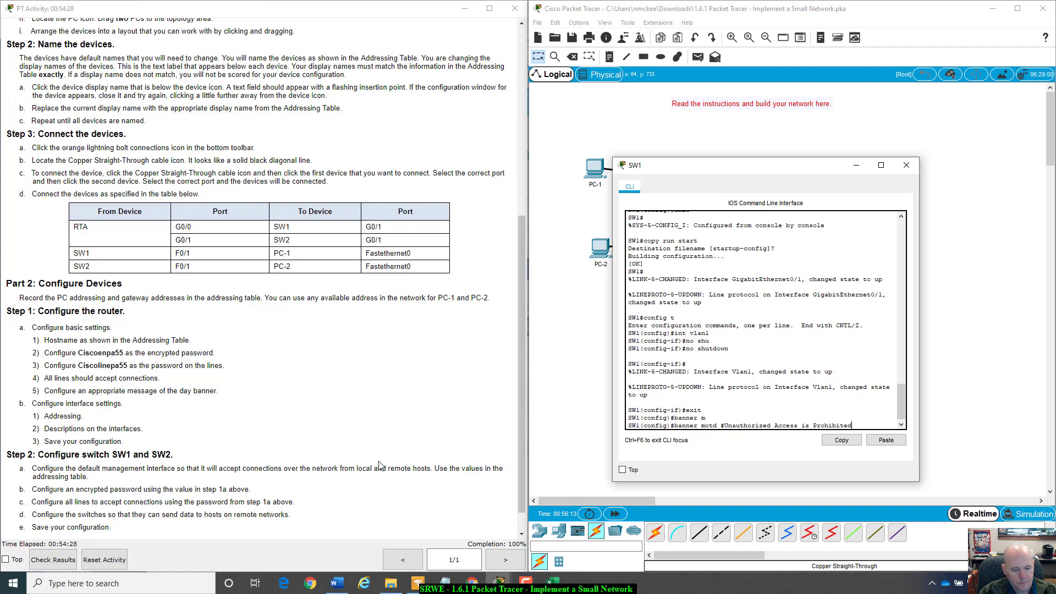
pyautogui.write('#')
pyautogui.write("'")
pyautogui.press('Return')
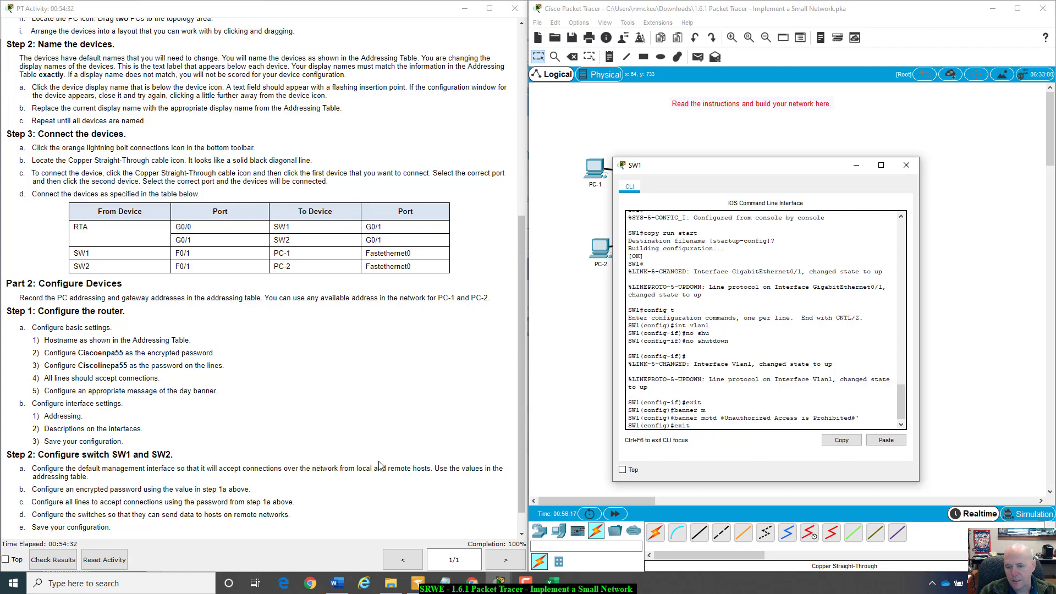
# - Exit configuration mode, copy running-config to startup-config, and close SW1's console
pyautogui.write('exit')
pyautogui.press('Return')
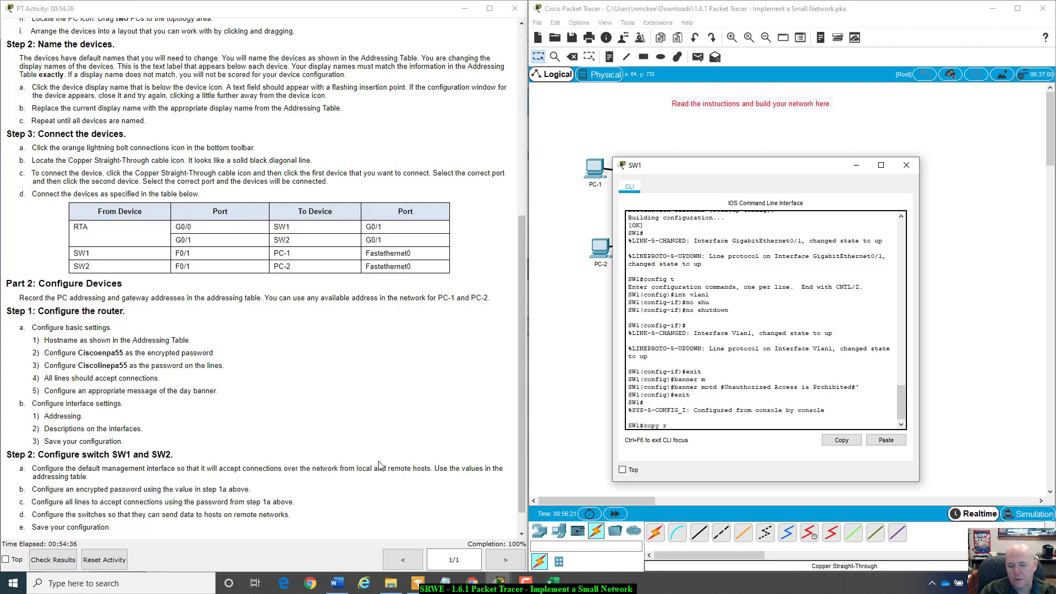
pyautogui.write('copy ru')
pyautogui.press('Tab')
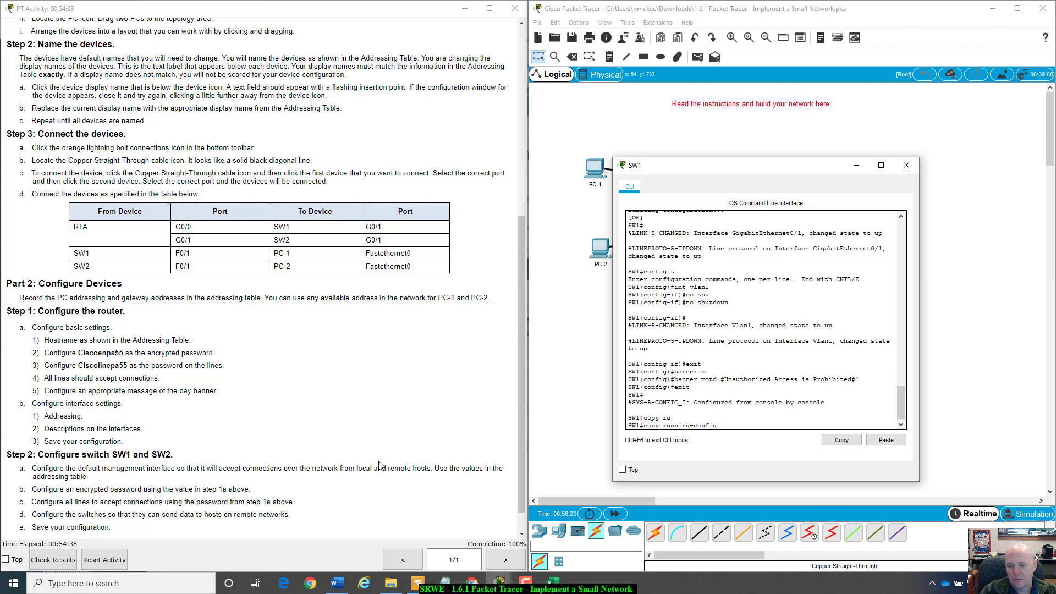
pyautogui.write('sta')
pyautogui.press('Tab')
pyautogui.press('Return')
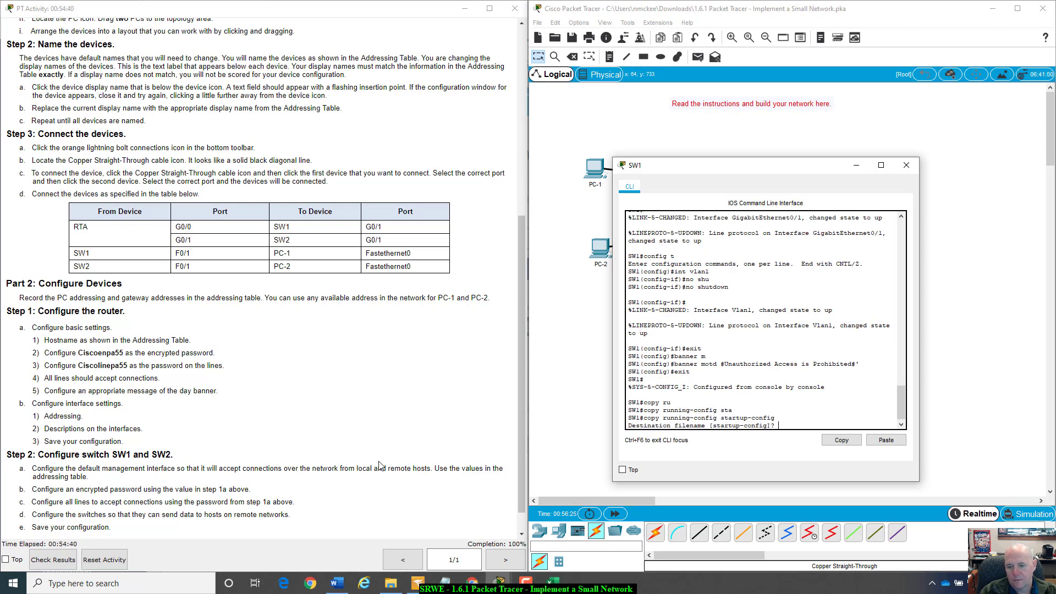
pyautogui.press('Return')
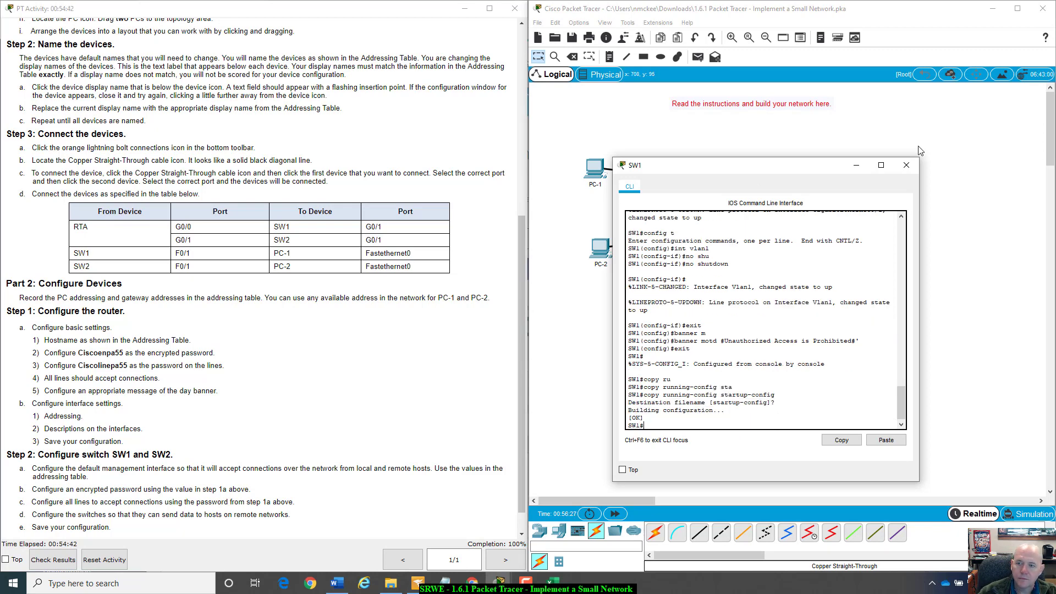
pyautogui.click(906, 165)
# - Open SW2's CLI and set the MOTD banner 'Unauthorized Access is Prohibited!' under config t
pyautogui.click(668, 248)
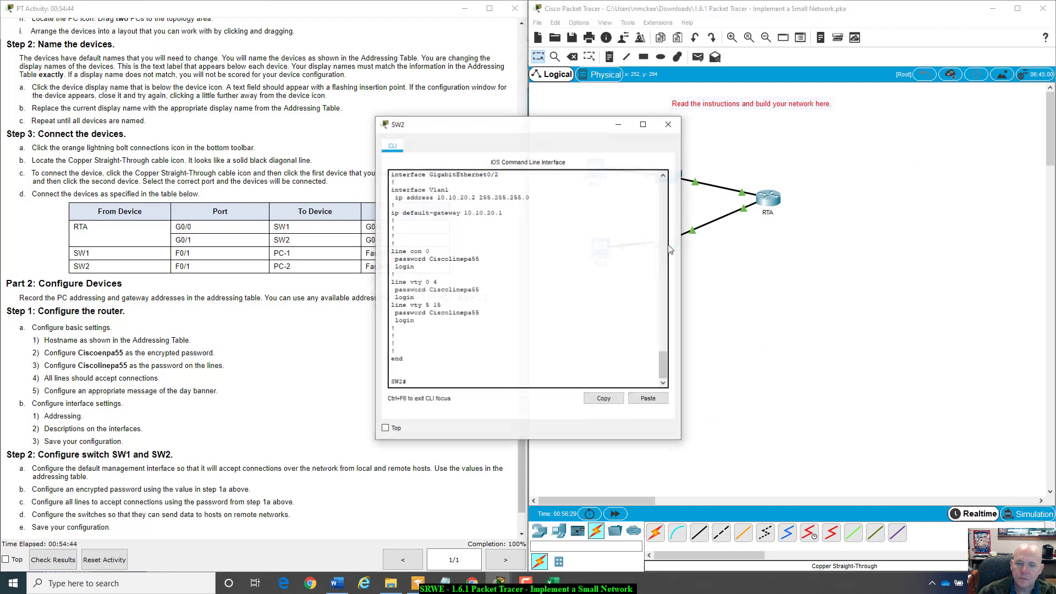
pyautogui.moveTo(522, 124); pyautogui.dragTo(807, 132)
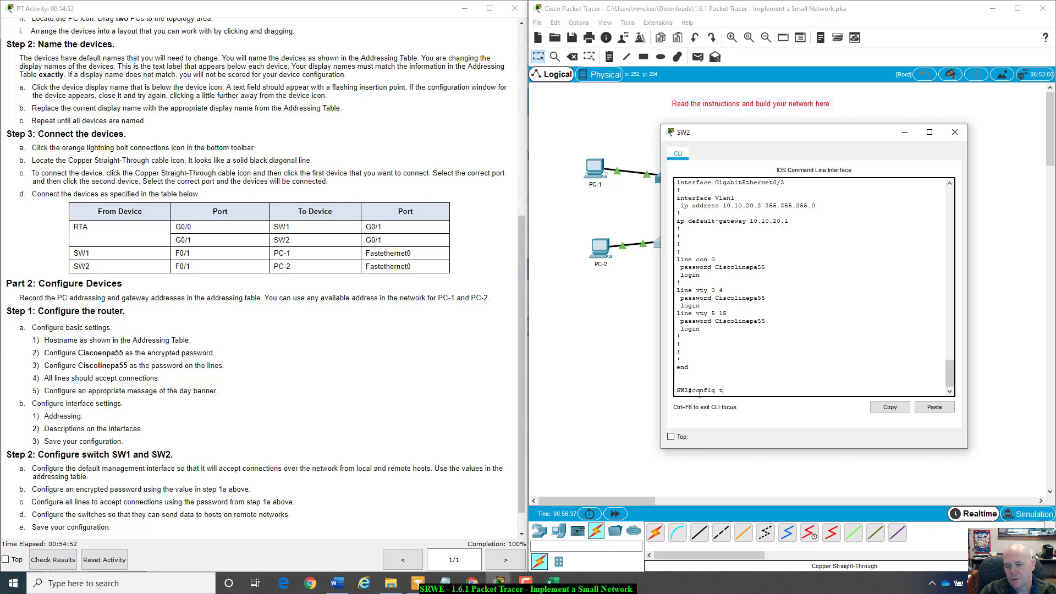
pyautogui.write('config t')
pyautogui.press('Return')
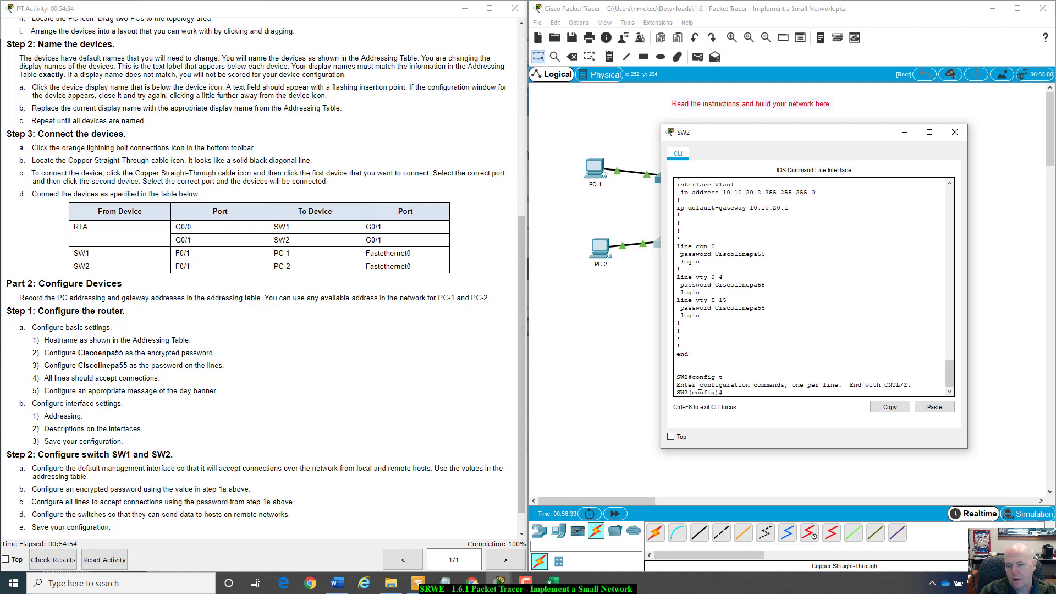
pyautogui.write('bann')
pyautogui.press('Tab')
pyautogui.write('m')
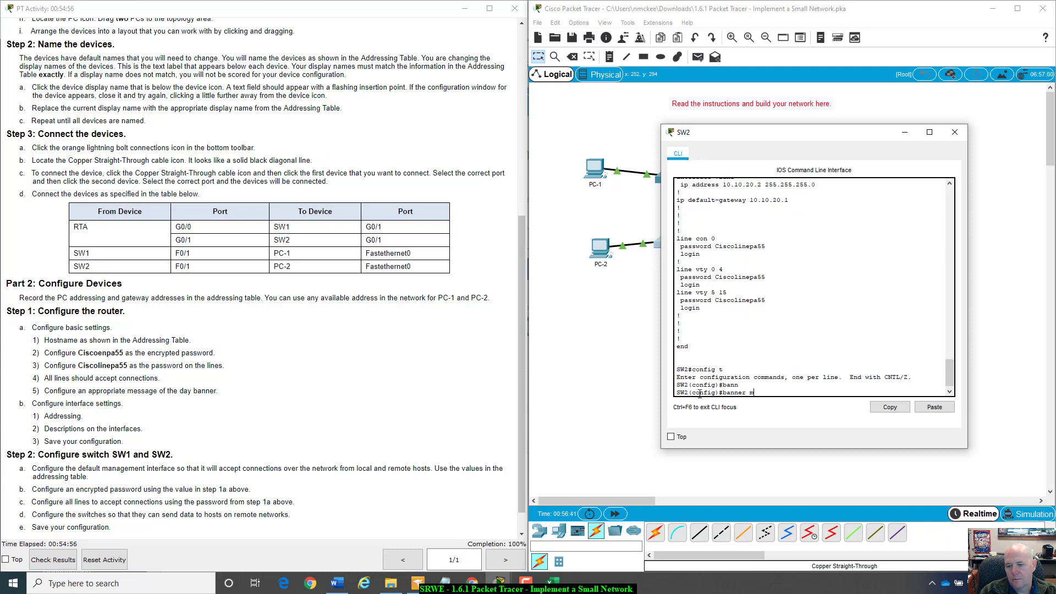
pyautogui.press('Tab')
pyautogui.write('#')
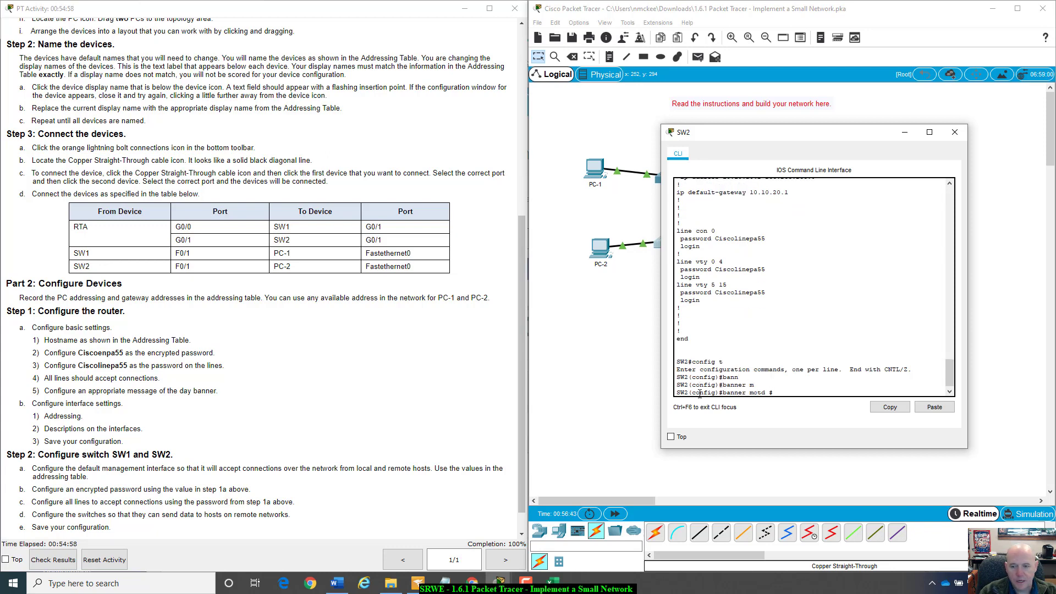
pyautogui.write('Uniu')
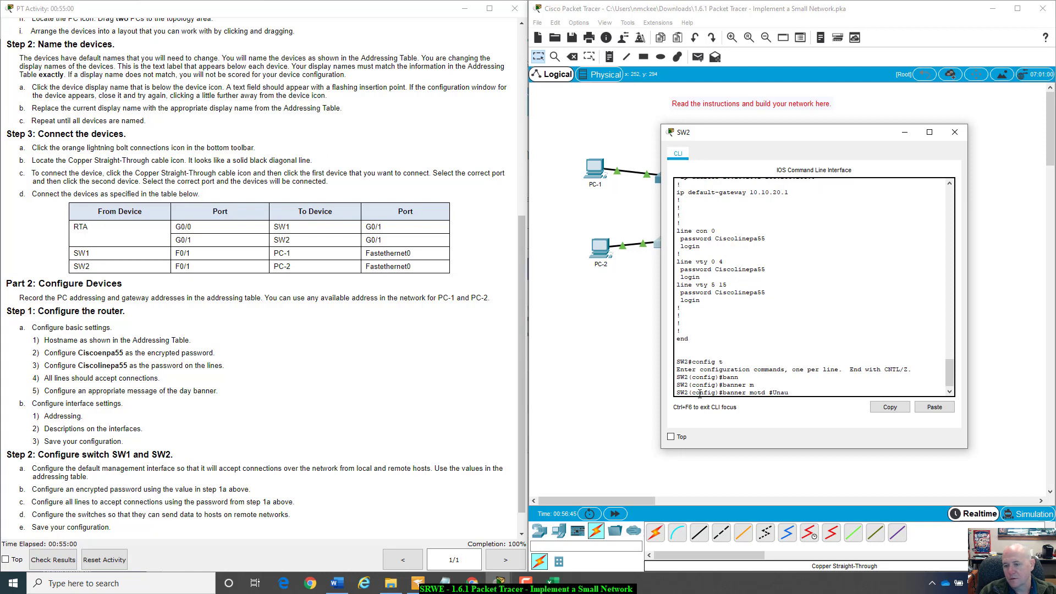
pyautogui.write('thorized Access is P')
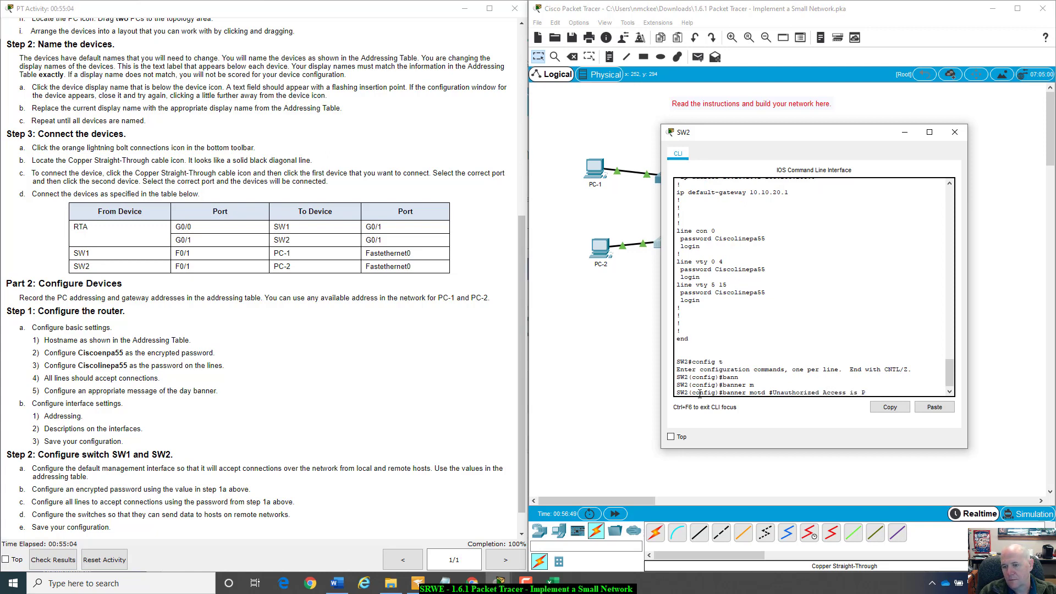
pyautogui.write('rohibited')
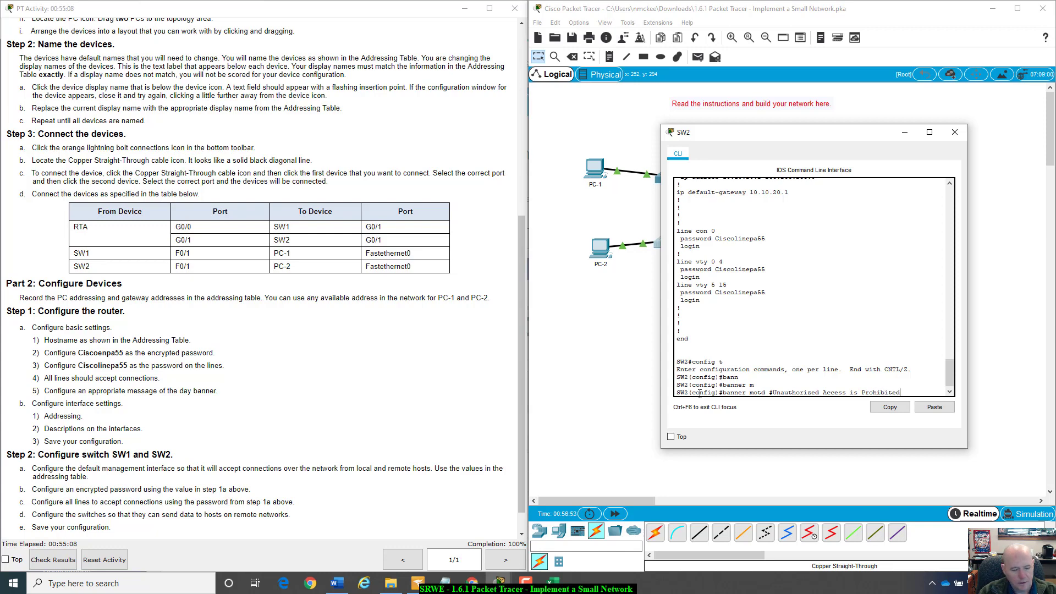
pyautogui.write('!#')
pyautogui.press('Return')
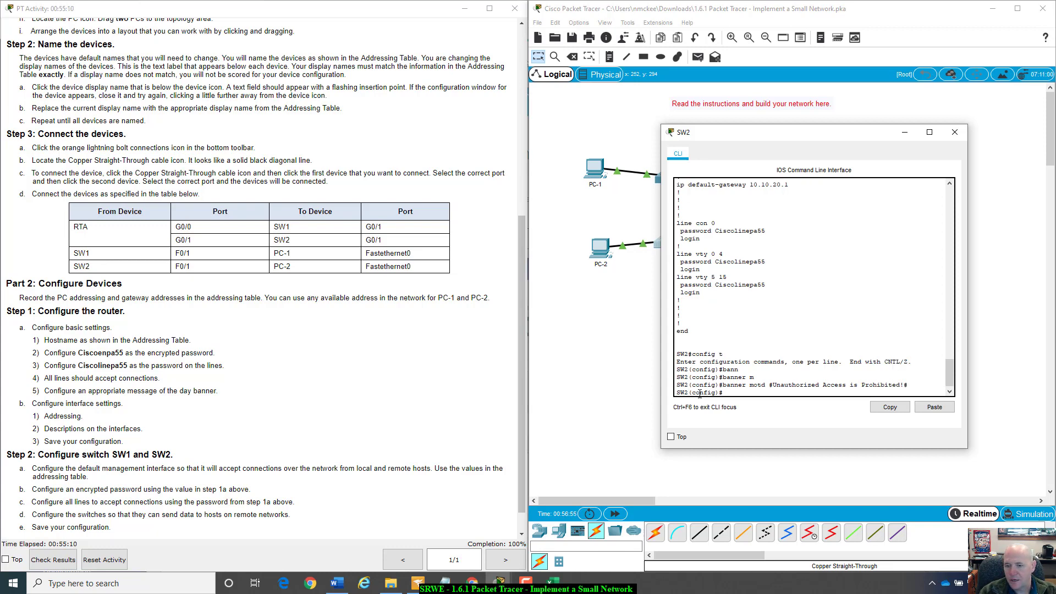
# - Exit configuration mode, run copy run start on SW2, and close its window
pyautogui.write('exit')
pyautogui.press('Return')
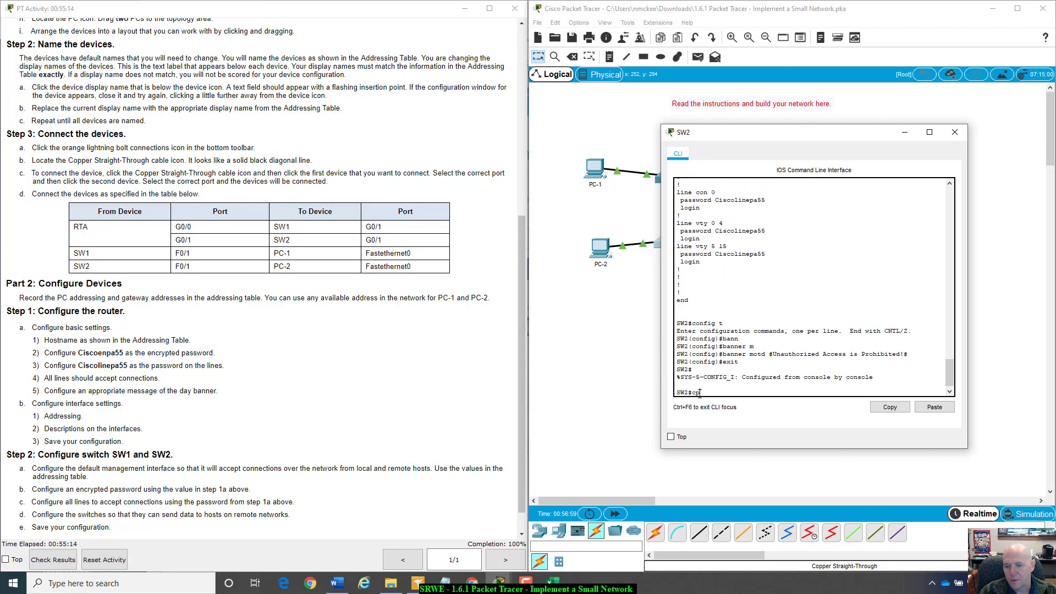
pyautogui.write('cp')
pyautogui.press('BackSpace')
pyautogui.write('o')
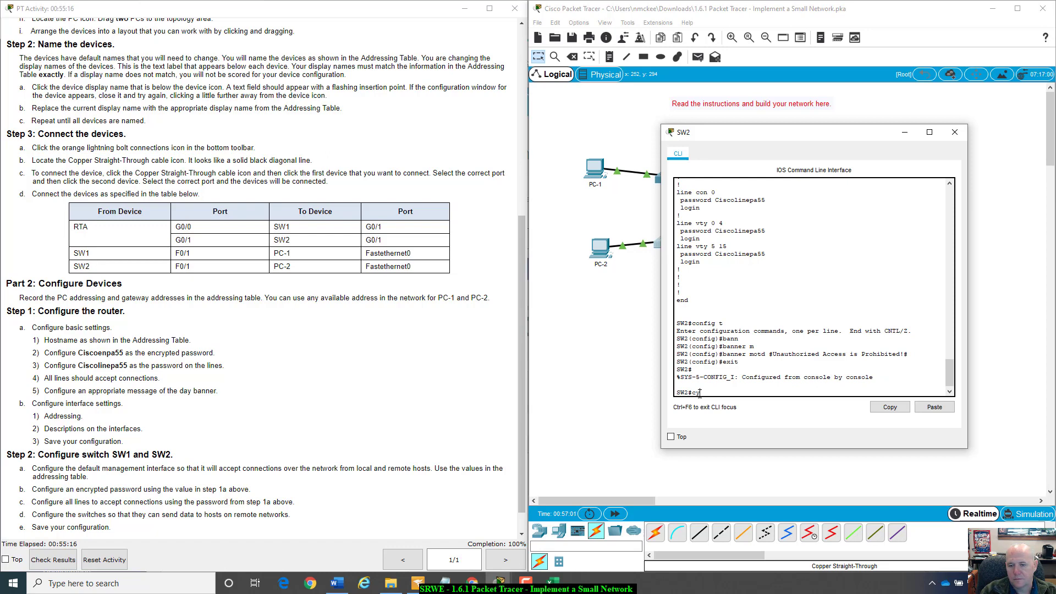
pyautogui.write('py ')
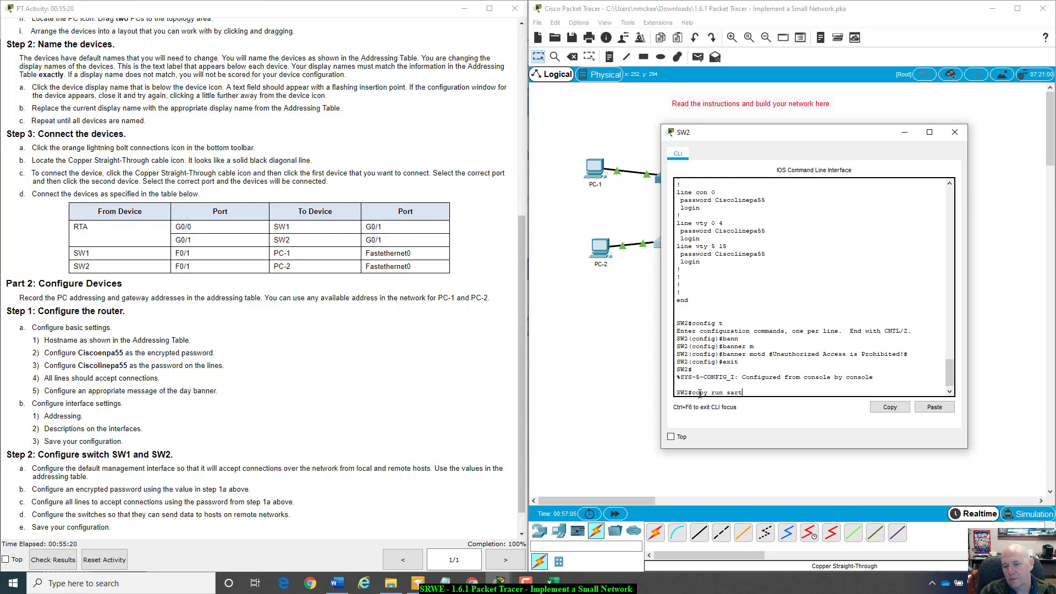
pyautogui.write('run start')
pyautogui.press('Return')
pyautogui.press('Return')
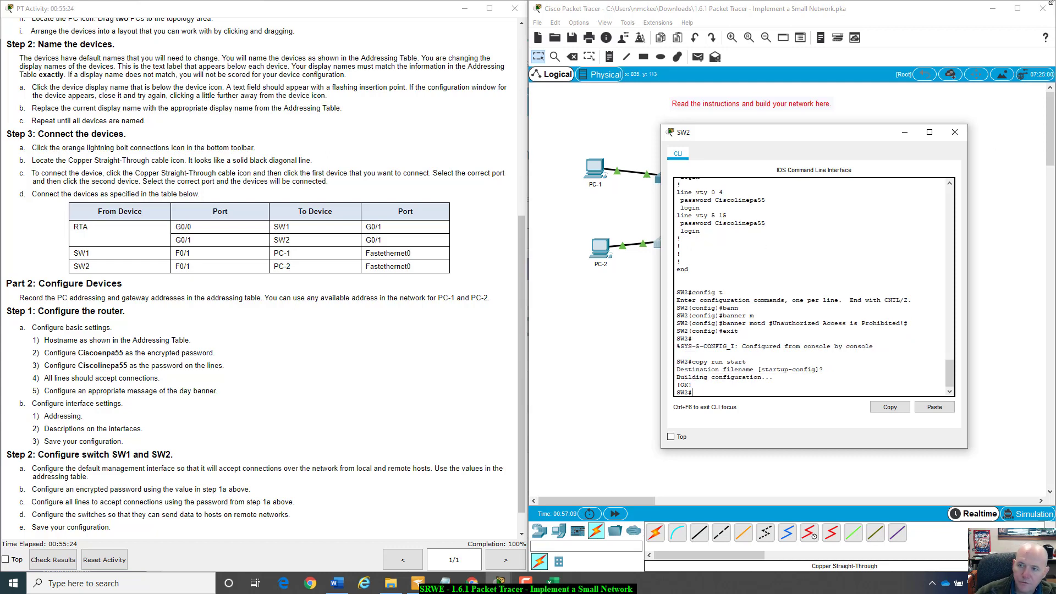
pyautogui.click(955, 133)
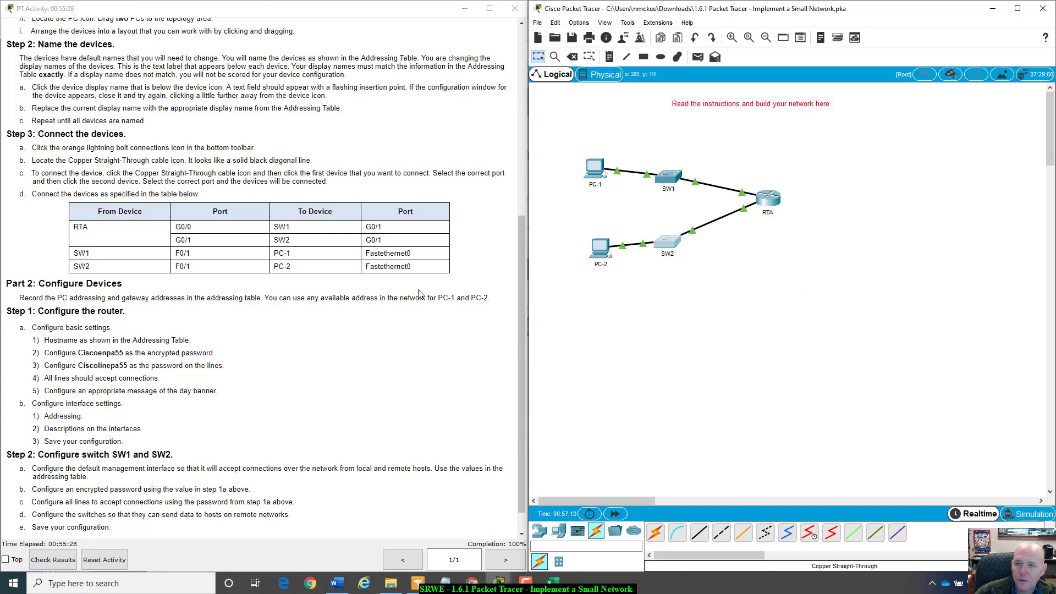
# - Open RTA's console session and submit three empty password attempts after the banner
pyautogui.click(770, 199)
pyautogui.moveTo(538, 136); pyautogui.dragTo(792, 147)
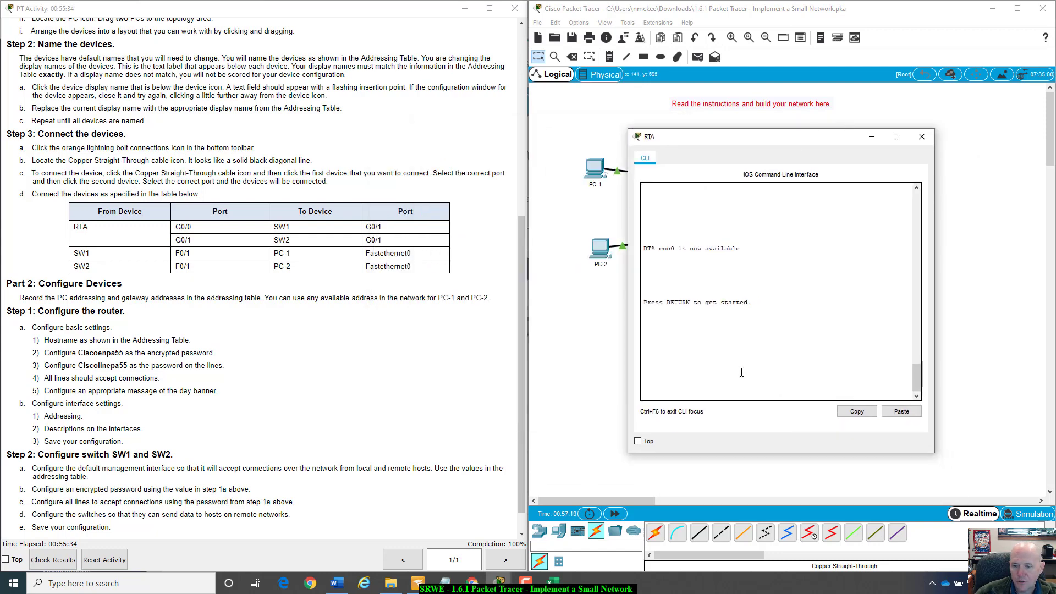
pyautogui.press('Return')
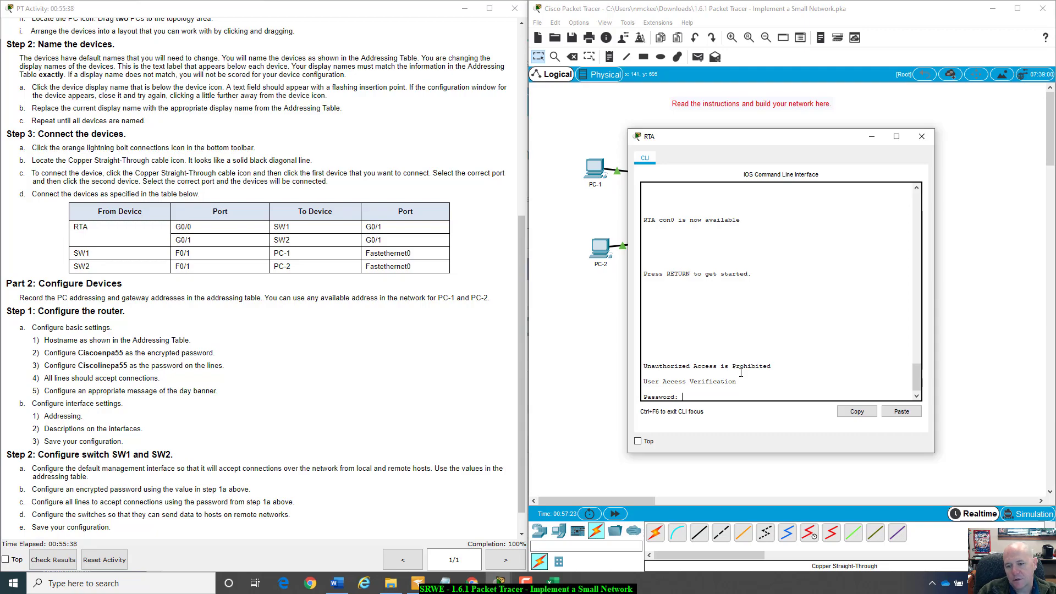
pyautogui.press('Return')
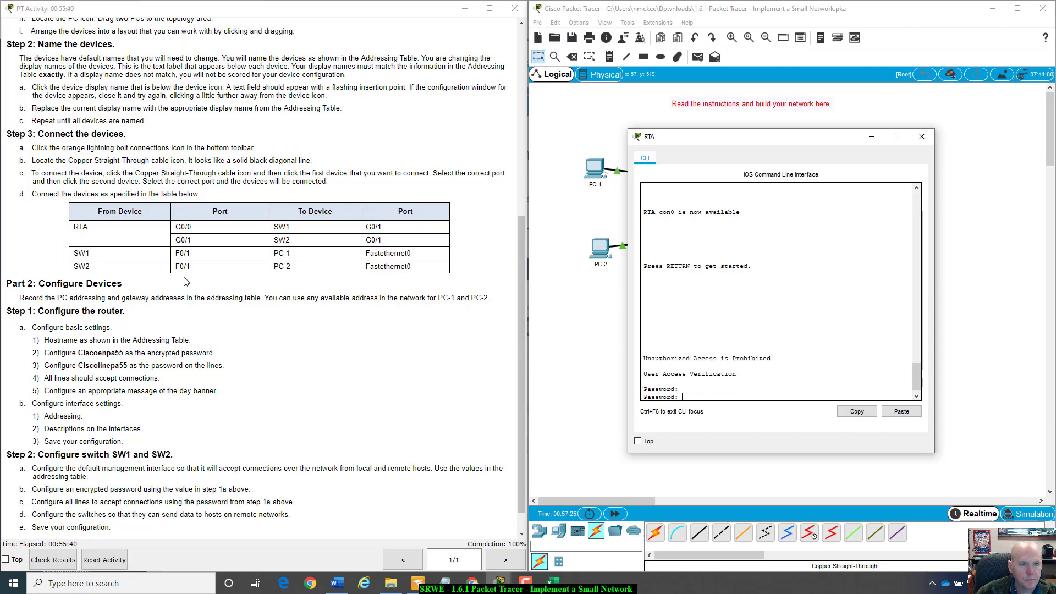
pyautogui.scroll(5, 191, 275)
pyautogui.scroll(-6, 192, 275)
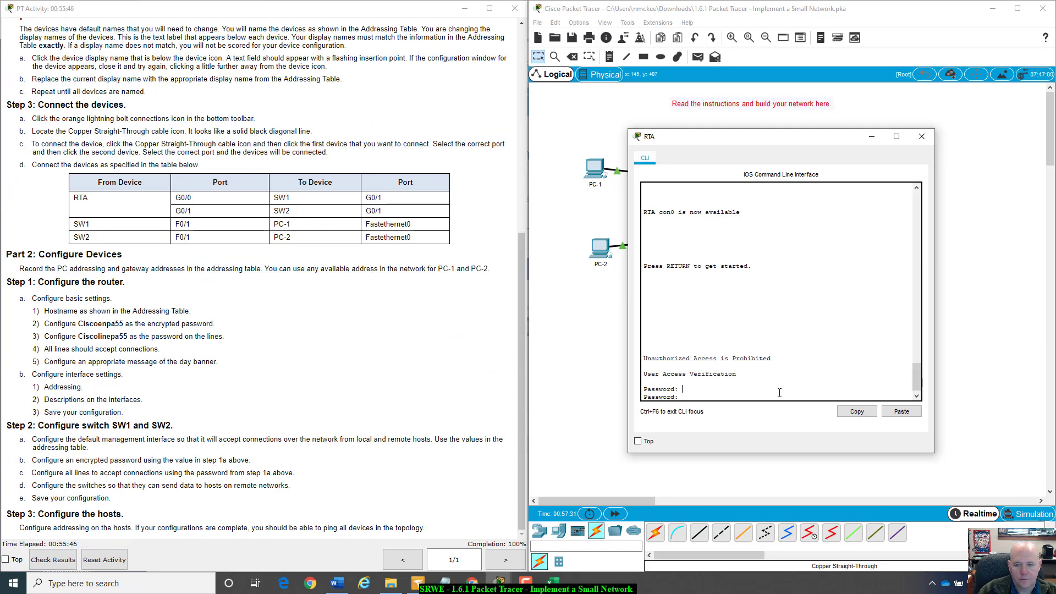
pyautogui.press('Return')
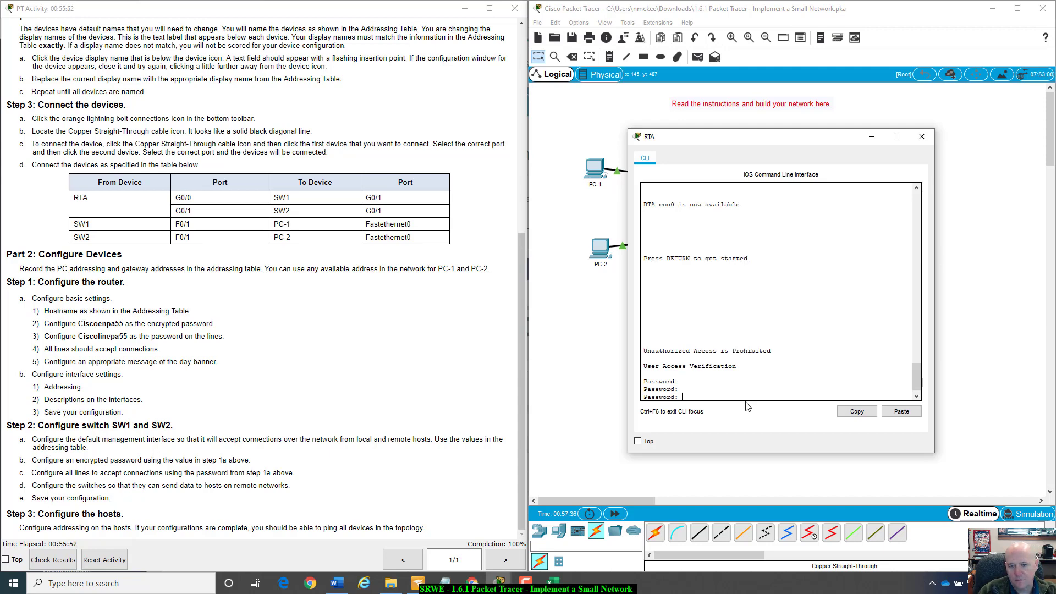
pyautogui.press('Return')
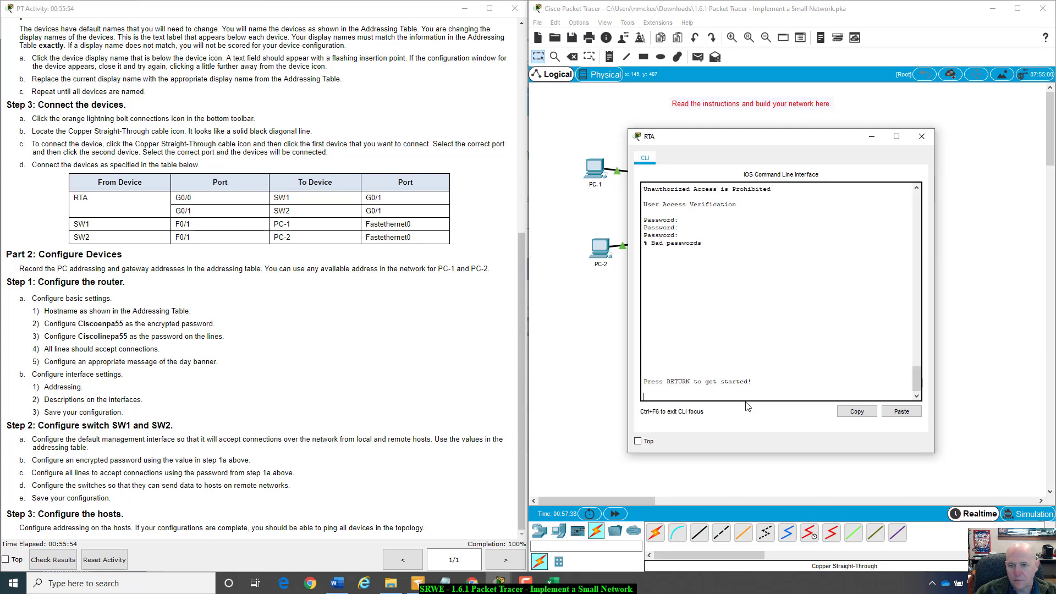
# - Restart the RTA session and highlight the Unauthorized Access is Prohibited banner
pyautogui.press('Return')
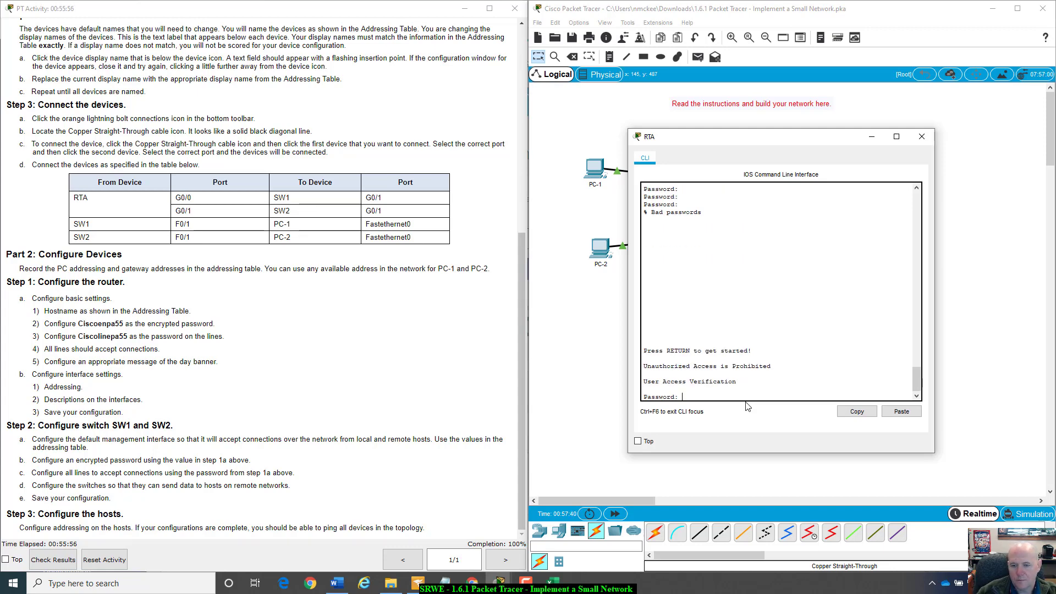
pyautogui.moveTo(787, 366); pyautogui.dragTo(710, 391)
pyautogui.click(709, 393)
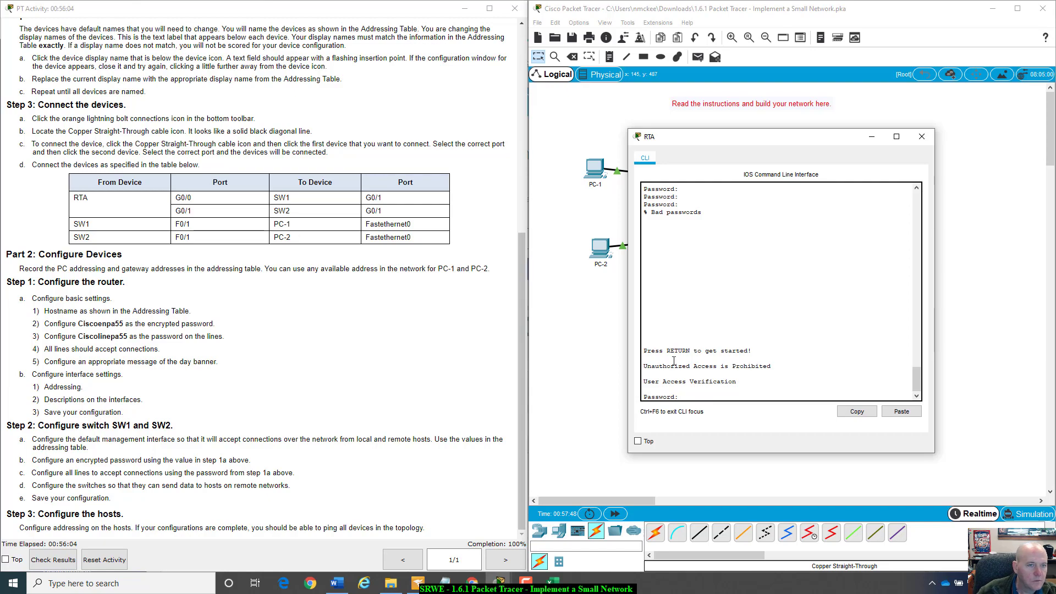
pyautogui.scroll(3, 245, 216)
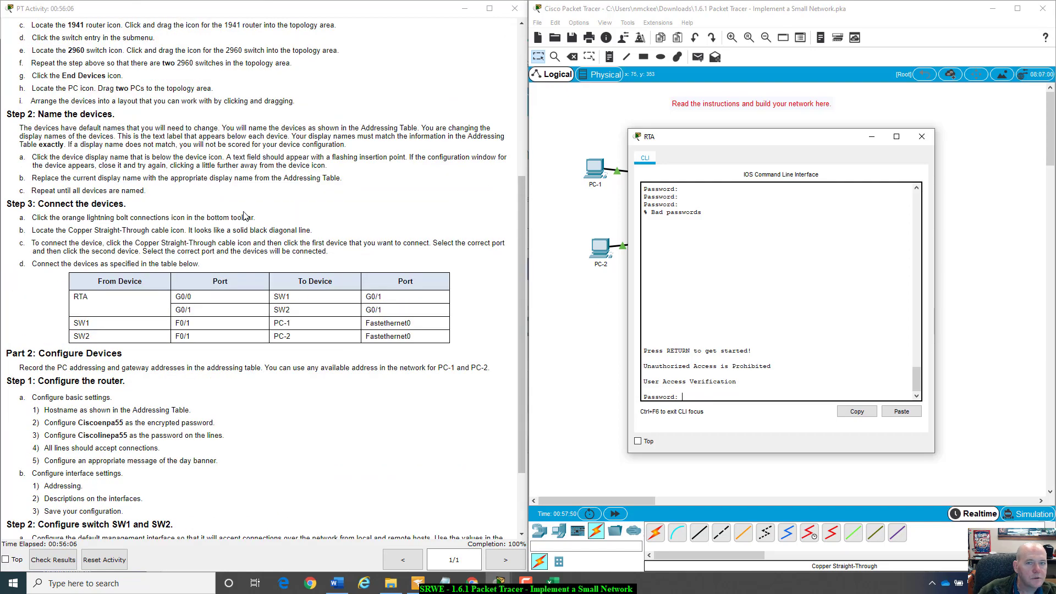
# - Review the router instructions, then submit two more empty passwords until RTA shows a fresh prompt
pyautogui.scroll(3, 245, 216)
pyautogui.scroll(4, 73, 149)
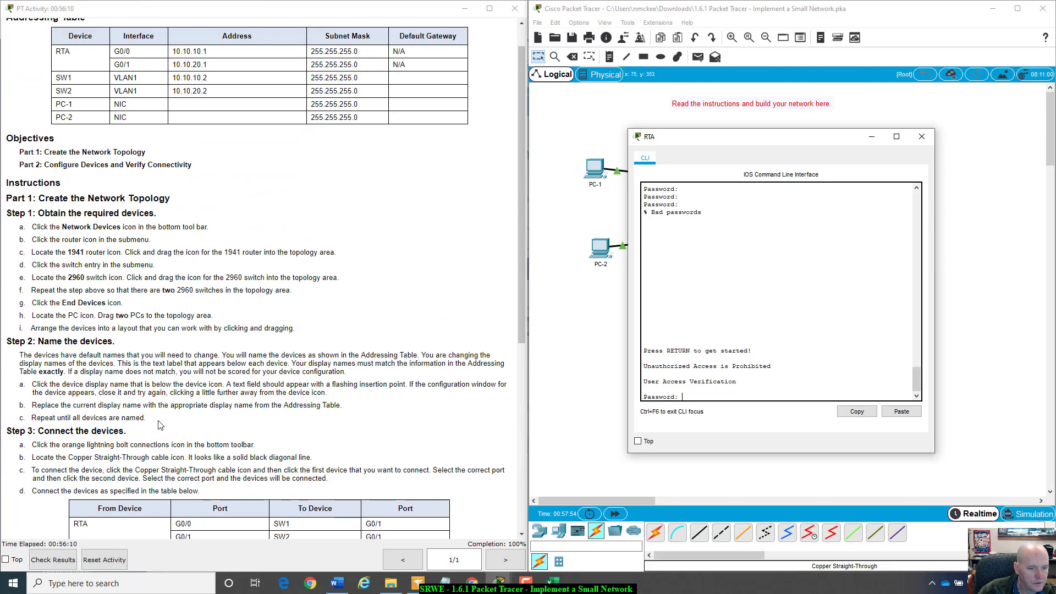
pyautogui.scroll(-3, 165, 429)
pyautogui.scroll(-5, 172, 429)
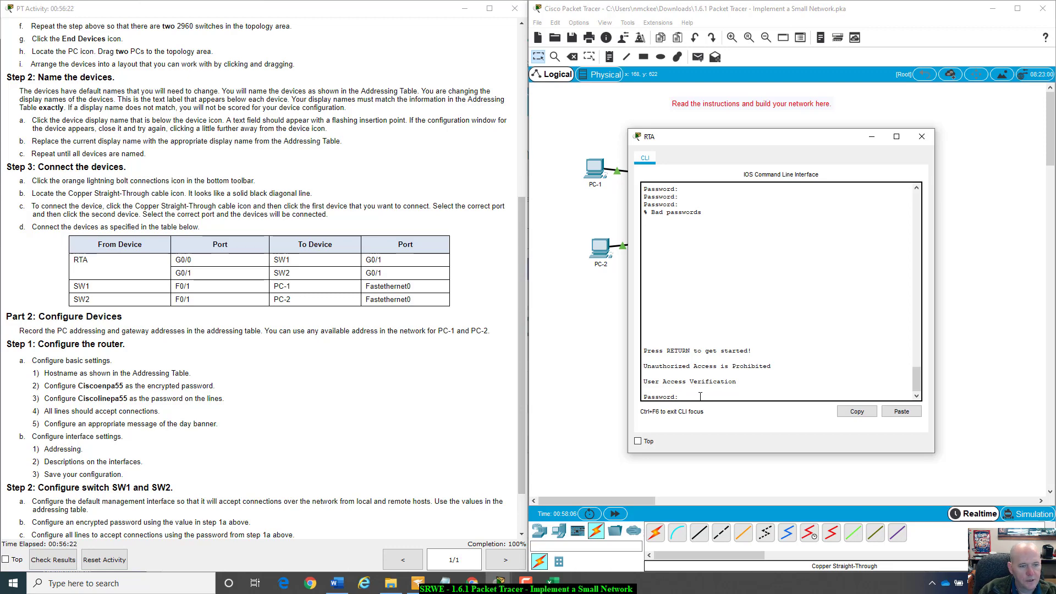
pyautogui.press('Return')
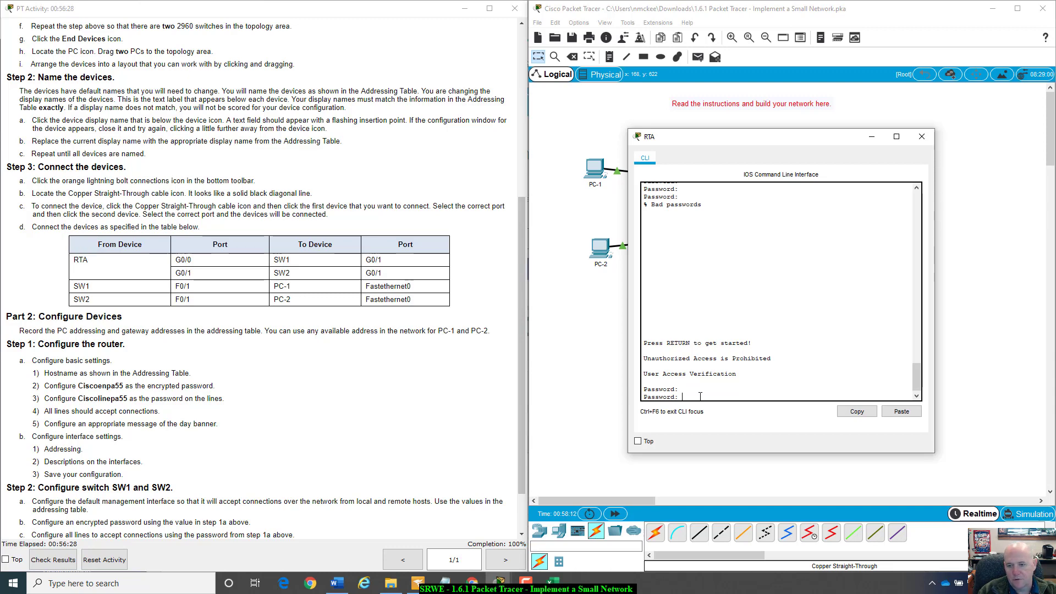
pyautogui.press('Return')
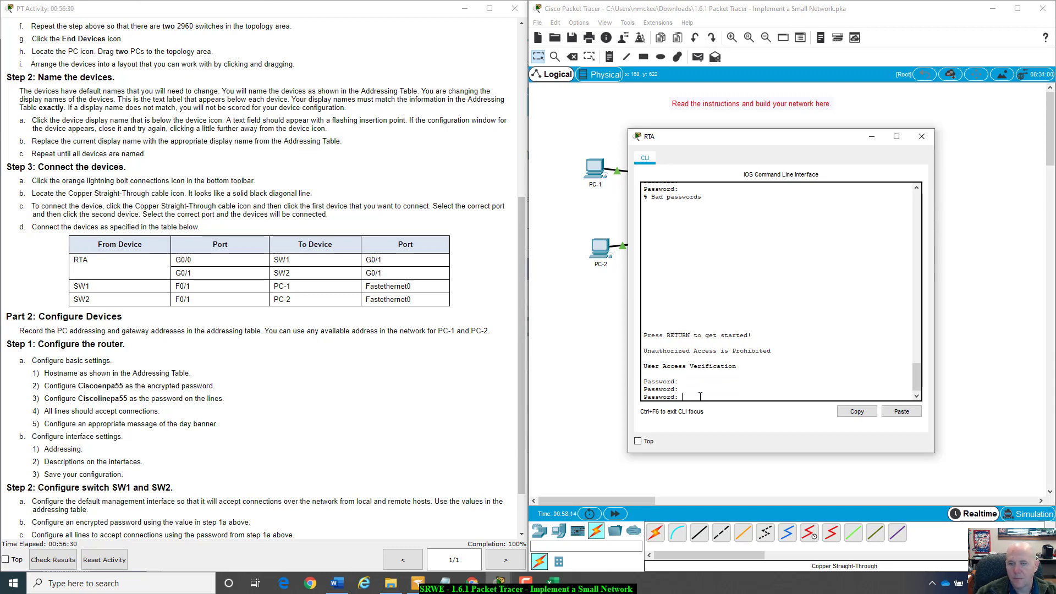
pyautogui.moveTo(729, 141); pyautogui.dragTo(718, 142)
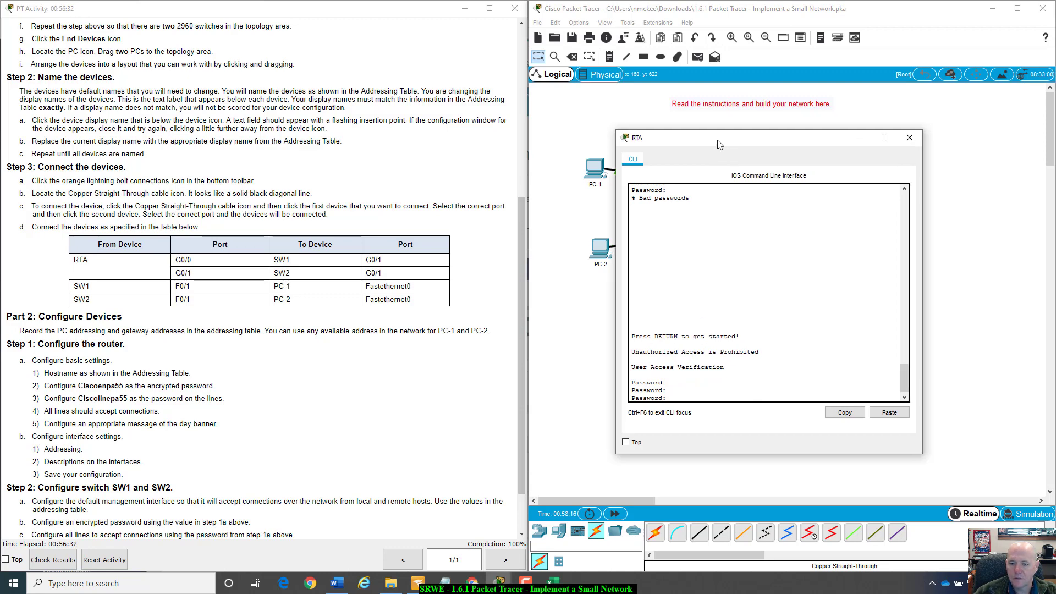
pyautogui.press('Return')
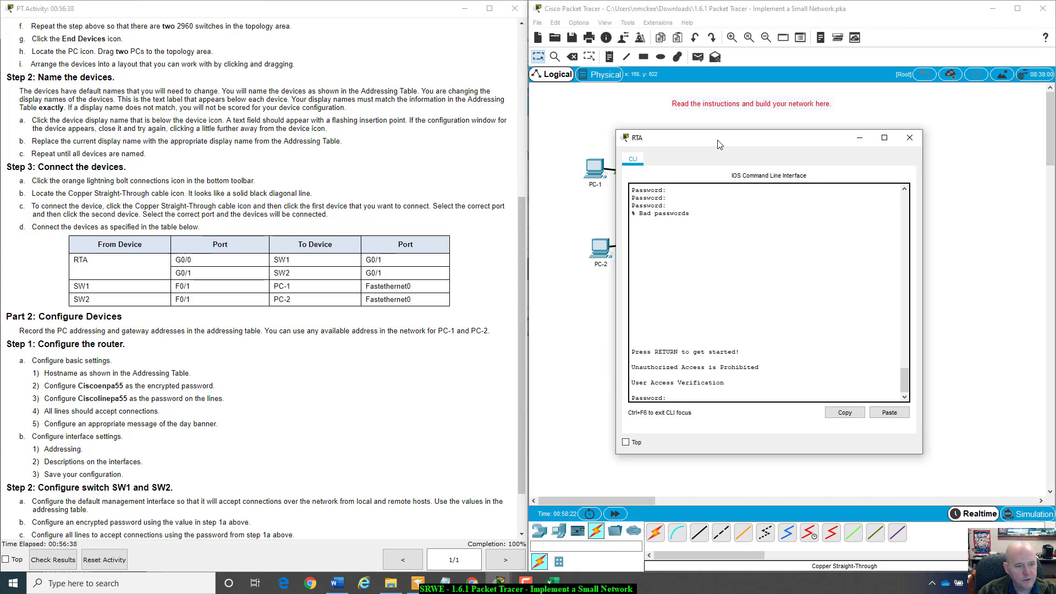
# - Log in to RTA with the console line password, try the misspelled 'enble', then reopen SW1
pyautogui.press('Return')
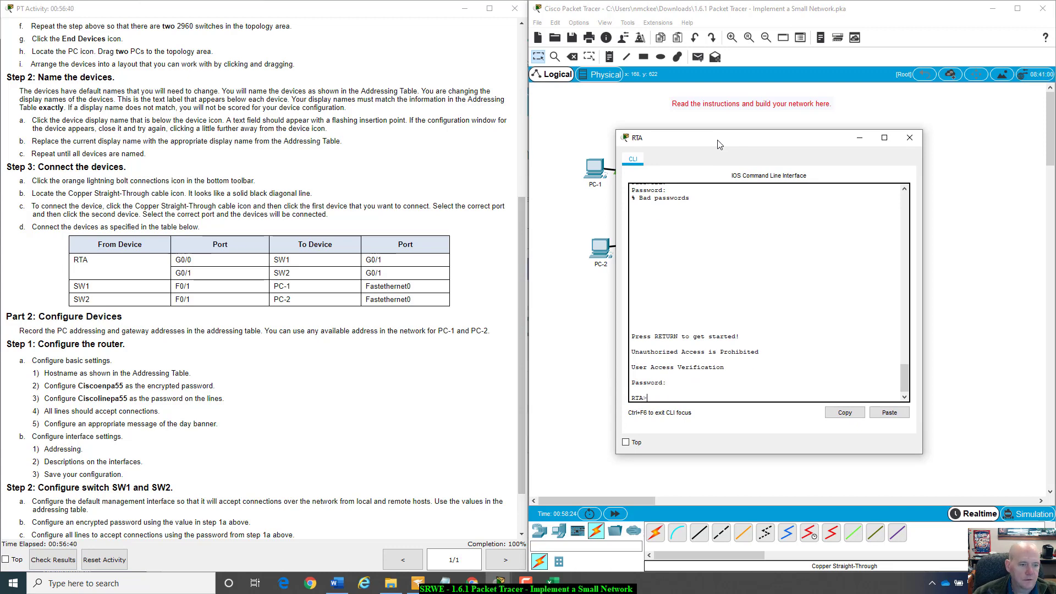
pyautogui.moveTo(77, 398); pyautogui.dragTo(128, 398)
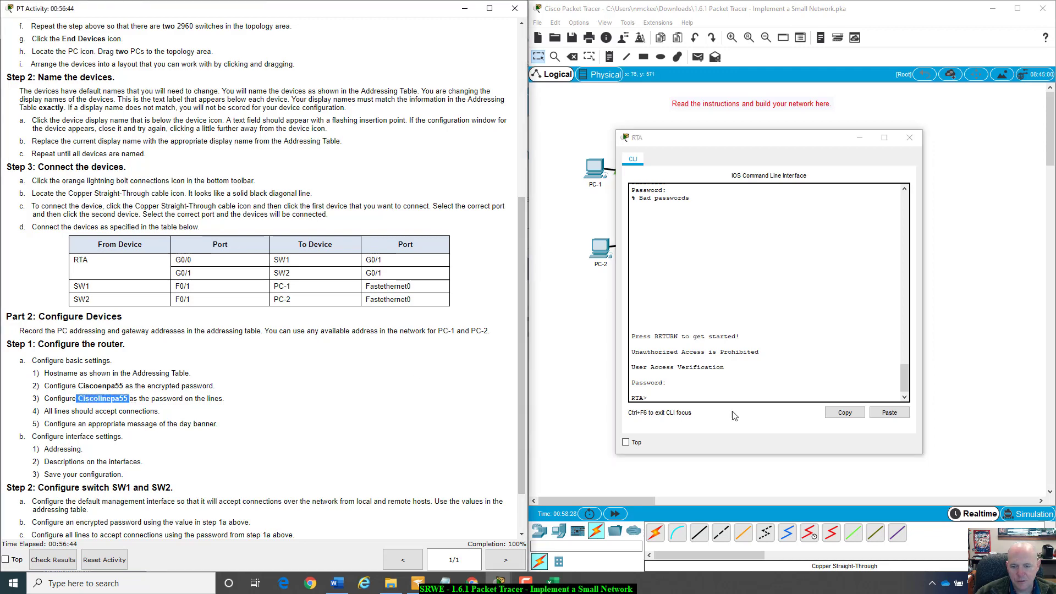
pyautogui.click(670, 396)
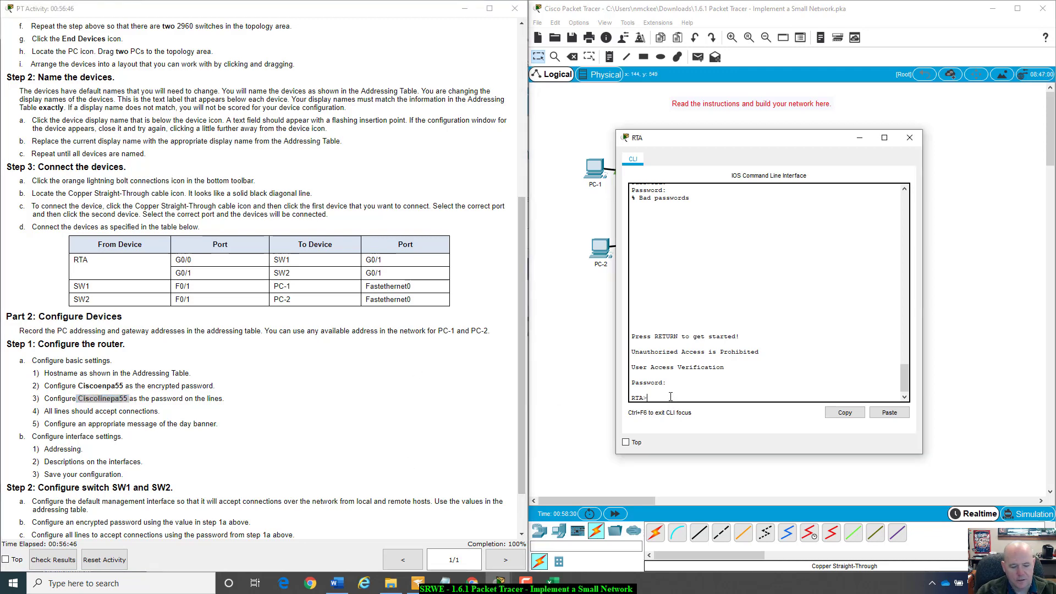
pyautogui.write('enble')
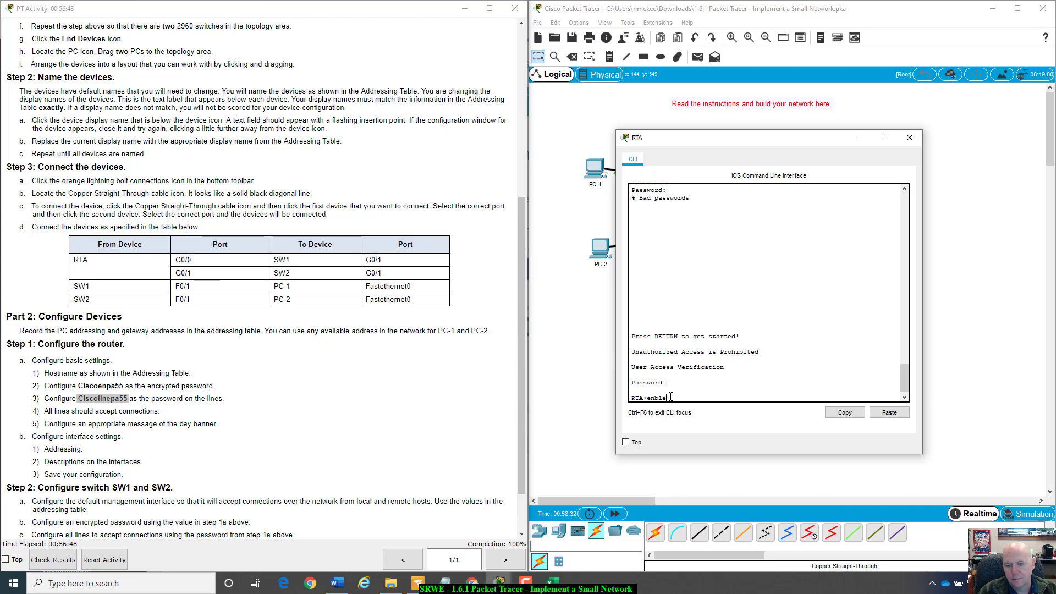
pyautogui.press('Return')
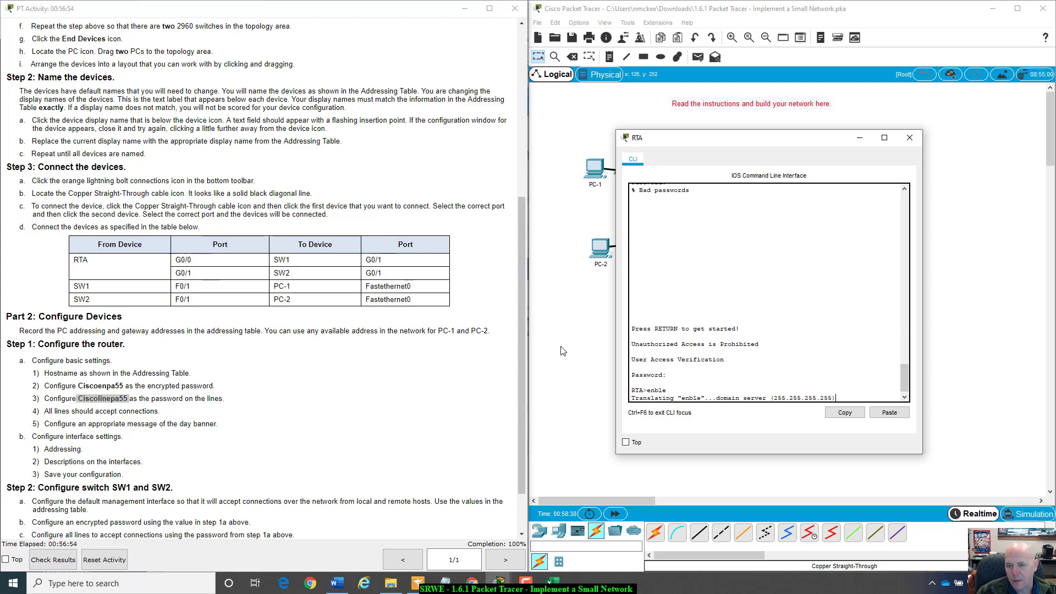
pyautogui.moveTo(795, 143); pyautogui.dragTo(894, 292)
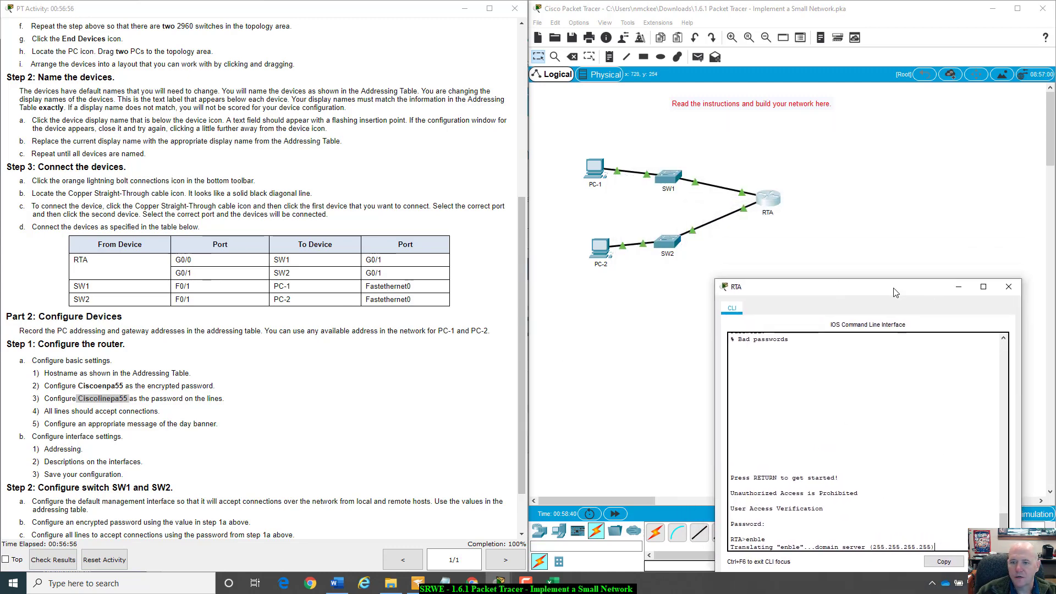
pyautogui.click(674, 178)
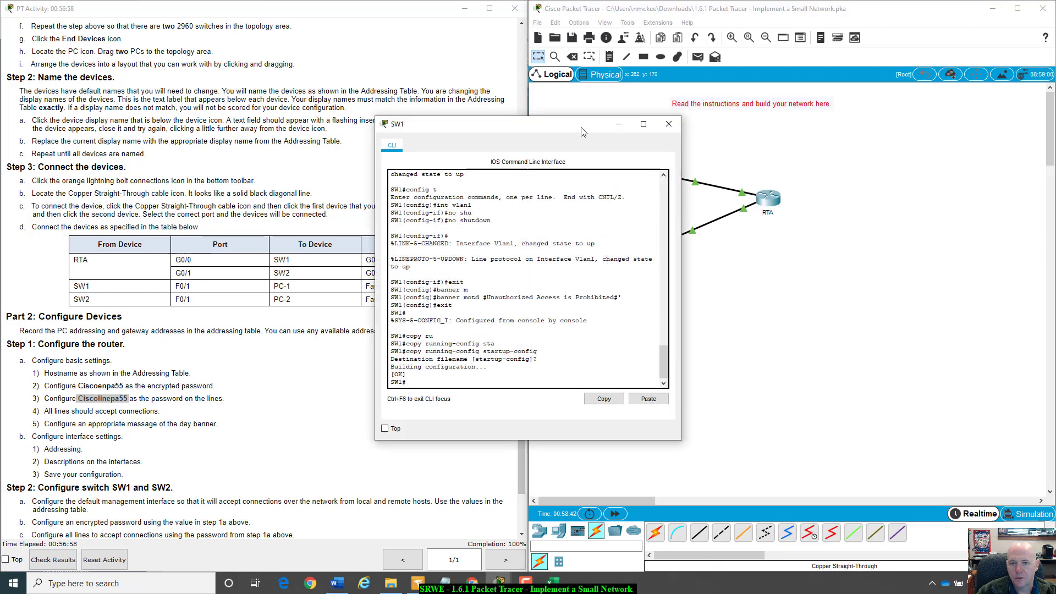
# - Run show run on SW1 and check the hostname and encrypted enable secret lines
pyautogui.moveTo(583, 132); pyautogui.dragTo(816, 173)
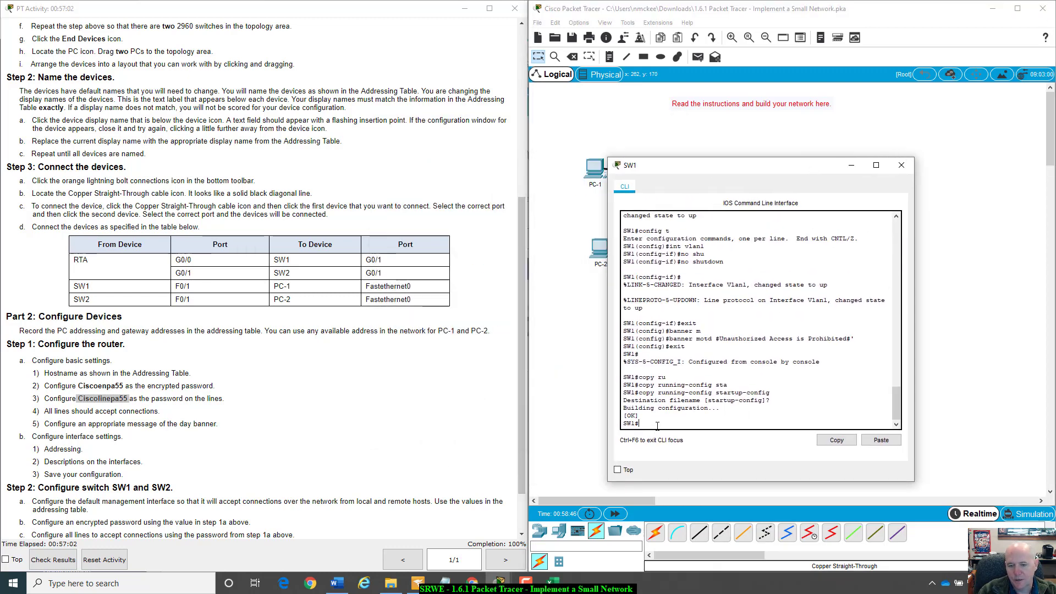
pyautogui.write('show')
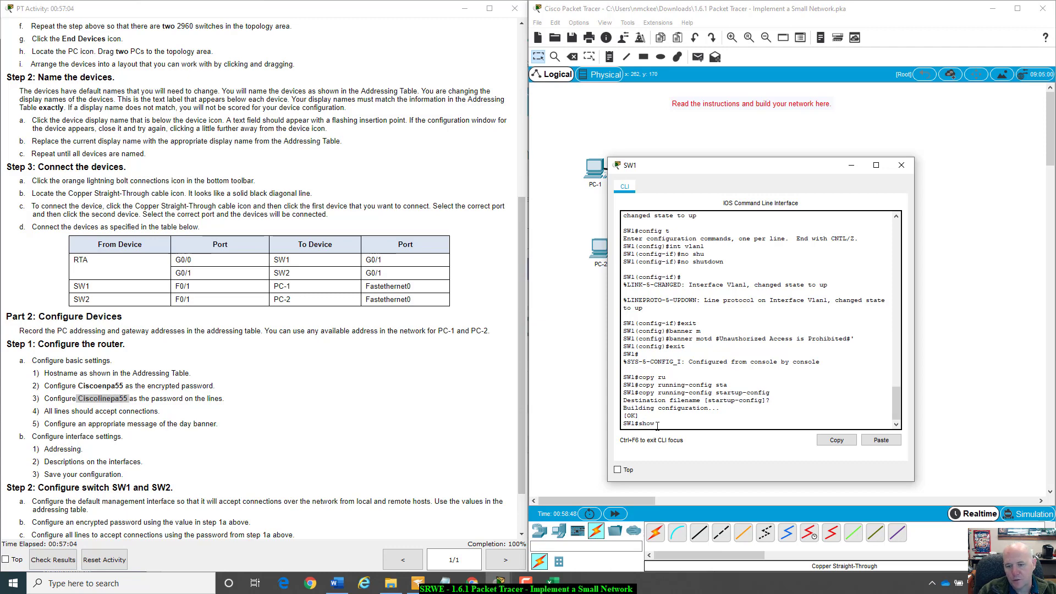
pyautogui.write(' run')
pyautogui.press('Return')
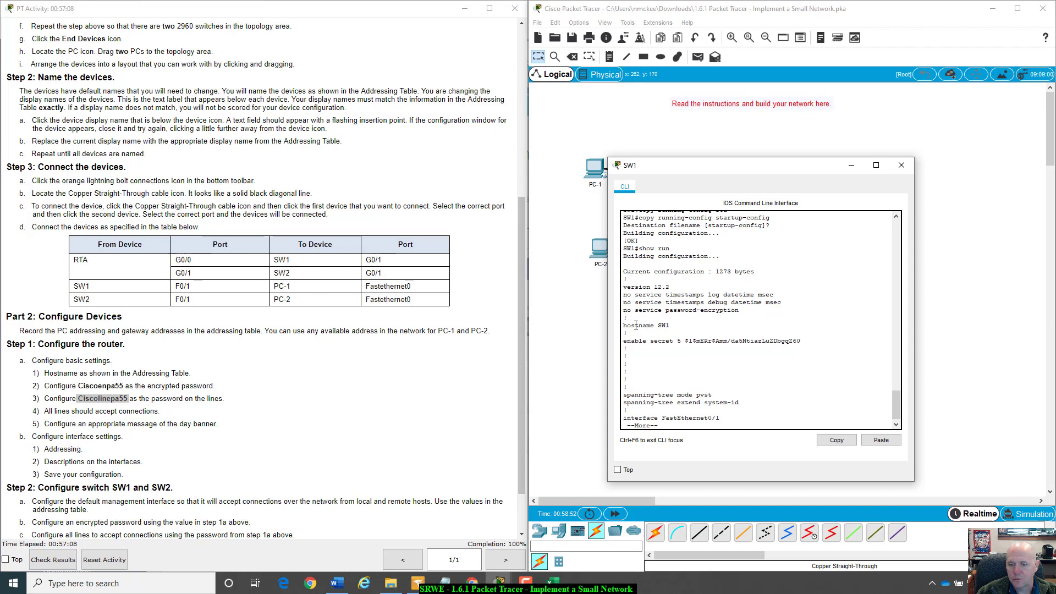
pyautogui.moveTo(651, 326); pyautogui.dragTo(808, 342)
pyautogui.click(672, 328)
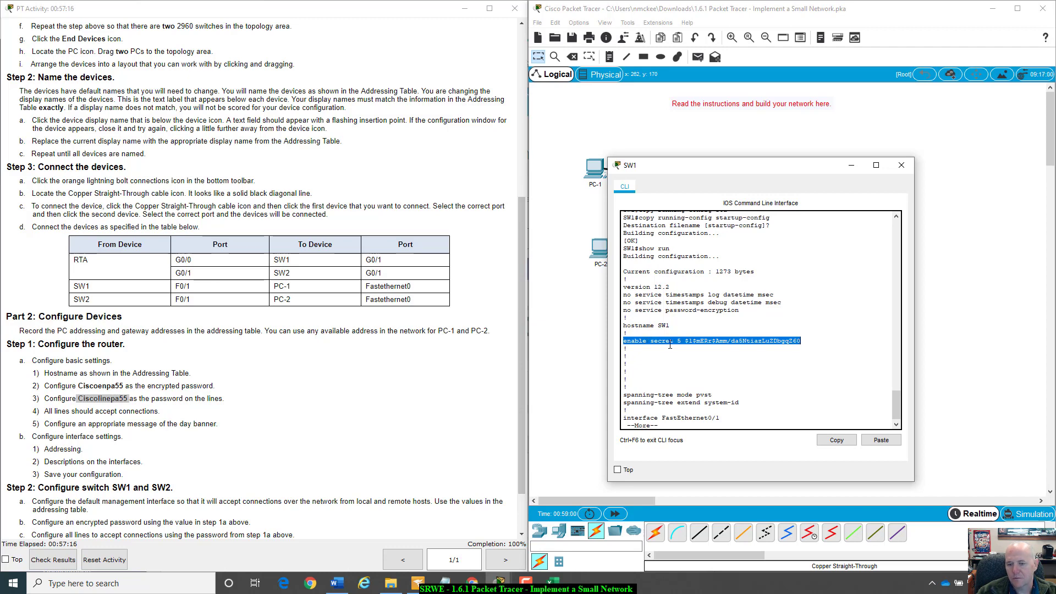
pyautogui.click(648, 344)
# - Page ahead to review the Vlan1 interface address and the banner motd line
pyautogui.press('space')
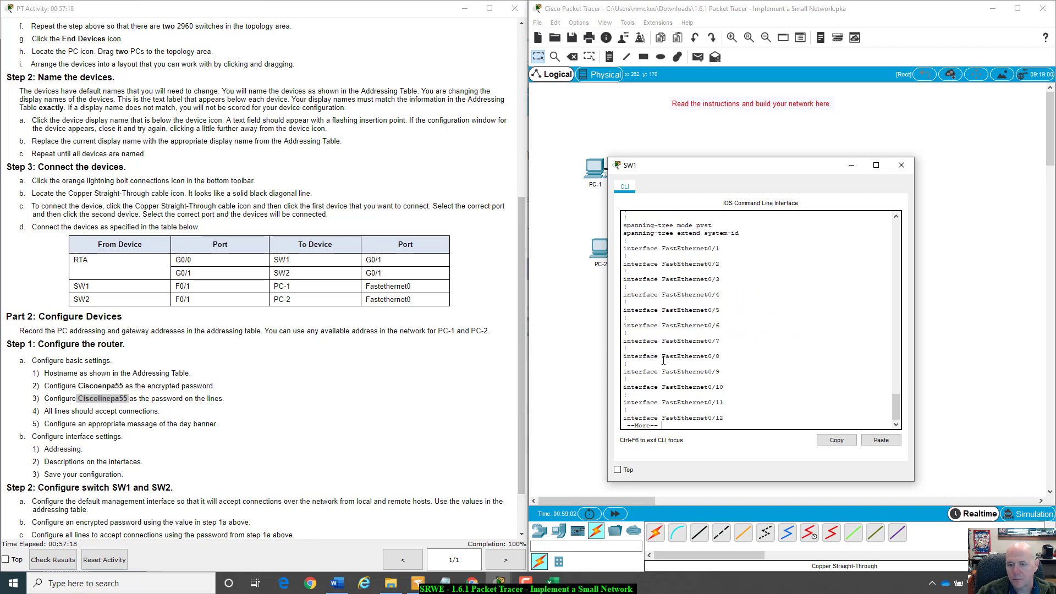
pyautogui.press('space')
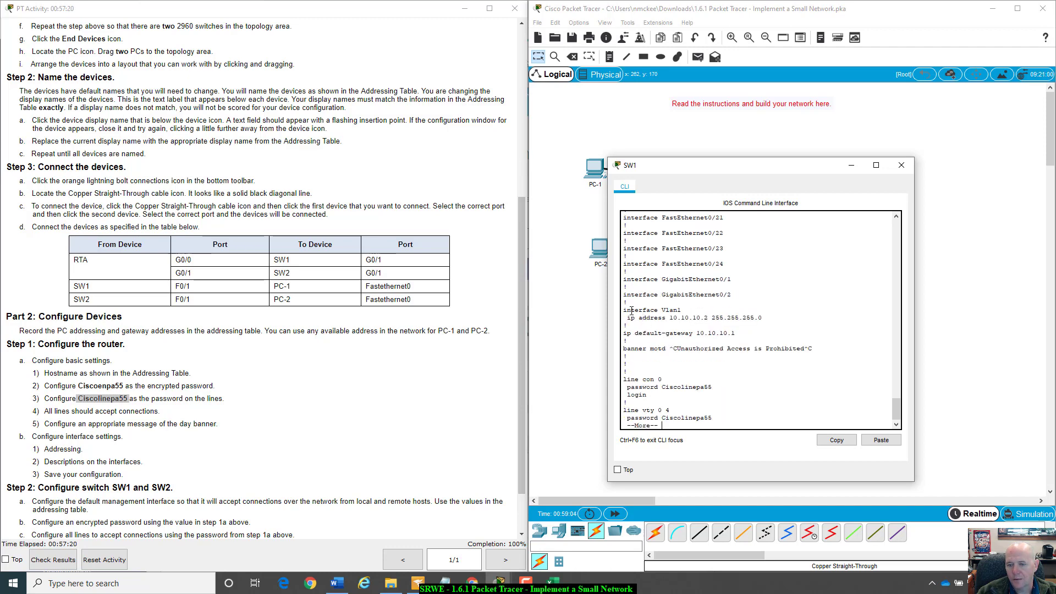
pyautogui.moveTo(631, 310); pyautogui.dragTo(777, 319)
pyautogui.click(777, 318)
pyautogui.moveTo(624, 310); pyautogui.dragTo(777, 316)
pyautogui.click(682, 336)
pyautogui.moveTo(628, 350); pyautogui.dragTo(831, 355)
pyautogui.click(831, 356)
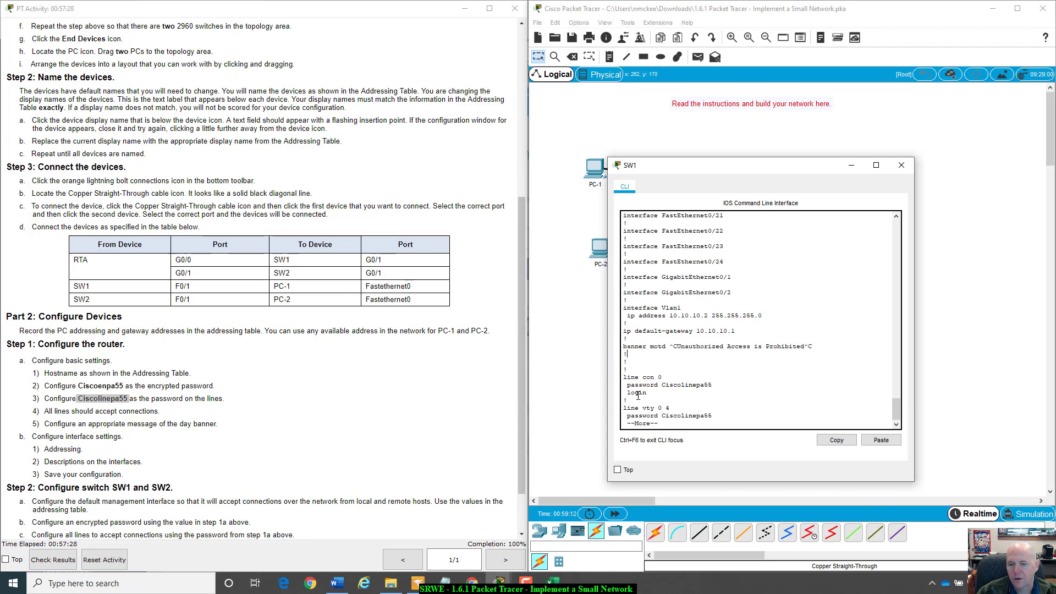
# - Verify the console and vty line passwords with login, finish paging, and close SW1
pyautogui.moveTo(623, 377); pyautogui.dragTo(733, 397)
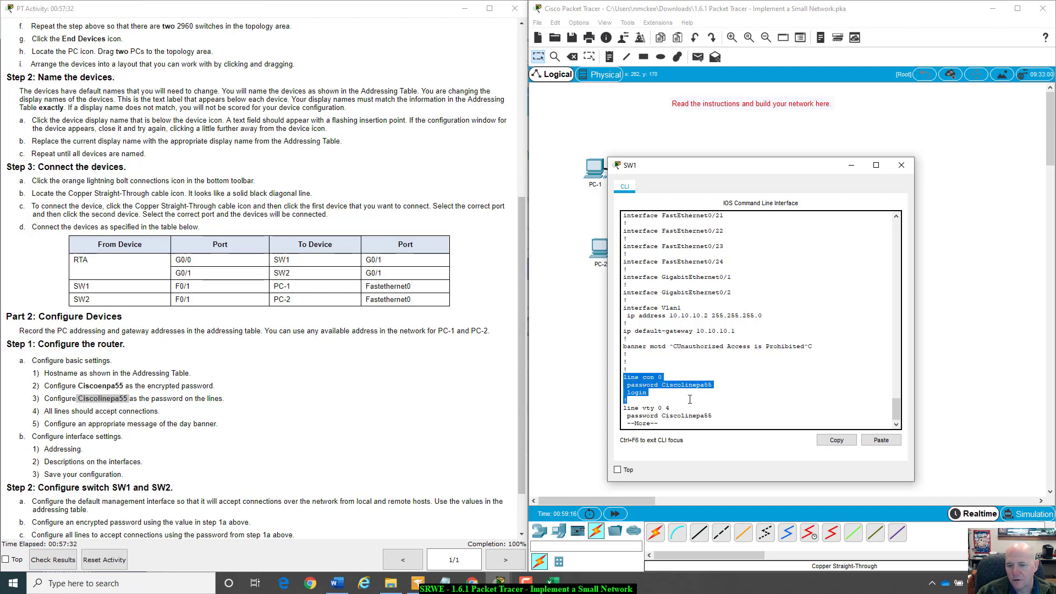
pyautogui.moveTo(627, 408); pyautogui.dragTo(729, 386)
pyautogui.click(725, 395)
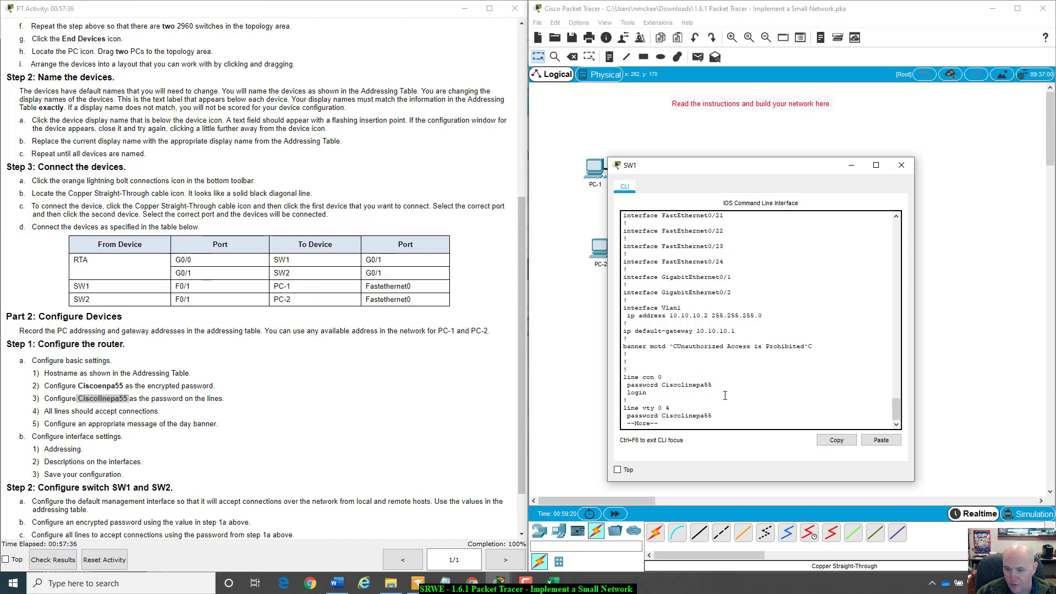
pyautogui.press('space')
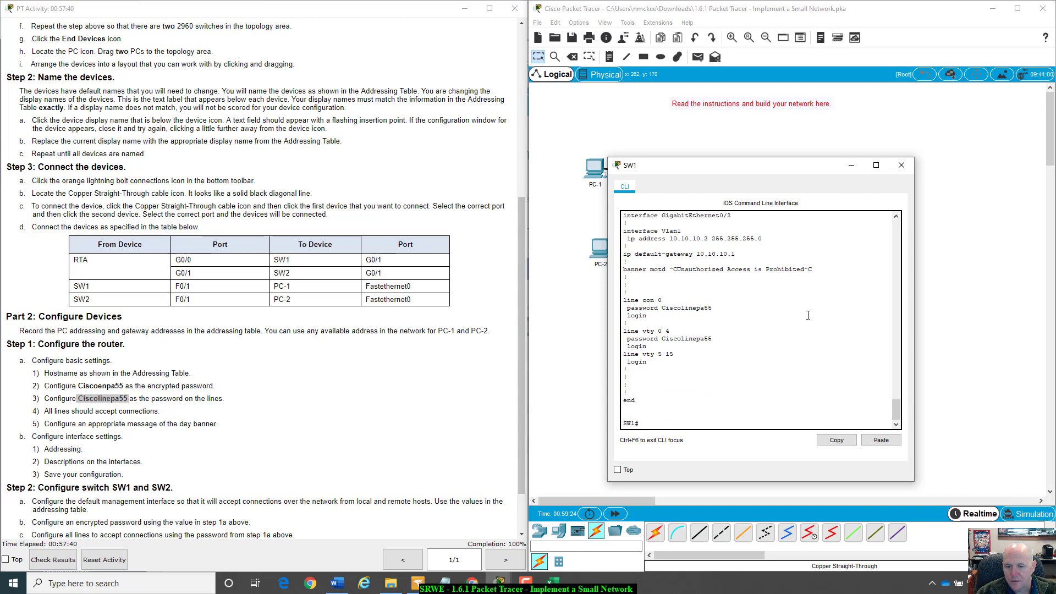
pyautogui.click(902, 164)
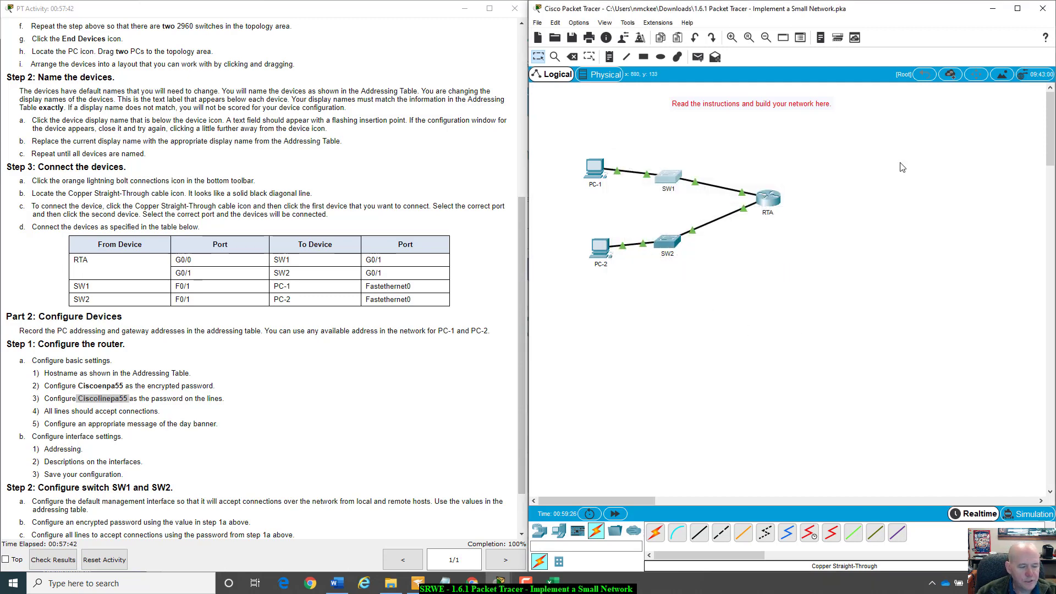